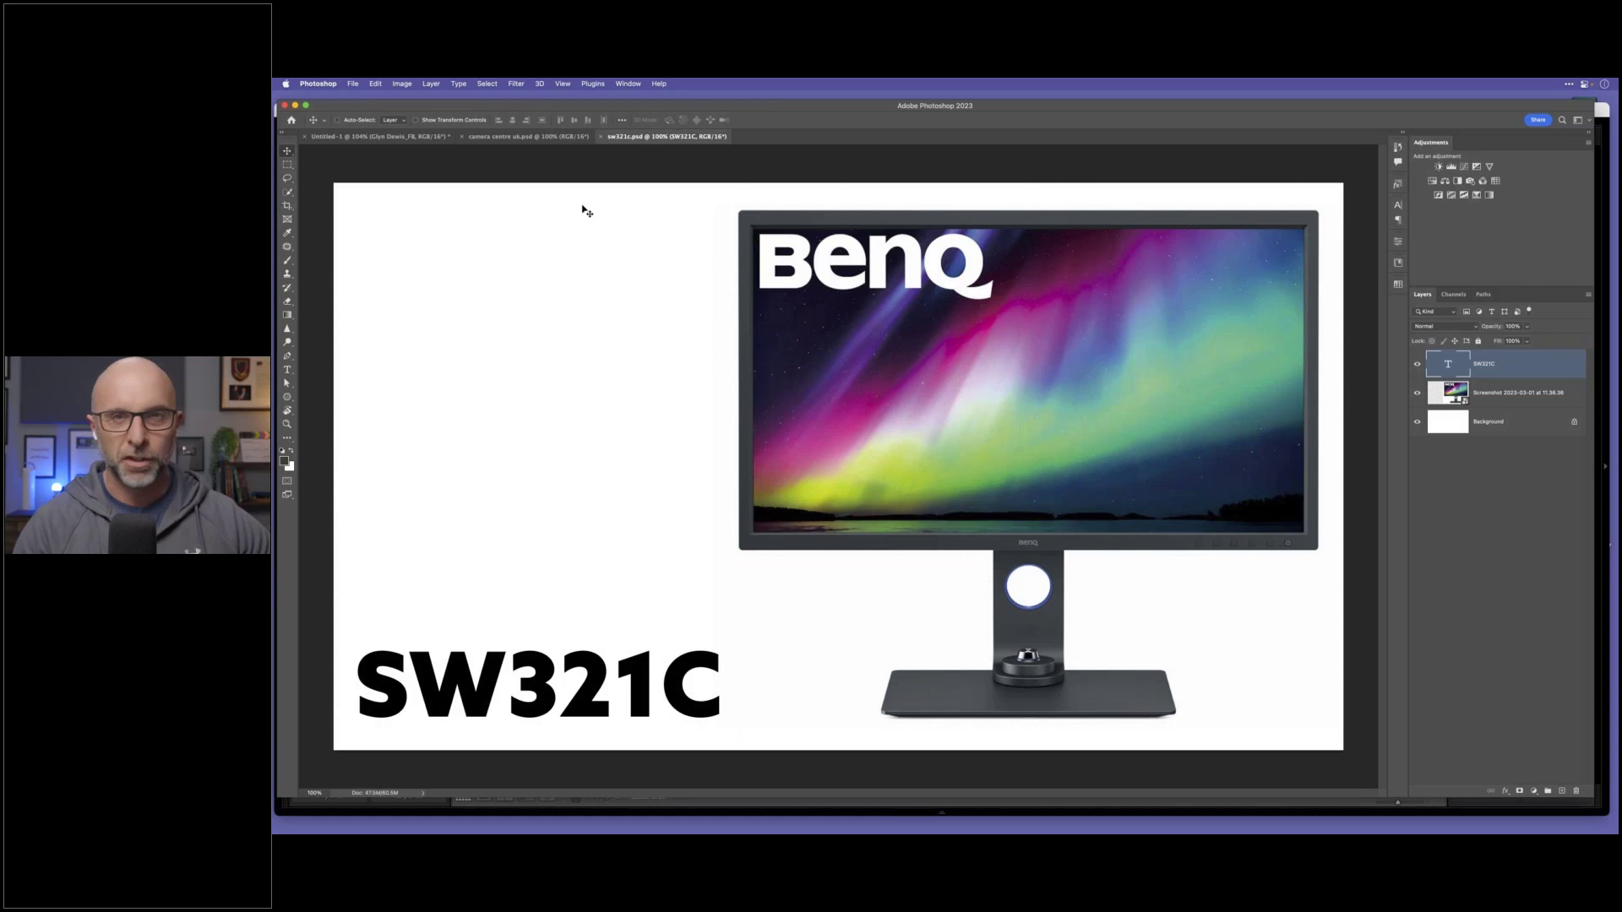
# Step: Import a photo of the desk taken with the connected iPhone as a new document
pyautogui.click(353, 84)
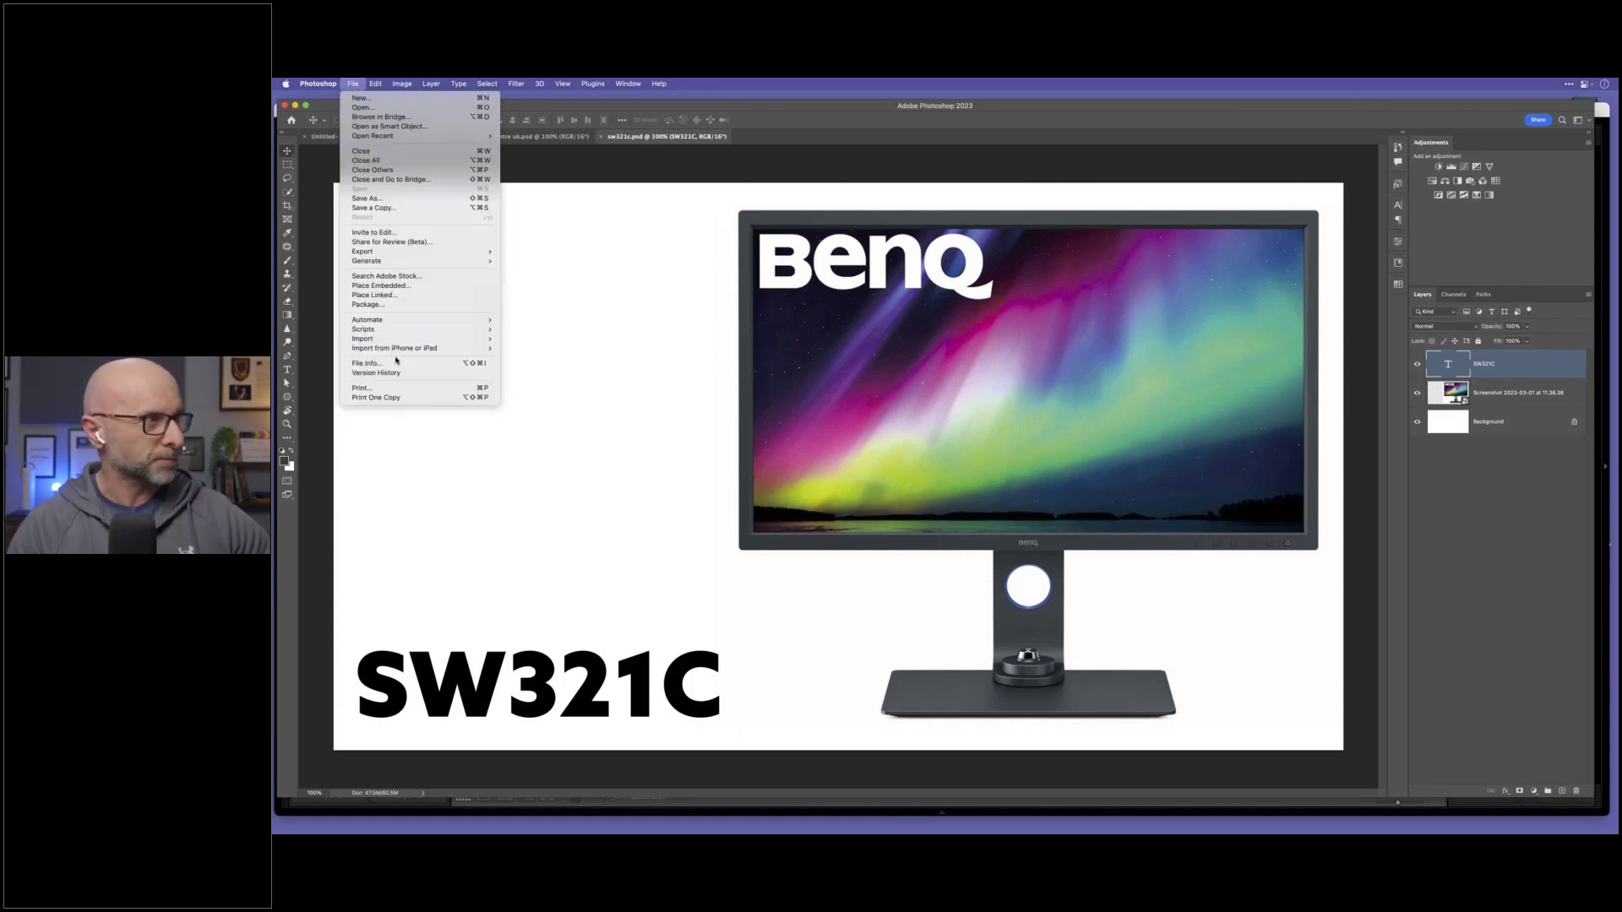
pyautogui.moveTo(382, 349)
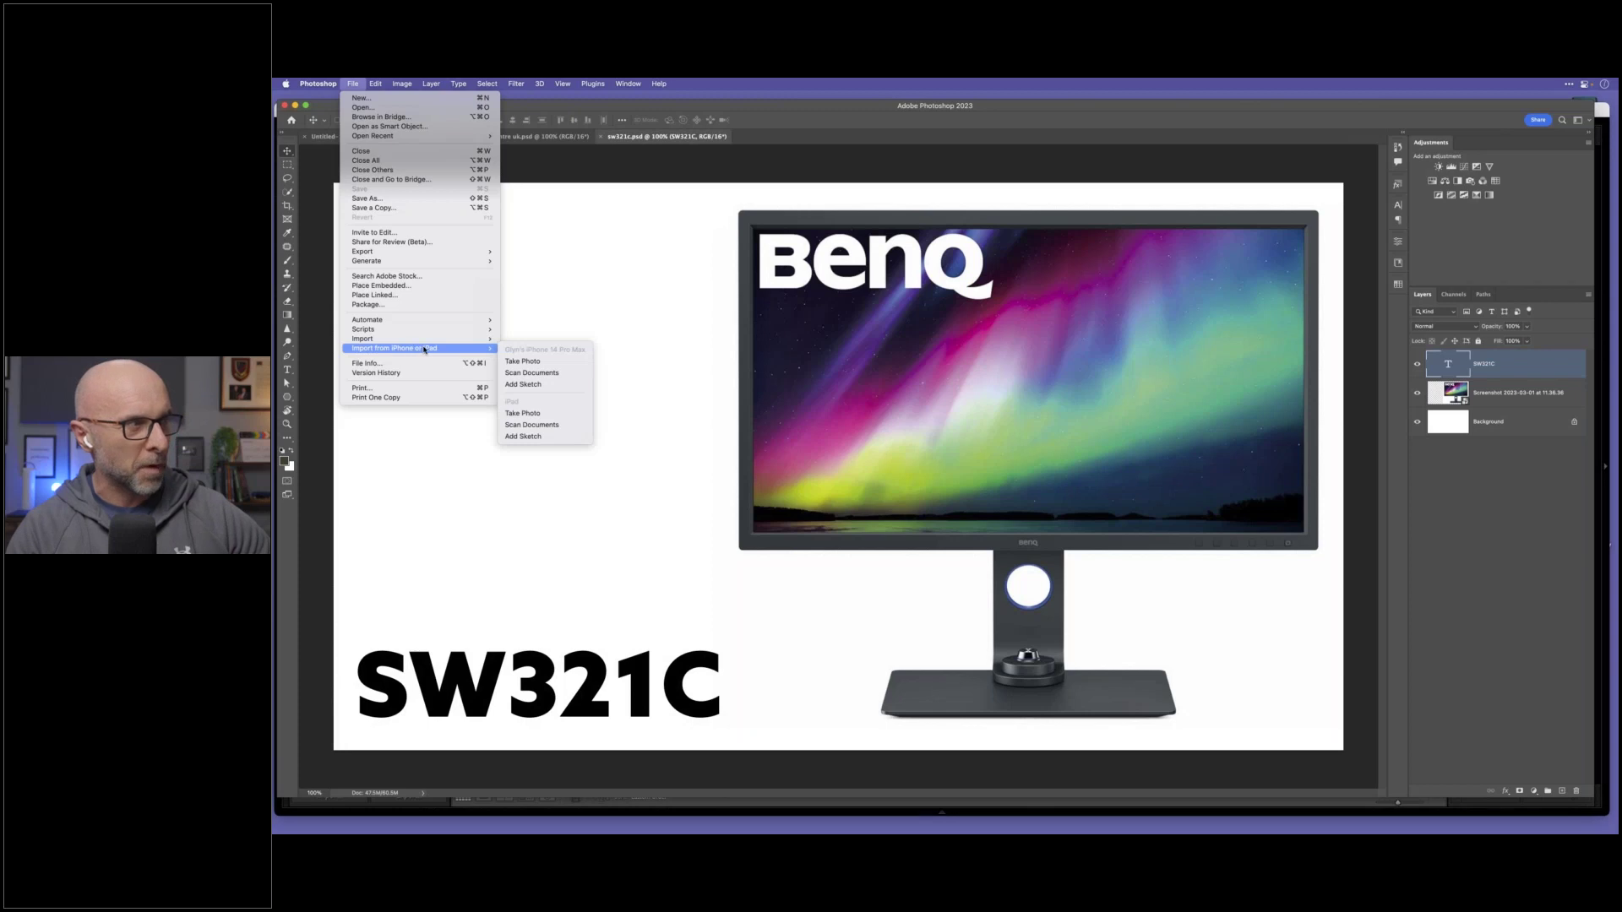
pyautogui.click(524, 363)
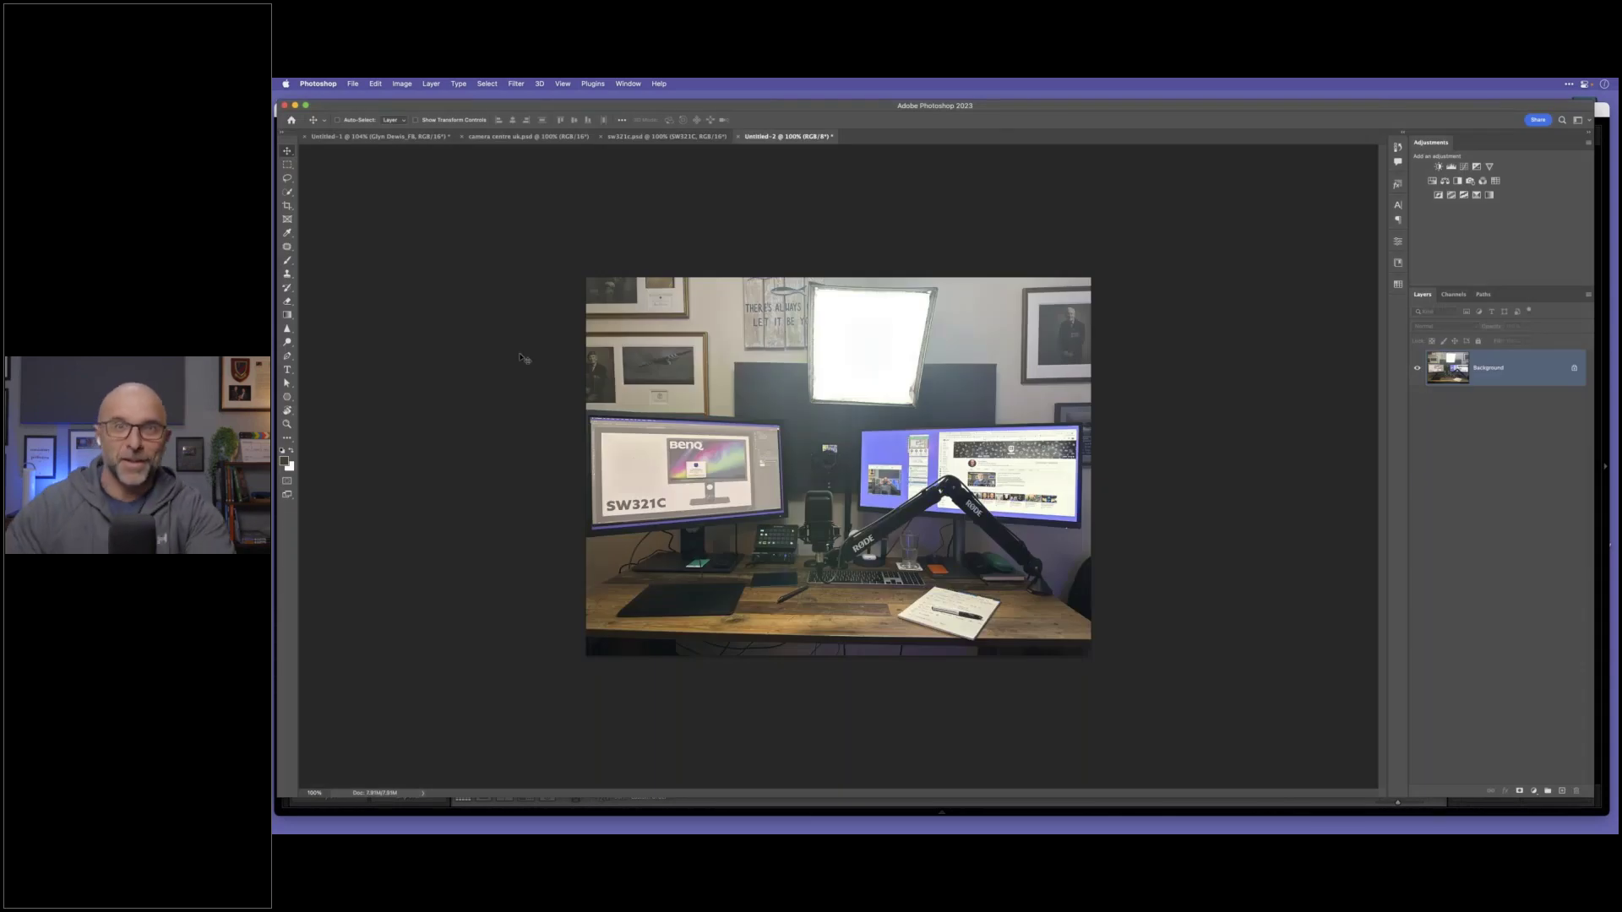
# Step: Examine the imported desk photo enlarged, from the monitor with the SW321C artwork across to the second monitor
pyautogui.press('super+0')
pyautogui.moveTo(650, 605); pyautogui.dragTo(1043, 475)
pyautogui.hscroll(-3, 898, 464)
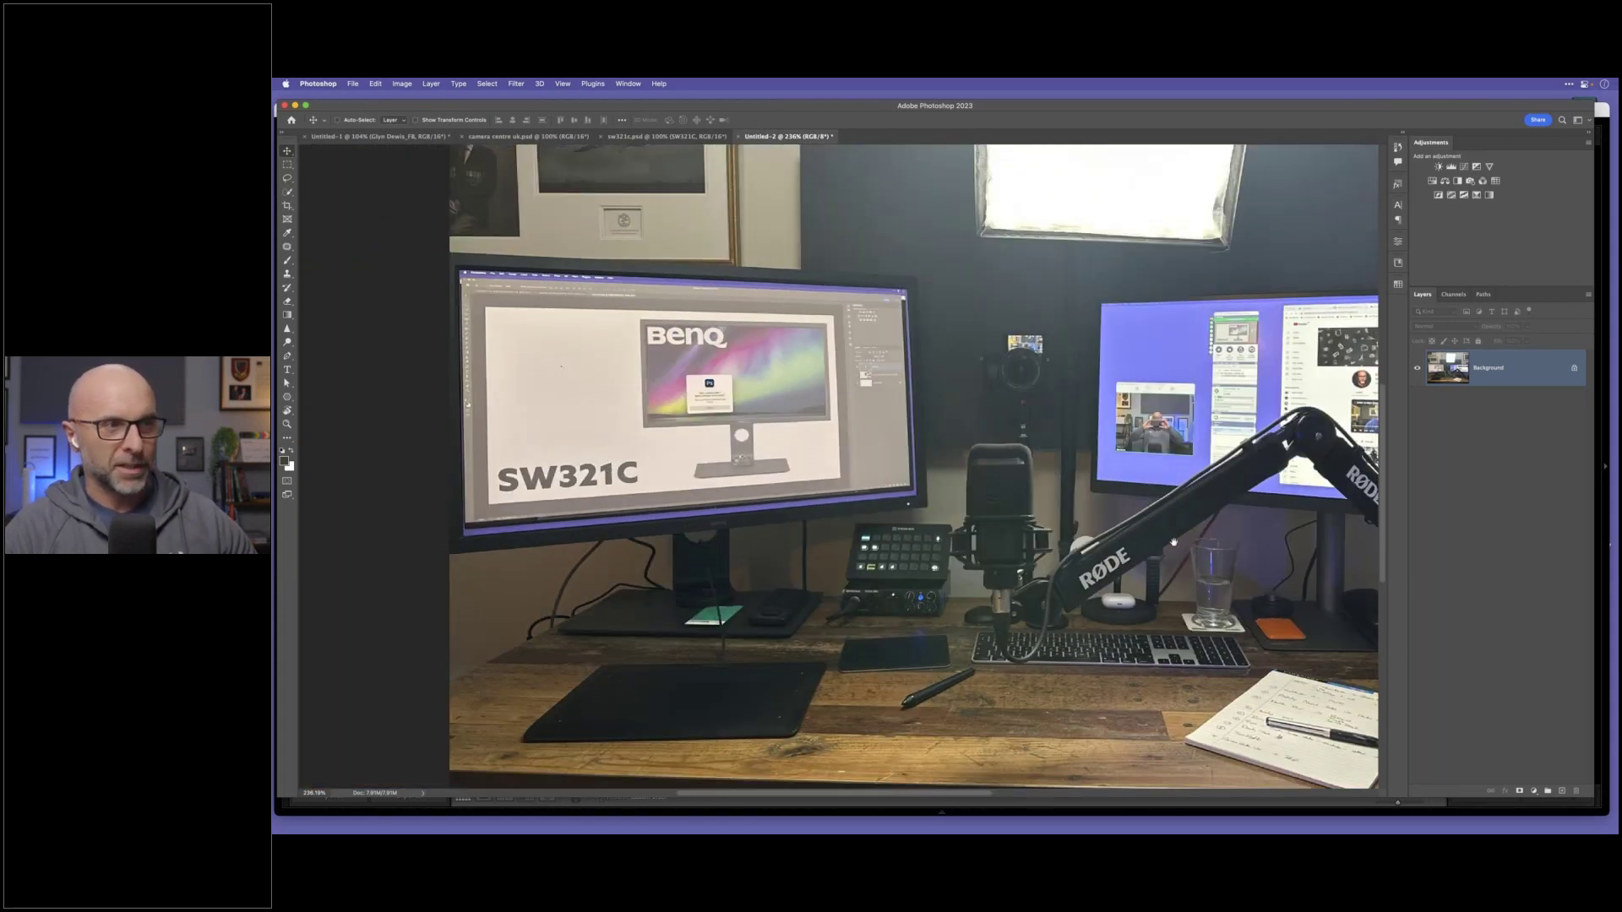
pyautogui.hscroll(6, 1005, 566)
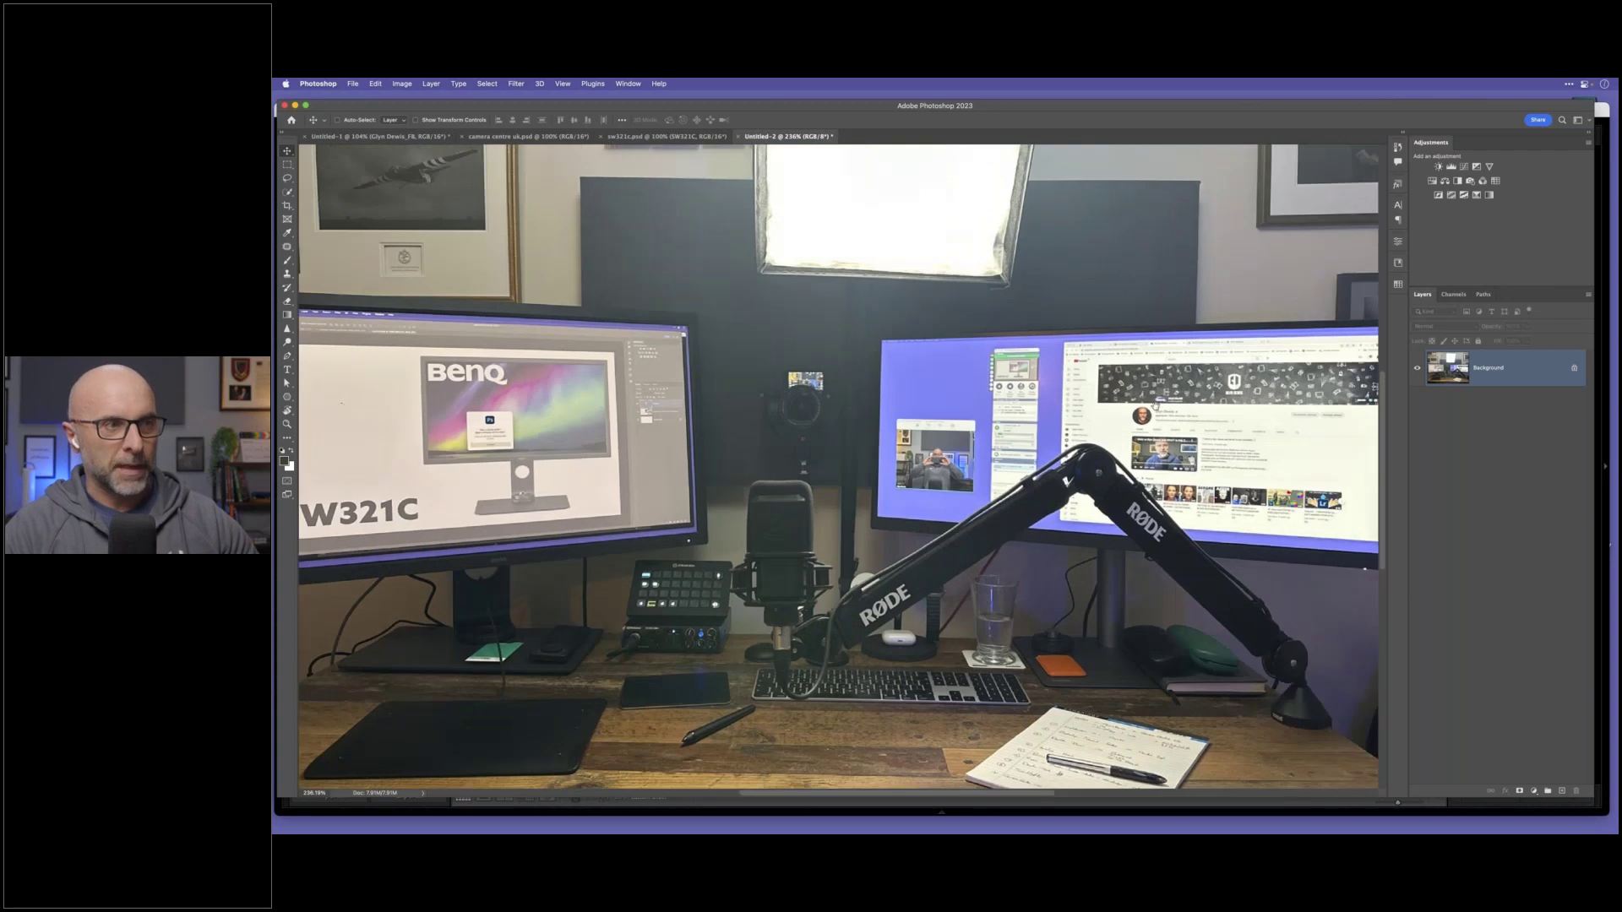
pyautogui.hscroll(3, 965, 446)
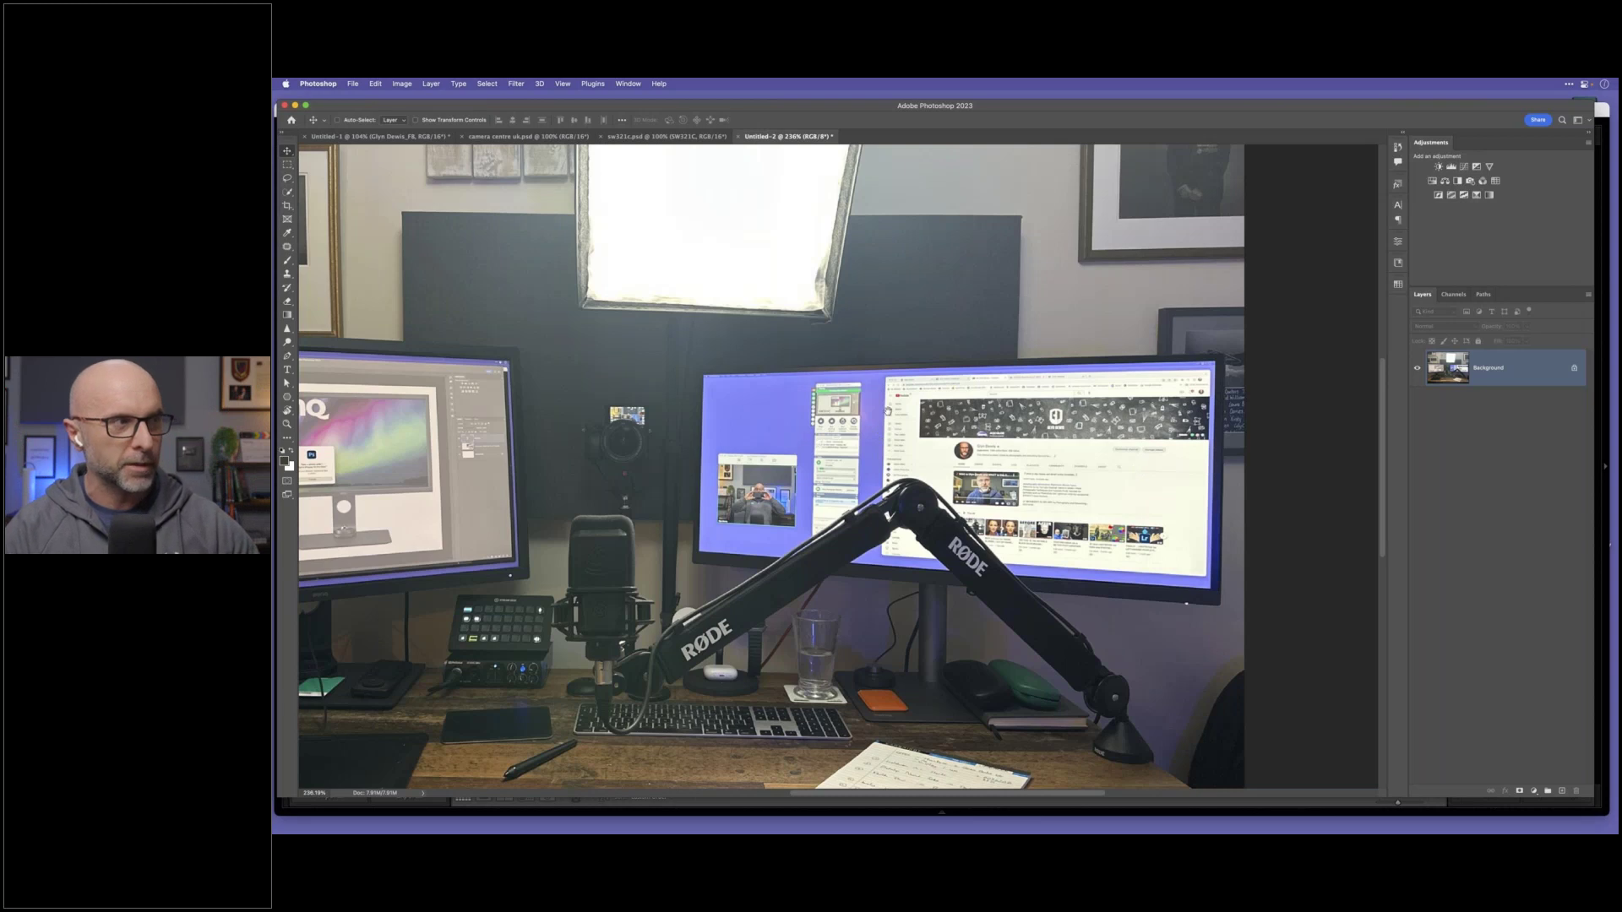
pyautogui.hscroll(-7, 888, 412)
pyautogui.scroll(-2, 888, 411)
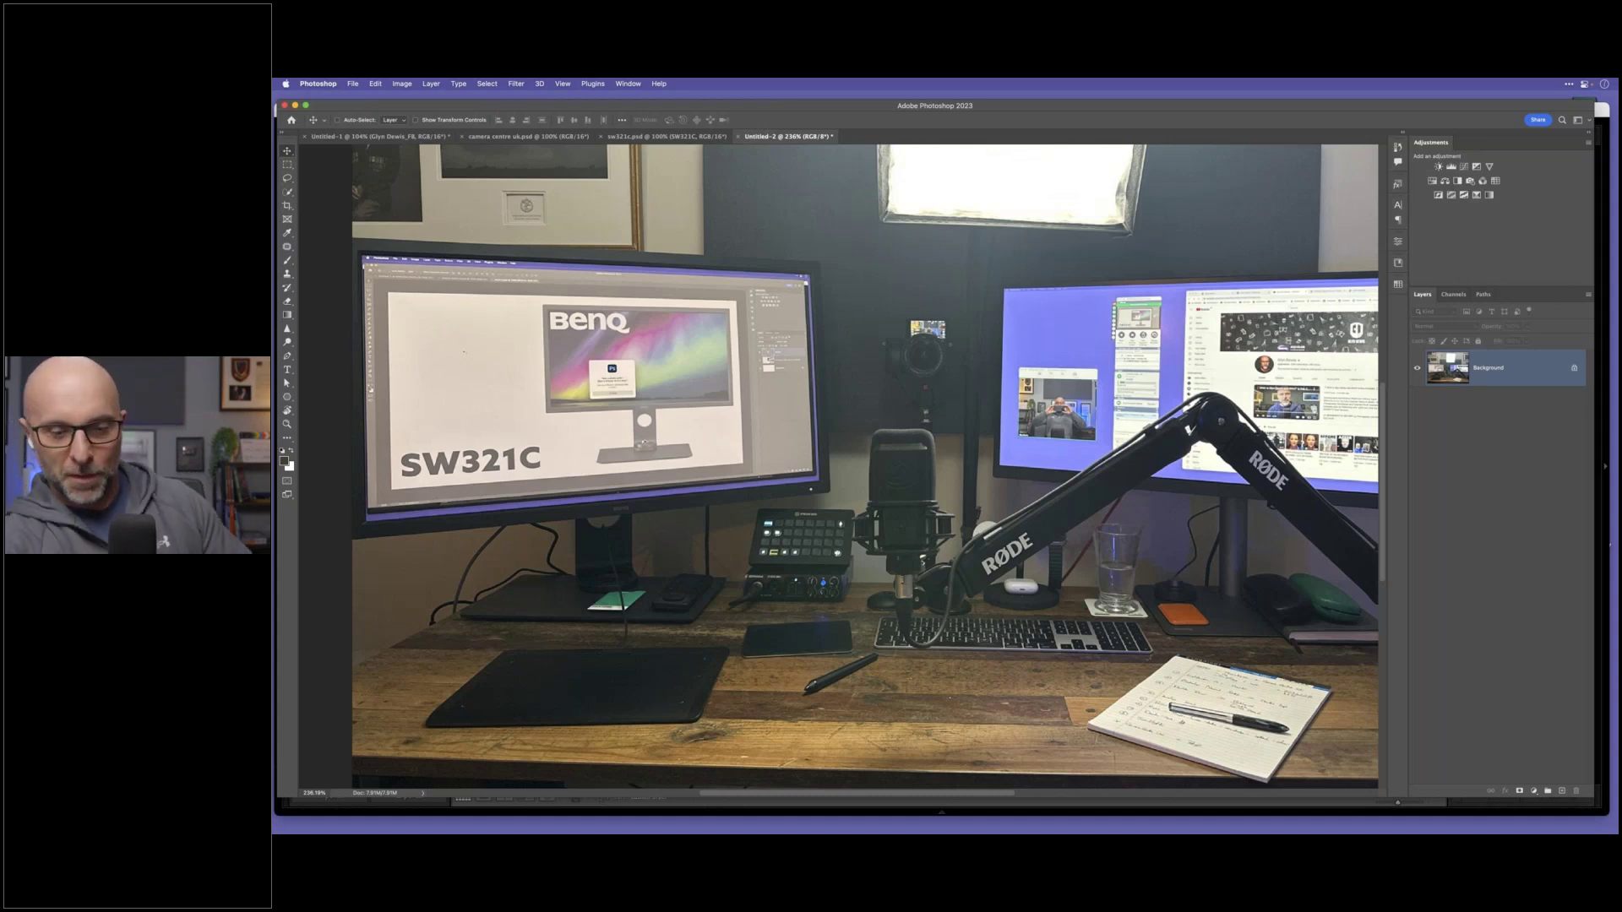
# Step: Close the imported desk photo without saving it and switch to Lightroom Classic
pyautogui.press('super+w')
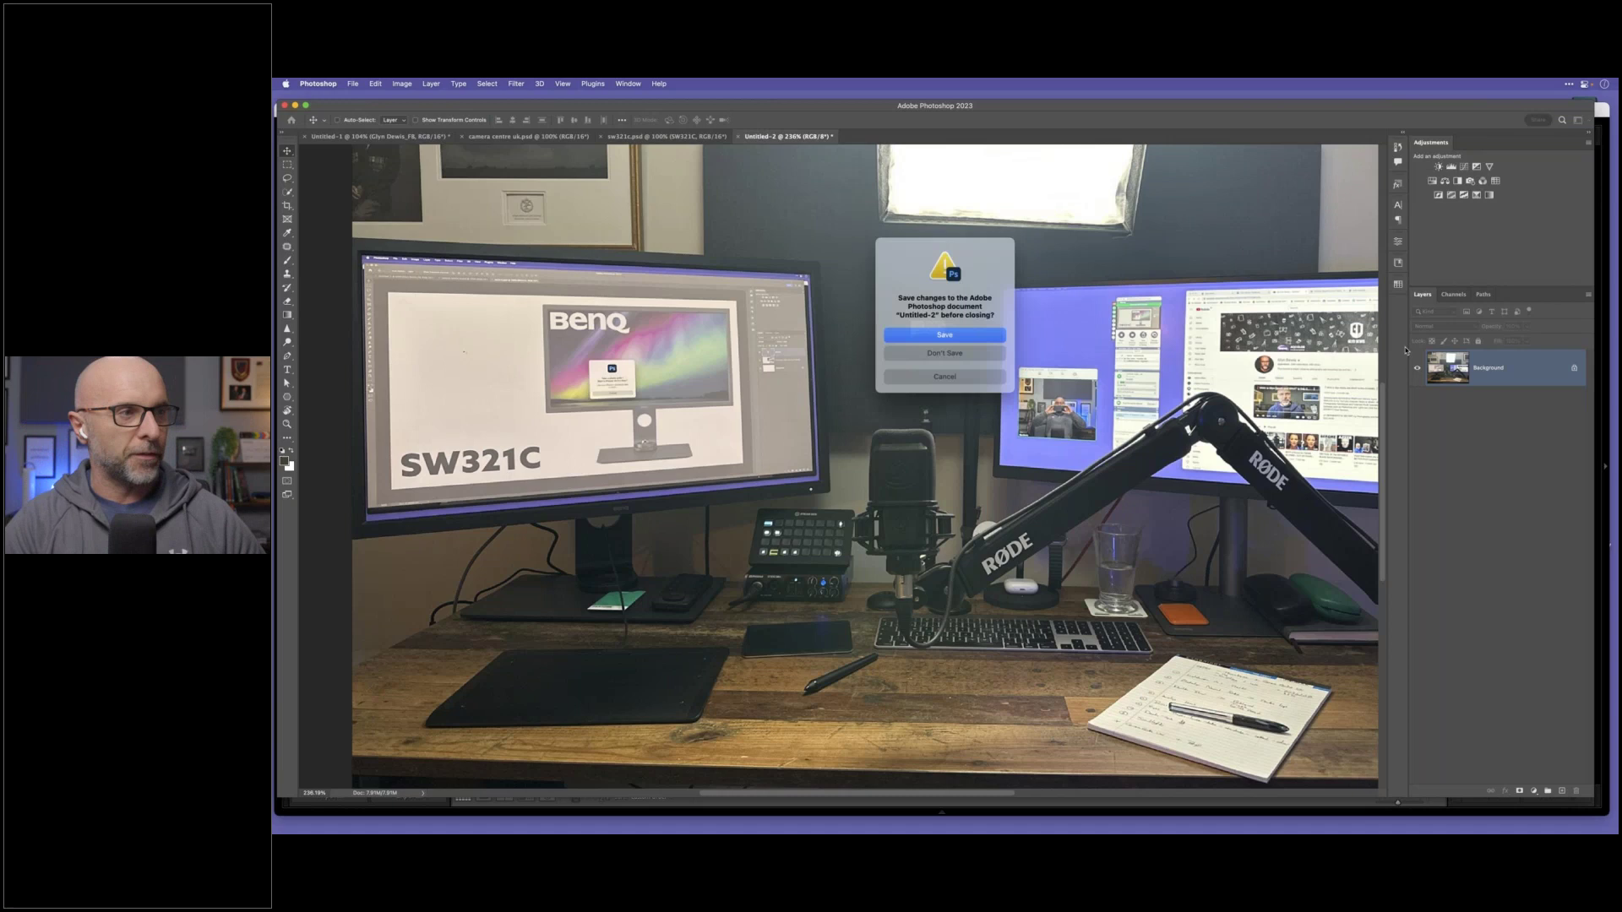
pyautogui.click(943, 353)
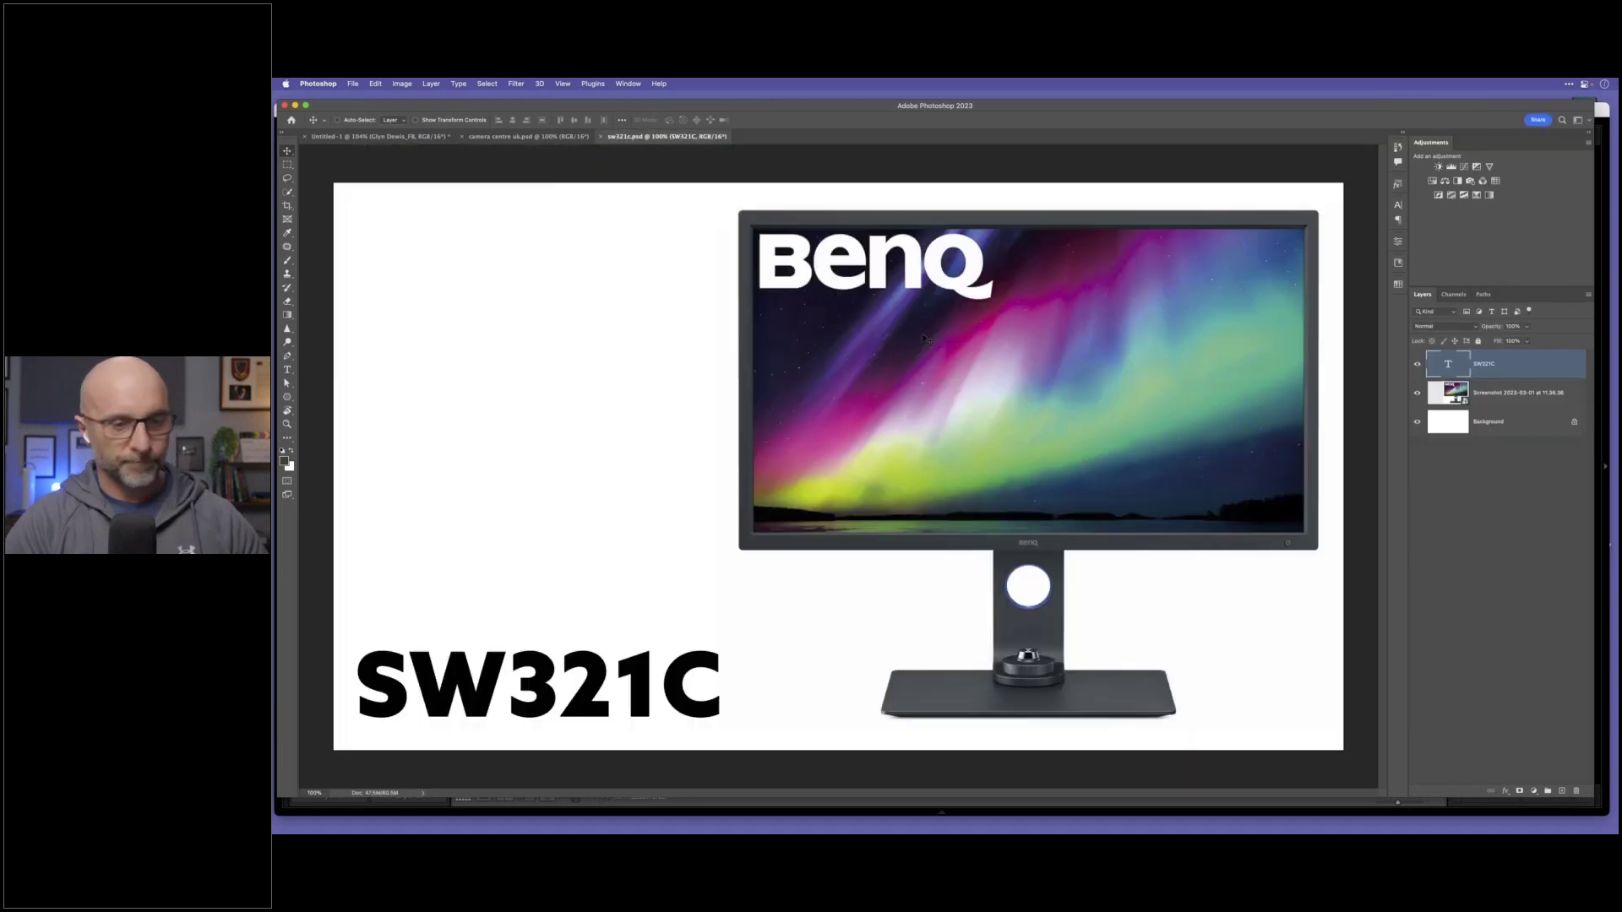
pyautogui.press('super+Tab')
pyautogui.press('super+Tab')
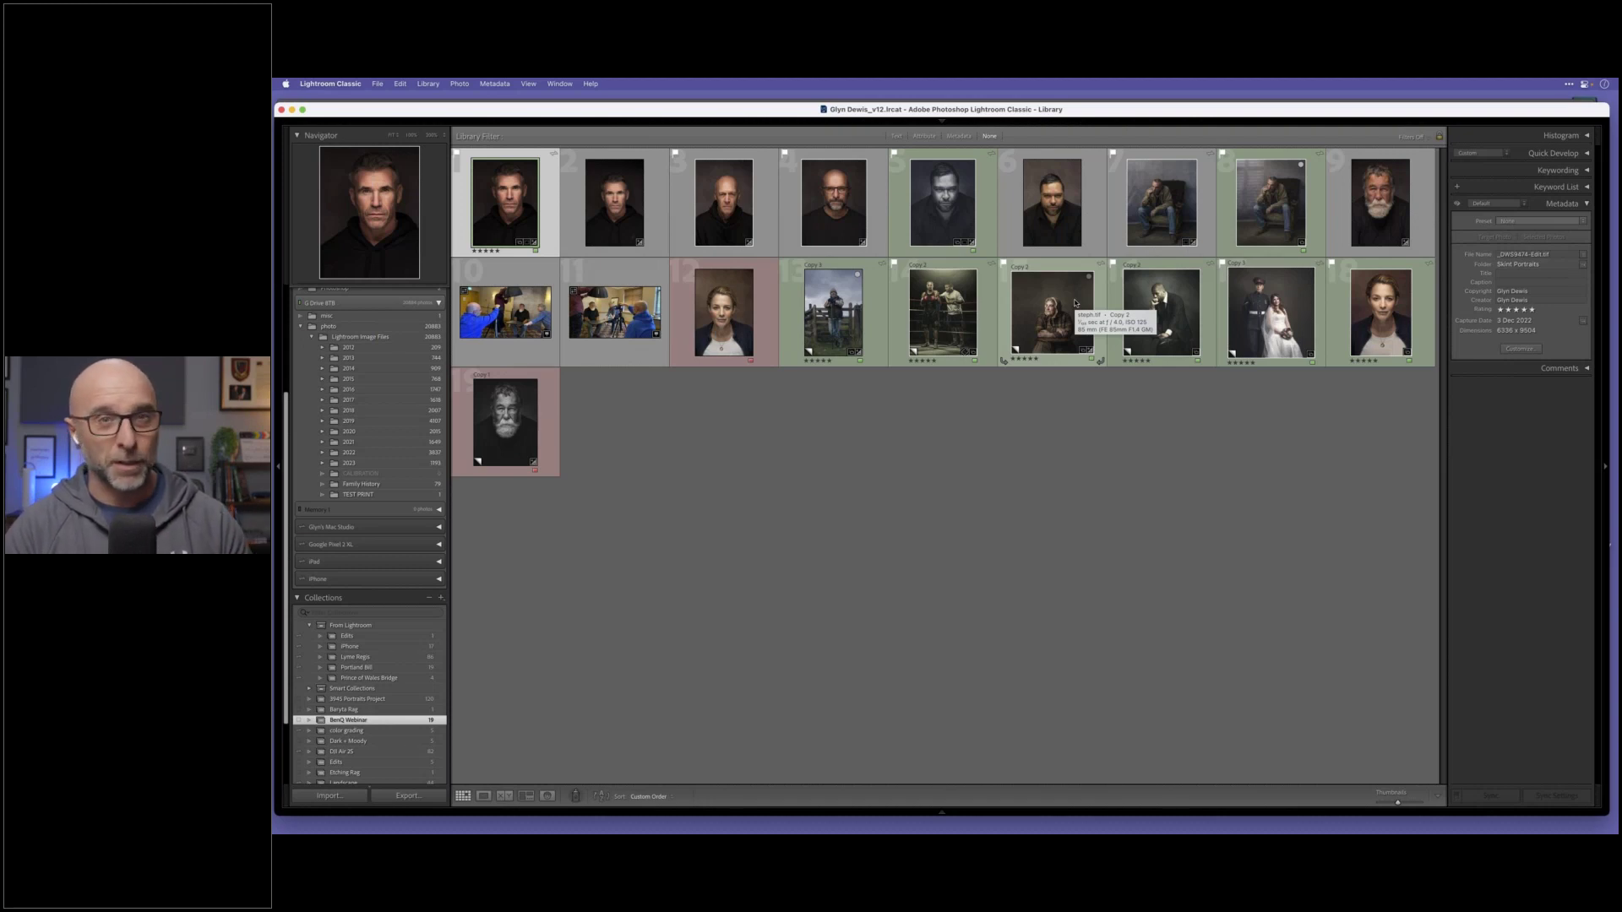
# Step: Open the second portrait of the man in the black hoodie in the Develop module
pyautogui.click(613, 221)
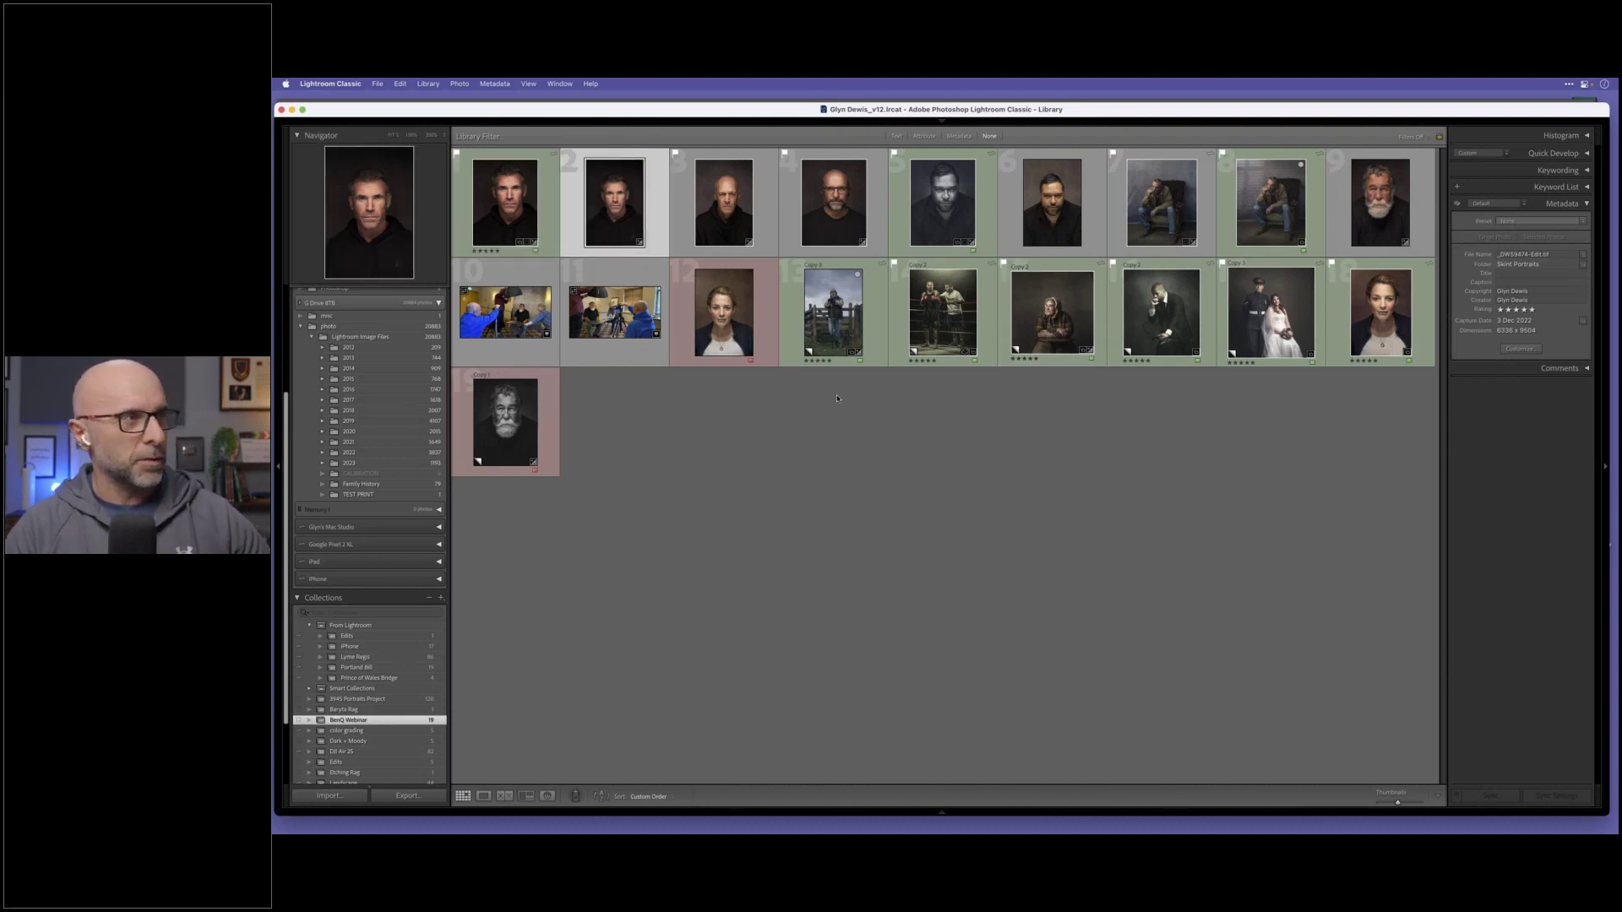
pyautogui.doubleClick(517, 241)
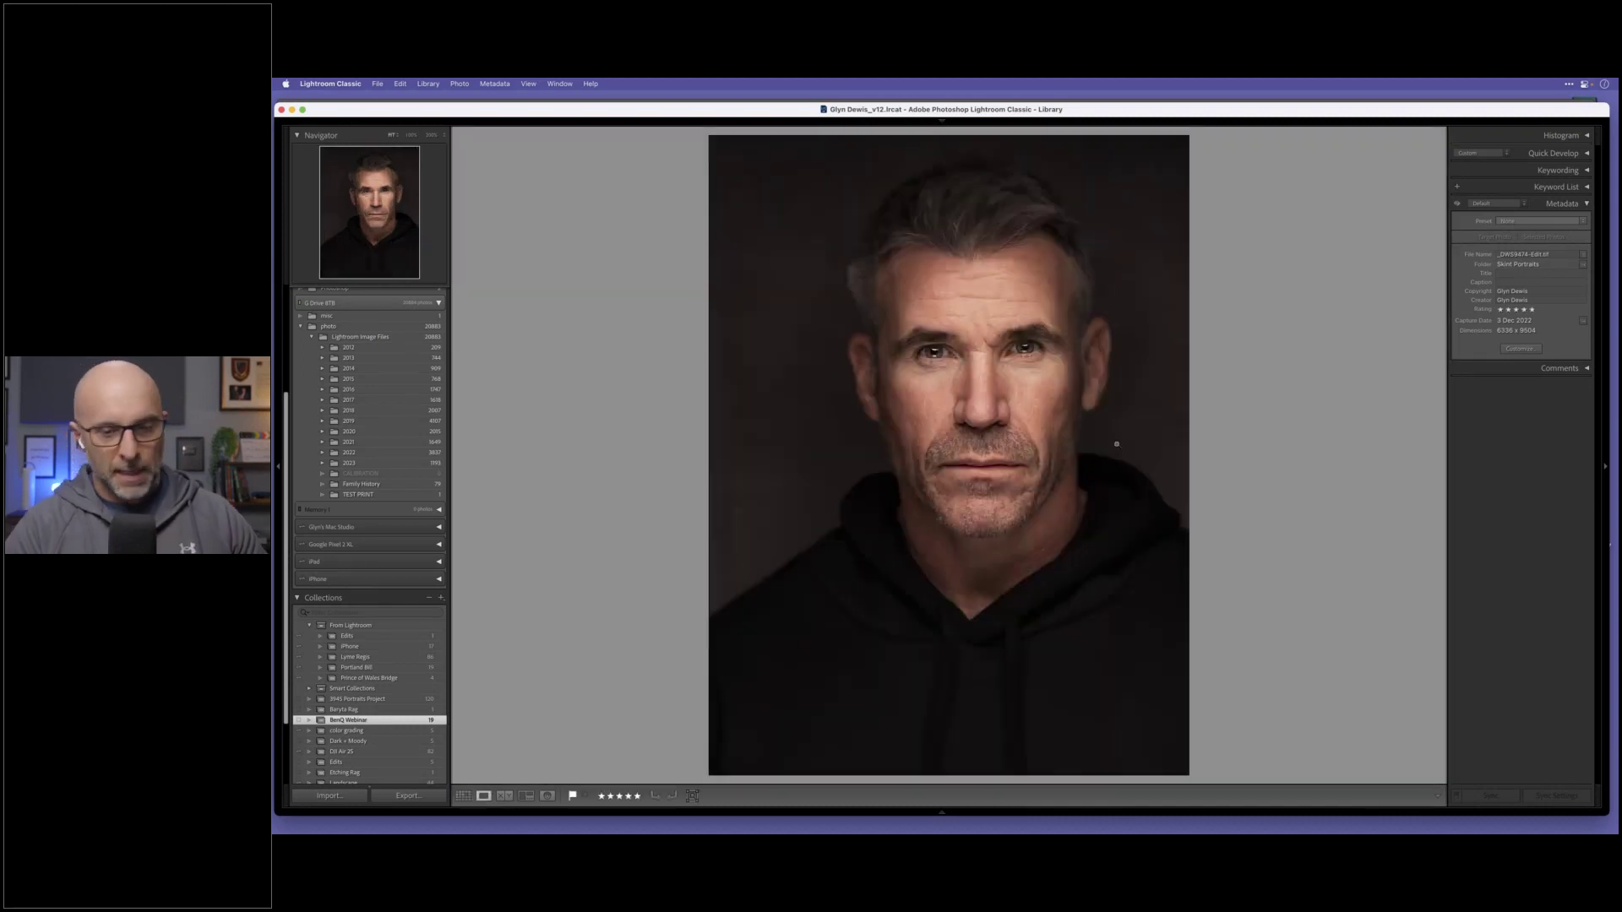
pyautogui.press('Right')
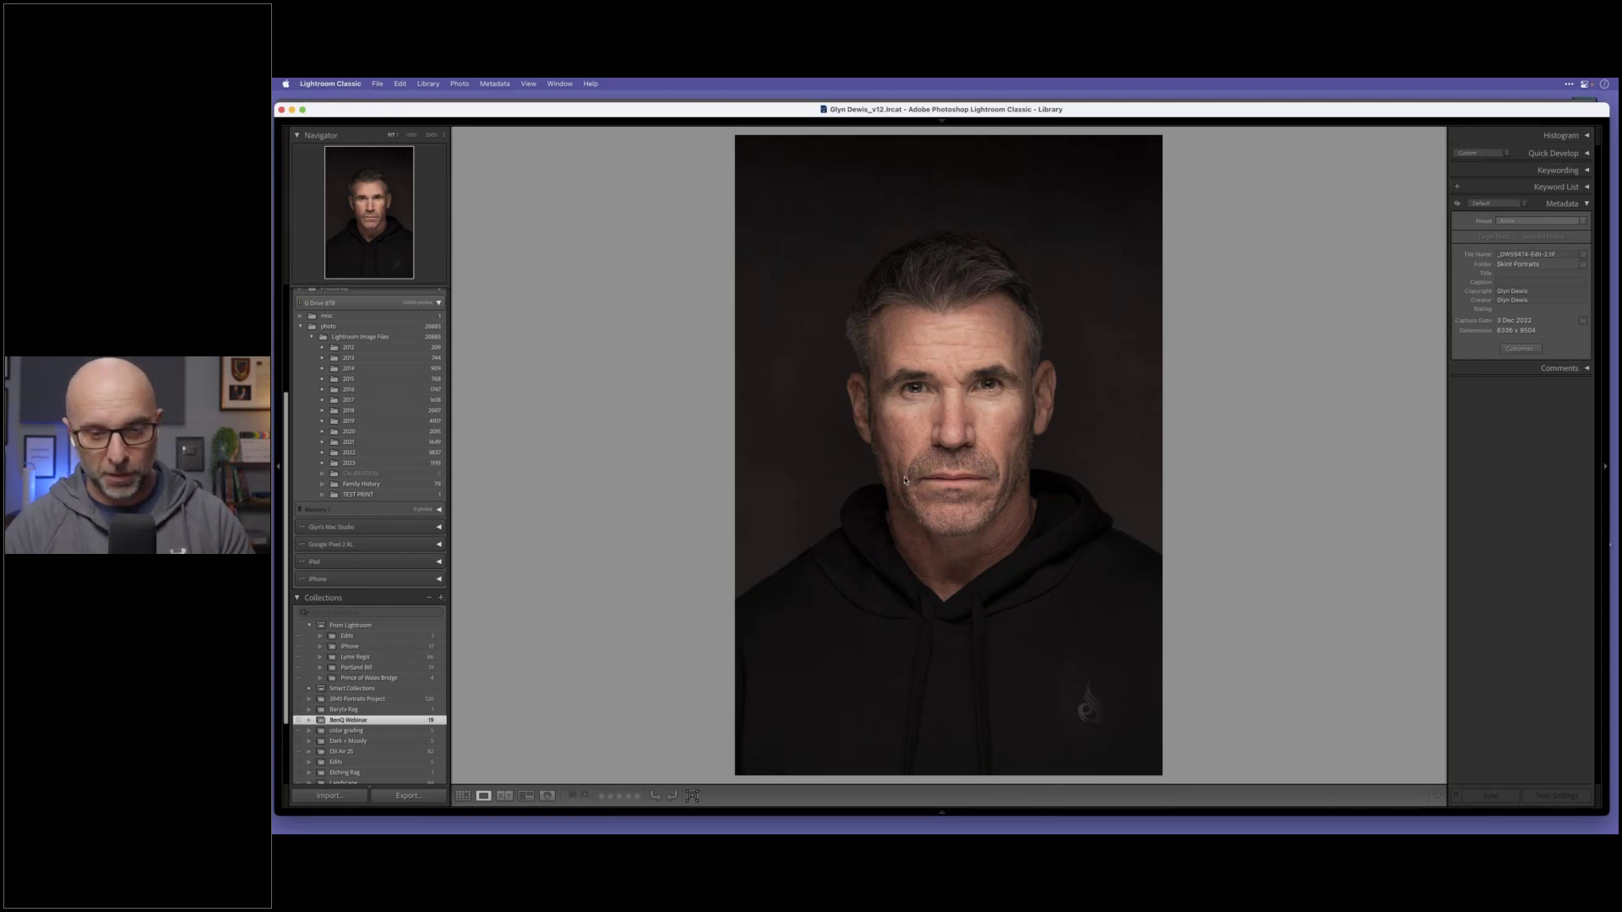
pyautogui.press('d')
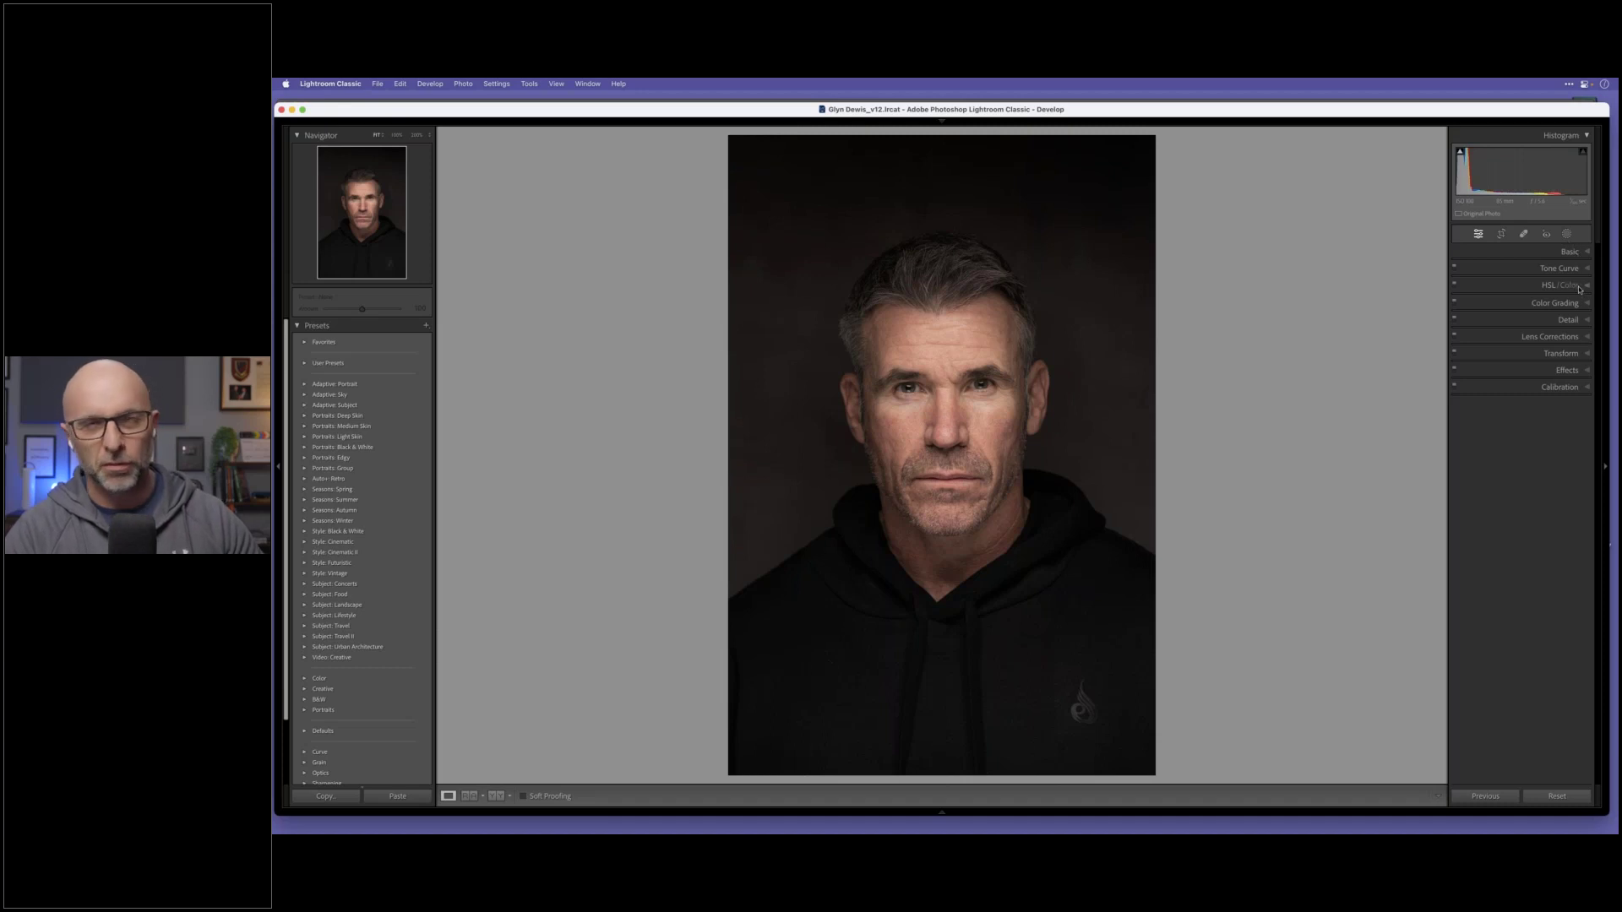
# Step: Create separate people masks on the portrait for face skin, body skin, eyebrows, eye sclera, iris and pupil, lips and hair
pyautogui.click(1566, 235)
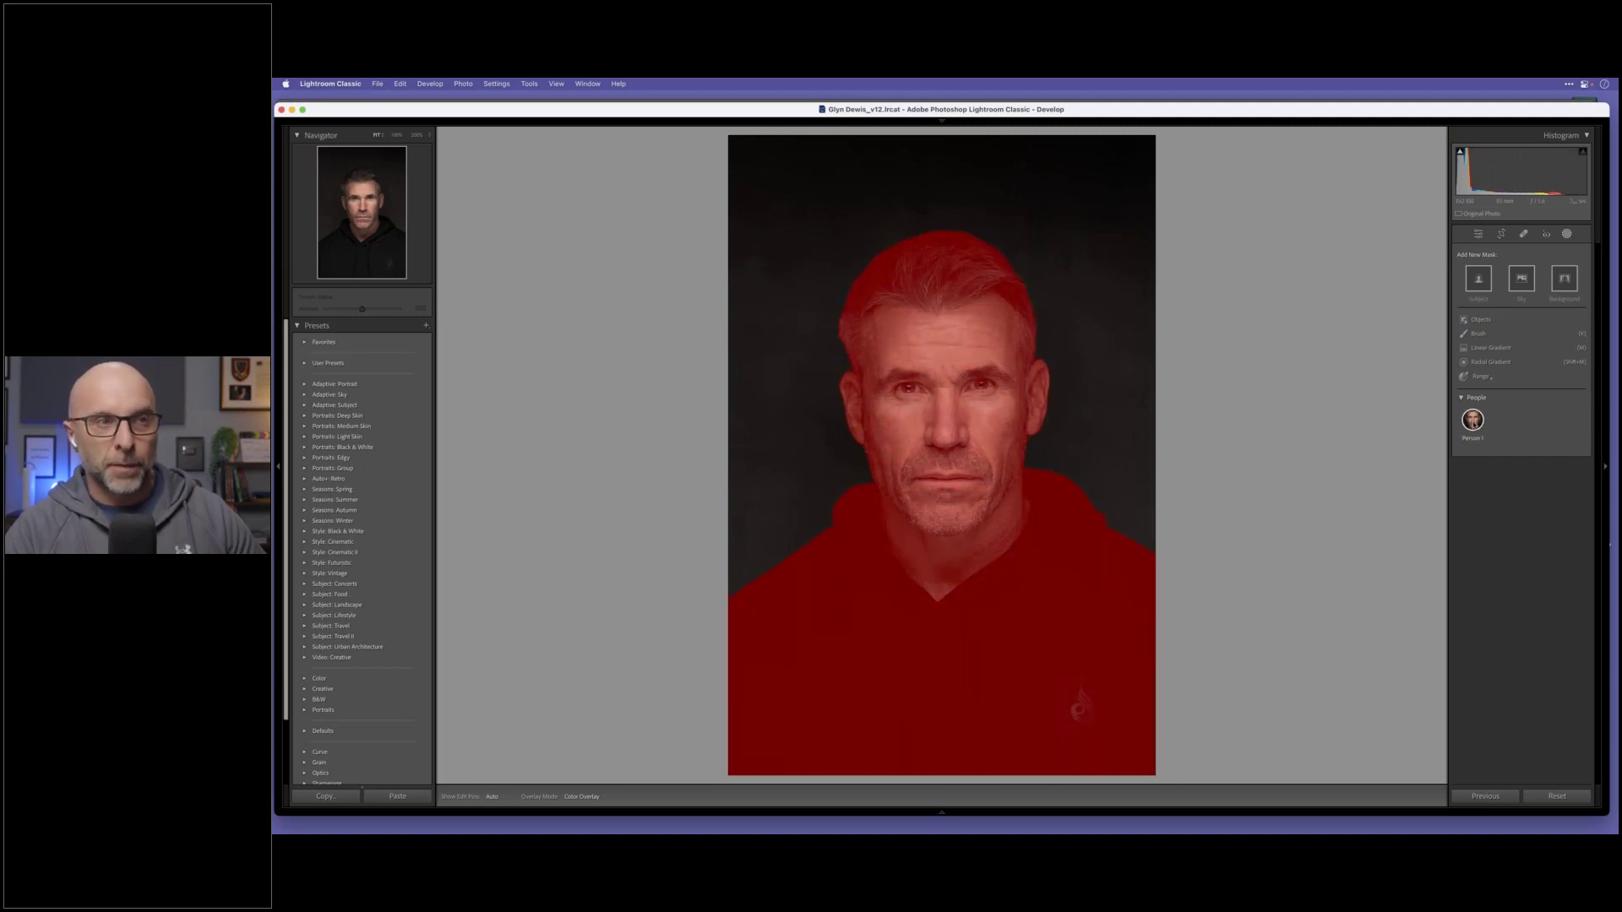
pyautogui.click(1473, 421)
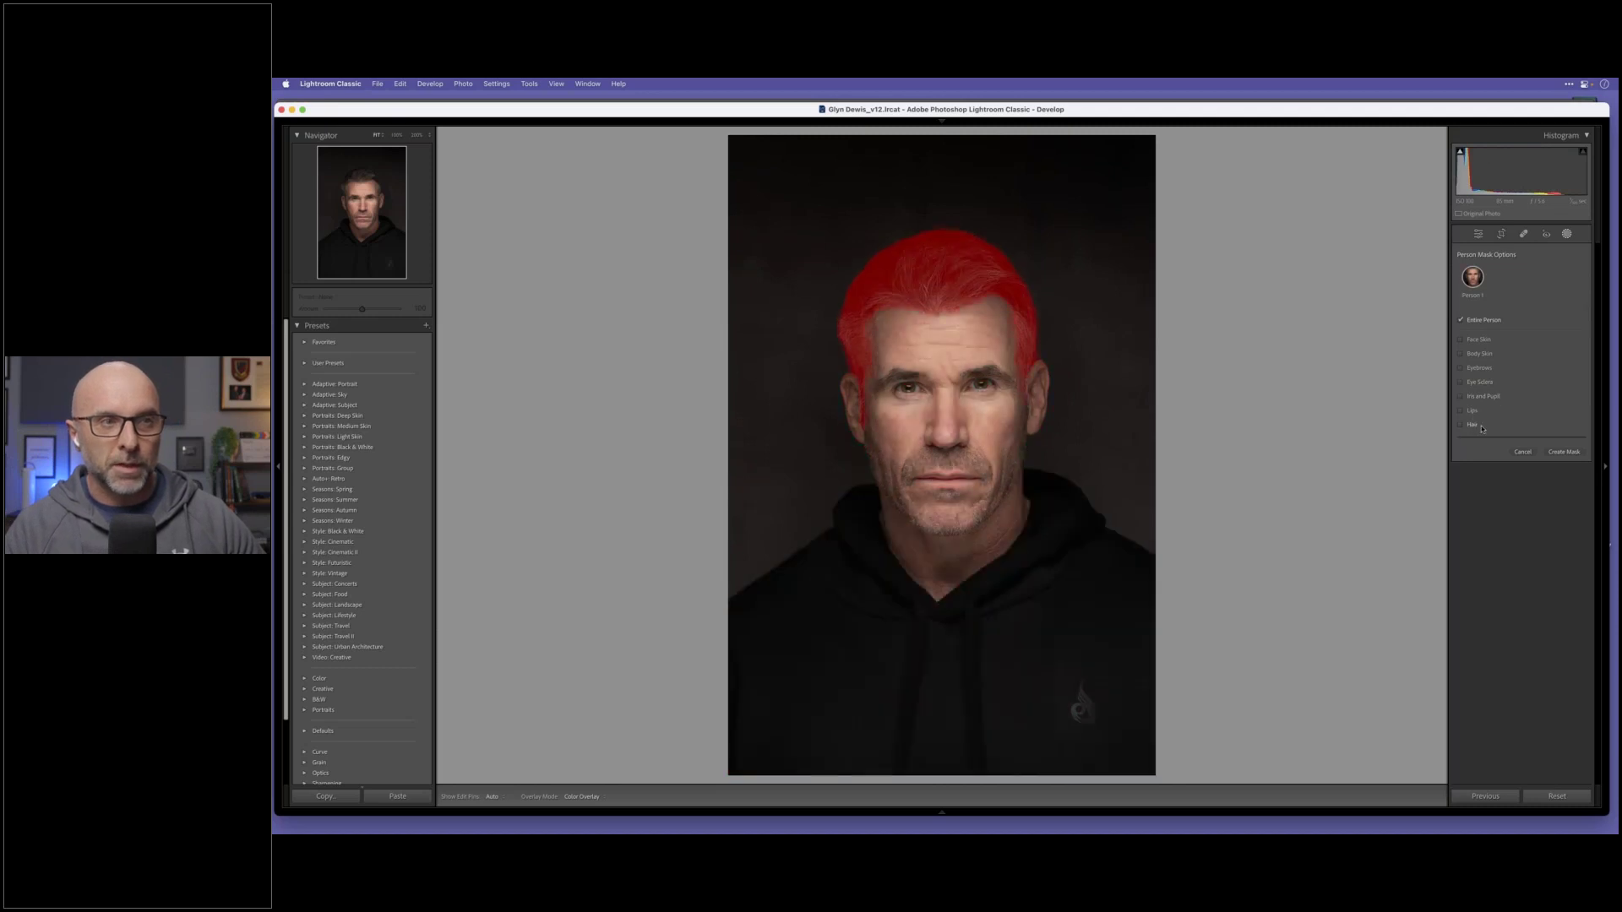
pyautogui.click(1461, 339)
pyautogui.click(1460, 353)
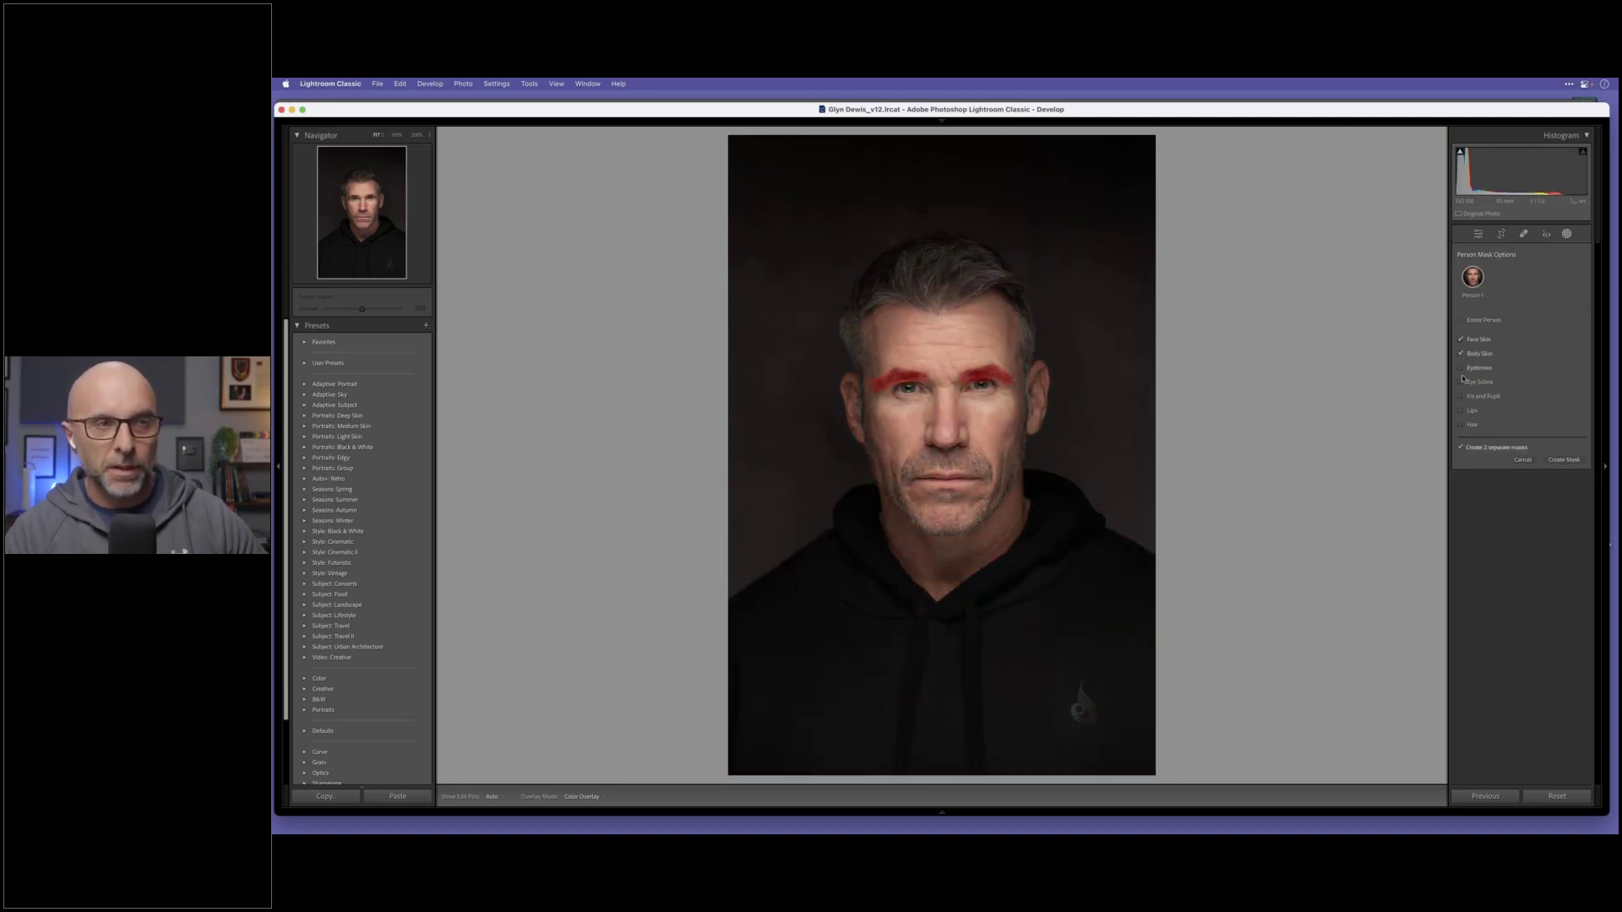
pyautogui.click(1461, 368)
pyautogui.click(1461, 381)
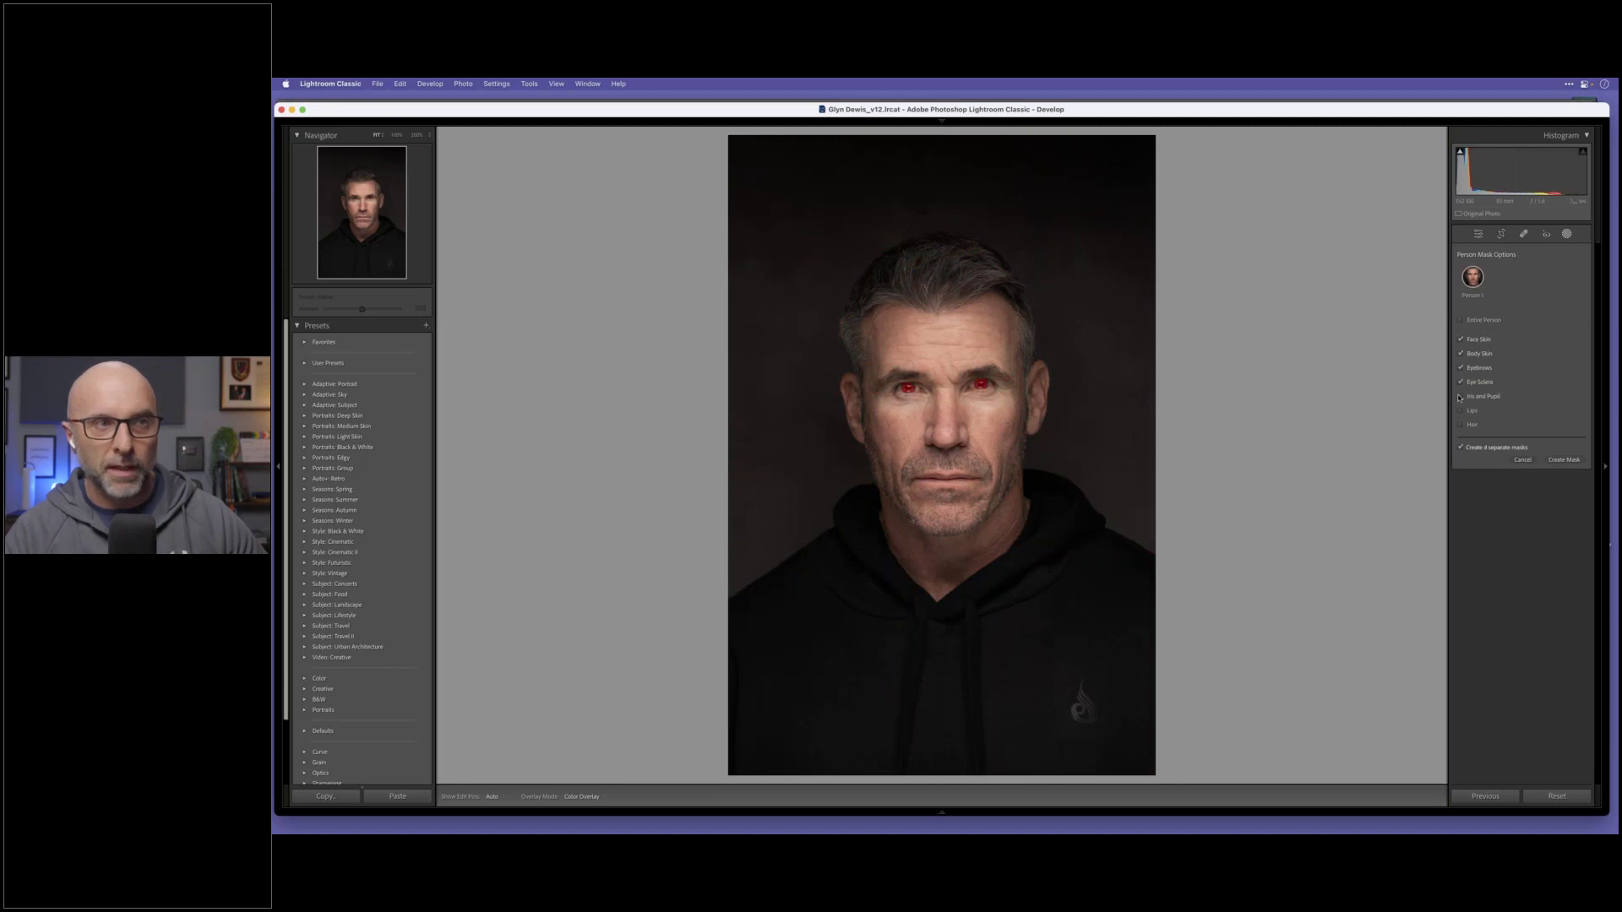
pyautogui.click(1460, 396)
pyautogui.click(1461, 425)
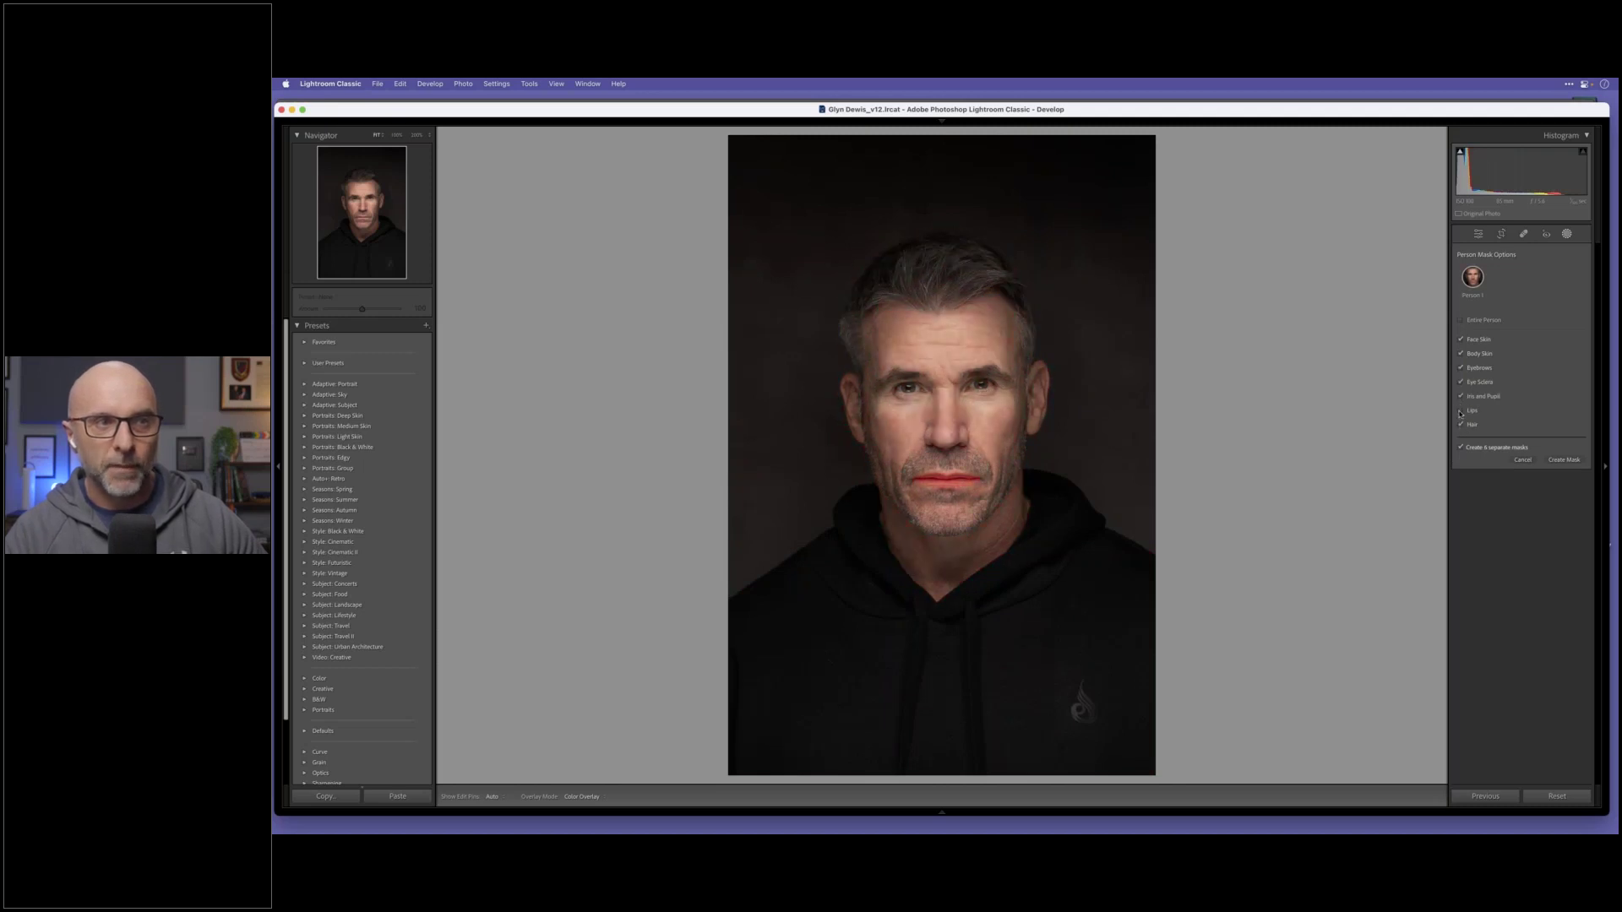
pyautogui.click(1460, 411)
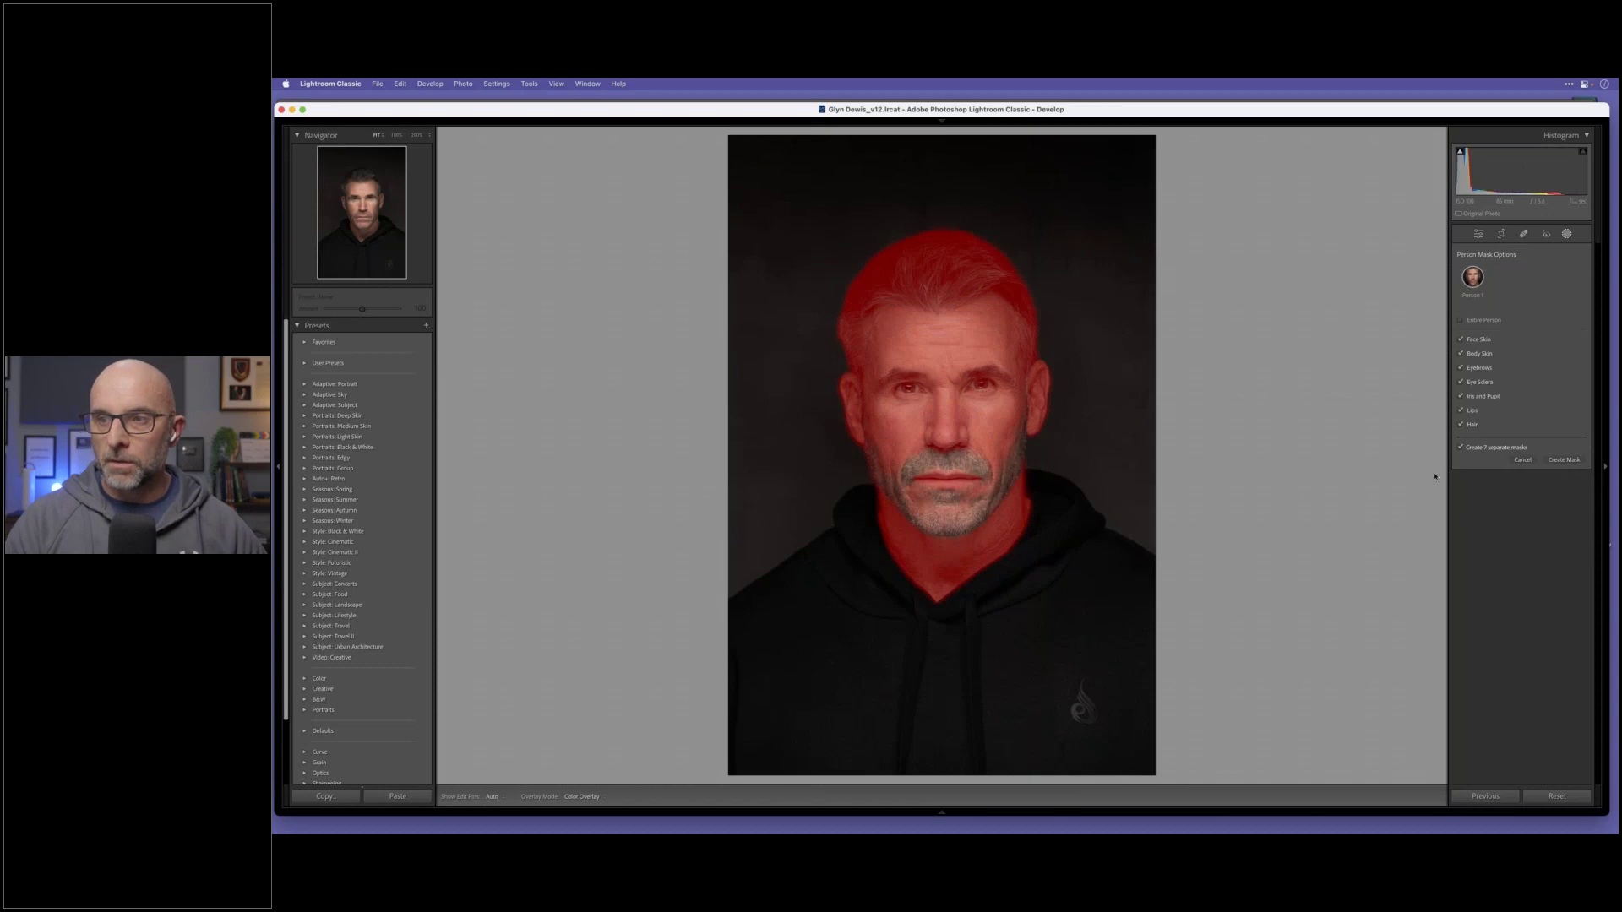
pyautogui.click(1563, 461)
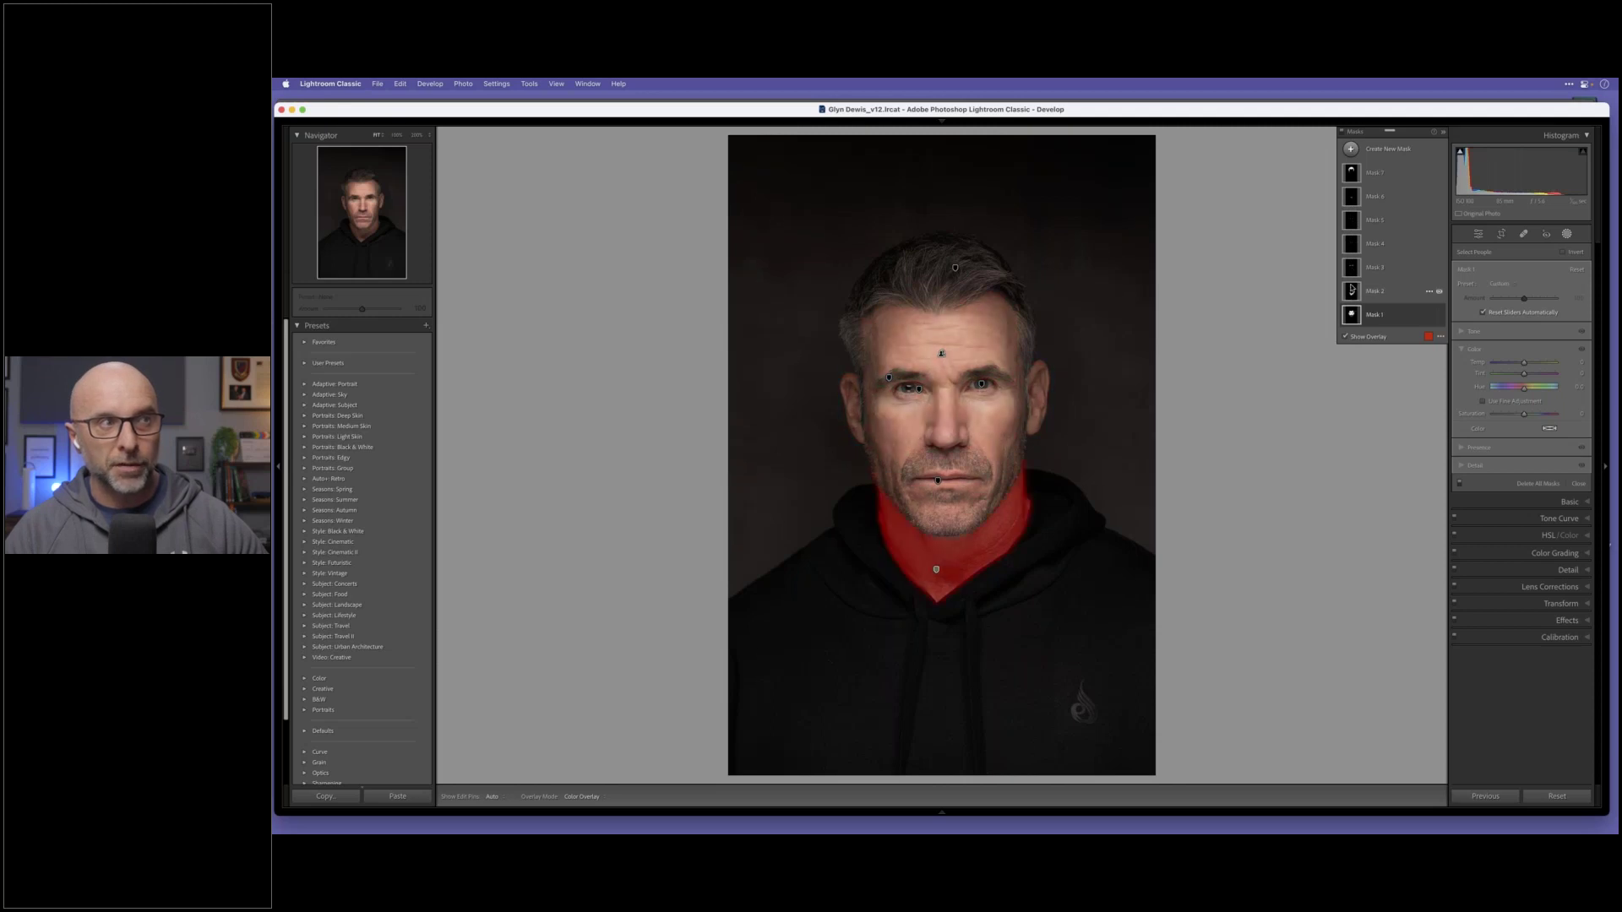
# Step: Inspect the new people masks to identify which part of the portrait each one covers
pyautogui.click(1352, 176)
pyautogui.click(1355, 178)
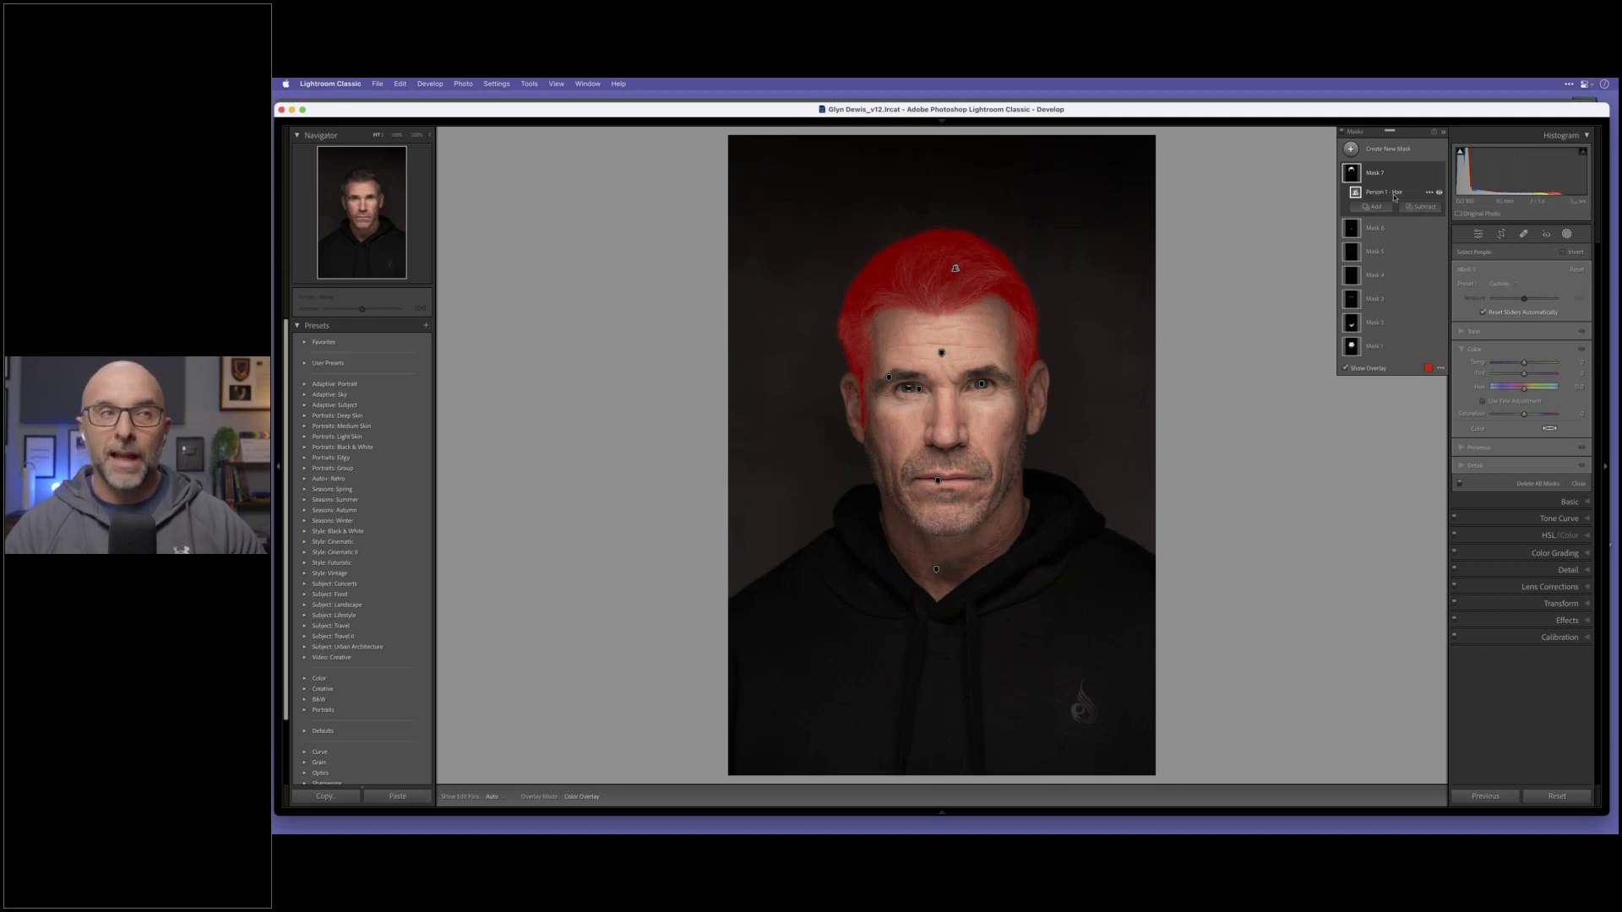
pyautogui.click(1385, 228)
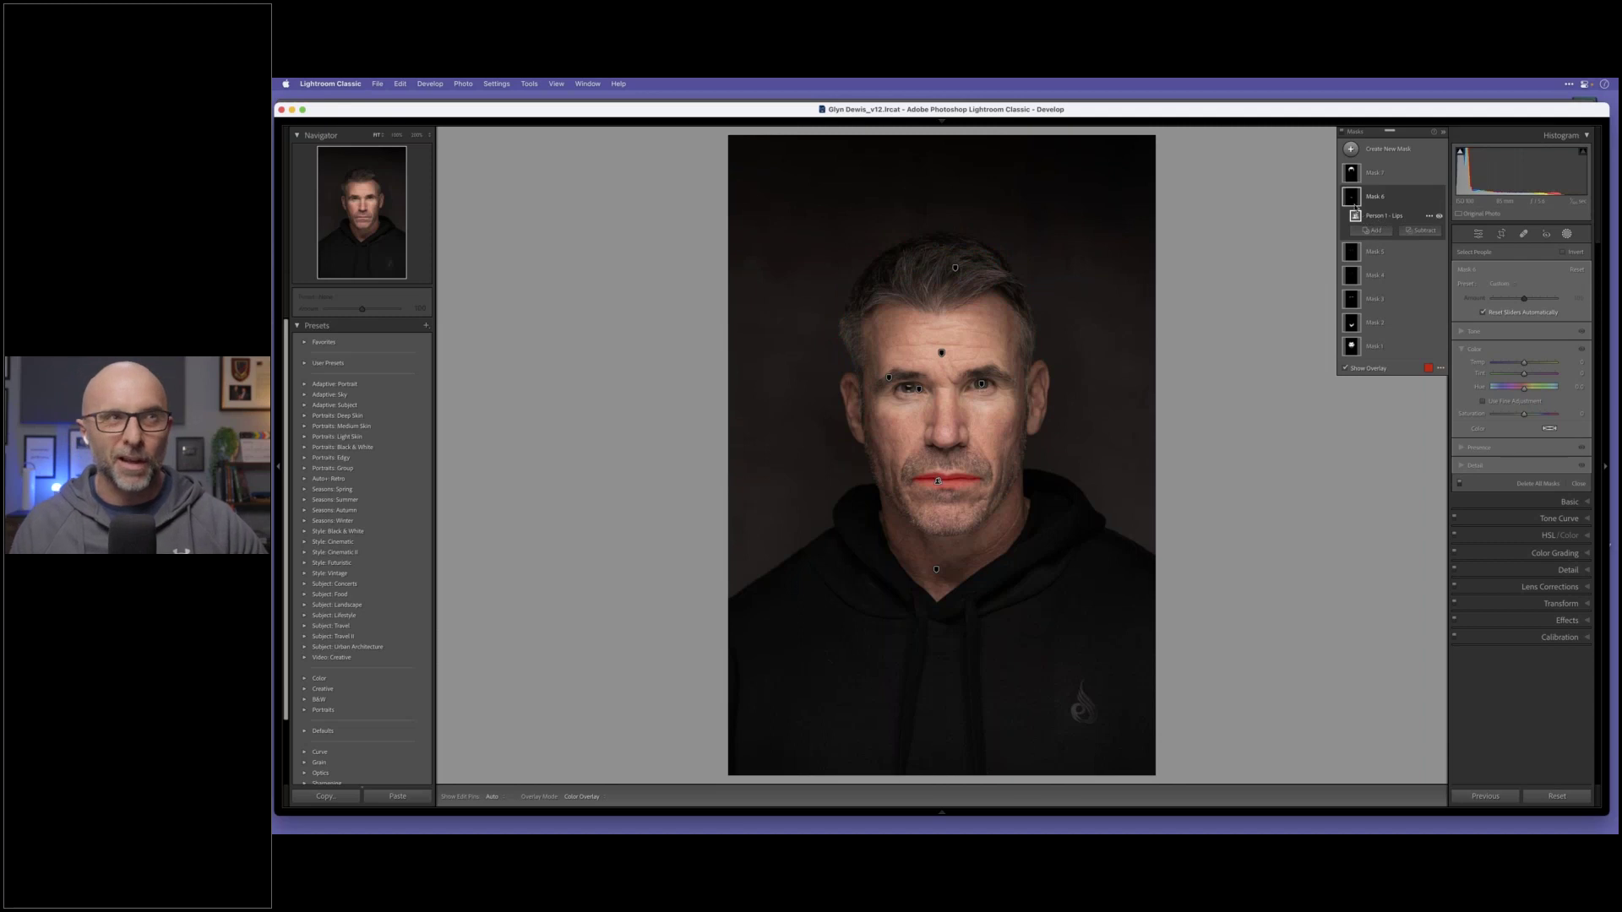
pyautogui.click(1357, 204)
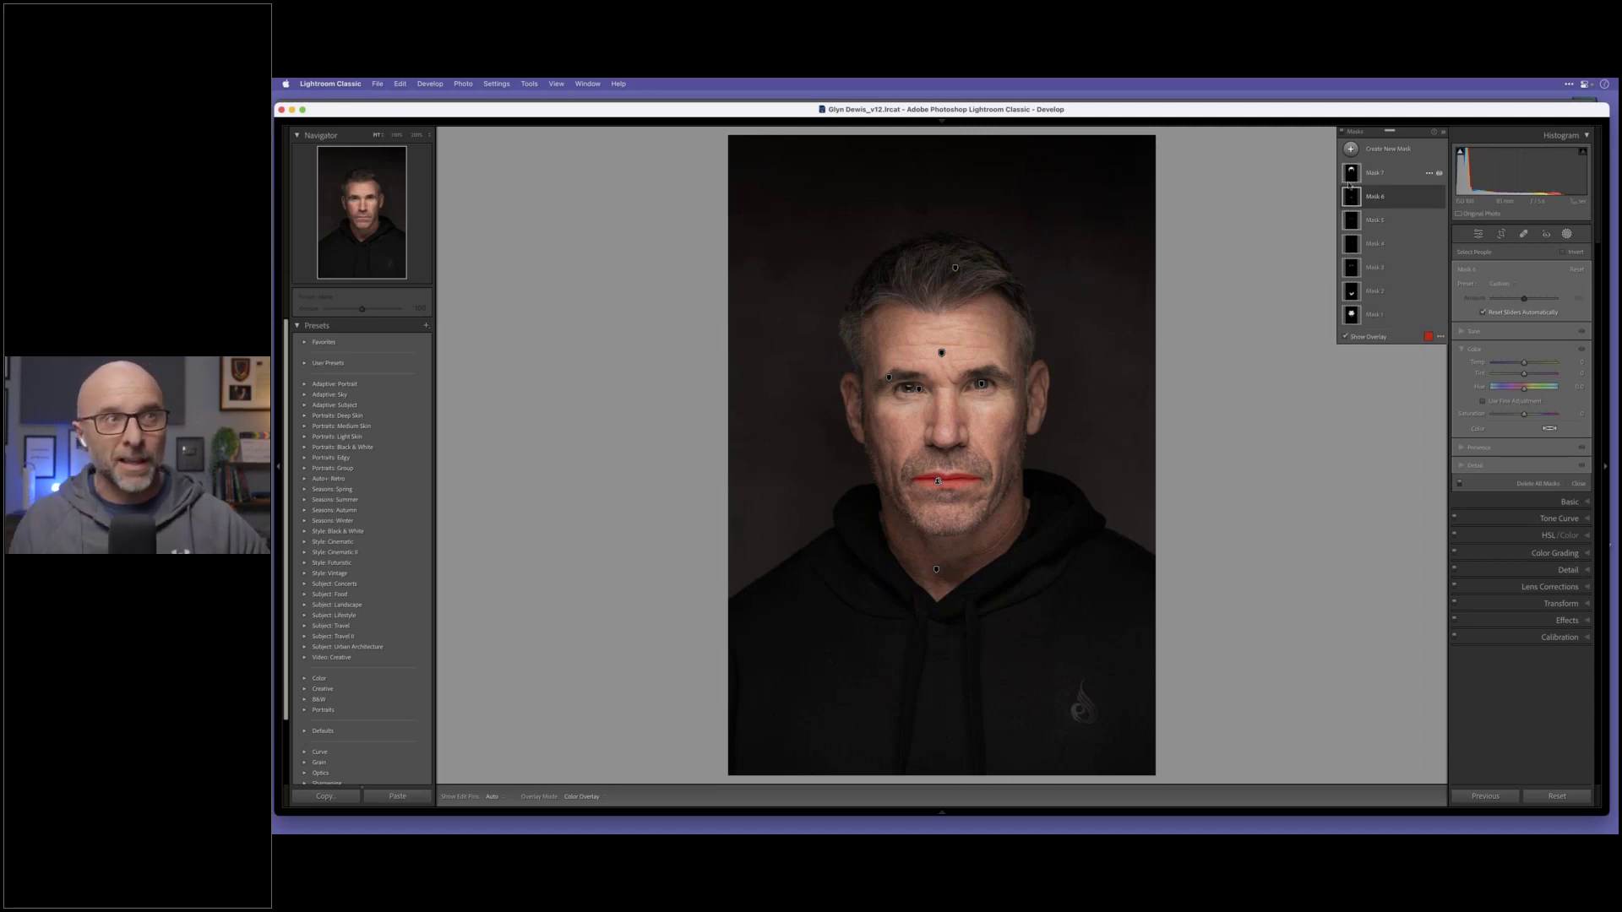
pyautogui.moveTo(1355, 213)
pyautogui.moveTo(1372, 301)
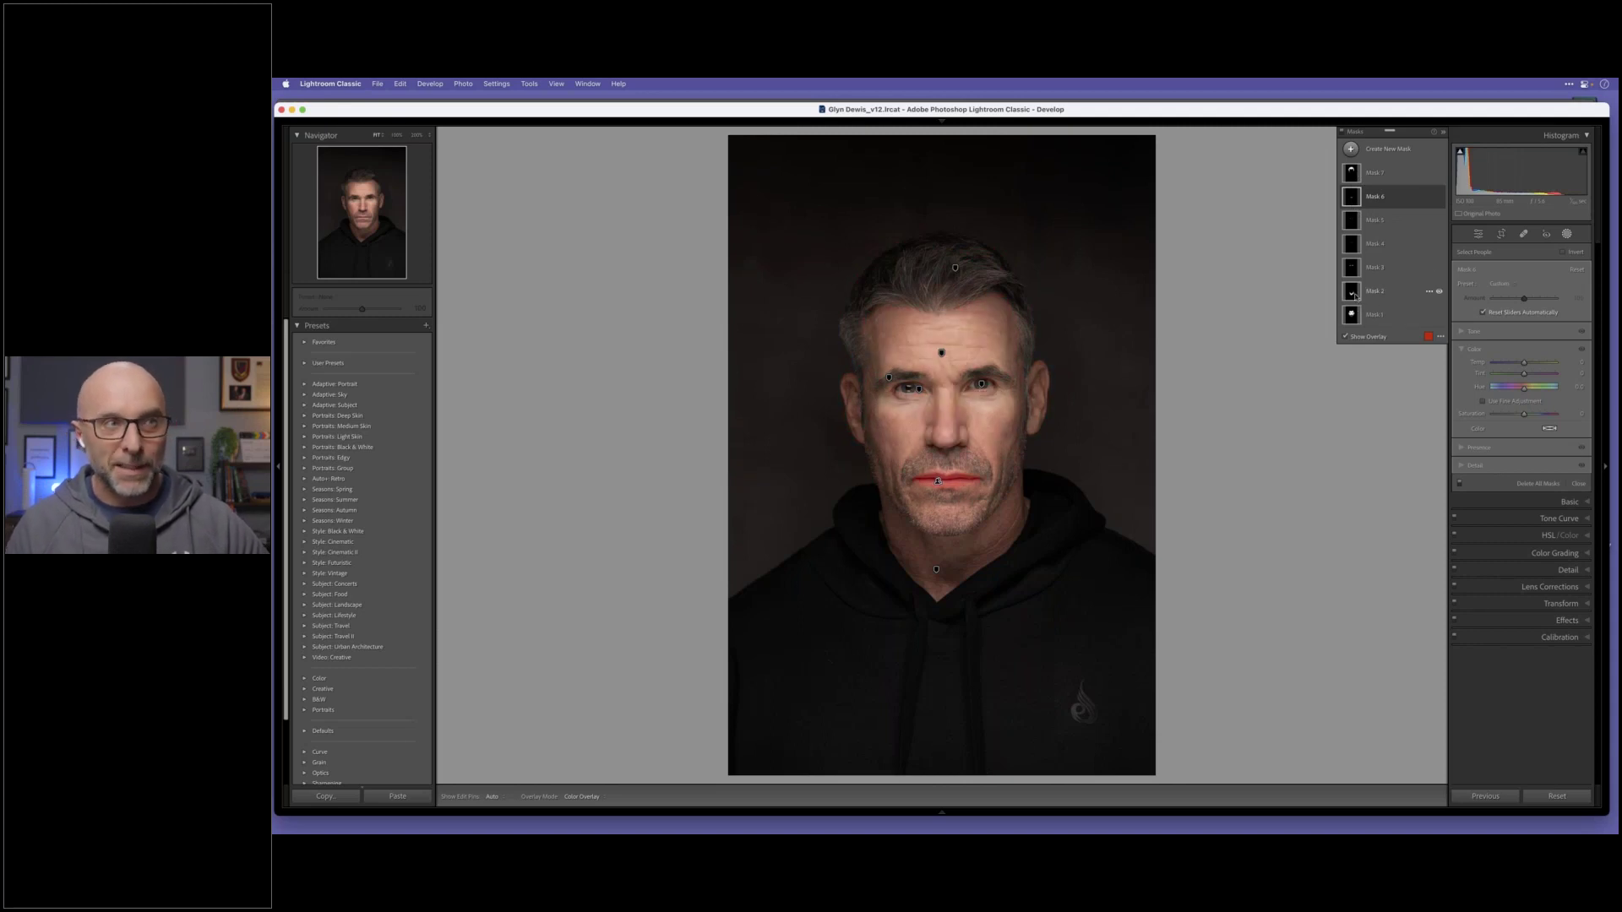
pyautogui.moveTo(1377, 173)
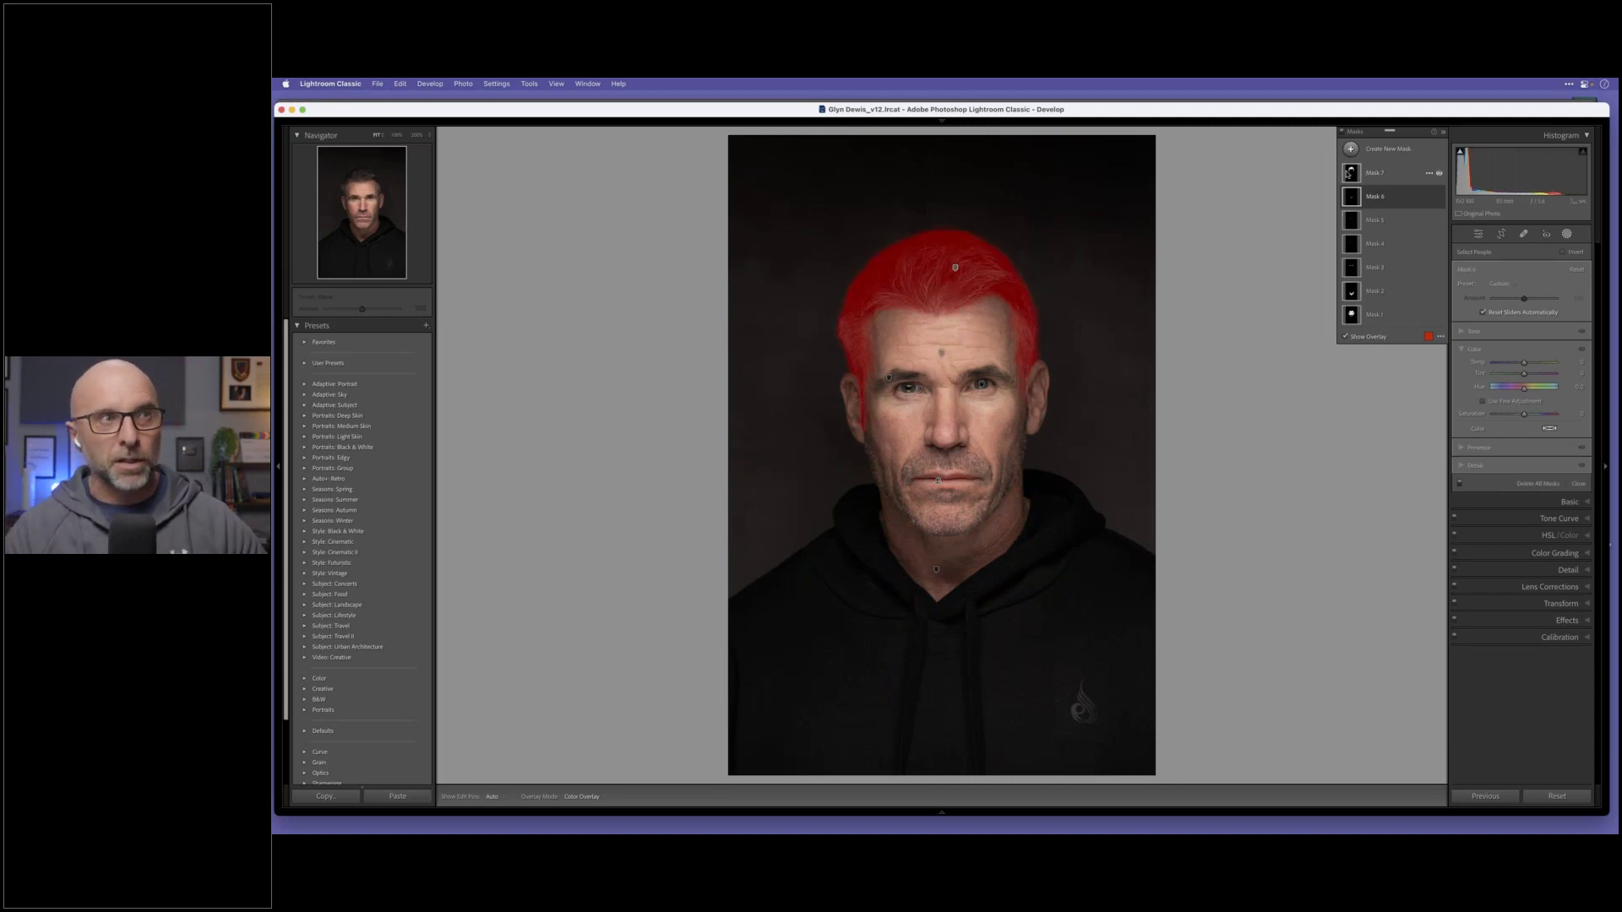
# Step: Rename the mask covering the man's hair, Mask 7, as "hair"
pyautogui.click(1428, 175)
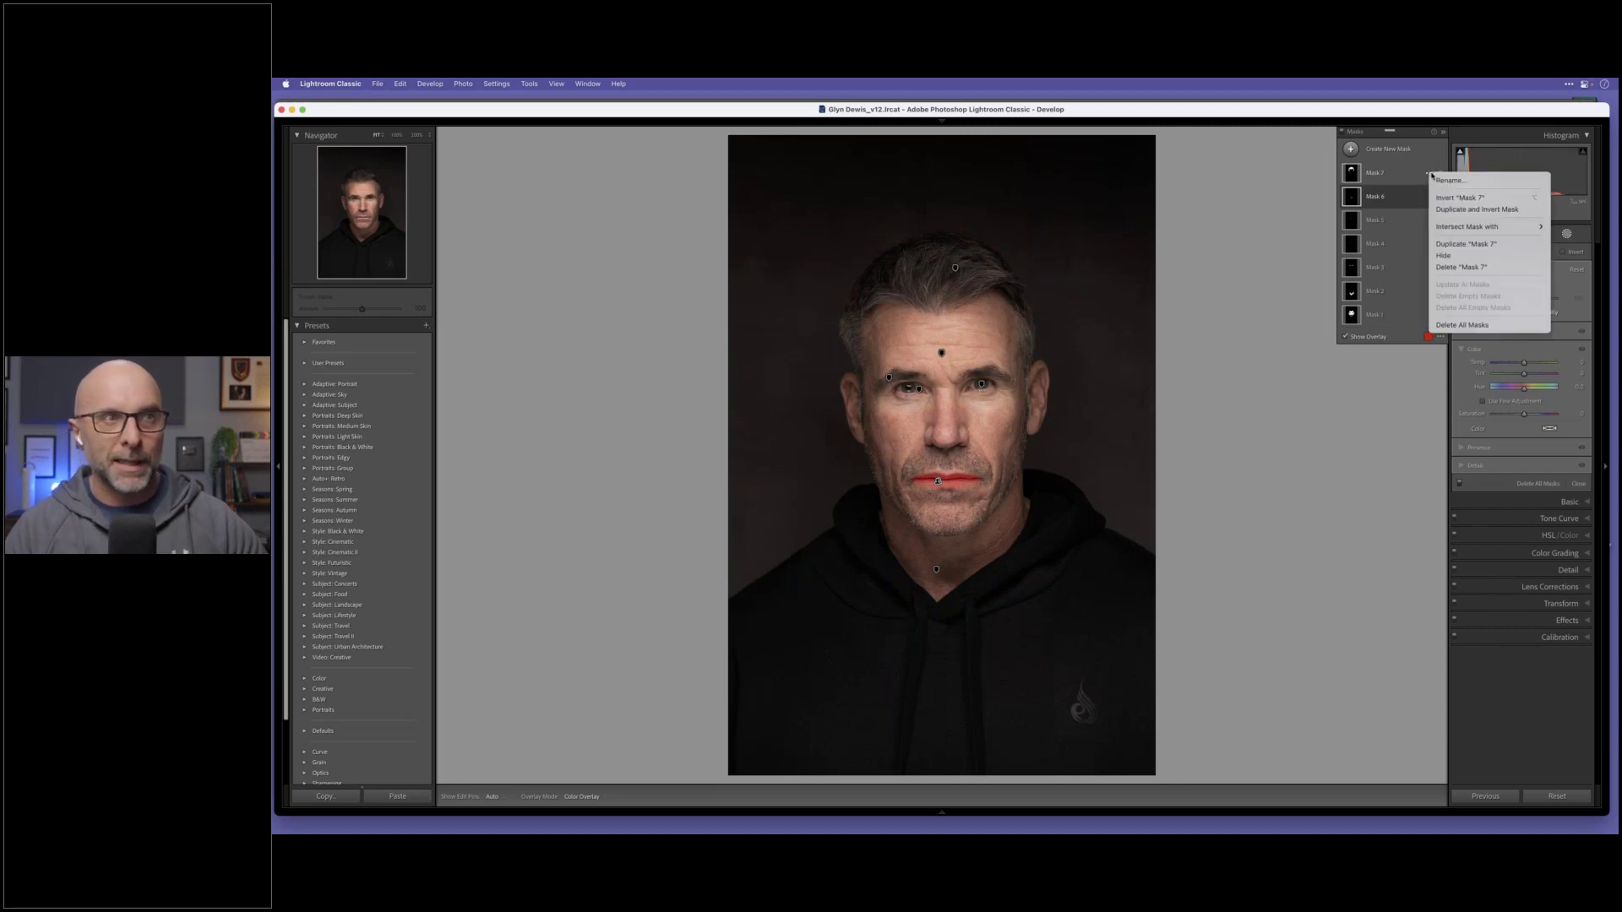
pyautogui.click(1394, 165)
pyautogui.click(1352, 173)
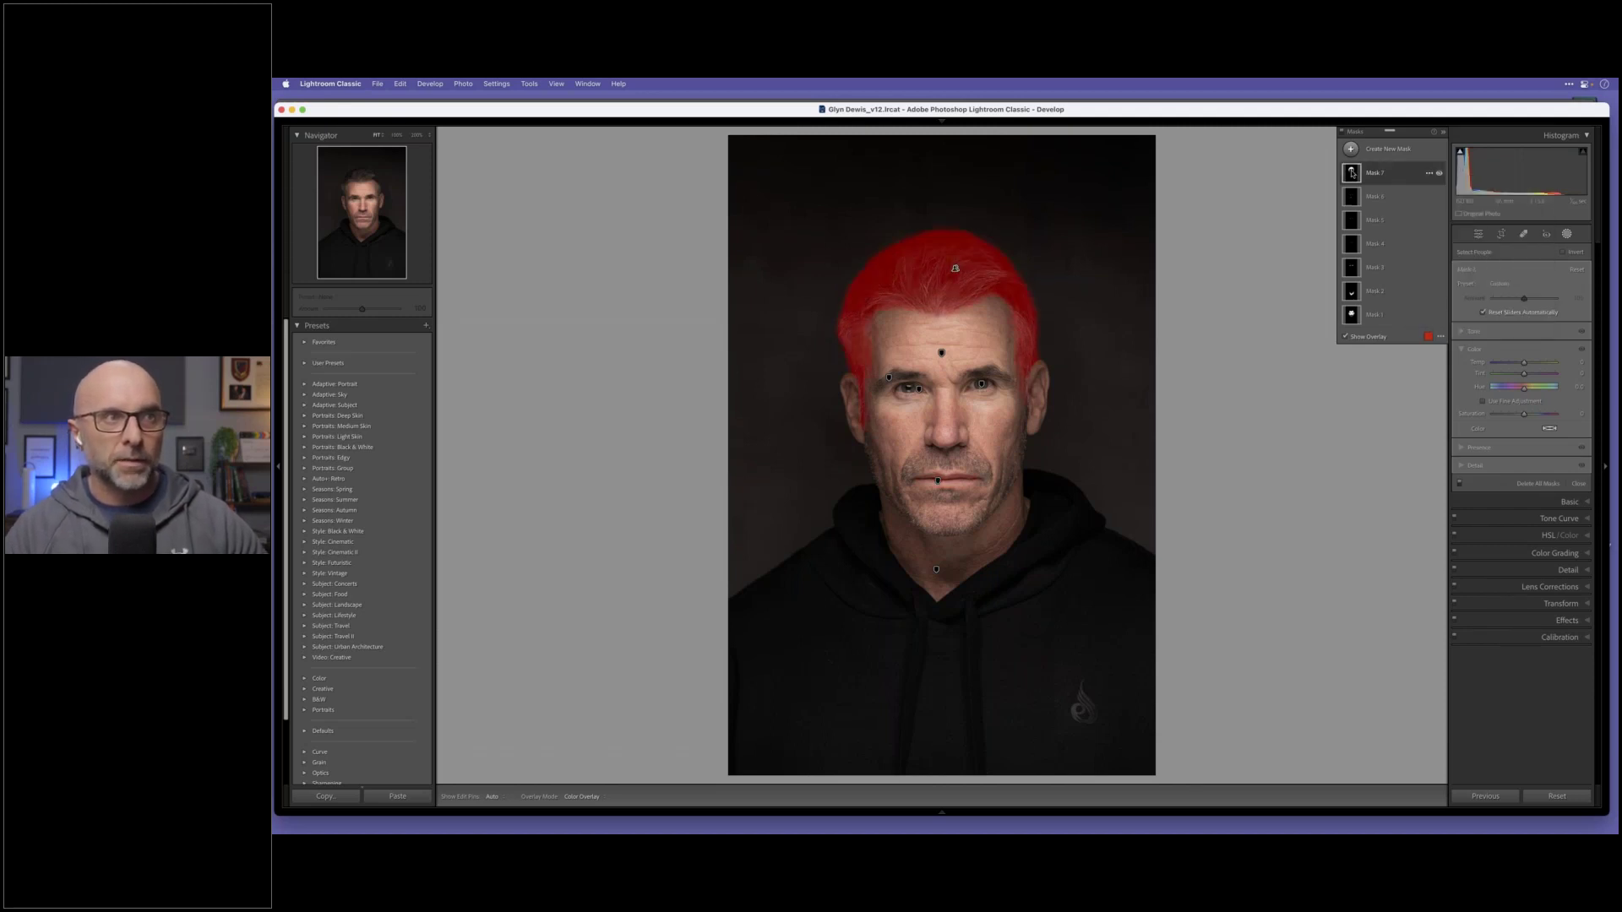
pyautogui.click(1429, 175)
pyautogui.click(1492, 176)
pyautogui.write('ha')
pyautogui.press('Return')
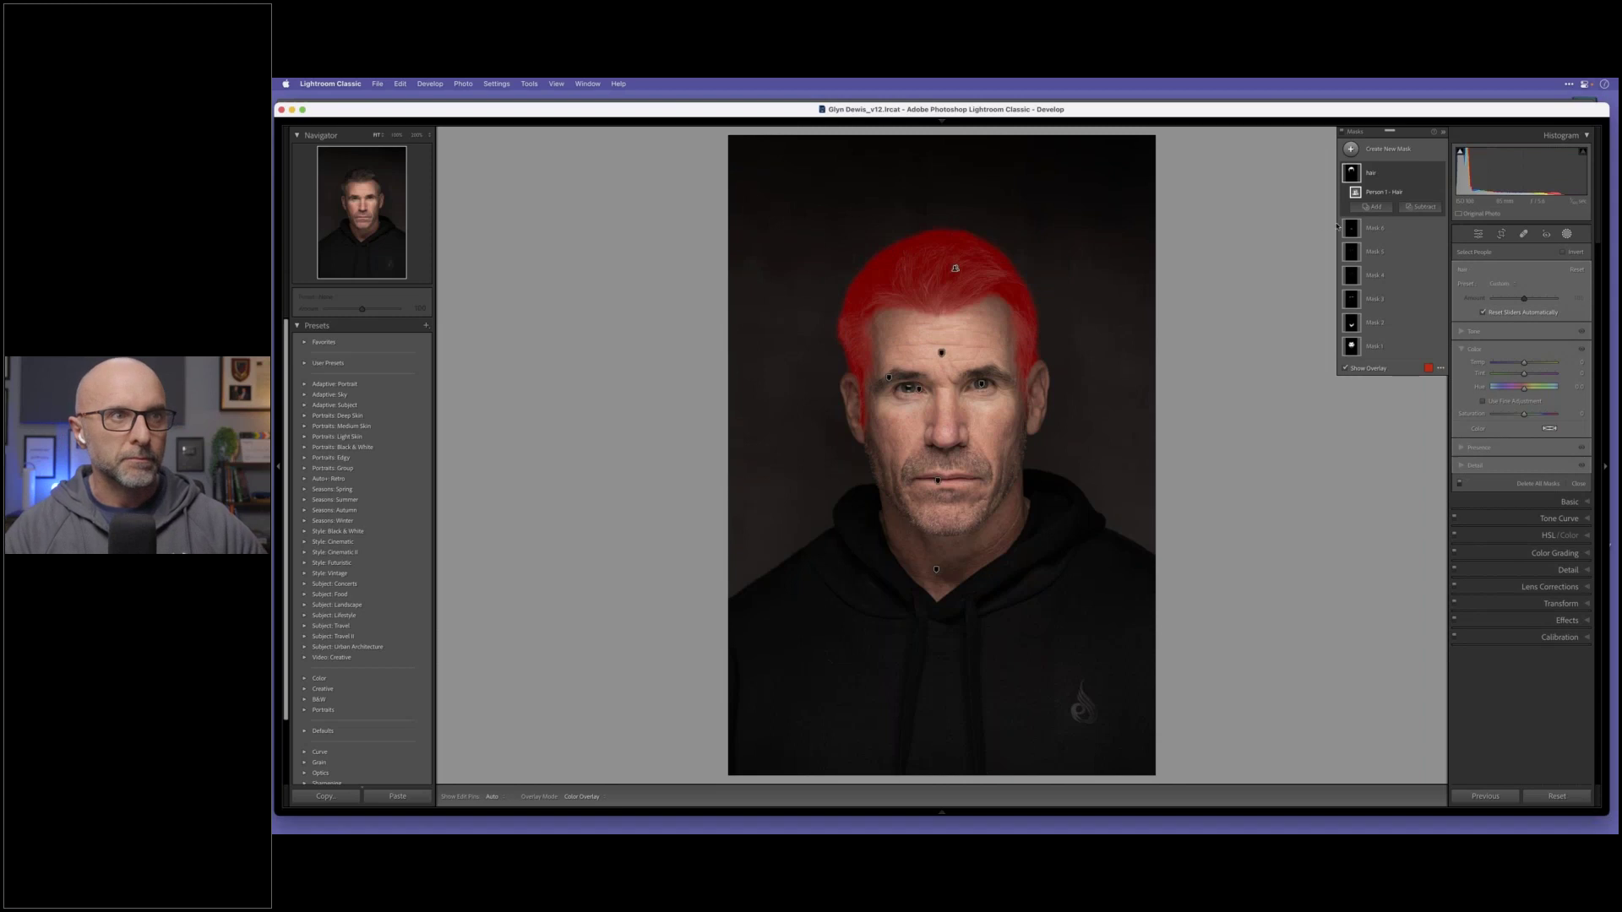
# Step: Rename the mask covering the lips, Mask 6, as "lips"
pyautogui.click(1352, 228)
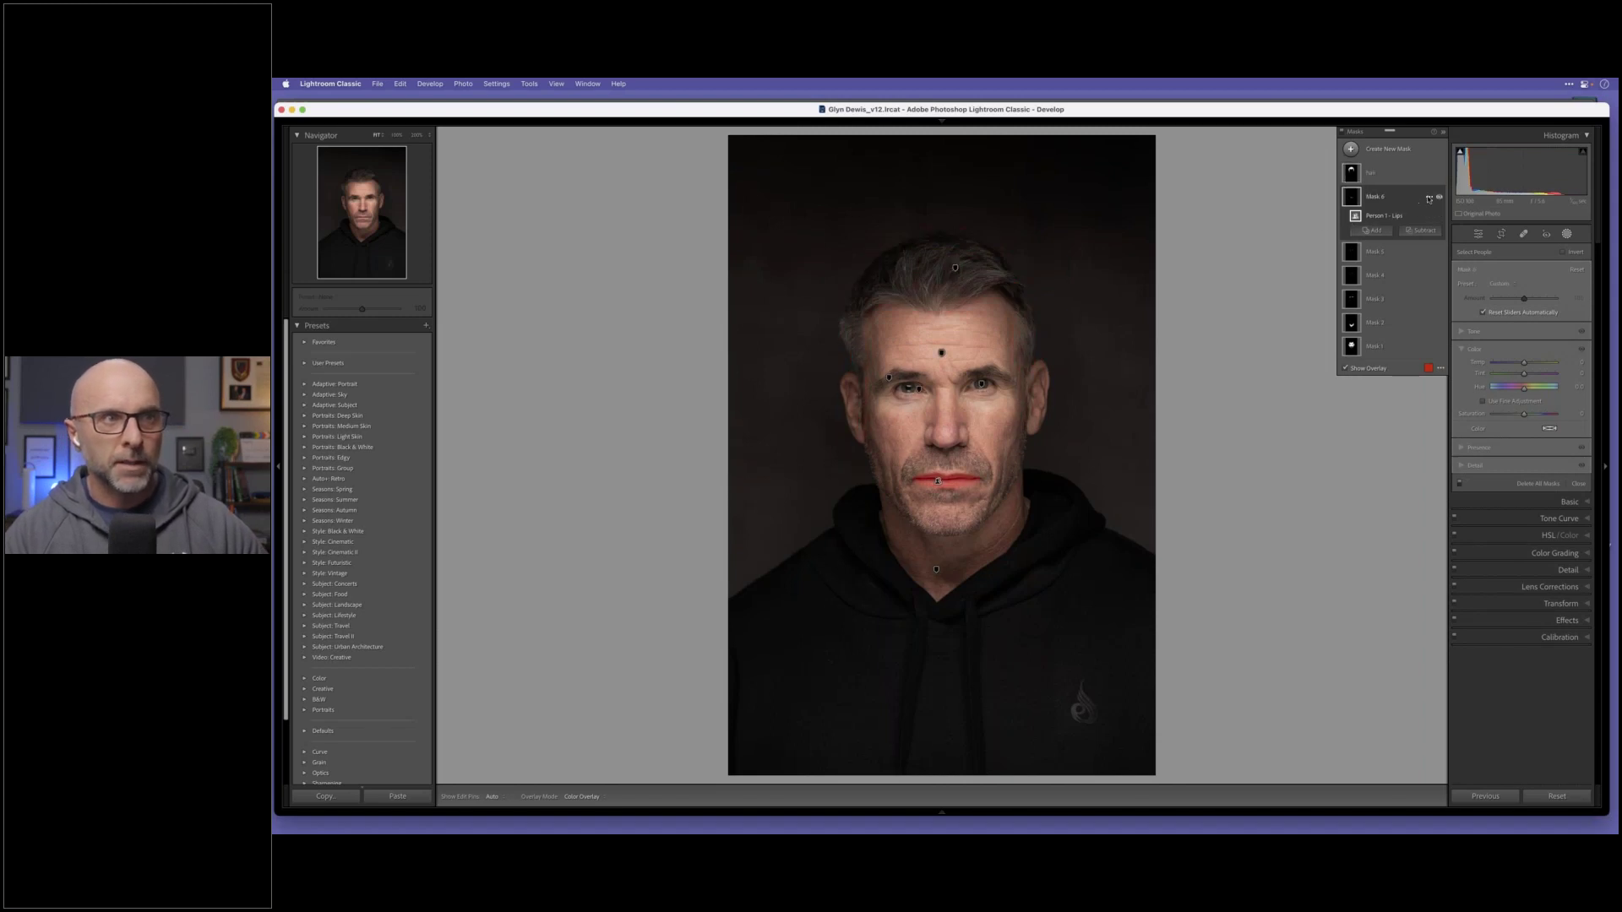
pyautogui.click(1431, 197)
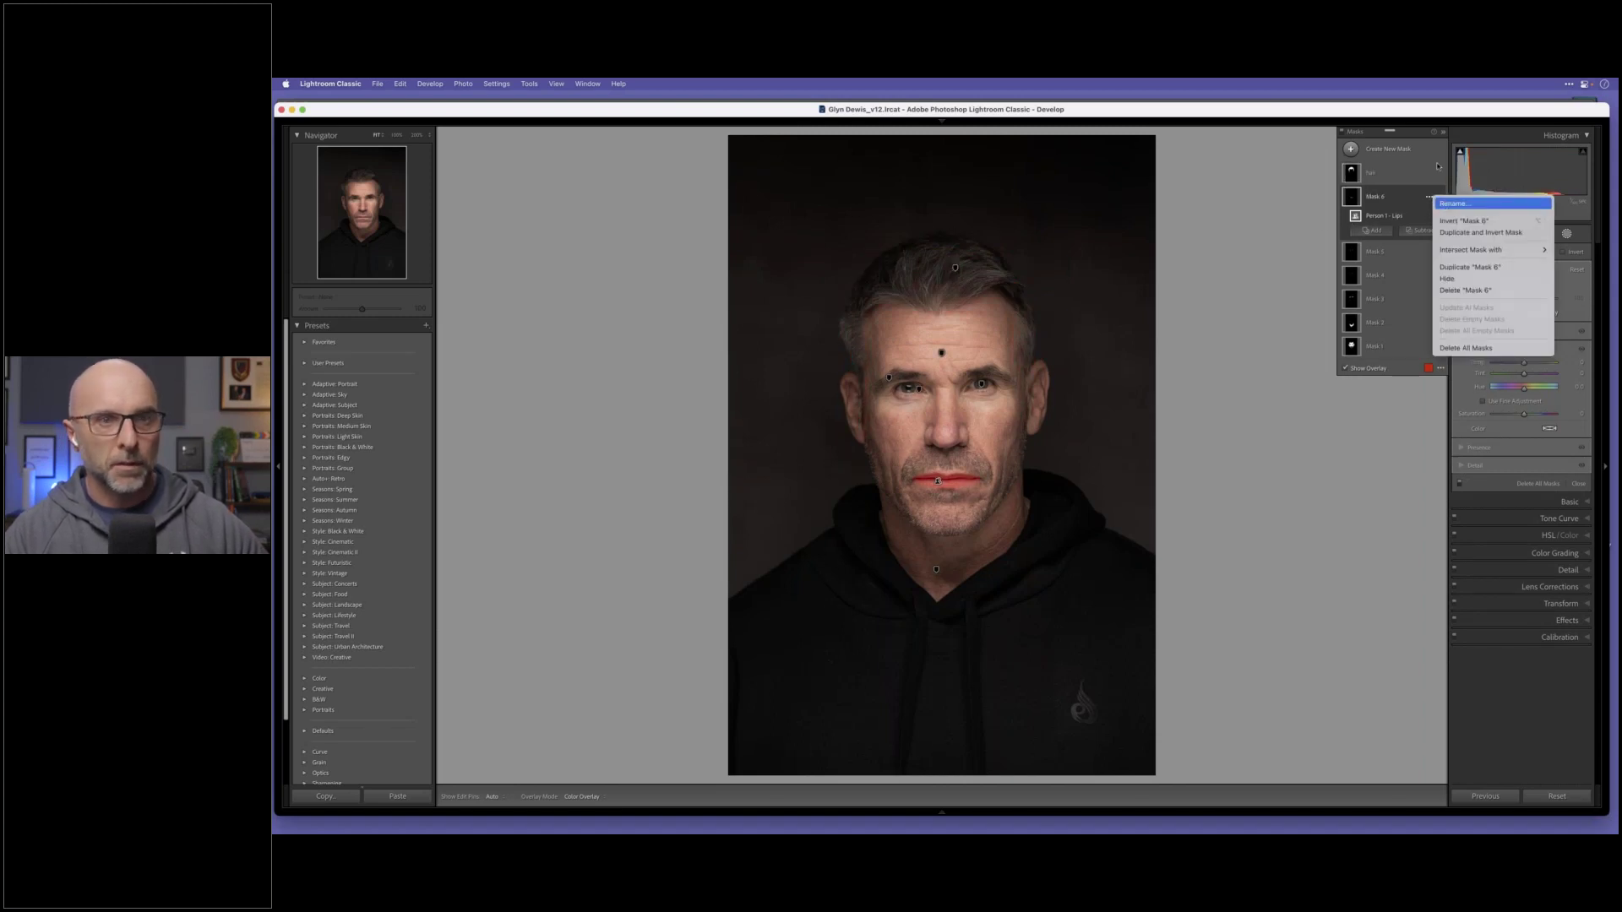
pyautogui.click(1452, 204)
pyautogui.write('lip')
pyautogui.press('Return')
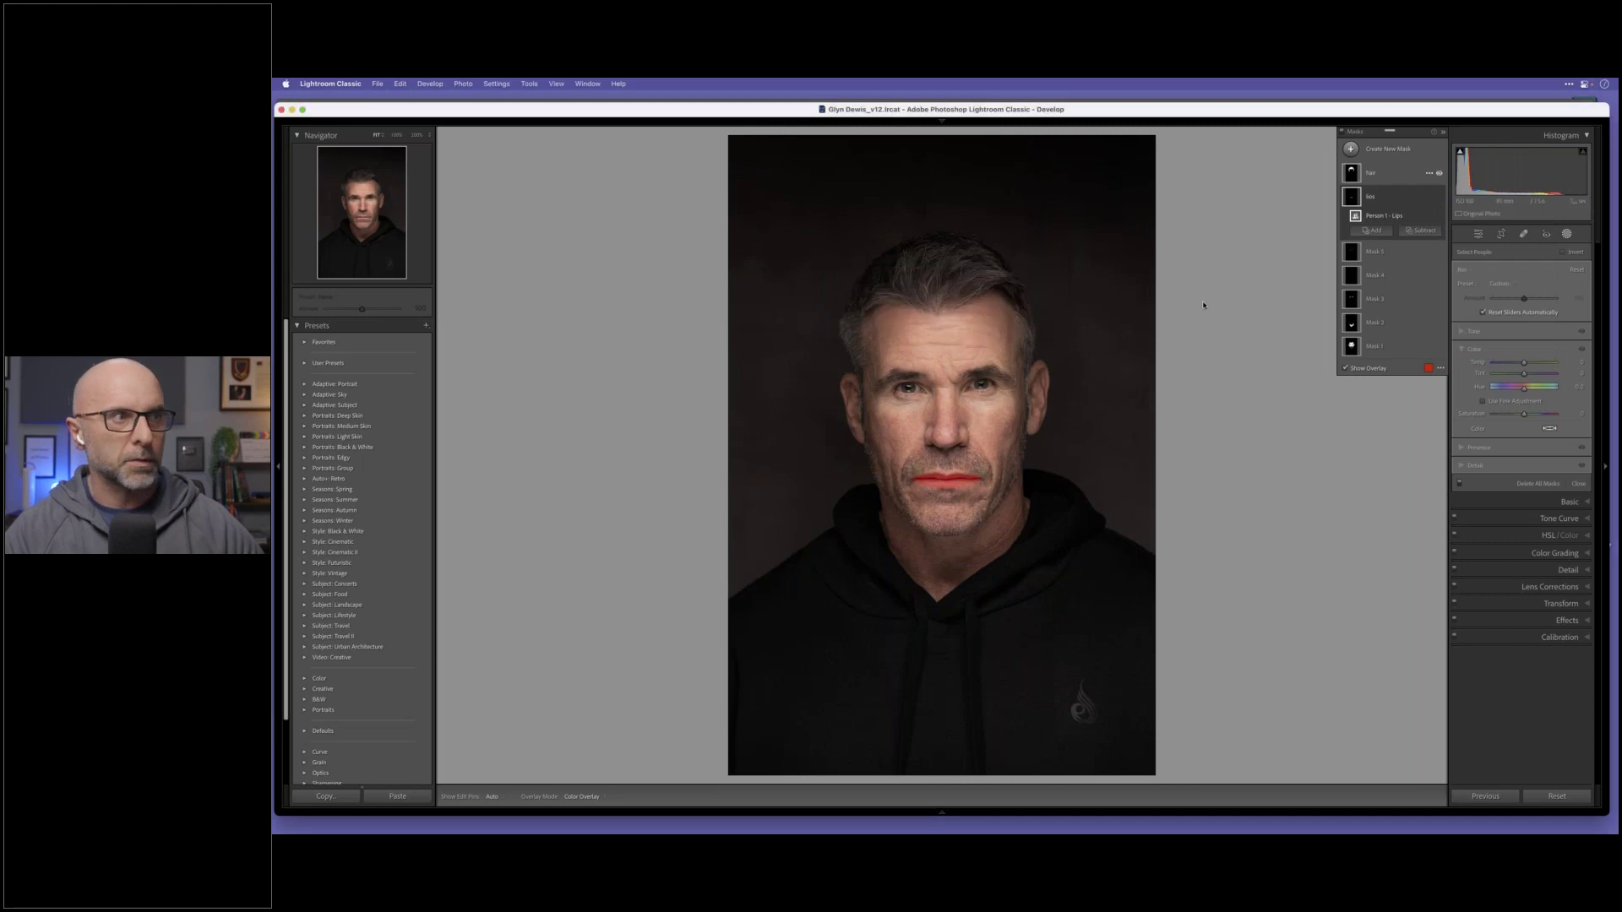
# Step: Rename the mask covering the irises and pupils, Mask 5, as "eyes"
pyautogui.click(1428, 252)
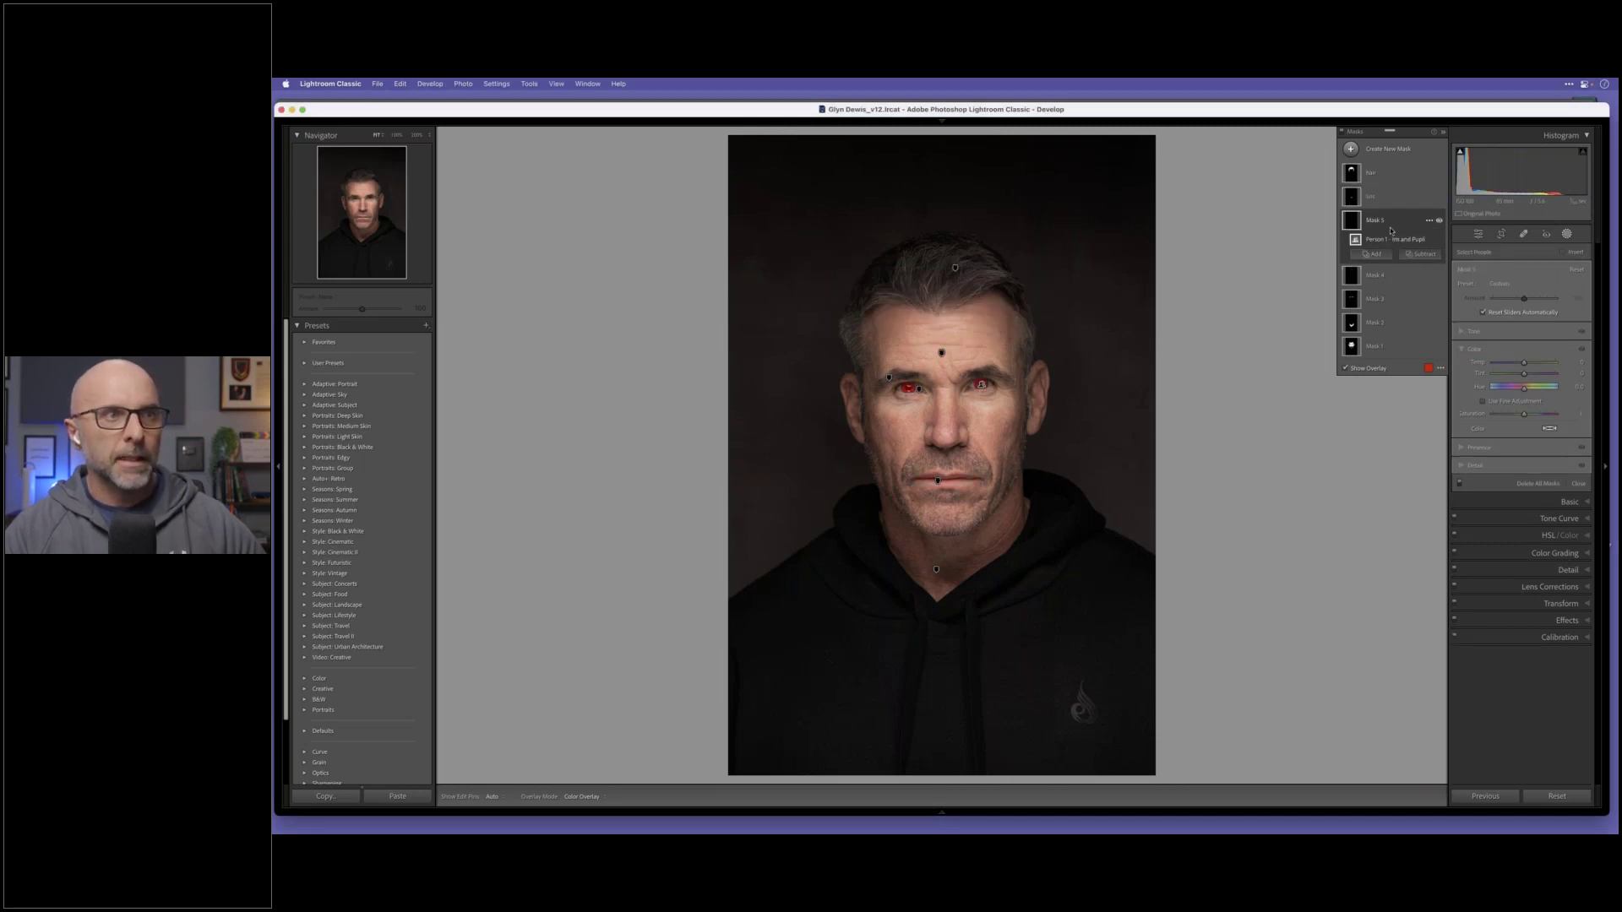
pyautogui.rightClick(1429, 221)
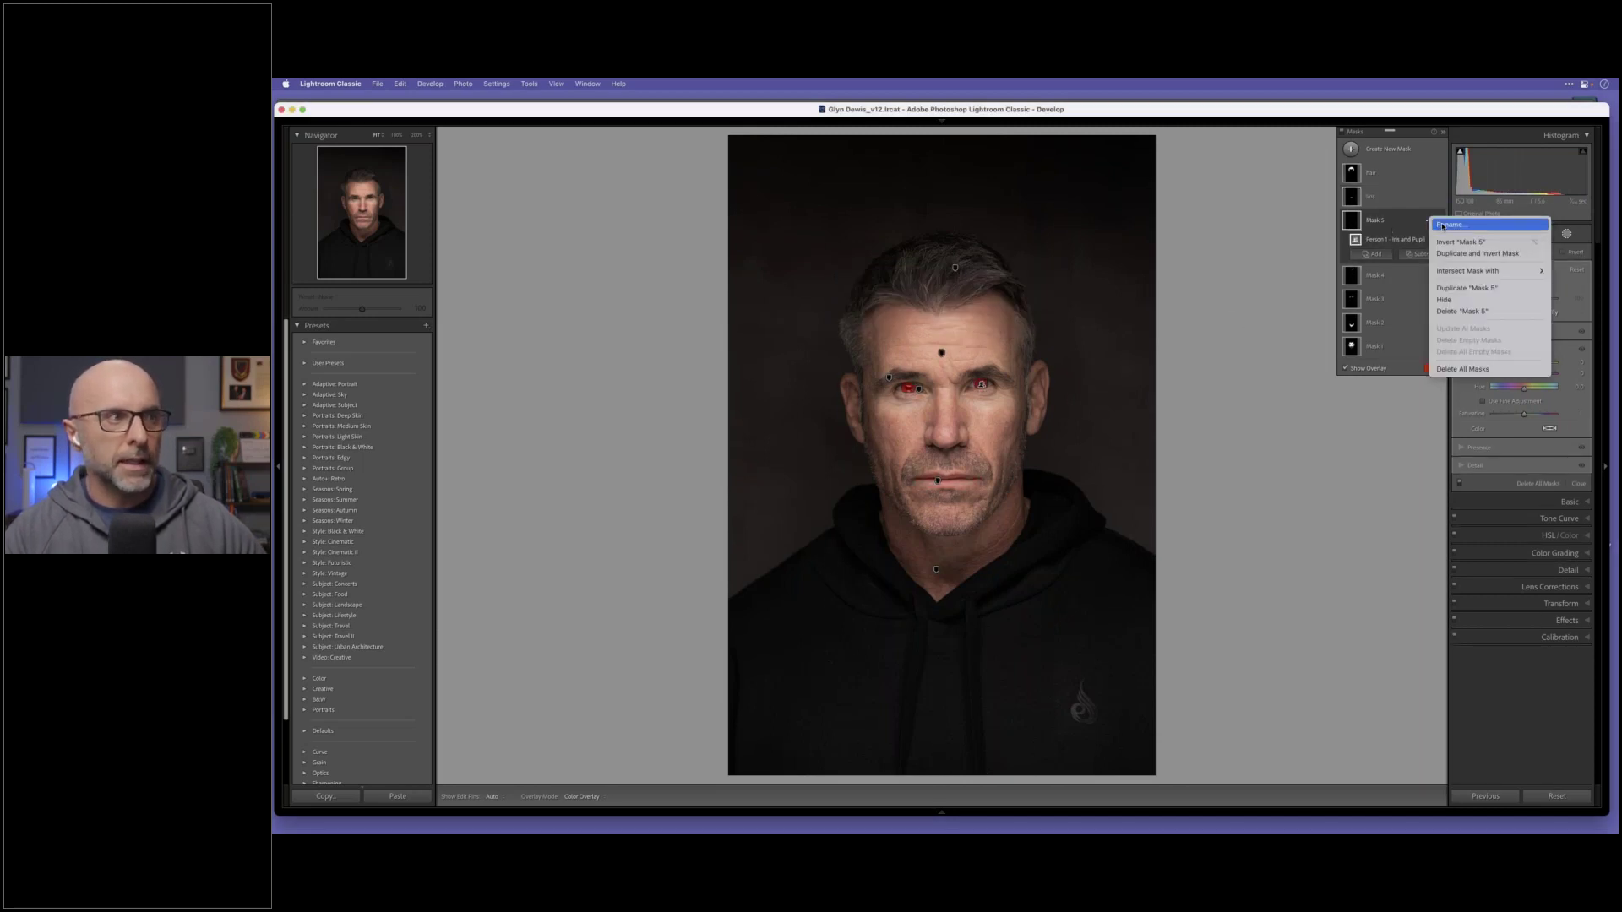
pyautogui.click(1447, 225)
pyautogui.write('eyes')
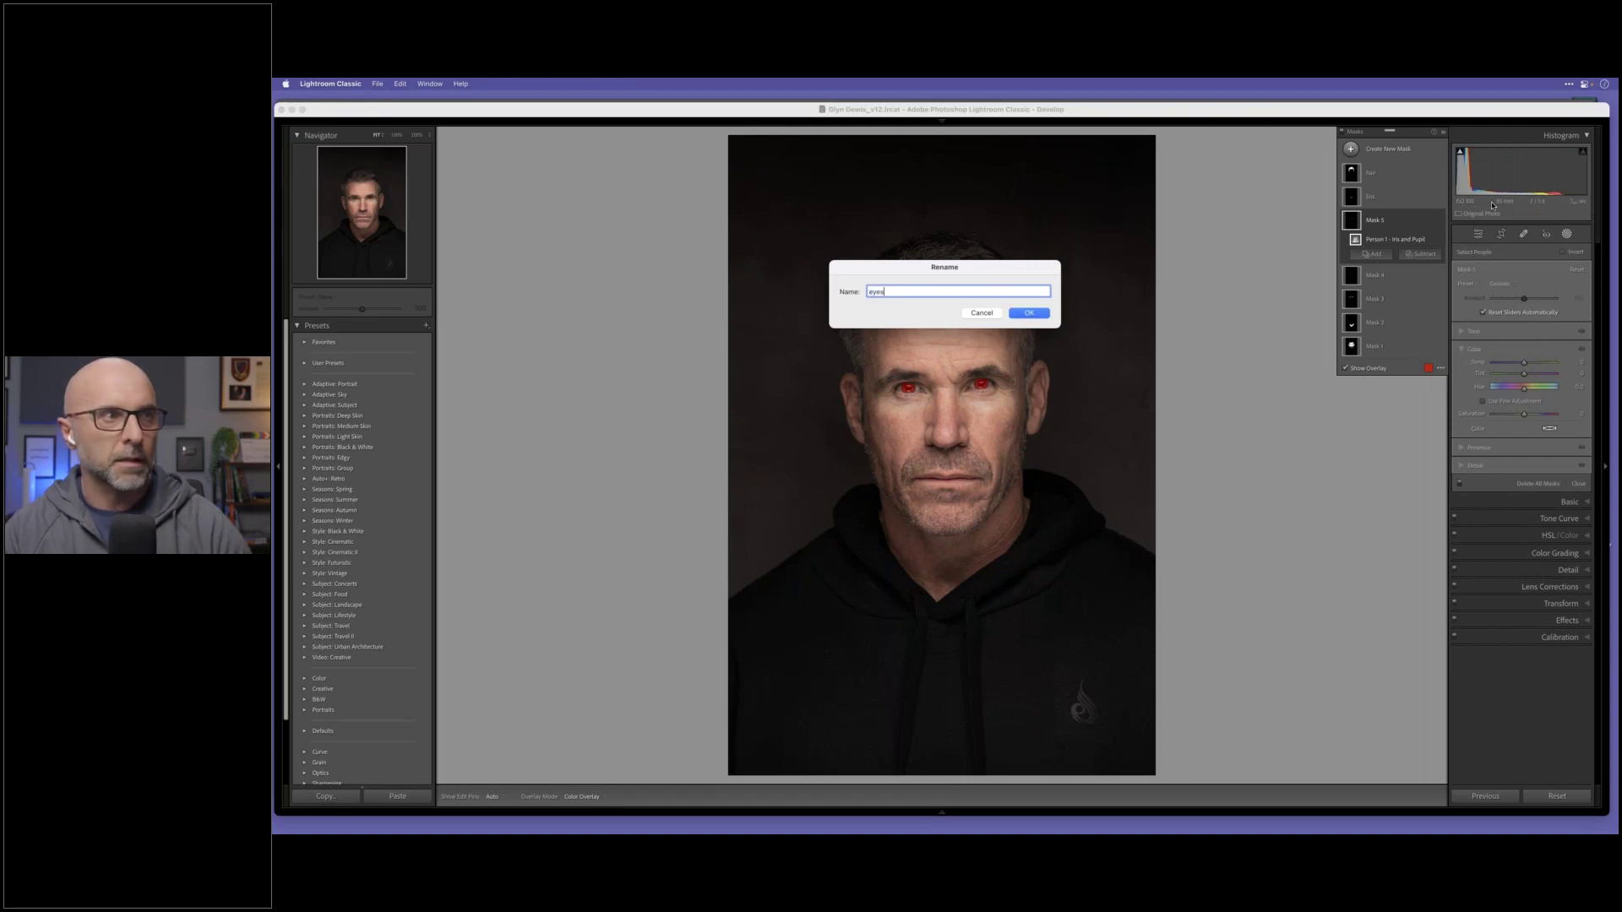
pyautogui.press('Return')
# Step: Rename the eye sclera mask, Mask 4, as "sclera"
pyautogui.click(1428, 276)
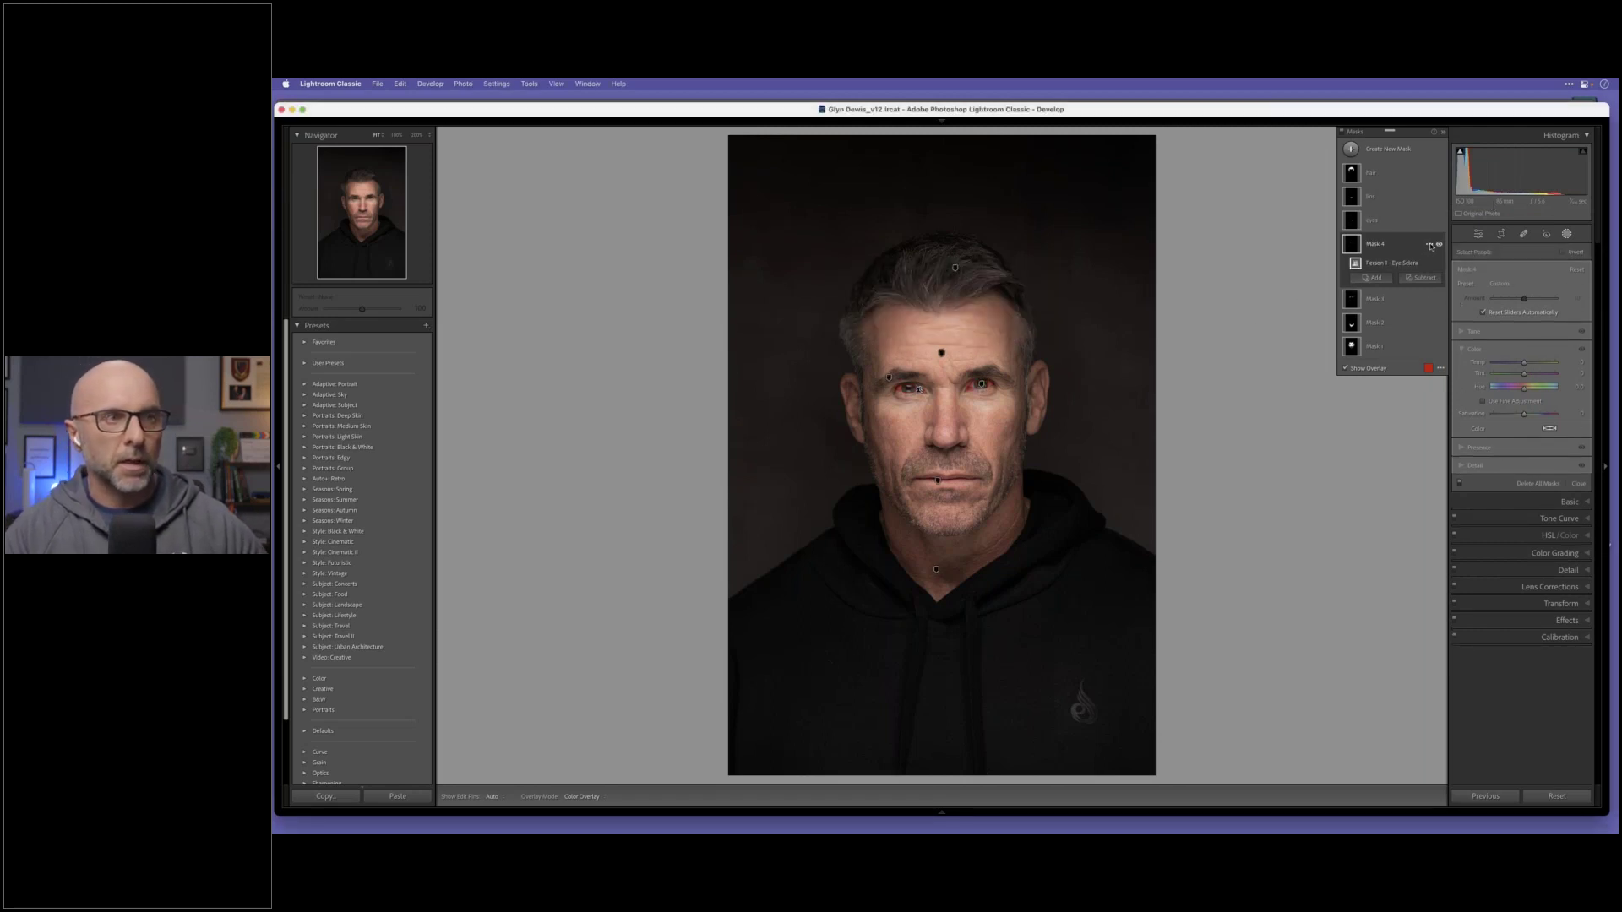
pyautogui.click(1429, 245)
pyautogui.click(1460, 253)
pyautogui.write('sclera')
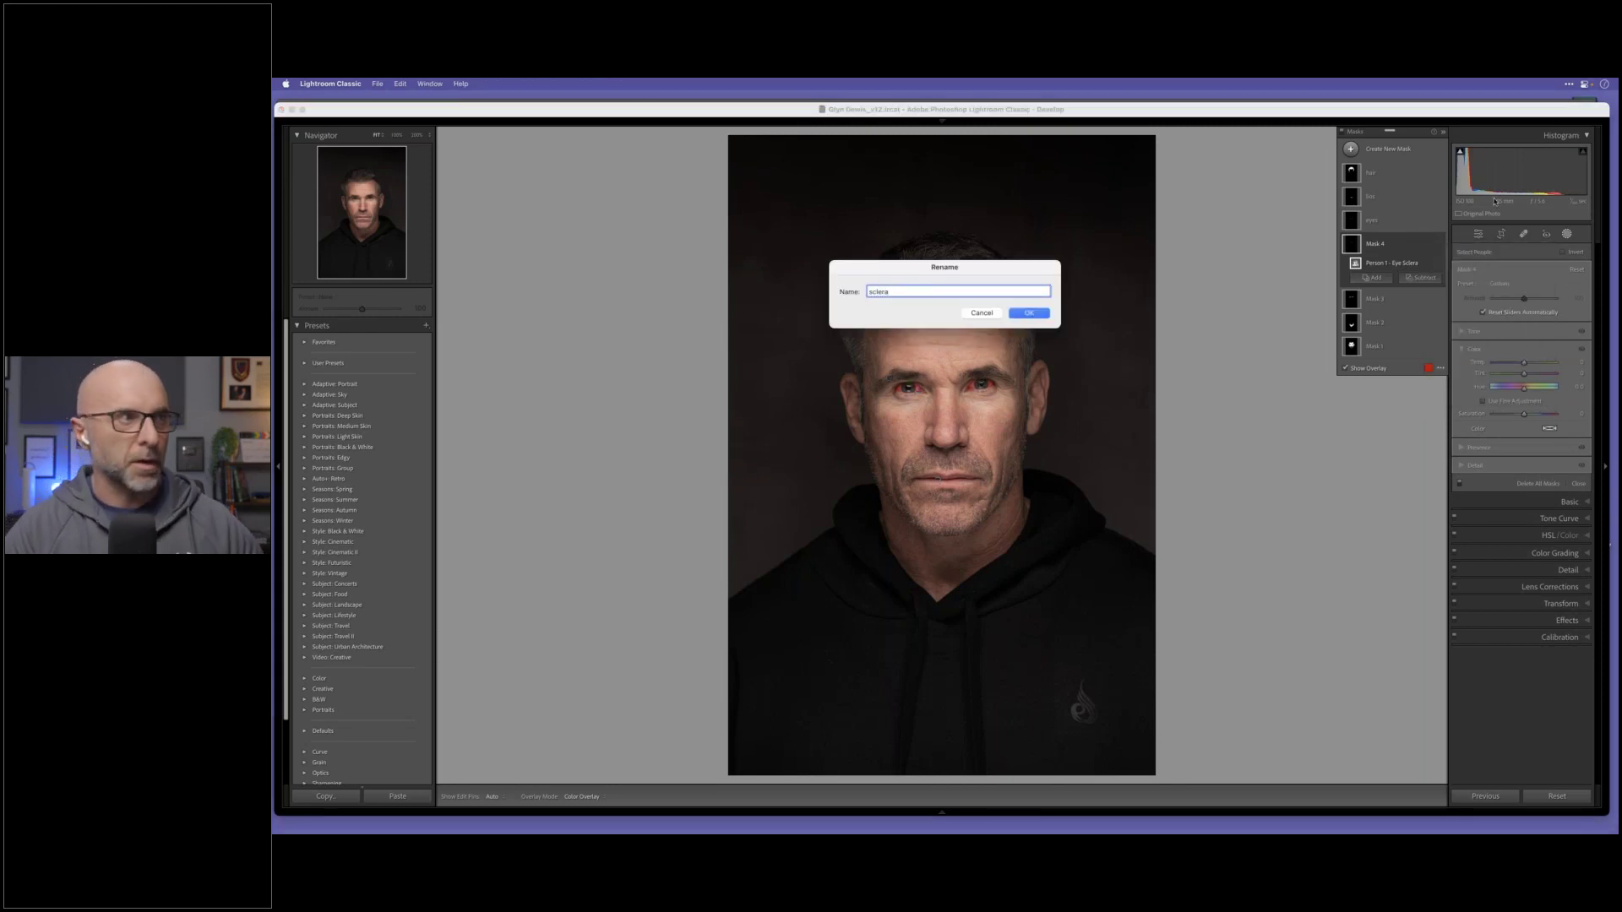
pyautogui.press('Return')
# Step: Rename the mask covering the man's eyebrows, Mask 3, as "eyebrows"
pyautogui.click(1351, 299)
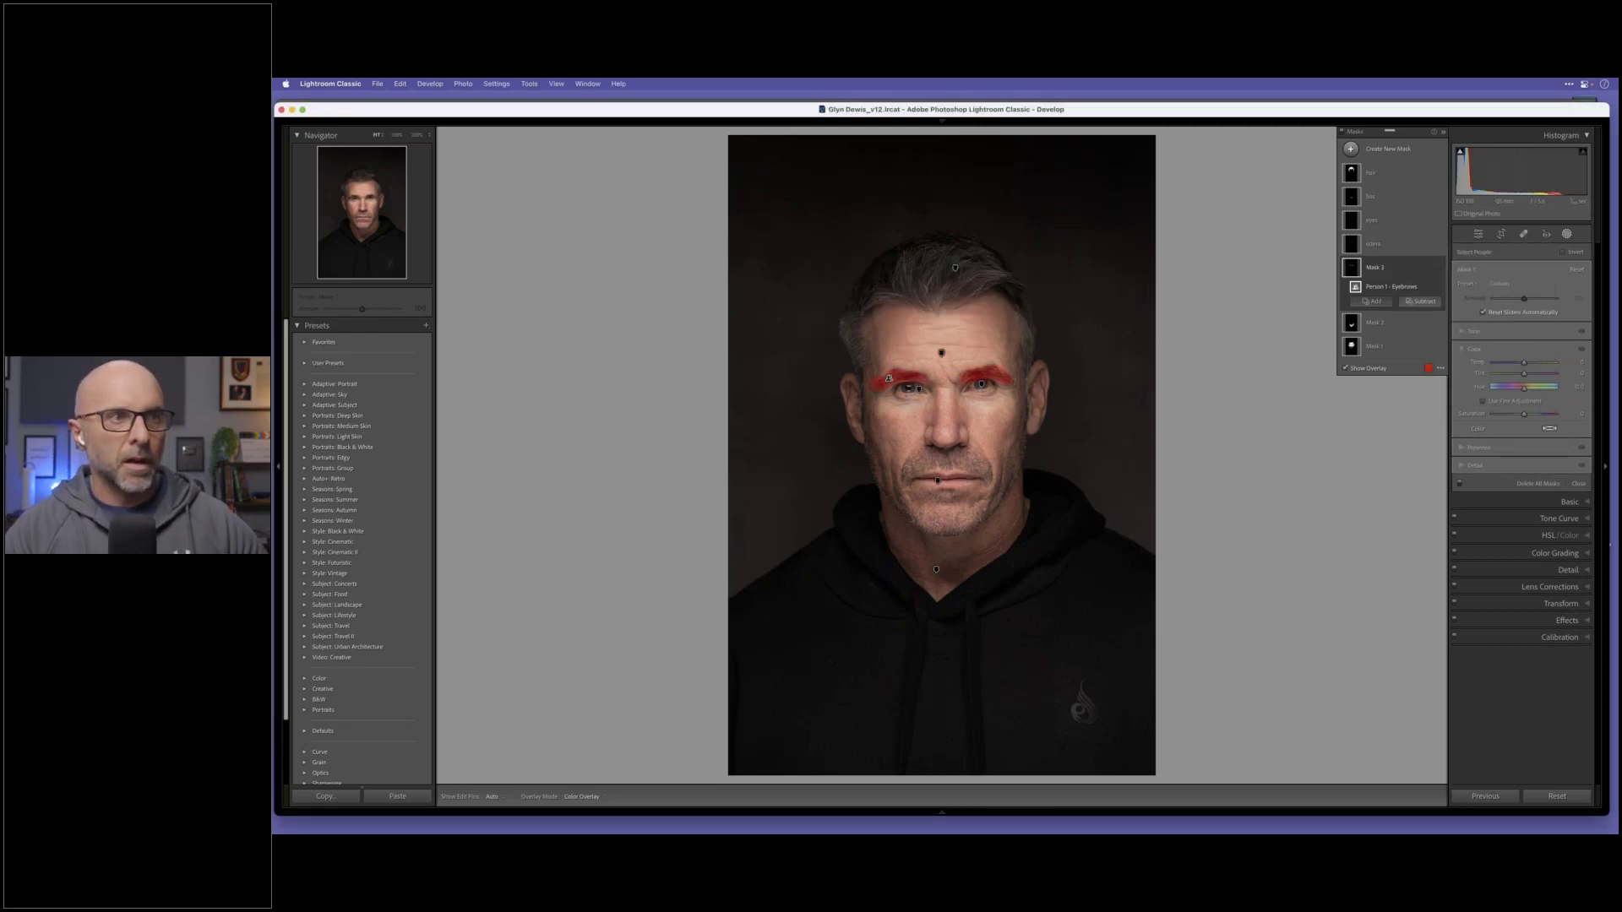
pyautogui.click(1427, 268)
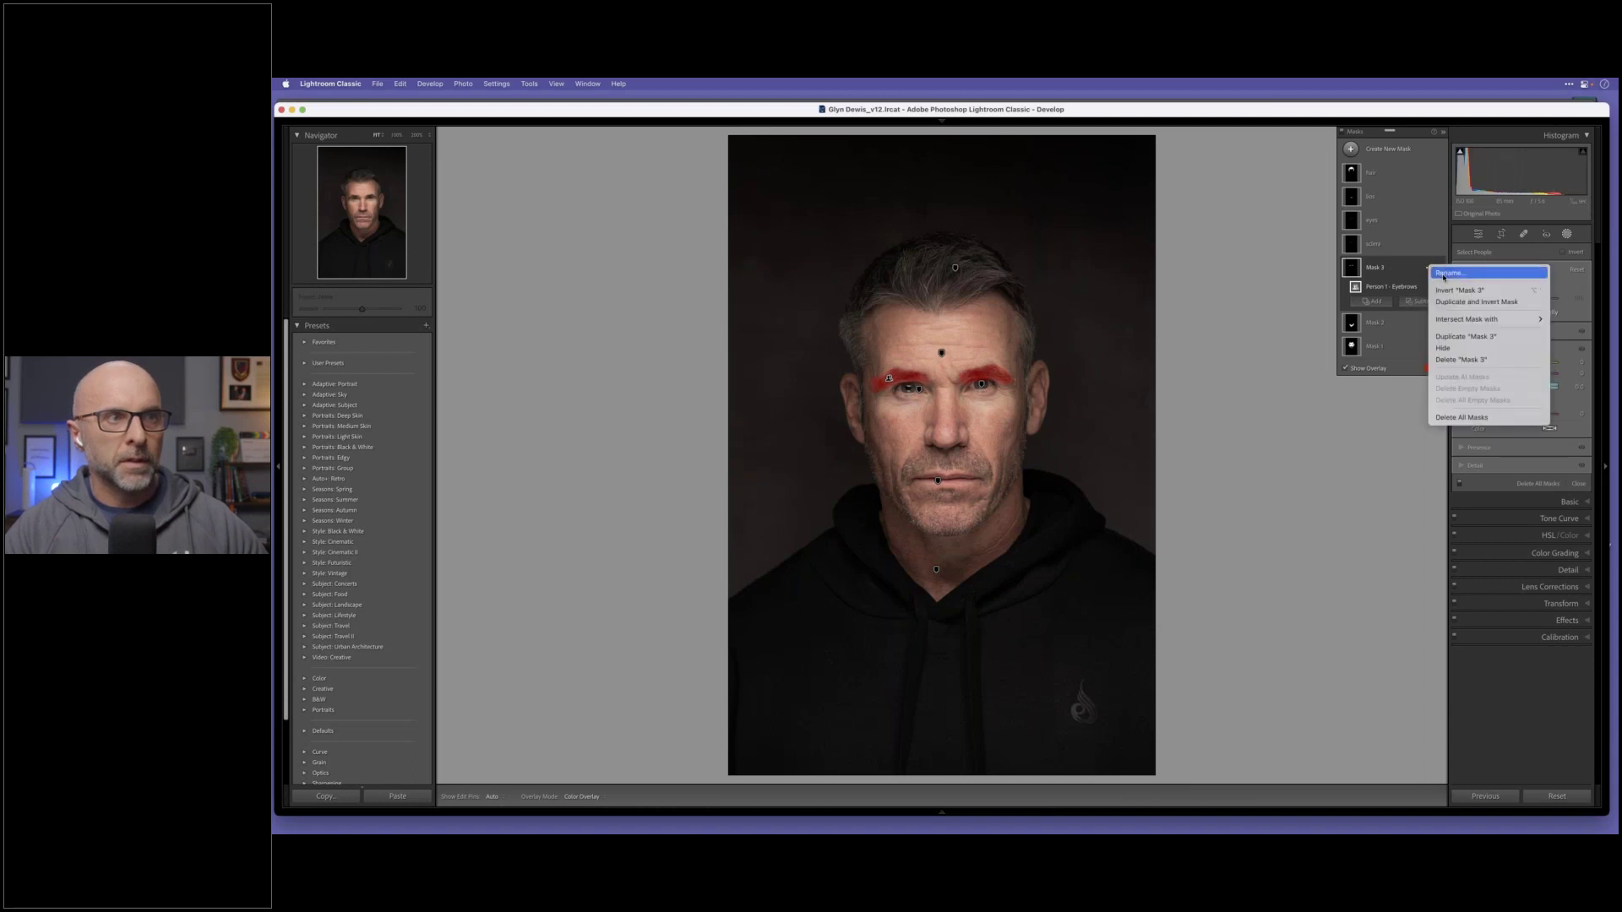
pyautogui.click(1448, 273)
pyautogui.write('eyebrows')
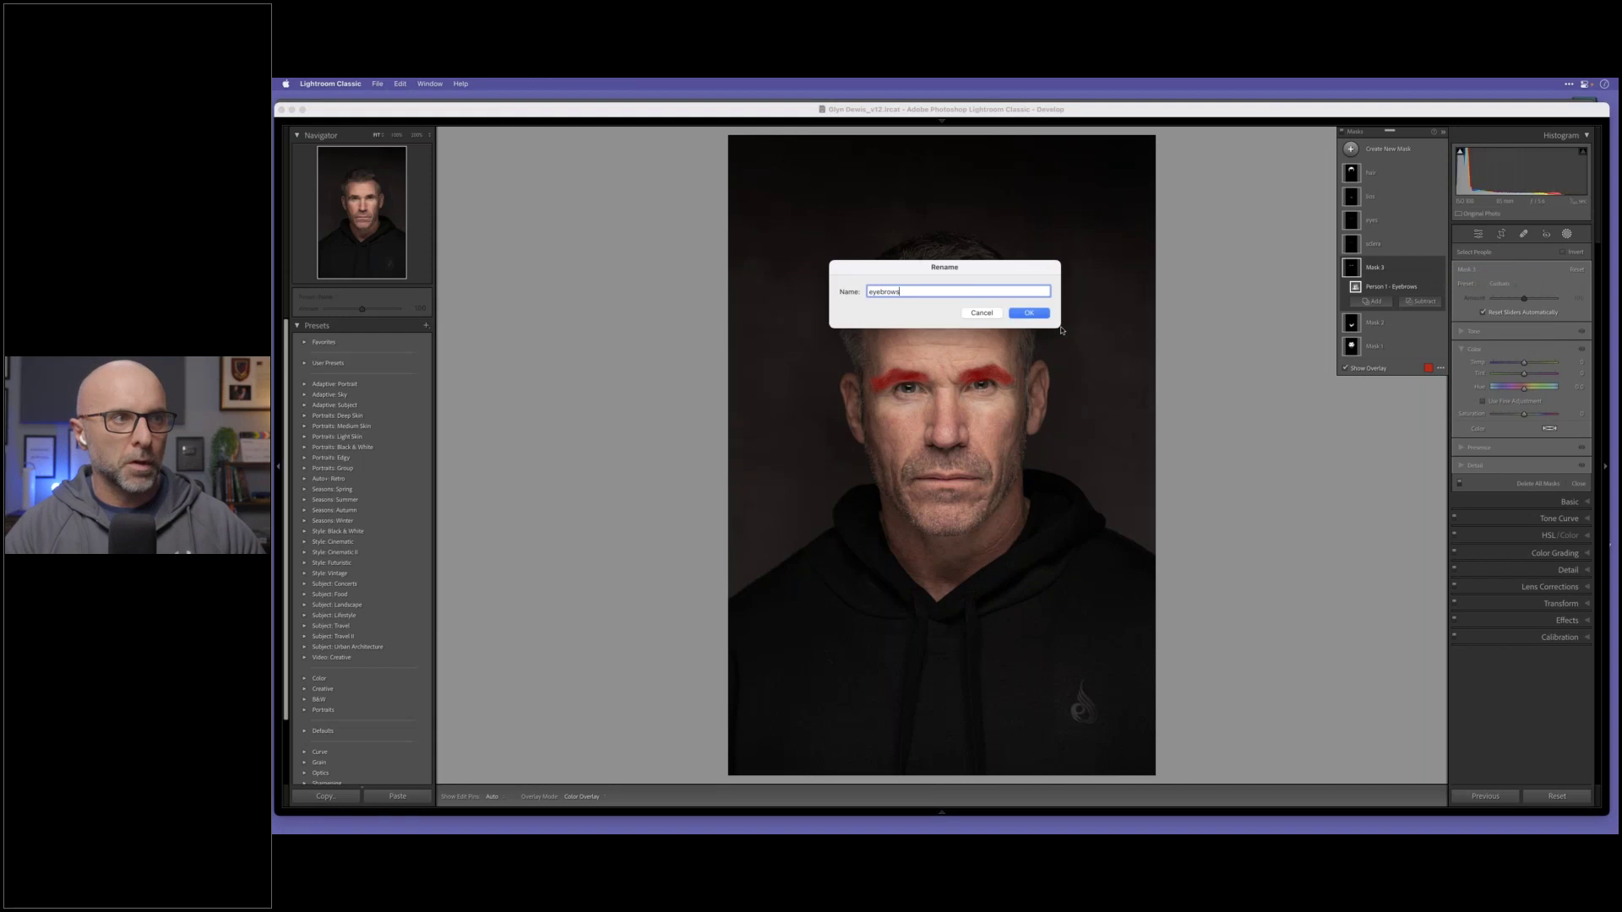
pyautogui.click(1029, 313)
# Step: Rename the body skin mask, Mask 2, as "neck"
pyautogui.click(1412, 319)
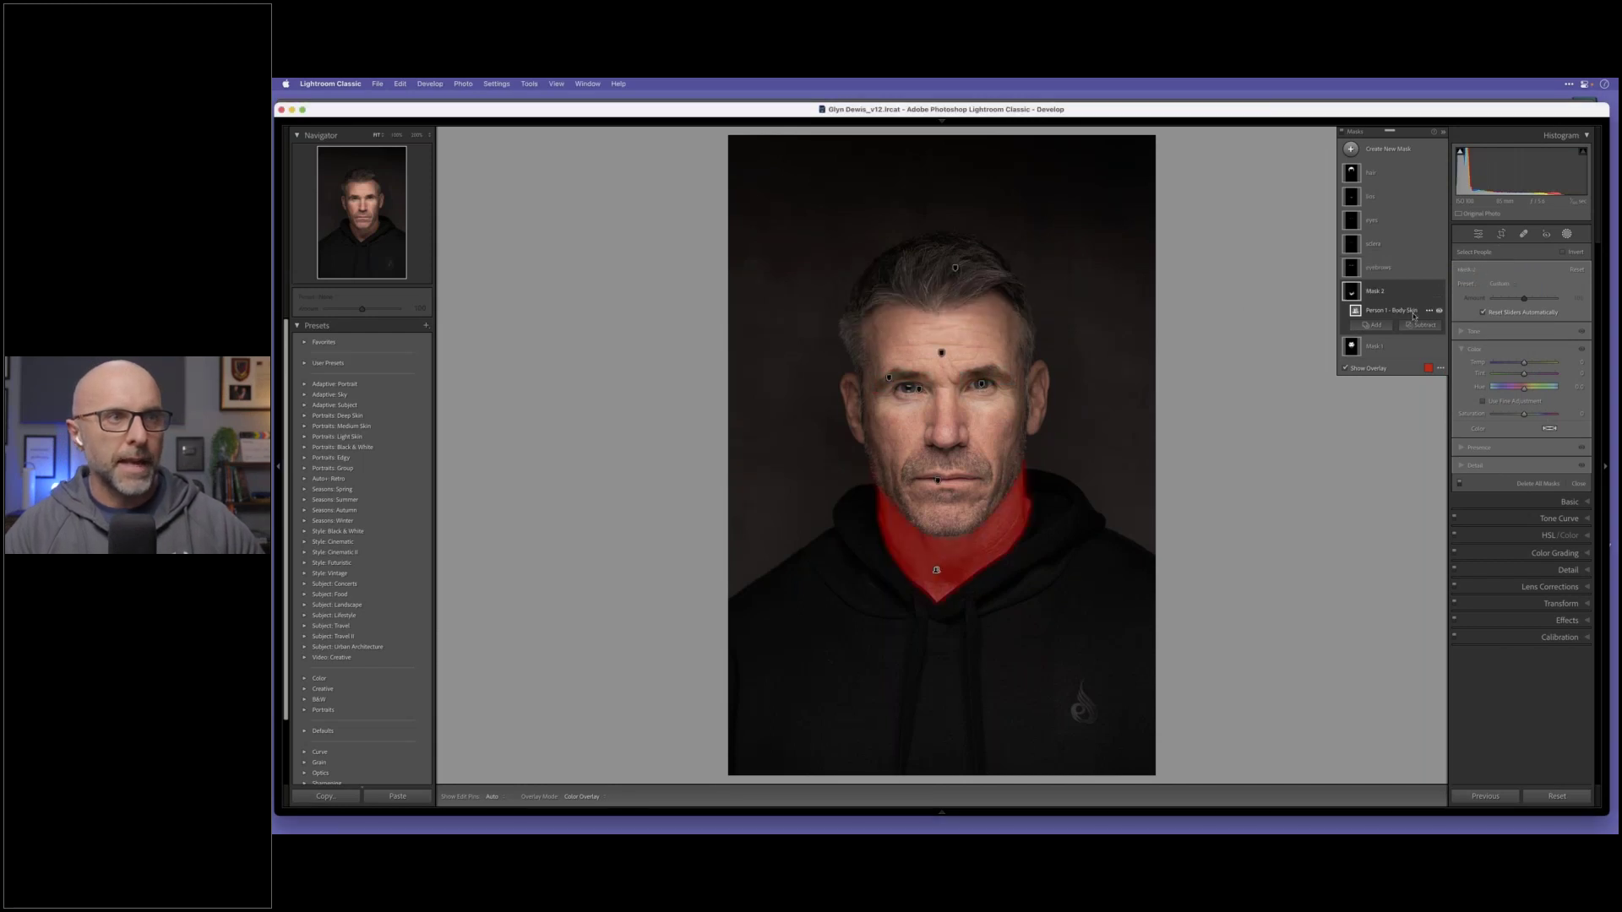
pyautogui.click(1429, 294)
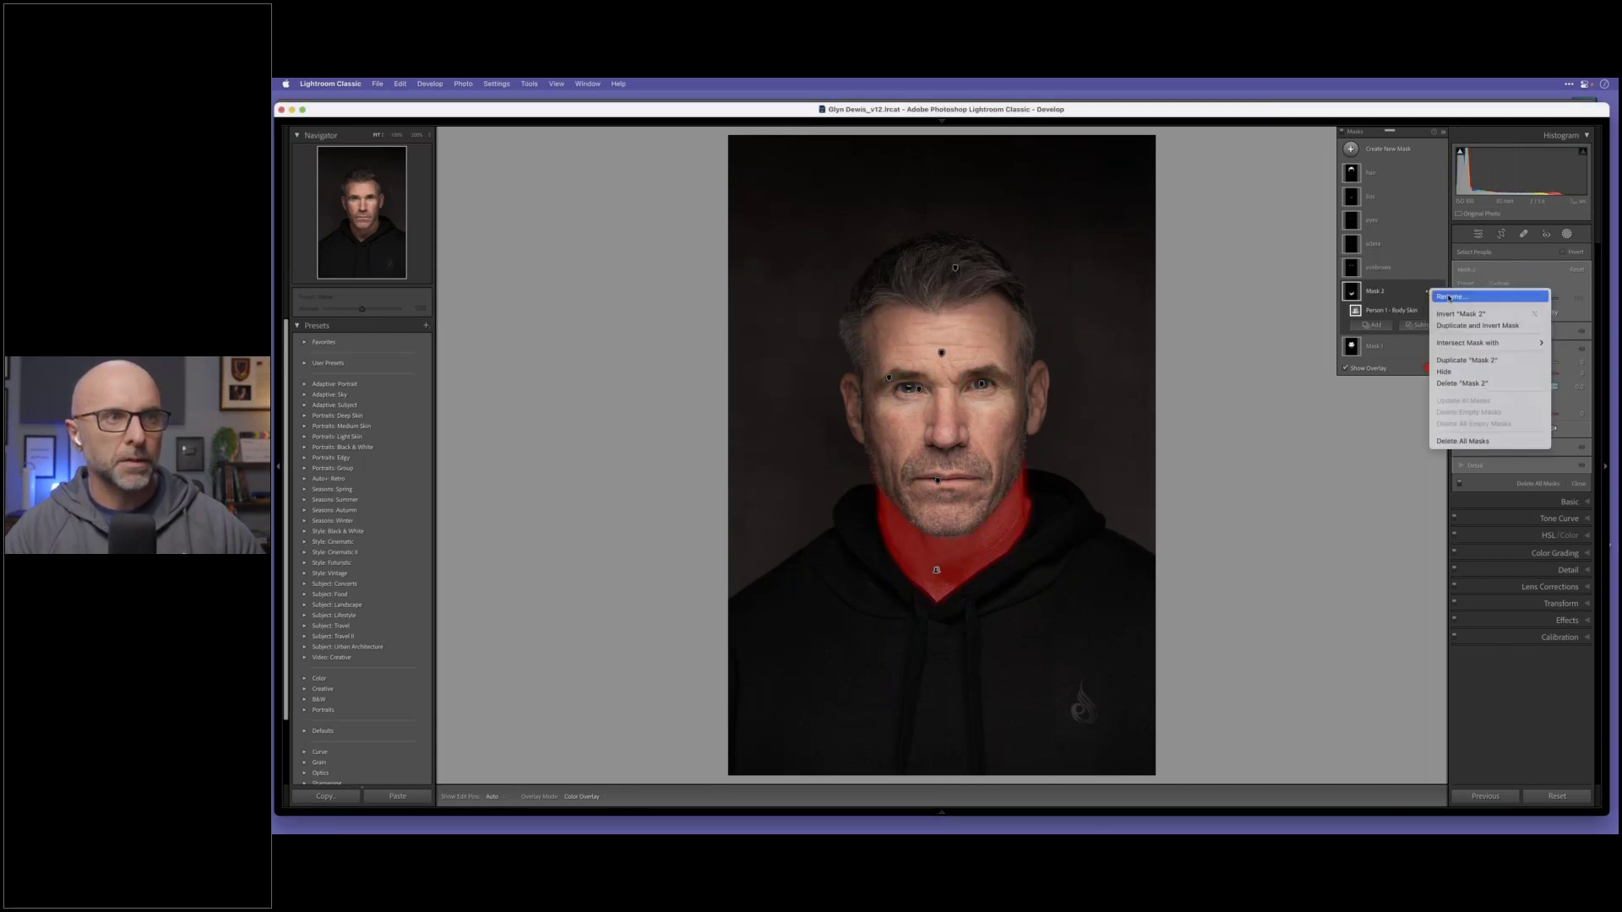
pyautogui.click(1448, 302)
pyautogui.write('neck')
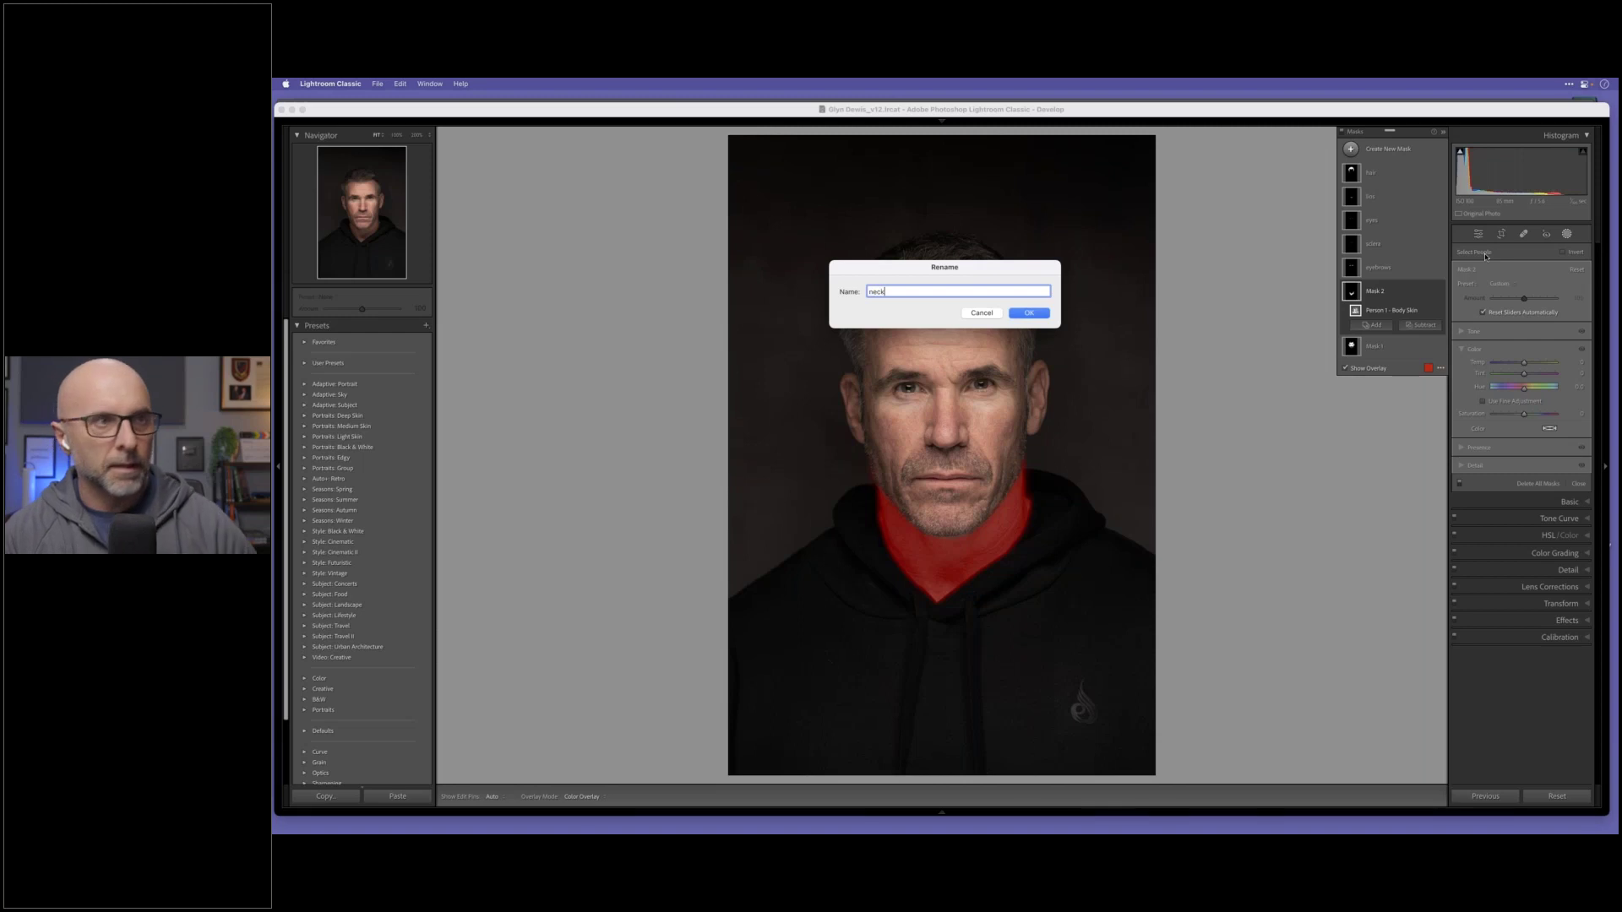
pyautogui.click(1022, 314)
# Step: Rename the face skin mask, Mask 1, as "face"
pyautogui.click(1353, 348)
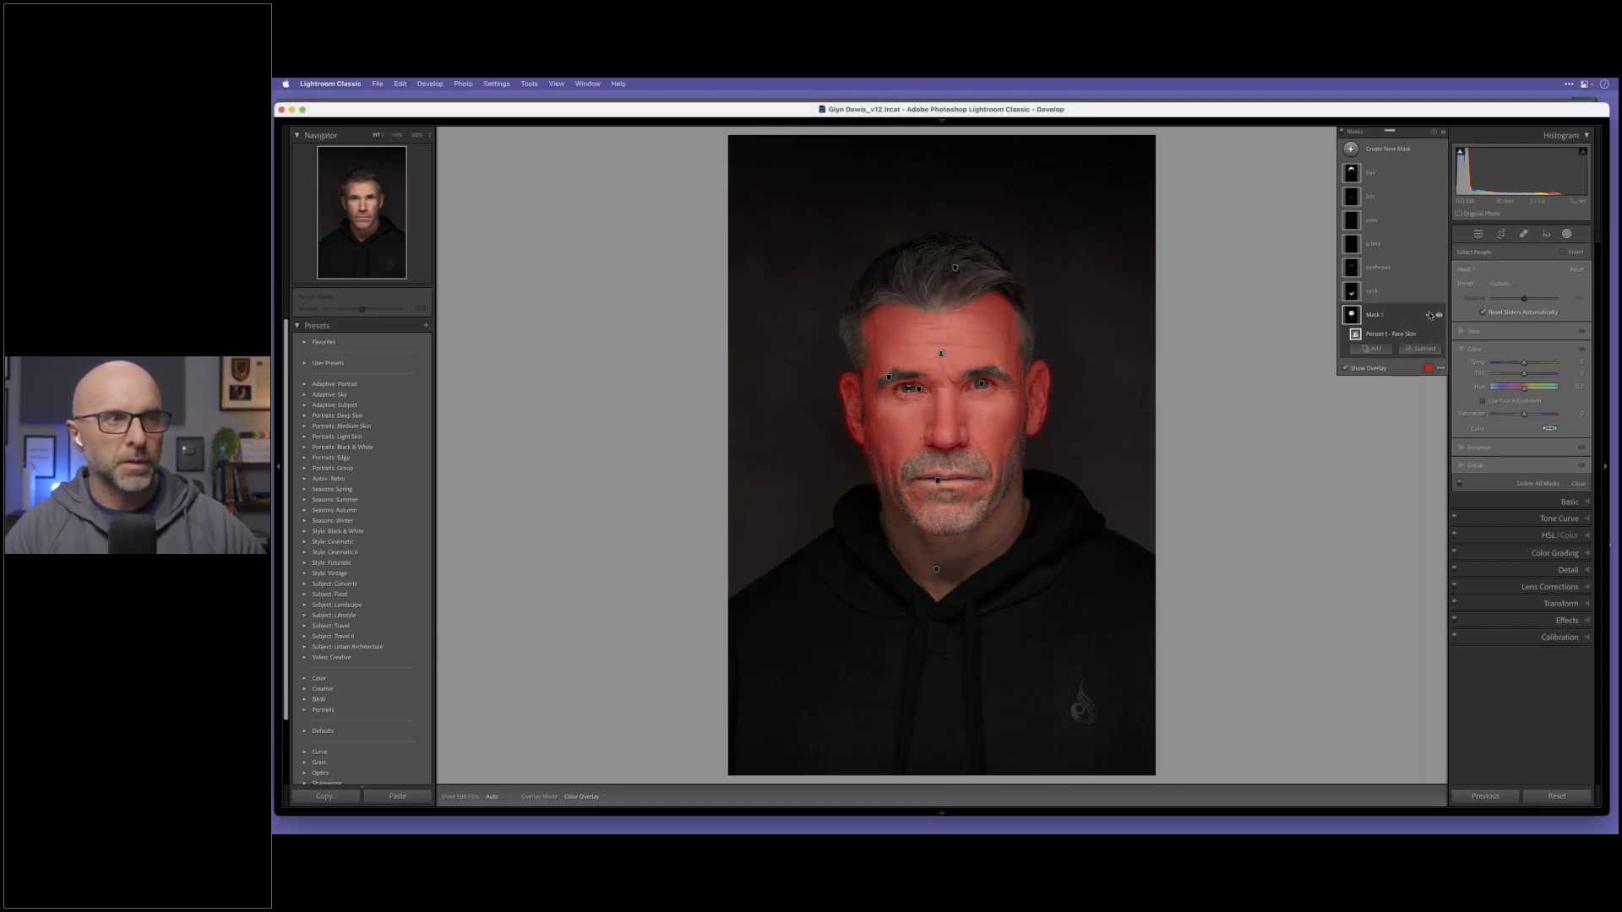
pyautogui.click(1430, 319)
pyautogui.click(1447, 329)
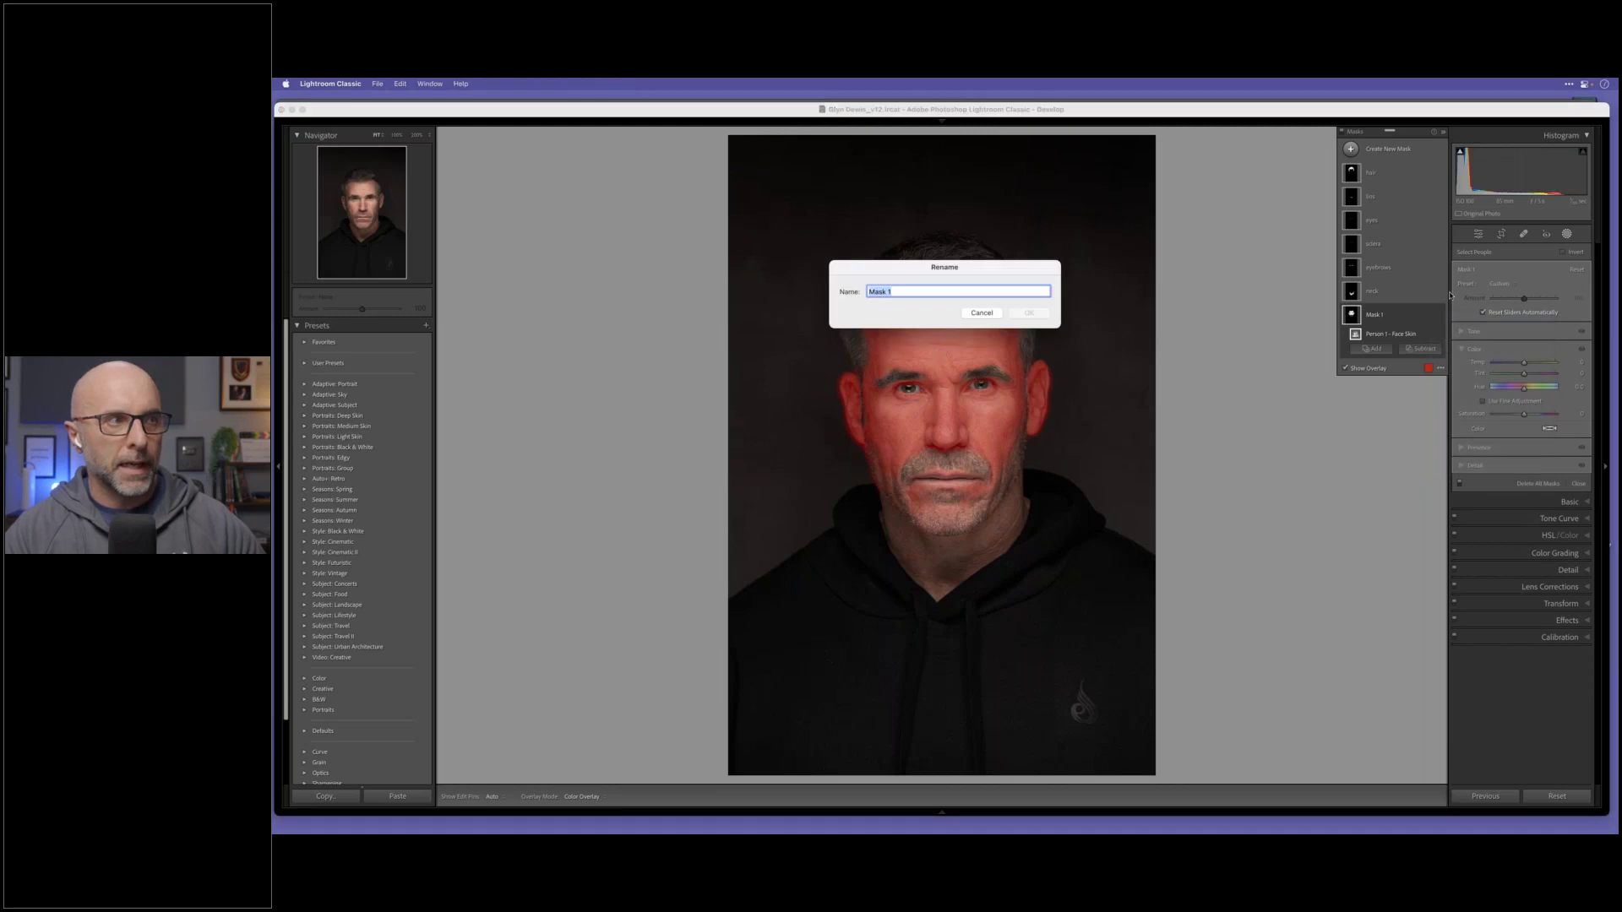
pyautogui.write('face')
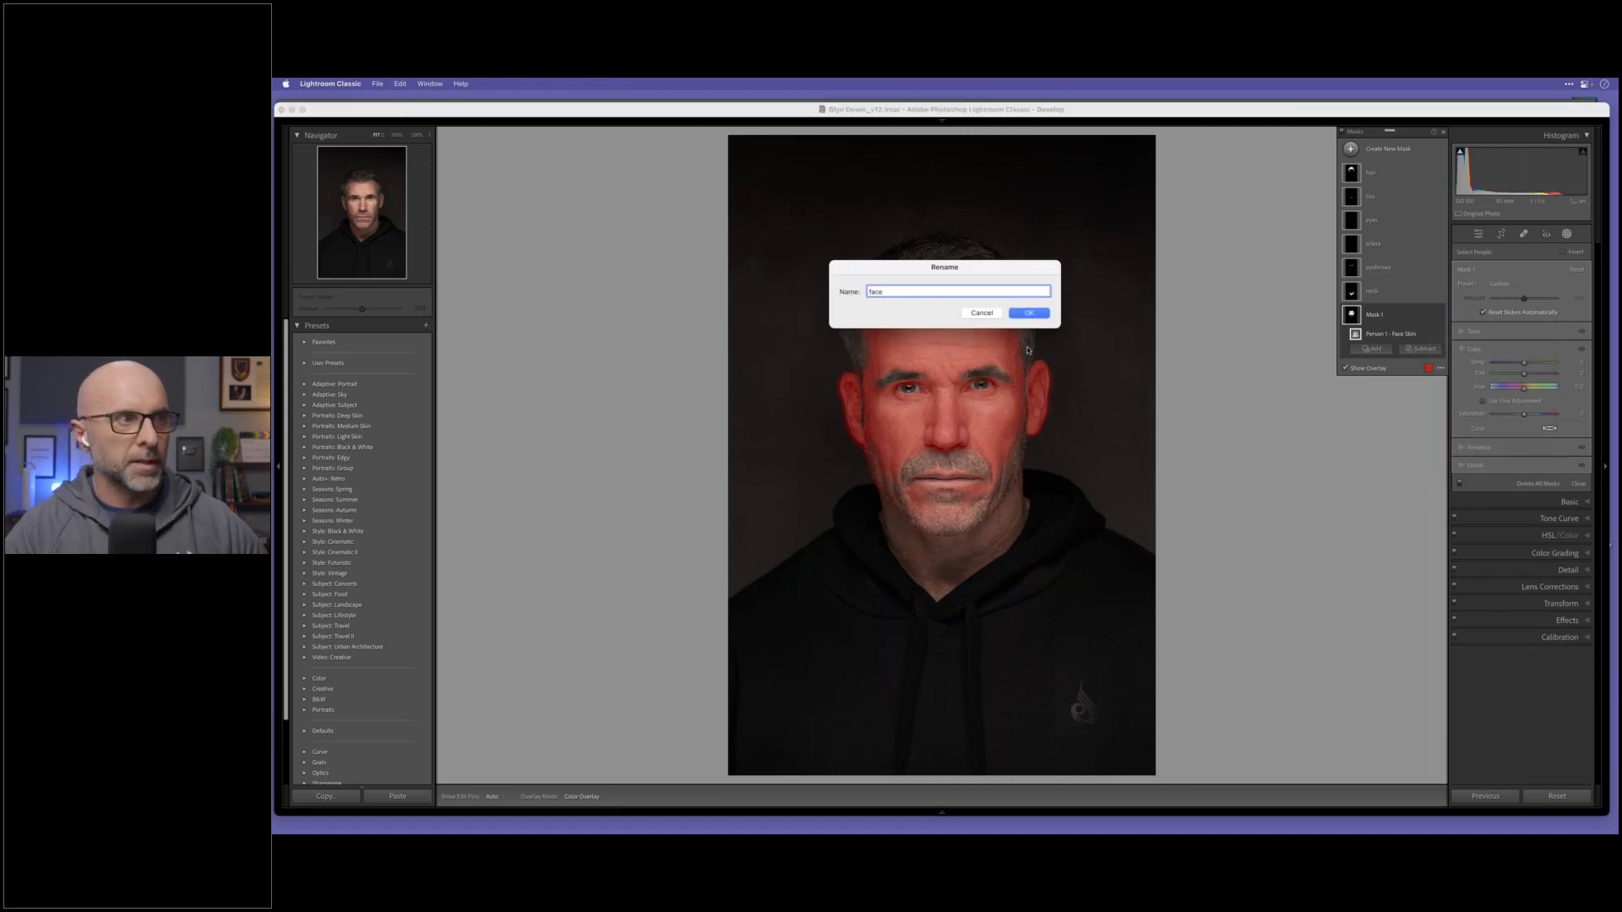
pyautogui.click(1026, 313)
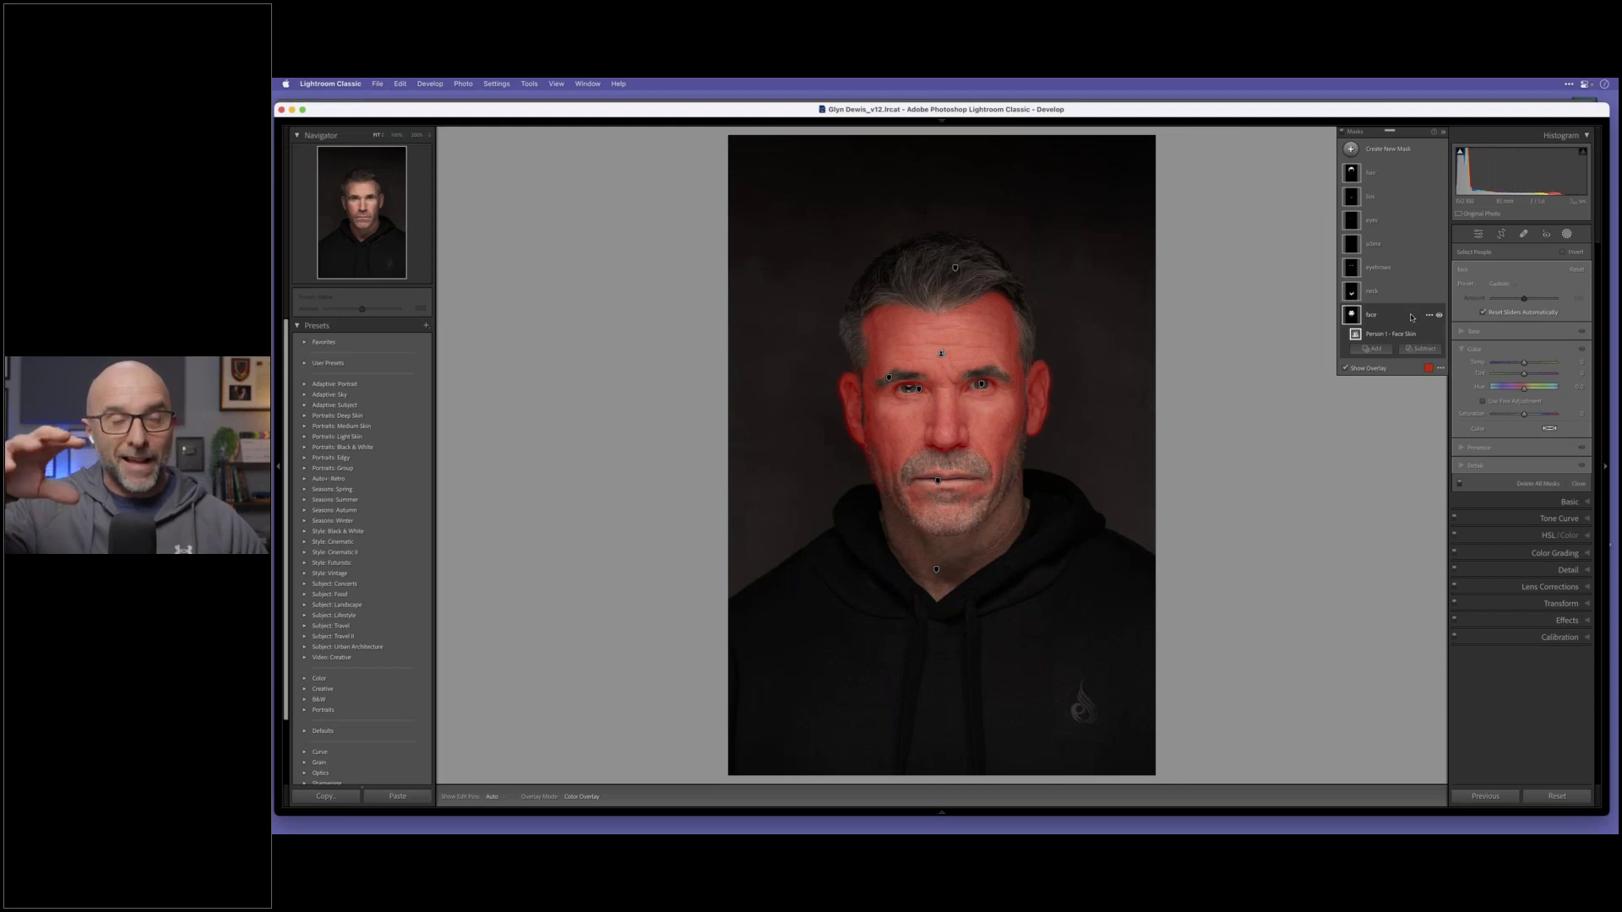
# Step: Raise the color temperature and saturation of the hair mask to turn the man's hair golden yellow
pyautogui.click(1388, 171)
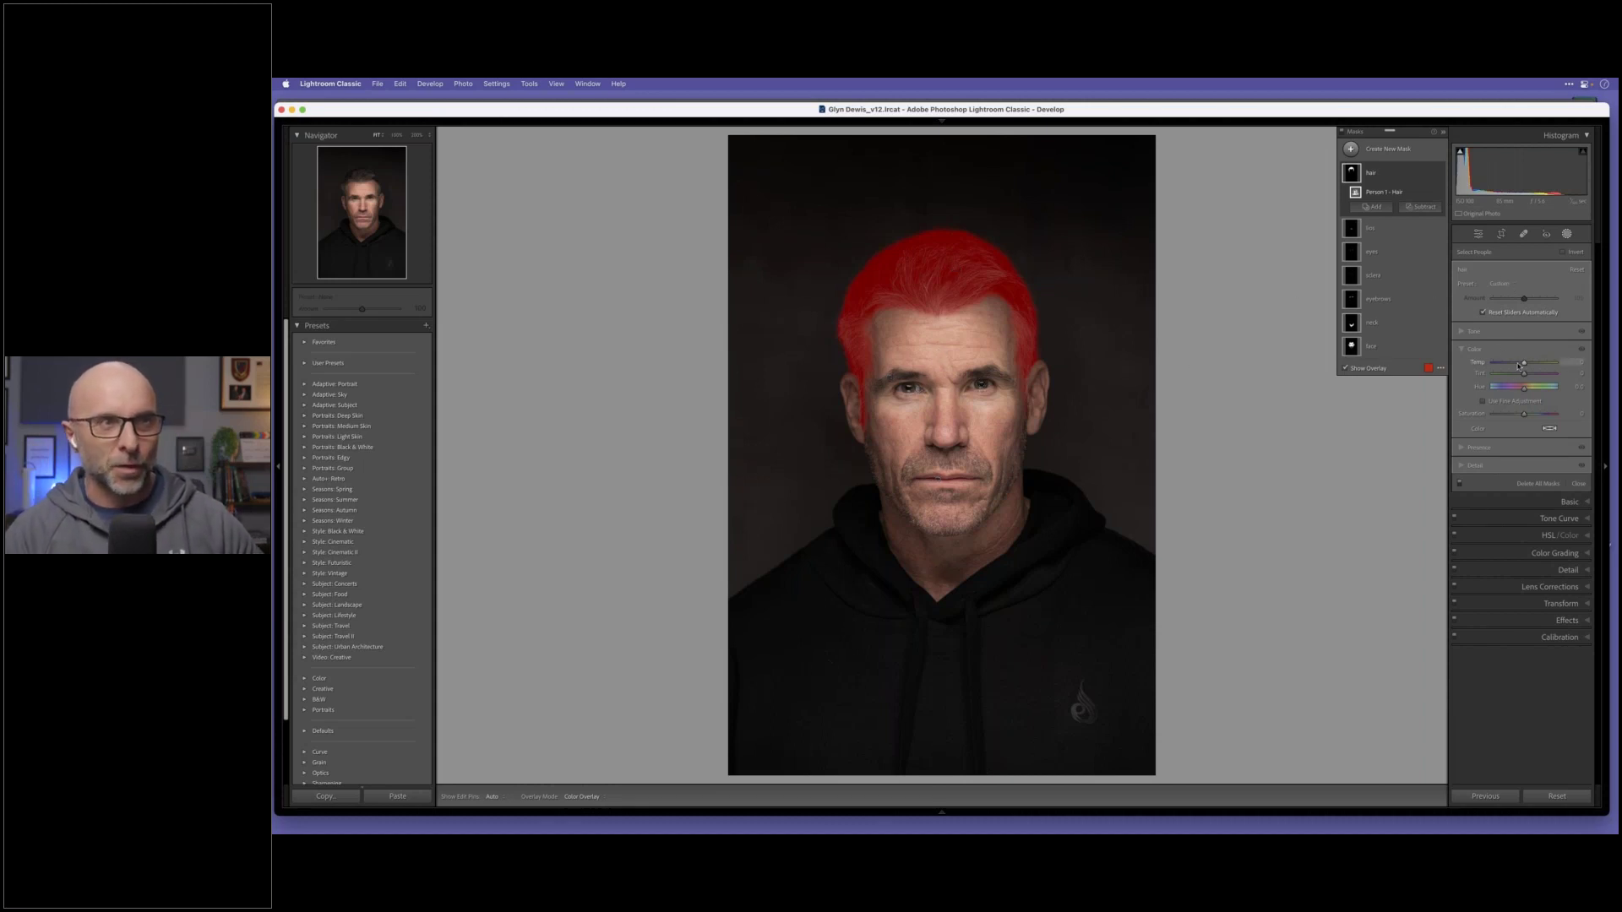
pyautogui.moveTo(1524, 363); pyautogui.dragTo(1538, 416)
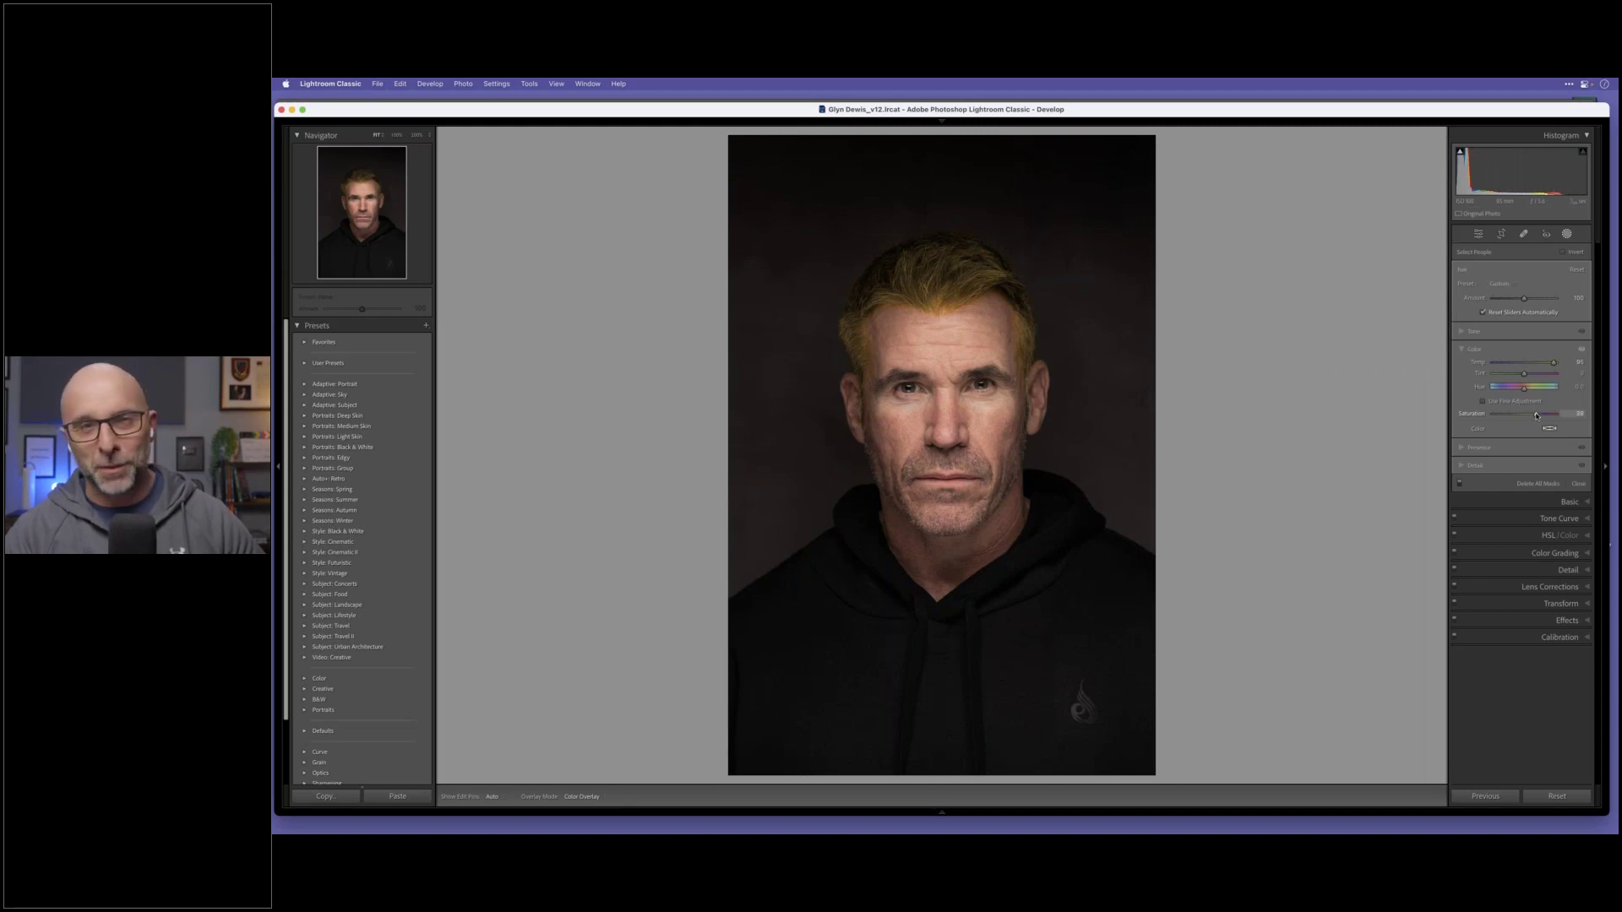
pyautogui.moveTo(1538, 415); pyautogui.dragTo(1543, 414)
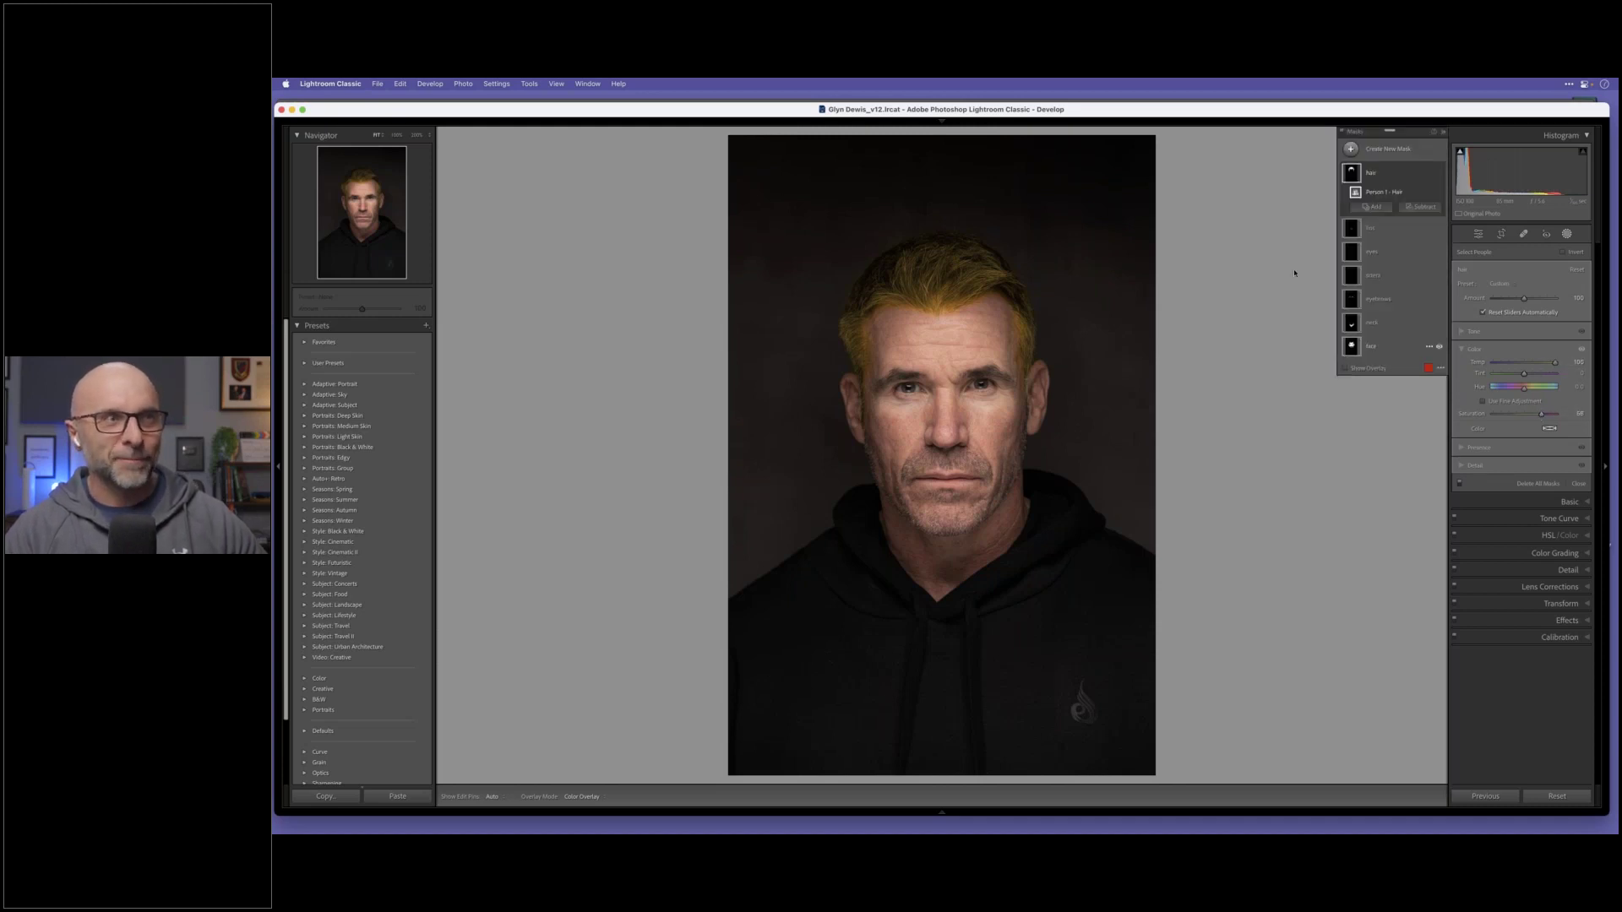
# Step: Tint the lips mask with a saturated red color and strongly increase its Saturation
pyautogui.click(1360, 234)
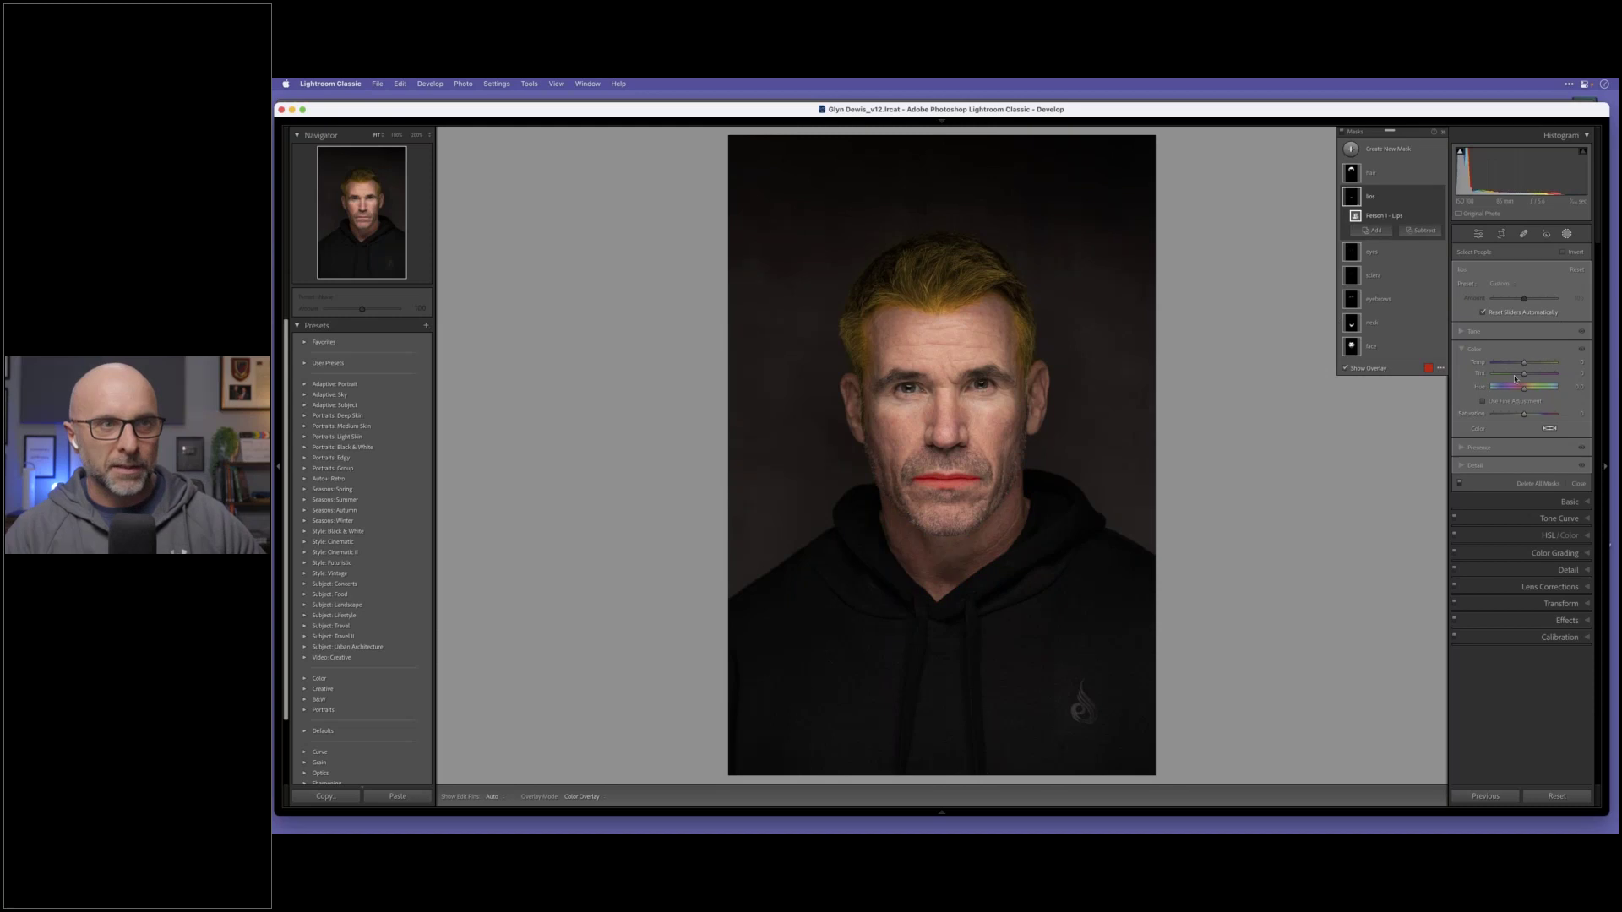
pyautogui.click(1551, 429)
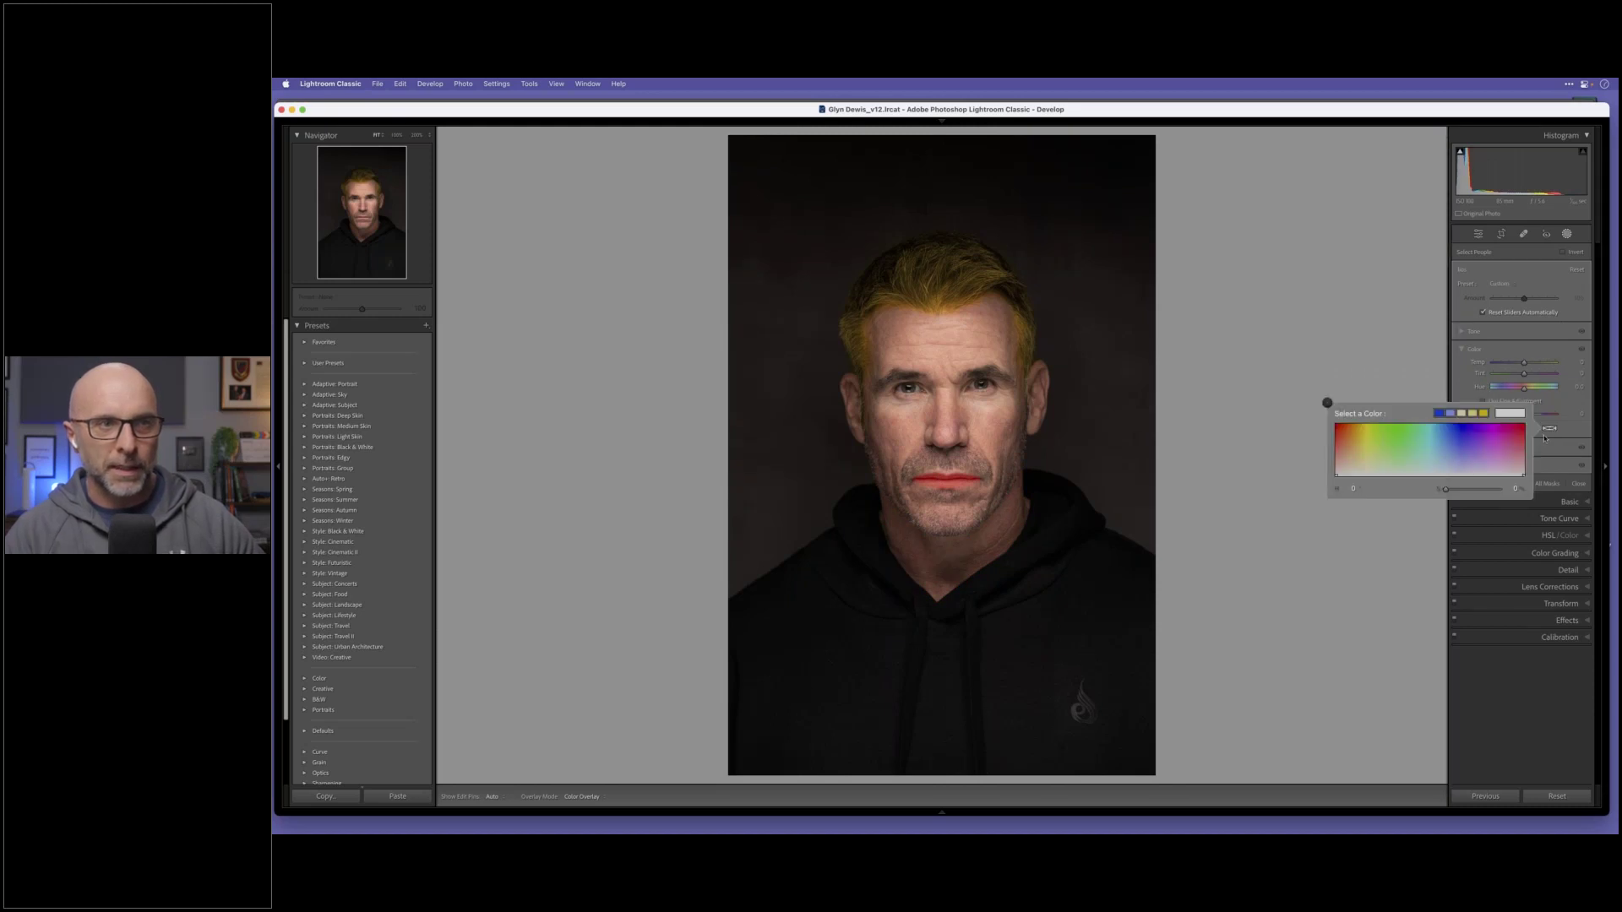
pyautogui.click(1518, 414)
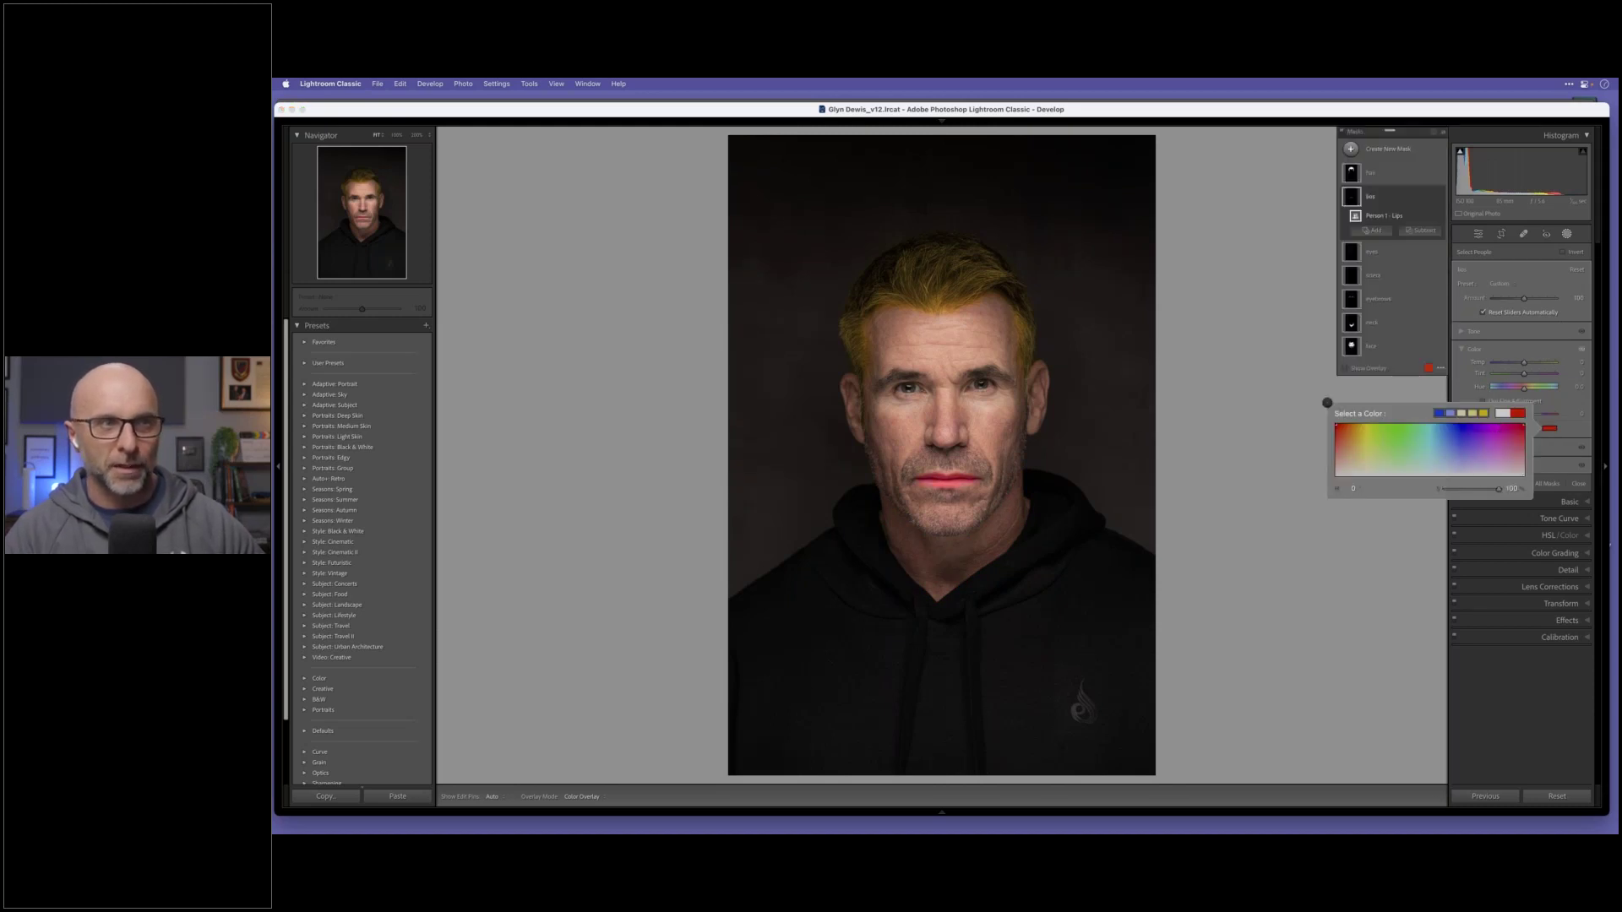
pyautogui.click(1327, 403)
pyautogui.moveTo(1524, 414); pyautogui.dragTo(1555, 414)
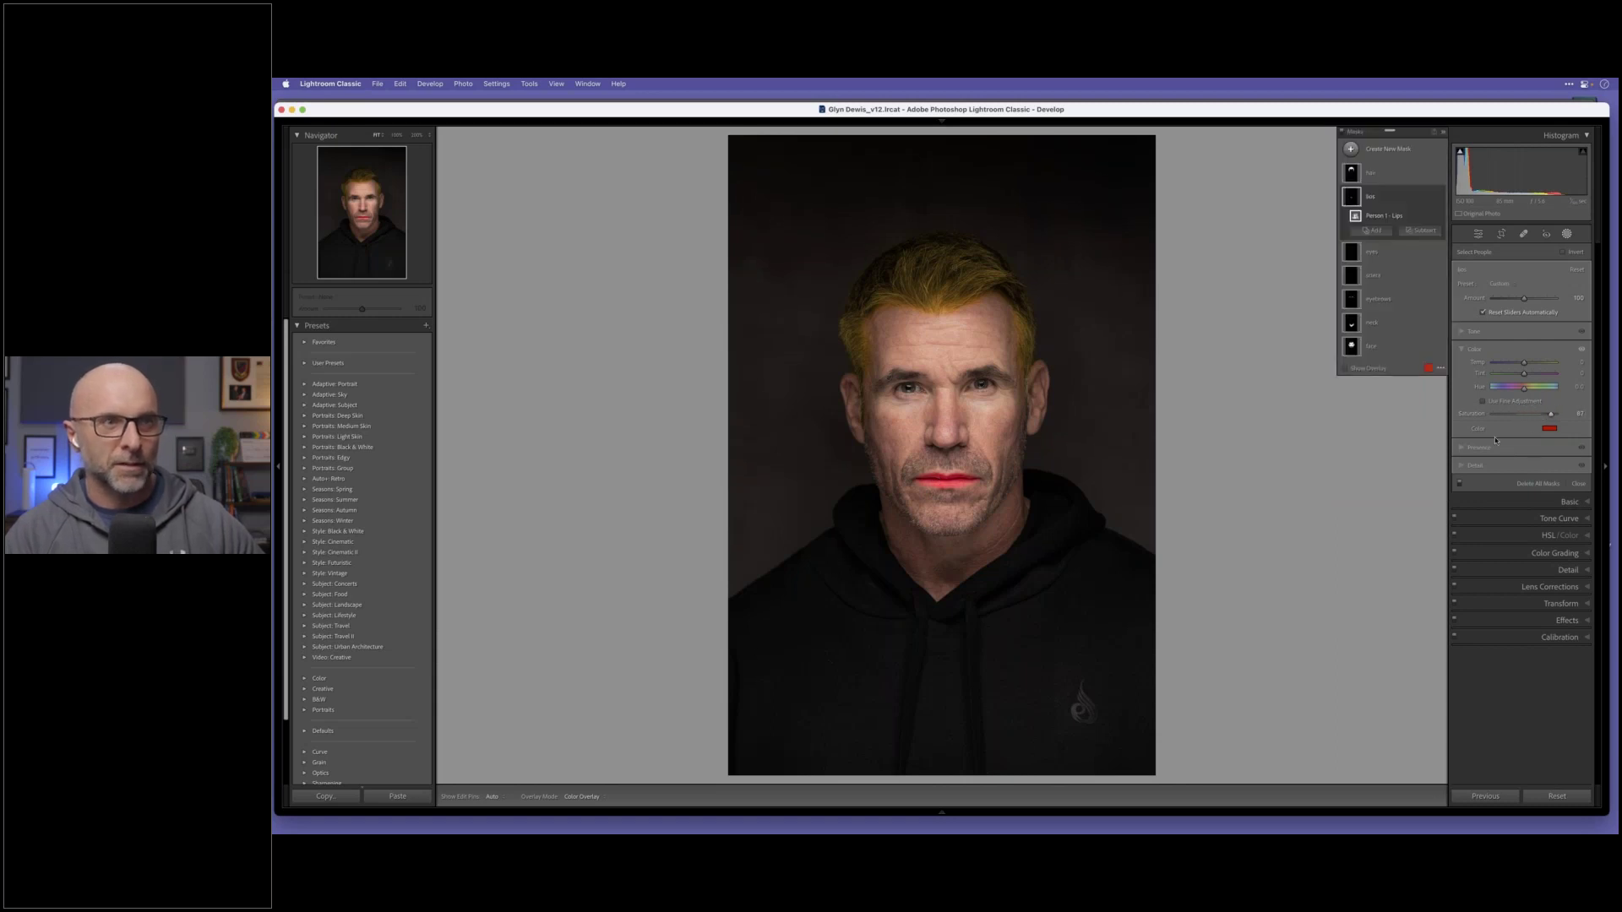
# Step: Raise the color temperature and saturation of the eyebrows mask to match the golden hair
pyautogui.click(1376, 298)
pyautogui.moveTo(1523, 363); pyautogui.dragTo(1550, 364)
pyautogui.moveTo(1518, 418); pyautogui.dragTo(1535, 415)
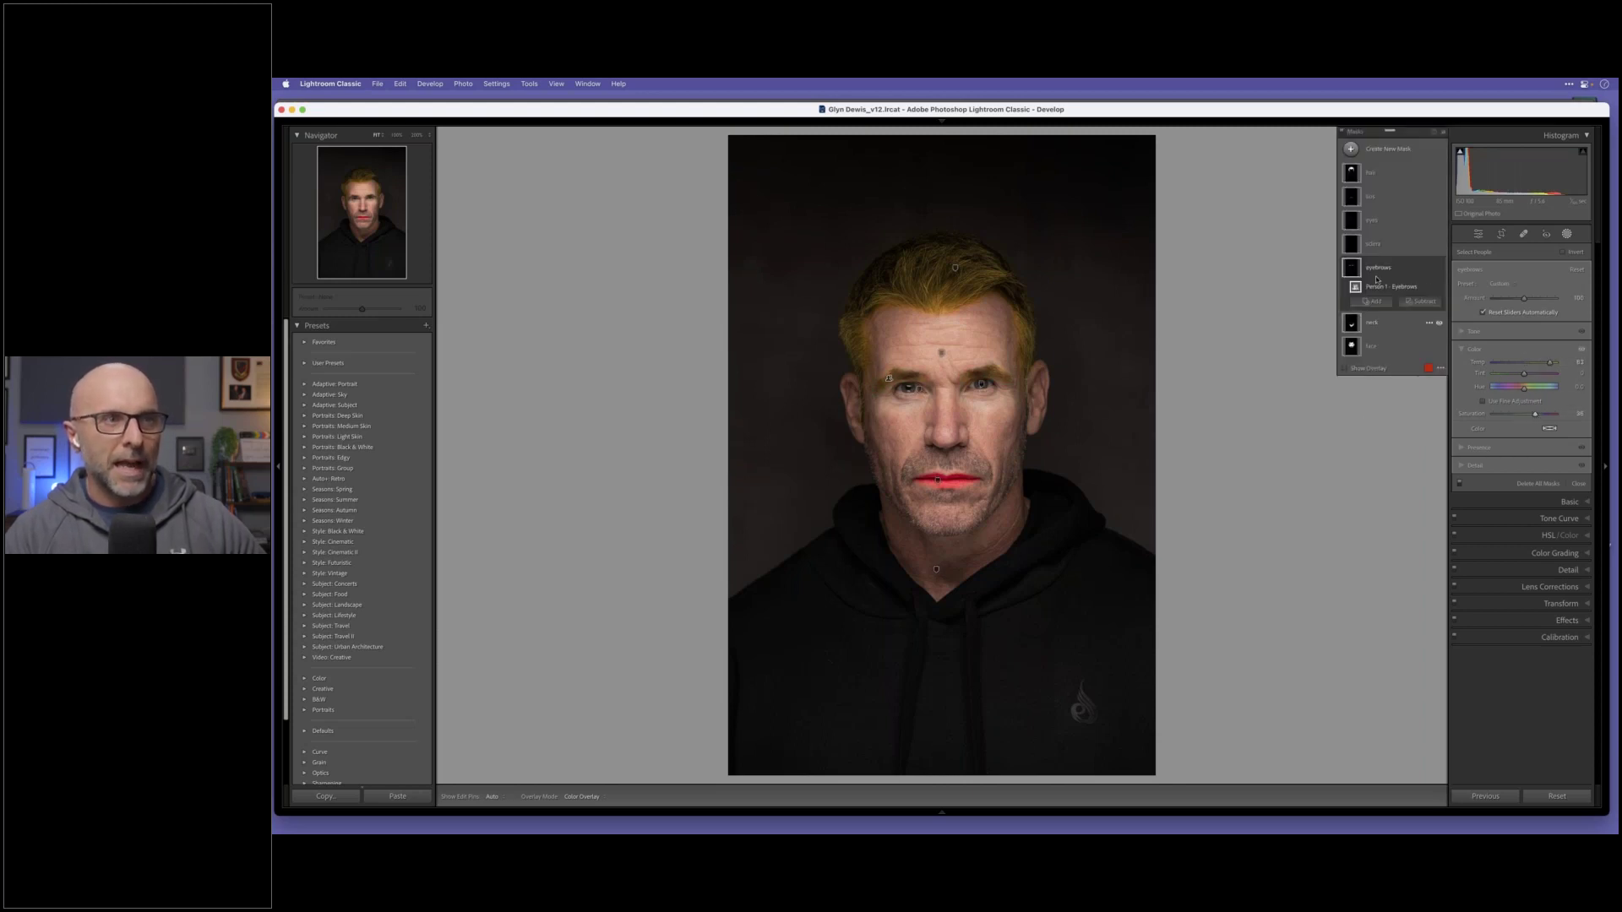
# Step: Brighten the face mask with a slight Exposure increase and lower its Saturation to make the facial skin pale
pyautogui.click(1352, 345)
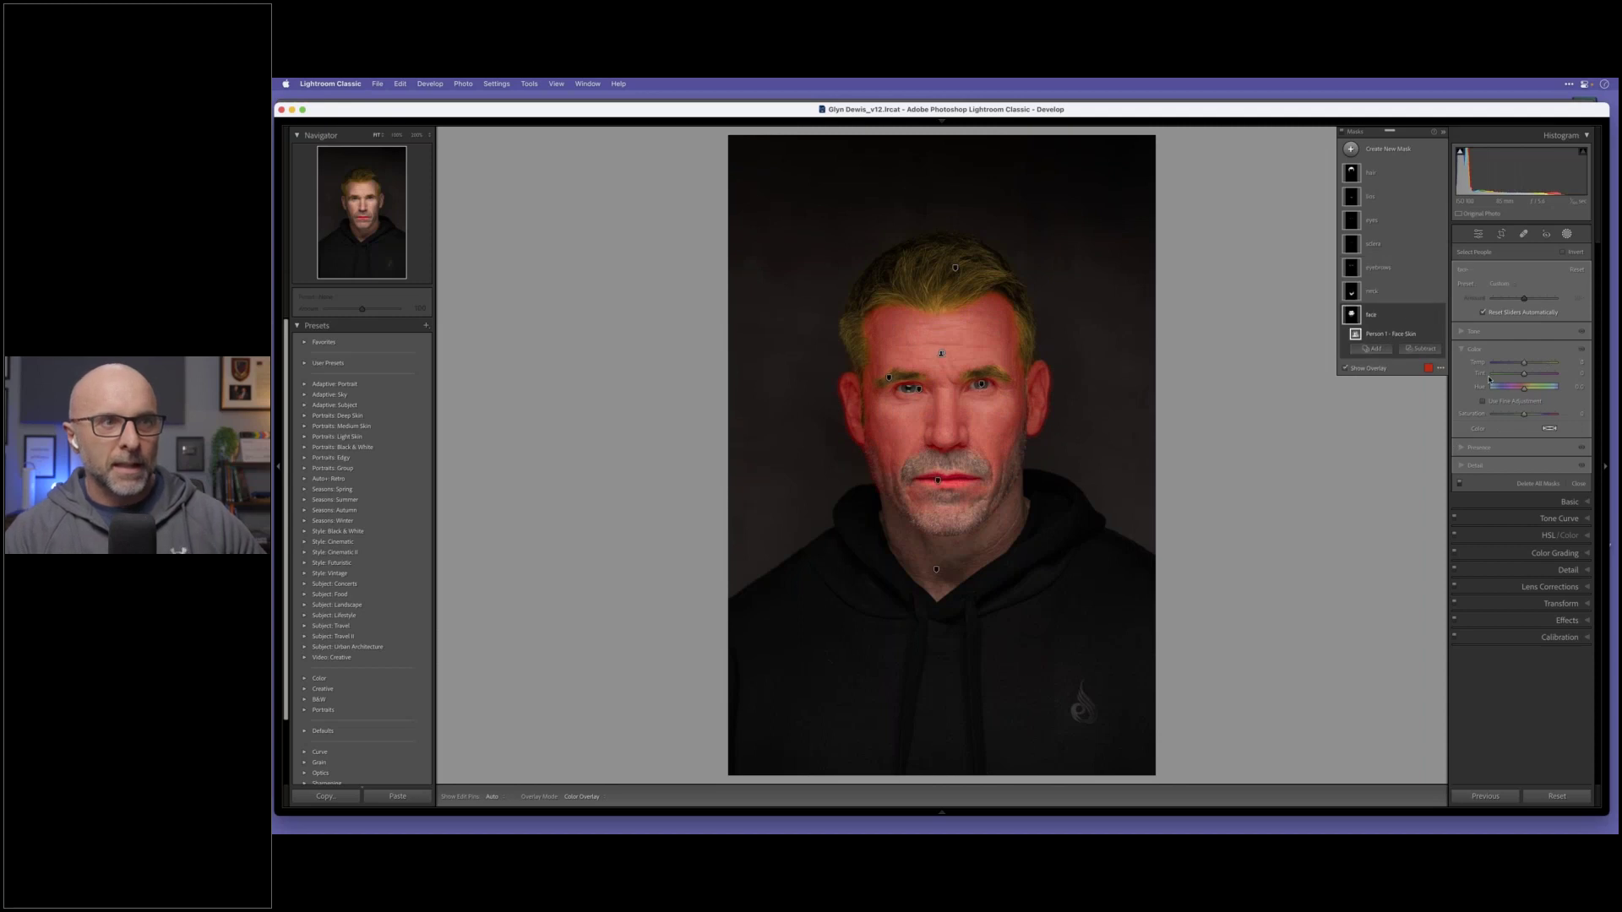
pyautogui.click(1464, 332)
pyautogui.moveTo(1524, 346); pyautogui.dragTo(1529, 346)
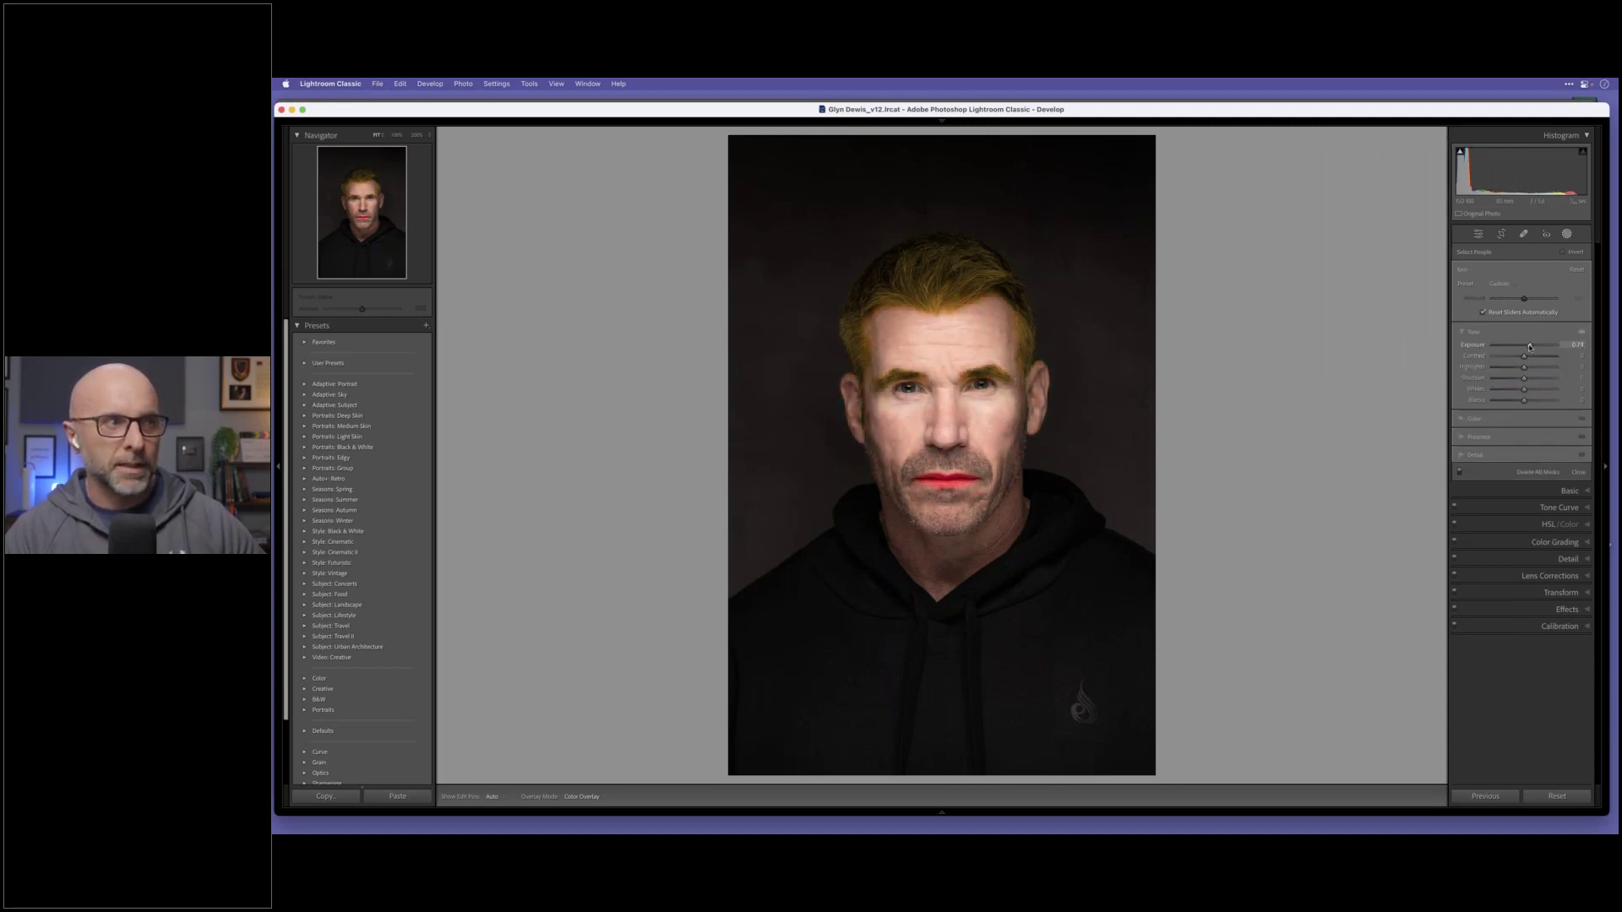
pyautogui.click(1516, 418)
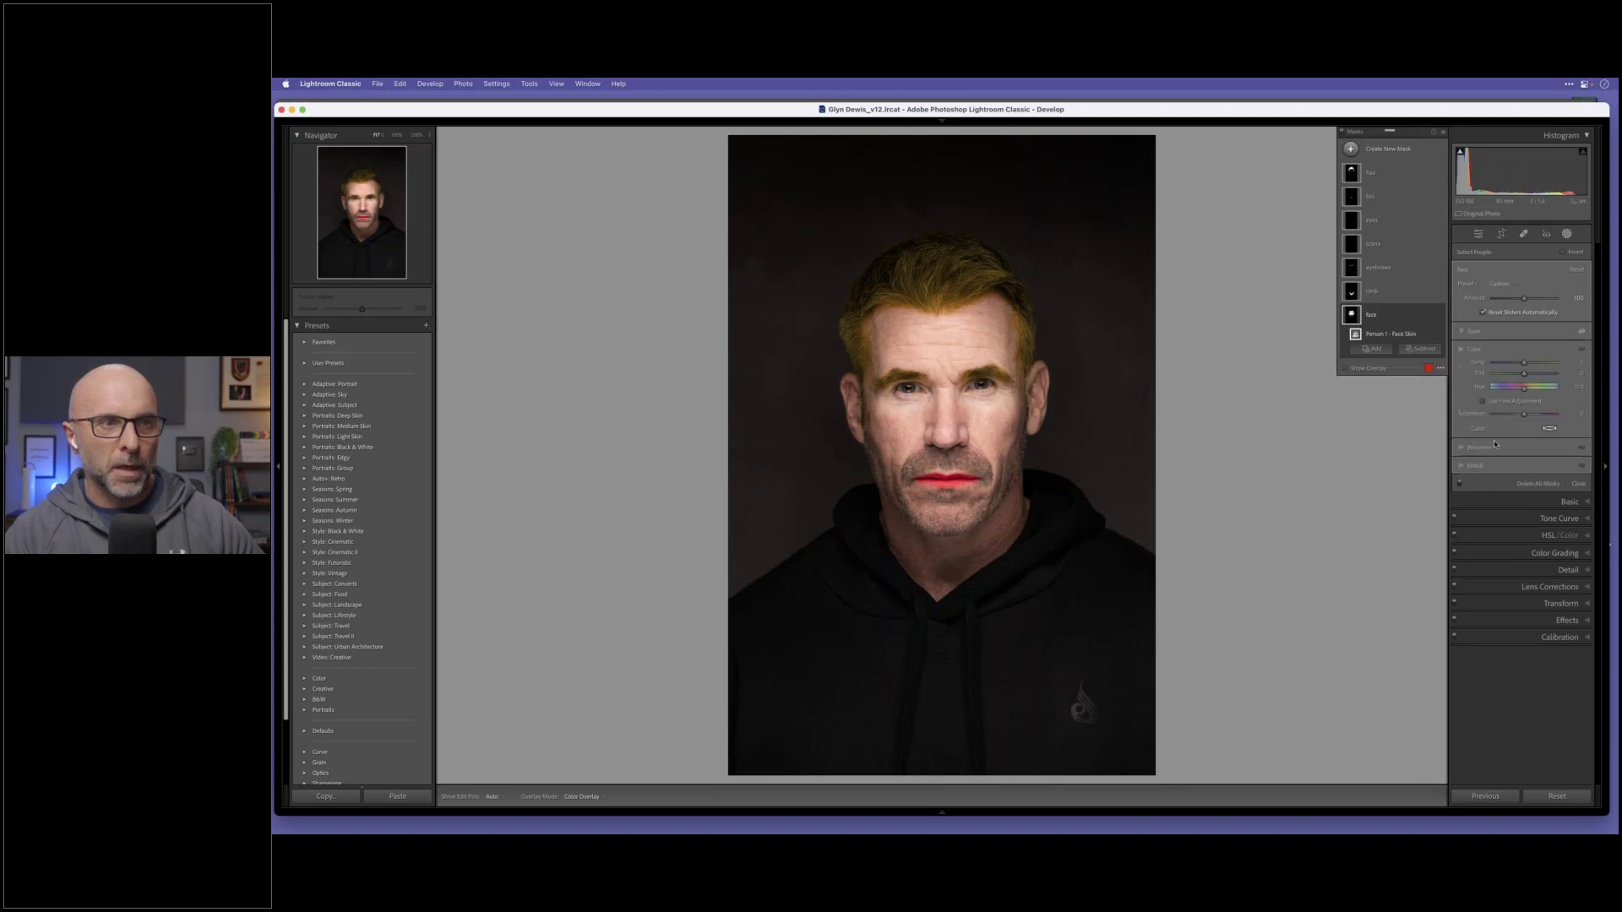
pyautogui.moveTo(1523, 415); pyautogui.dragTo(1508, 415)
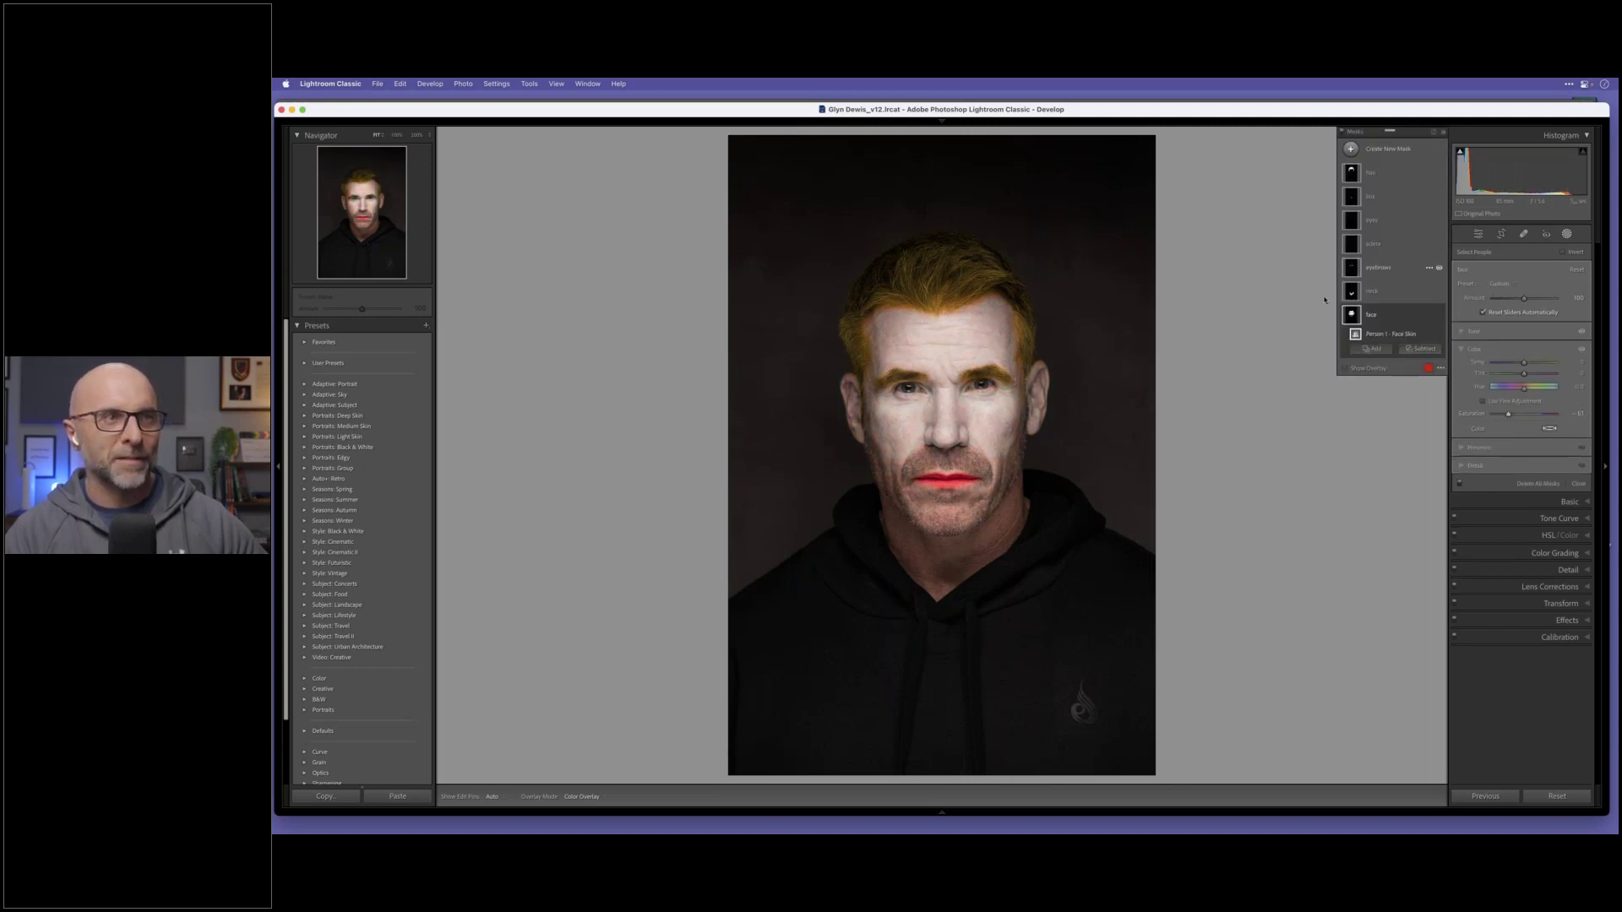
# Step: Increase the Exposure of the neck mask slightly and reduce its Saturation to match the pale face
pyautogui.click(1352, 294)
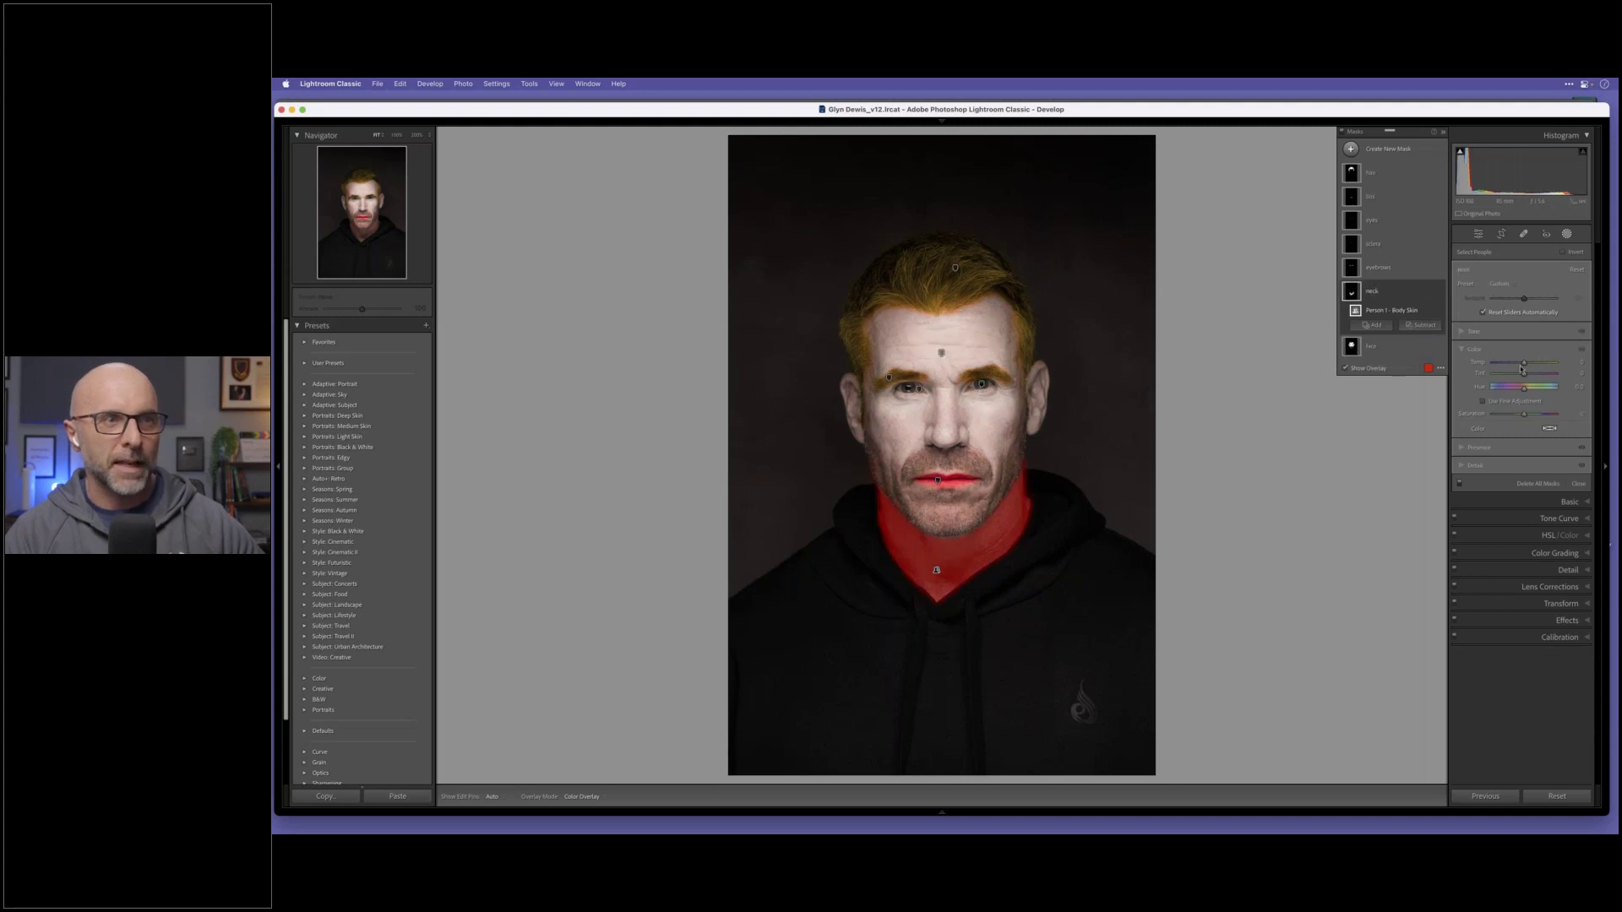
pyautogui.click(1464, 331)
pyautogui.moveTo(1524, 344); pyautogui.dragTo(1523, 357)
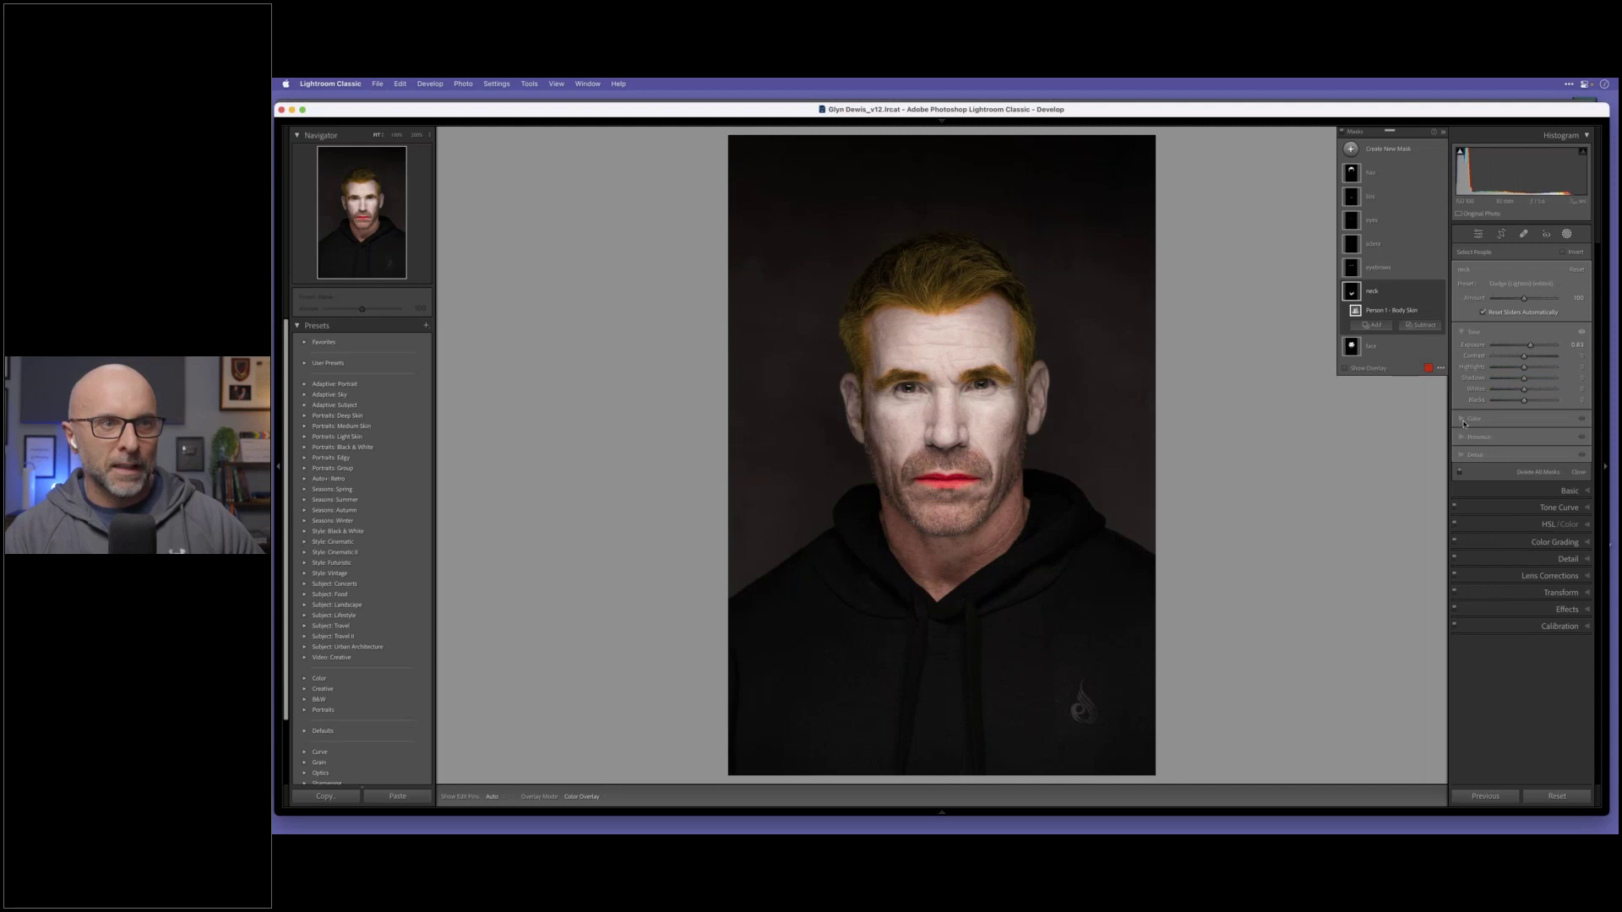
pyautogui.click(1474, 420)
pyautogui.moveTo(1524, 414); pyautogui.dragTo(1502, 414)
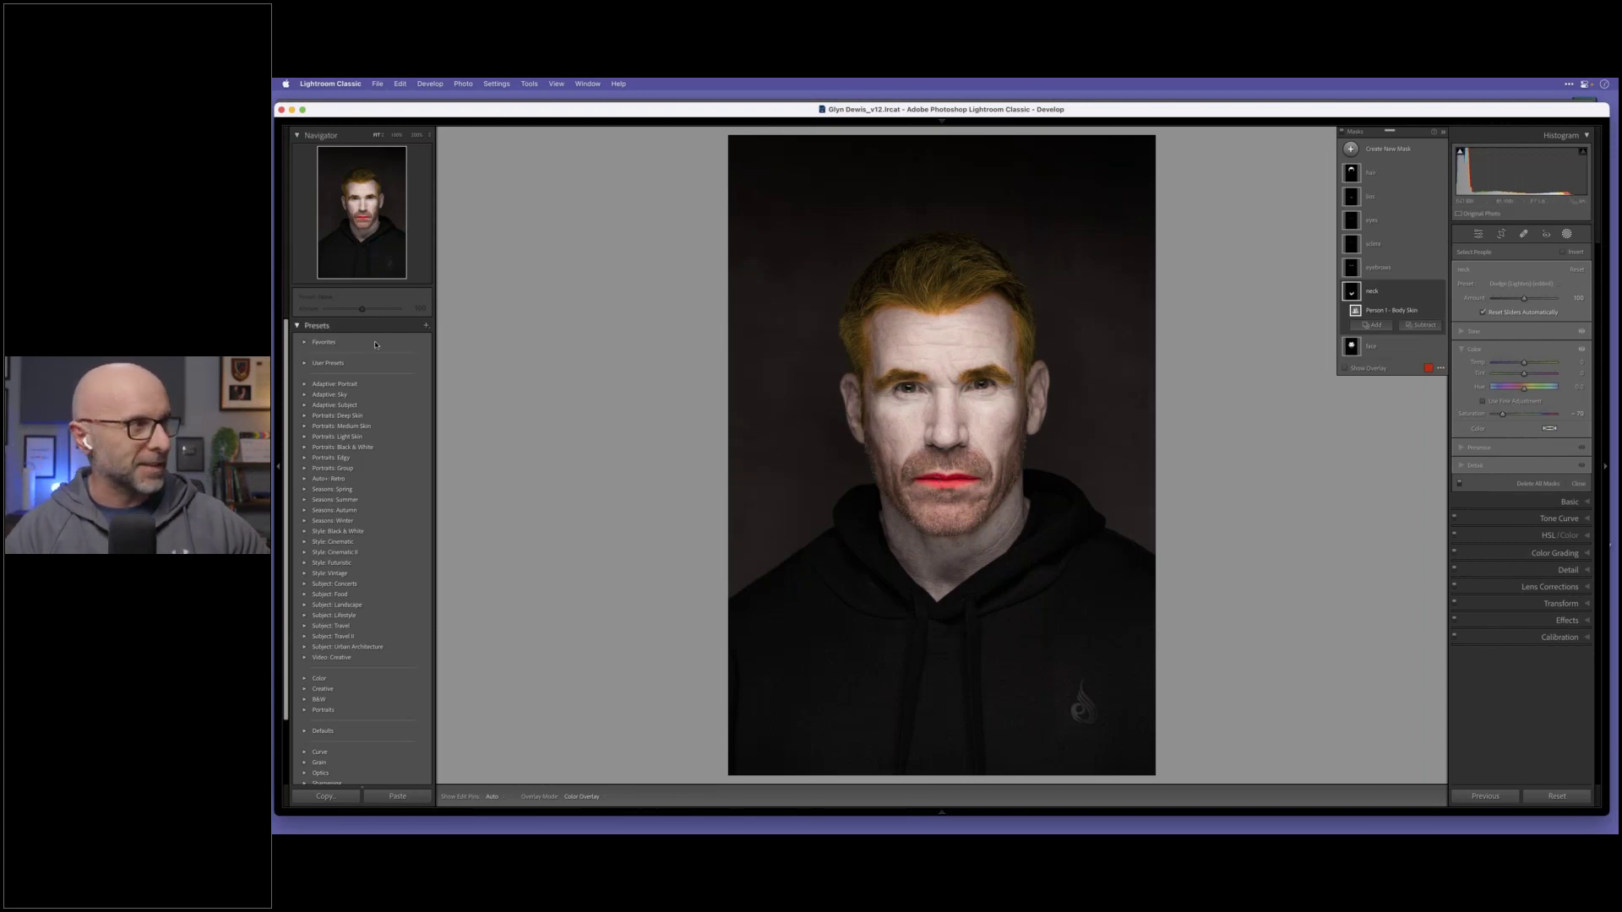
# Step: Create a develop preset named Fun in User Presets that includes only the Masking settings with all masks
pyautogui.click(426, 327)
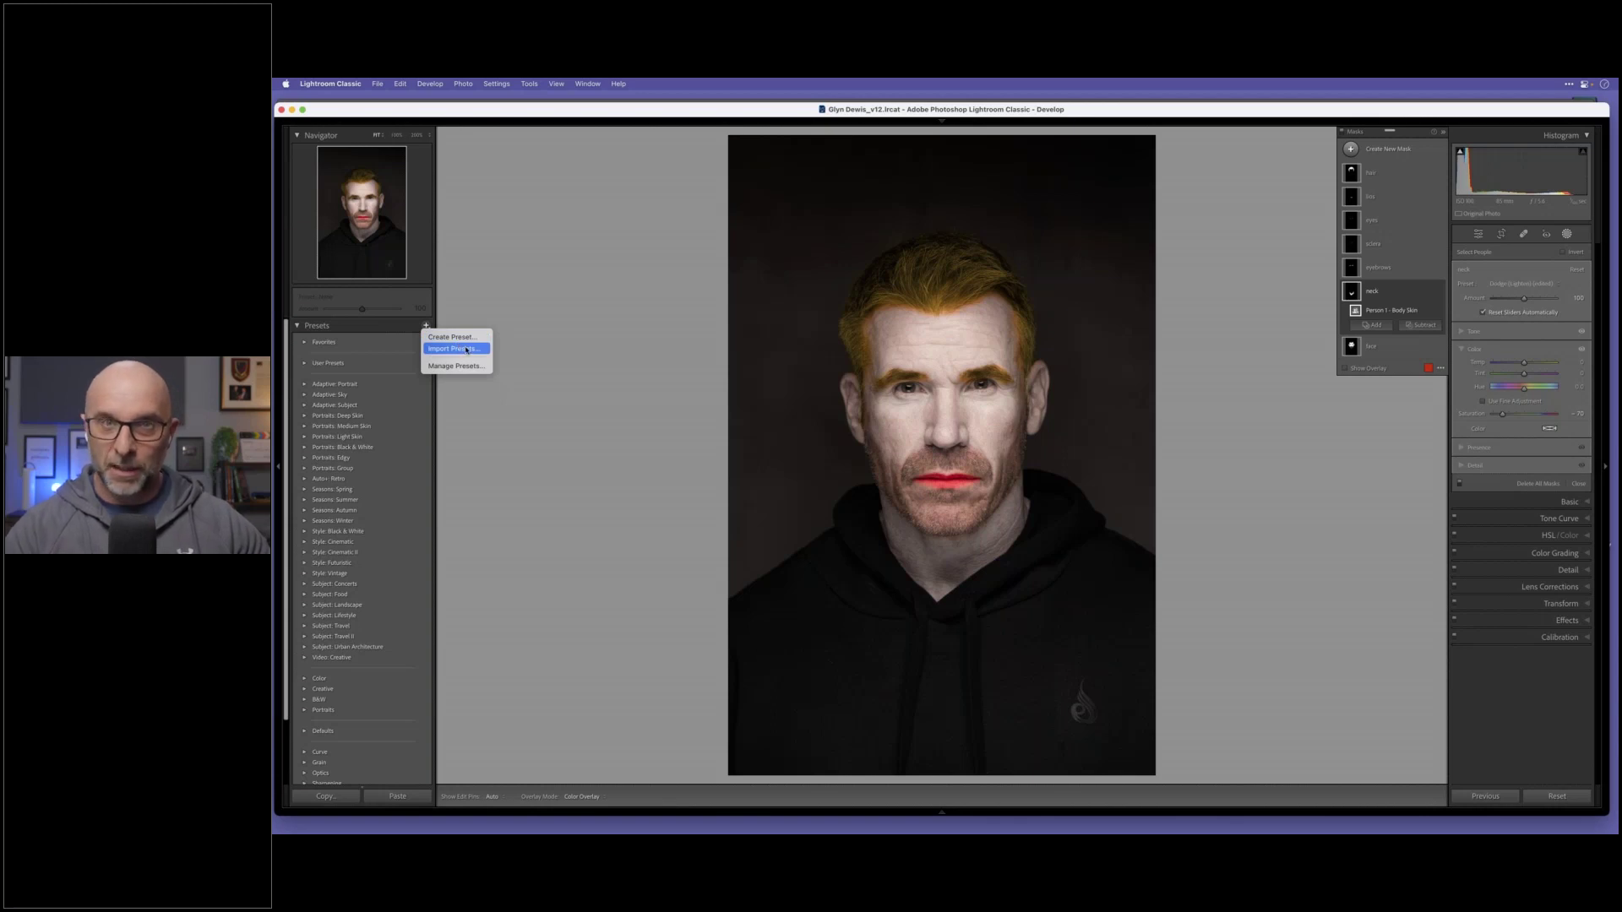
pyautogui.click(450, 338)
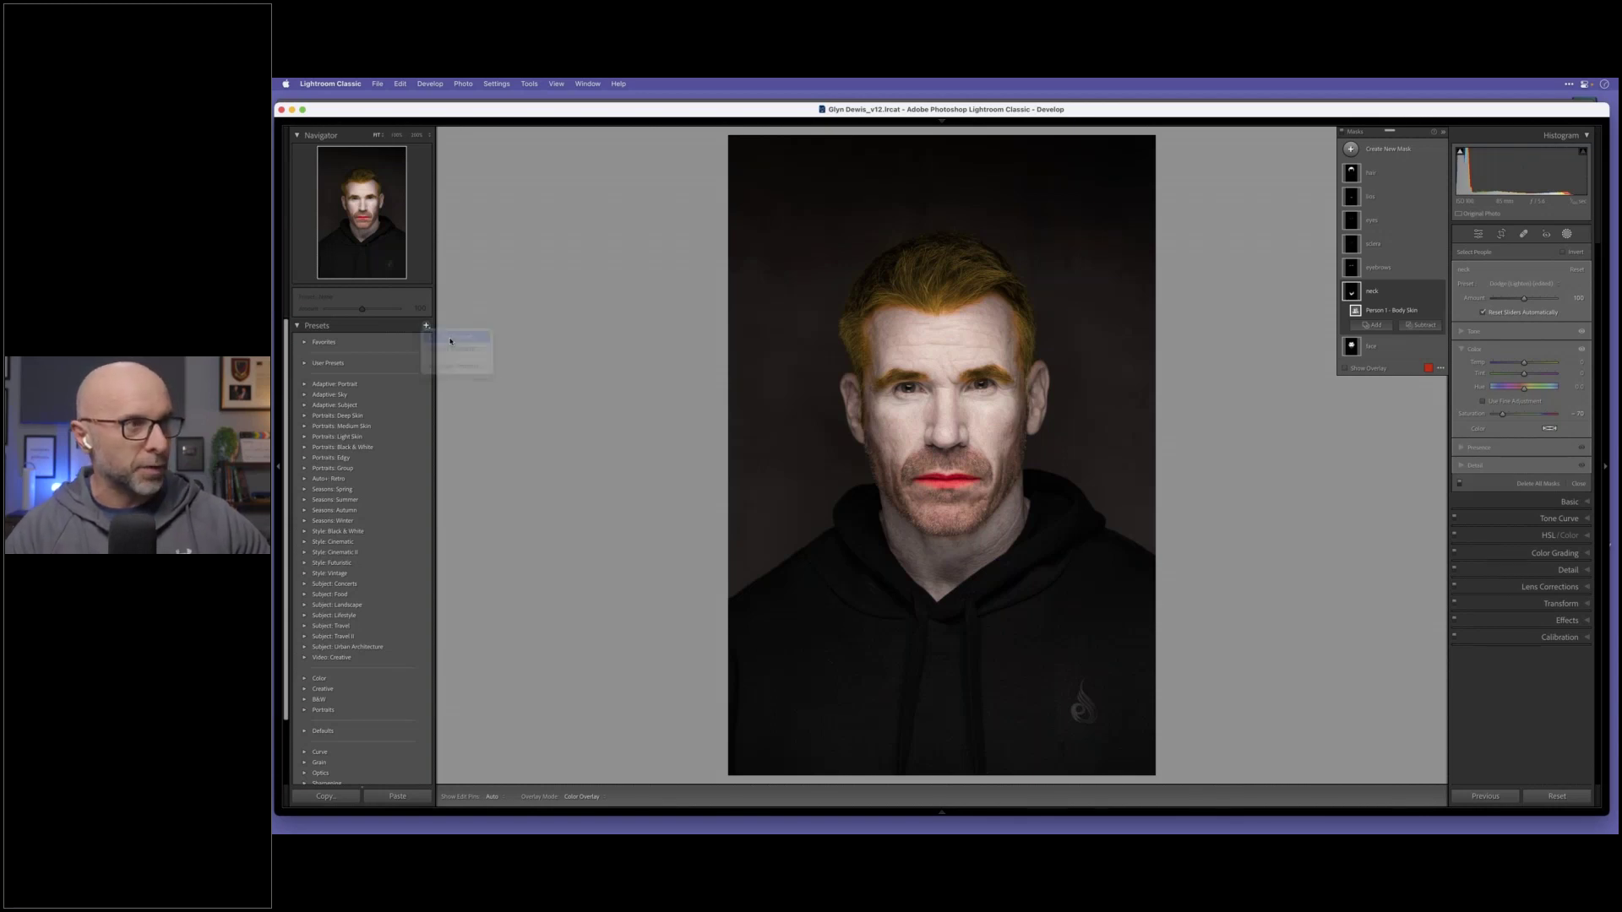
pyautogui.write('Fun')
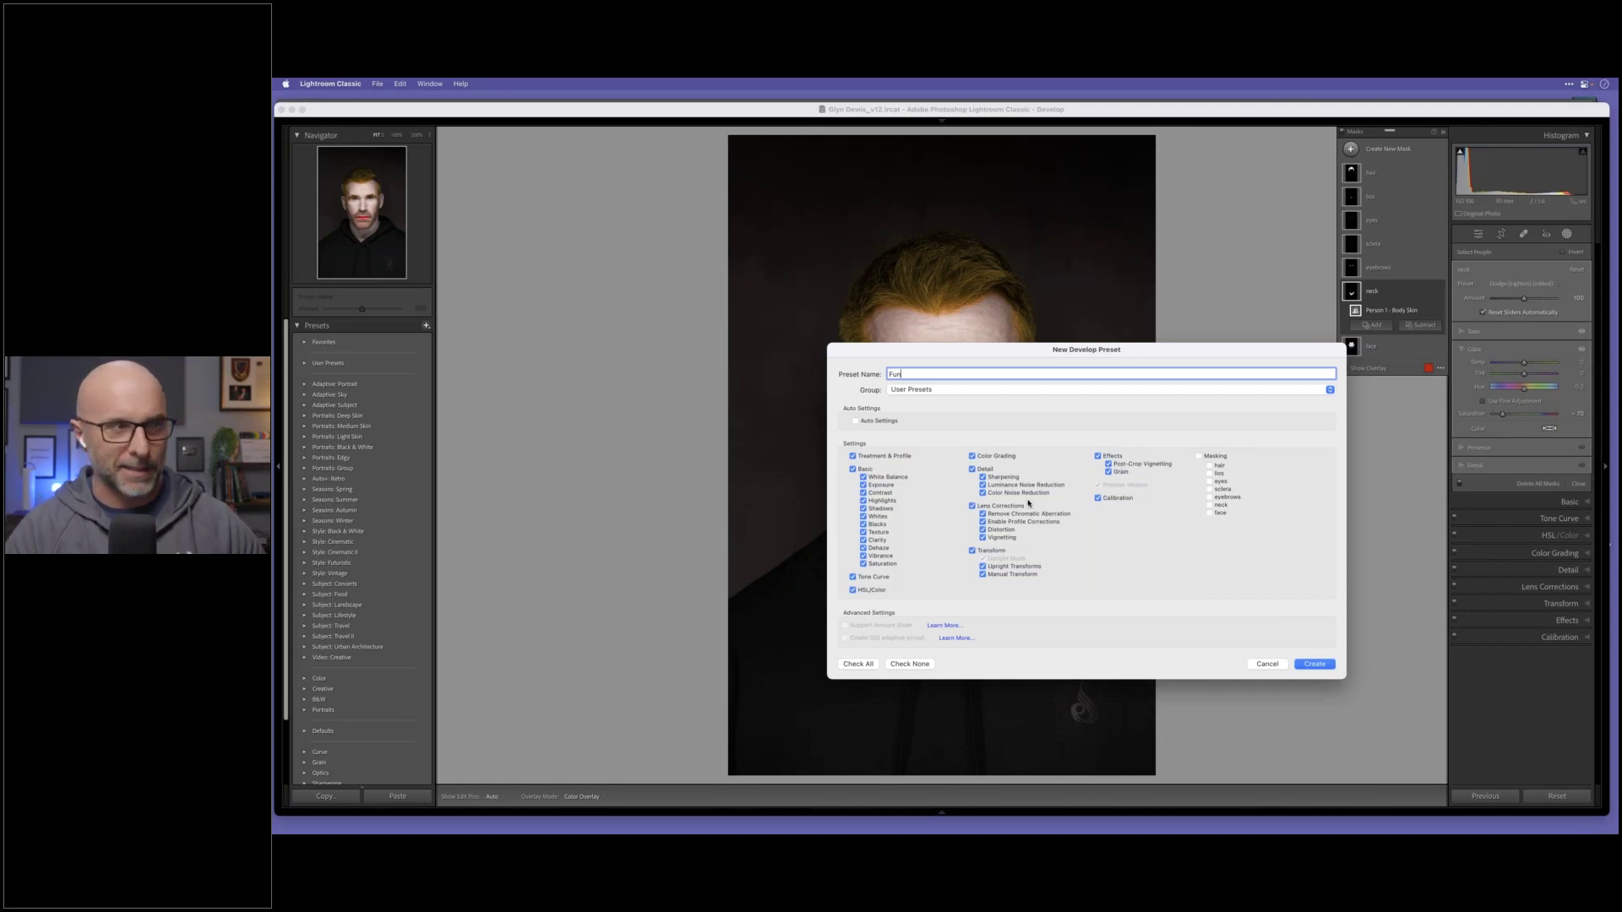
pyautogui.click(909, 664)
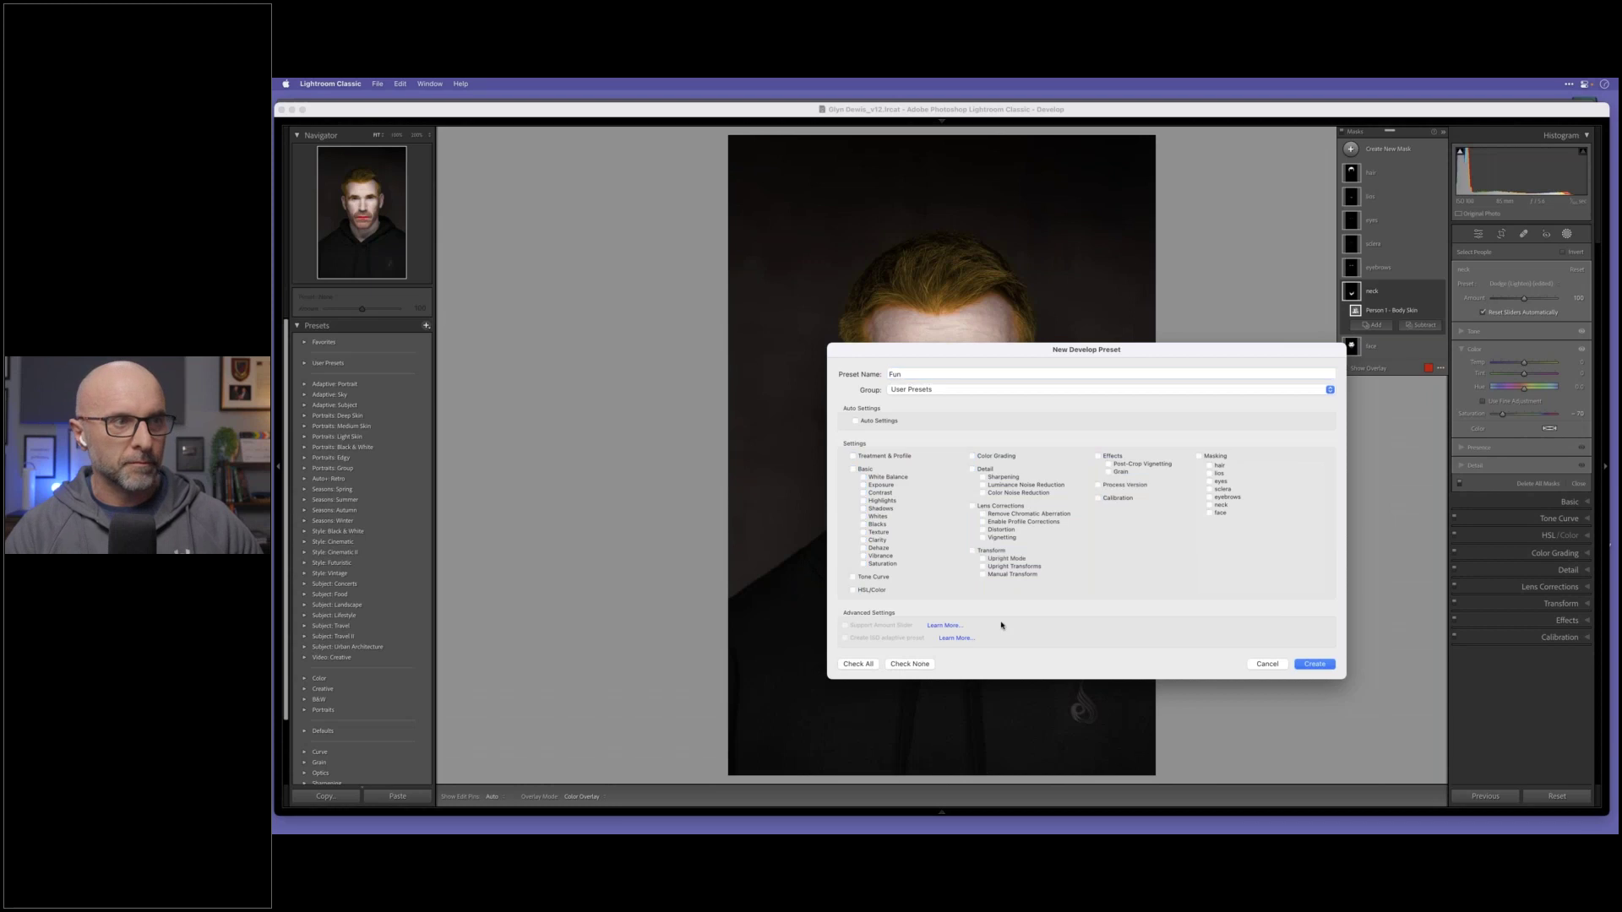
pyautogui.click(1199, 456)
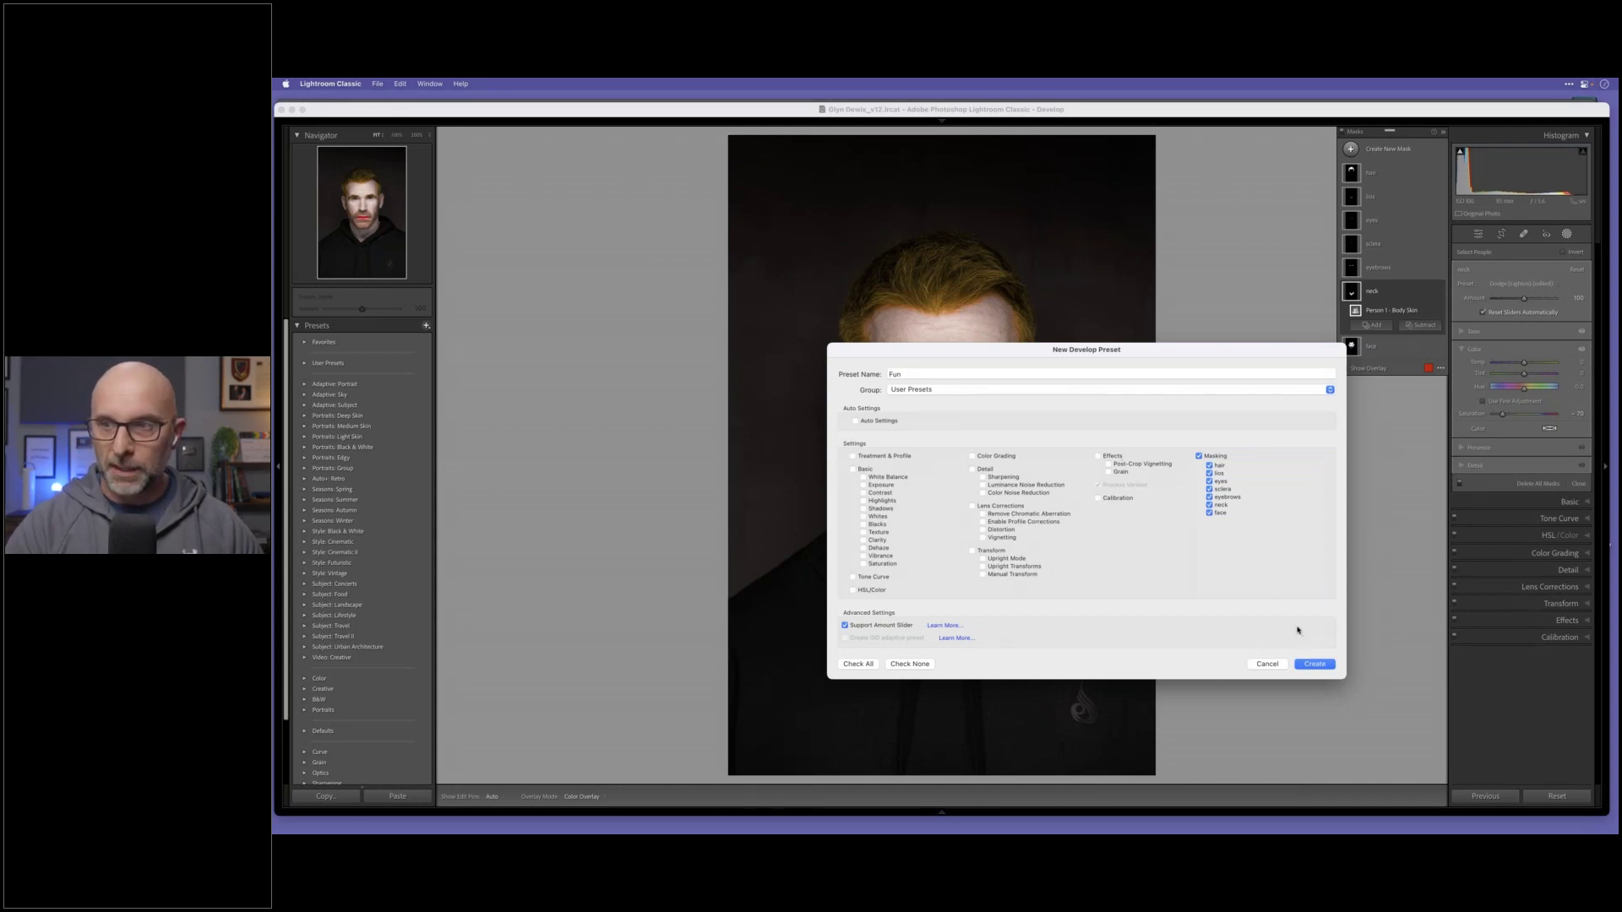
pyautogui.click(1316, 665)
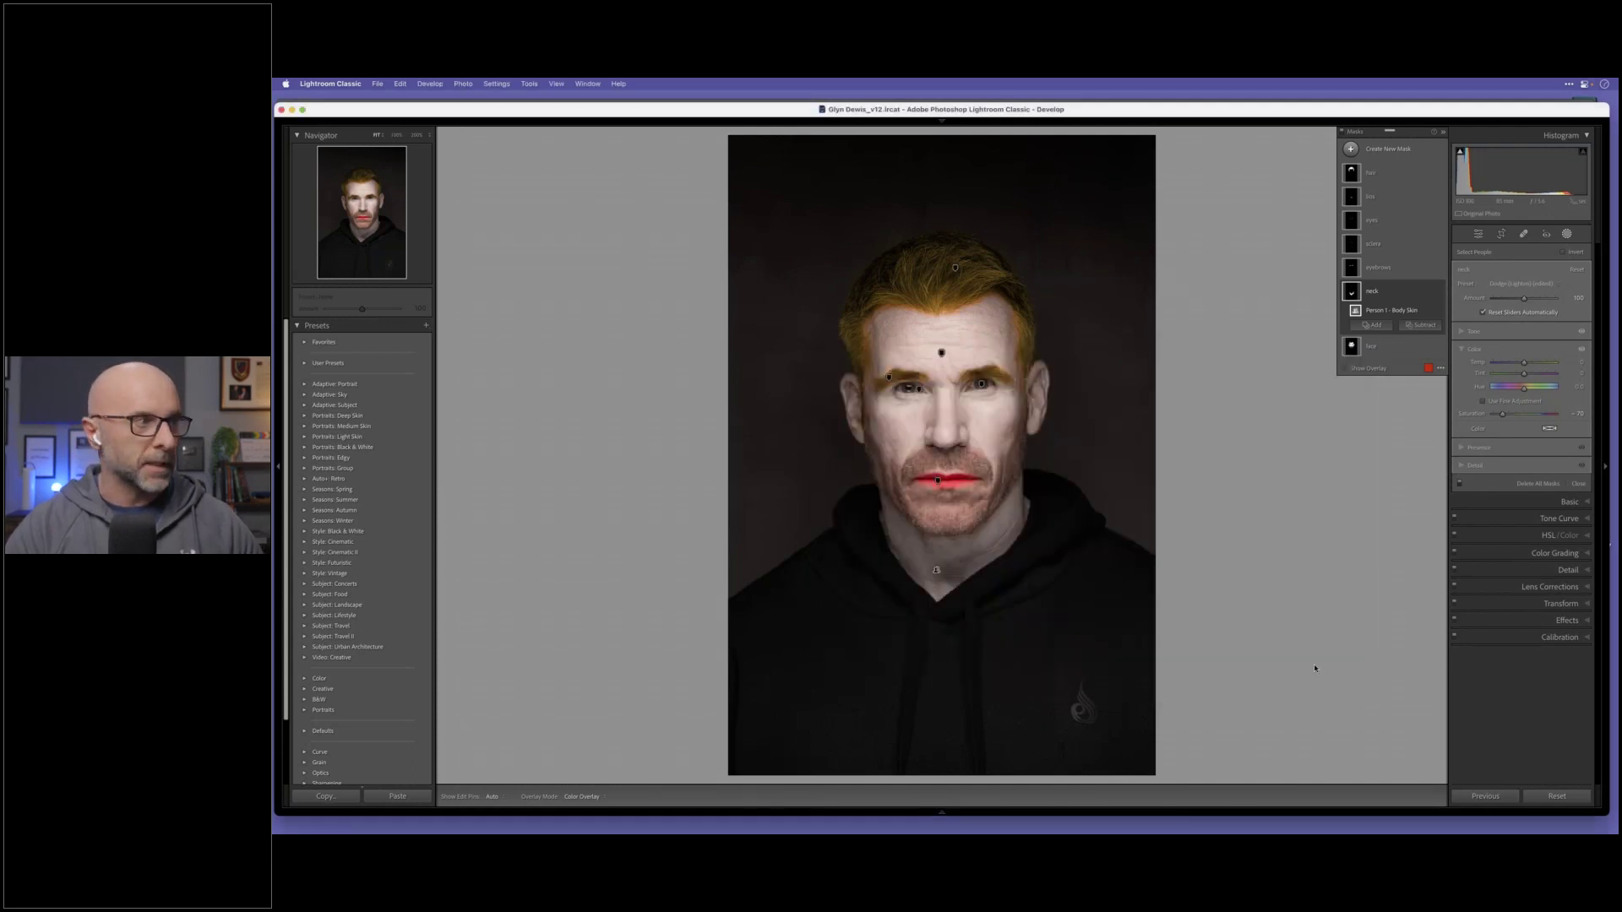
# Step: Preview the Fun user preset on the portrait of the clean-shaven bald man in the black hoodie
pyautogui.click(305, 364)
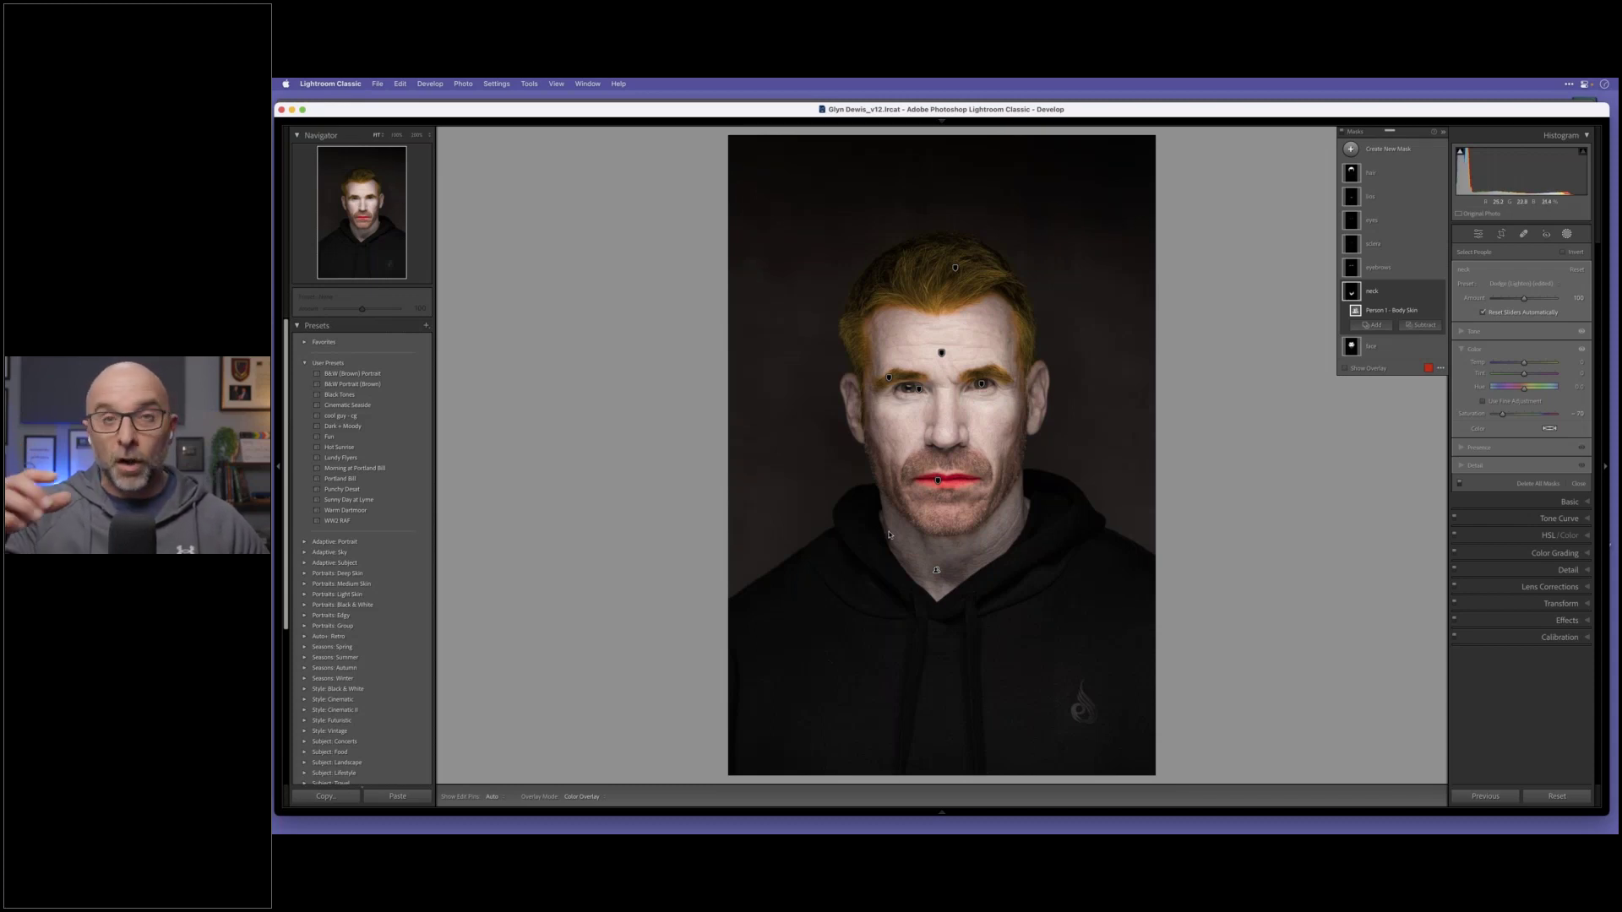
pyautogui.press('g')
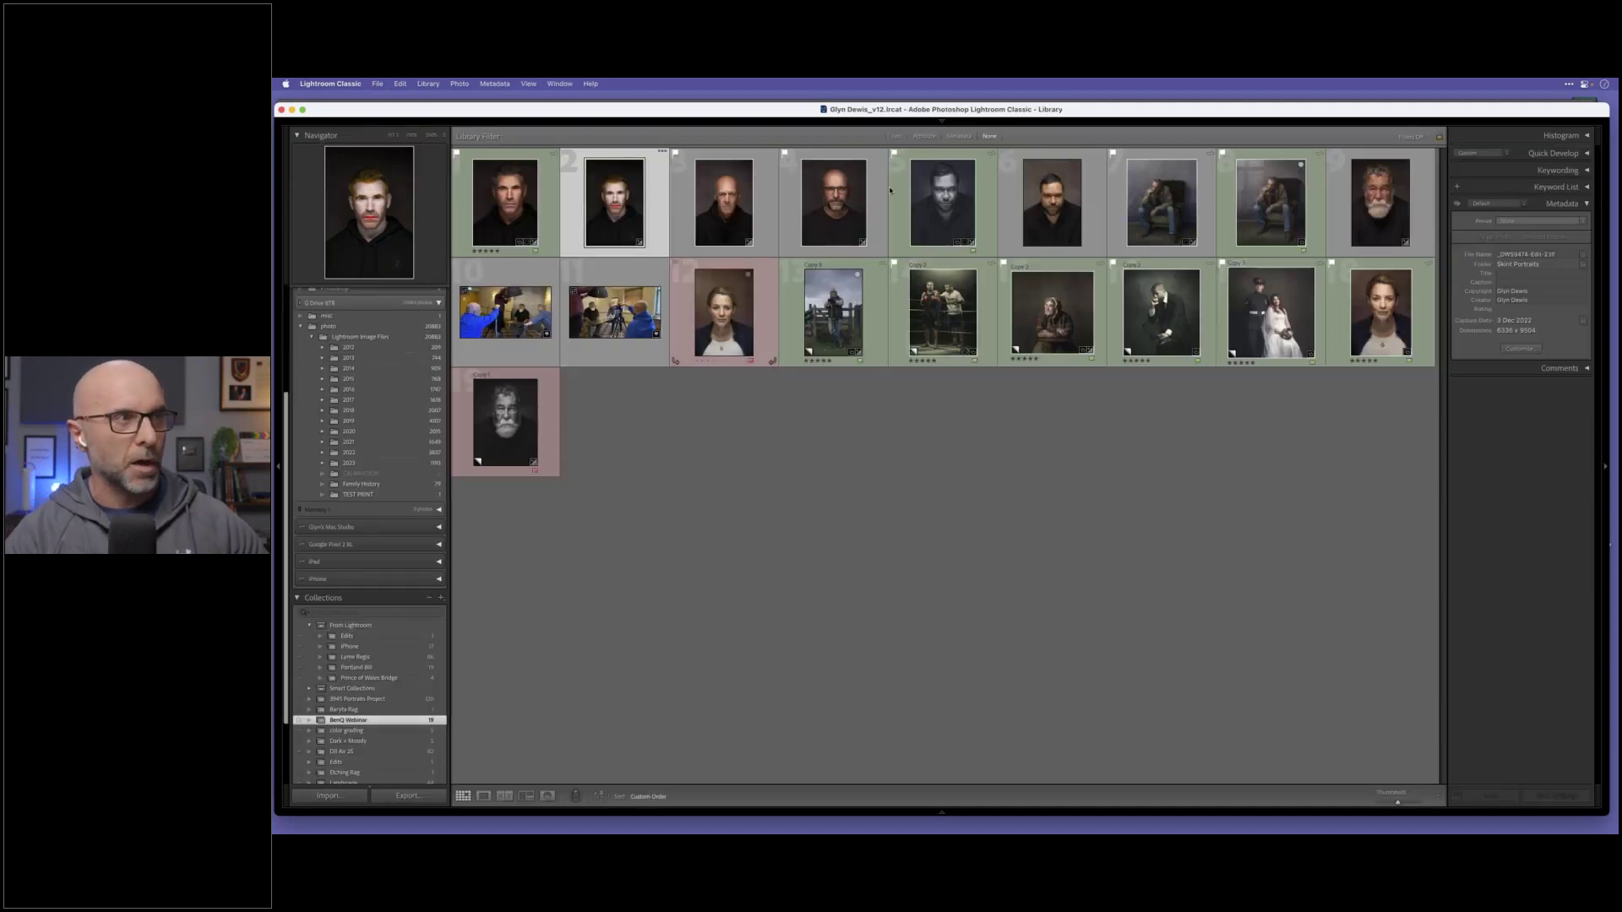
pyautogui.click(720, 209)
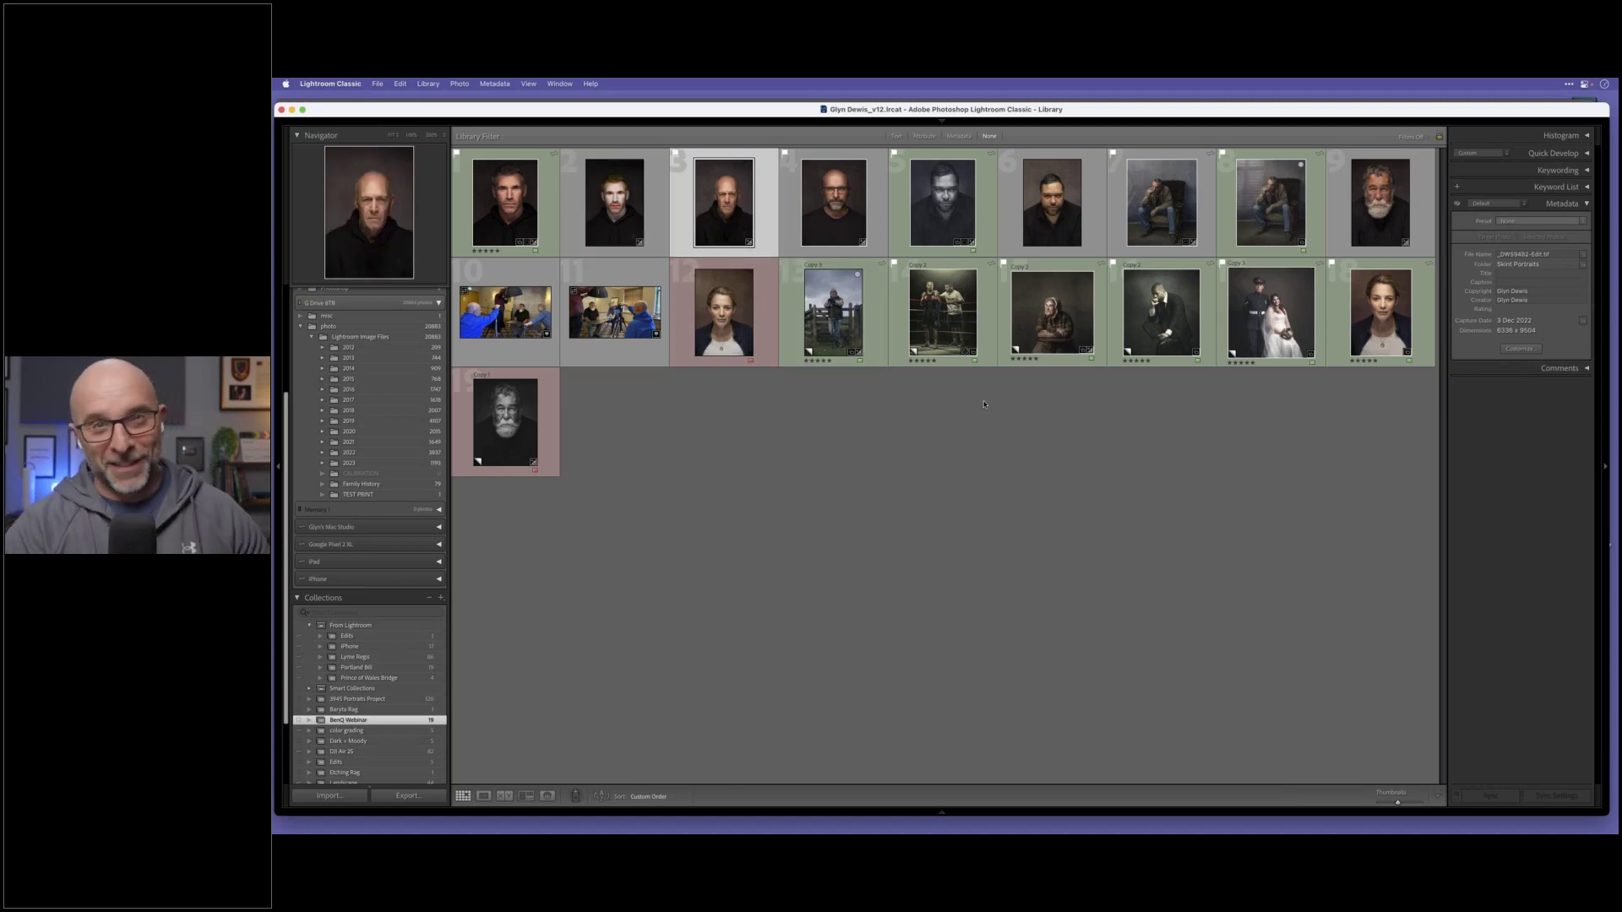
pyautogui.press('d')
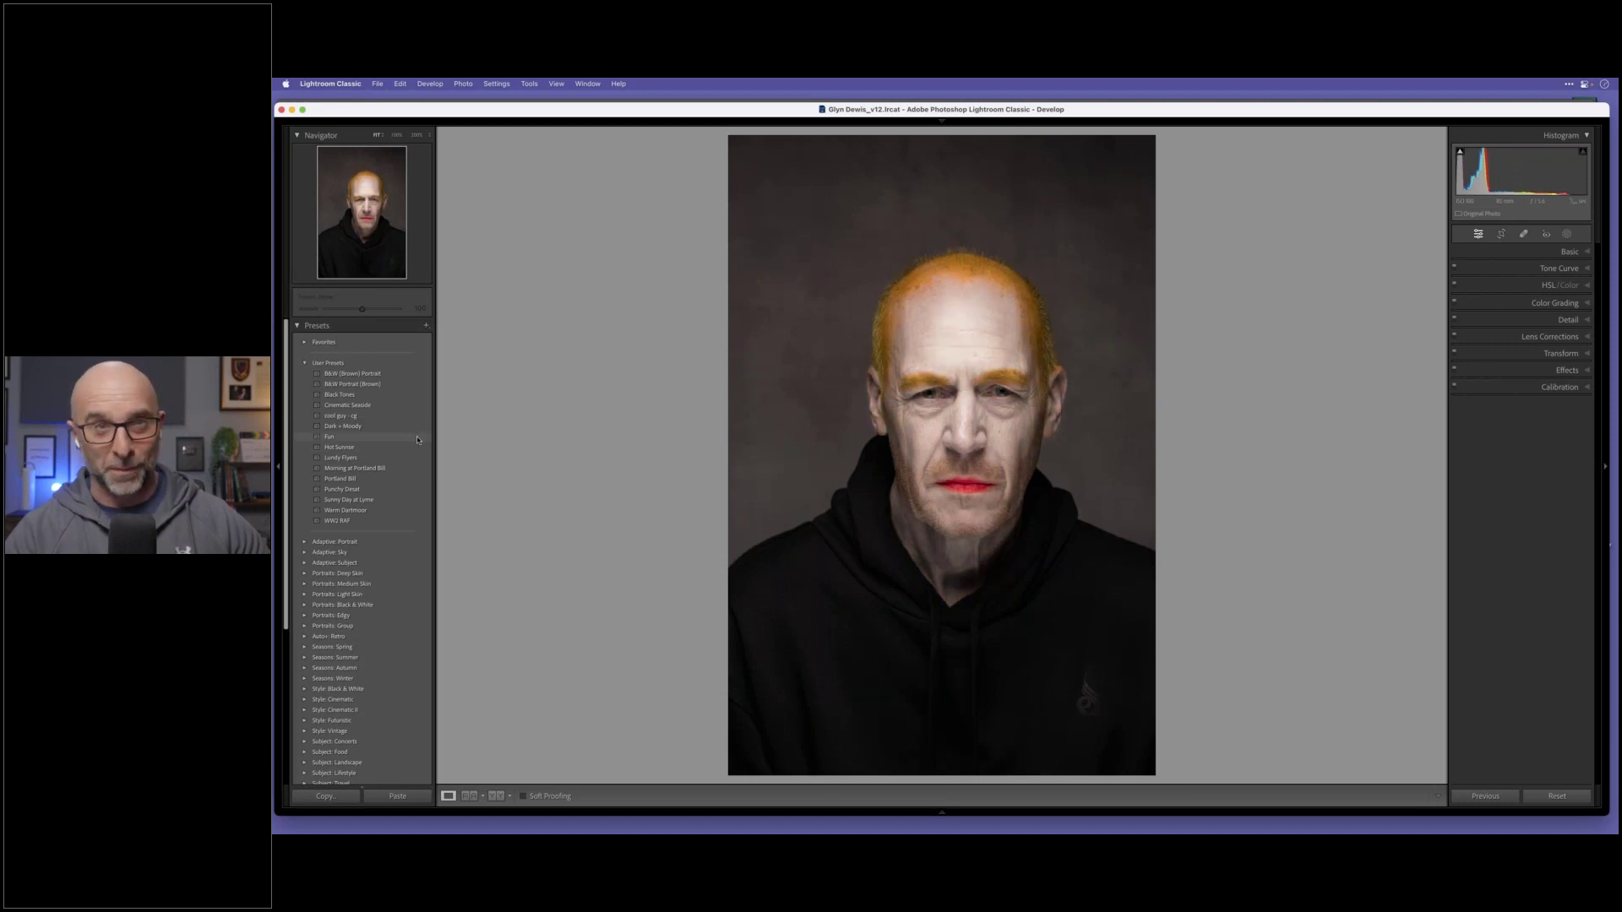
# Step: View the portrait of the bald, bearded man with glasses in the Develop module
pyautogui.press('g')
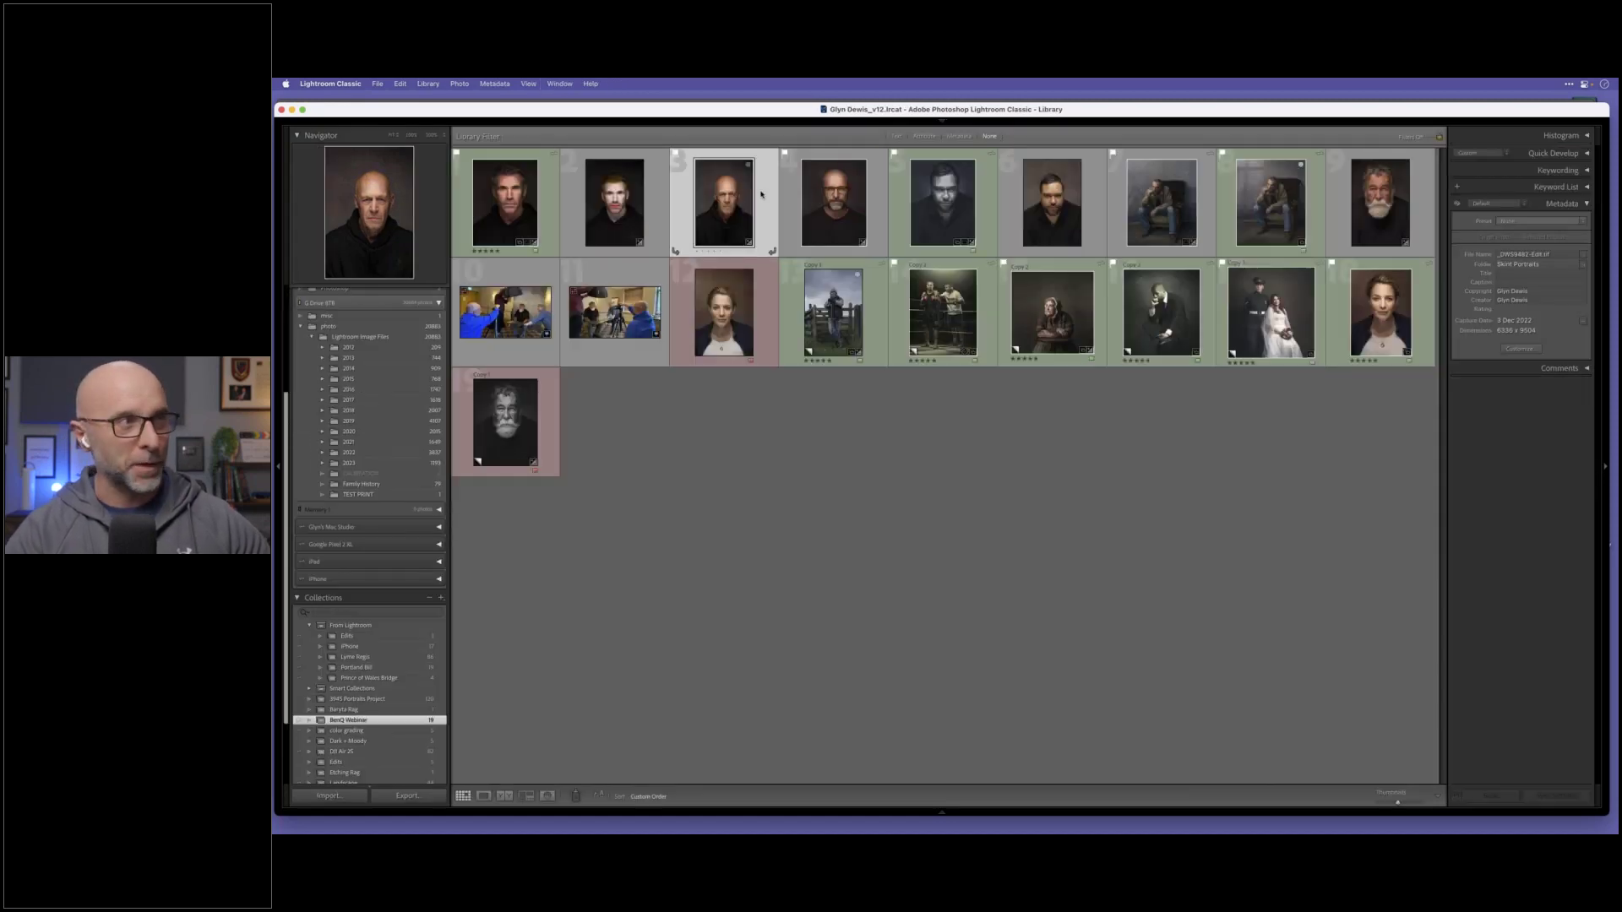
pyautogui.click(826, 203)
pyautogui.press('d')
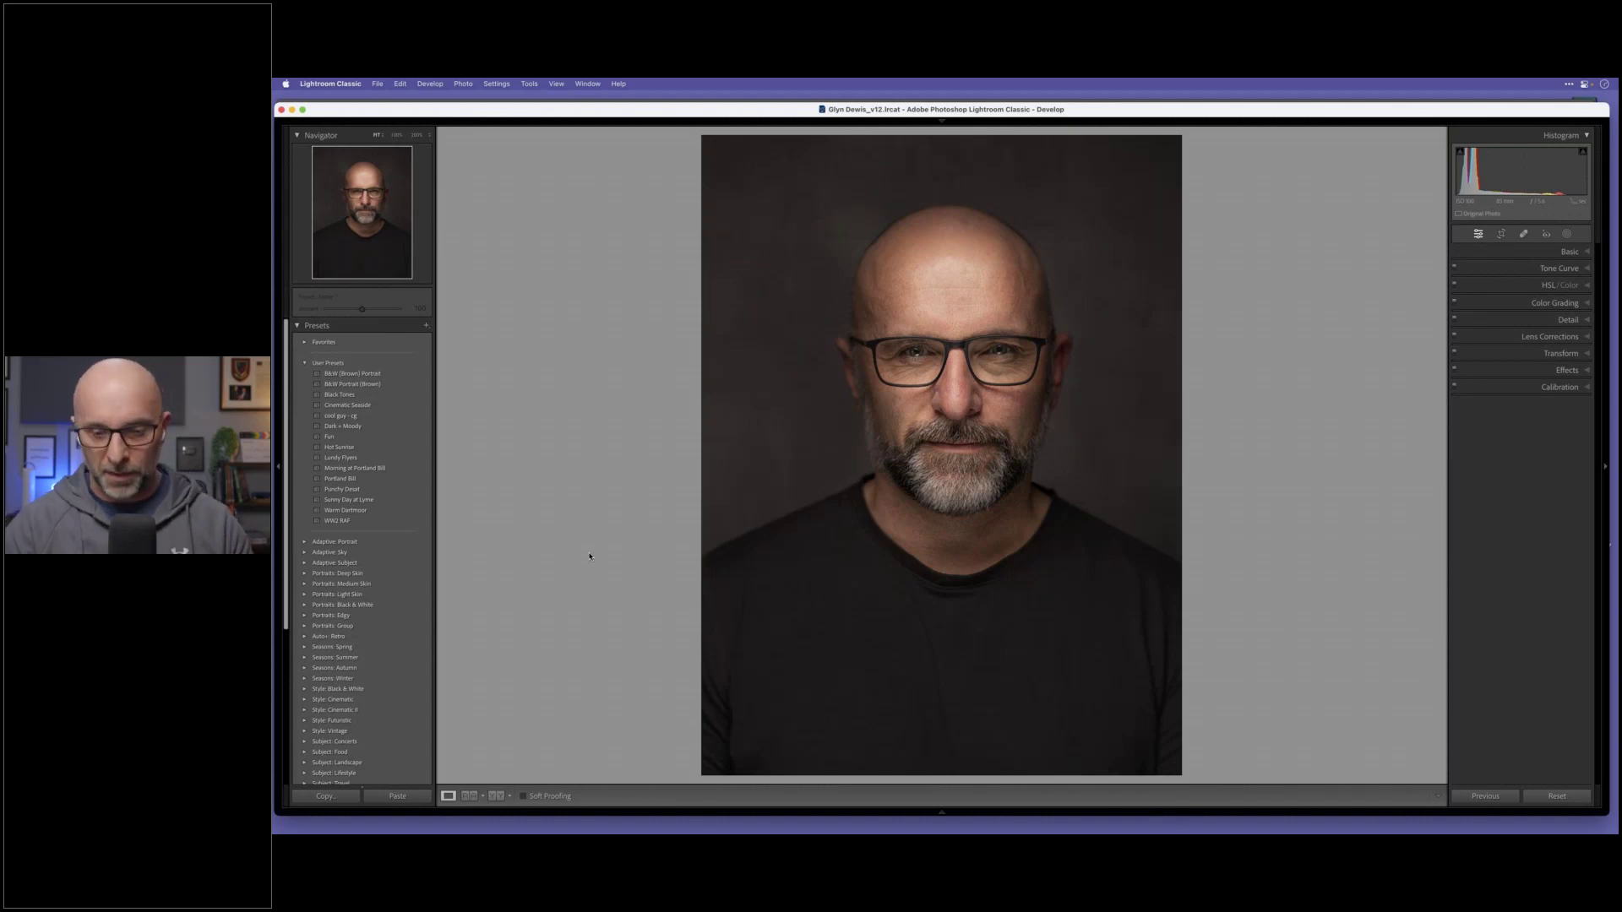
# Step: Send the five-star portrait of the woman with a necklace to Photoshop as a copy with Lightroom adjustments
pyautogui.press('g')
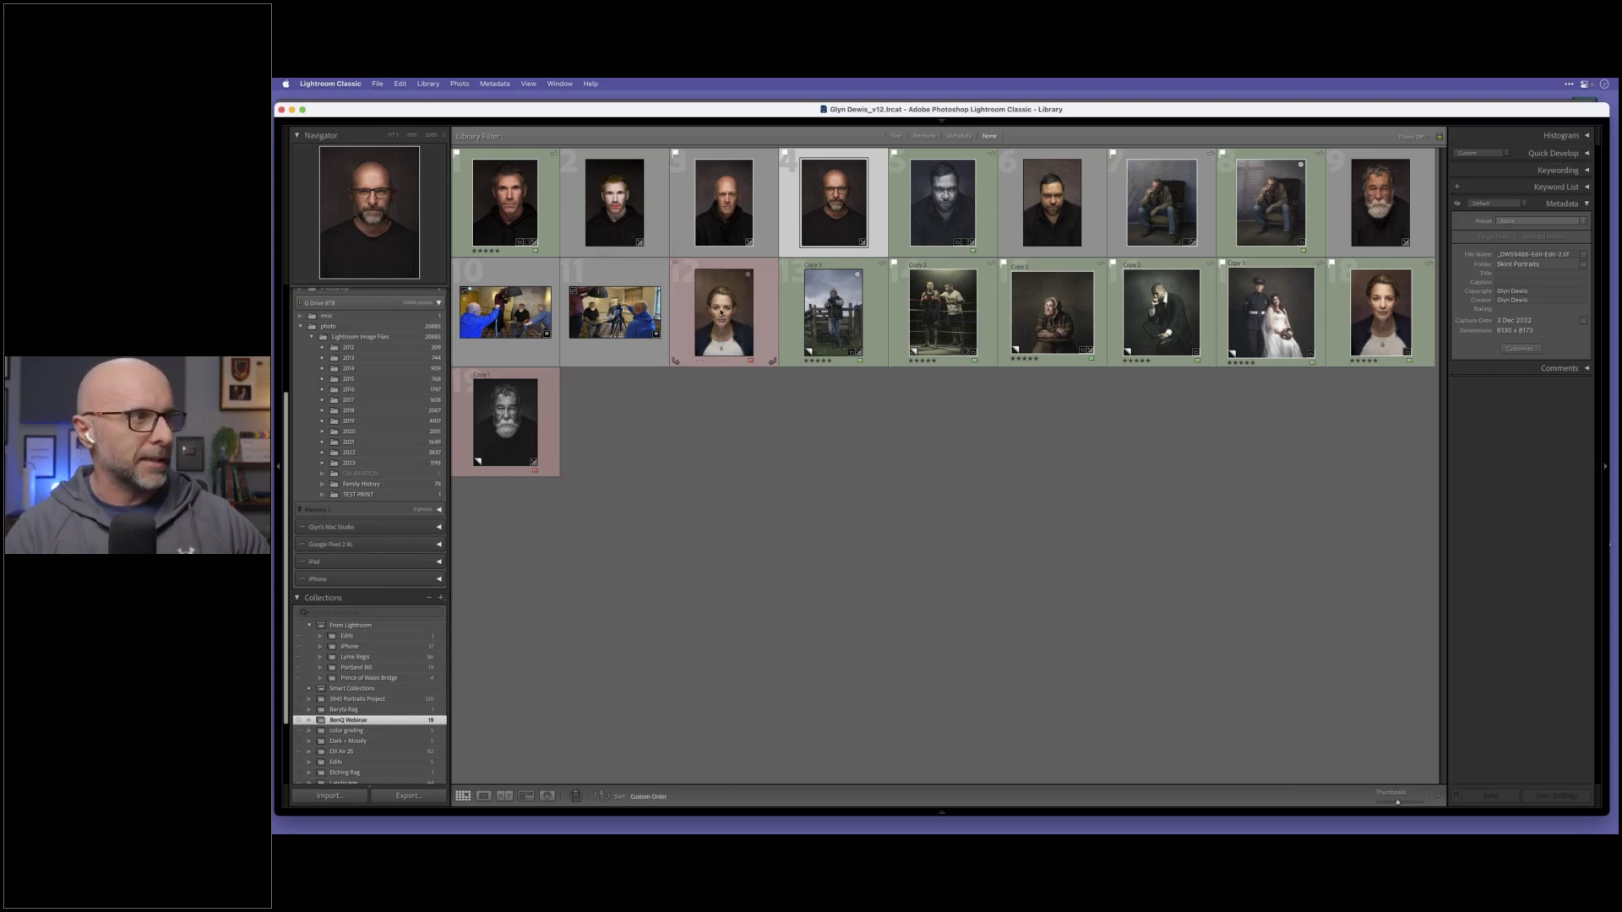
pyautogui.click(1380, 313)
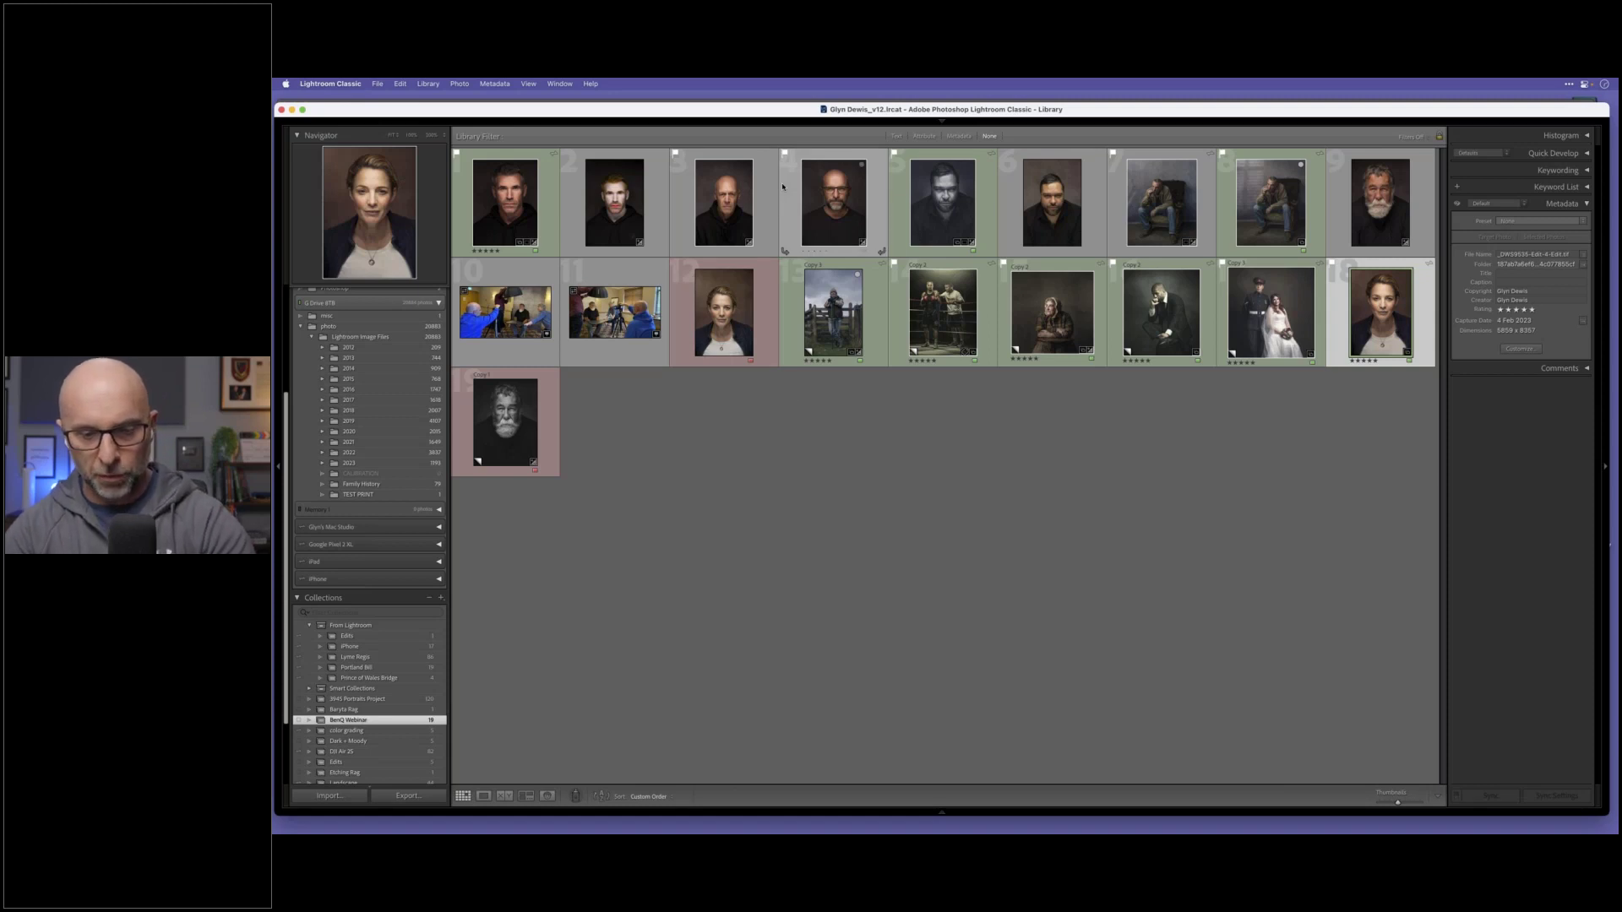
pyautogui.press('super+e')
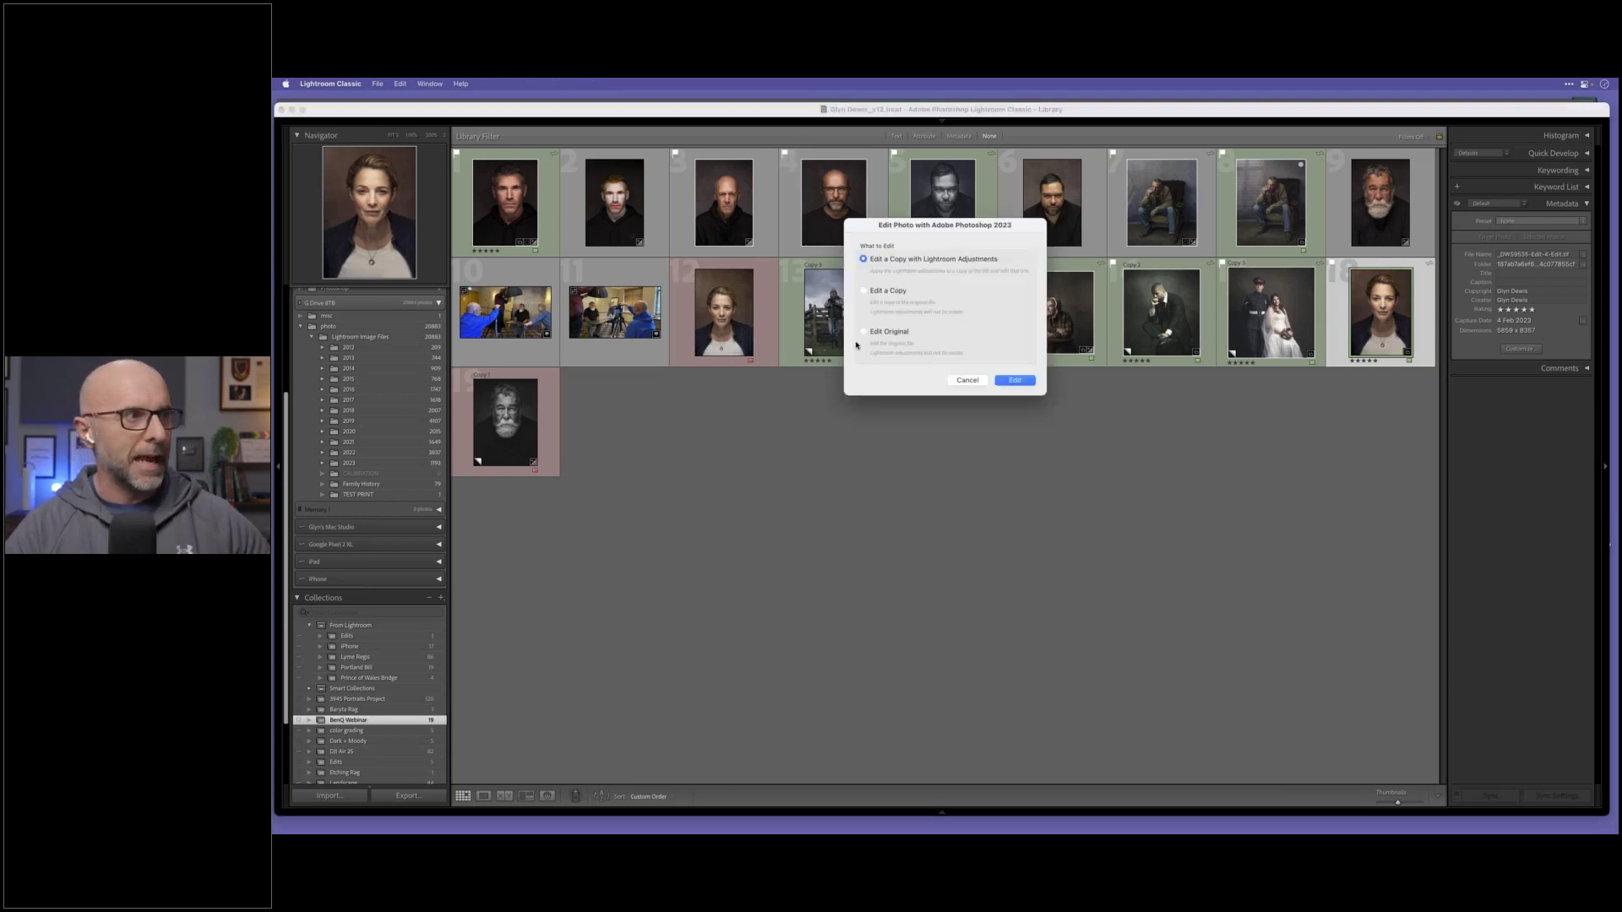
pyautogui.click(1015, 381)
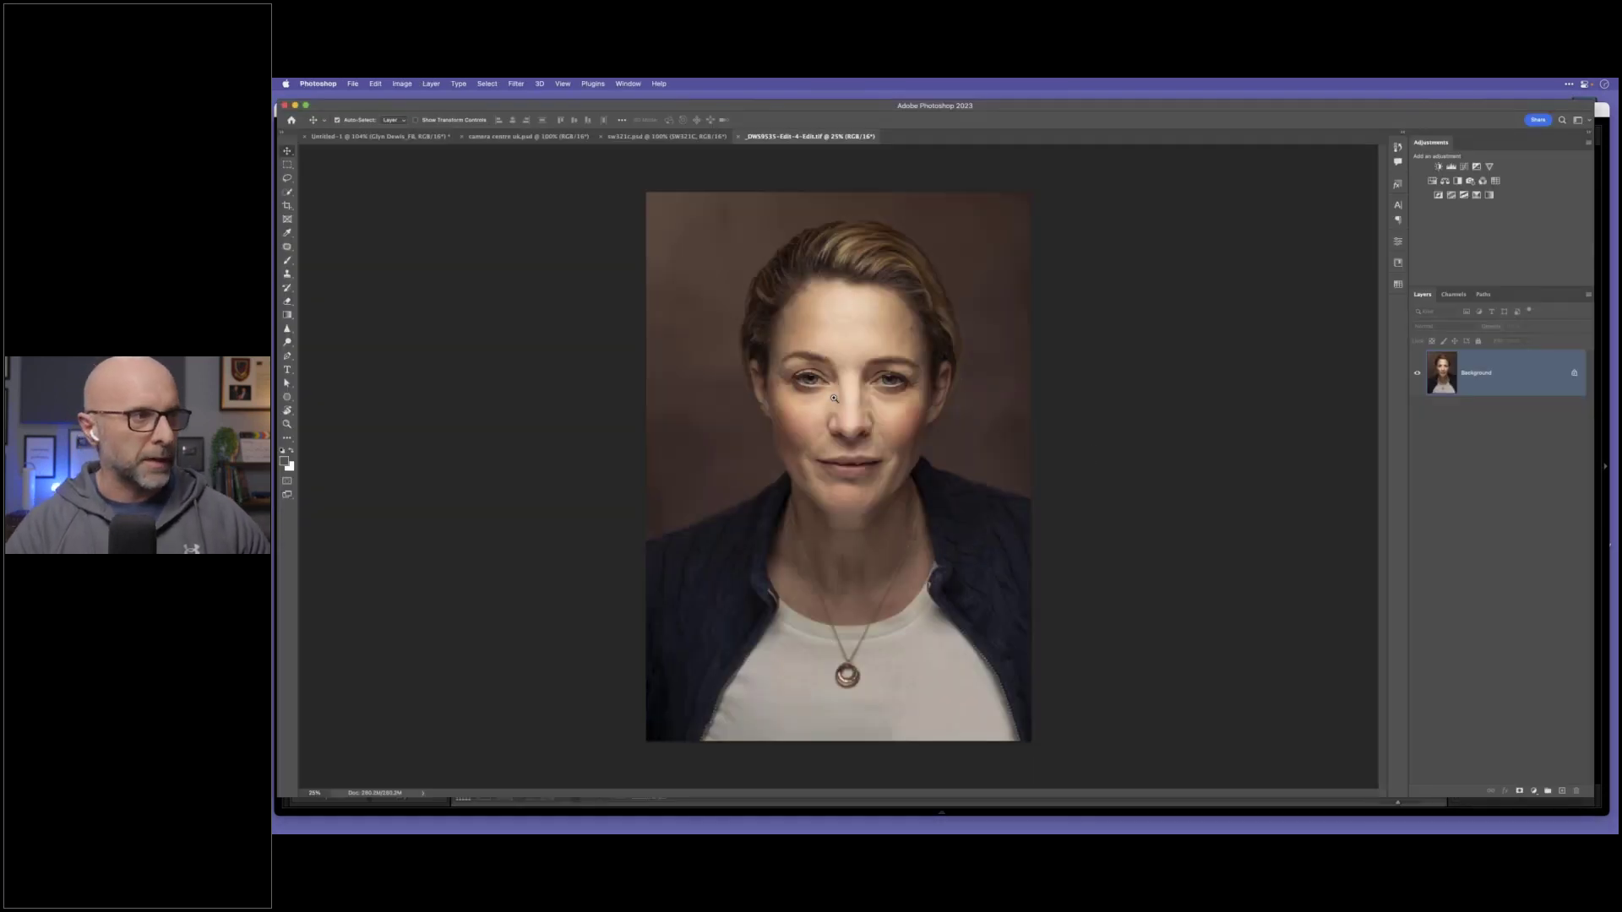
# Step: Open Neural Filters for the woman's portrait
pyautogui.scroll(3, 992, 434)
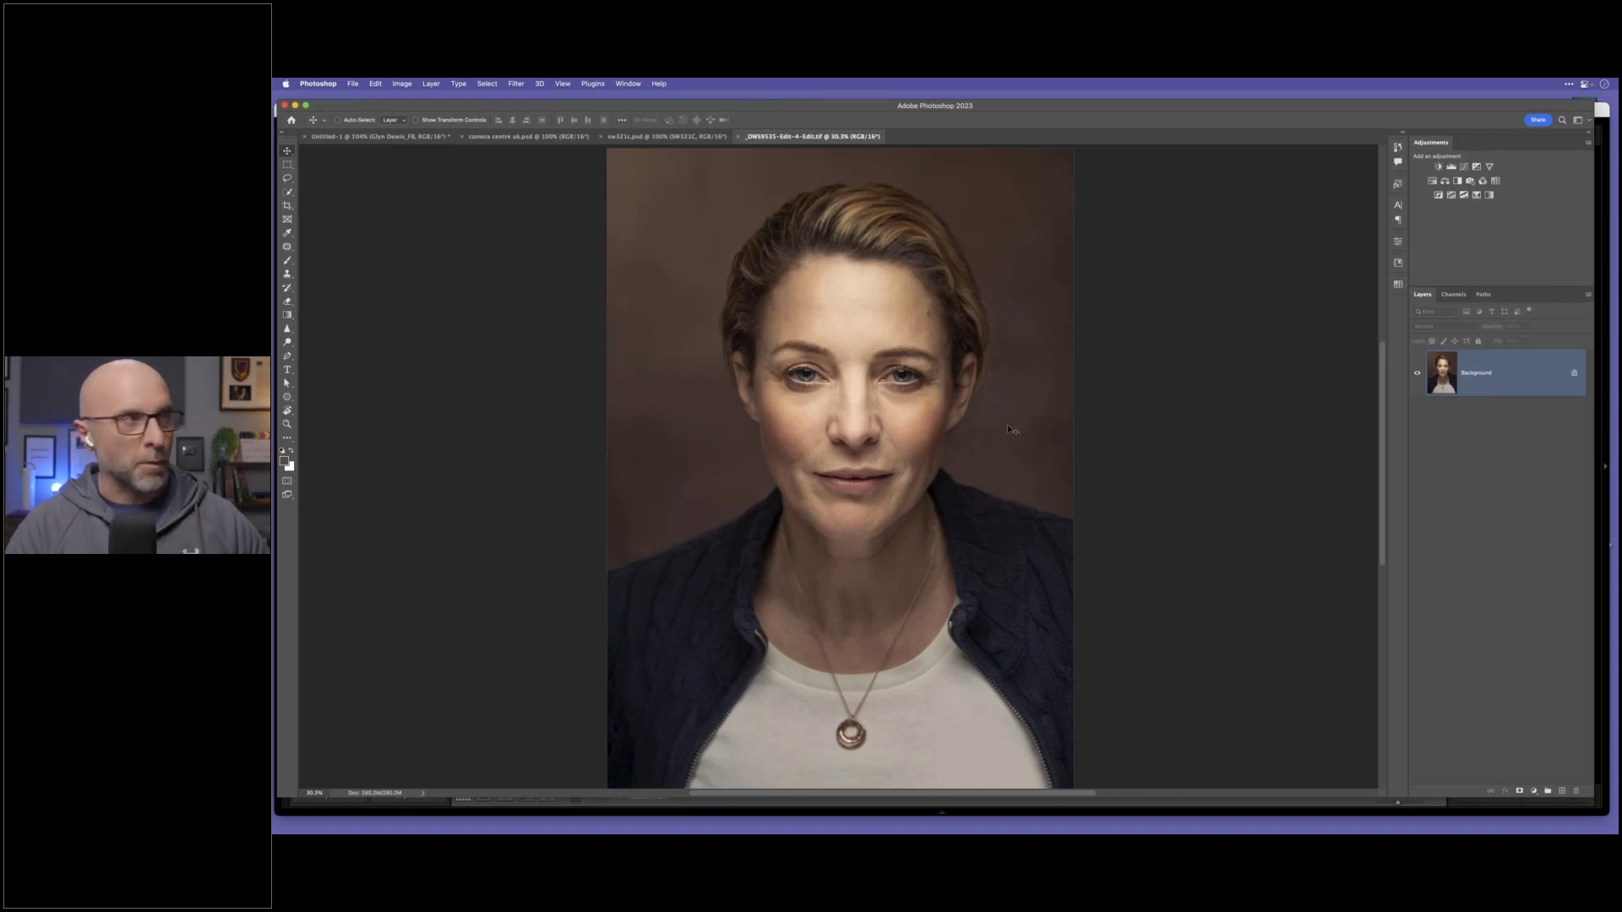
pyautogui.click(515, 84)
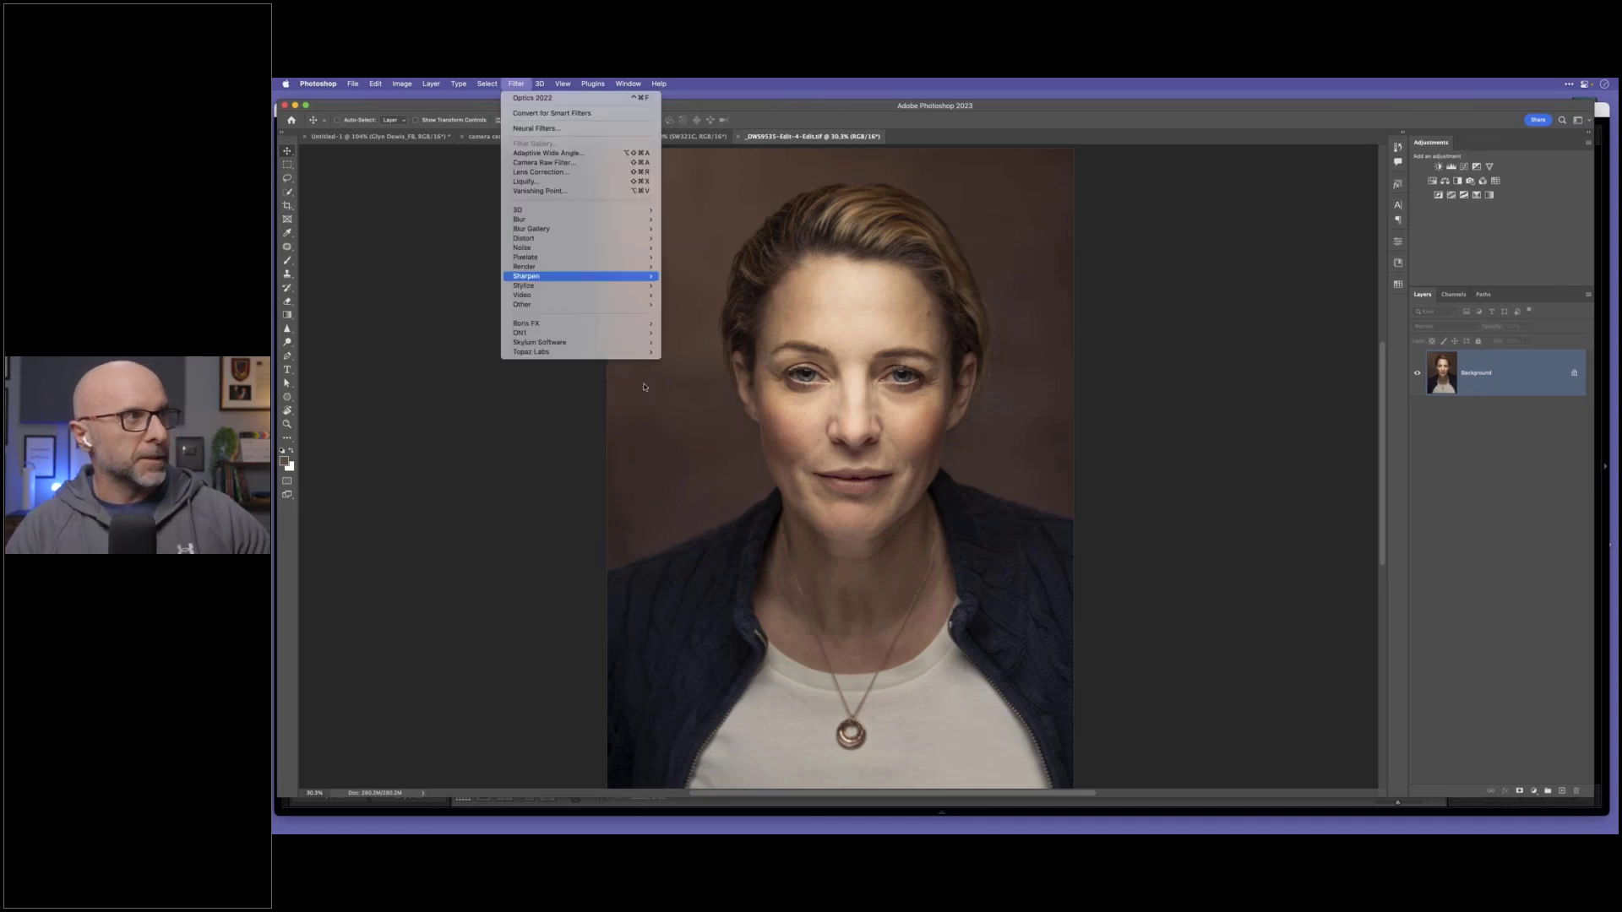
pyautogui.click(554, 129)
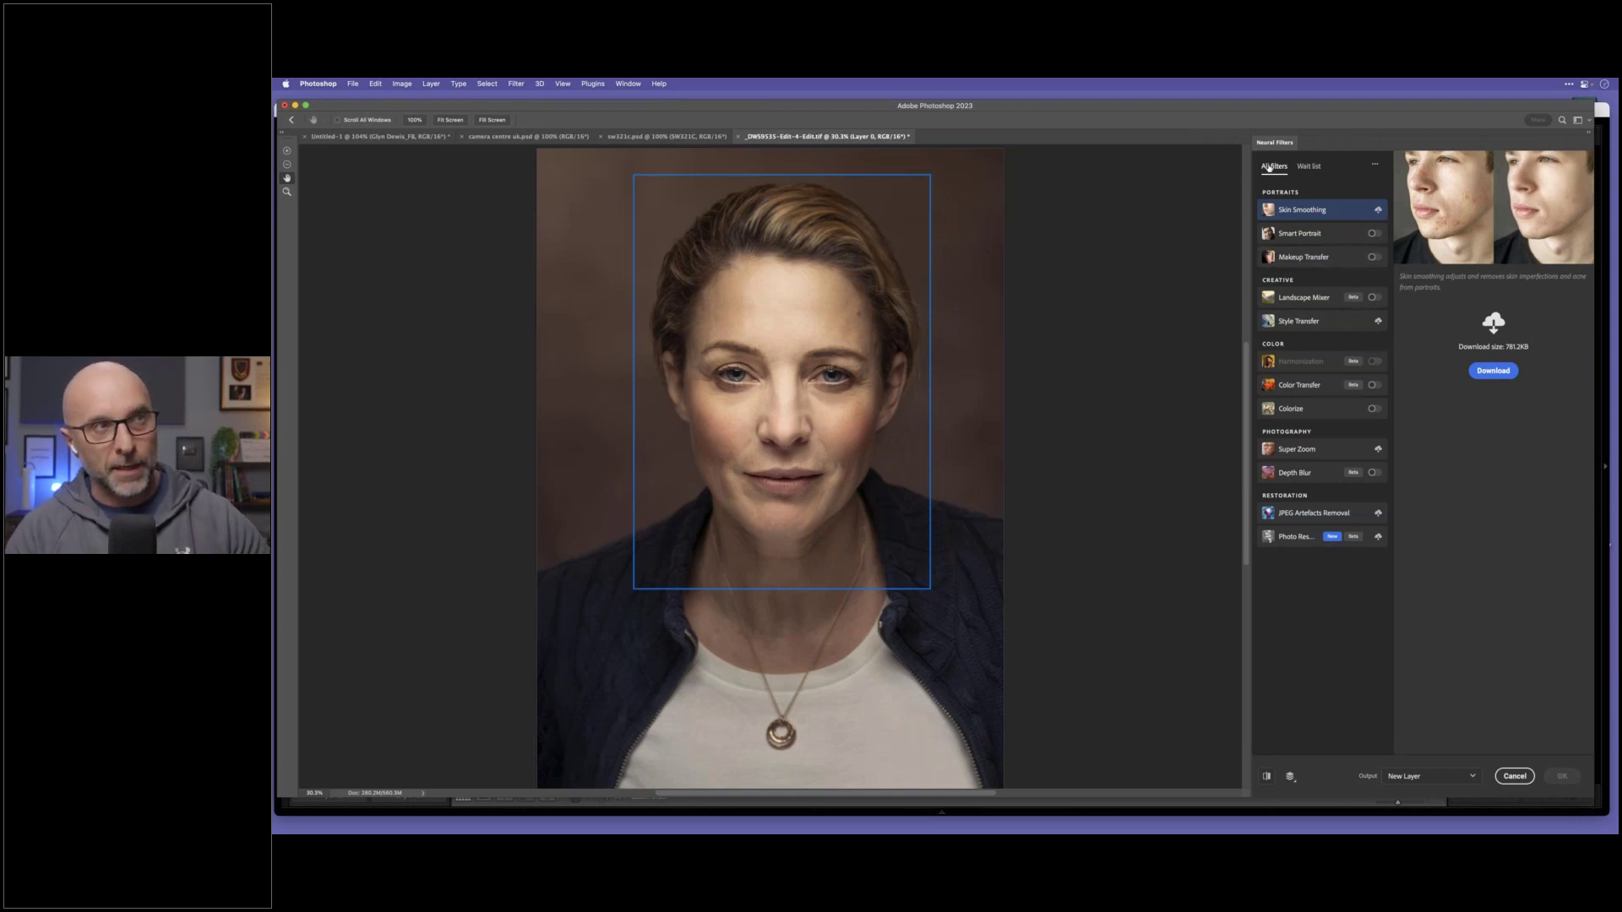
# Step: Look through the wait list filters and view the interest form for Water Long Exposure, dismissing it without feedback
pyautogui.click(1310, 167)
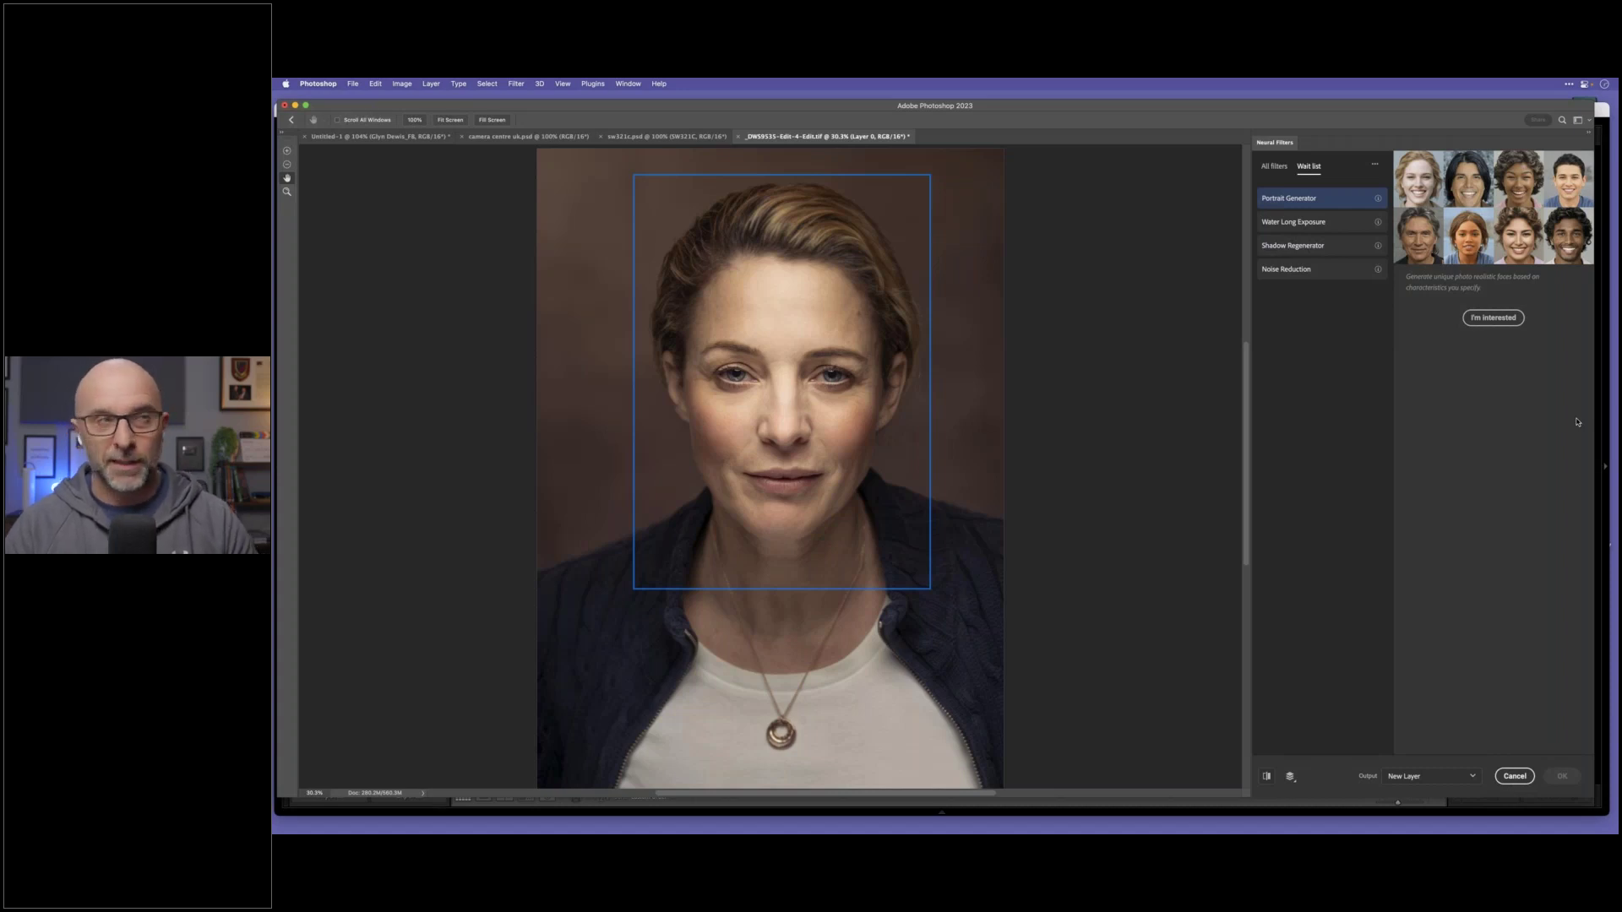
pyautogui.click(1290, 222)
pyautogui.click(1493, 308)
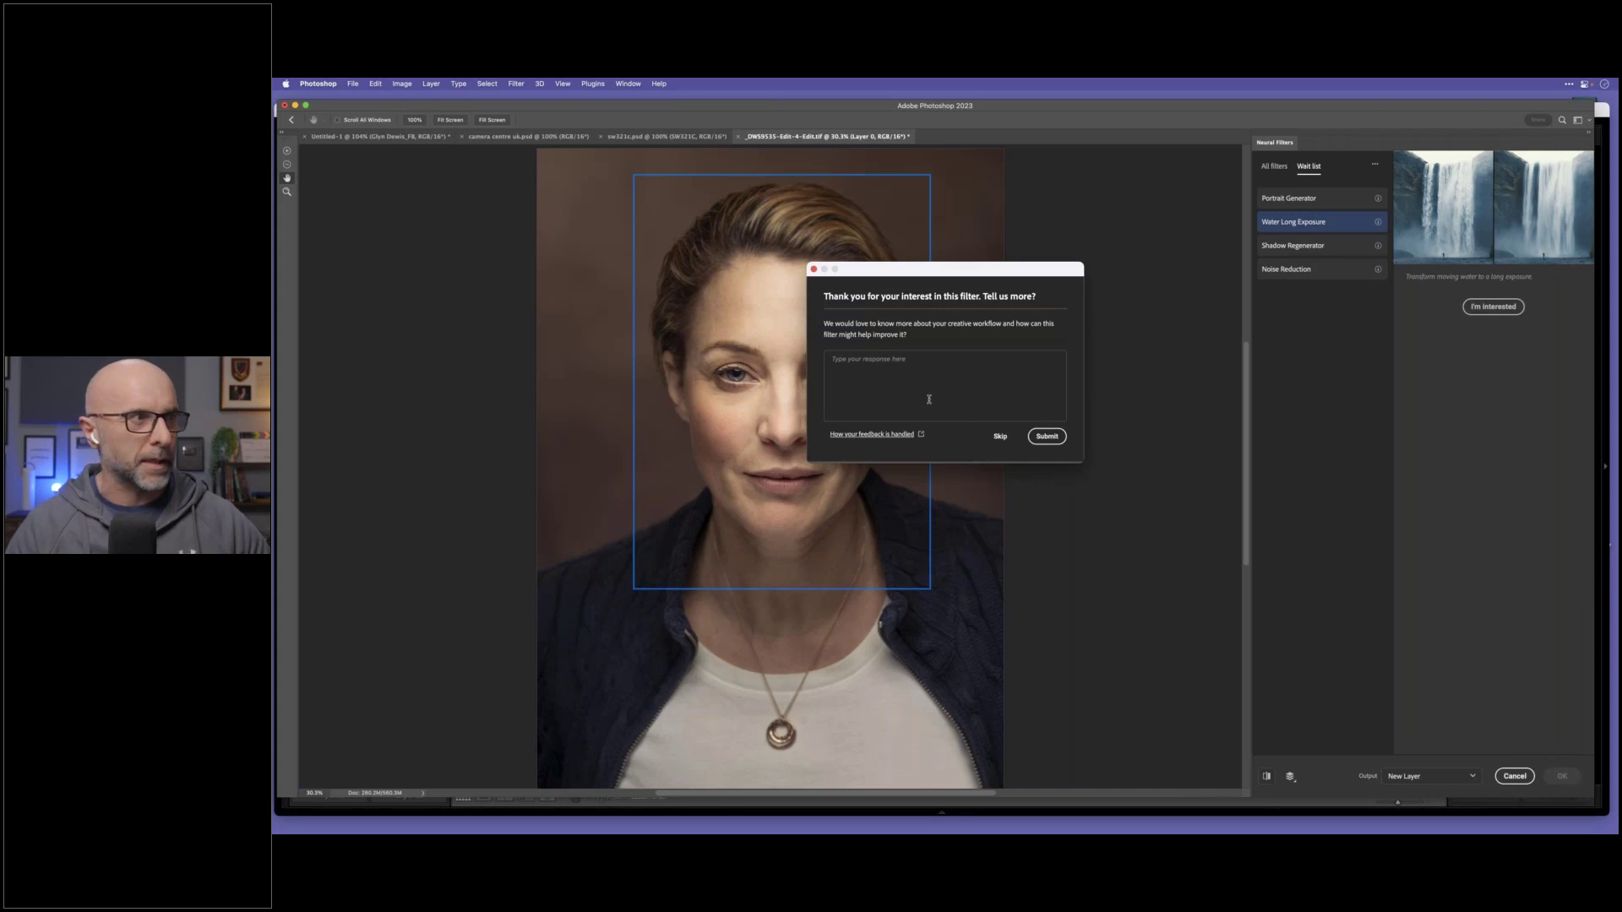
pyautogui.click(813, 270)
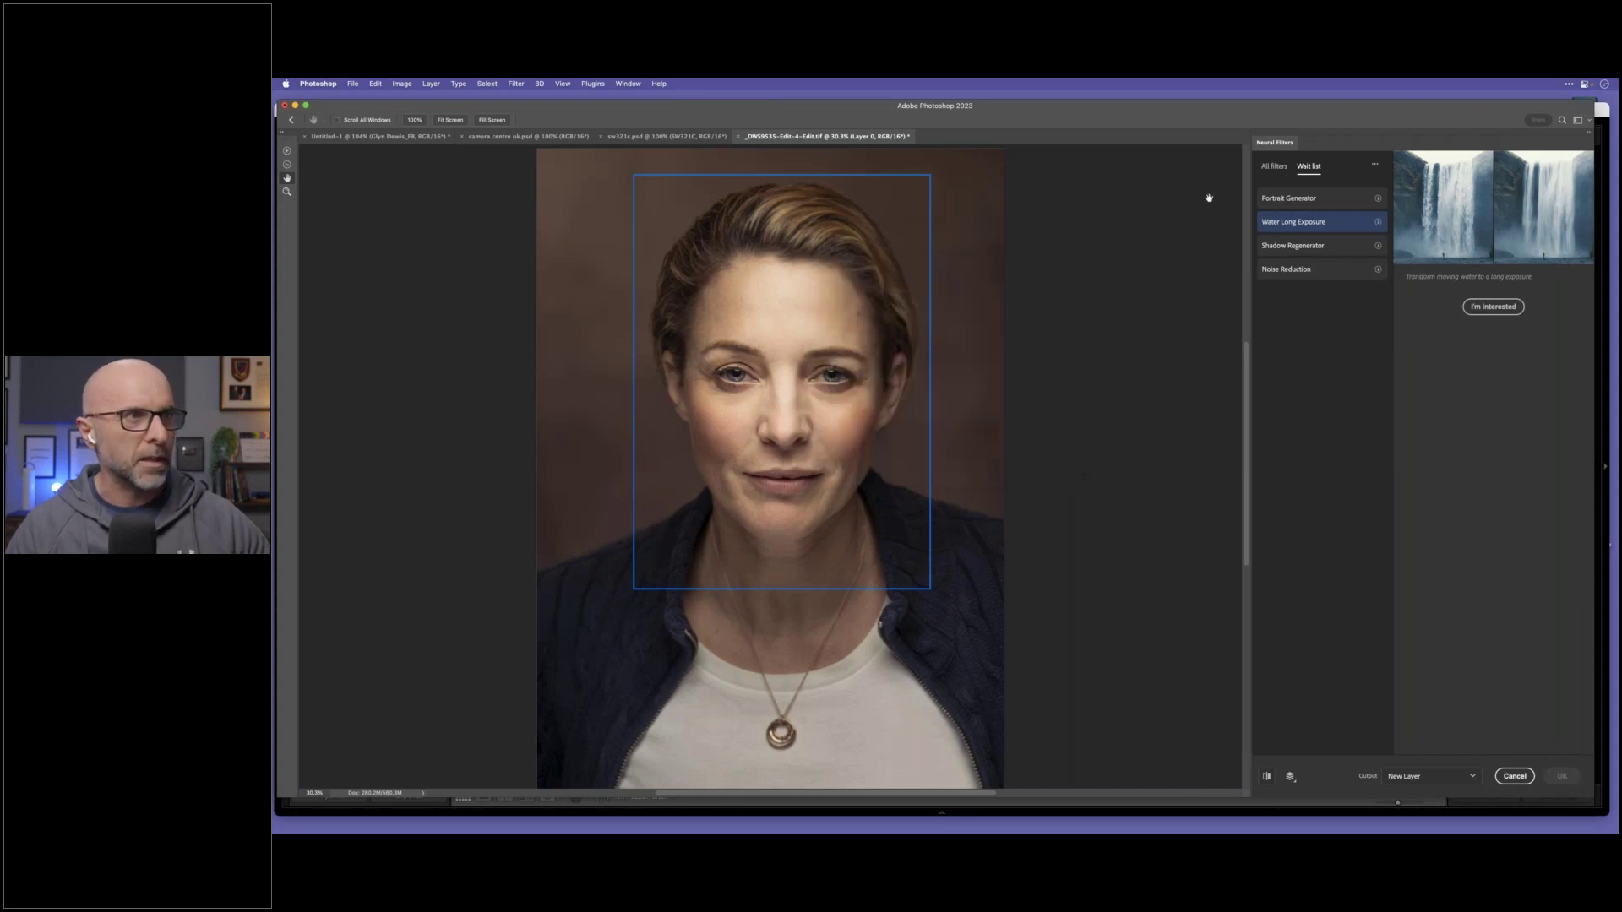
# Step: Enable the Makeup Transfer portrait filter from the full filter list
pyautogui.click(1274, 166)
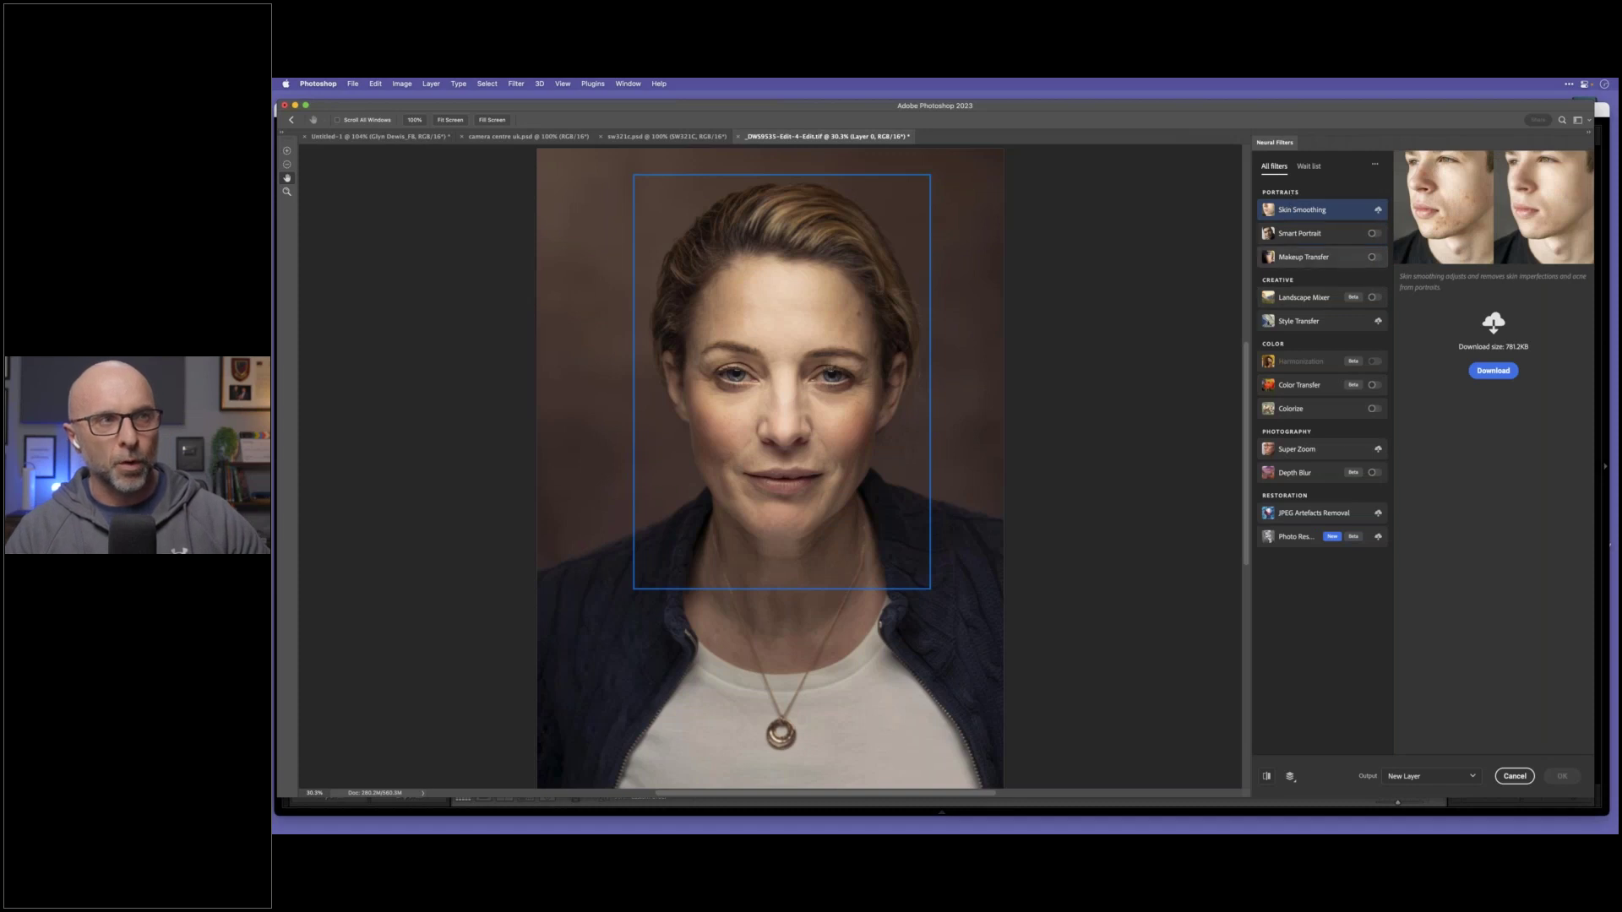
pyautogui.click(1372, 258)
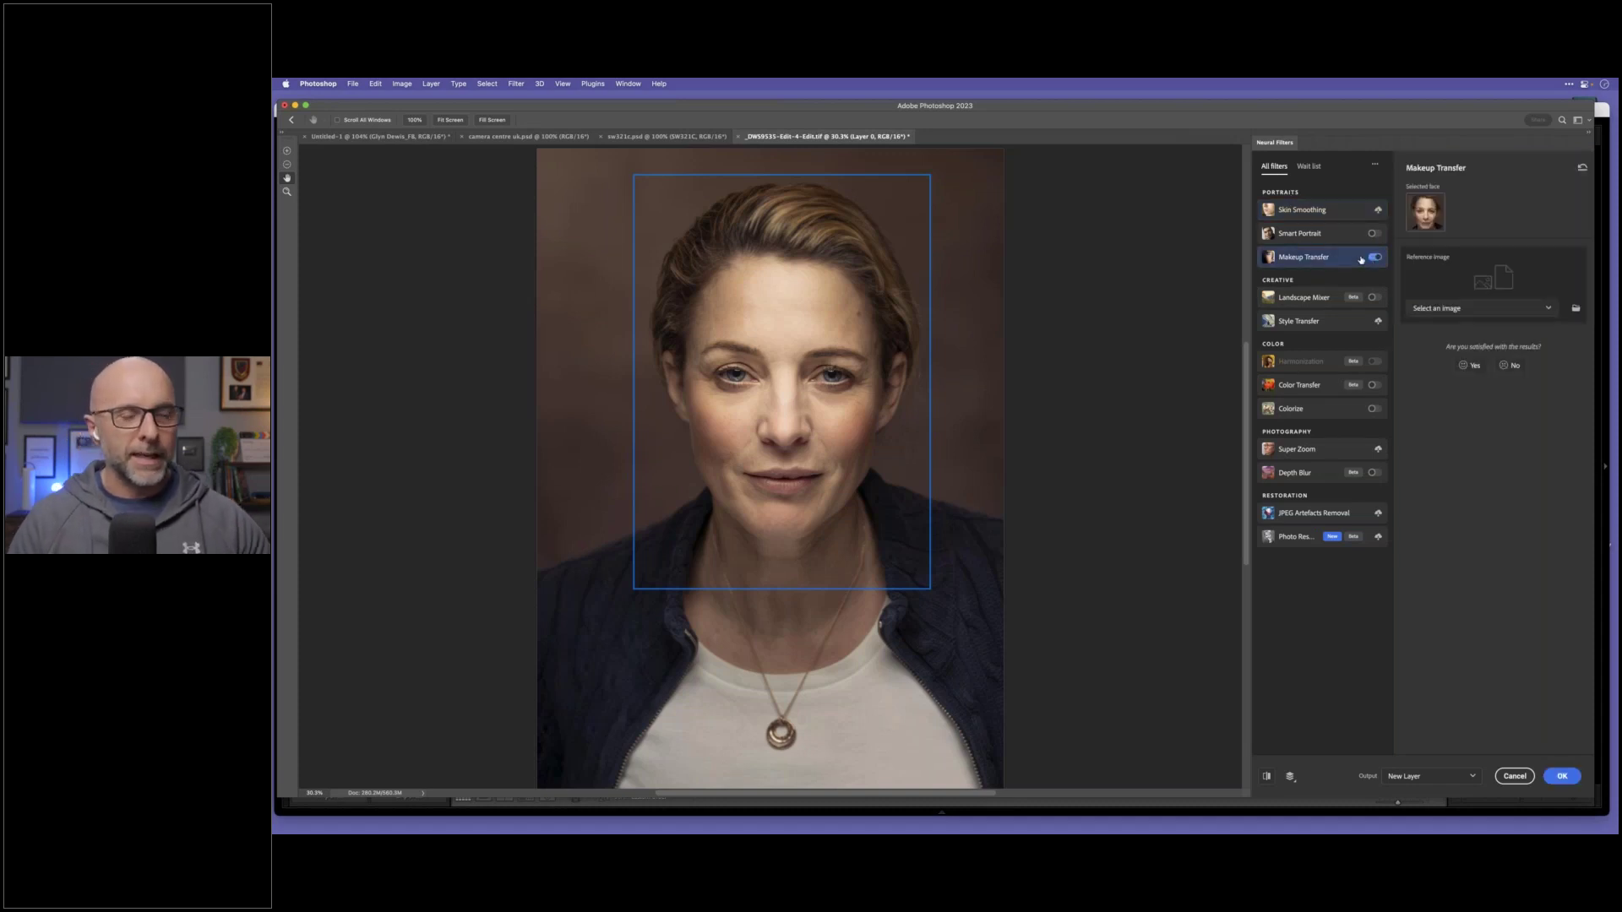
pyautogui.moveTo(1361, 259)
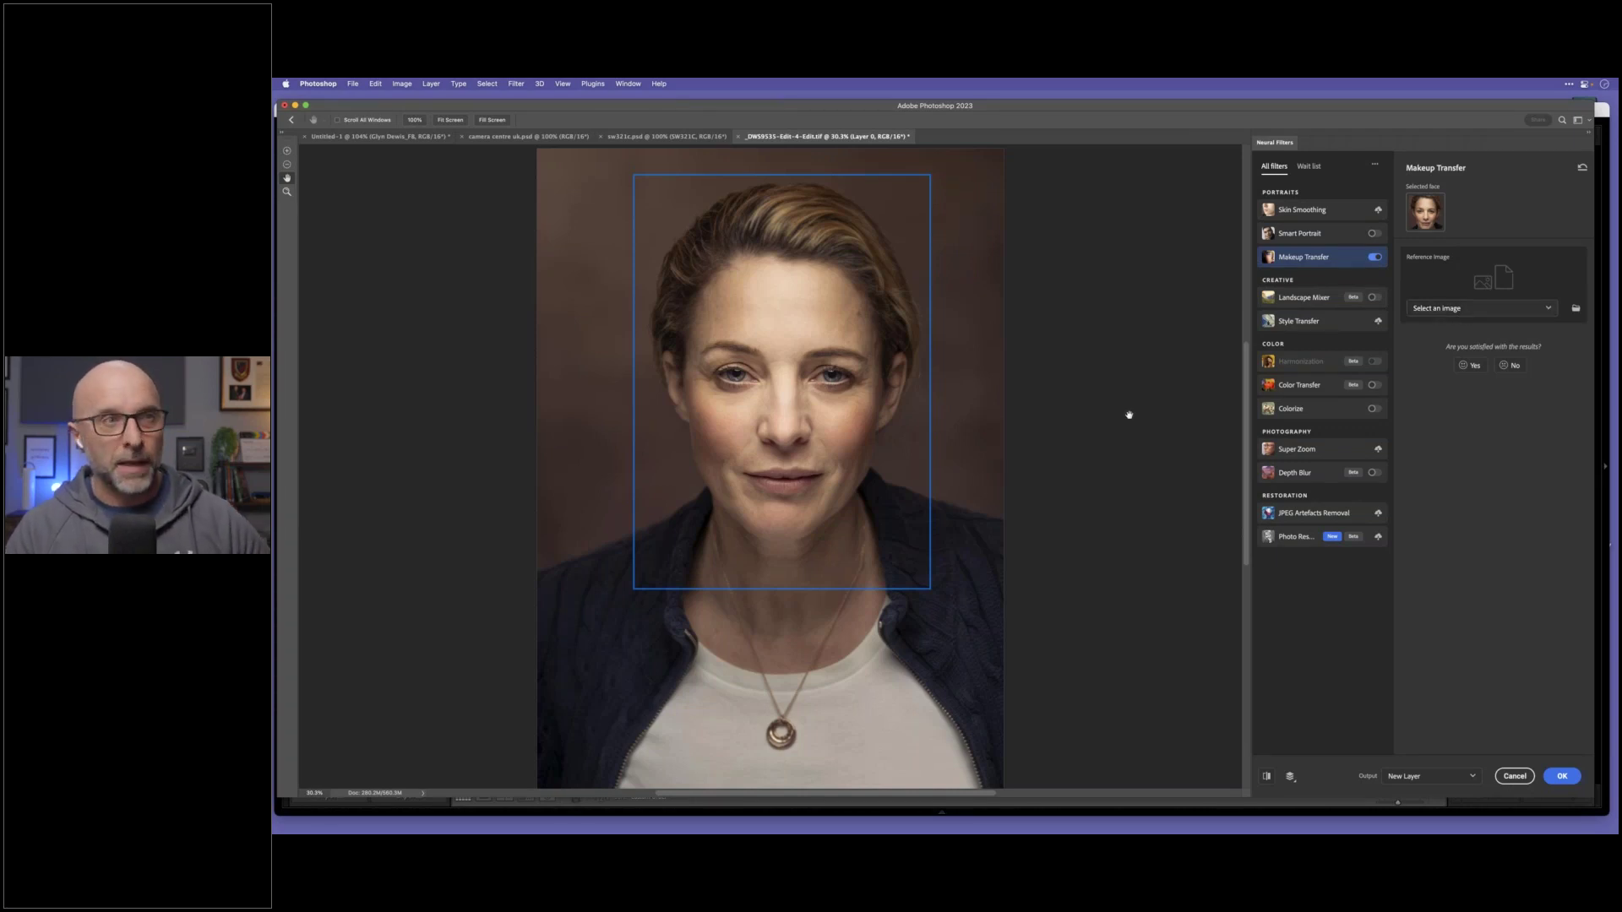
# Step: Load EWM-11.jpg from the make up folder as the makeup reference and compare the portrait with the filter off and on
pyautogui.click(1451, 305)
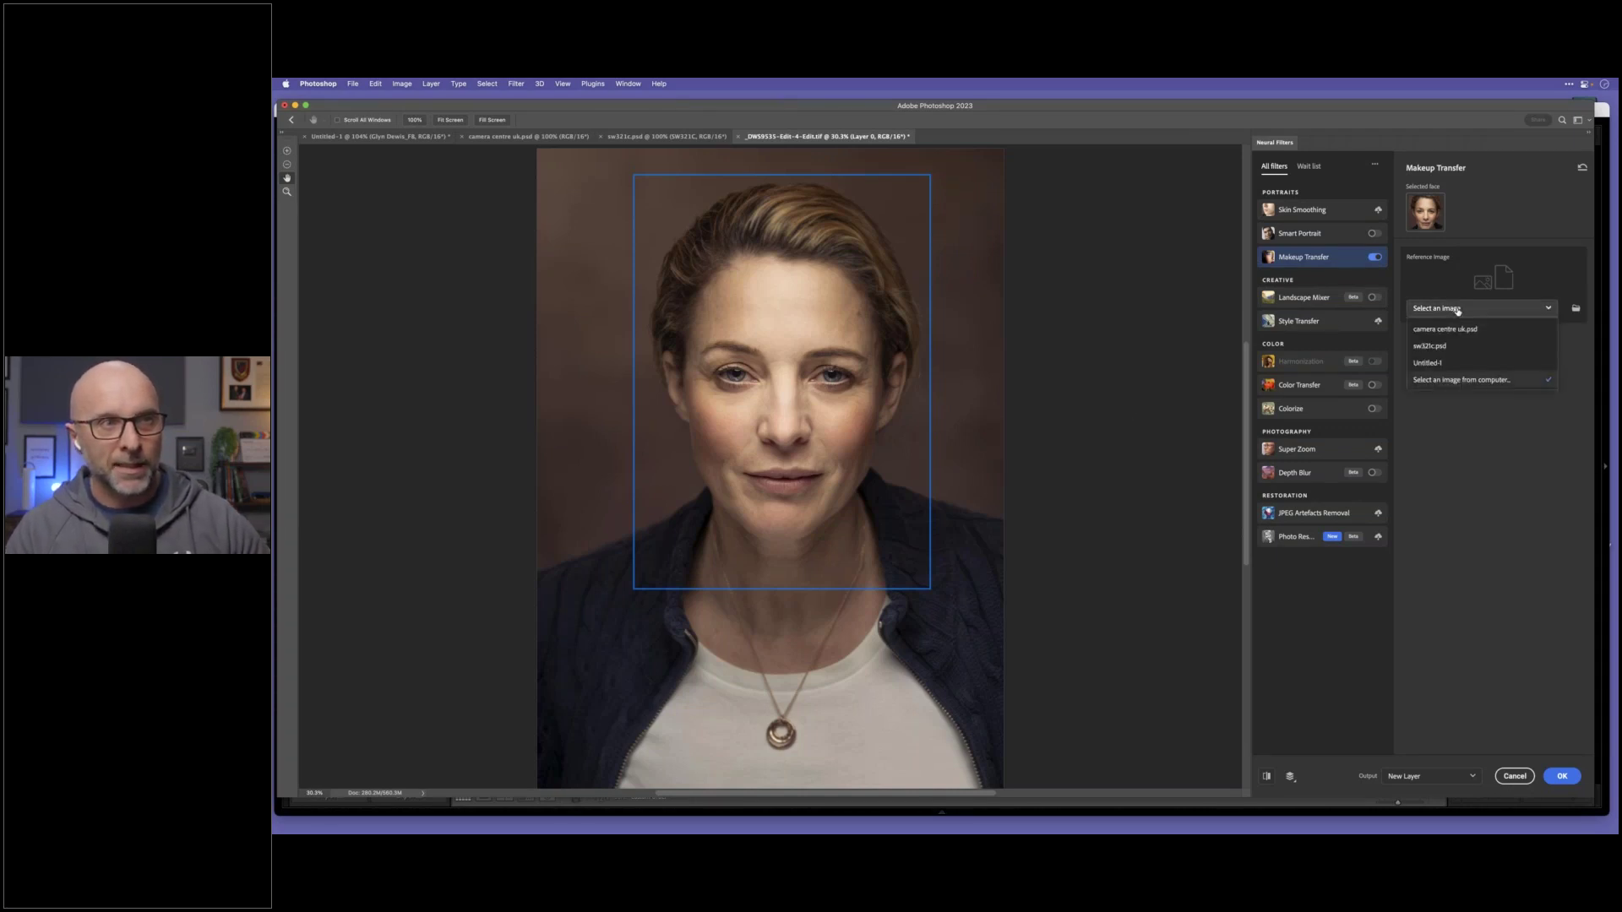
pyautogui.click(1455, 382)
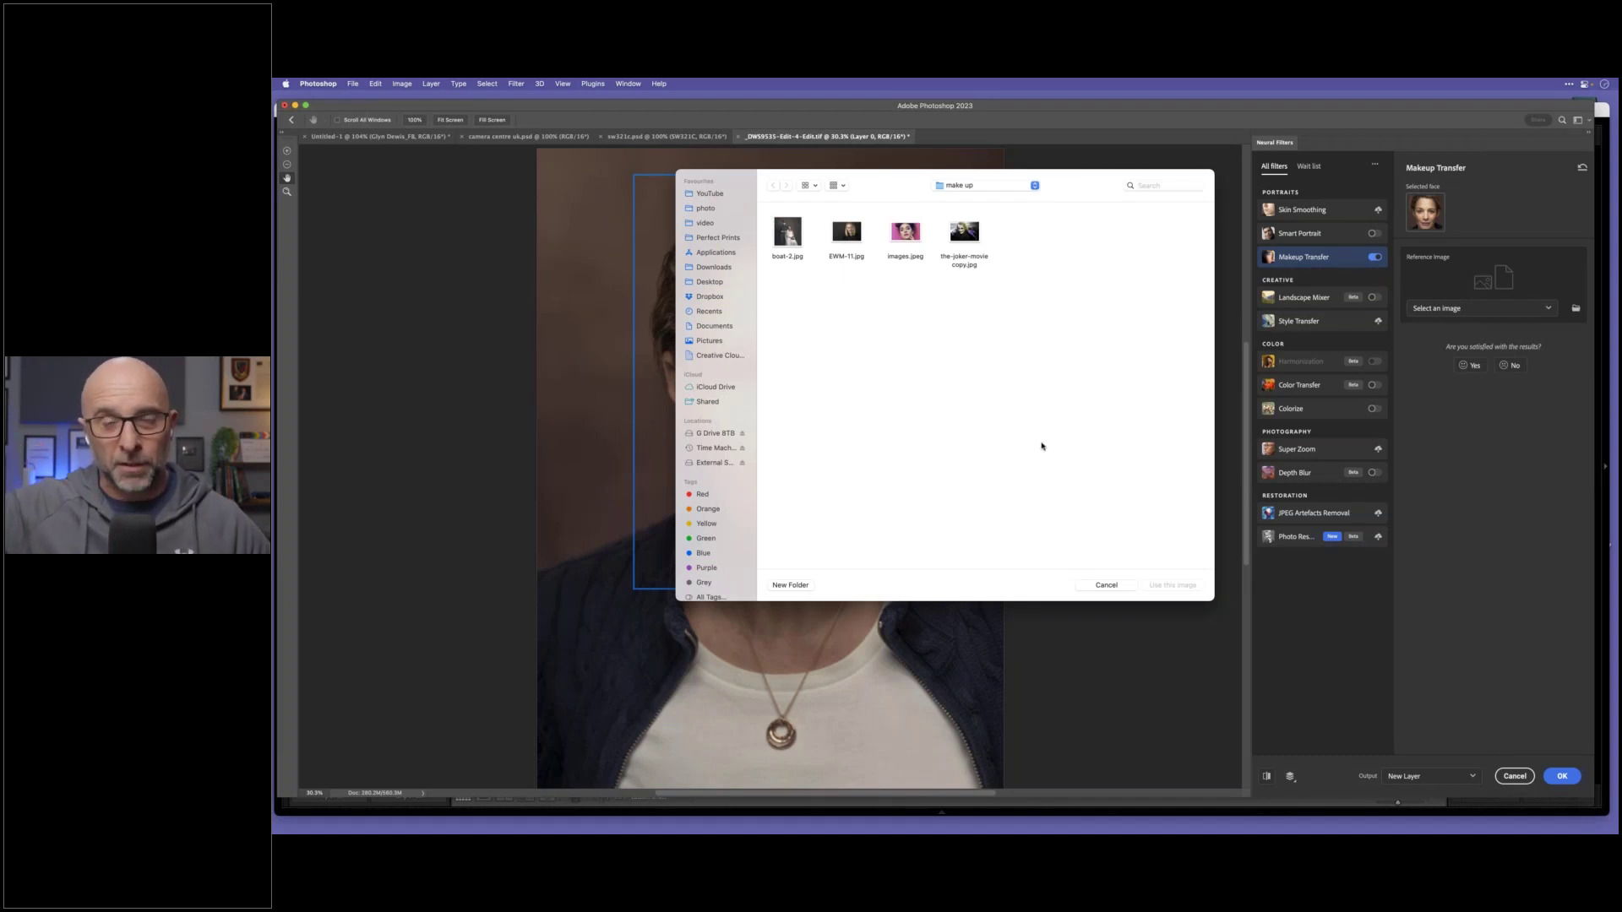
pyautogui.click(848, 232)
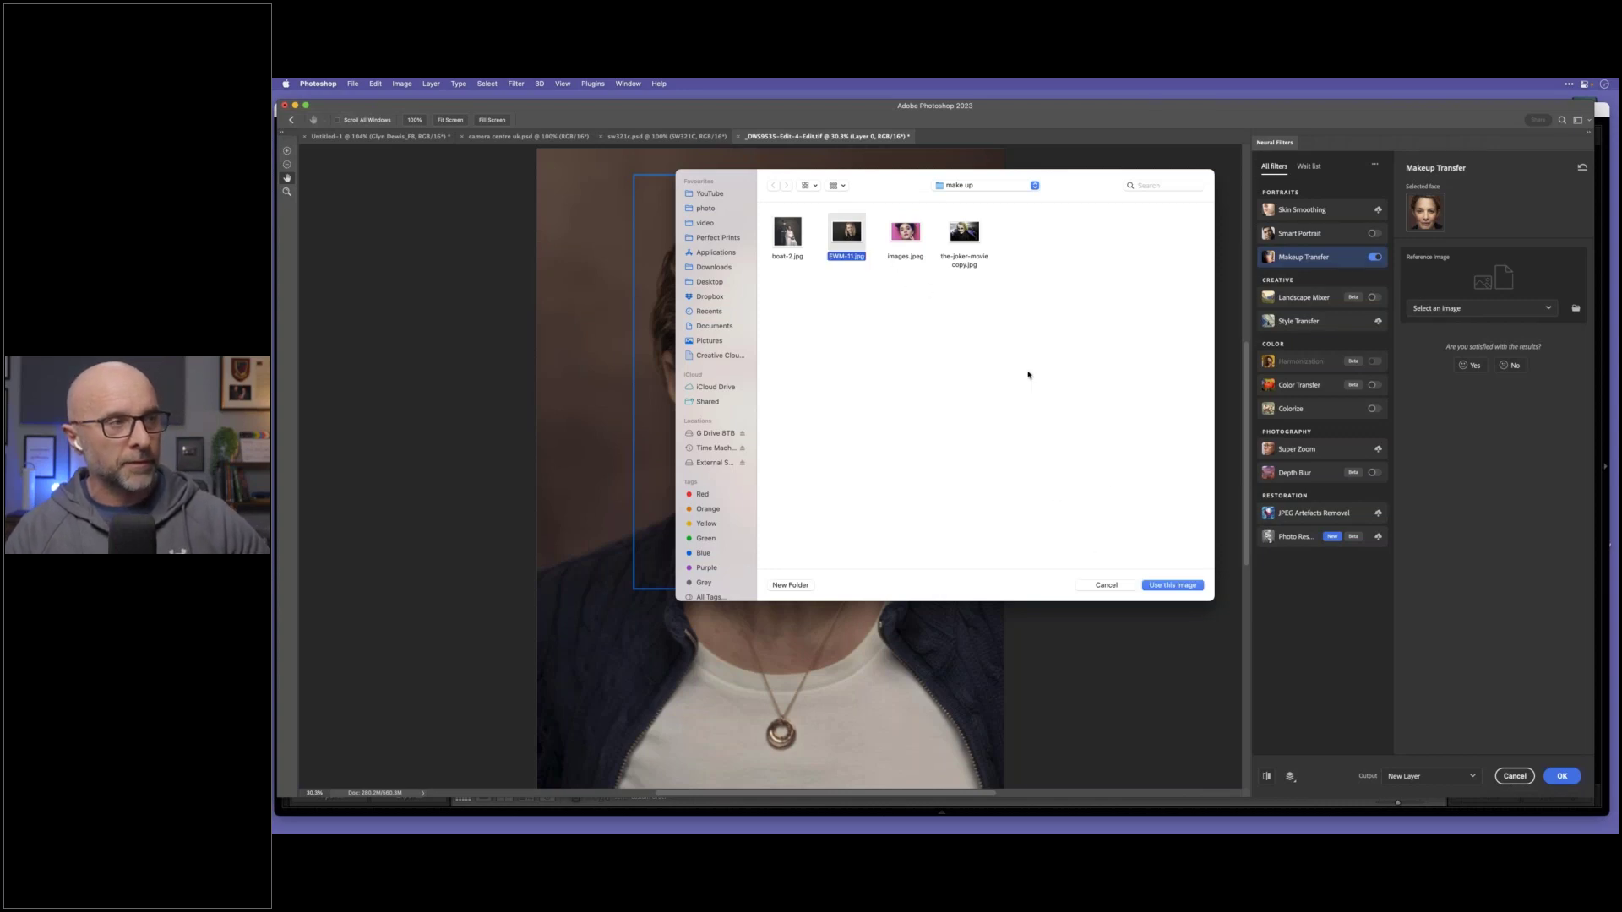
pyautogui.click(1174, 585)
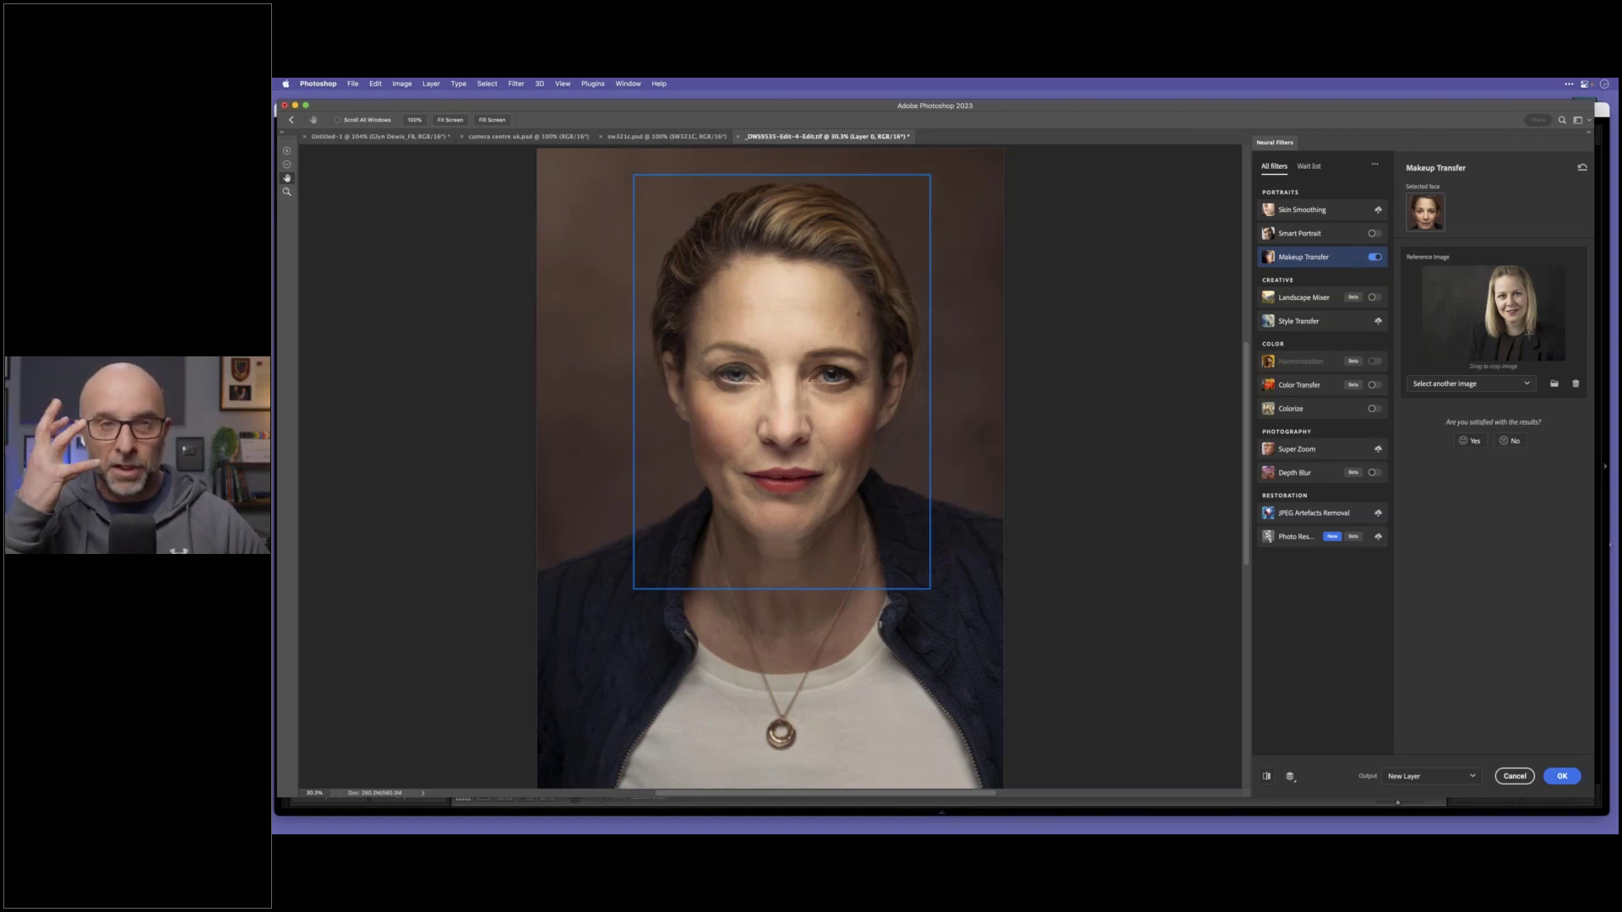
pyautogui.click(1374, 258)
pyautogui.click(1374, 259)
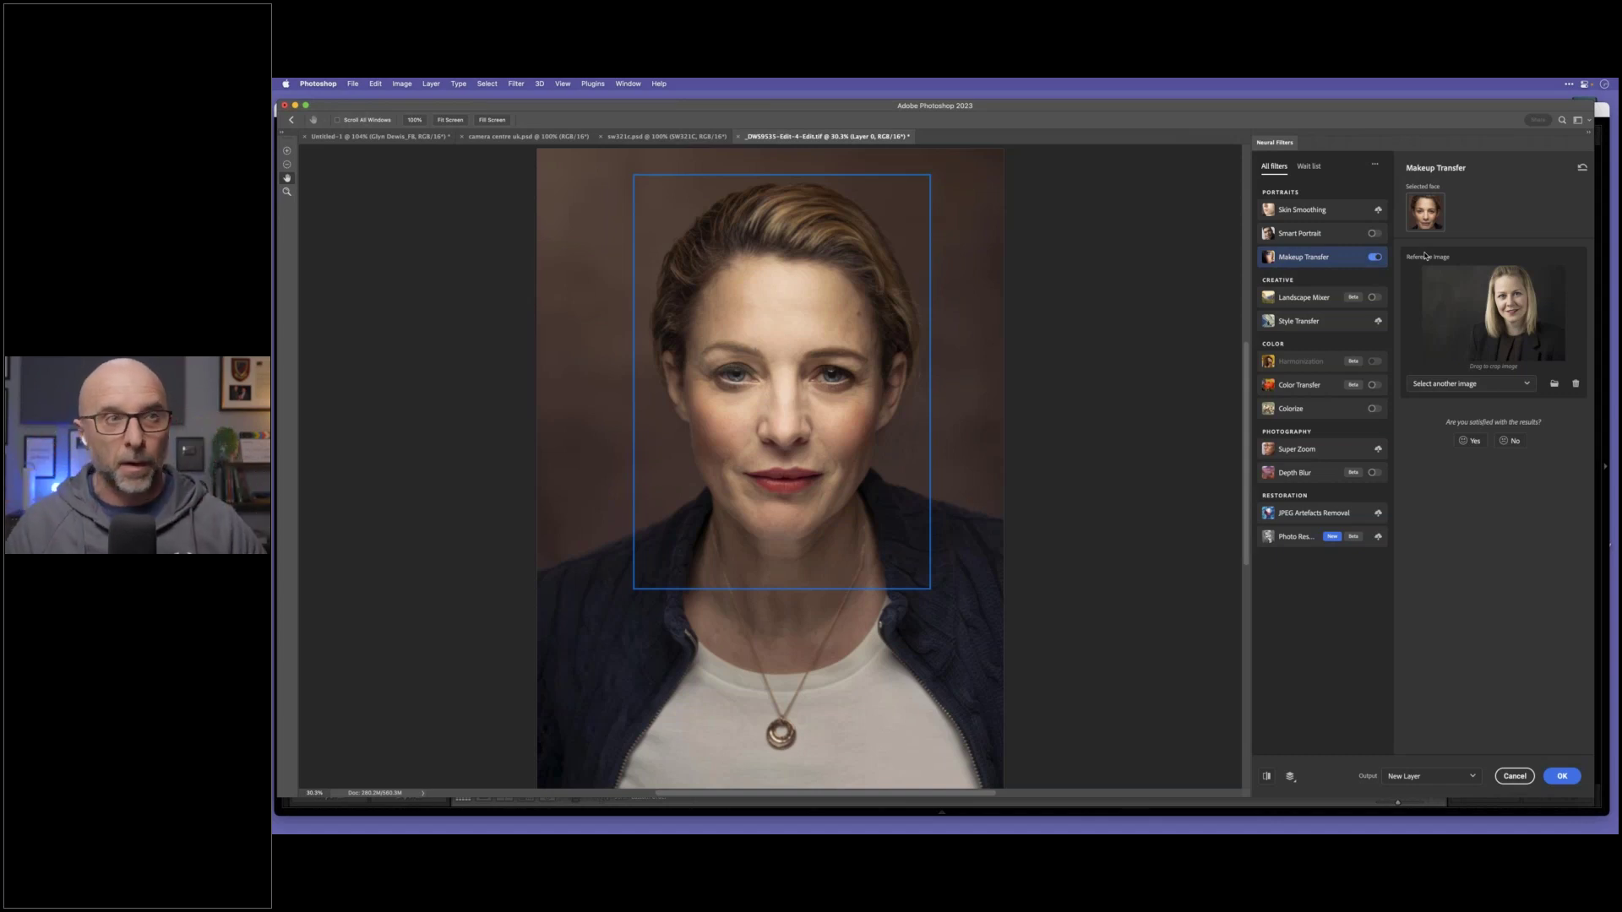
# Step: Replace the makeup reference with the couple photo from the make up folder, cropped to the woman's face
pyautogui.click(1454, 386)
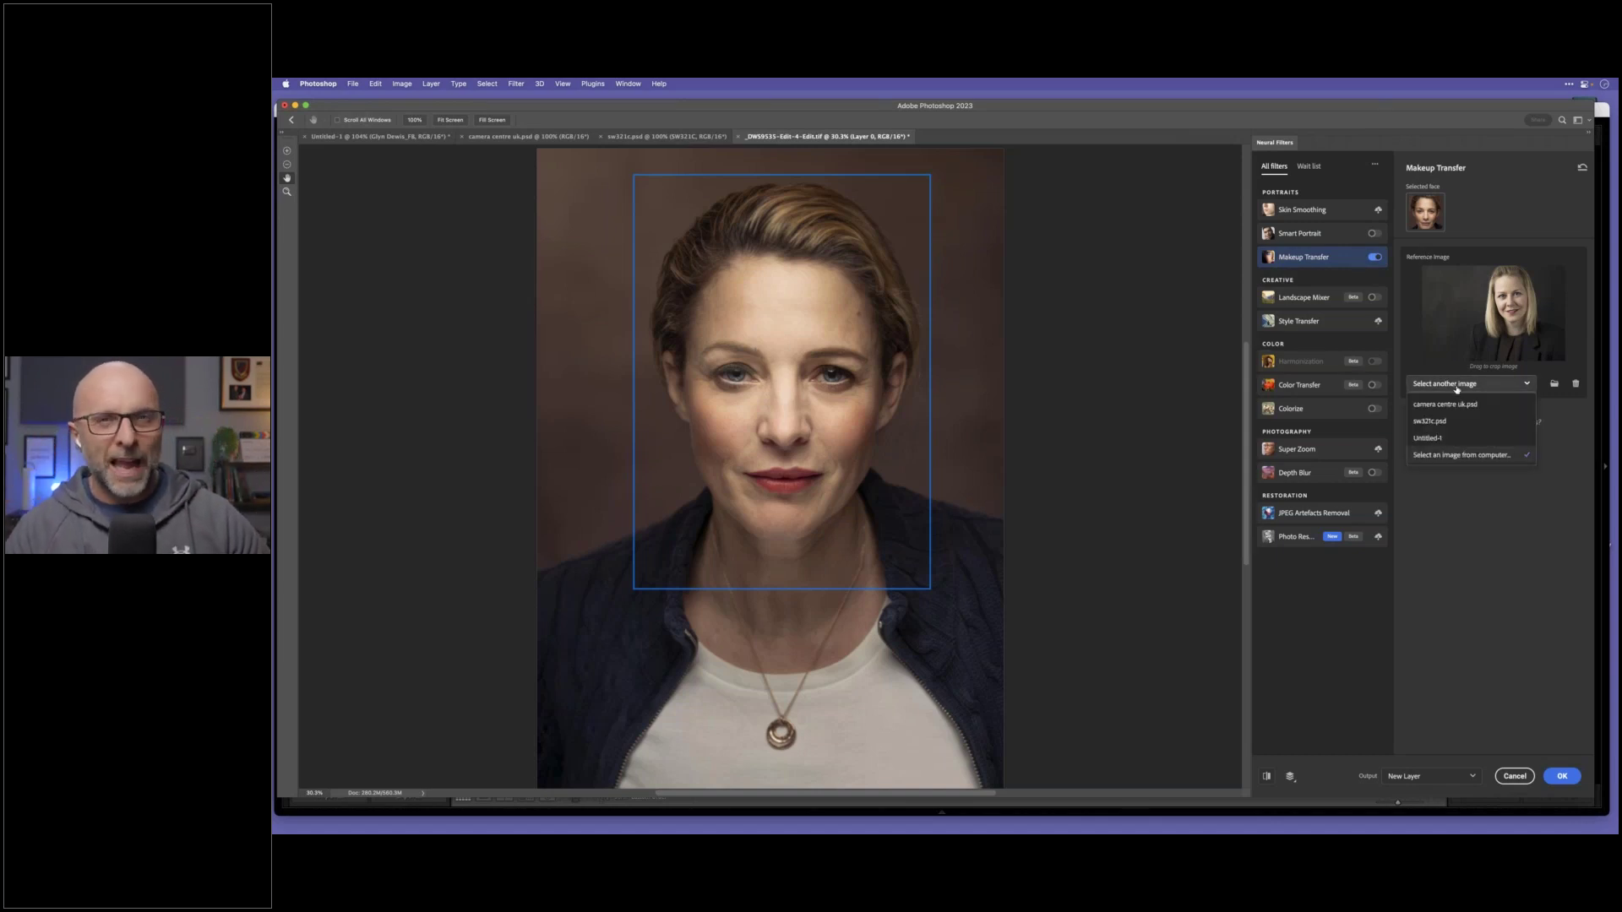
pyautogui.click(1453, 461)
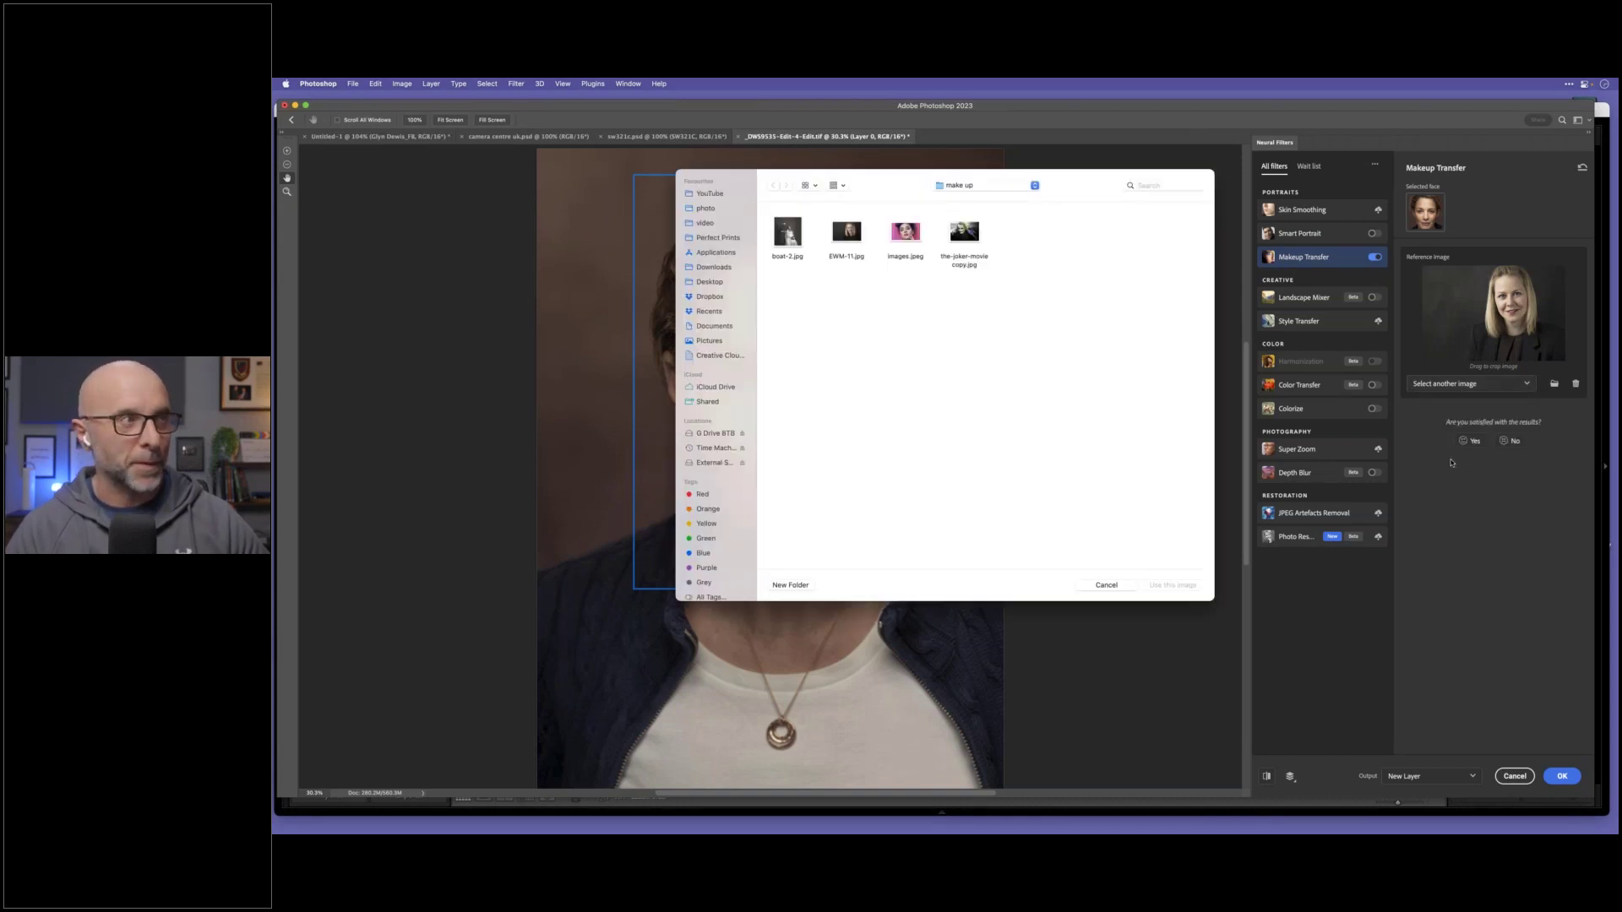
pyautogui.click(790, 238)
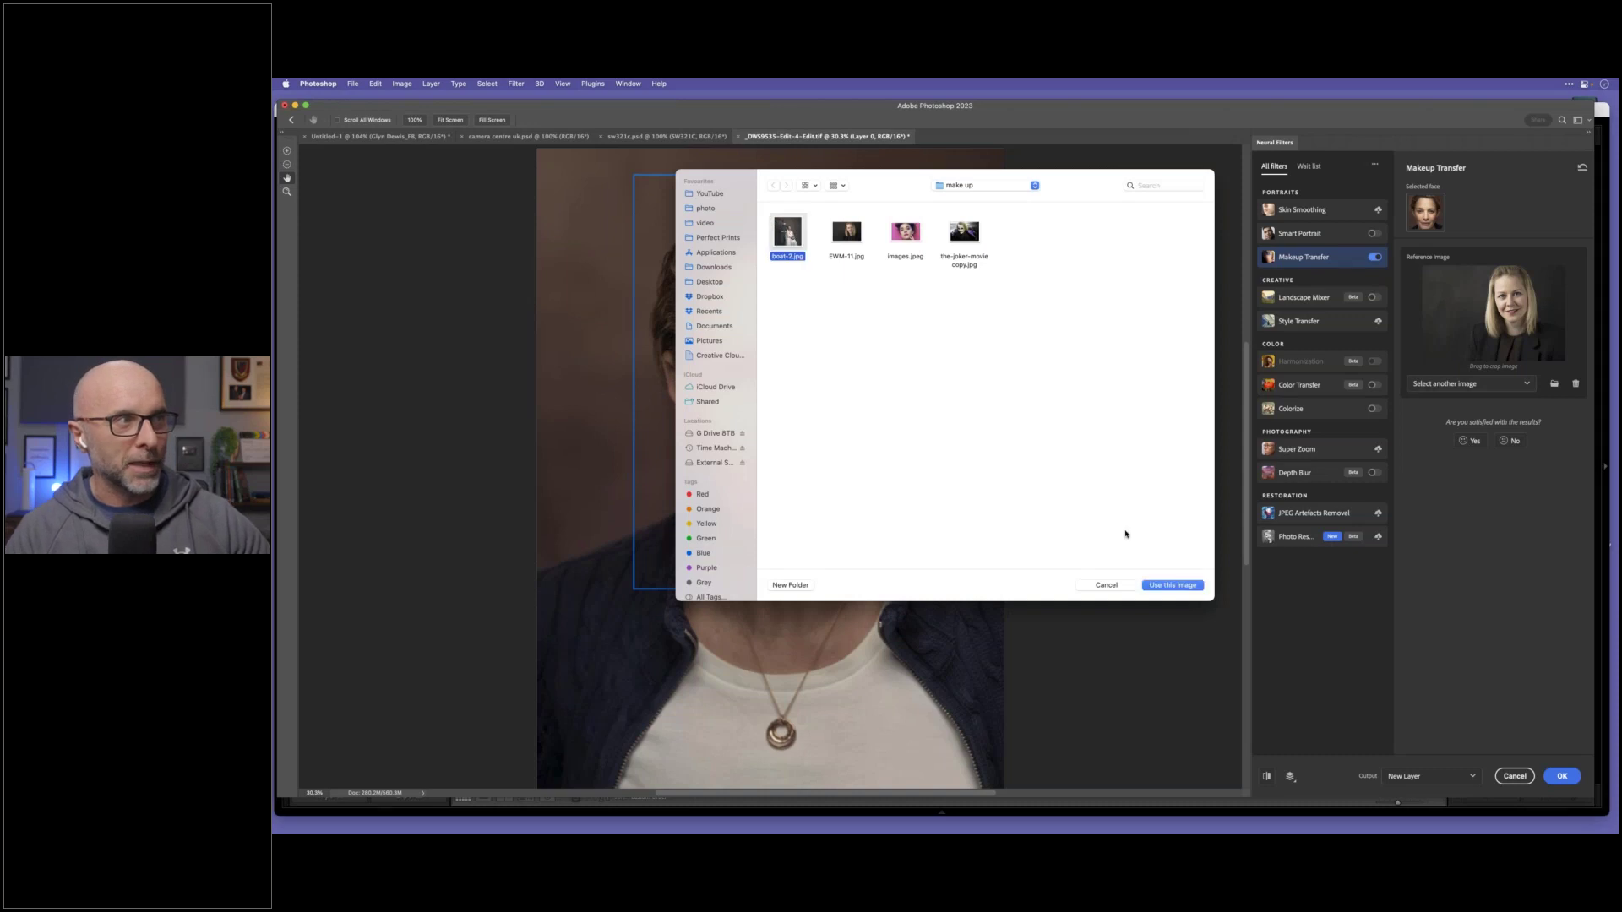
pyautogui.click(1166, 586)
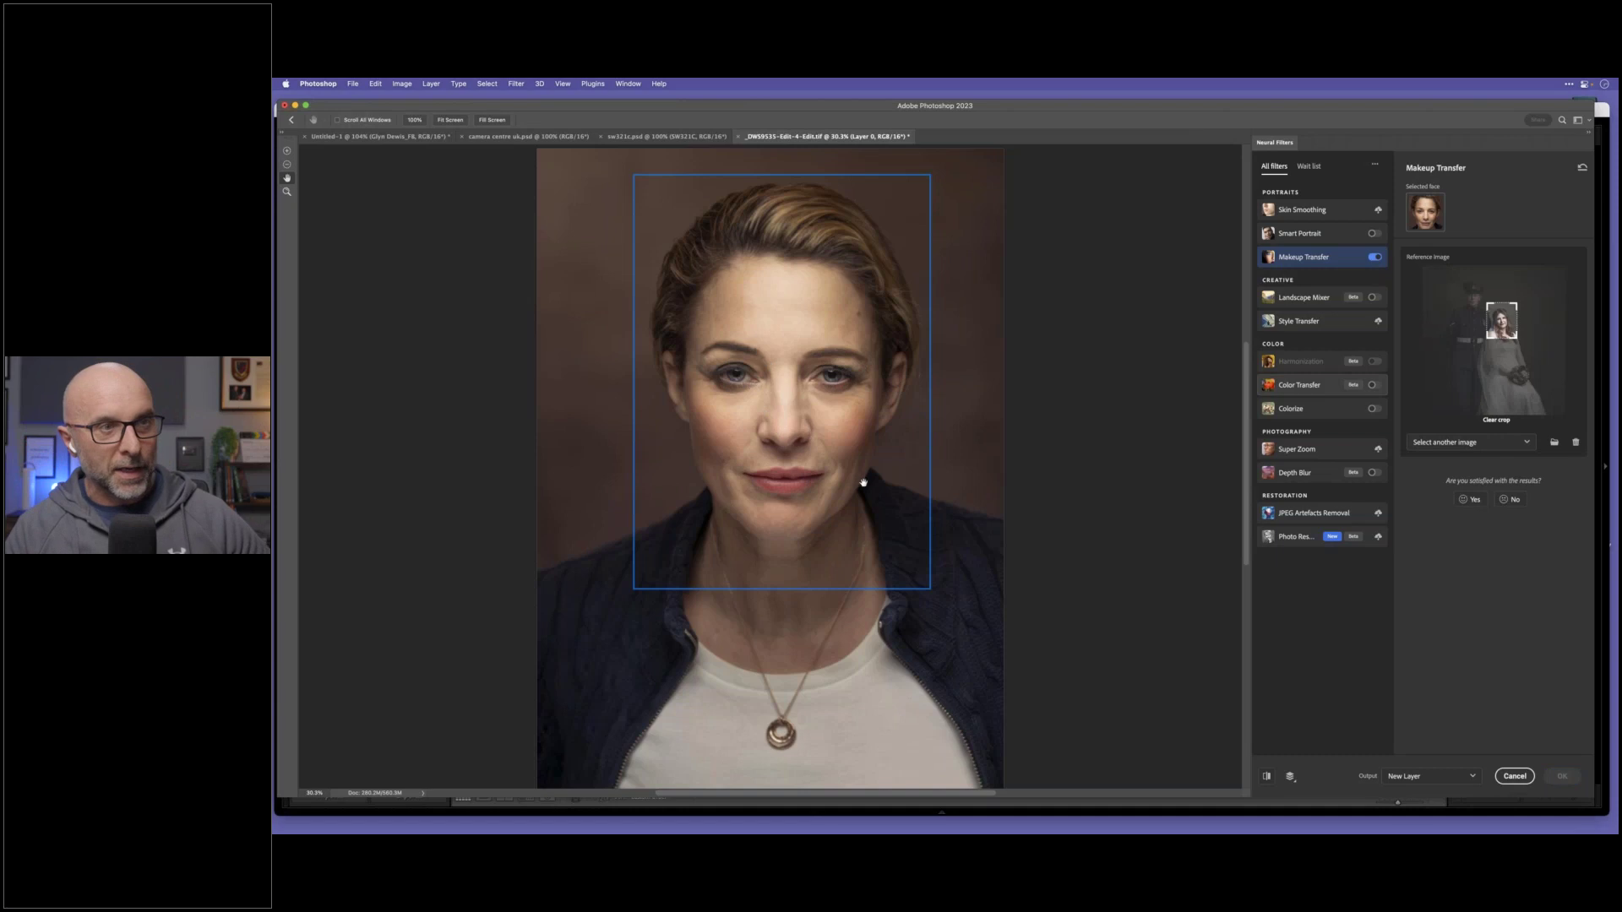
# Step: Replace the makeup reference with images.jpeg from the make up folder to preview its colourful makeup on the portrait
pyautogui.click(1458, 445)
pyautogui.click(1439, 517)
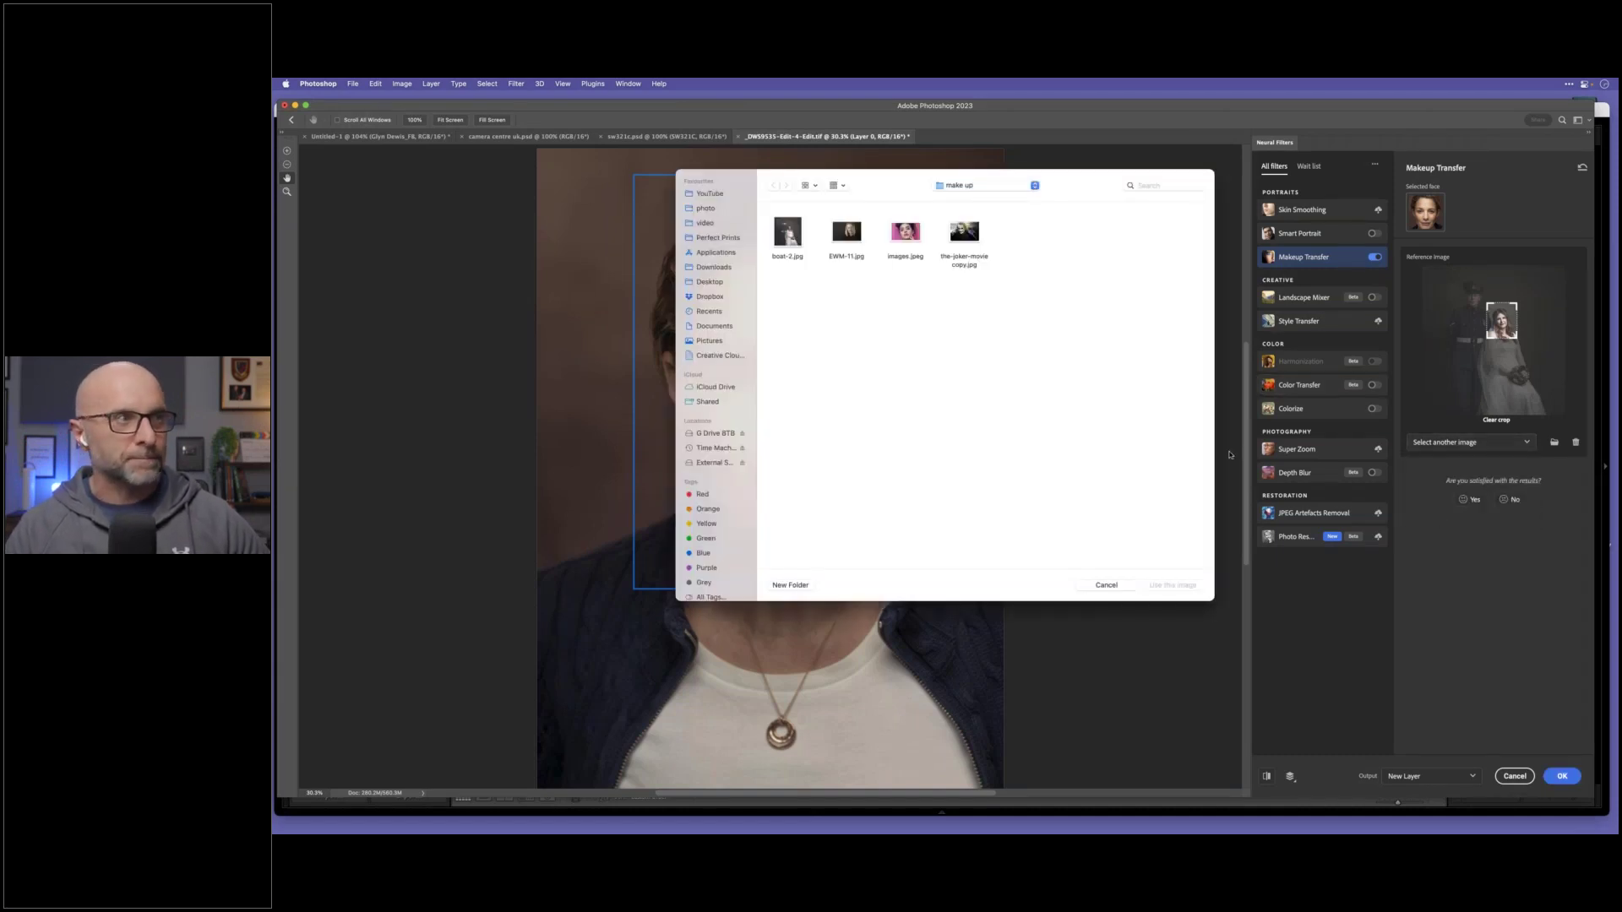
pyautogui.click(904, 237)
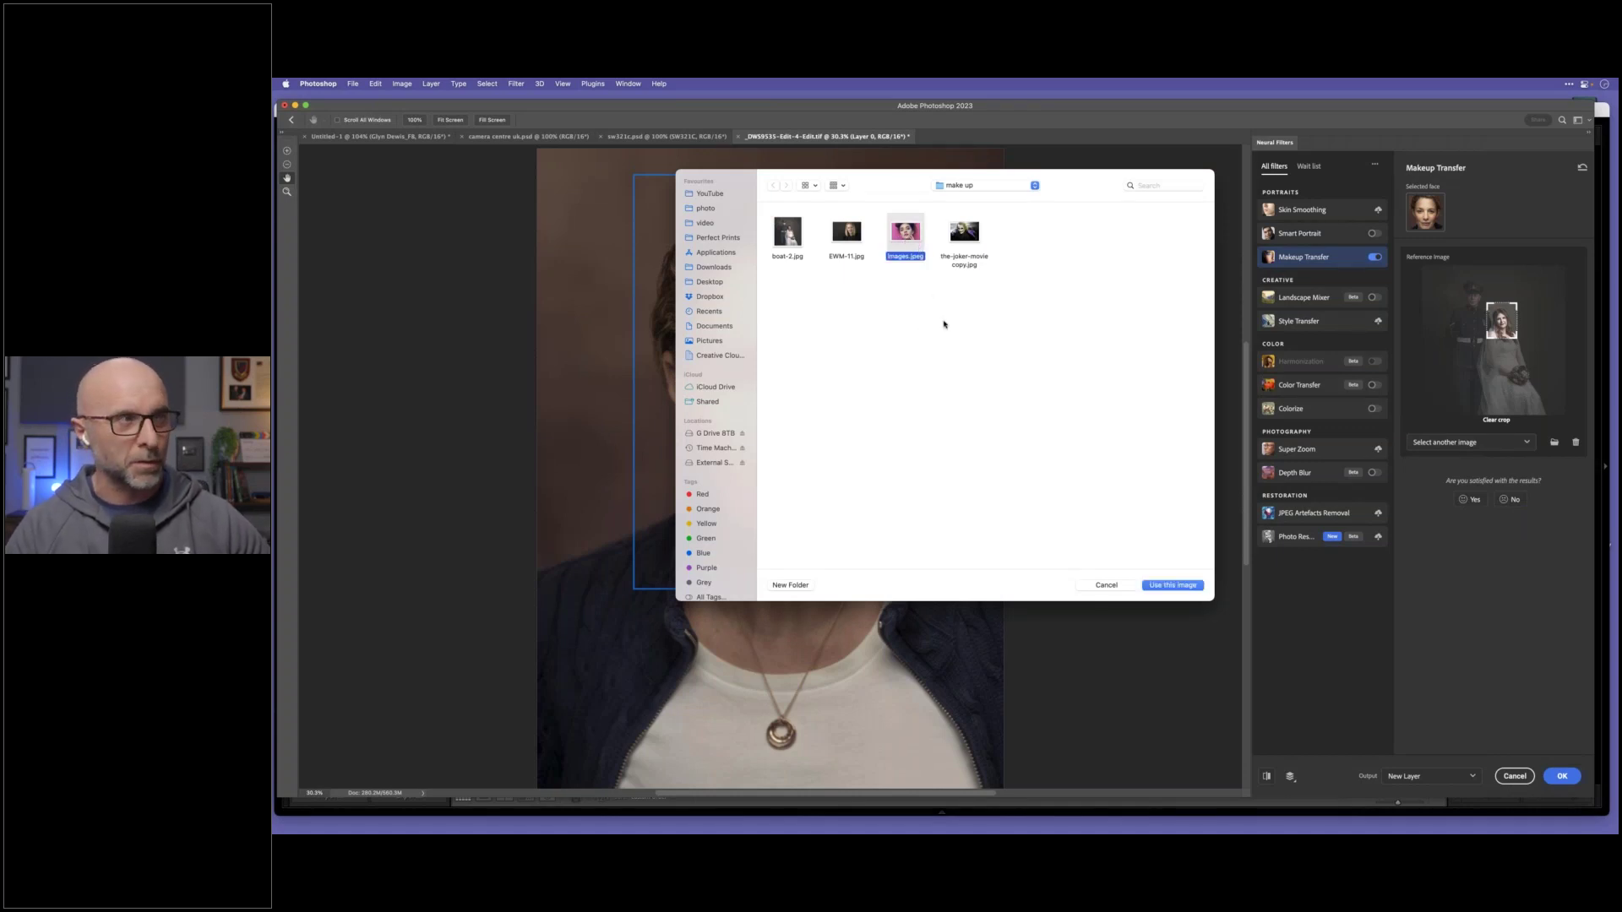
pyautogui.click(1169, 586)
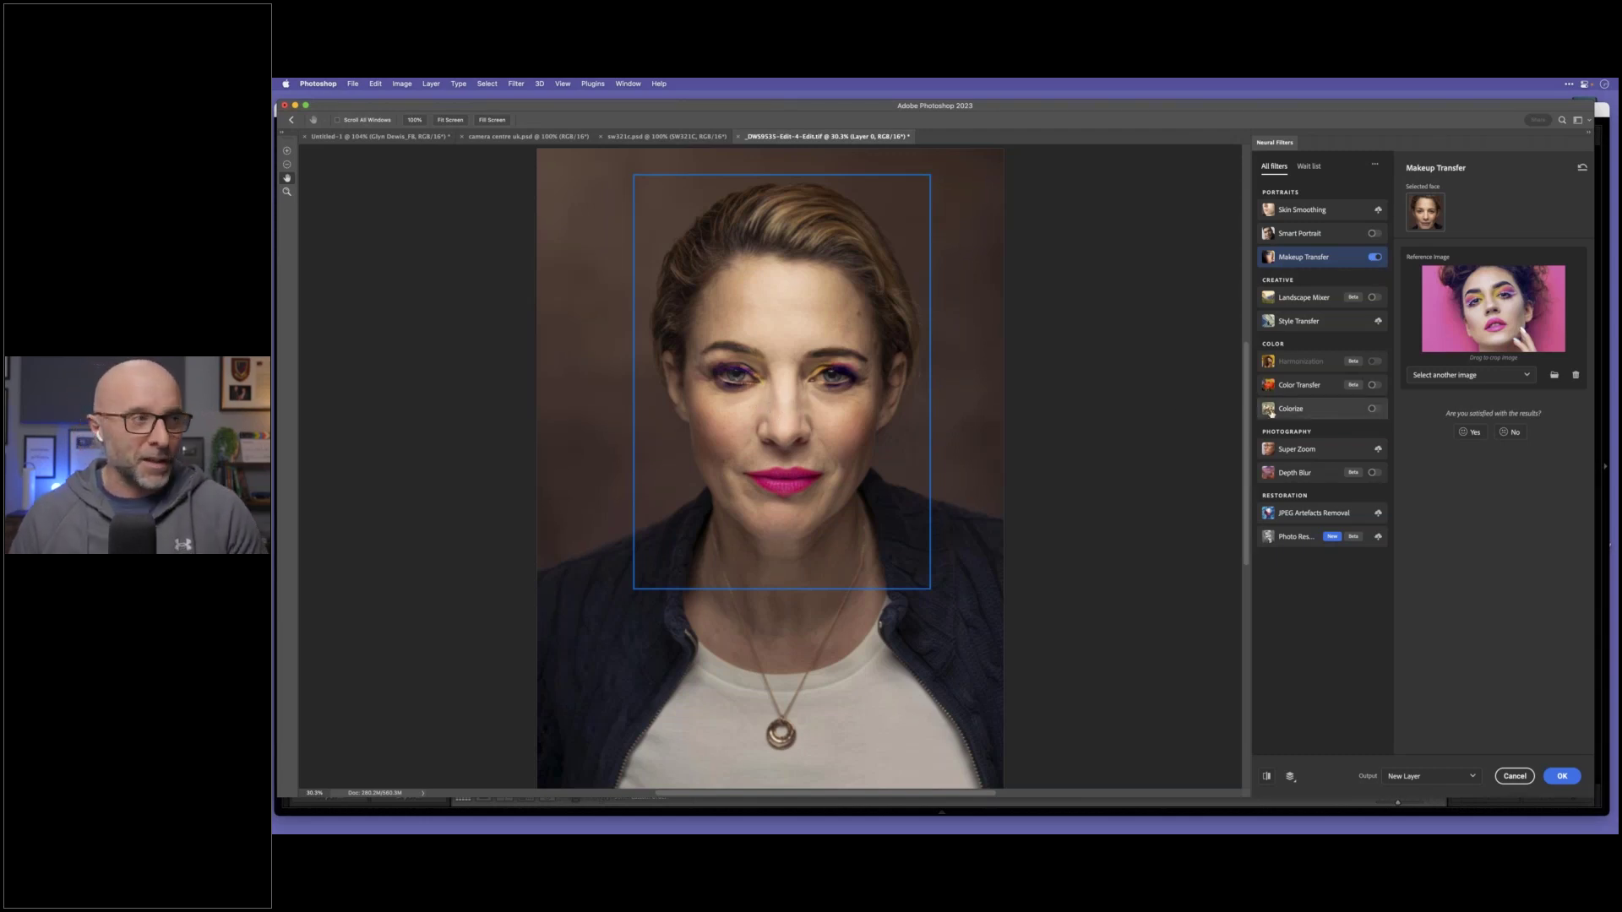
pyautogui.moveTo(1271, 412)
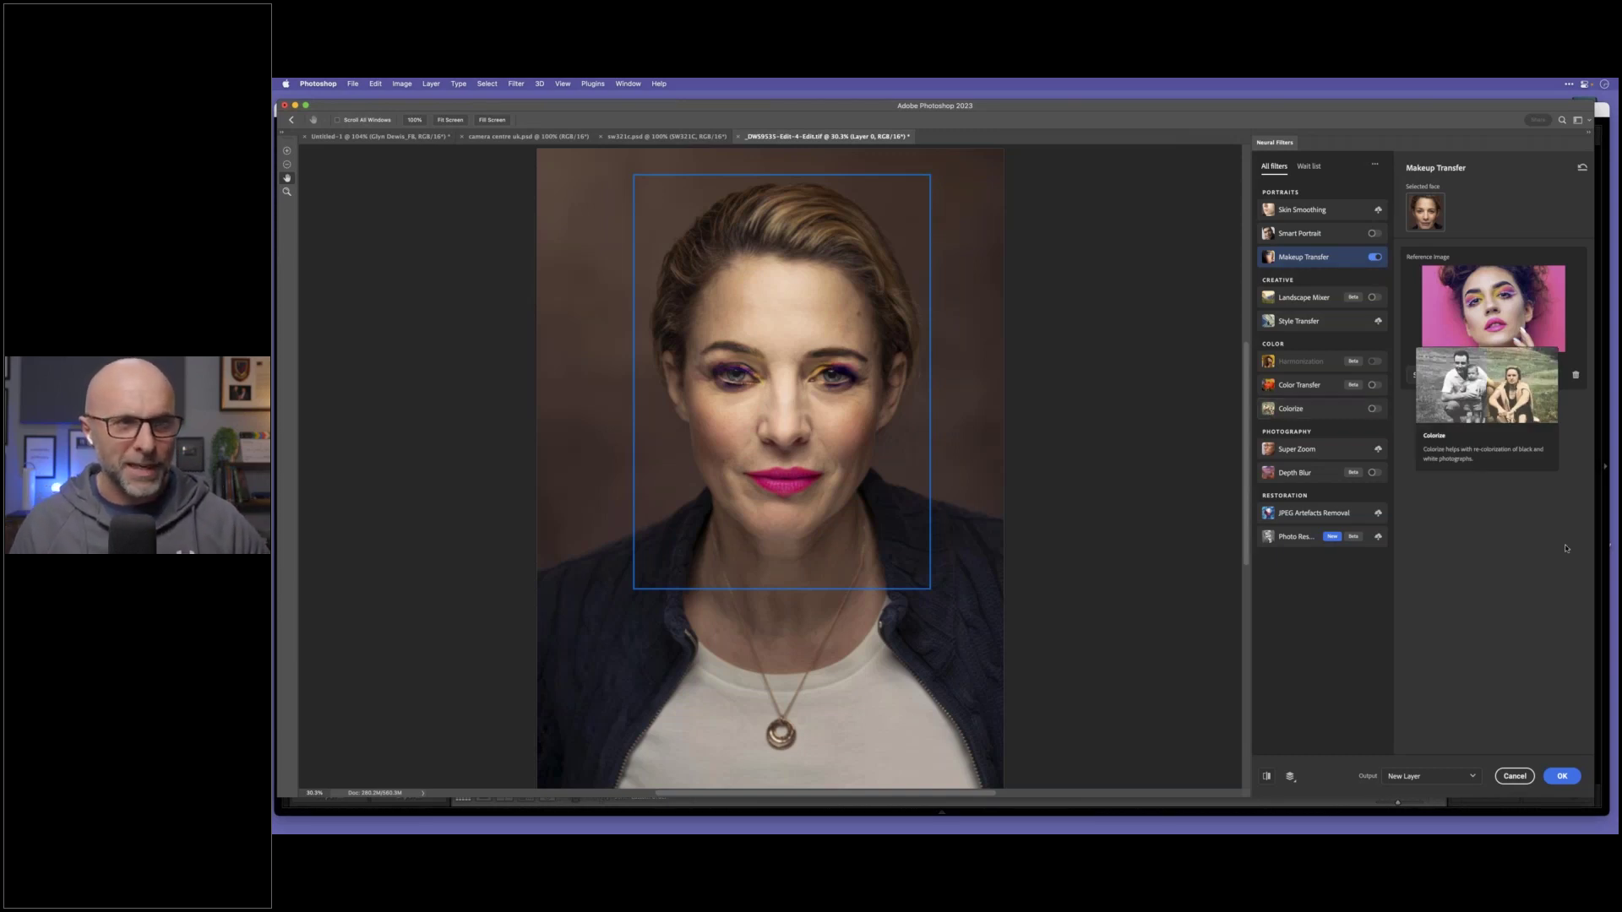
# Step: Replace the makeup reference with the Joker movie image from the make up folder and leave Neural Filters without applying
pyautogui.click(1445, 375)
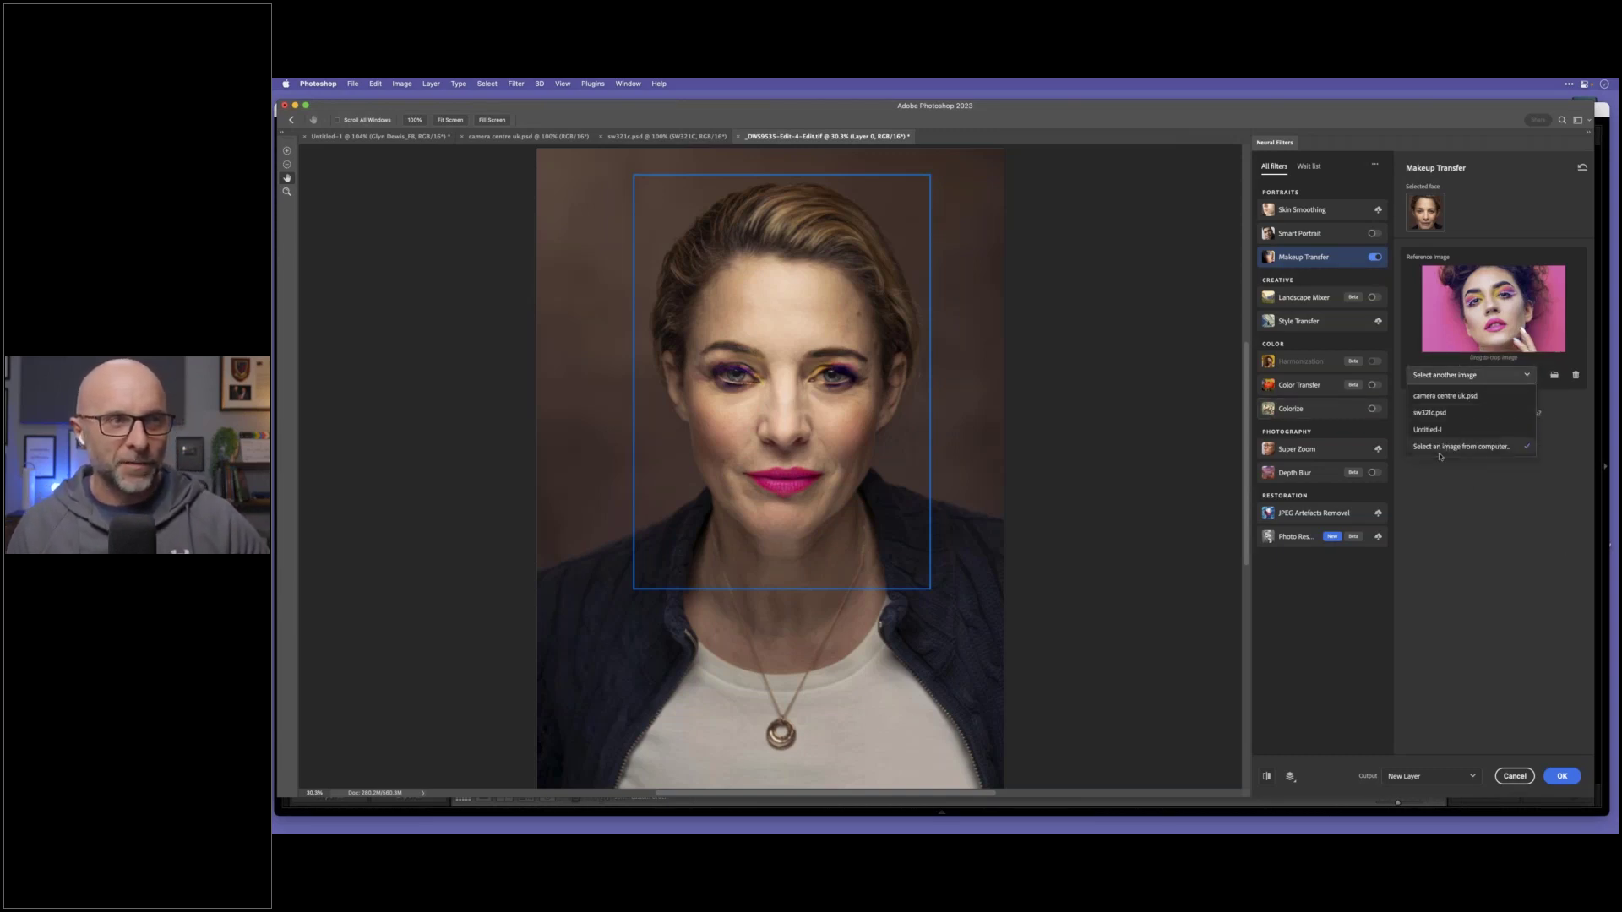
pyautogui.click(1441, 447)
pyautogui.click(962, 234)
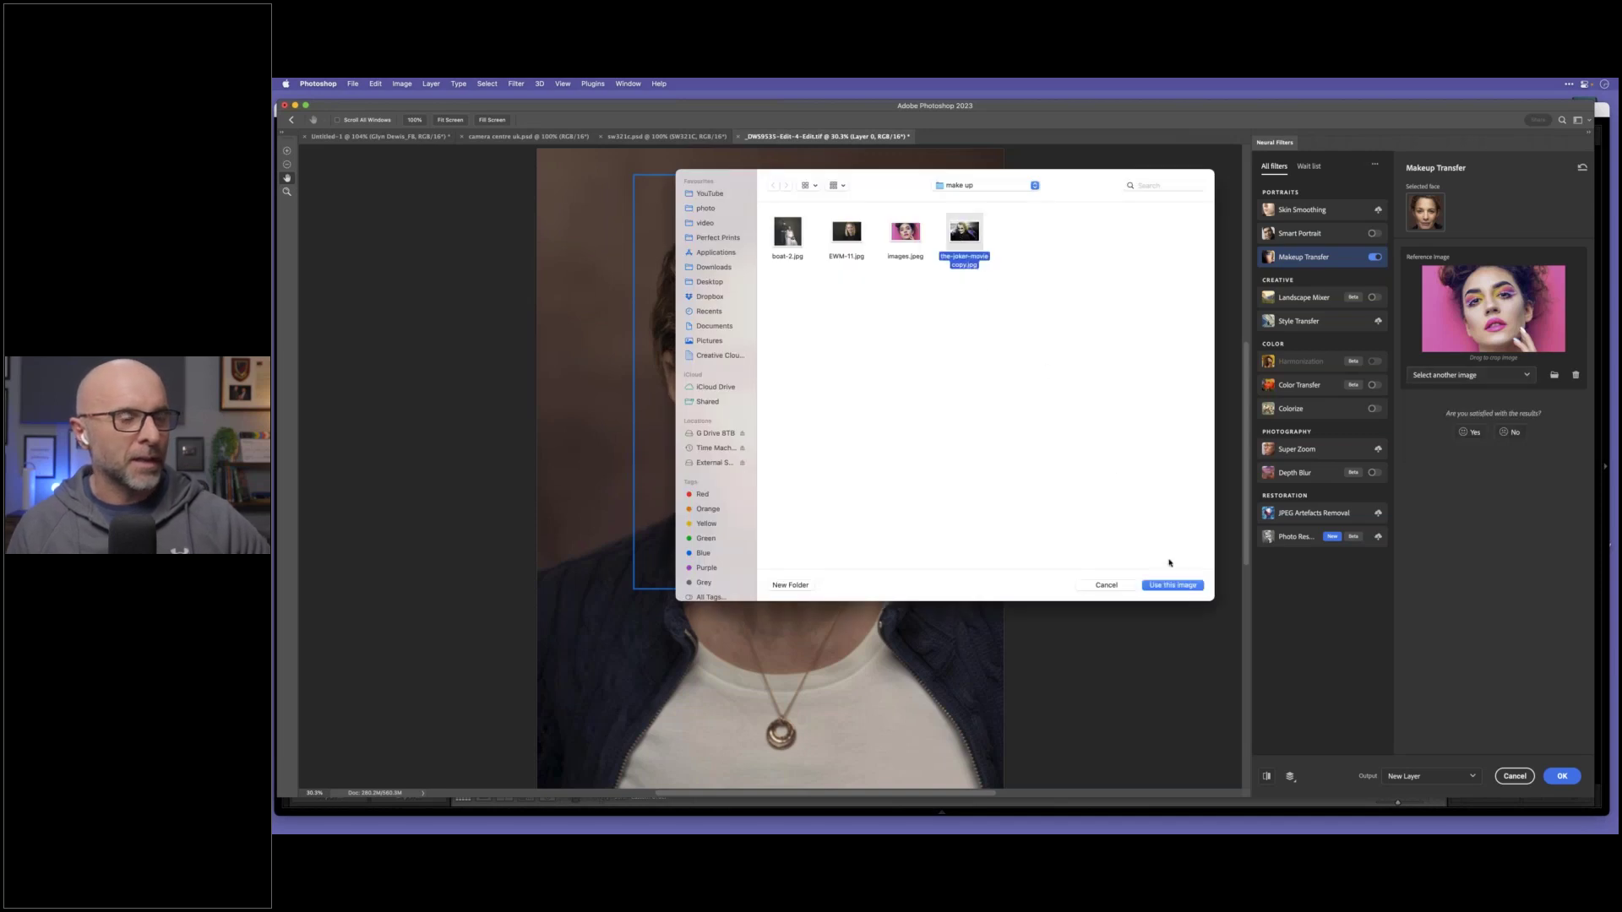
pyautogui.click(1171, 586)
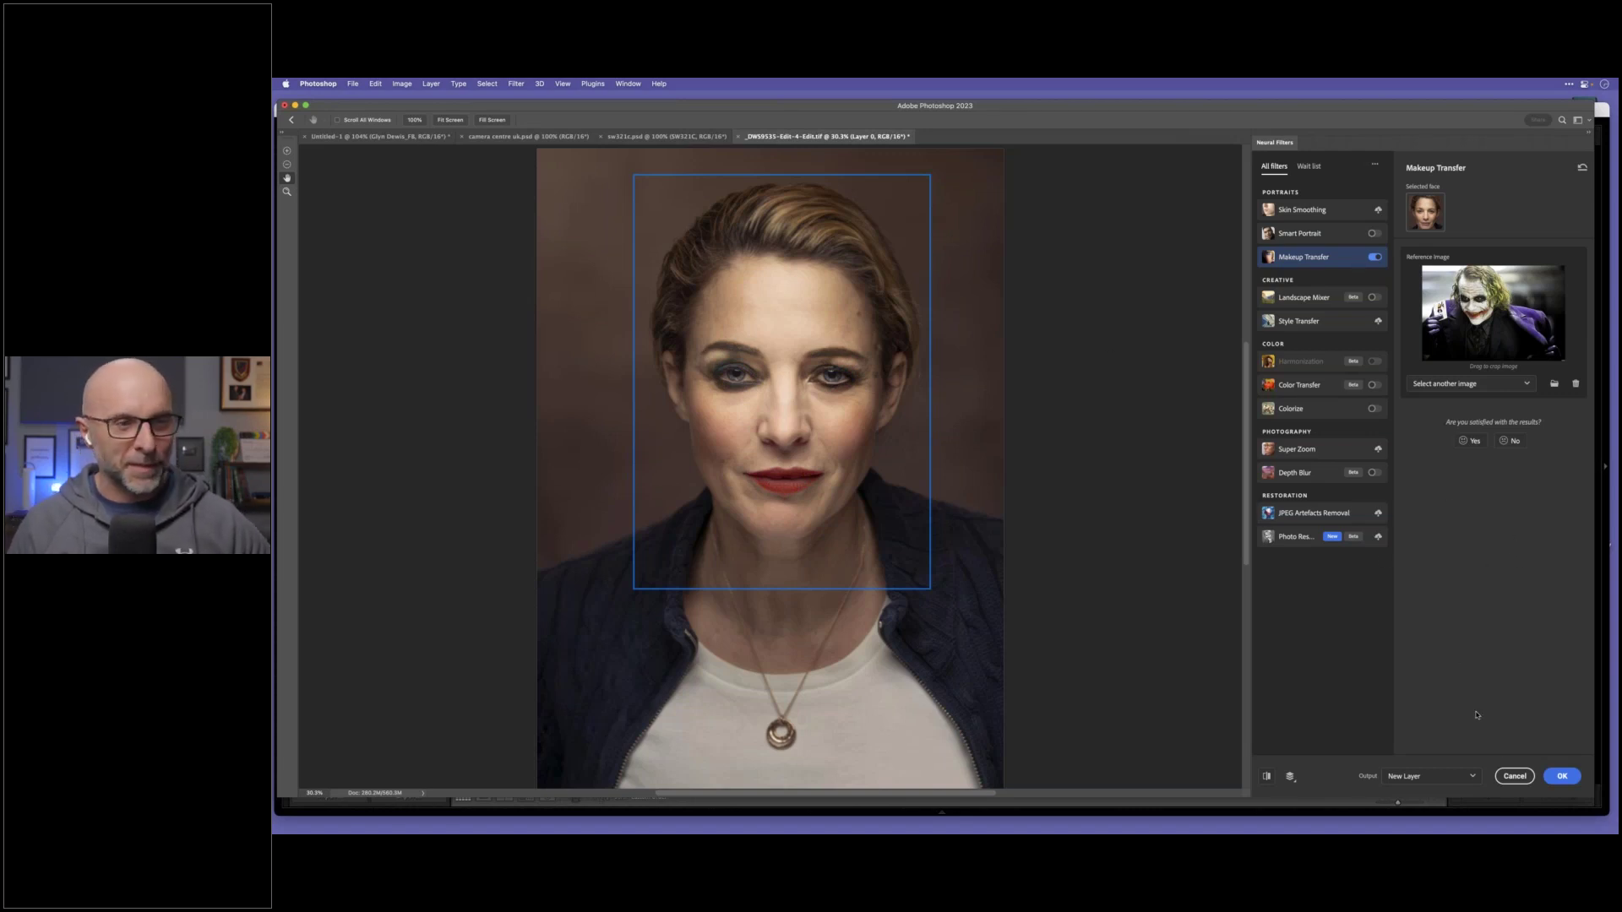
pyautogui.click(1514, 777)
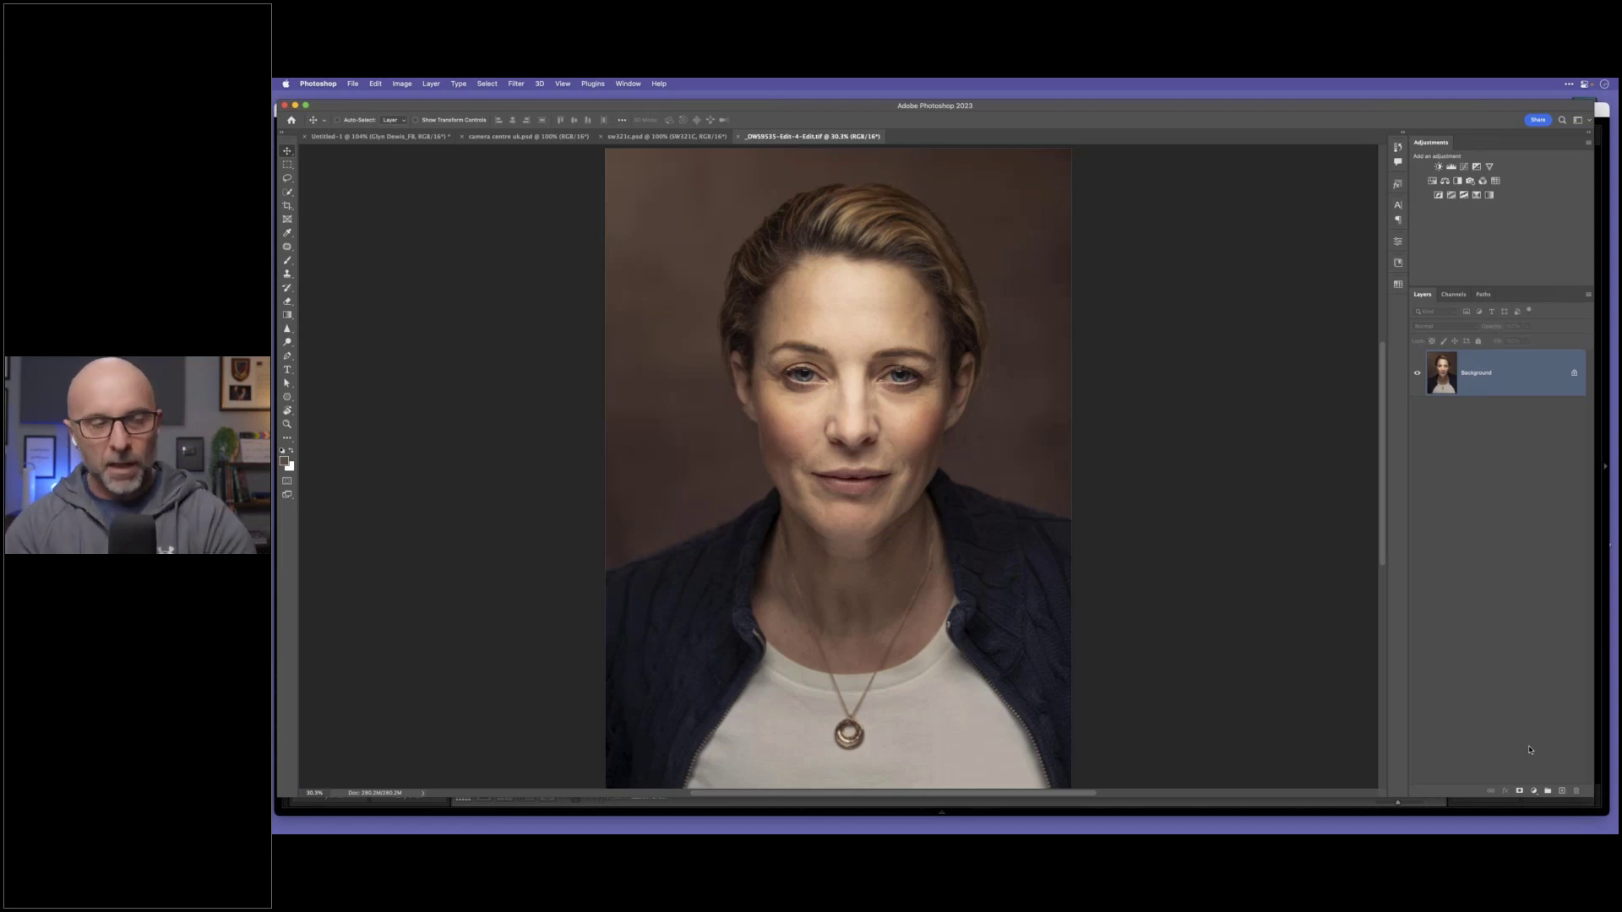
# Step: Switch to Lightroom Classic and view the finished edit of the seated man enlarged, returning to the thumbnail grid
pyautogui.press('super+Tab')
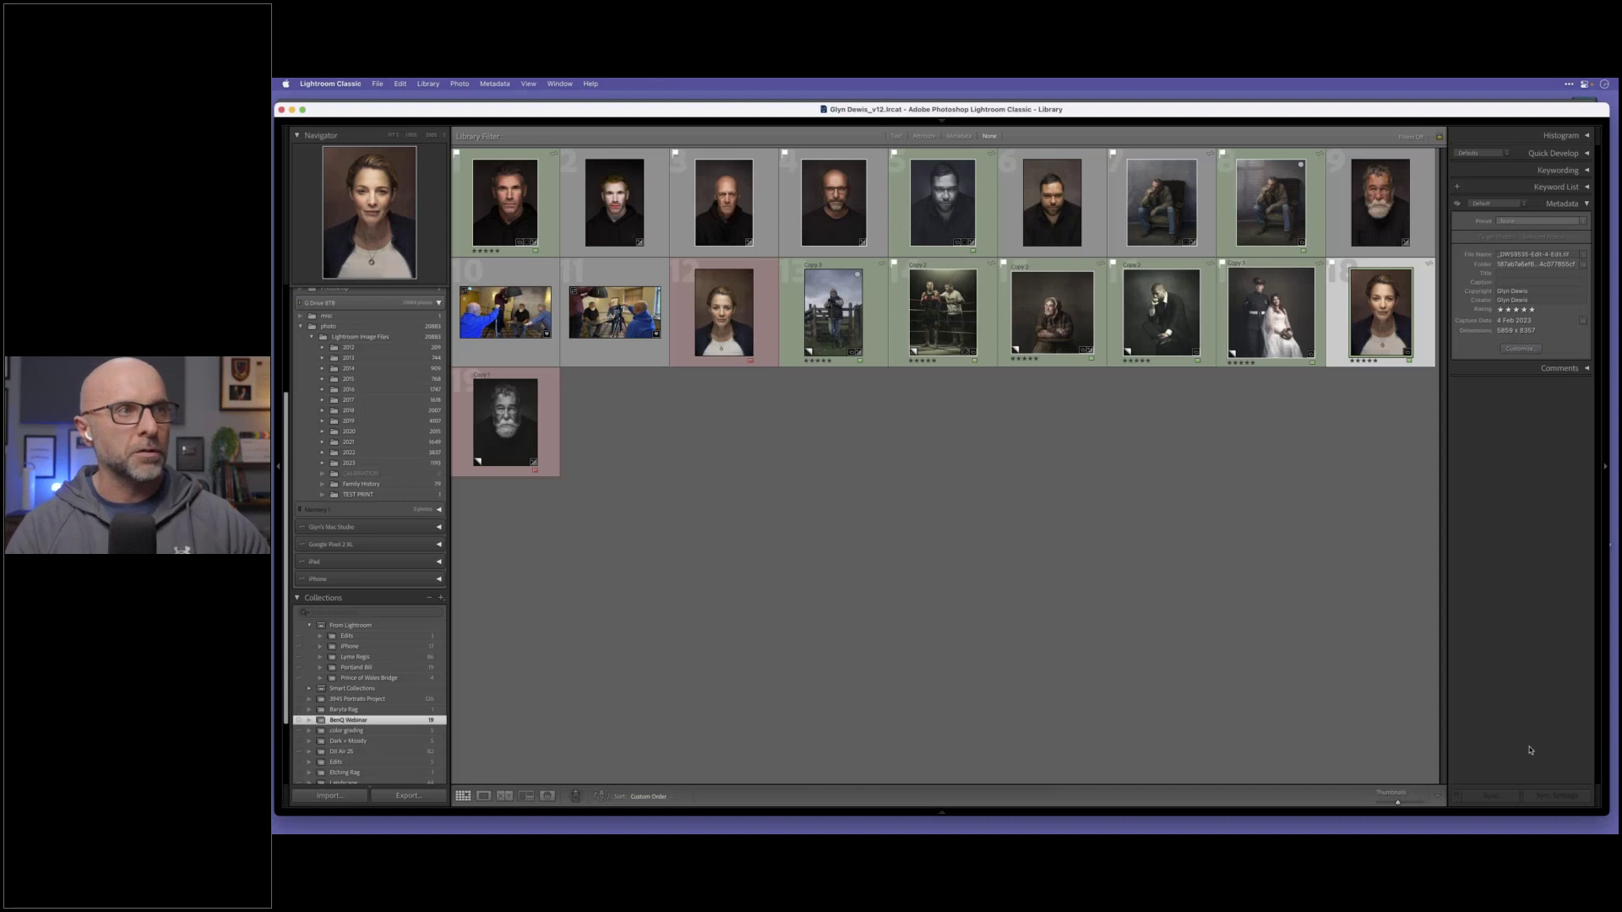
pyautogui.click(1164, 213)
pyautogui.click(1264, 210)
pyautogui.press('e')
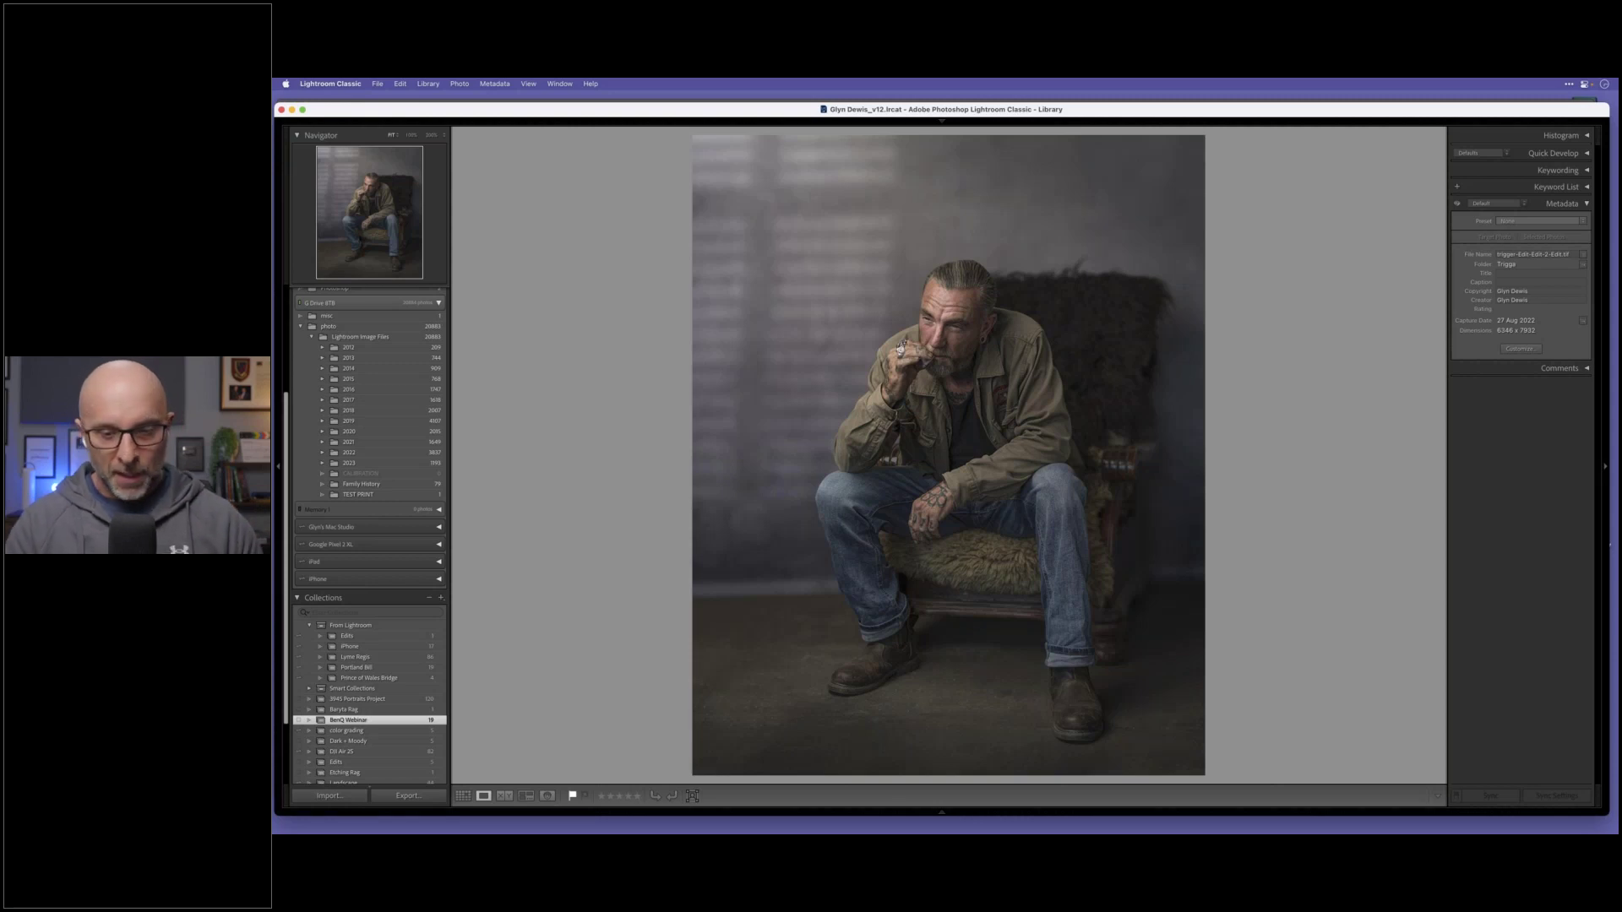
pyautogui.press('g')
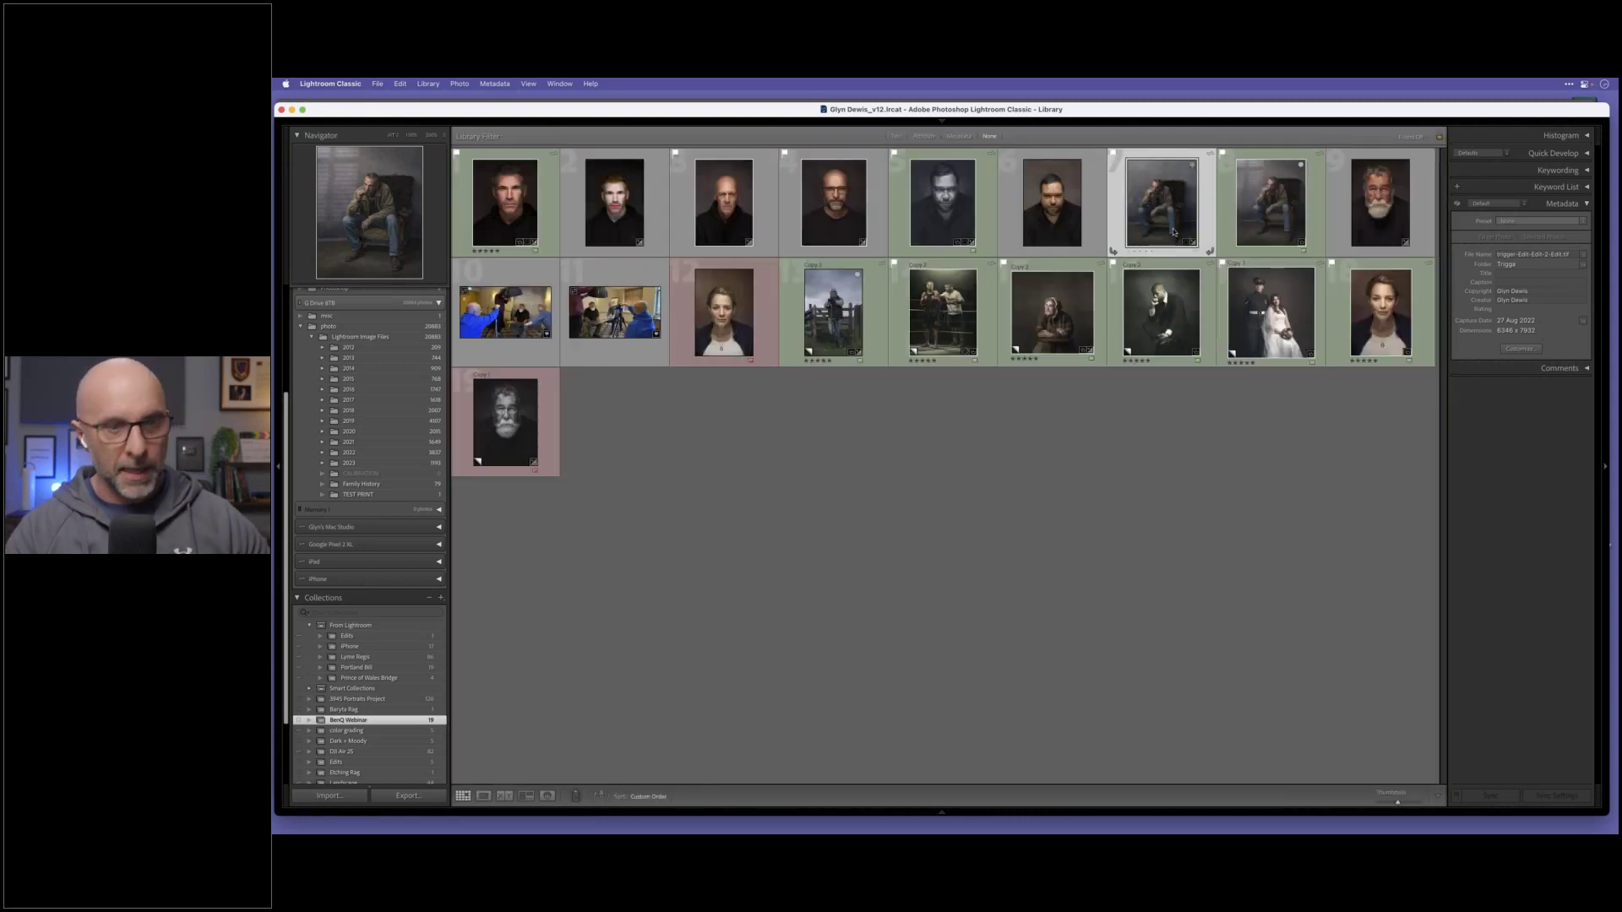
# Step: Open the raw ARW photo of the seated man from Lightroom Classic in Photoshop for editing
pyautogui.press('e')
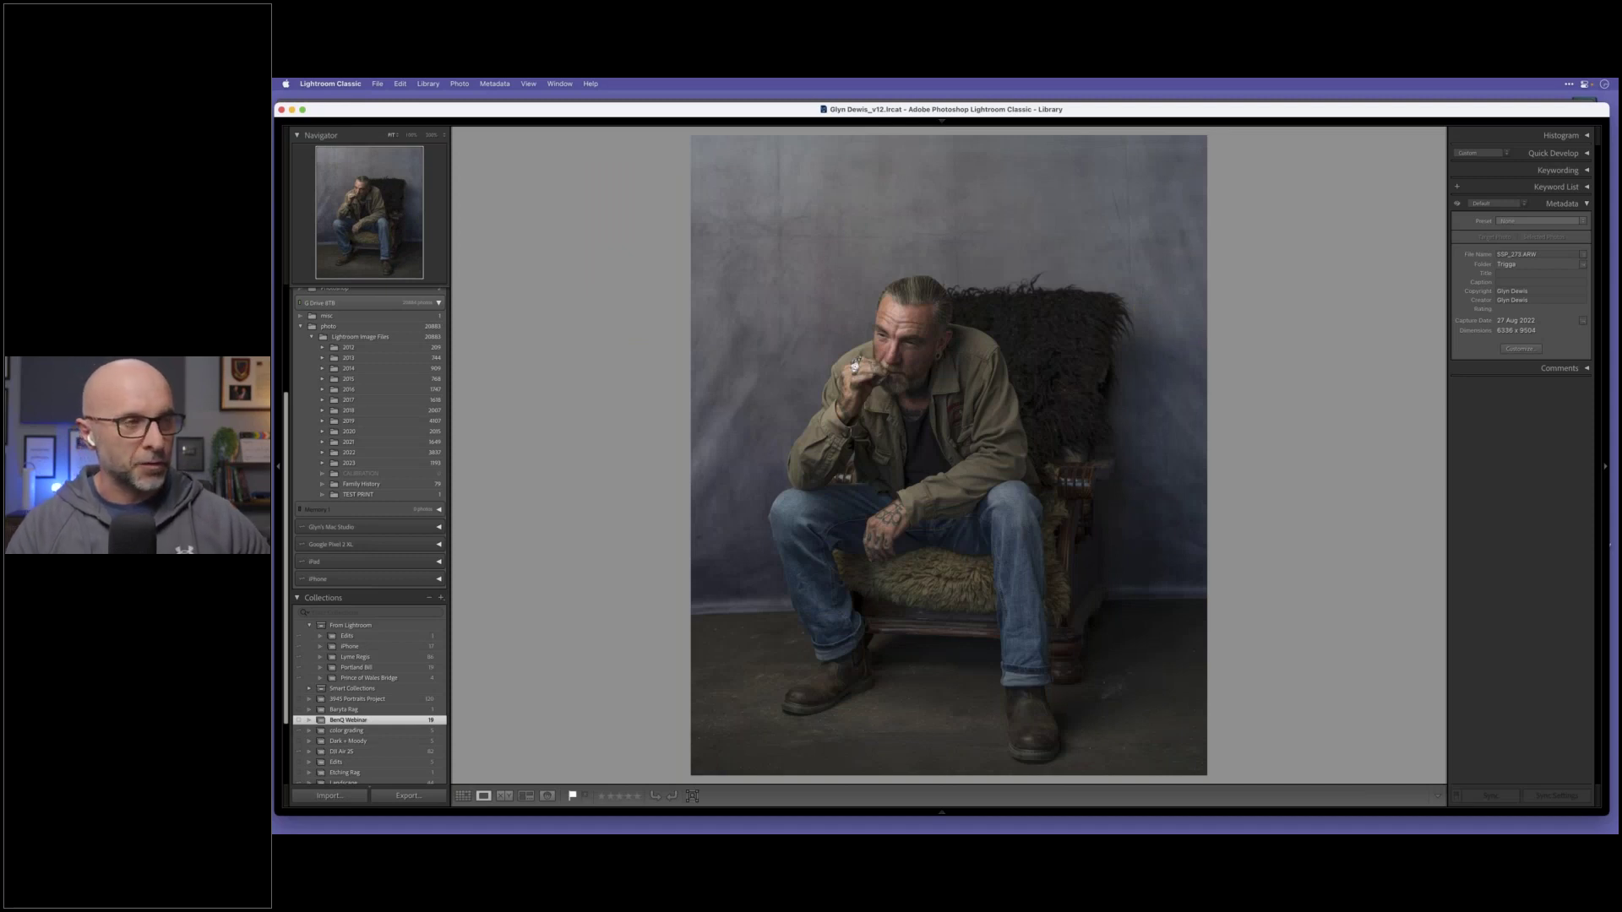
pyautogui.click(460, 84)
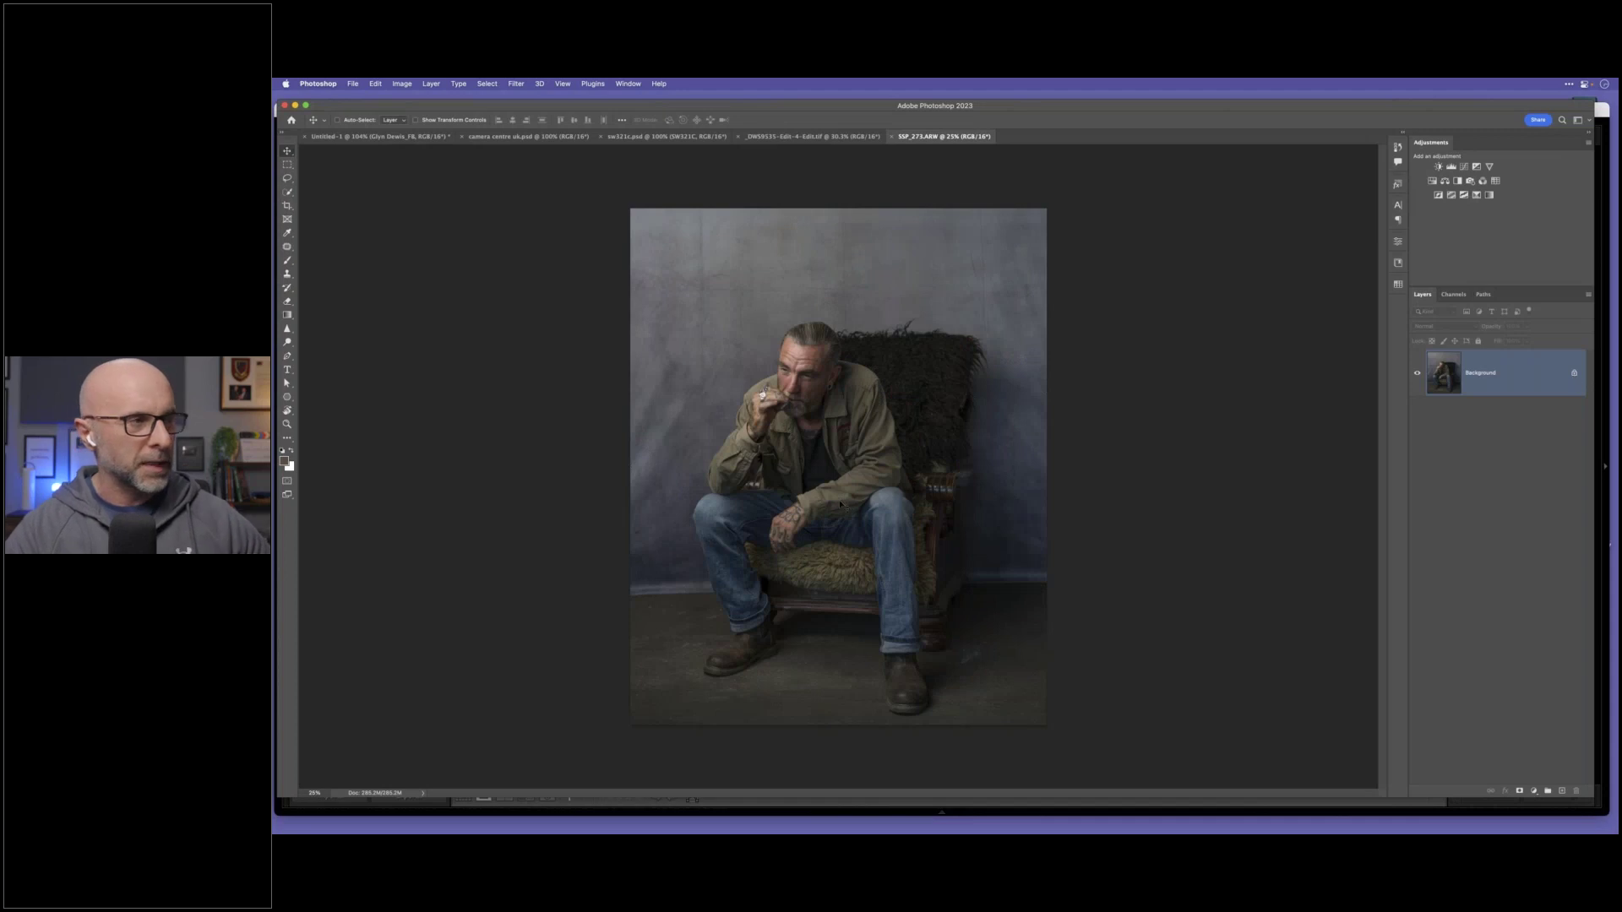
pyautogui.scroll(3, 835, 475)
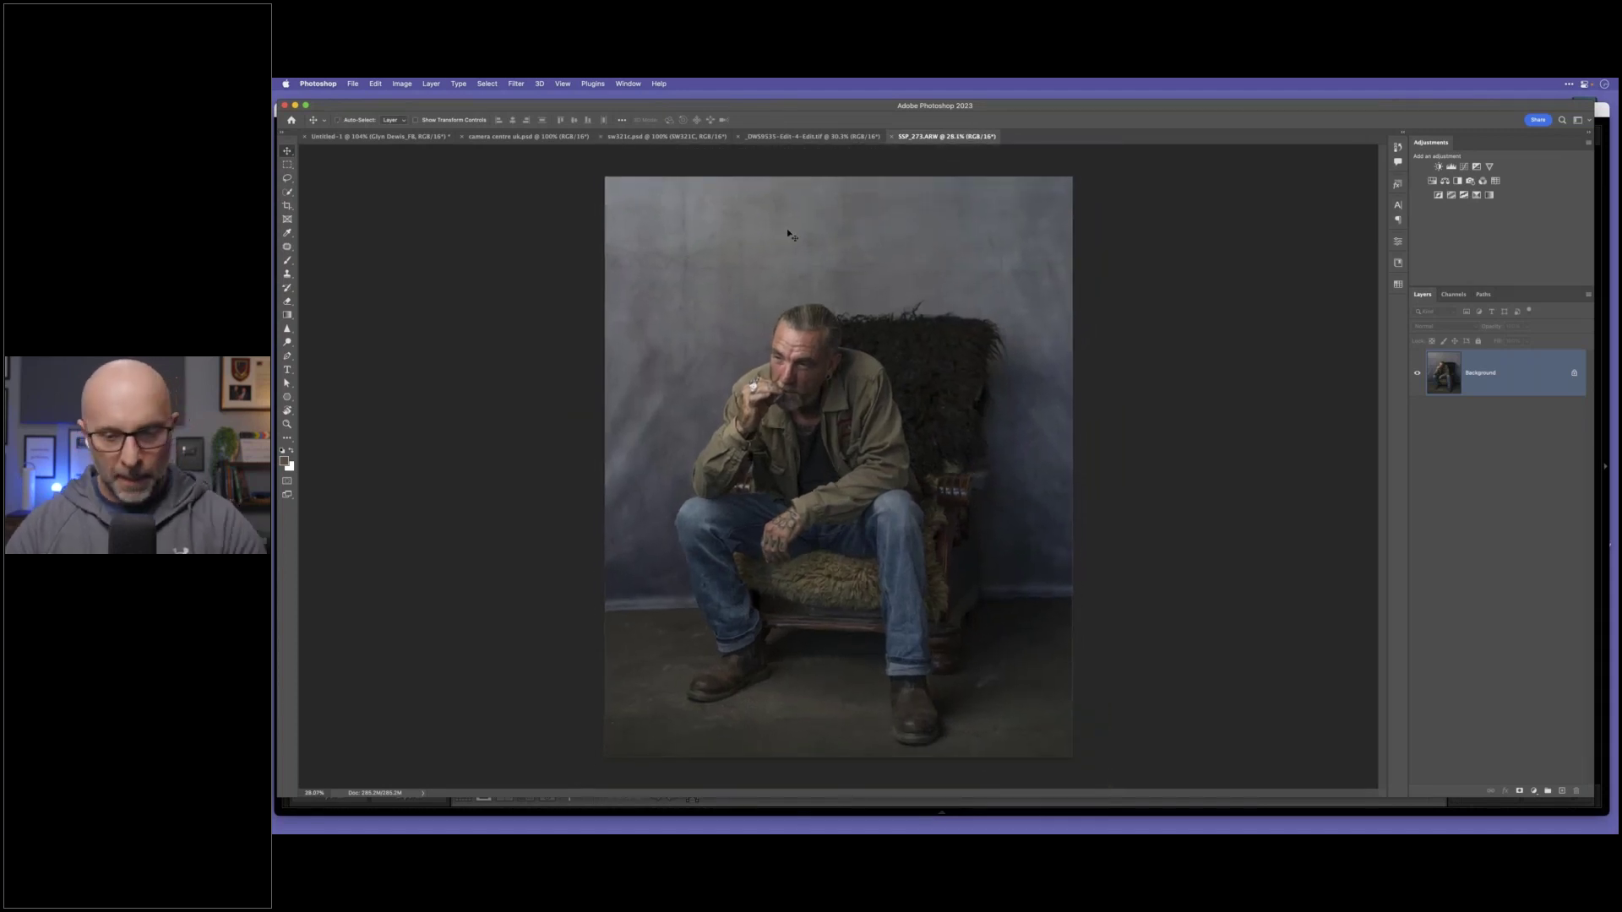
# Step: Open depth blur-1.jpg from the Webinar folder on the Desktop and fit it to the screen
pyautogui.press('super+o')
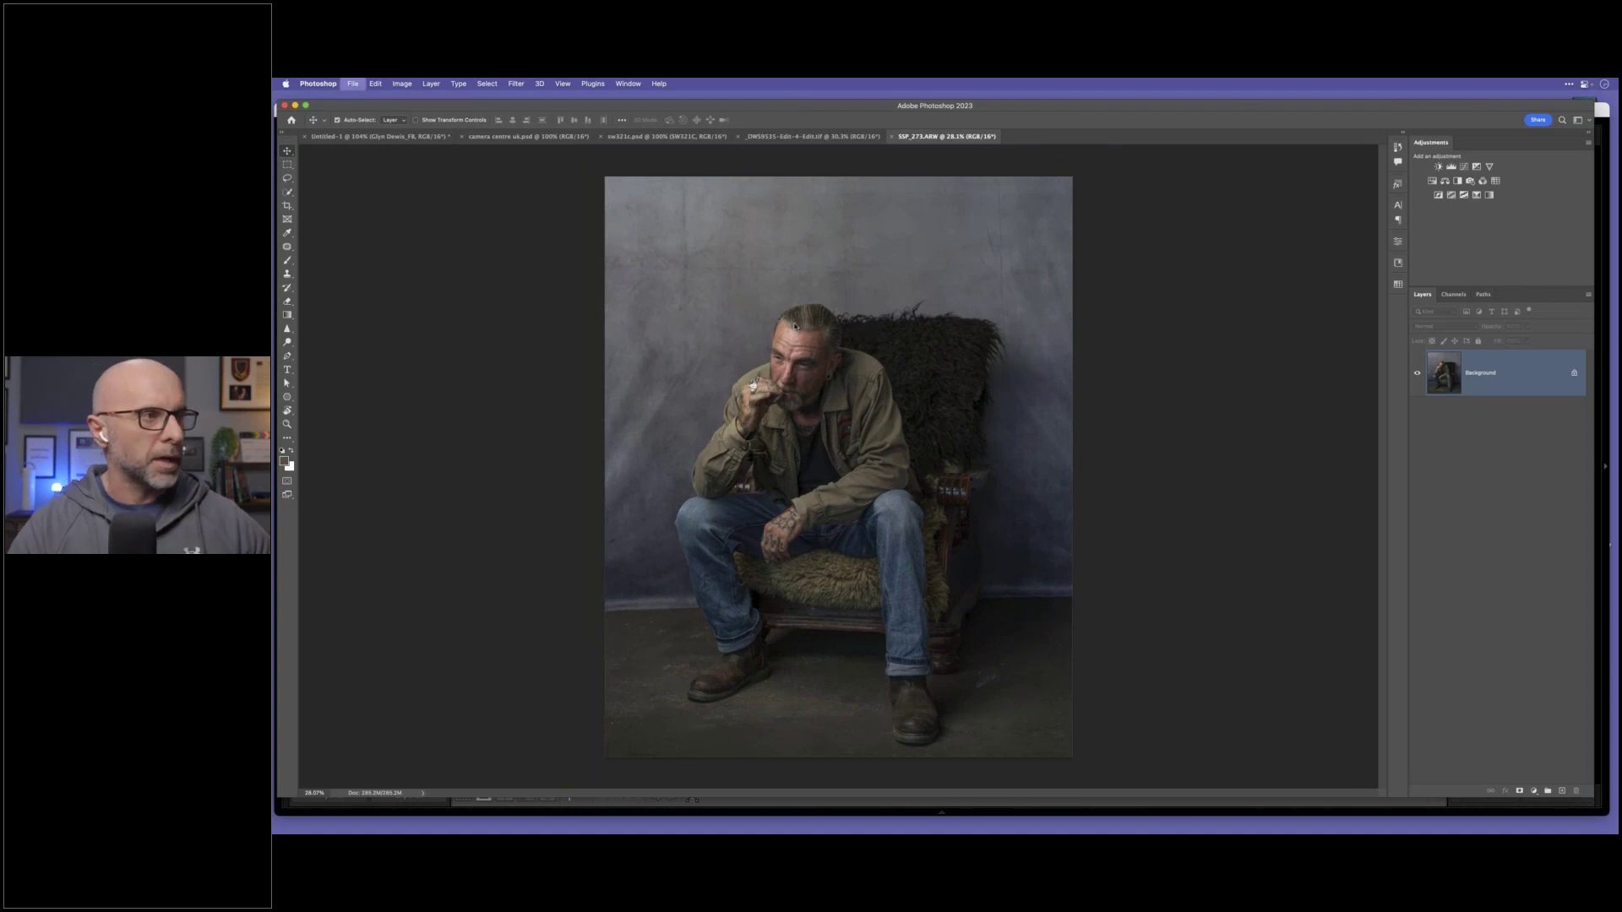
pyautogui.click(710, 275)
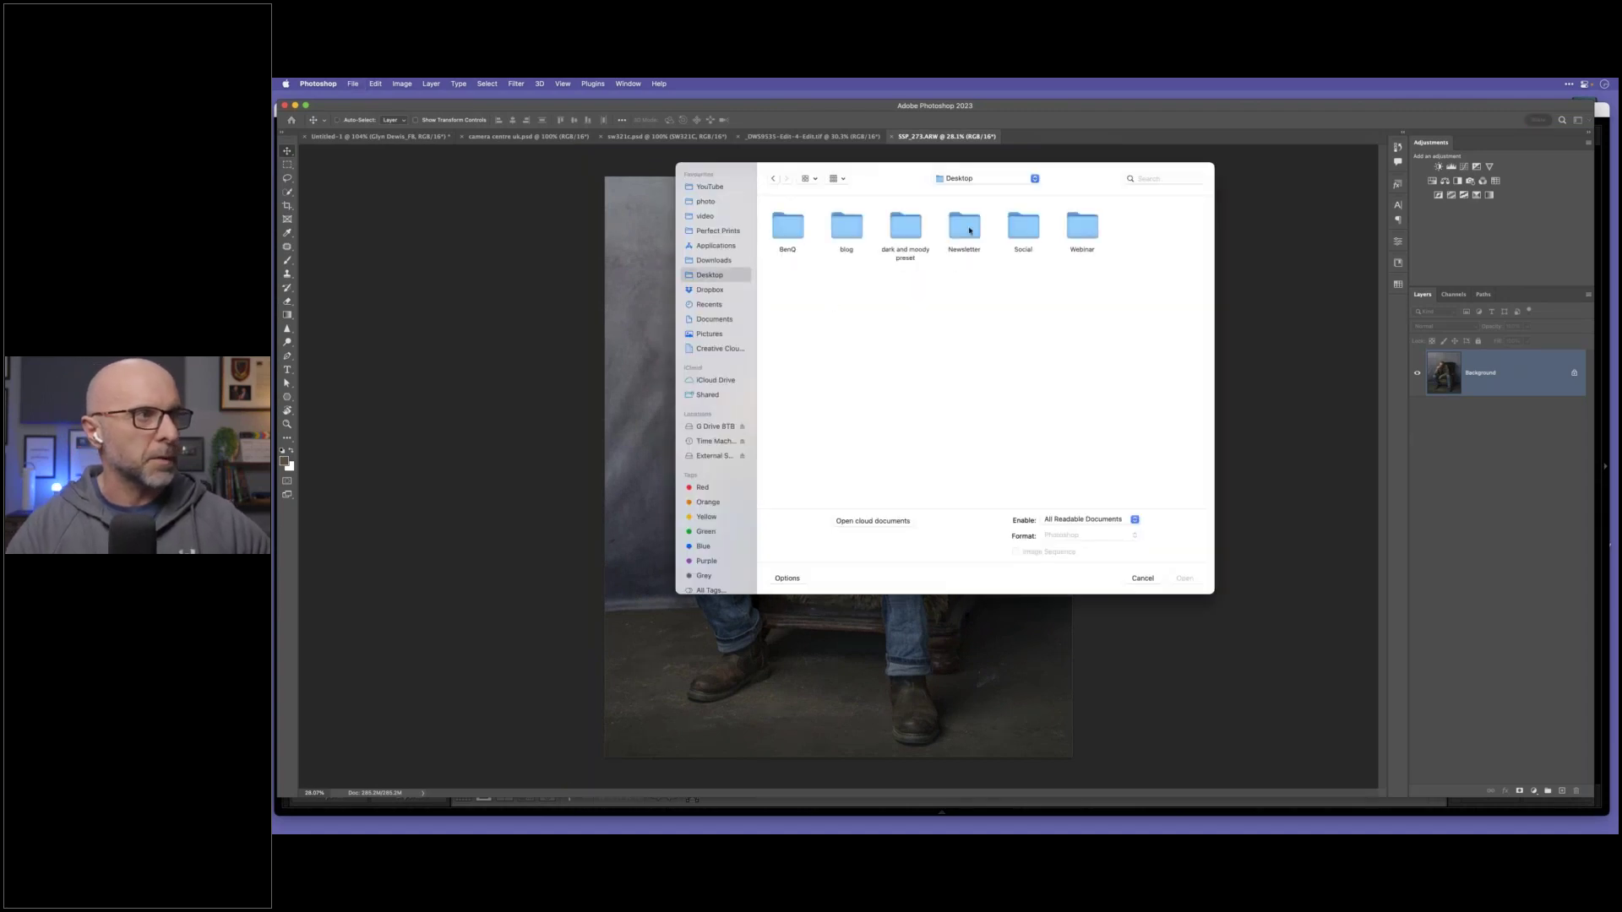
pyautogui.doubleClick(1079, 229)
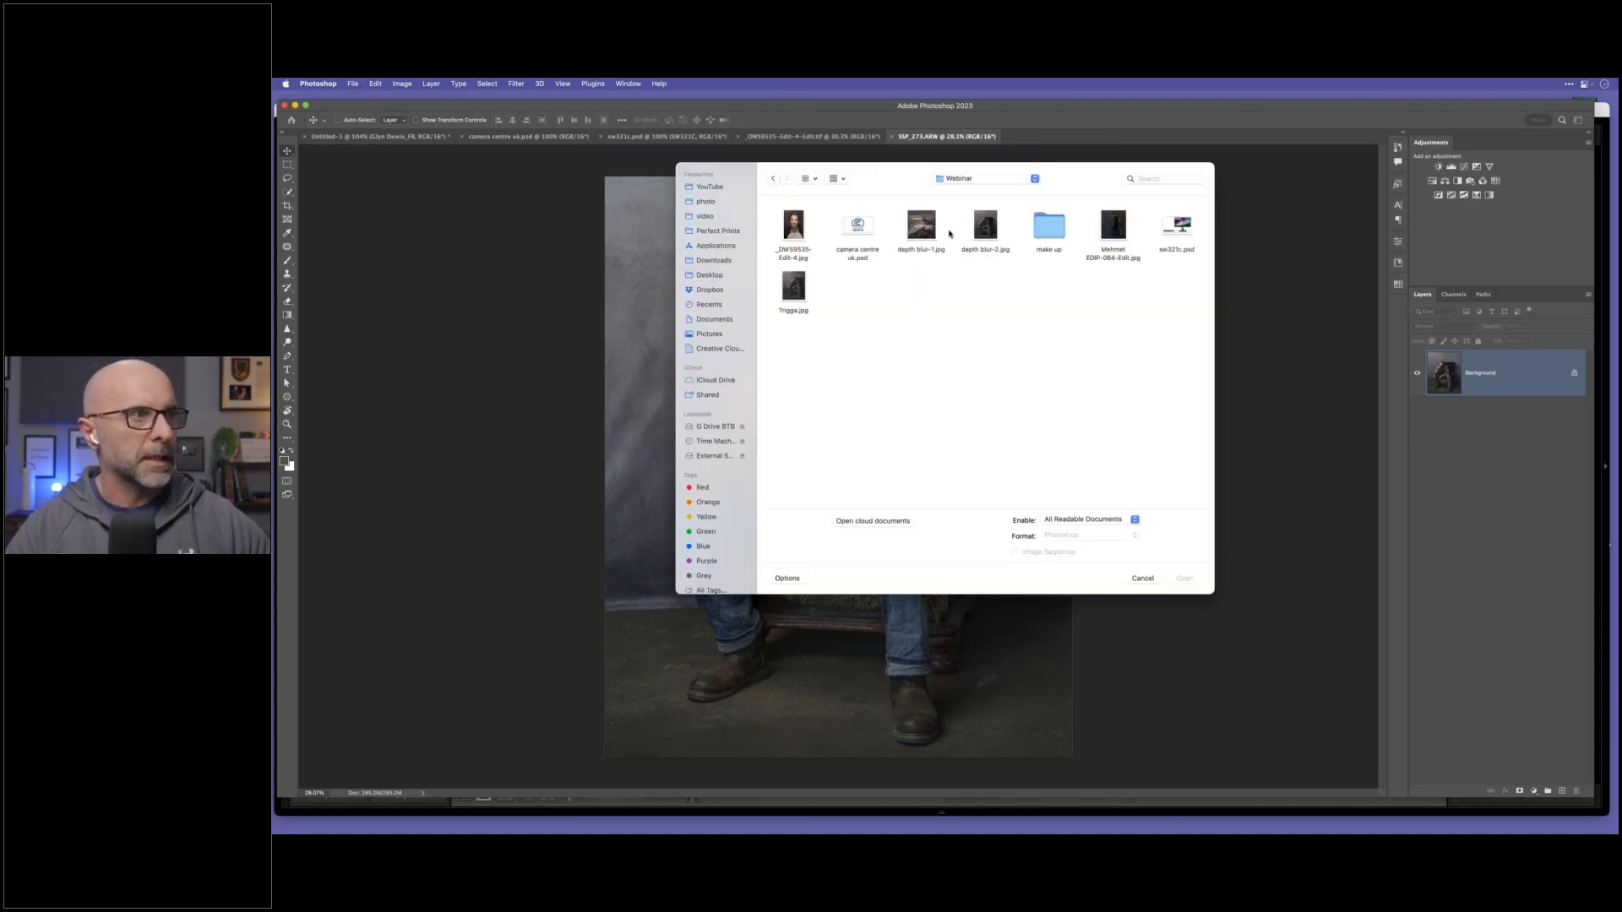
pyautogui.click(922, 226)
pyautogui.click(1184, 579)
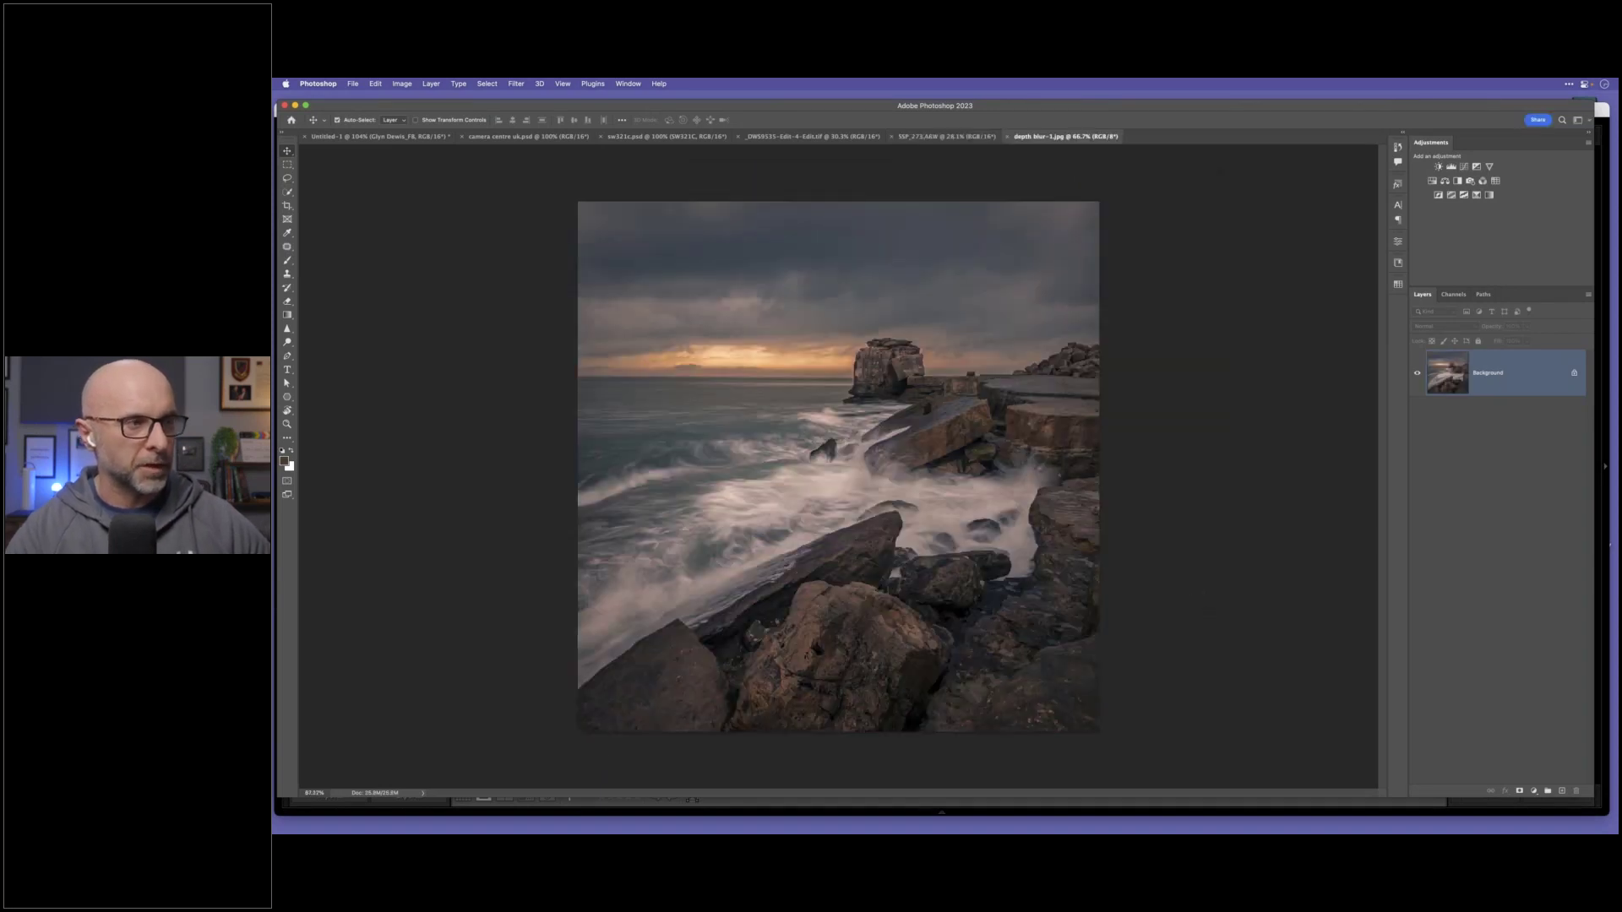
pyautogui.press('super+0')
# Step: Open Neural Filters for the seascape and enable the Depth Blur photography filter
pyautogui.click(515, 84)
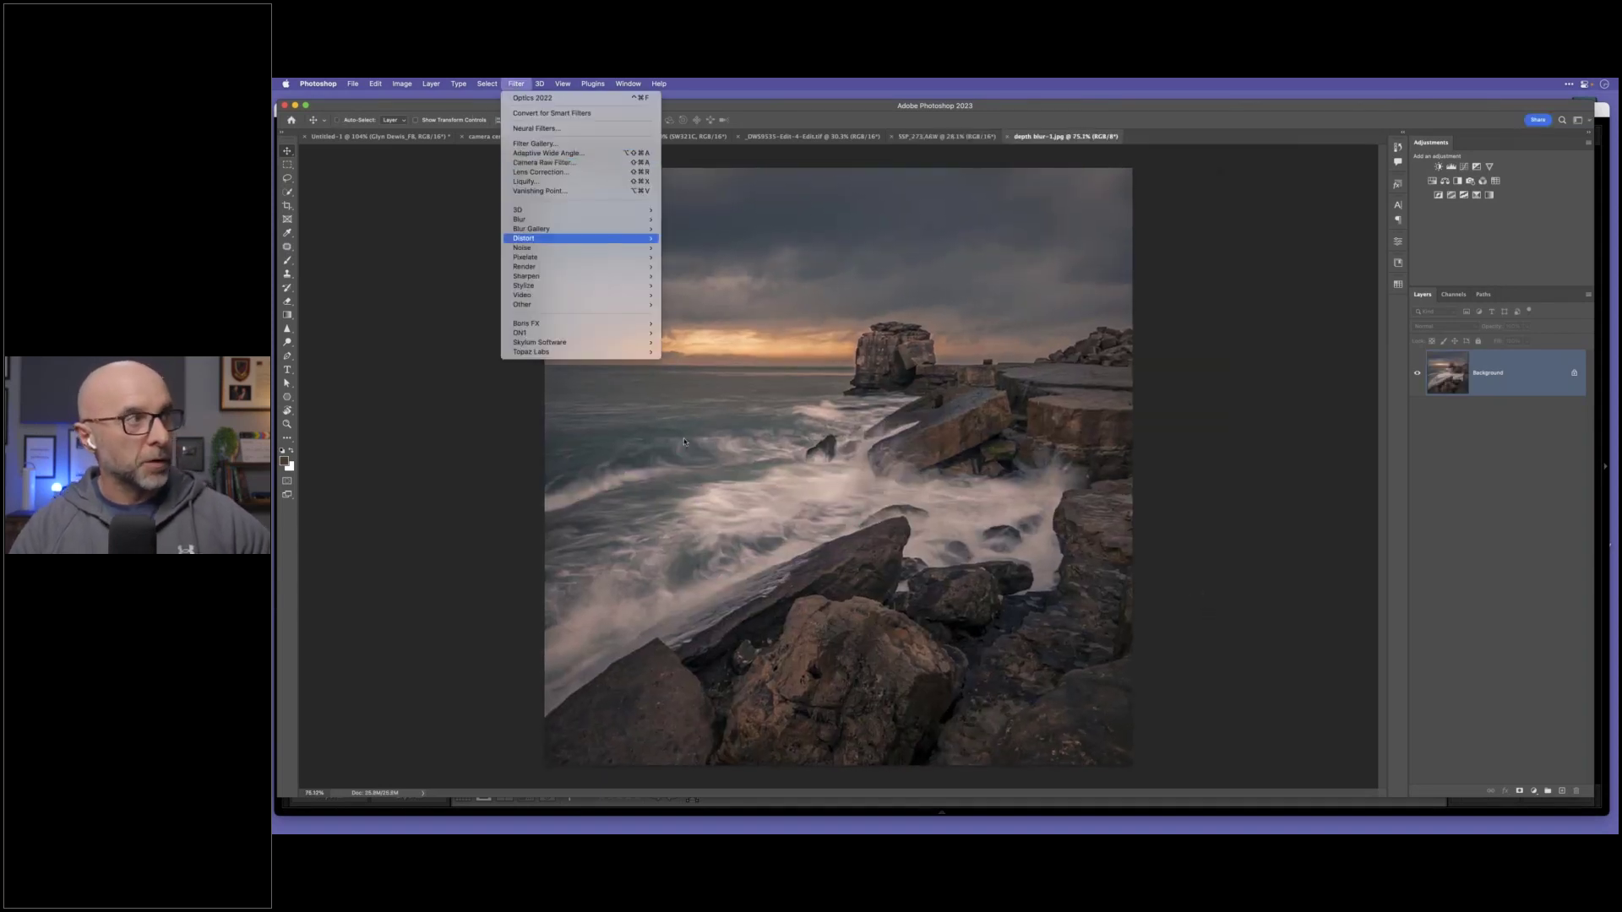
pyautogui.click(558, 131)
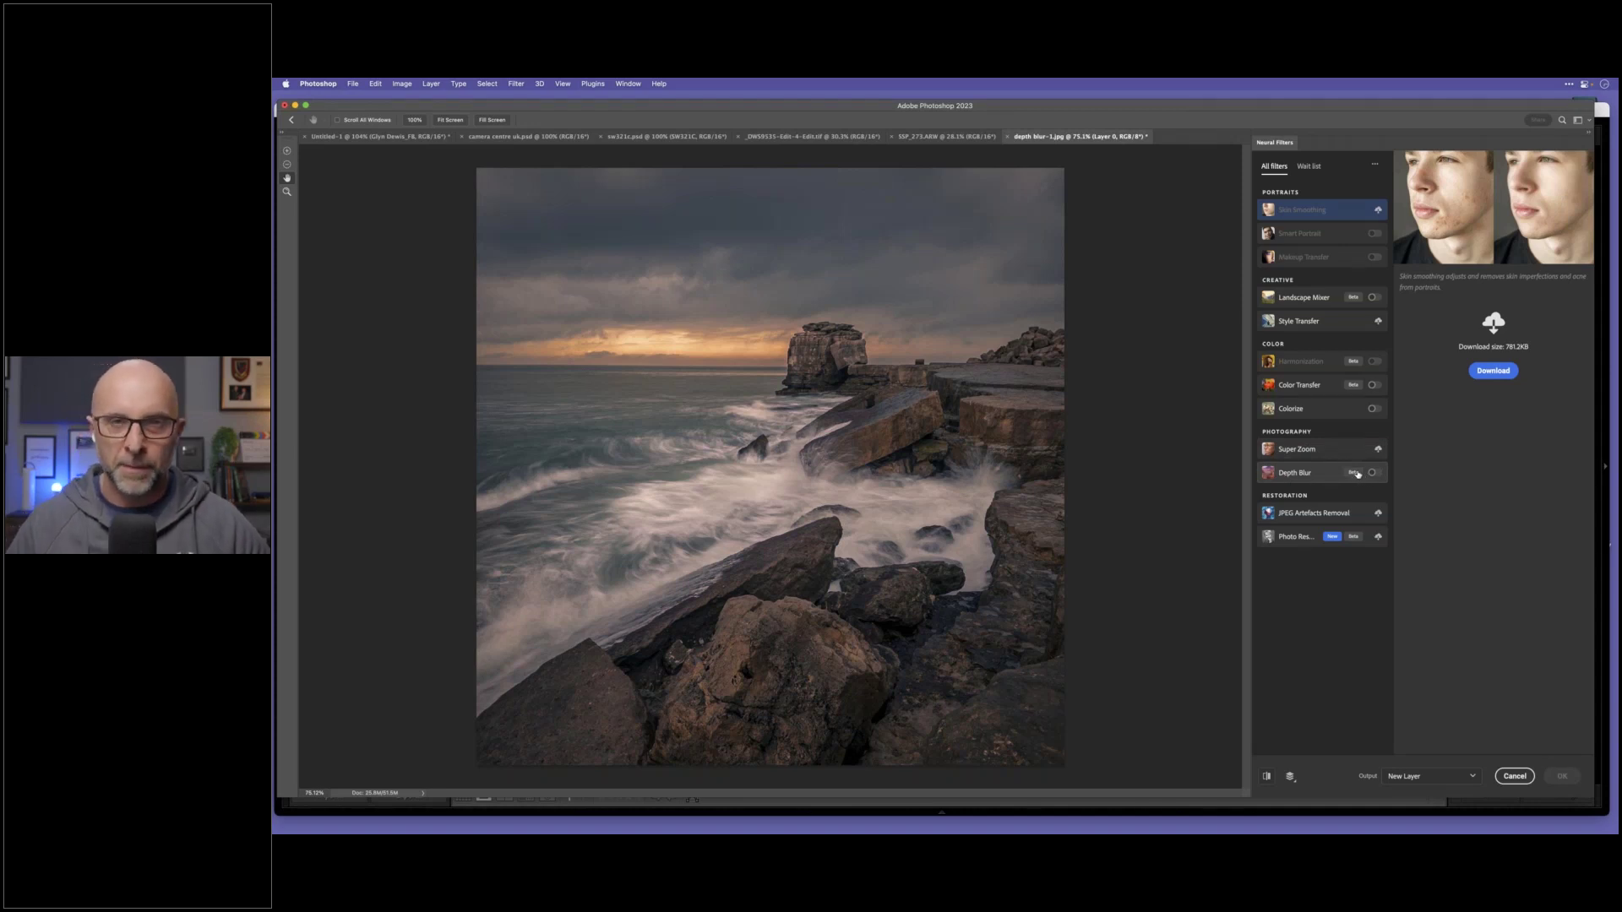
pyautogui.moveTo(1357, 476)
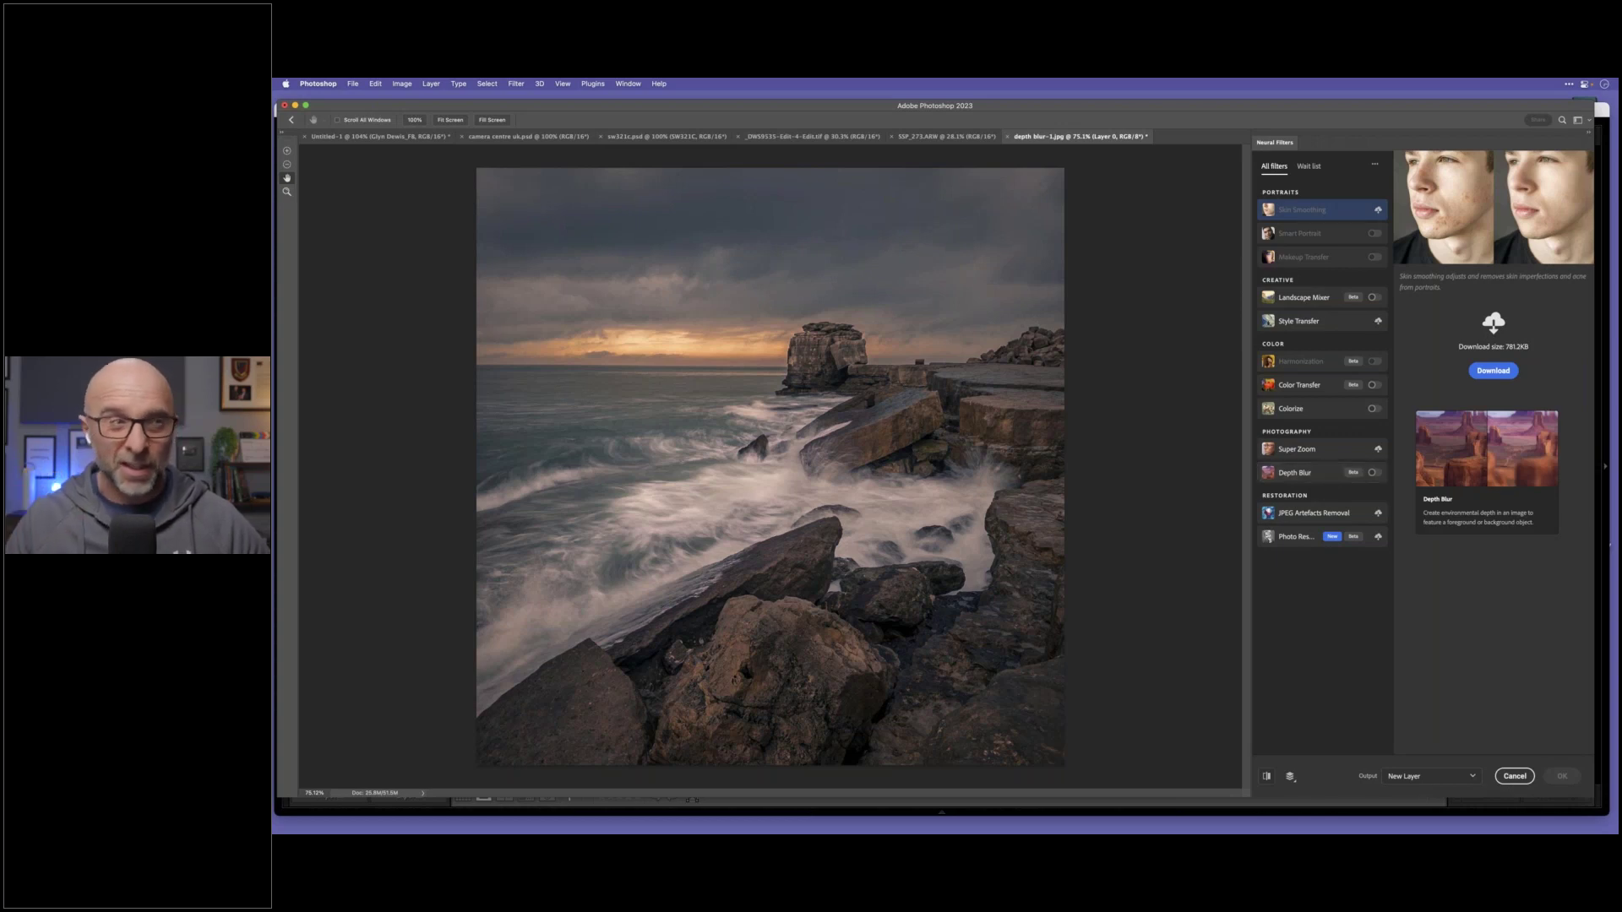
pyautogui.click(1372, 474)
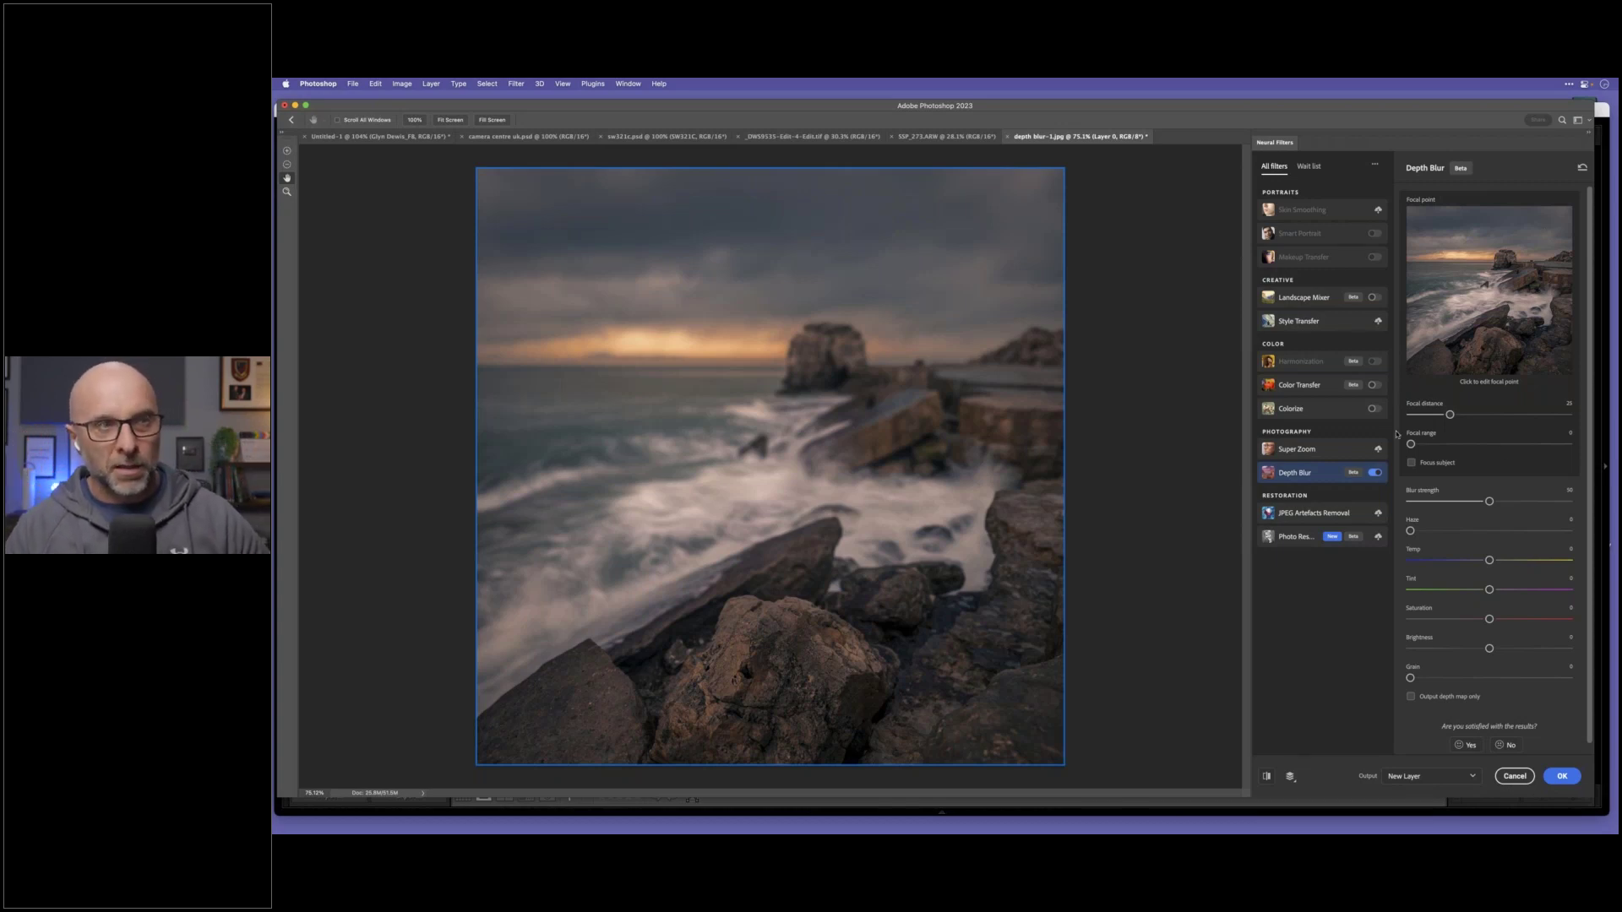
# Step: Try the Depth Blur focal distance at its minimum, at 100 and at nearer settings, and nudge the focal range
pyautogui.moveTo(1449, 415); pyautogui.dragTo(1402, 417)
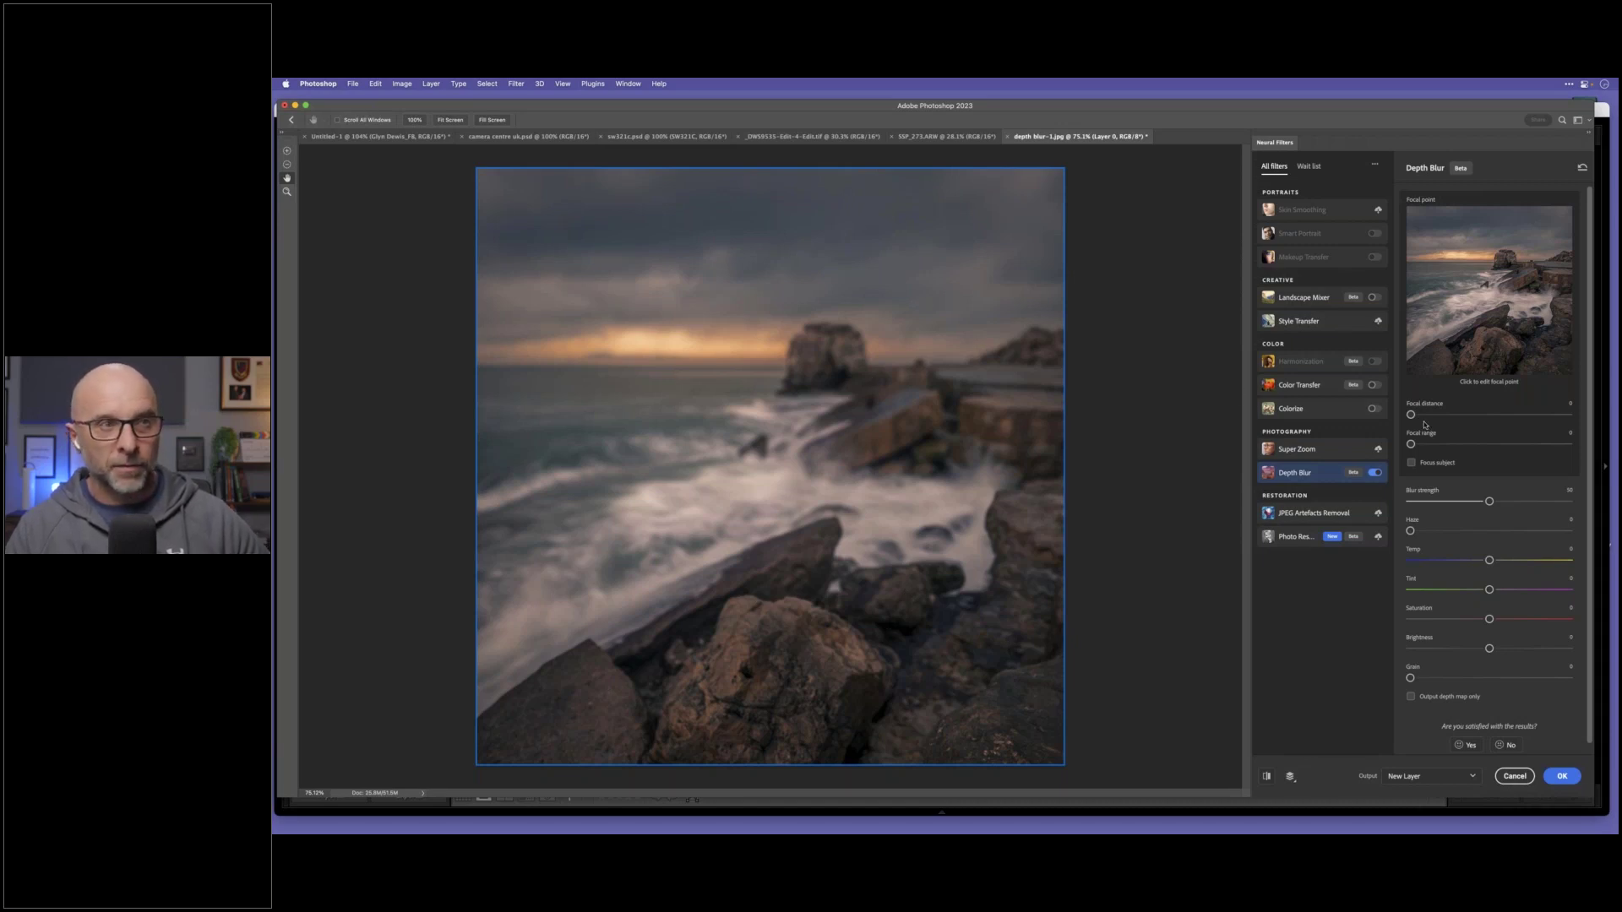
pyautogui.moveTo(1410, 414); pyautogui.dragTo(1570, 415)
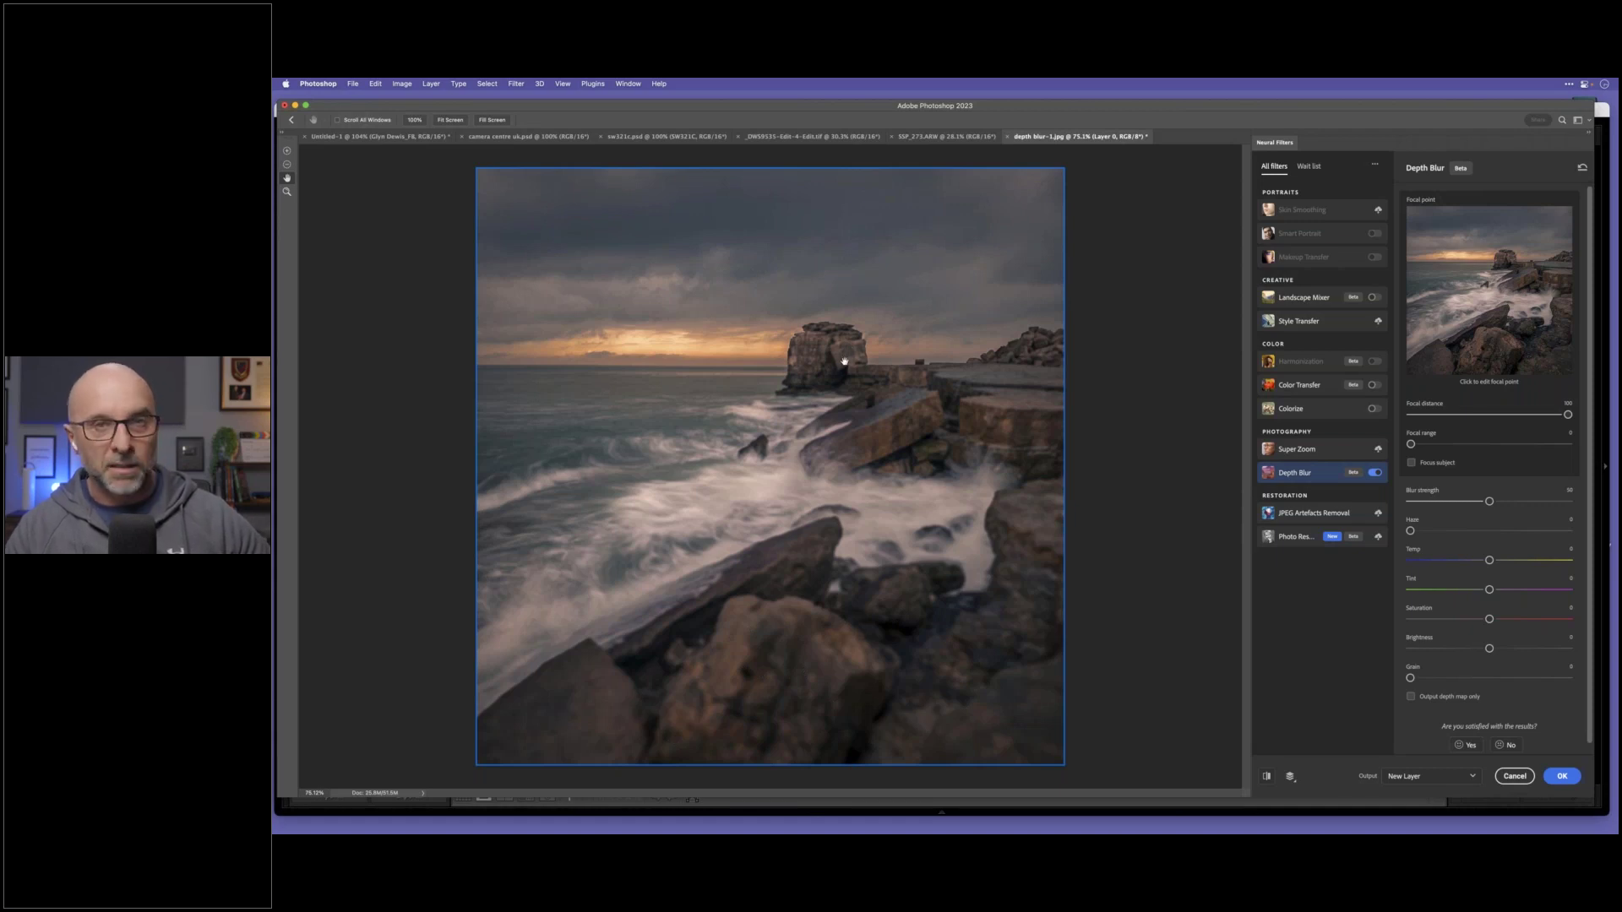
pyautogui.moveTo(1568, 413); pyautogui.dragTo(1475, 415)
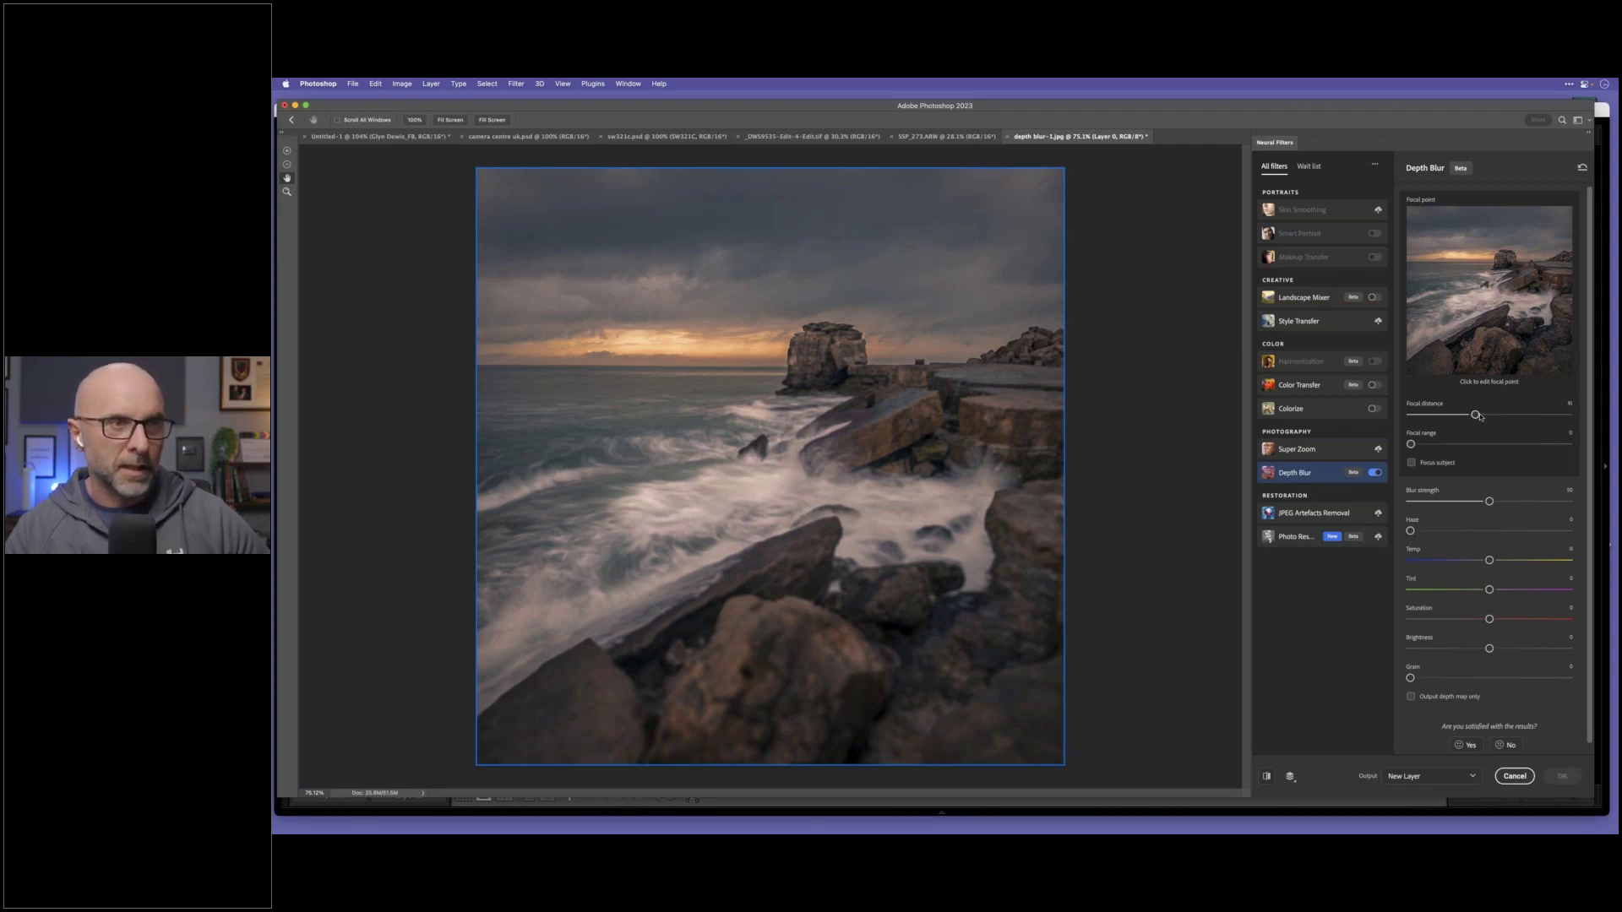
pyautogui.click(1411, 445)
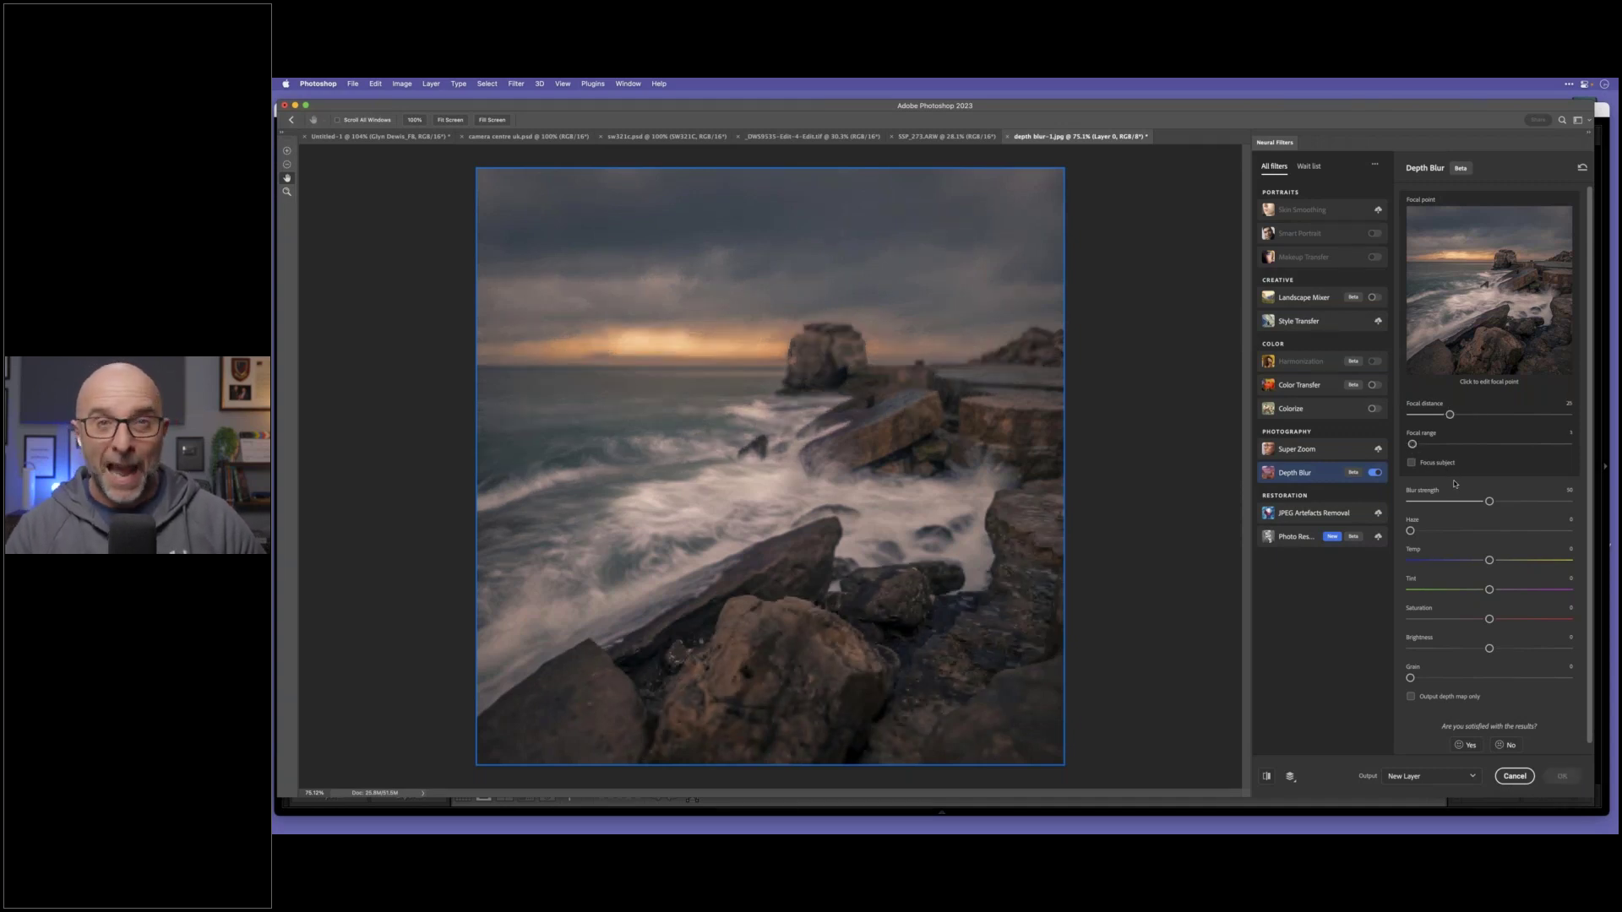
pyautogui.moveTo(1412, 444); pyautogui.dragTo(1408, 444)
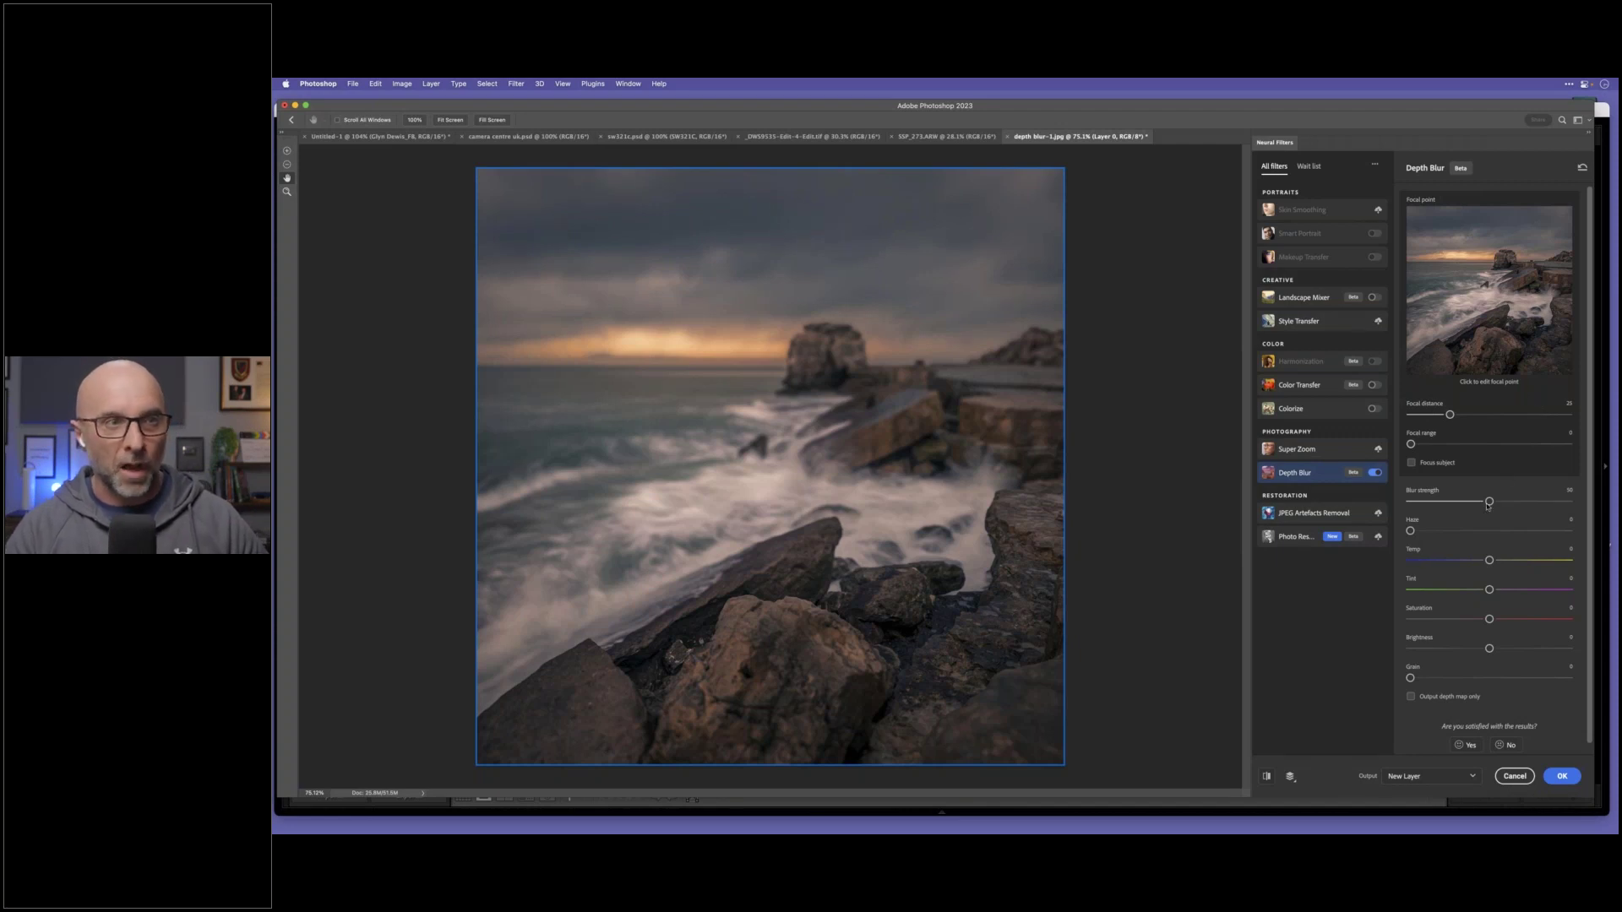
# Step: Try Focus subject on and off, place the focal point on the distant rock stack, and cancel Neural Filters
pyautogui.click(1411, 463)
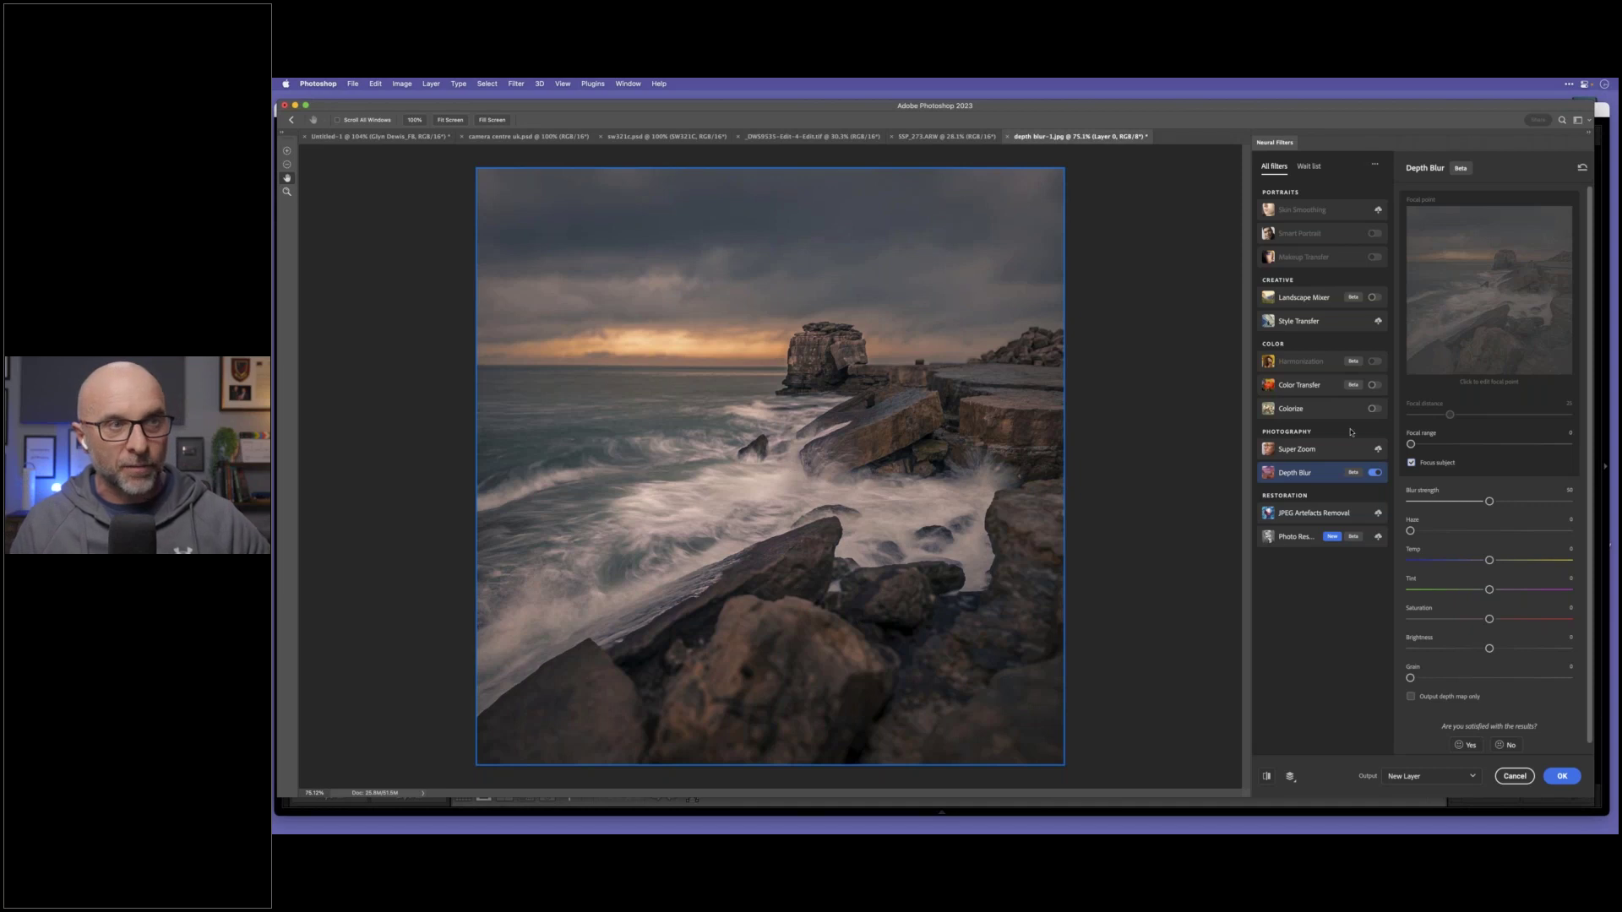
pyautogui.click(1411, 462)
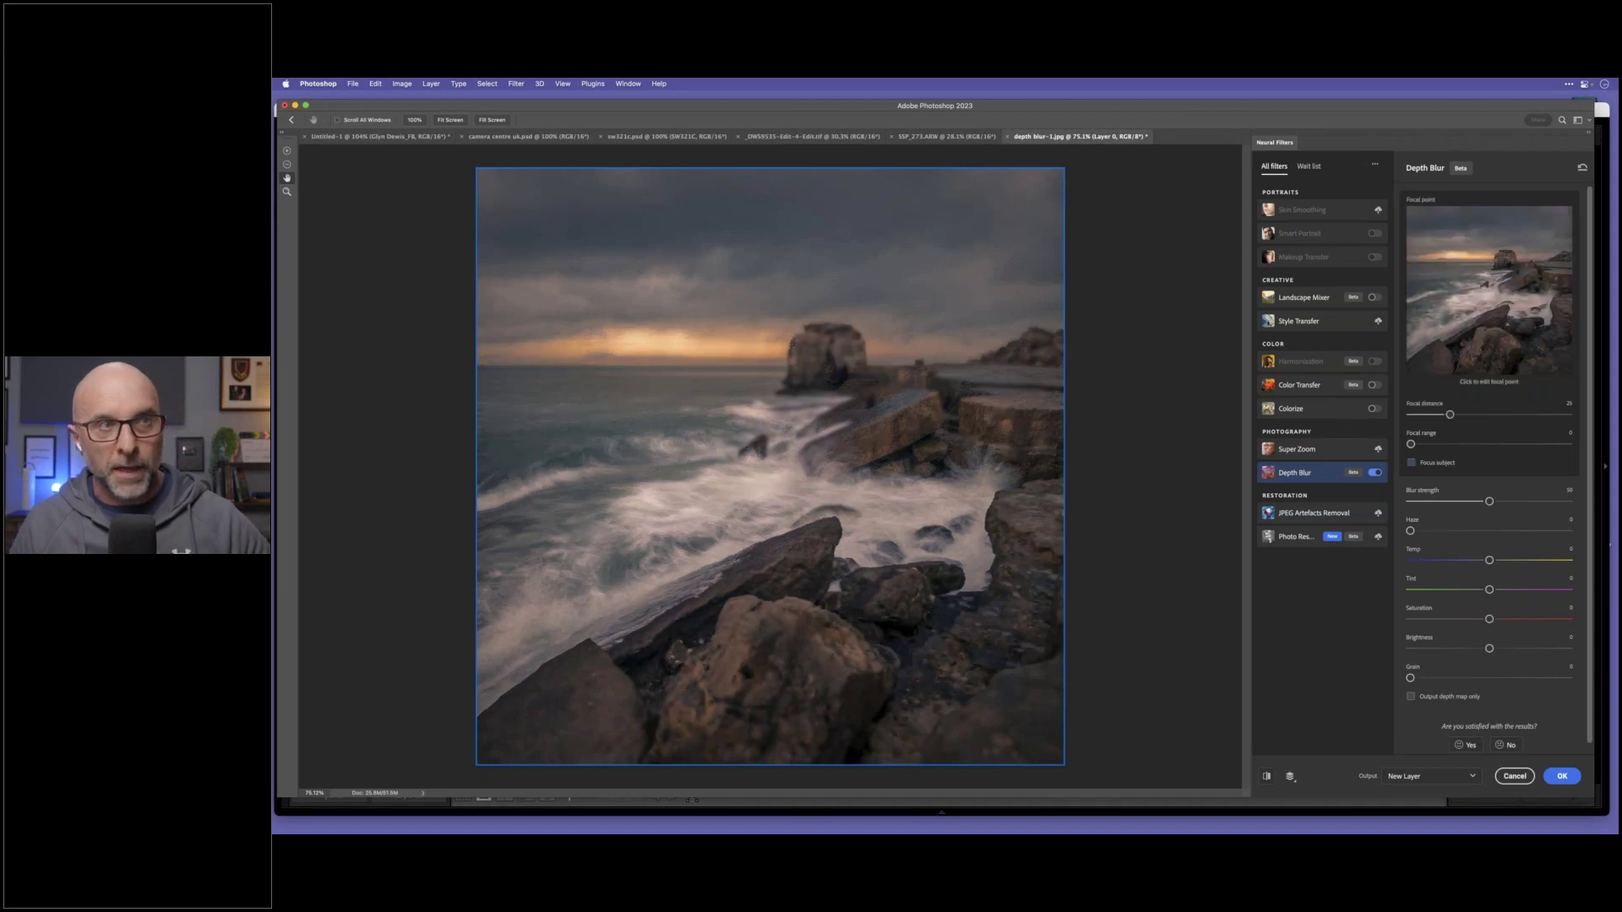
pyautogui.click(1505, 257)
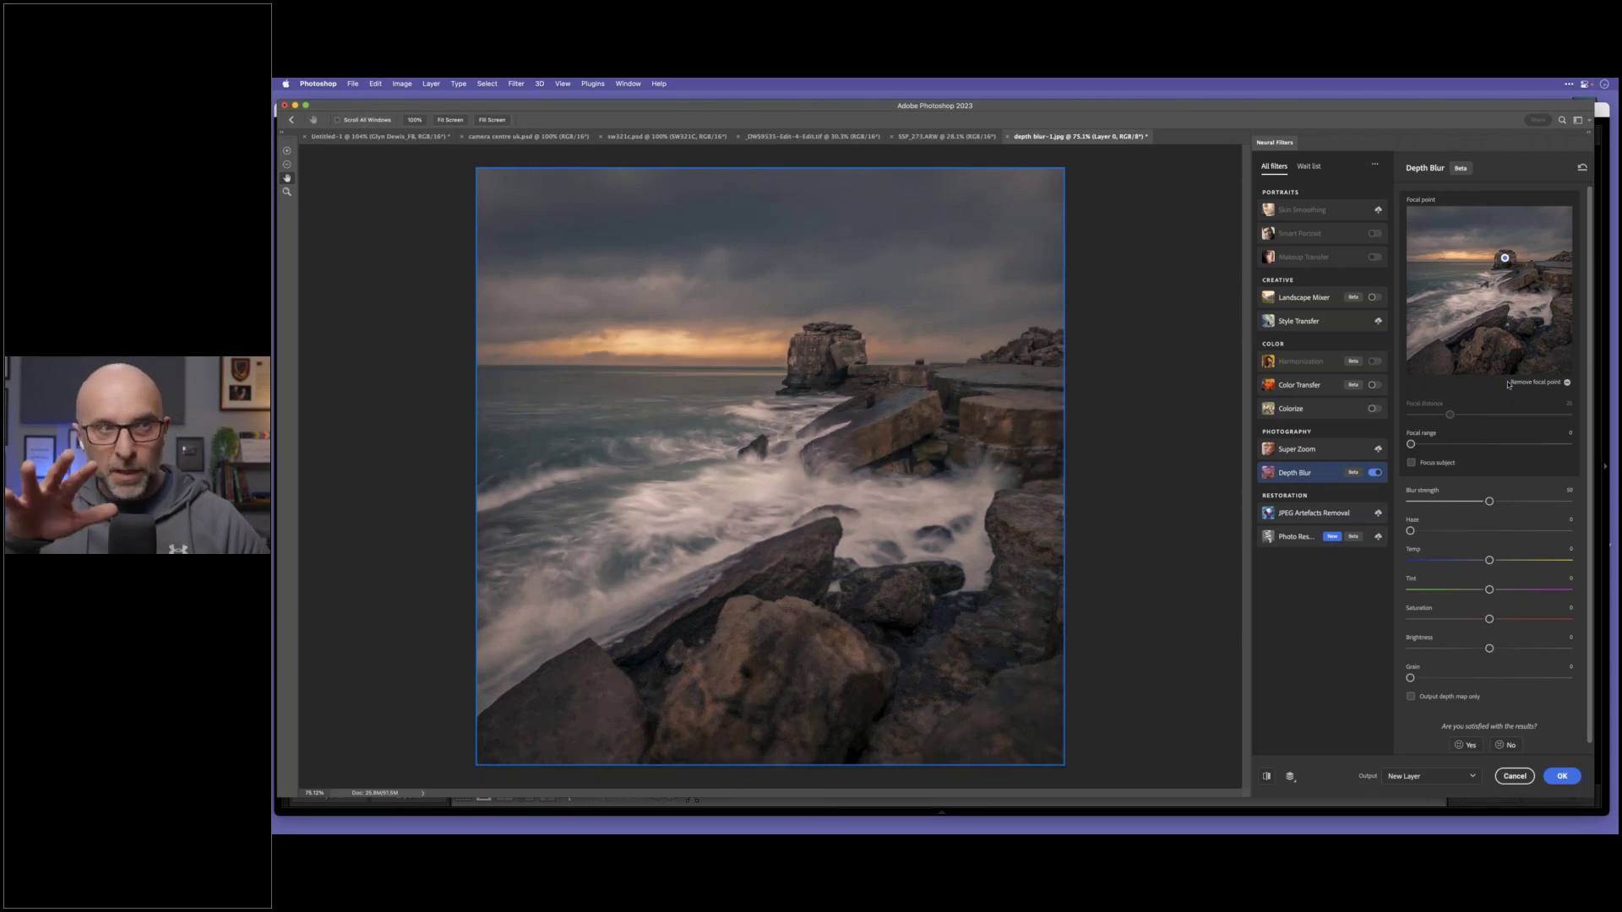
pyautogui.moveTo(1489, 501)
pyautogui.mouseDown()
pyautogui.moveTo(1524, 501)
pyautogui.moveTo(1489, 501)
pyautogui.mouseUp()
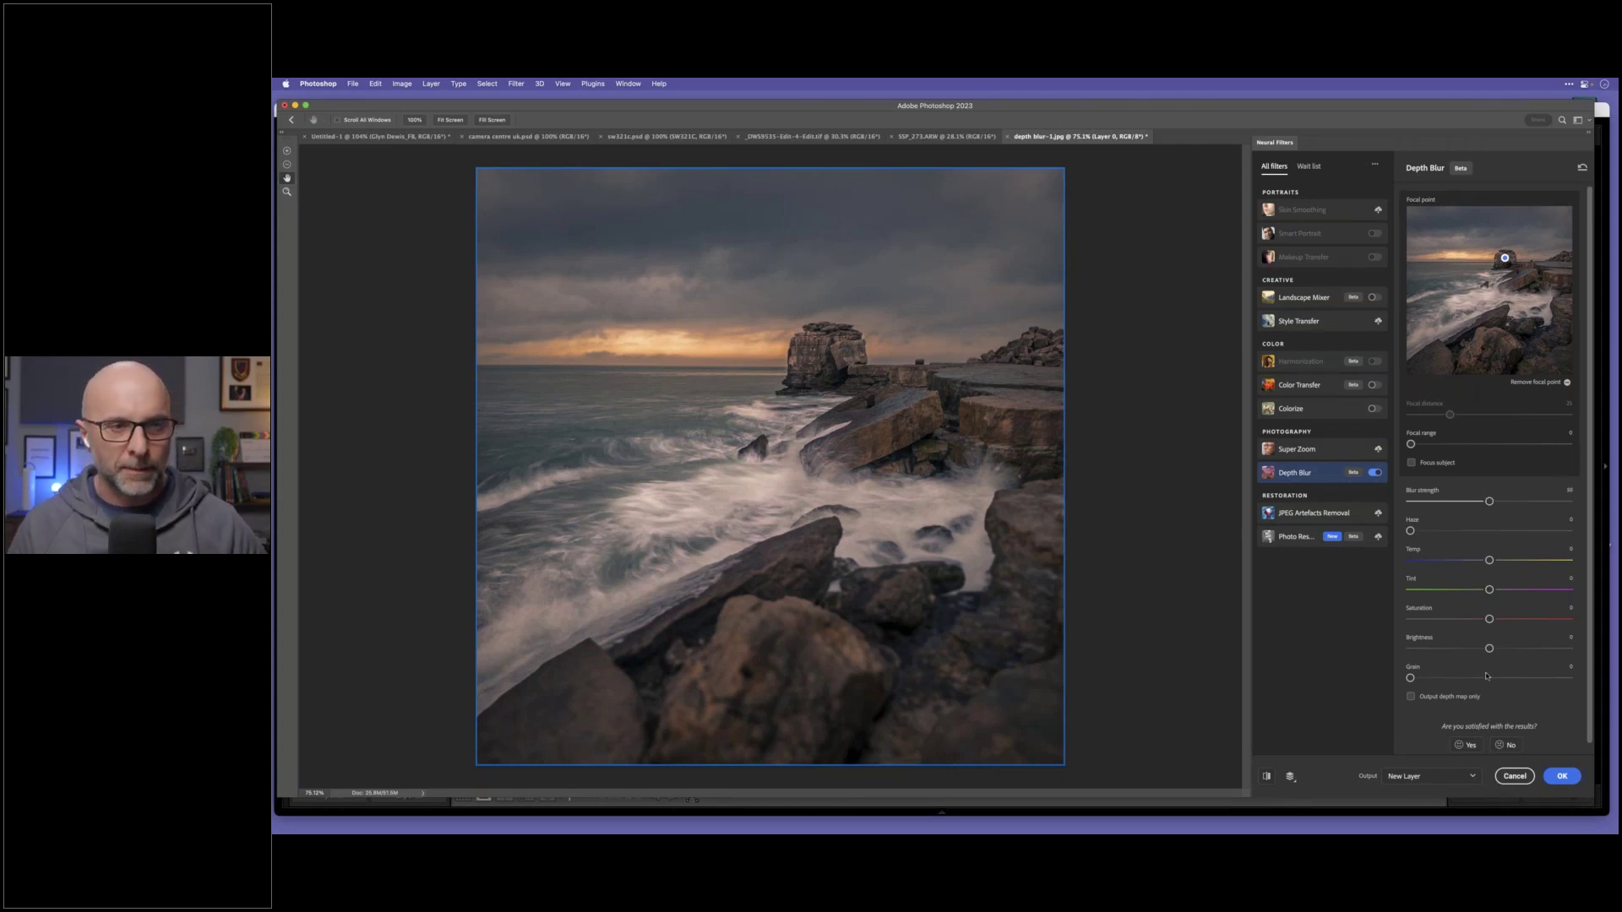
pyautogui.click(1514, 775)
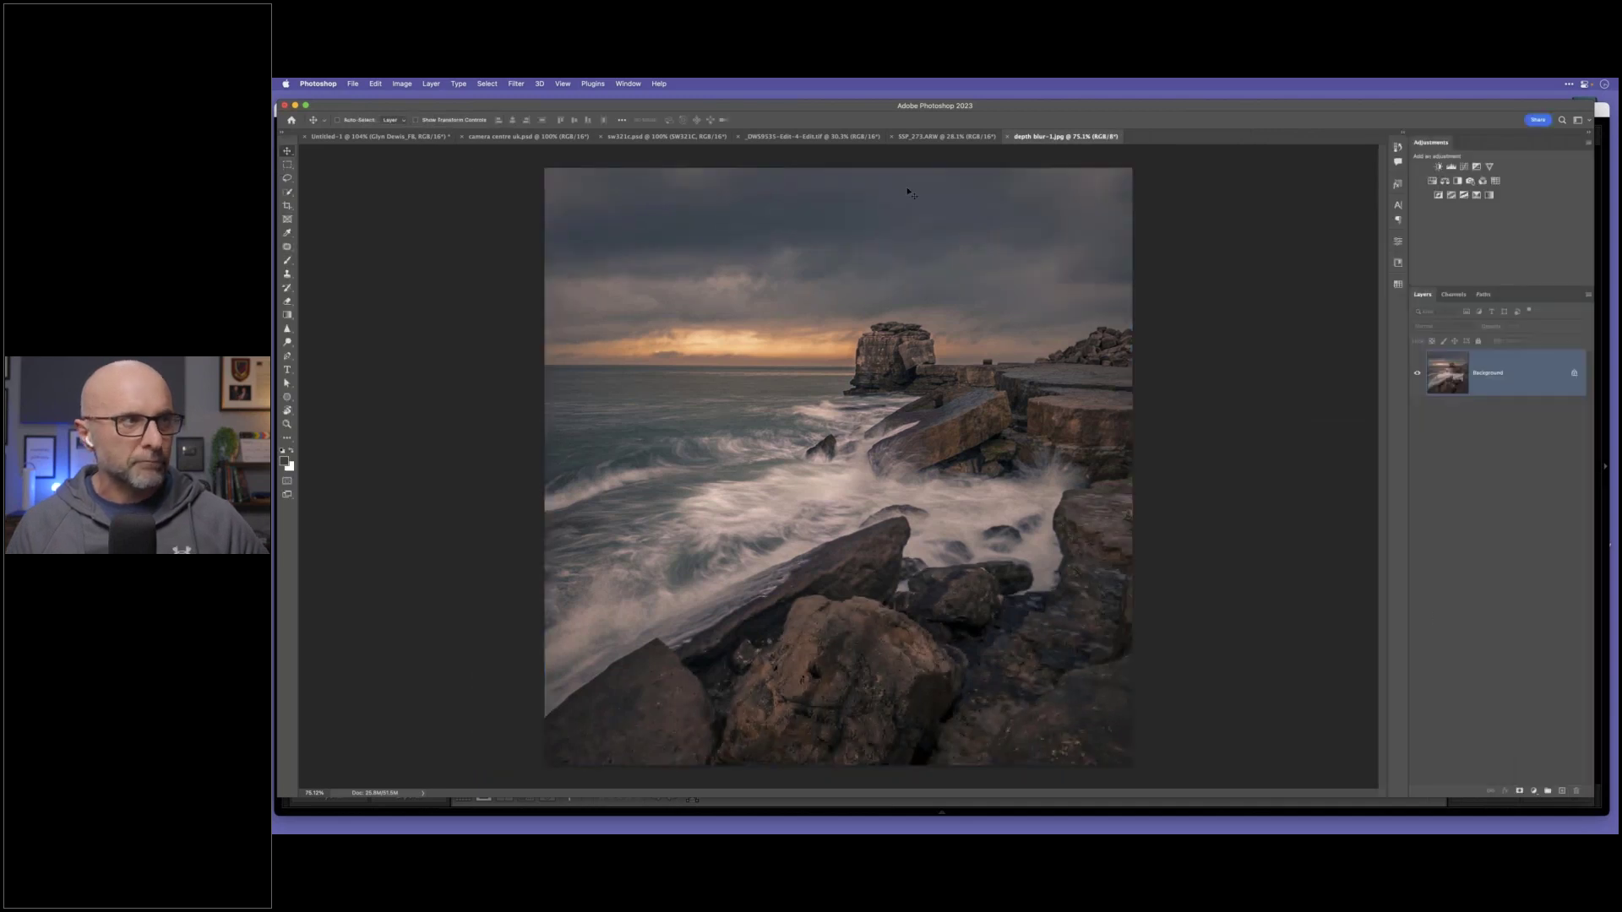
# Step: Duplicate the background layer of the seated man's photo, open Neural Filters on the copy and enable Depth Blur
pyautogui.click(945, 136)
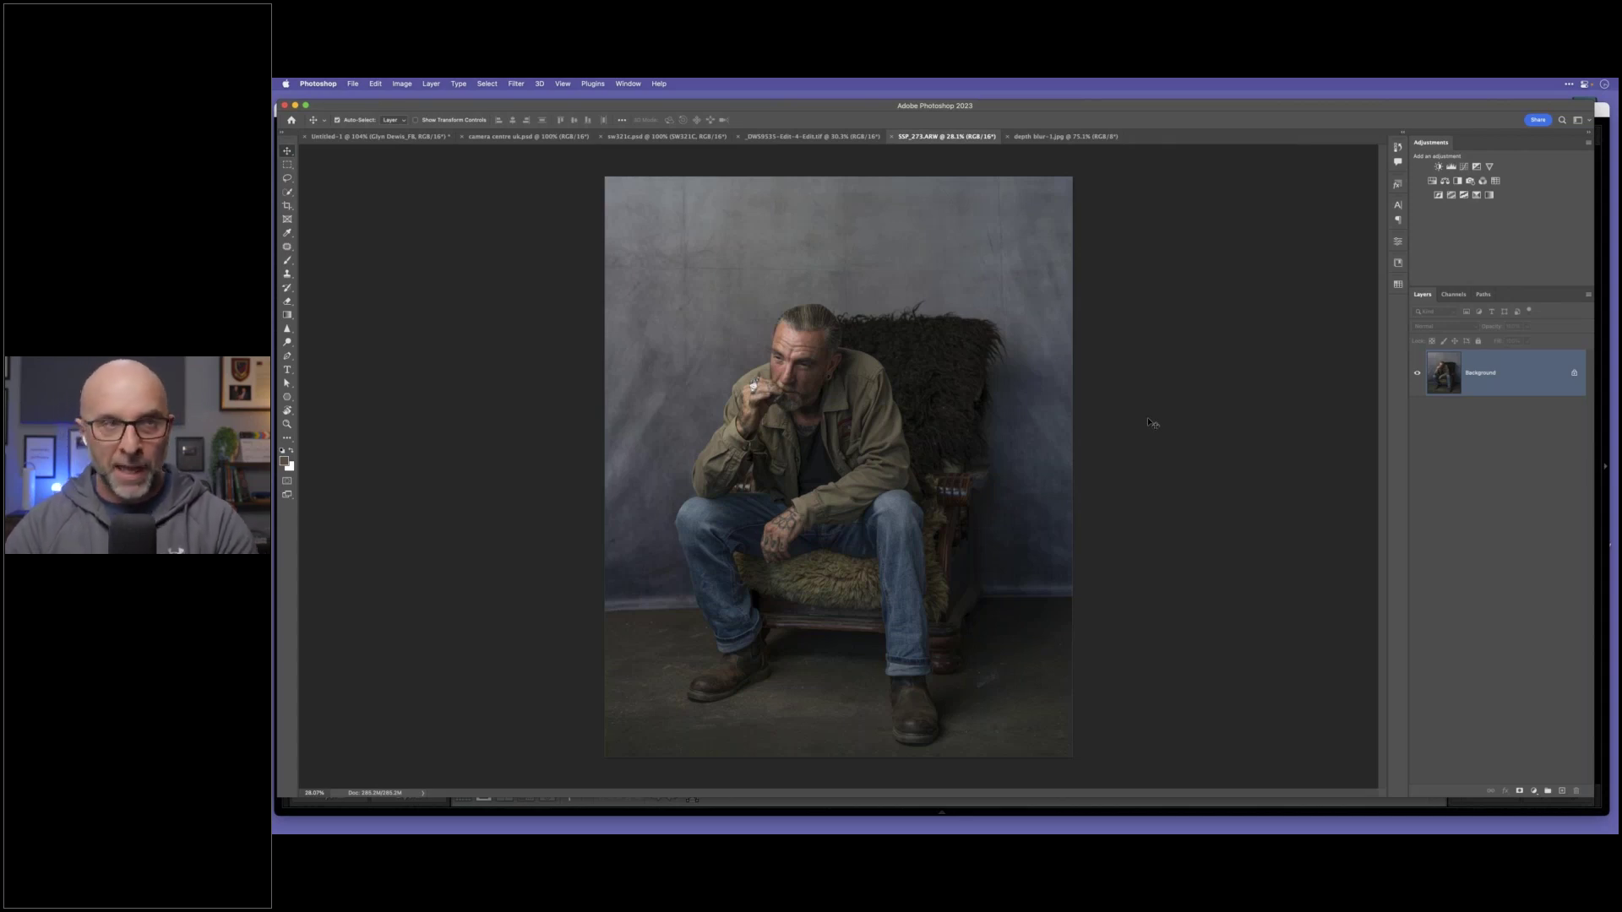
pyautogui.press('super+j')
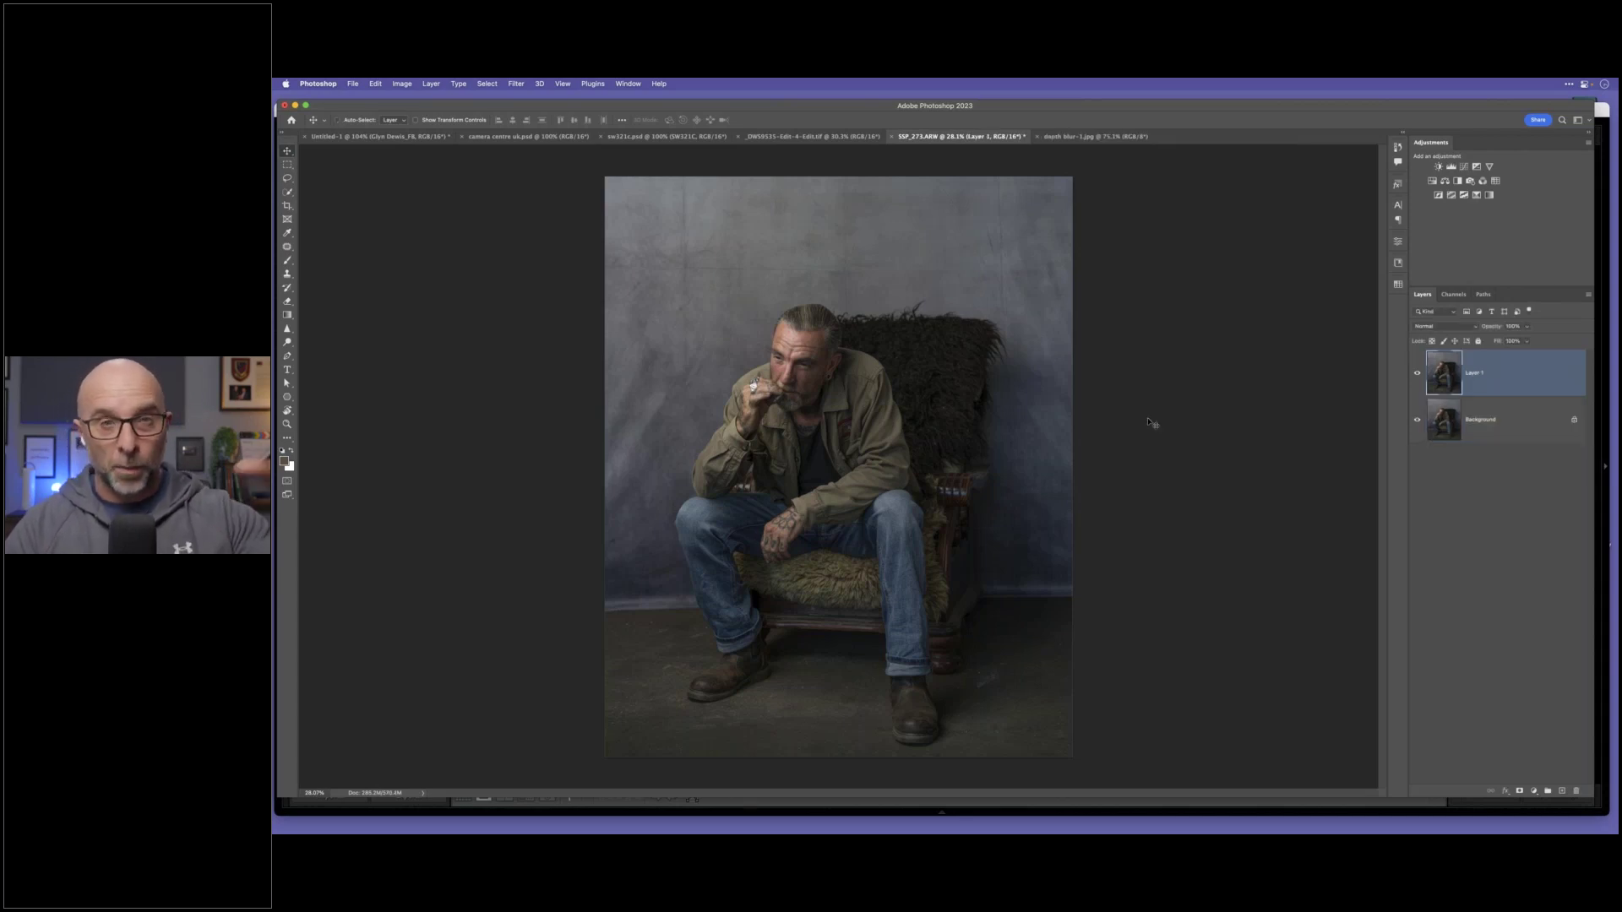
pyautogui.click(516, 83)
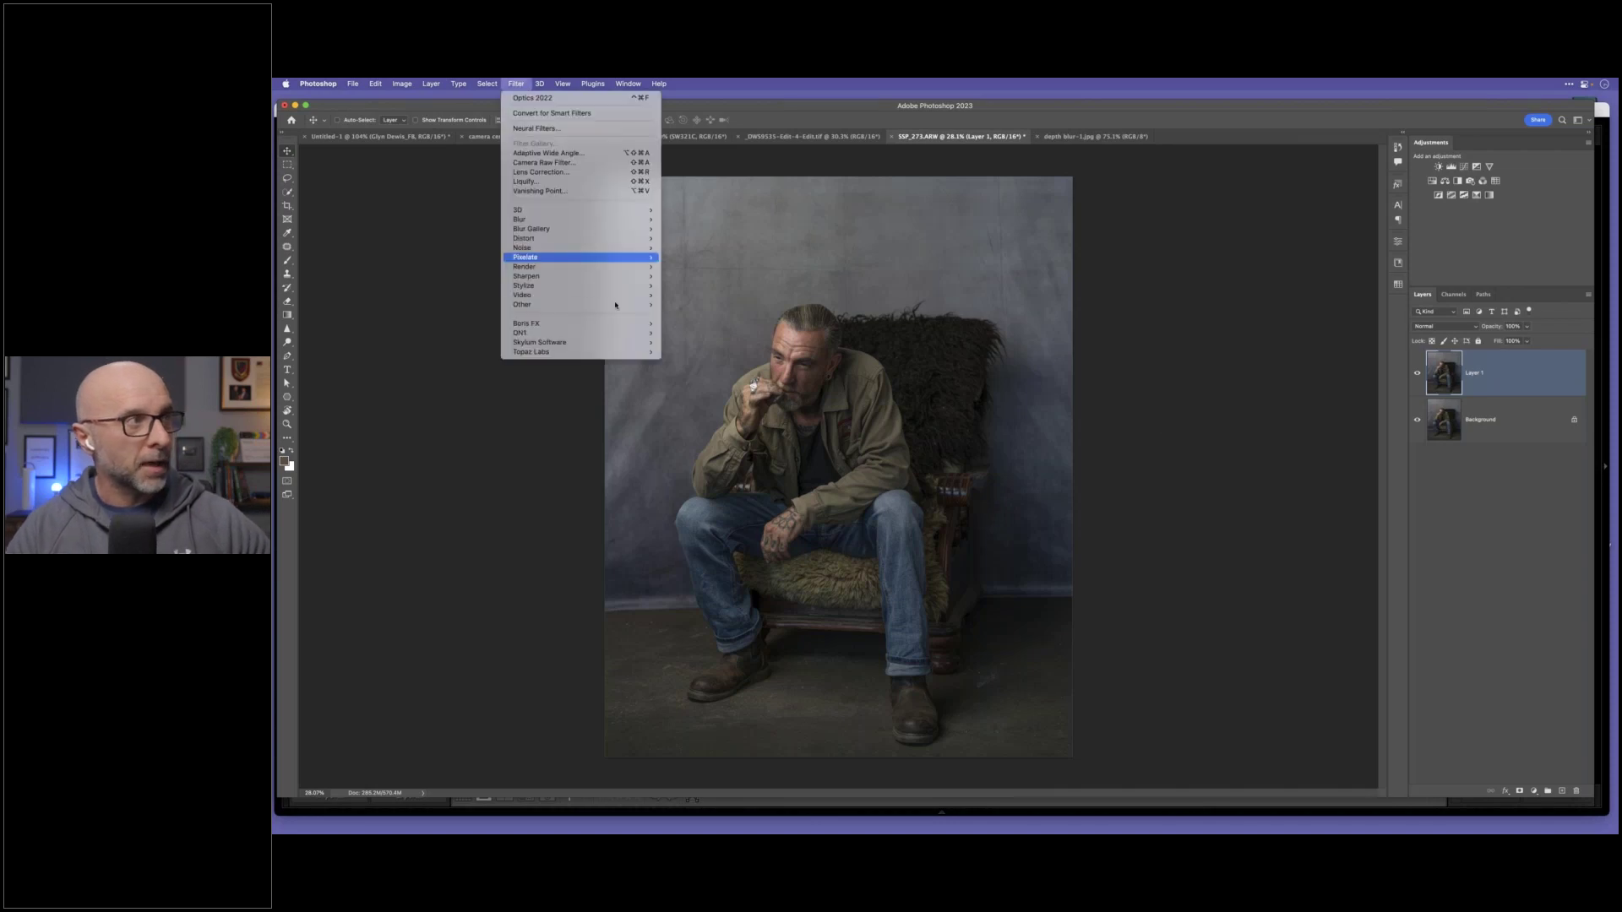
pyautogui.click(565, 130)
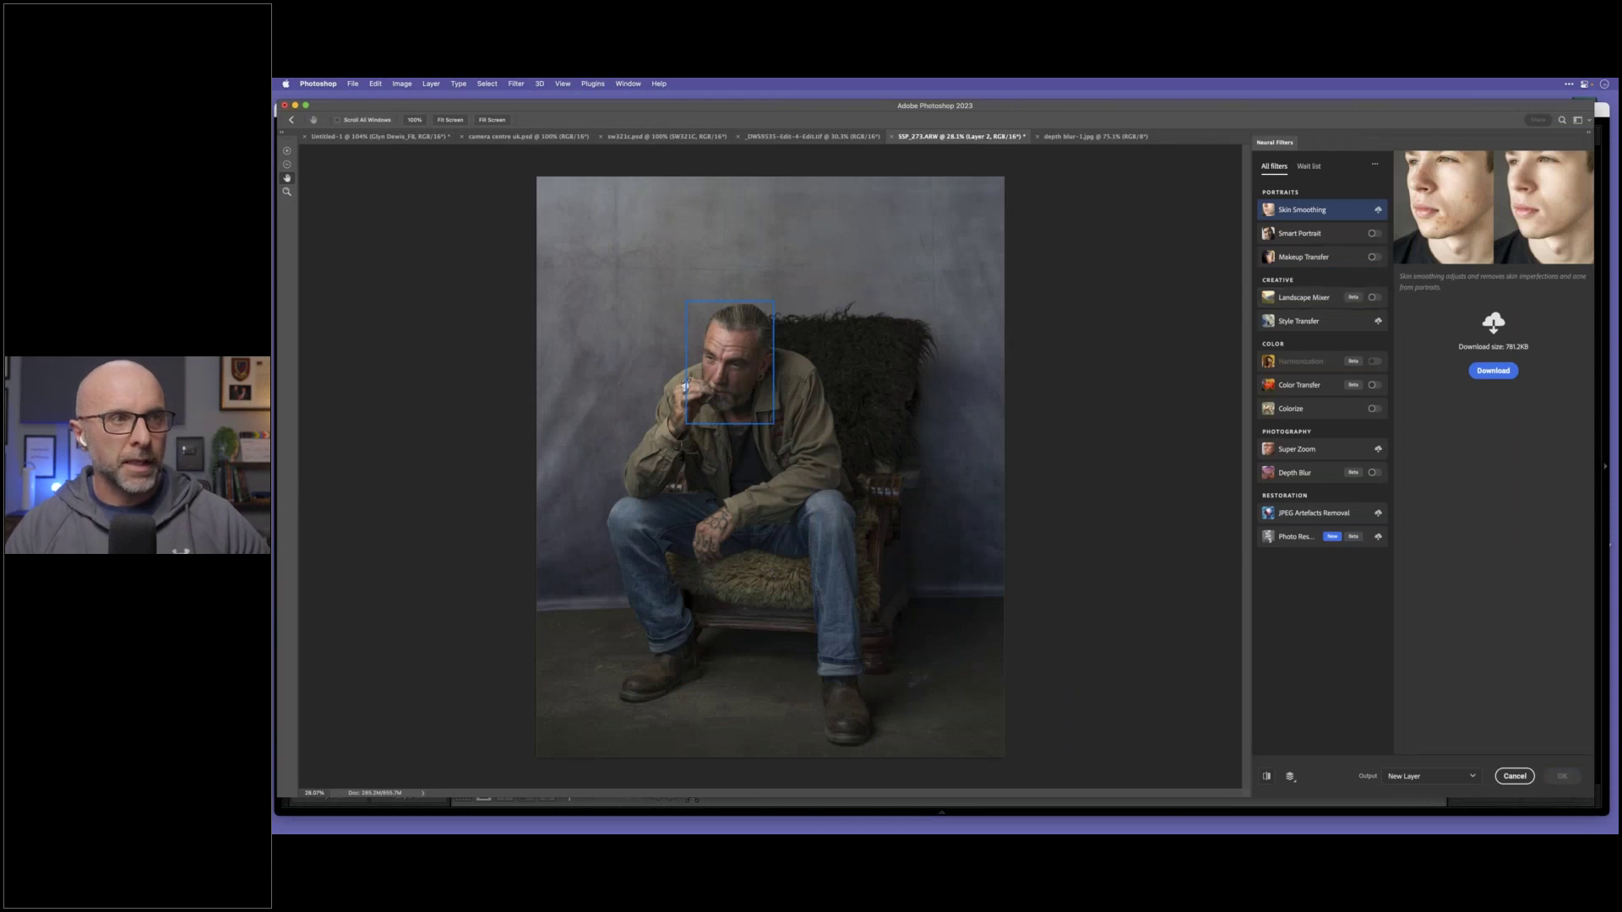
pyautogui.click(1373, 473)
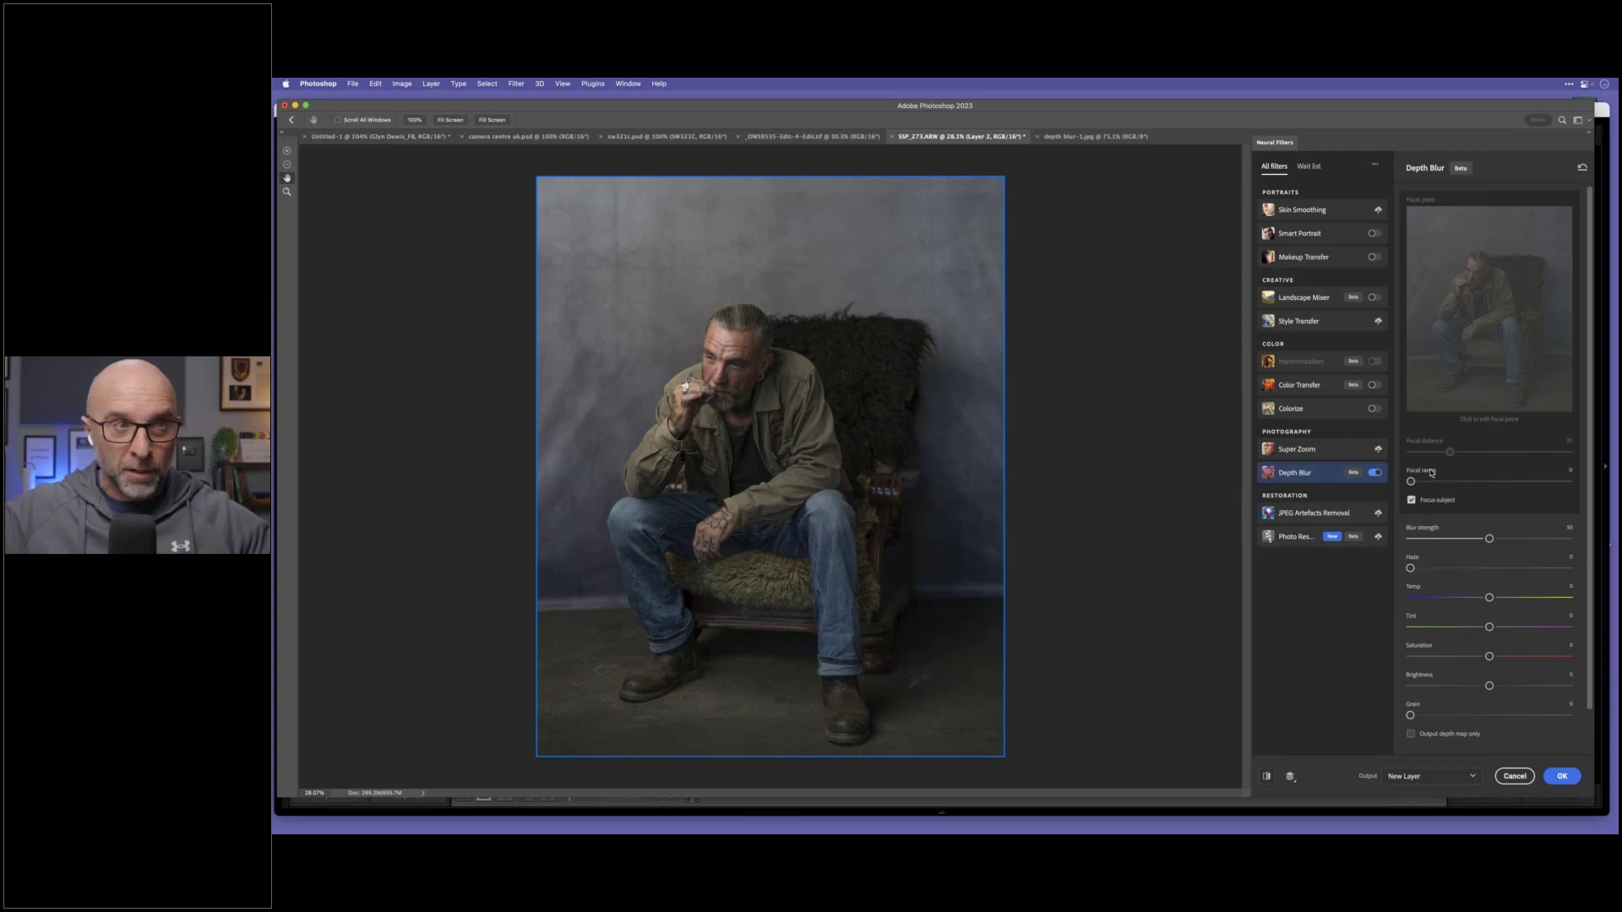
# Step: Raise the Depth Blur strength to about 80, keep the output as a new layer and apply the filter
pyautogui.moveTo(1492, 539); pyautogui.dragTo(1542, 543)
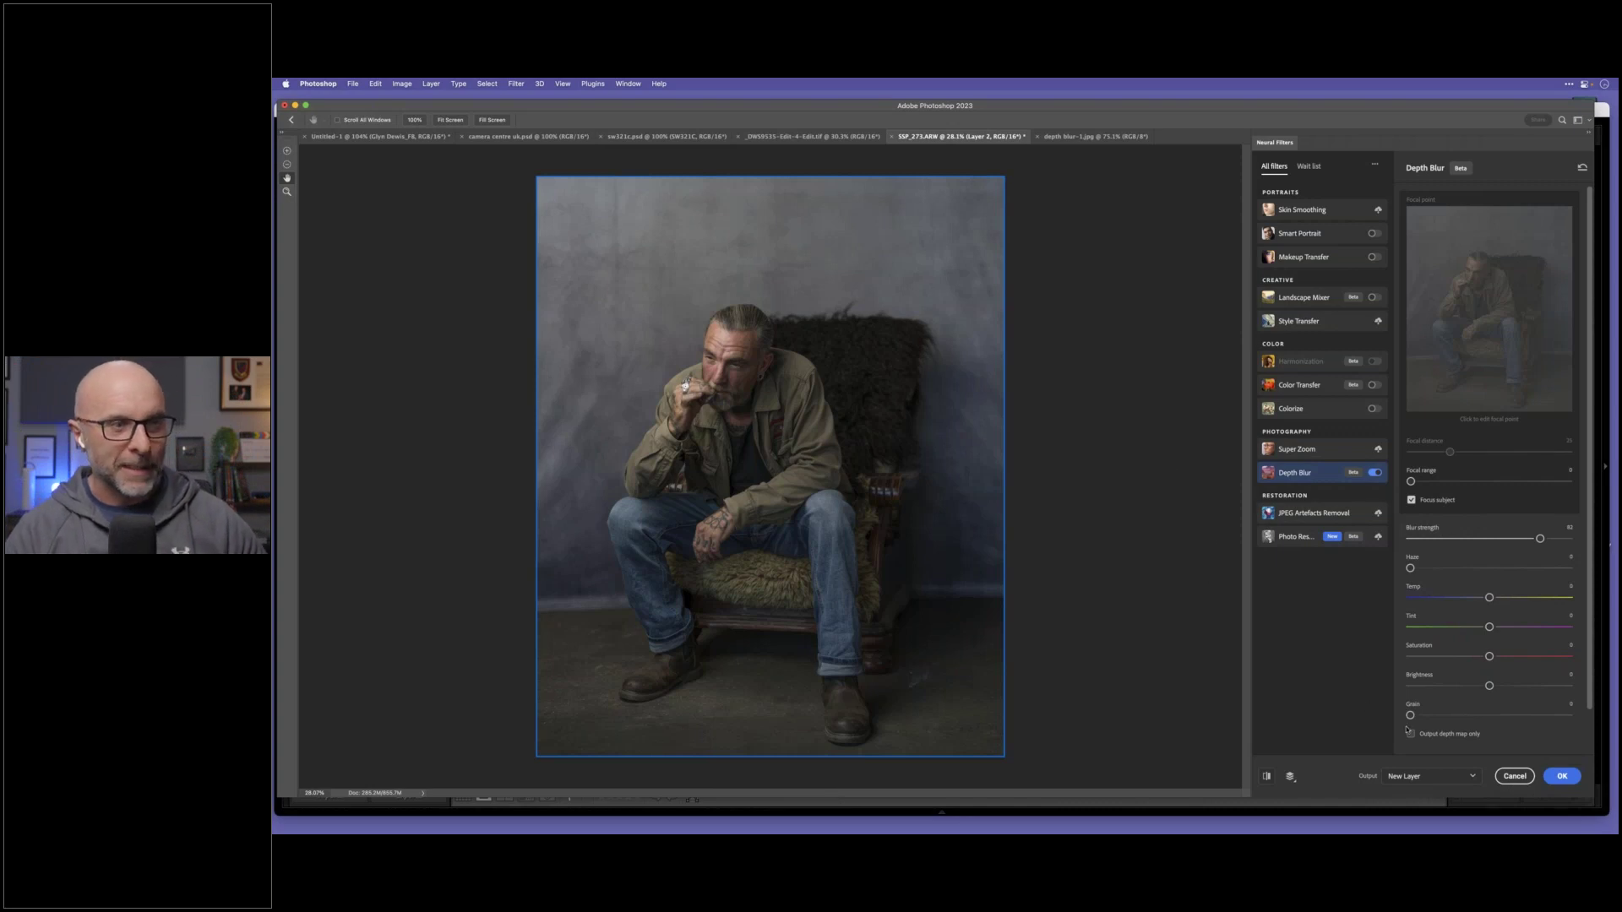
pyautogui.click(1419, 776)
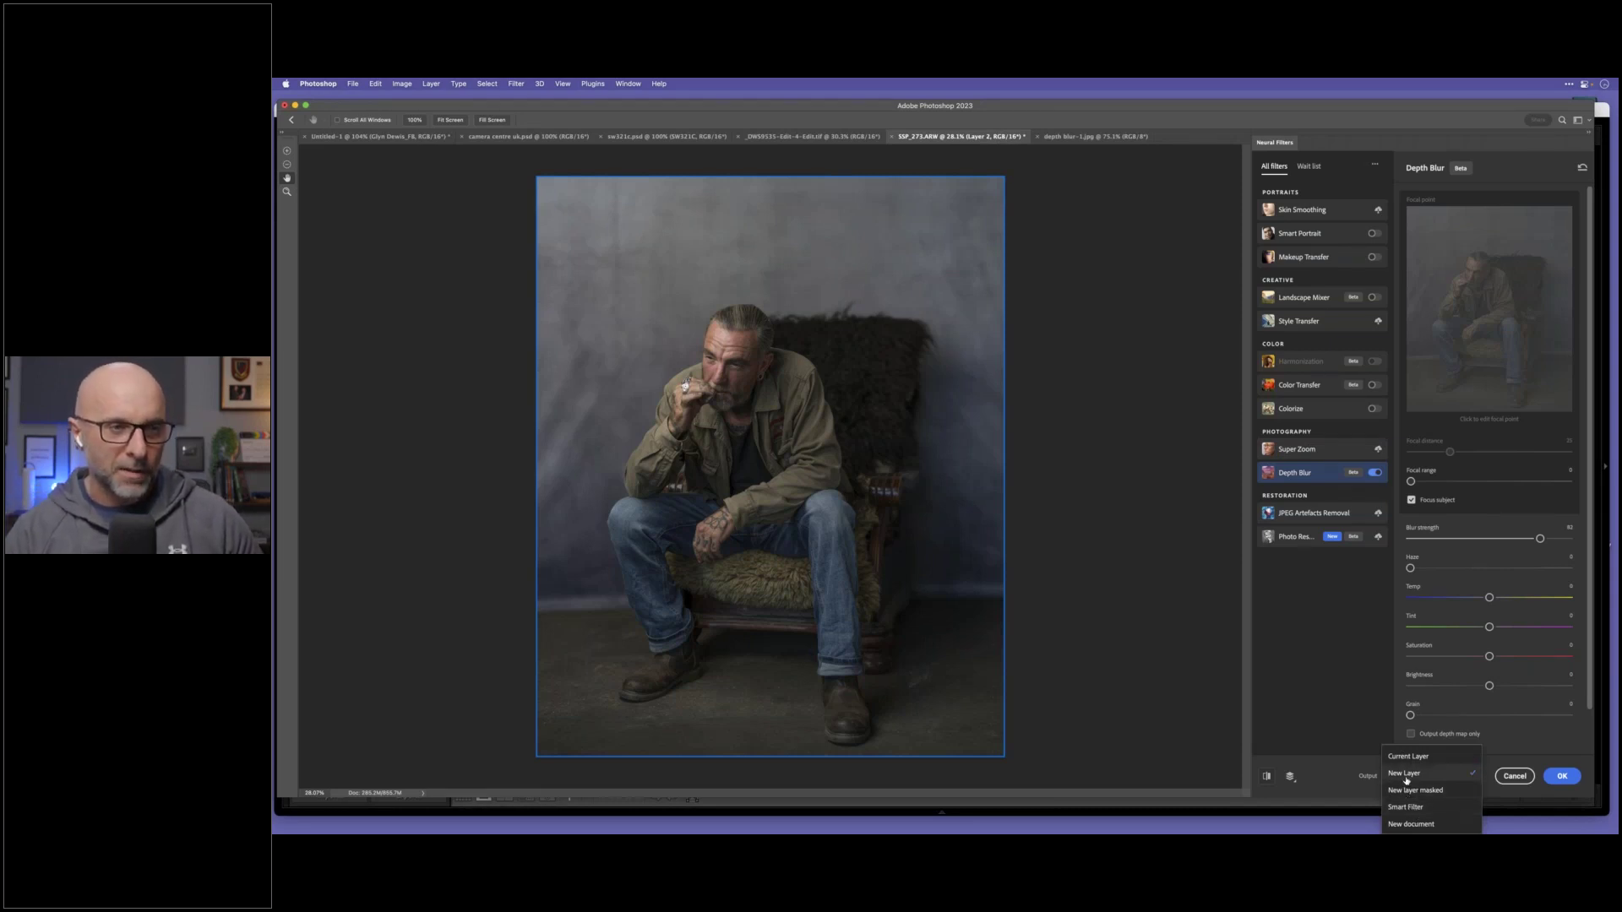
pyautogui.click(1406, 776)
pyautogui.click(1562, 777)
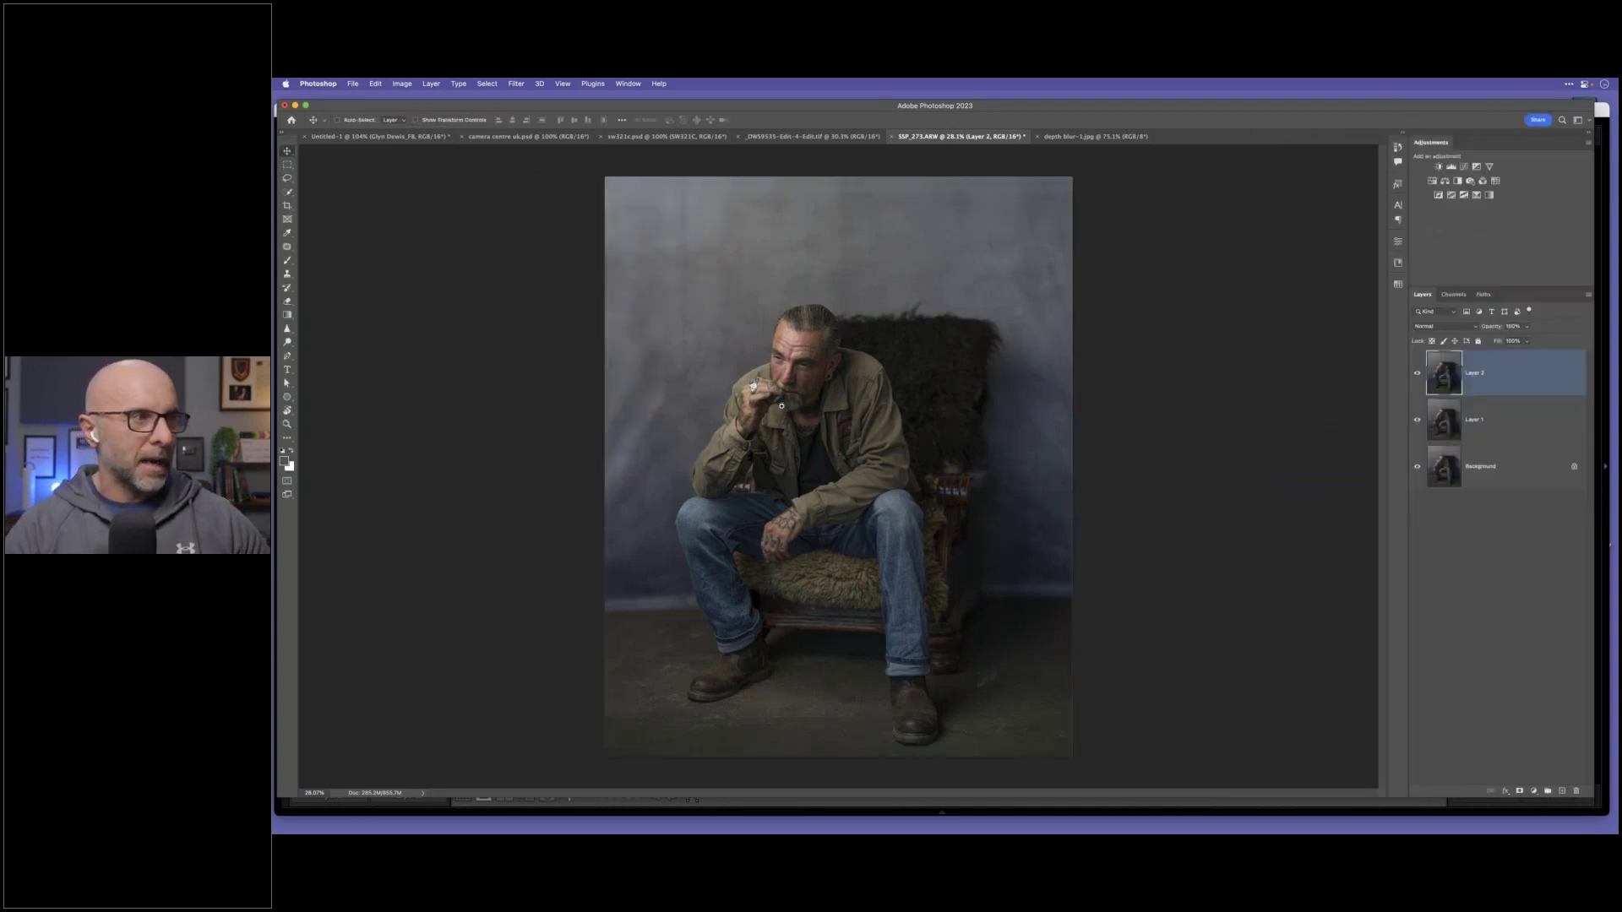
# Step: Inspect the blurred floor and chair around the man's legs, comparing the image with and without the Depth Blur layer
pyautogui.scroll(5, 804, 444)
pyautogui.moveTo(744, 487); pyautogui.dragTo(915, 501)
pyautogui.scroll(4, 894, 501)
pyautogui.moveTo(807, 777); pyautogui.dragTo(956, 464)
pyautogui.moveTo(846, 619); pyautogui.dragTo(764, 499)
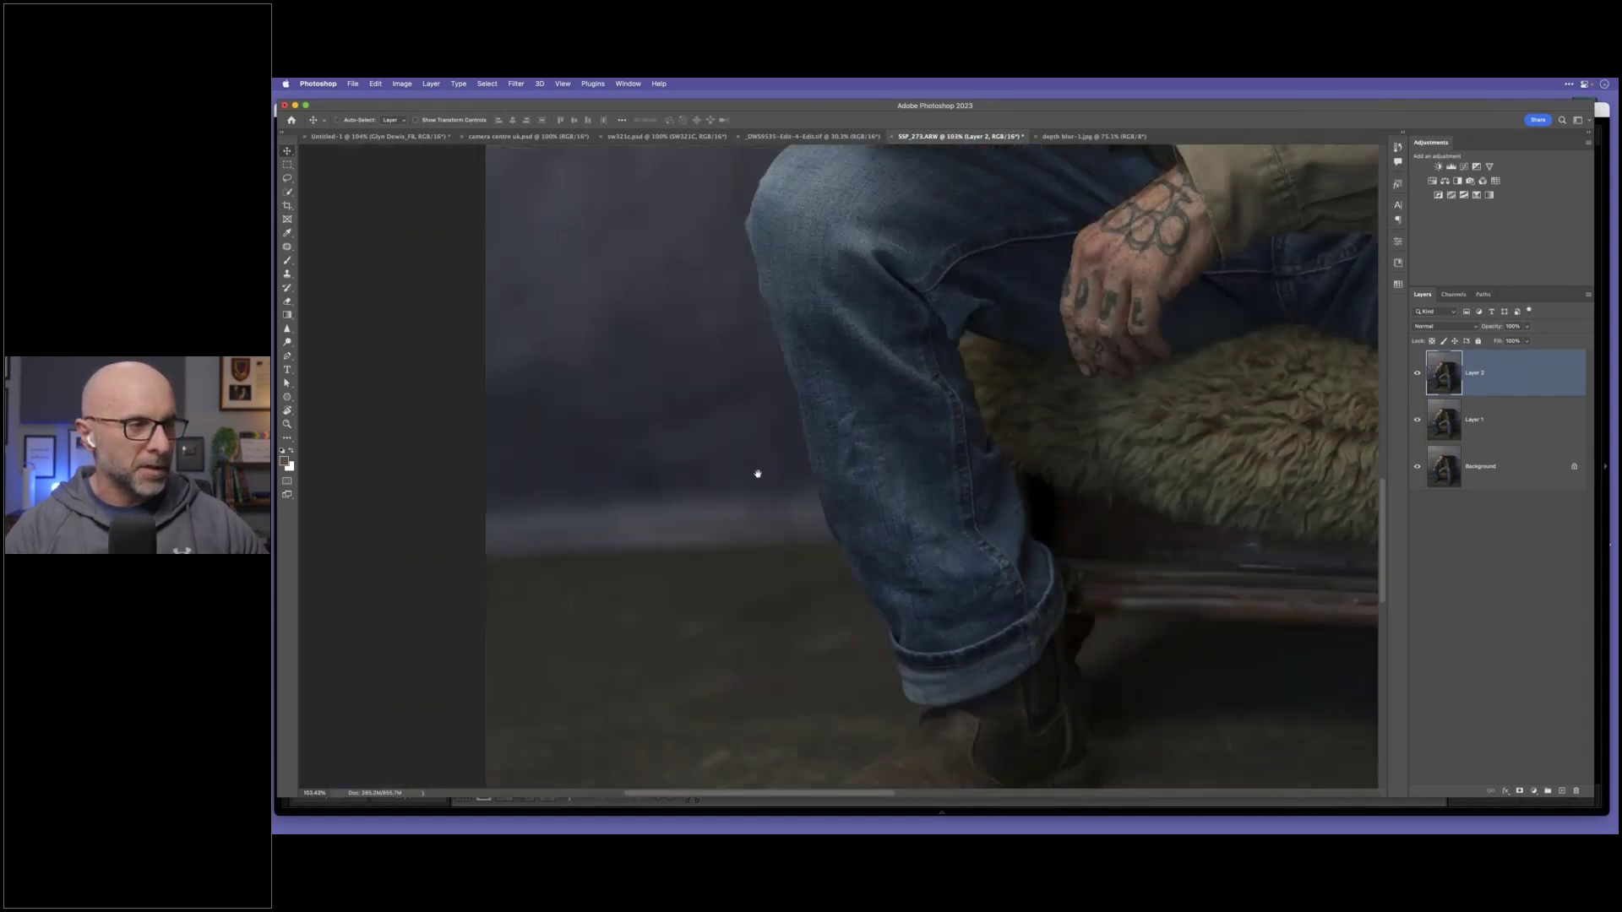
pyautogui.click(1418, 374)
pyautogui.click(1418, 373)
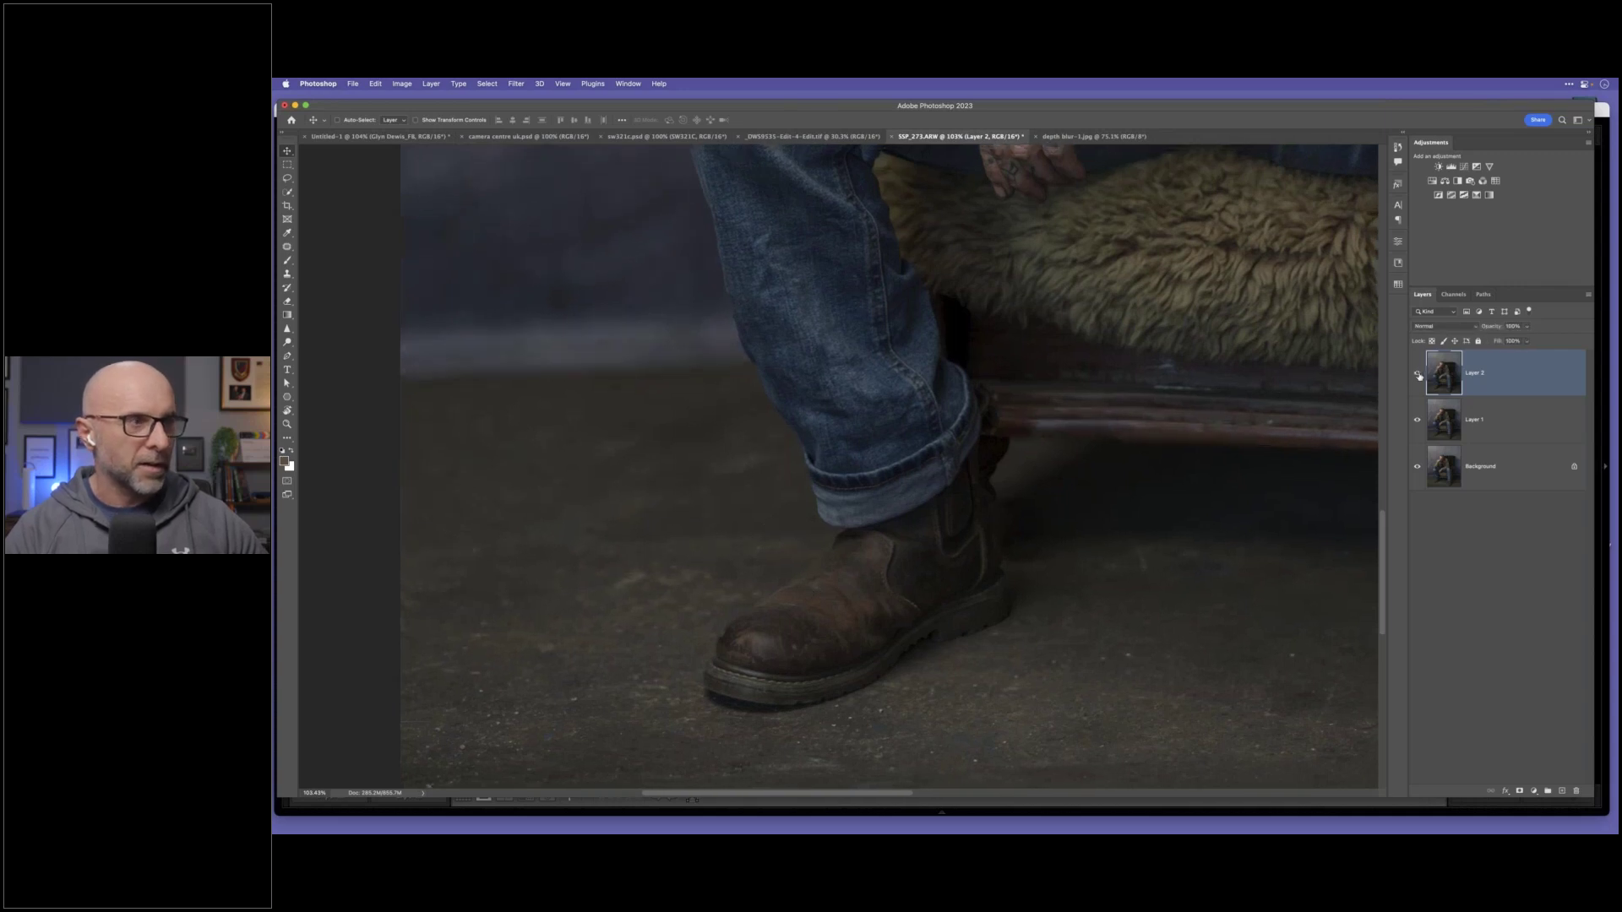
pyautogui.click(1419, 376)
pyautogui.moveTo(975, 493); pyautogui.dragTo(978, 543)
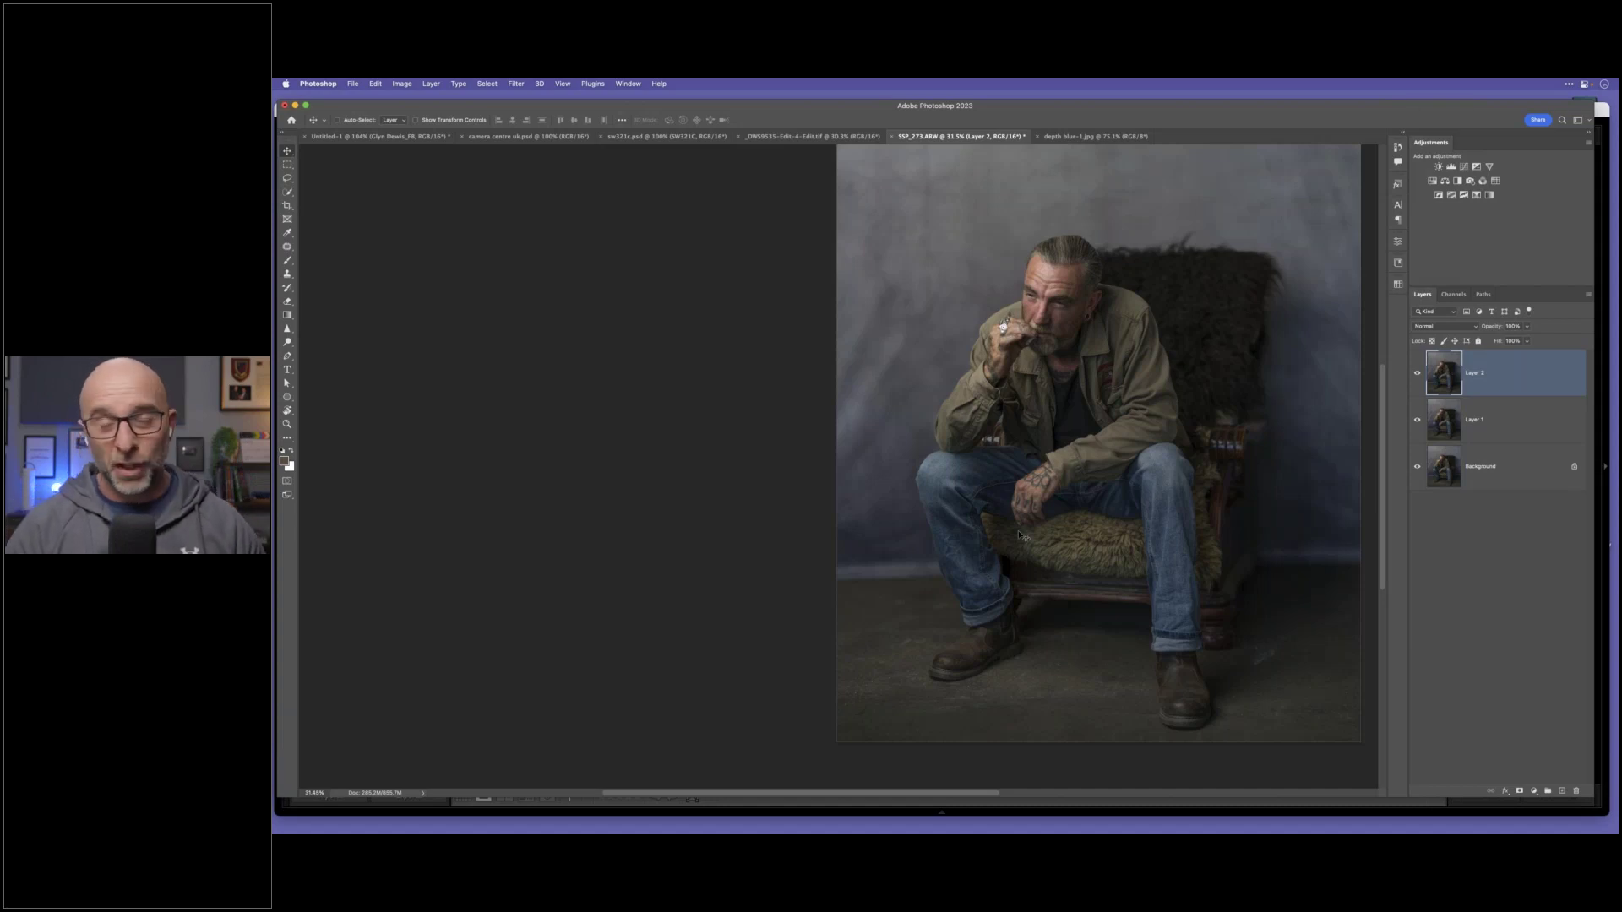
pyautogui.moveTo(1170, 382); pyautogui.dragTo(1005, 432)
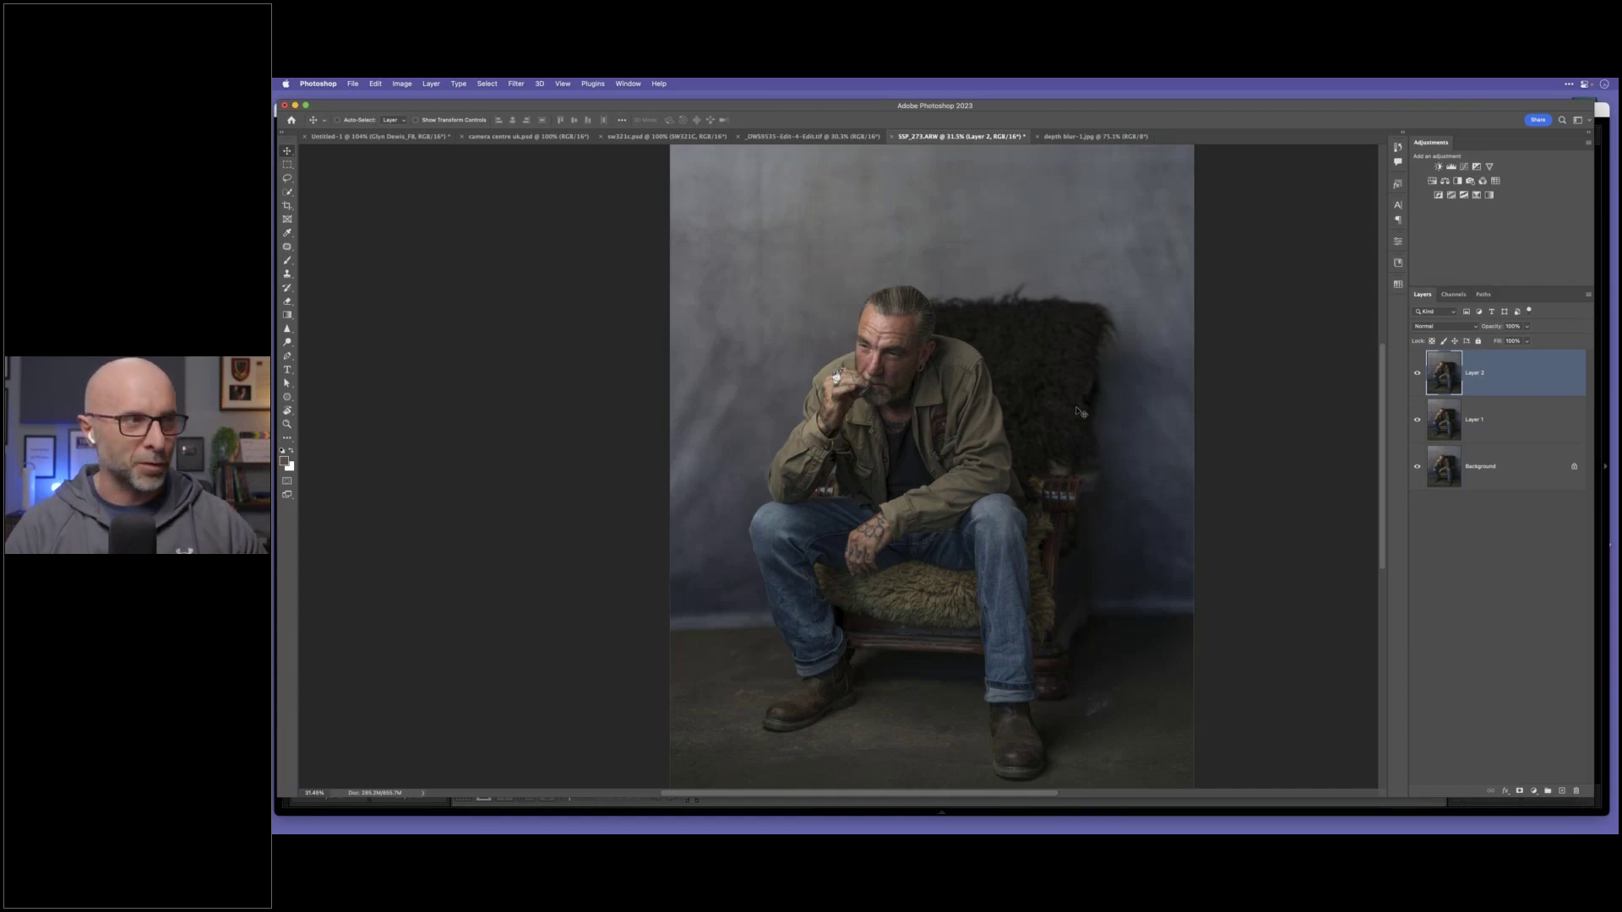
pyautogui.scroll(-1, 1075, 484)
pyautogui.hscroll(1, 1074, 483)
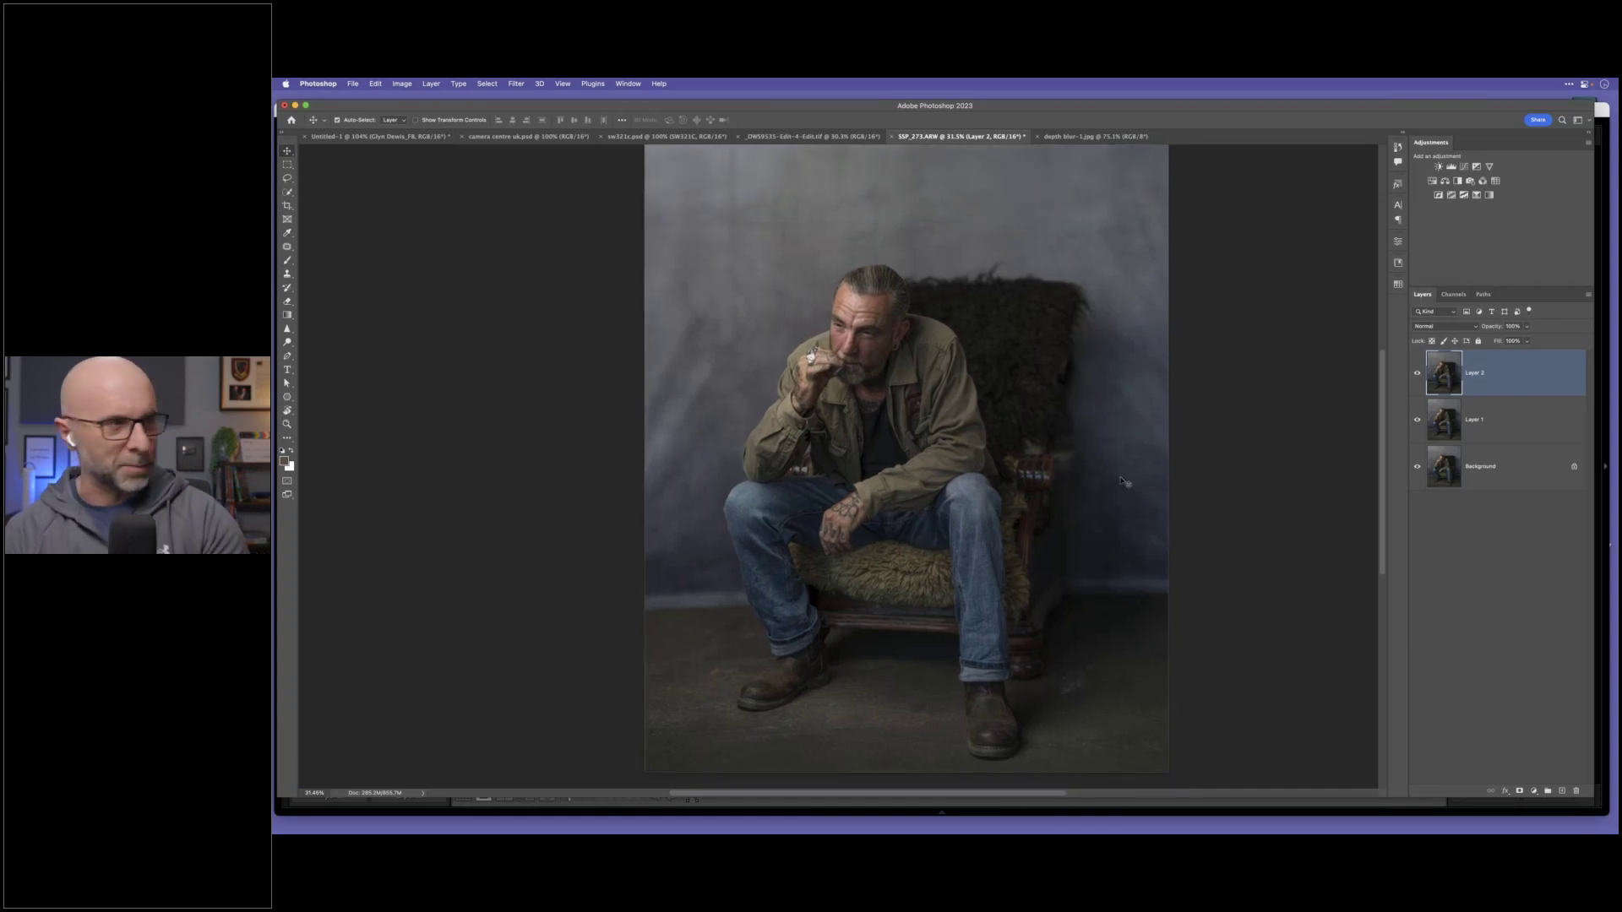
# Step: Switch to Lightroom Classic and show the drone photo collection in the grid
pyautogui.press('super+Tab')
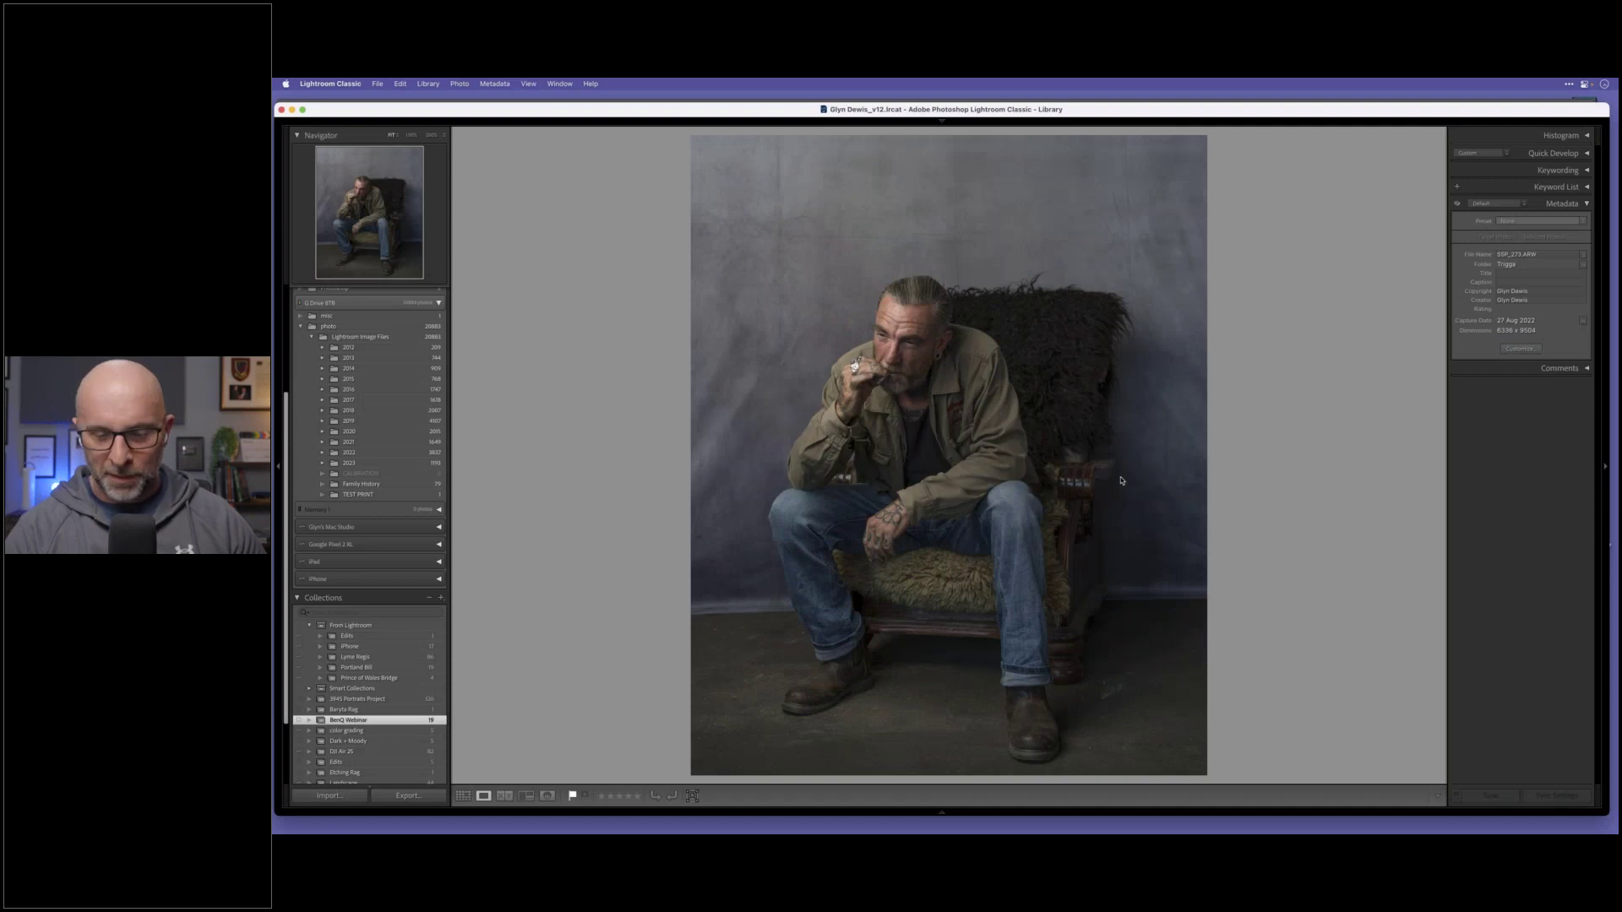
pyautogui.press('g')
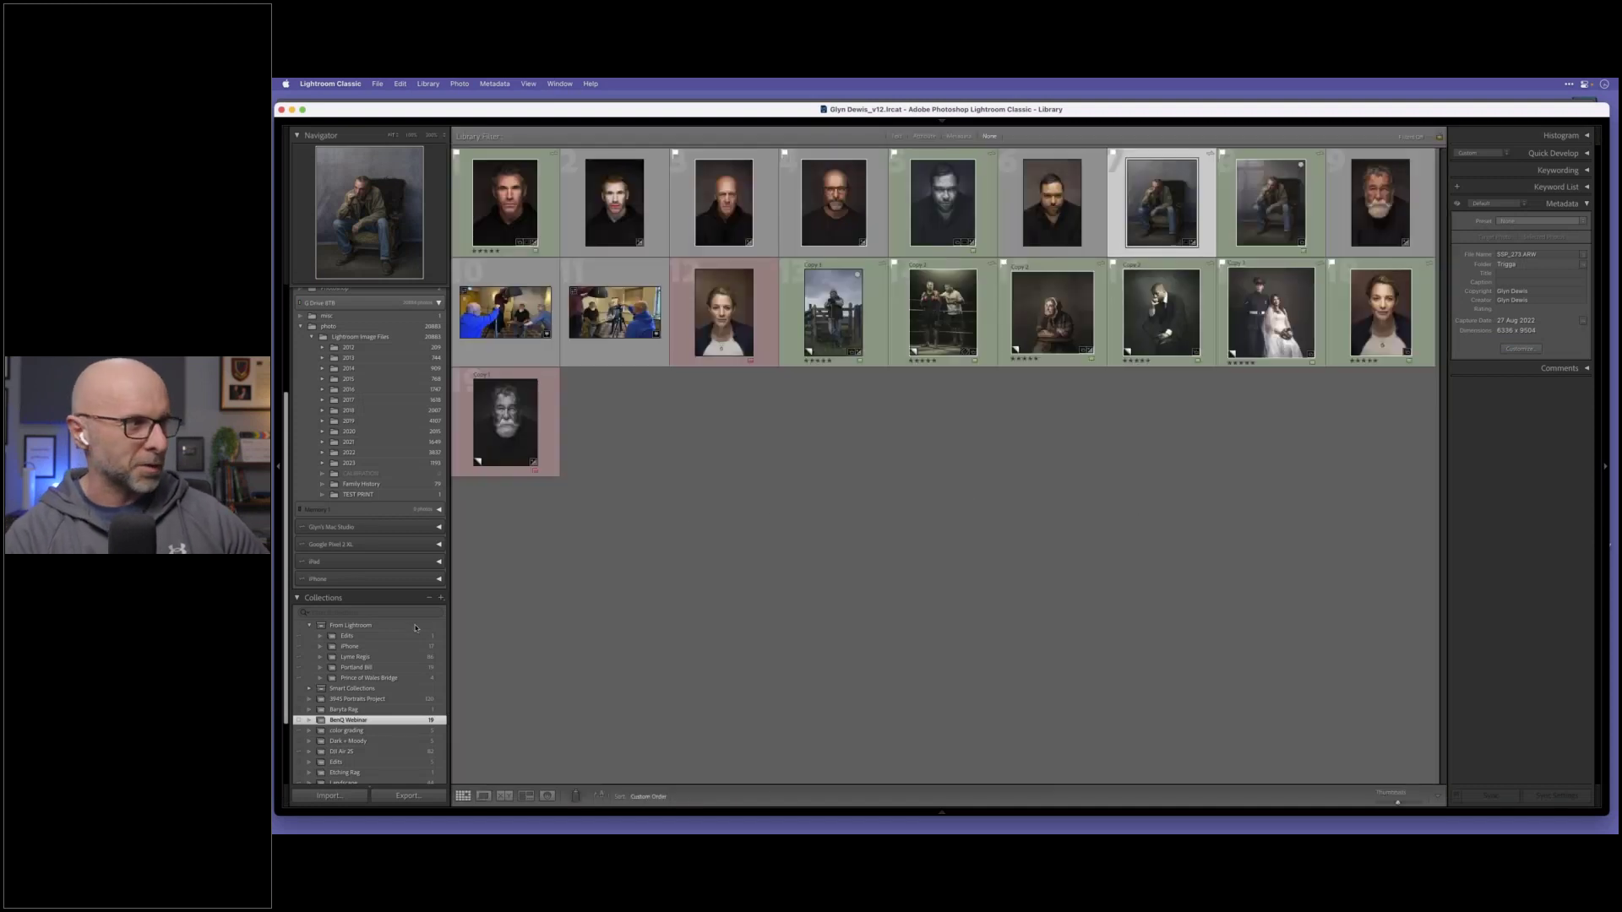
pyautogui.scroll(-1, 364, 743)
pyautogui.click(359, 733)
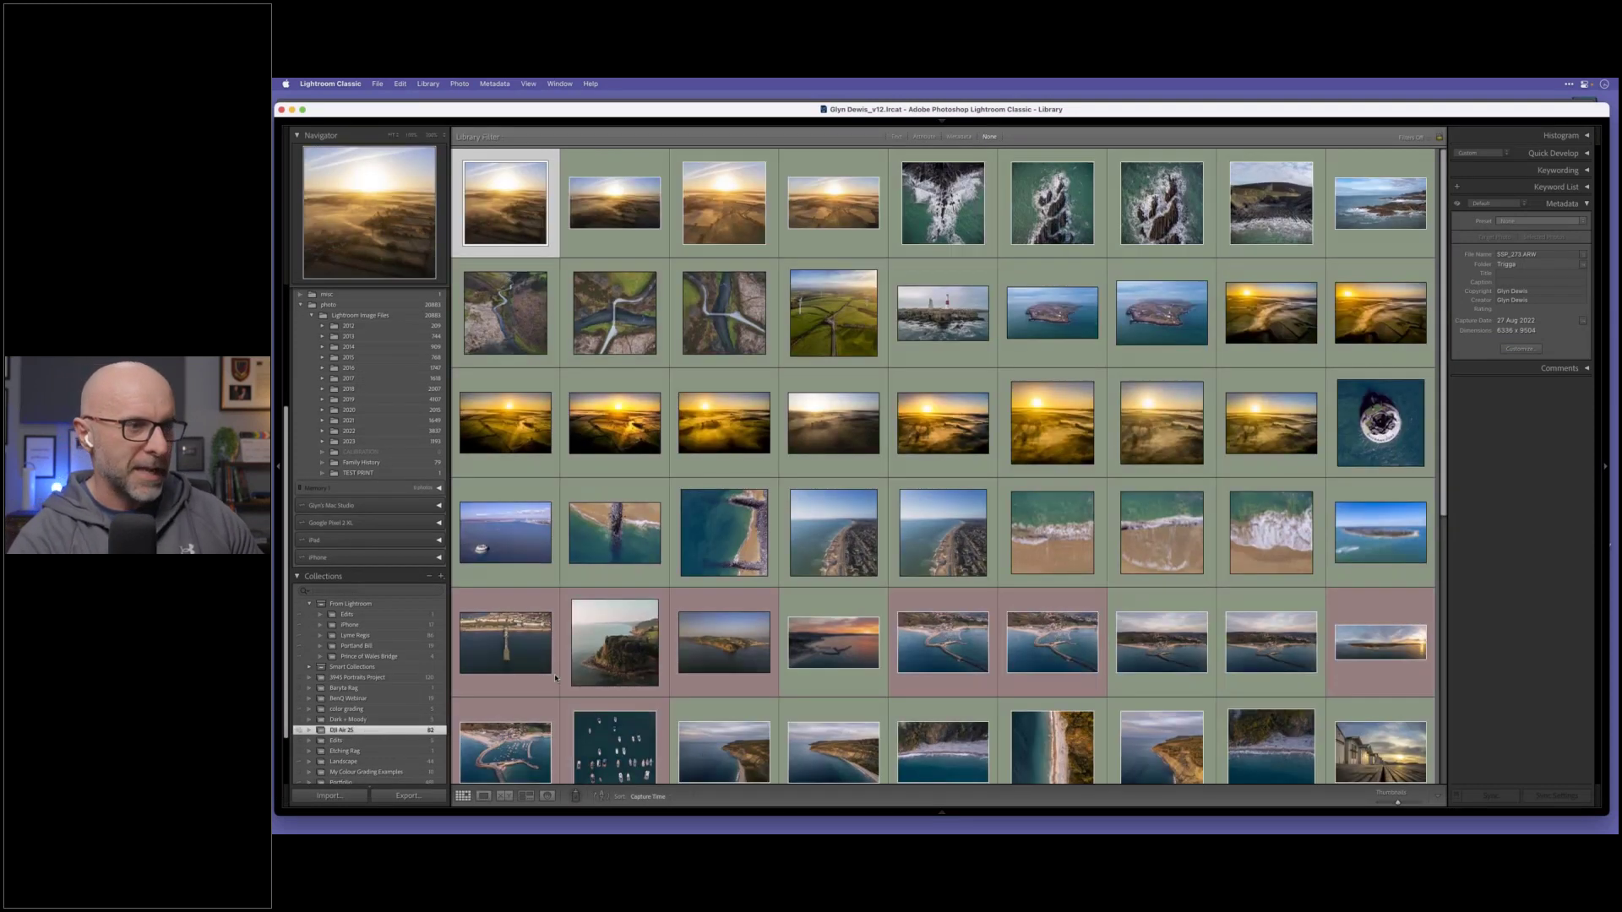
# Step: Find the aerial photo of the harbour town and send it to Photoshop for editing
pyautogui.scroll(-5, 894, 633)
pyautogui.doubleClick(1052, 617)
pyautogui.press('super+e')
pyautogui.press('Return')
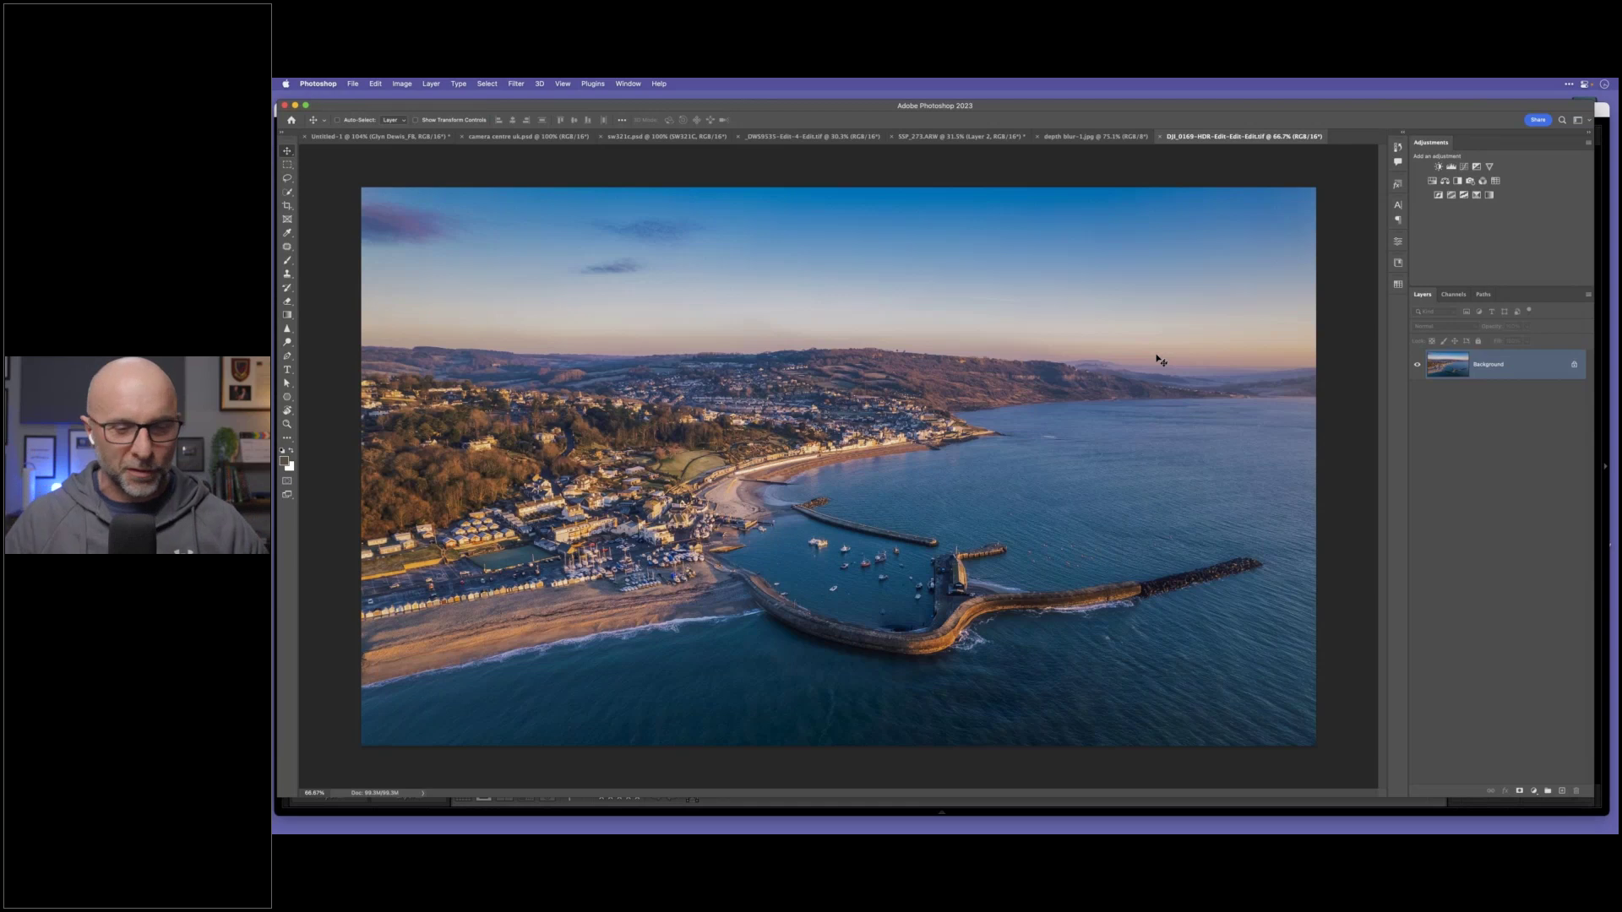
# Step: Duplicate the harbour photo's background layer and apply a Gaussian Blur with a 10-pixel radius to the copy
pyautogui.press('super+j')
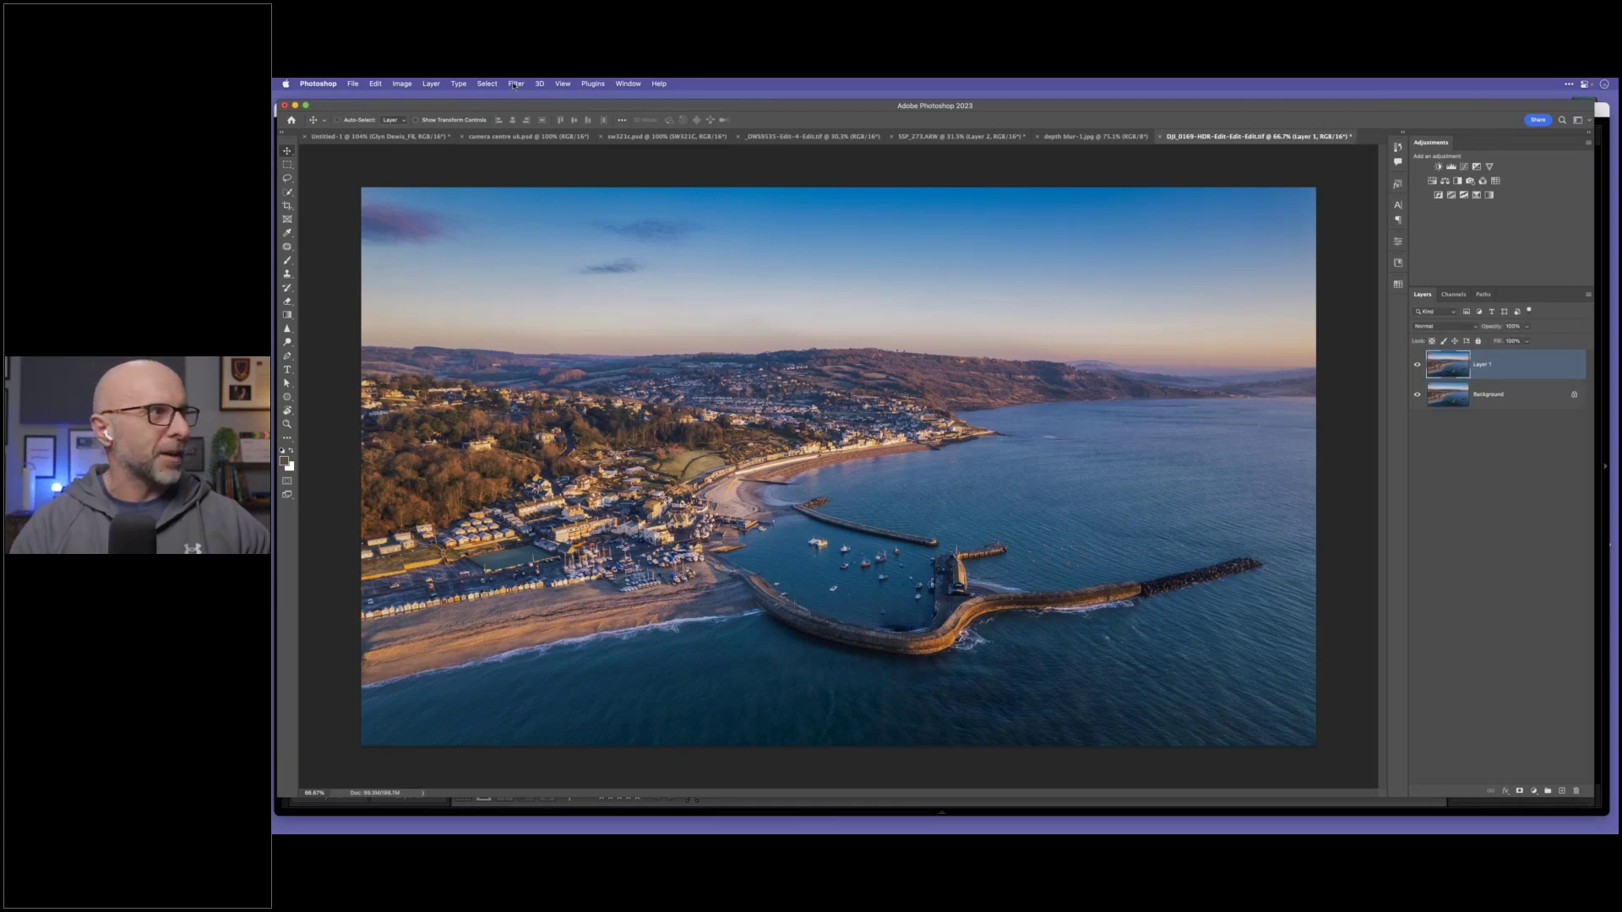
pyautogui.click(514, 84)
pyautogui.moveTo(592, 219)
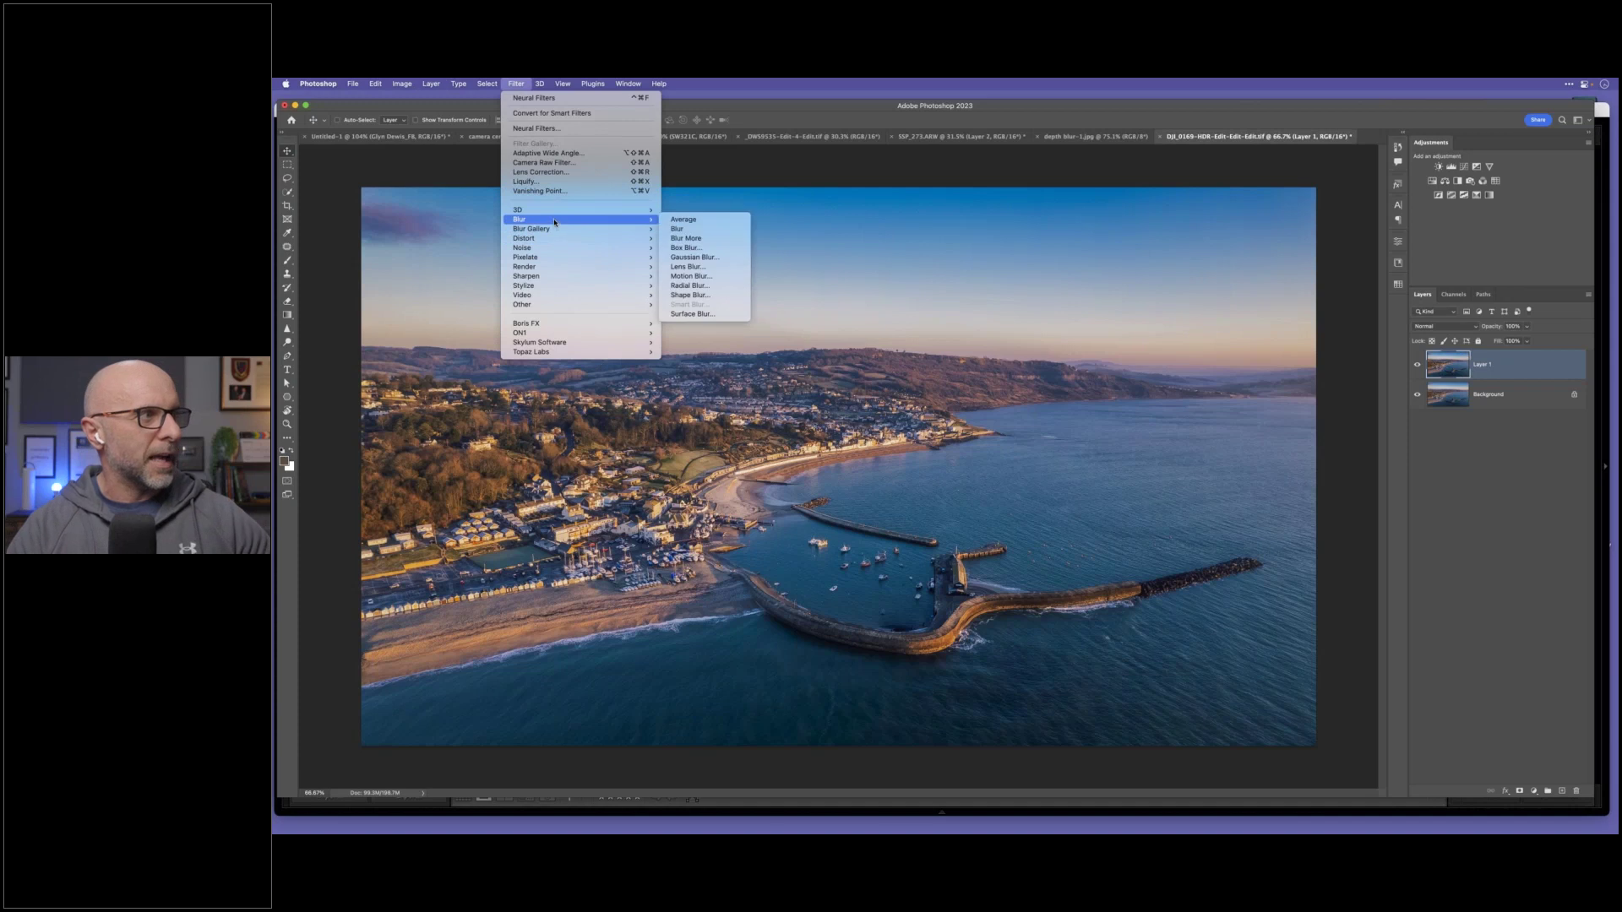
pyautogui.click(694, 257)
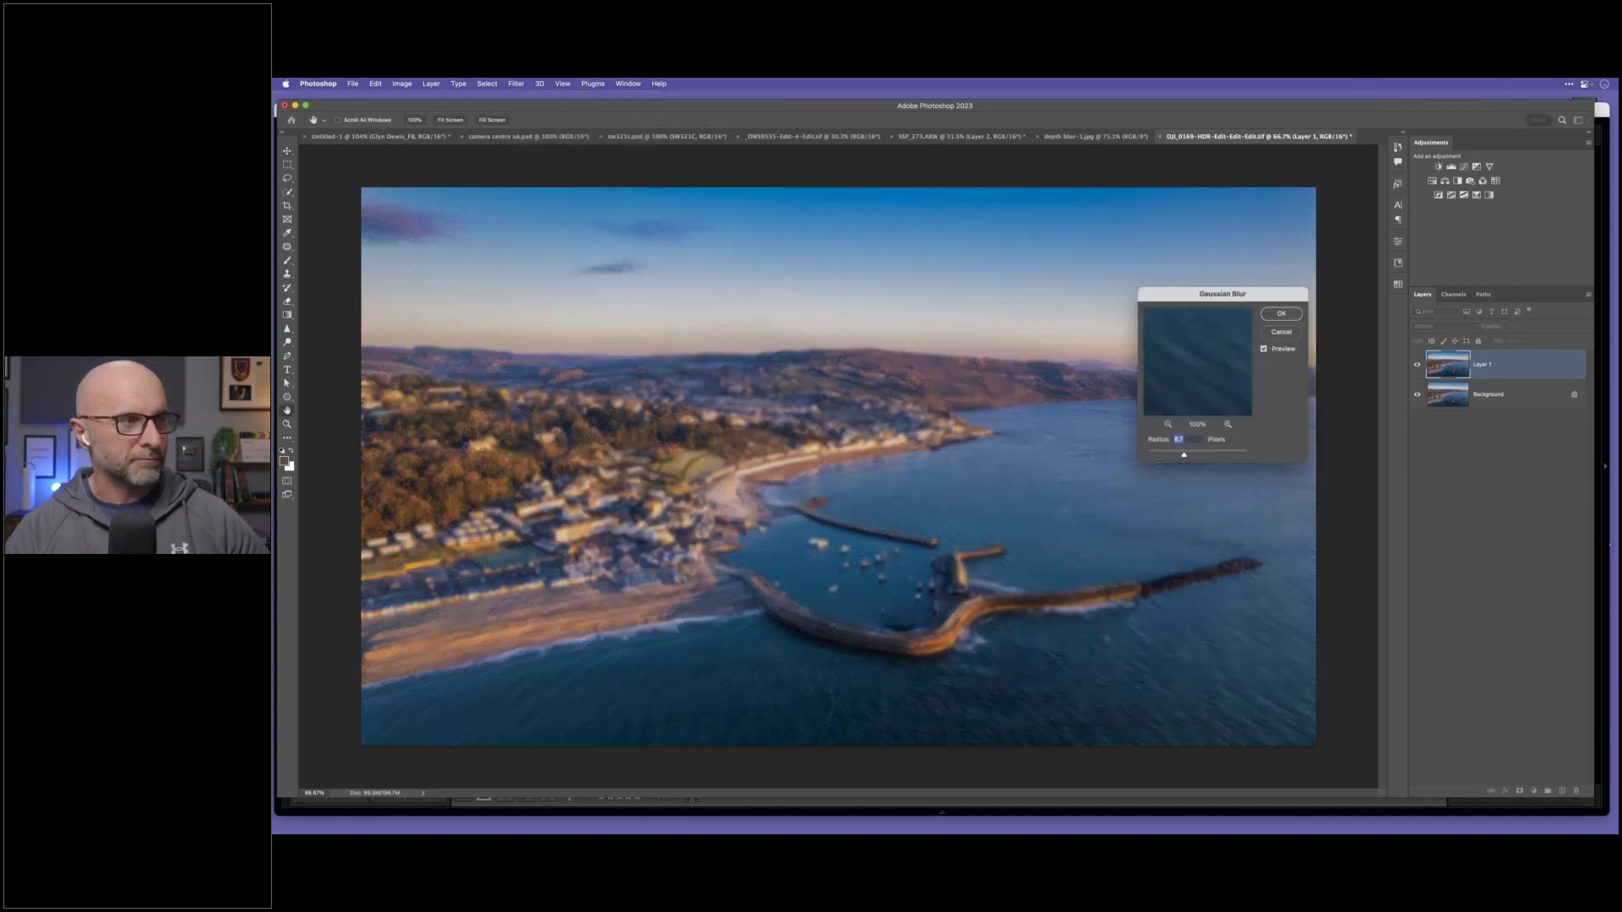
pyautogui.write('10')
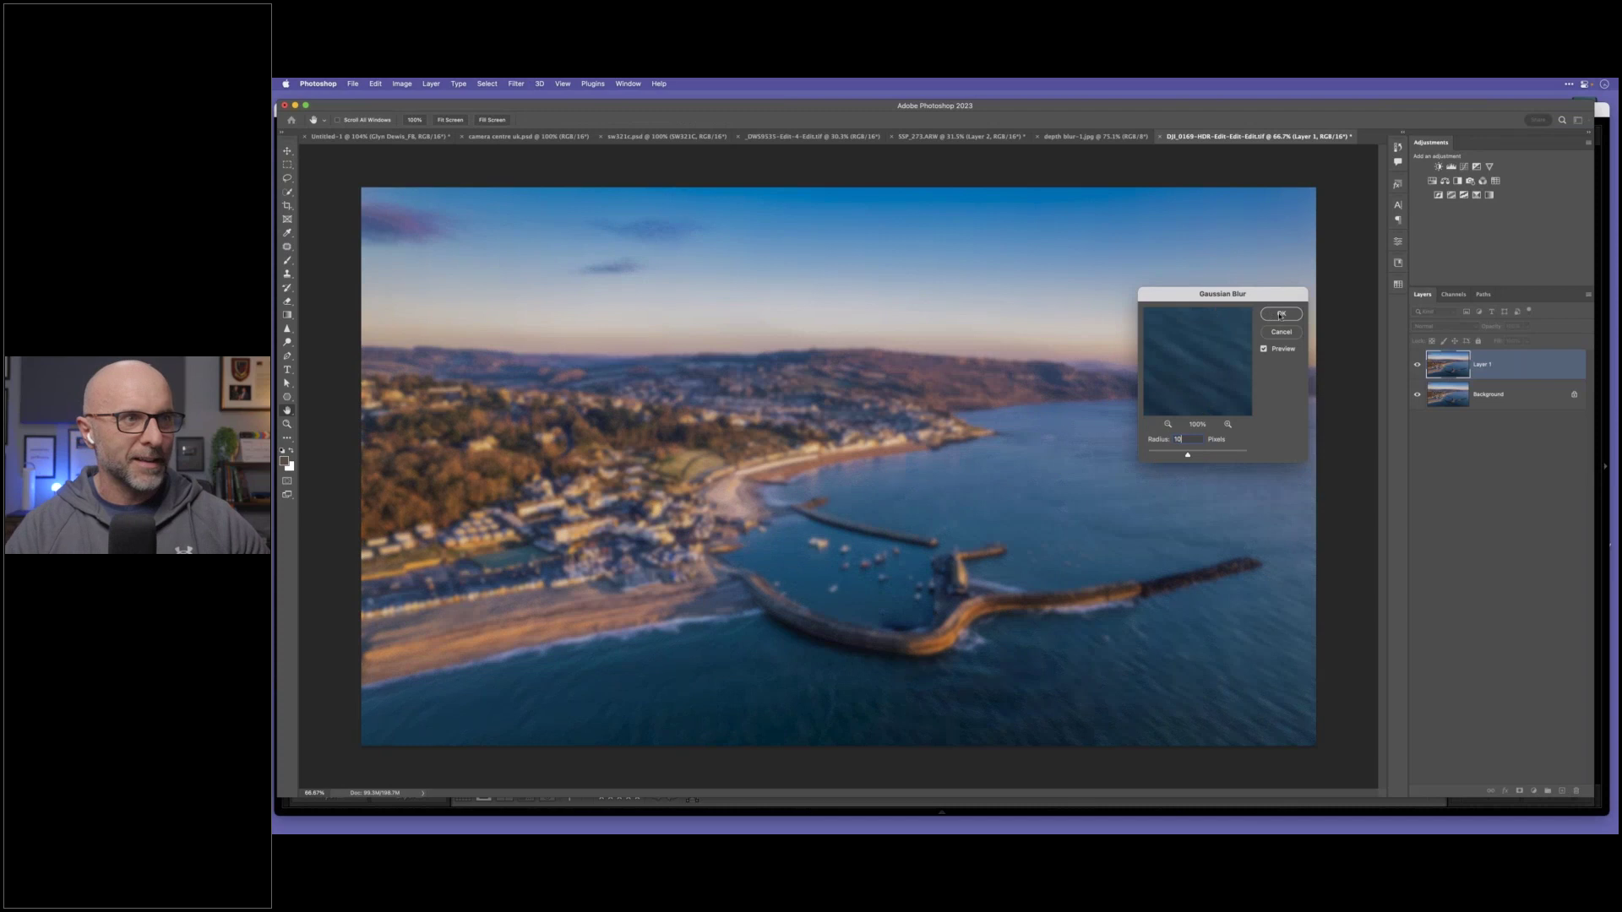
pyautogui.click(1280, 315)
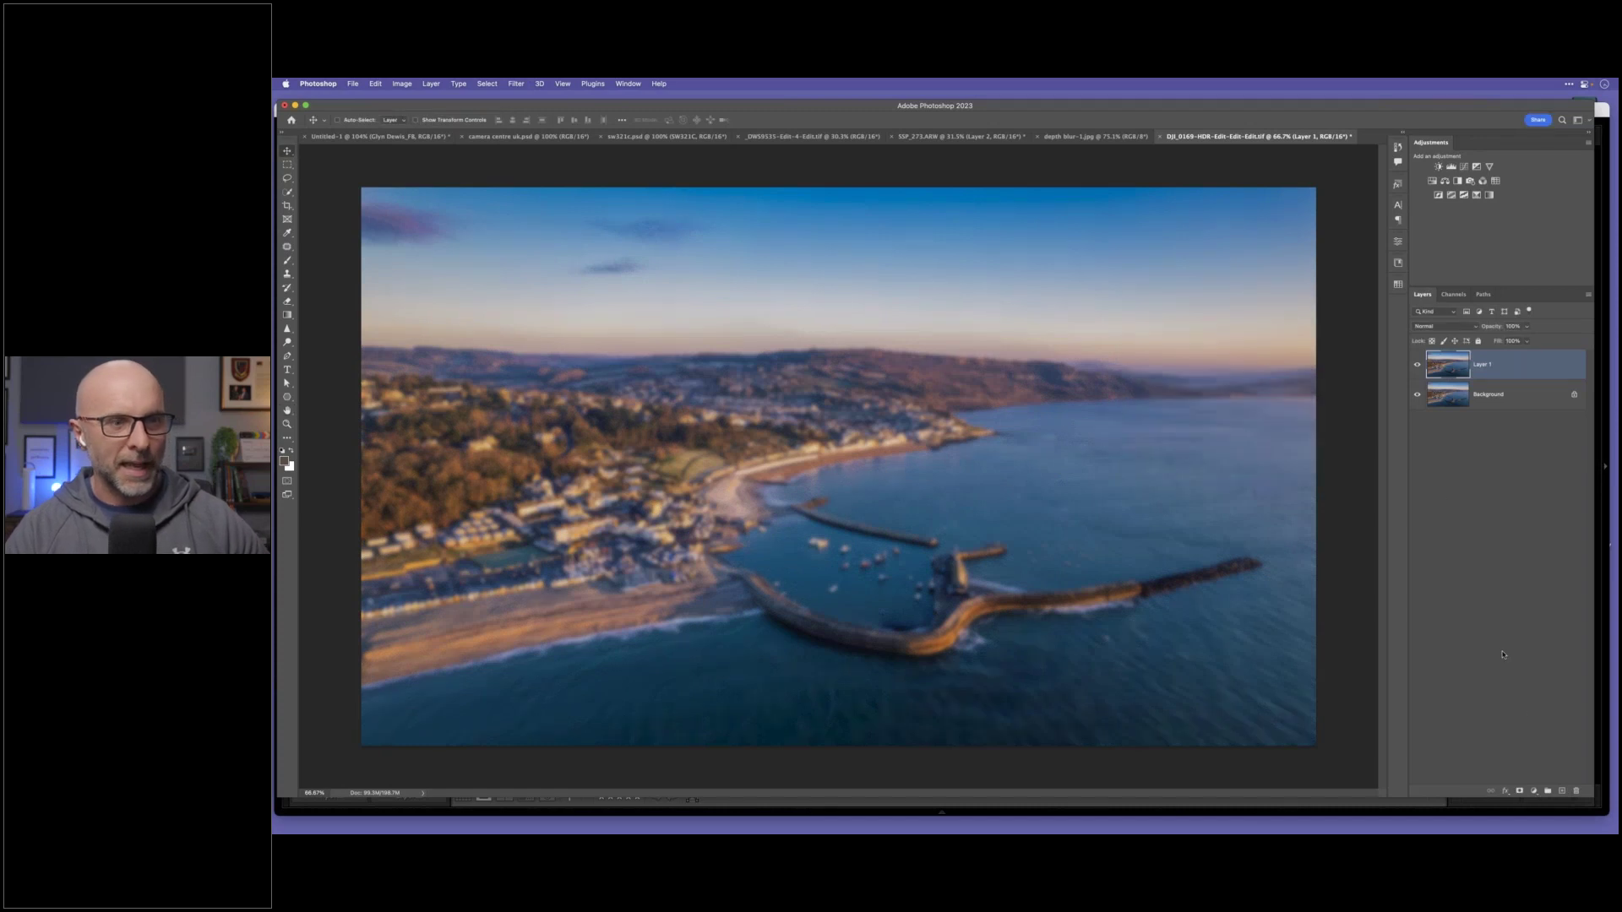
# Step: Add a layer mask to the blurred layer and paint a straight diagonal black band across the town with an enlarged brush
pyautogui.click(1519, 791)
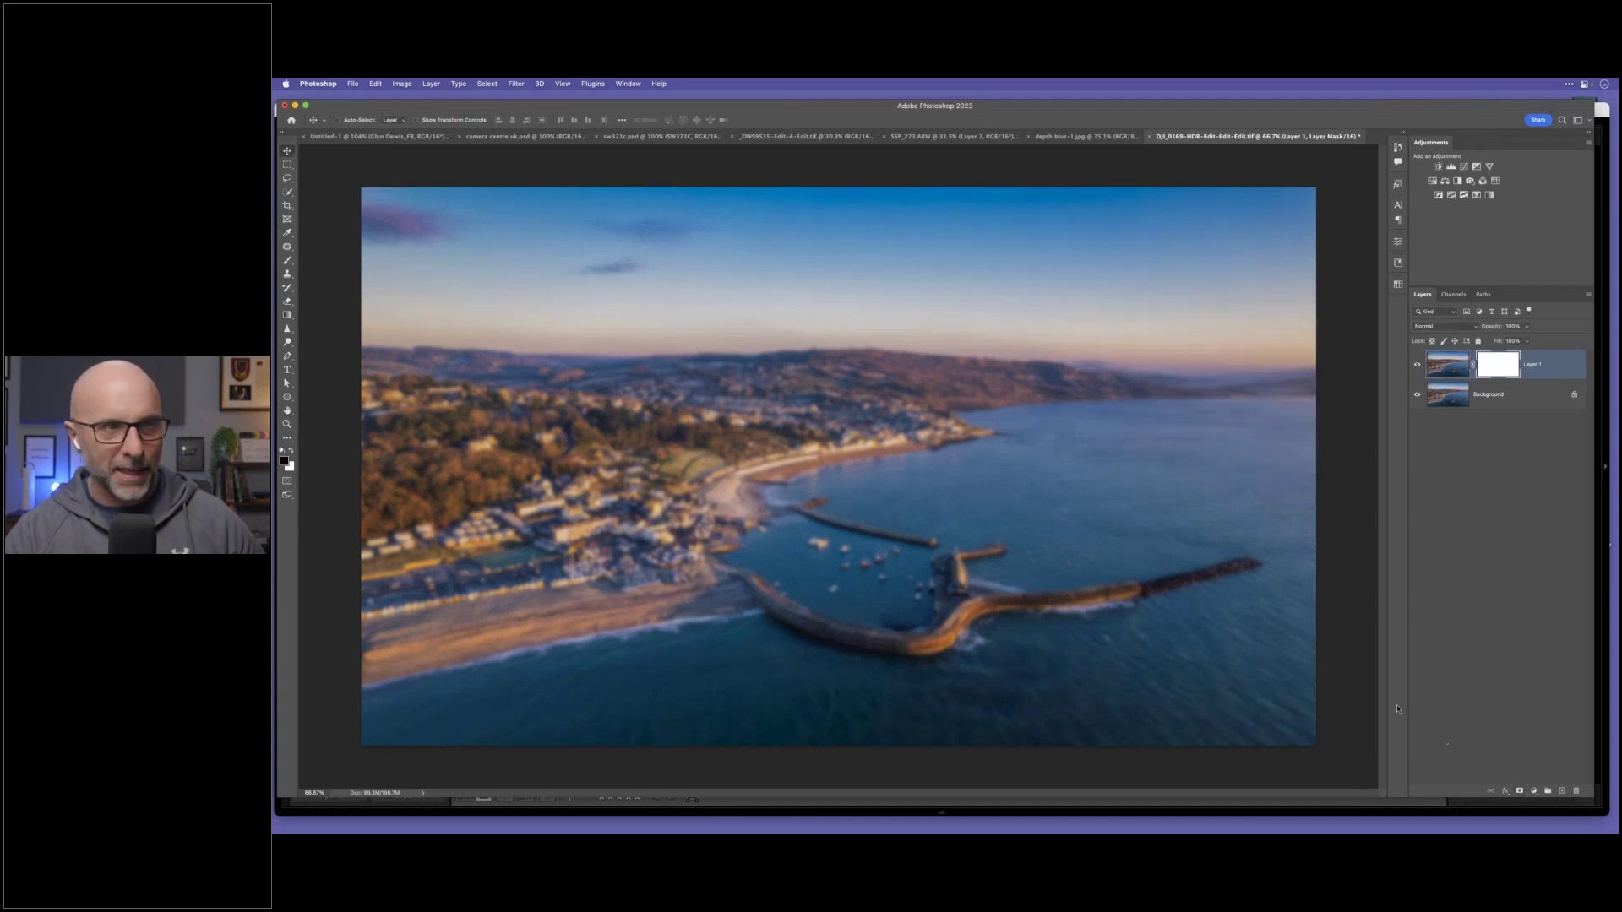
pyautogui.press('b')
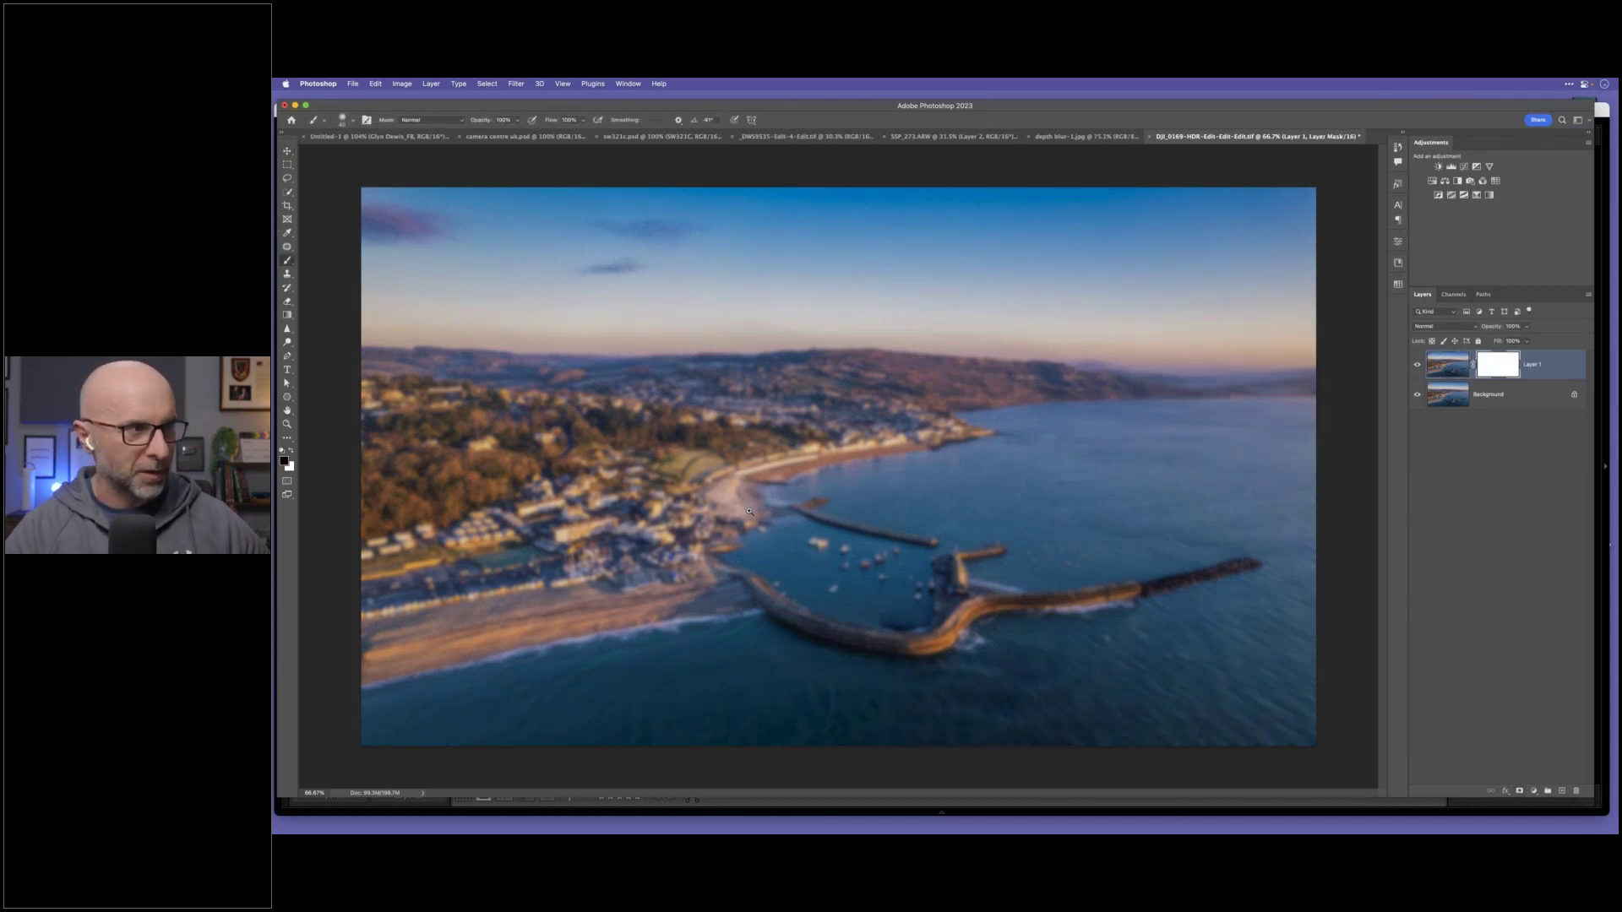
pyautogui.scroll(-3, 757, 514)
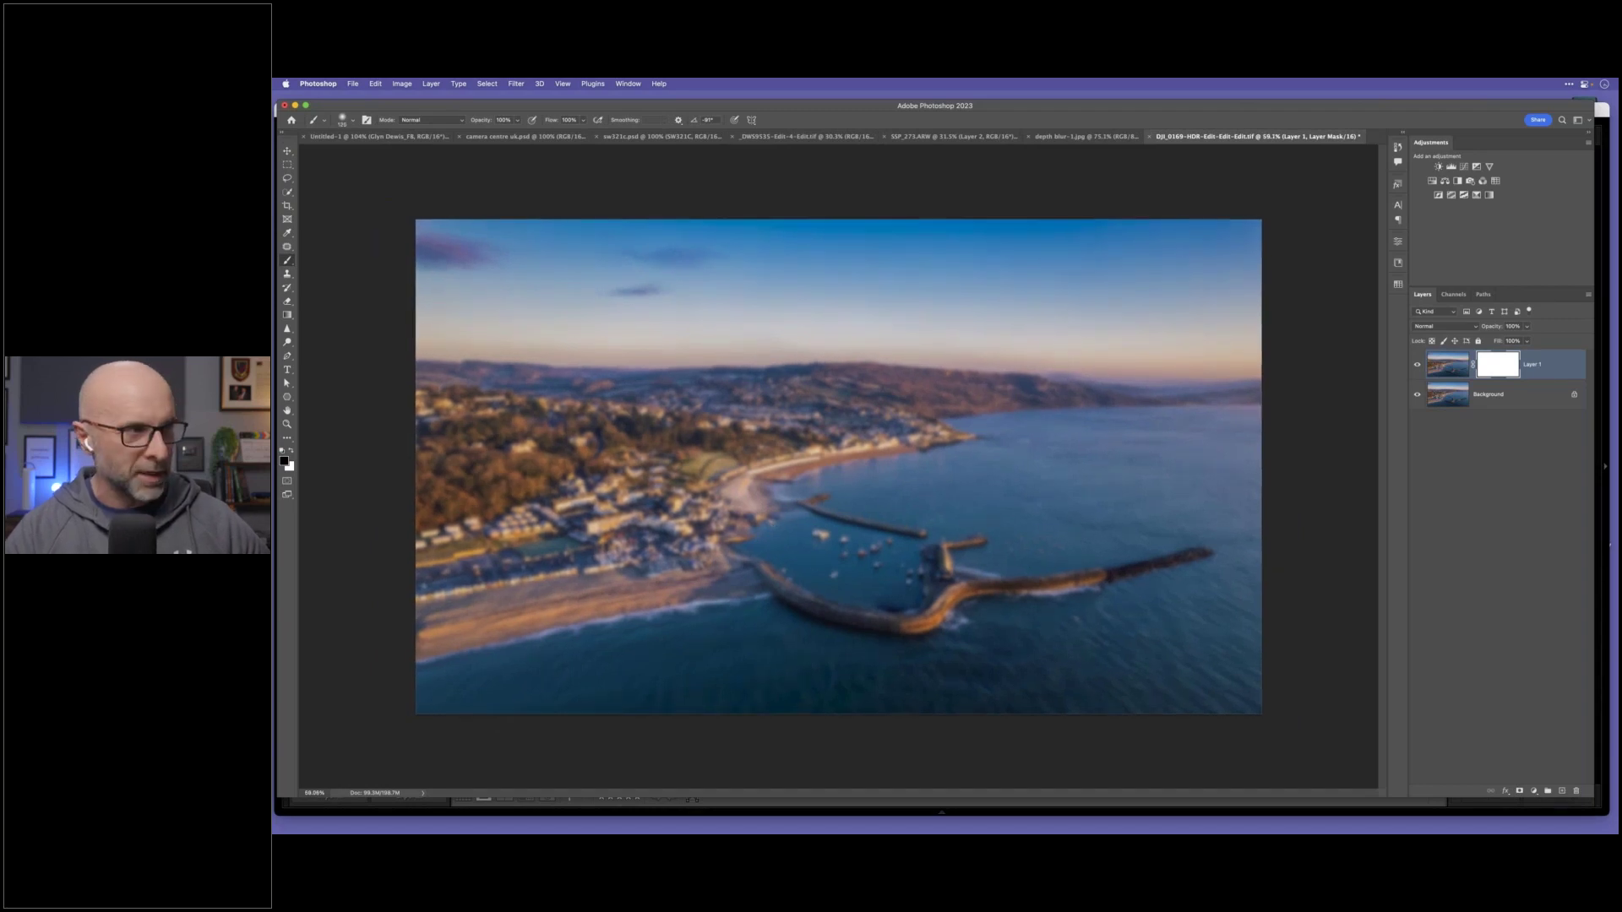
pyautogui.press(']')
pyautogui.press(']')
pyautogui.press(']')
pyautogui.press(']')
pyautogui.press(']')
pyautogui.press(']')
pyautogui.press(']')
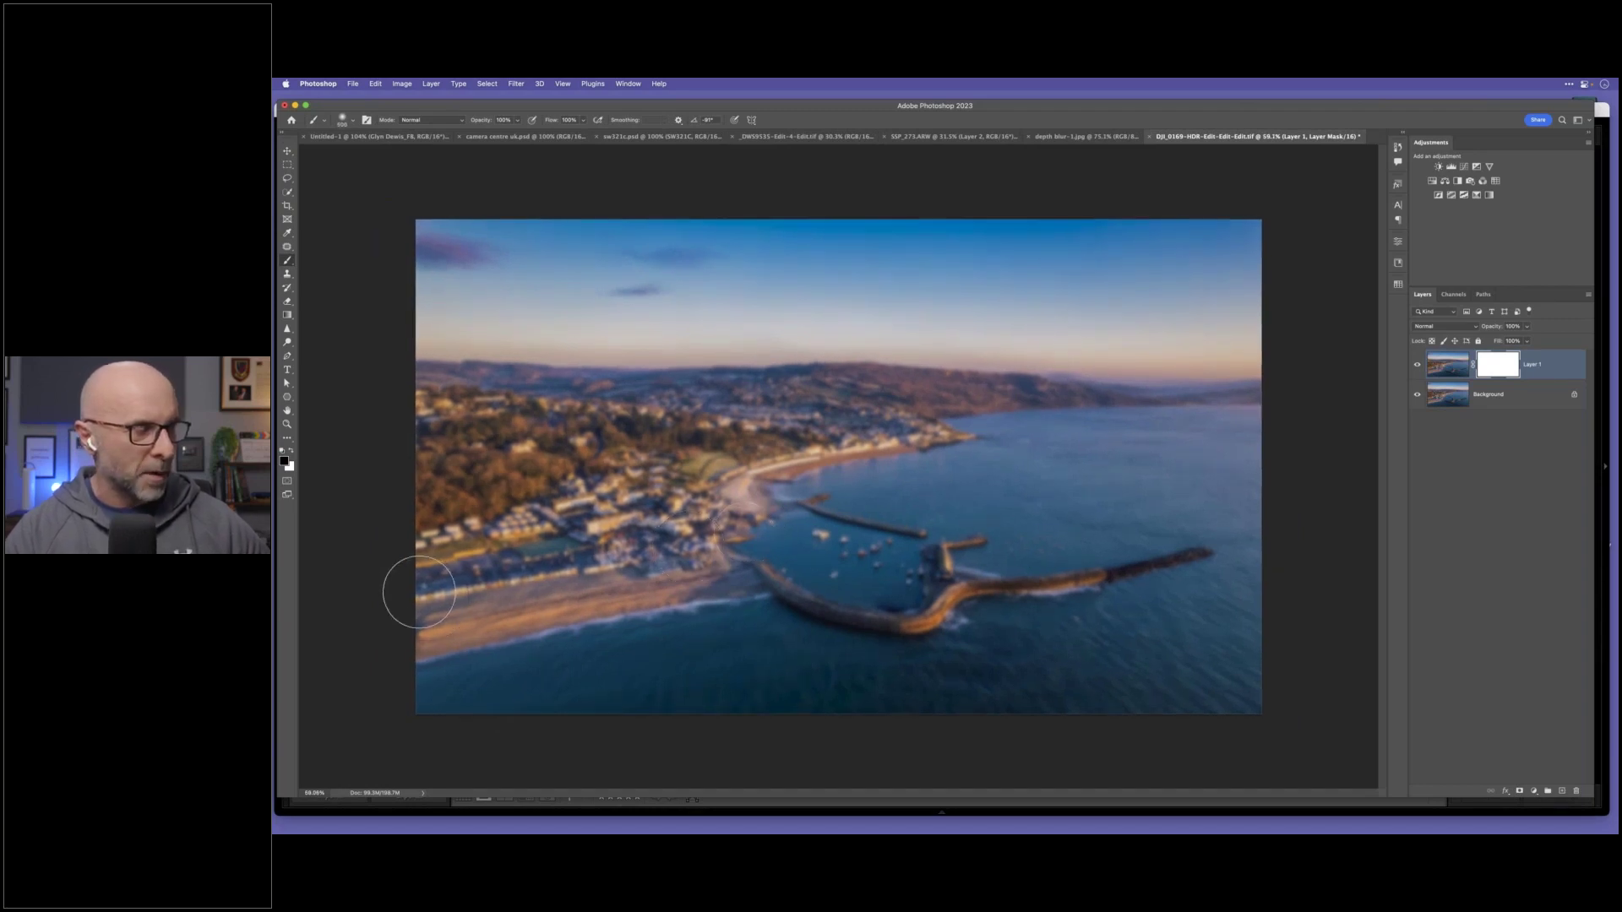
pyautogui.press(']')
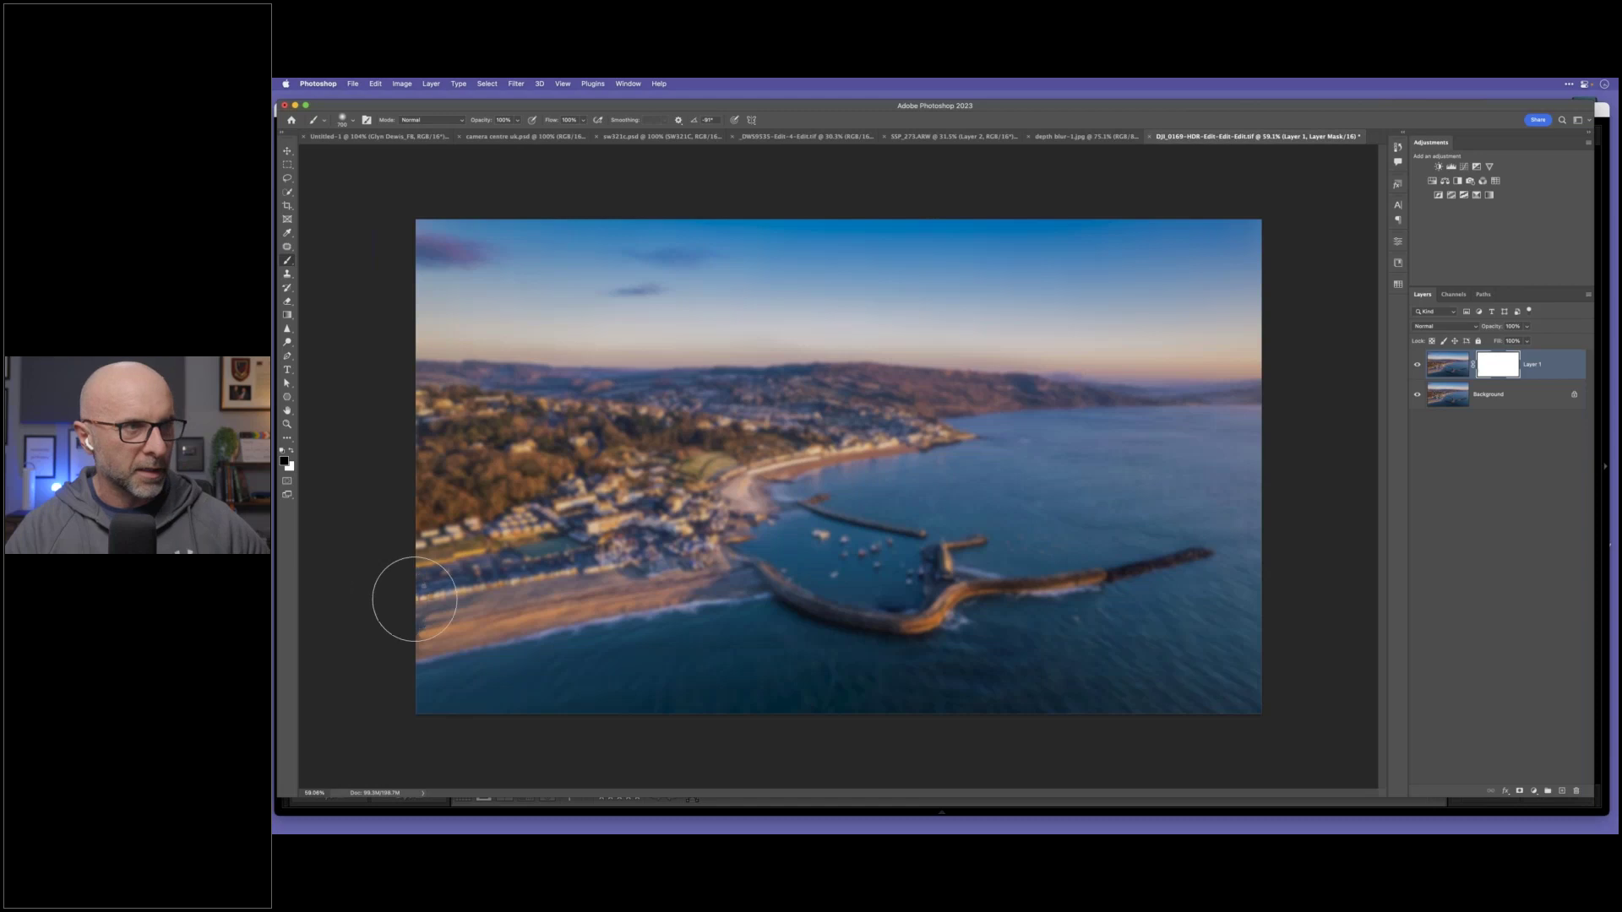
pyautogui.keyDown('shift'); pyautogui.click(1286, 369); pyautogui.keyUp('shift')
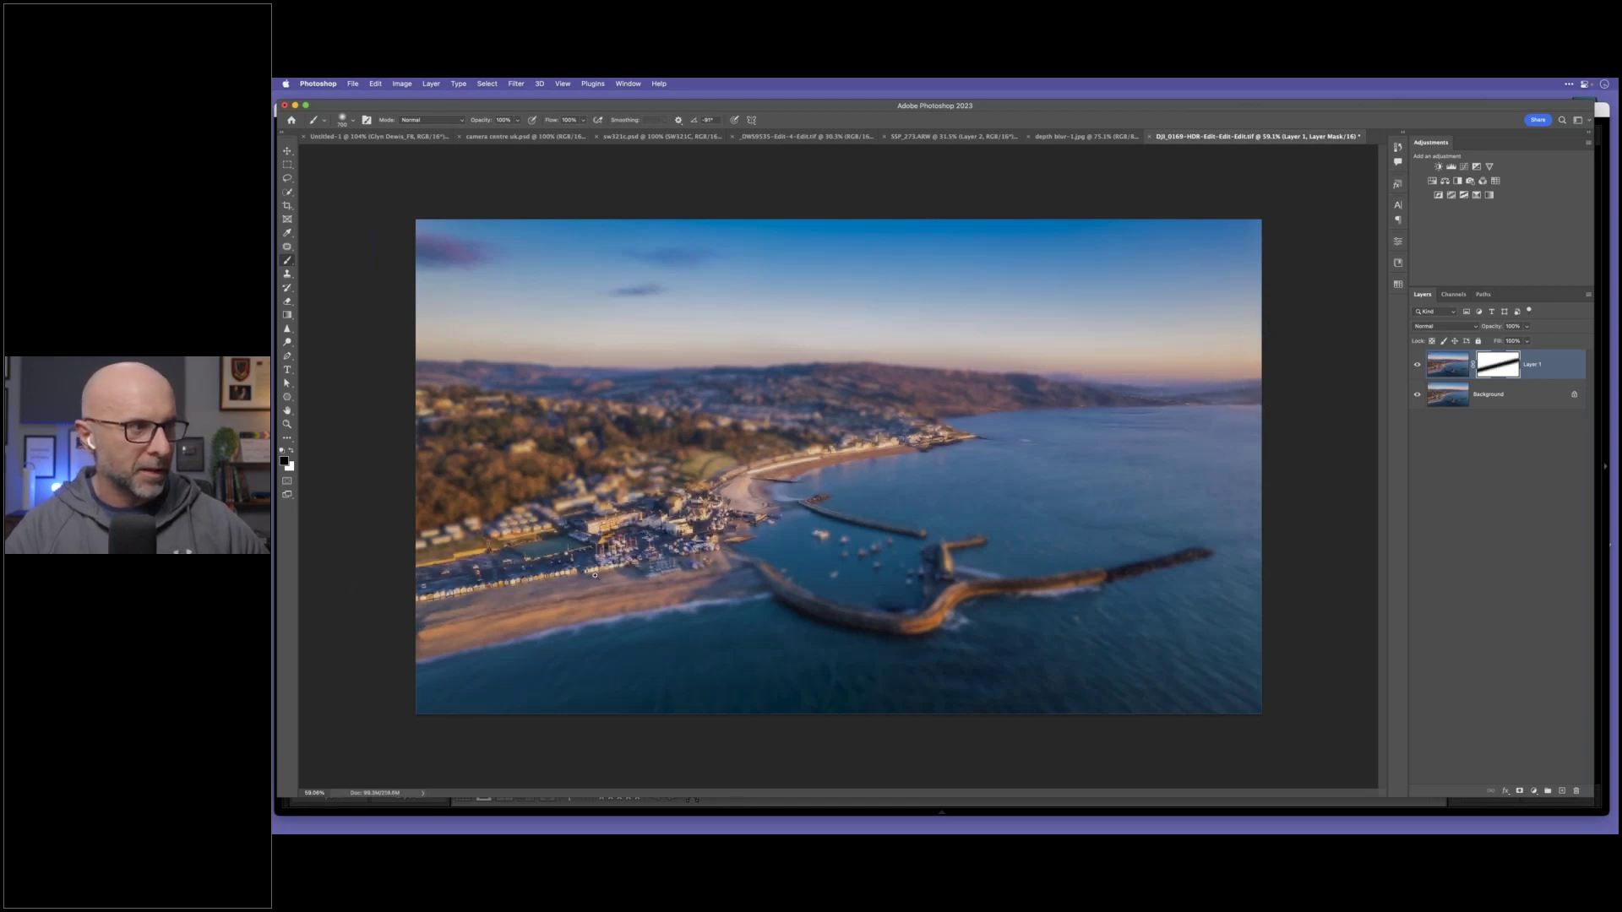
# Step: Inspect the miniature effect up close around the beach huts, boats and harbour
pyautogui.scroll(3, 577, 585)
pyautogui.moveTo(862, 549); pyautogui.dragTo(875, 546)
pyautogui.moveTo(1115, 467); pyautogui.dragTo(1191, 467)
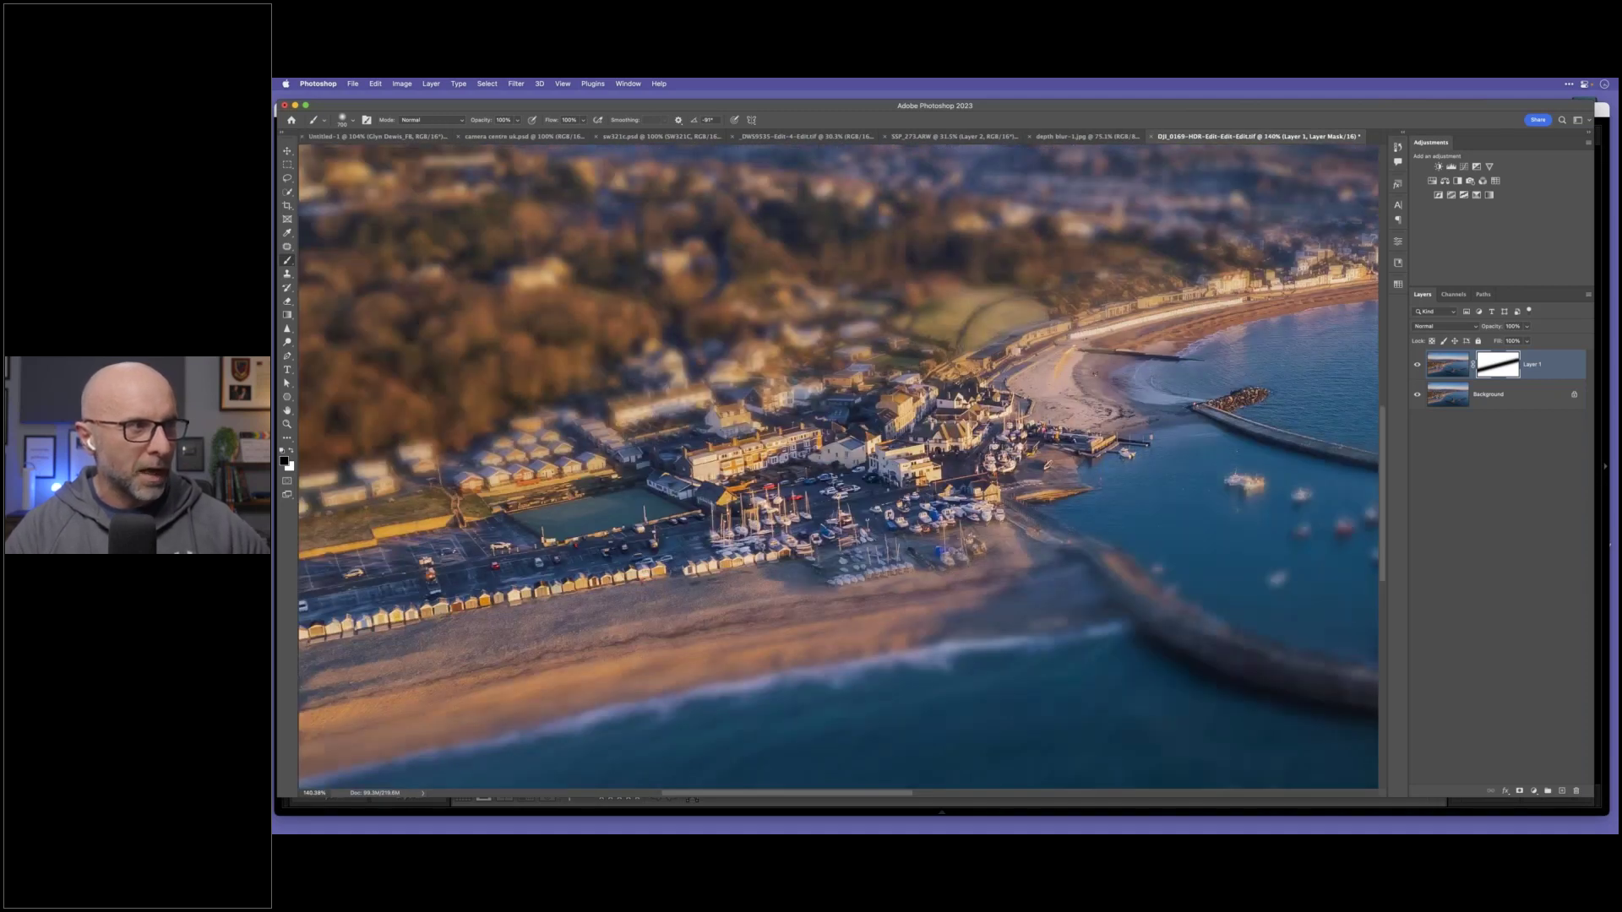
pyautogui.moveTo(832, 714); pyautogui.dragTo(843, 714)
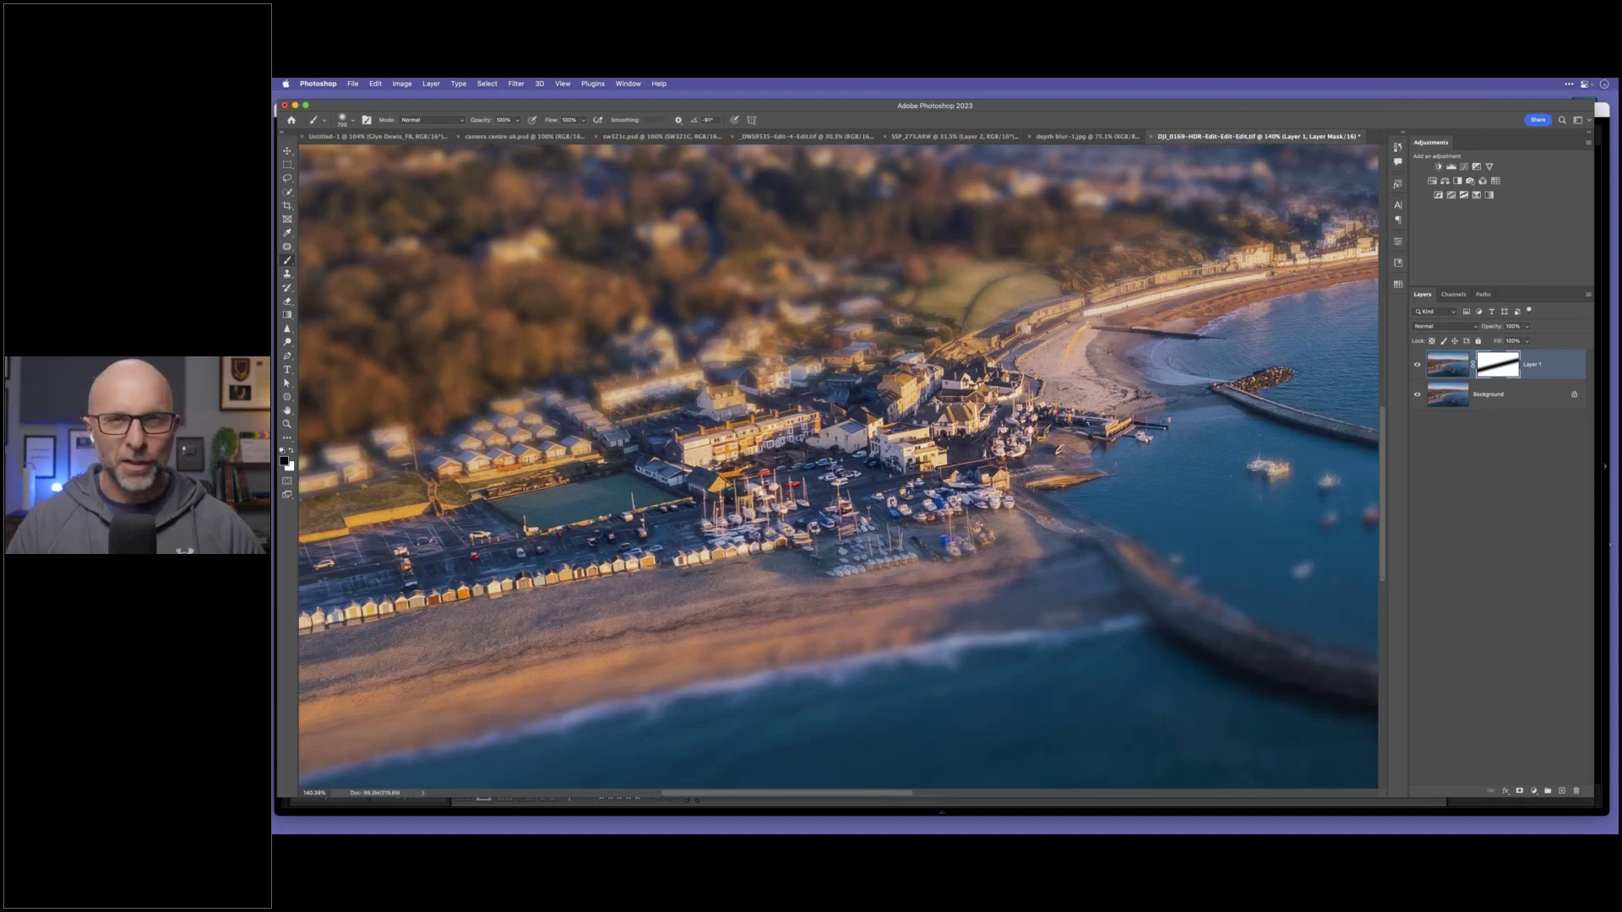
pyautogui.scroll(-3, 926, 511)
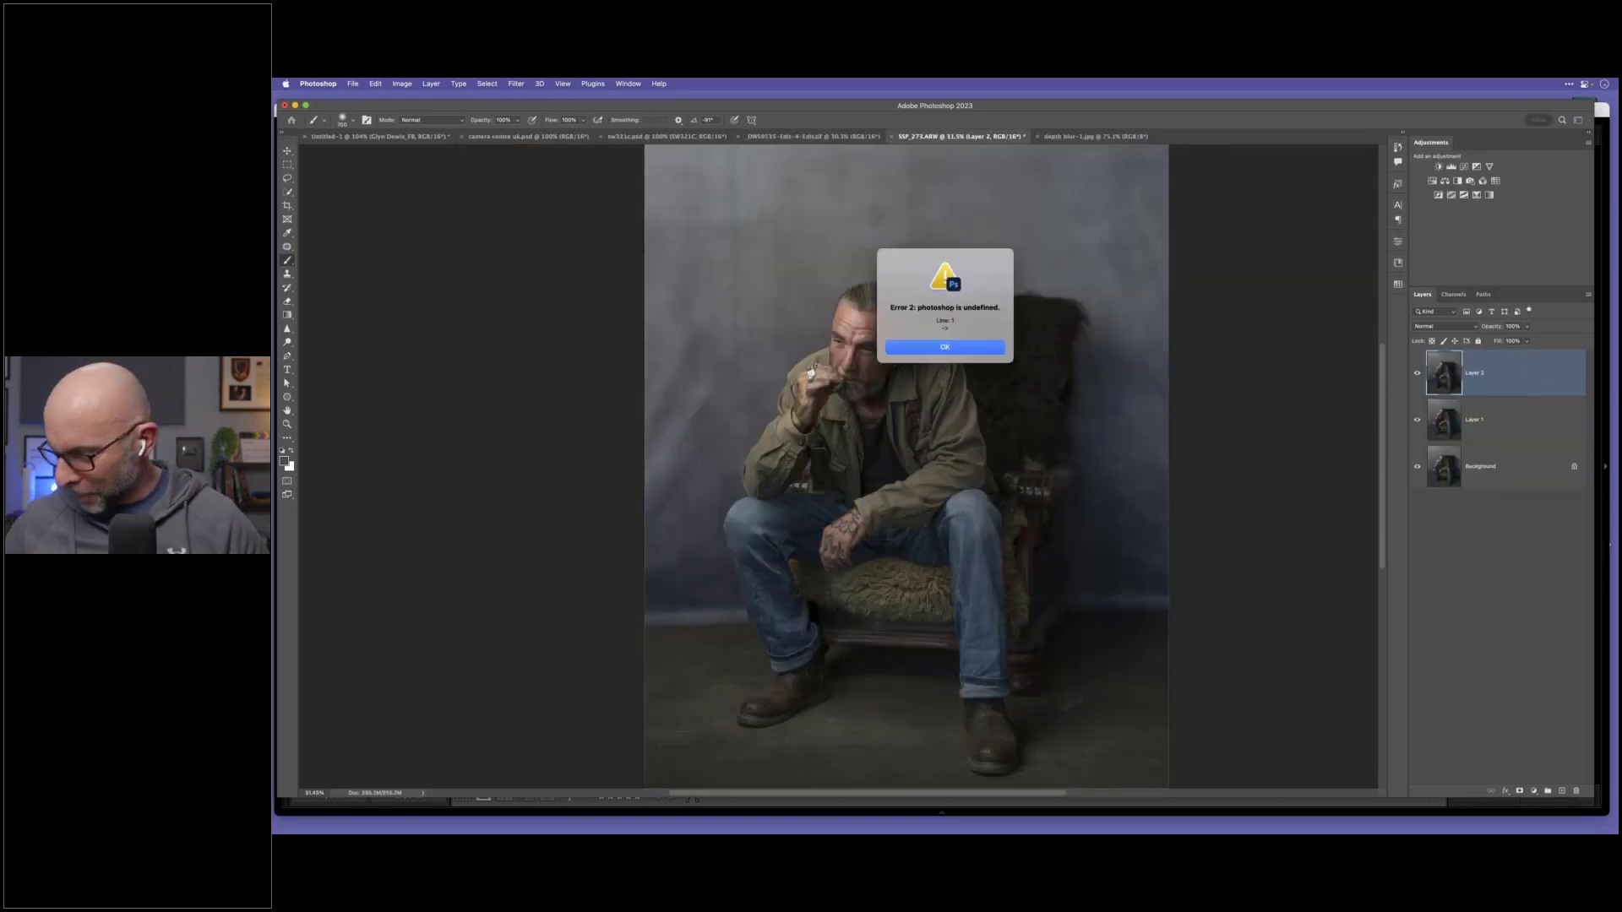
# Step: Close the seated man's photo and dismiss the error alerts
pyautogui.click(926, 348)
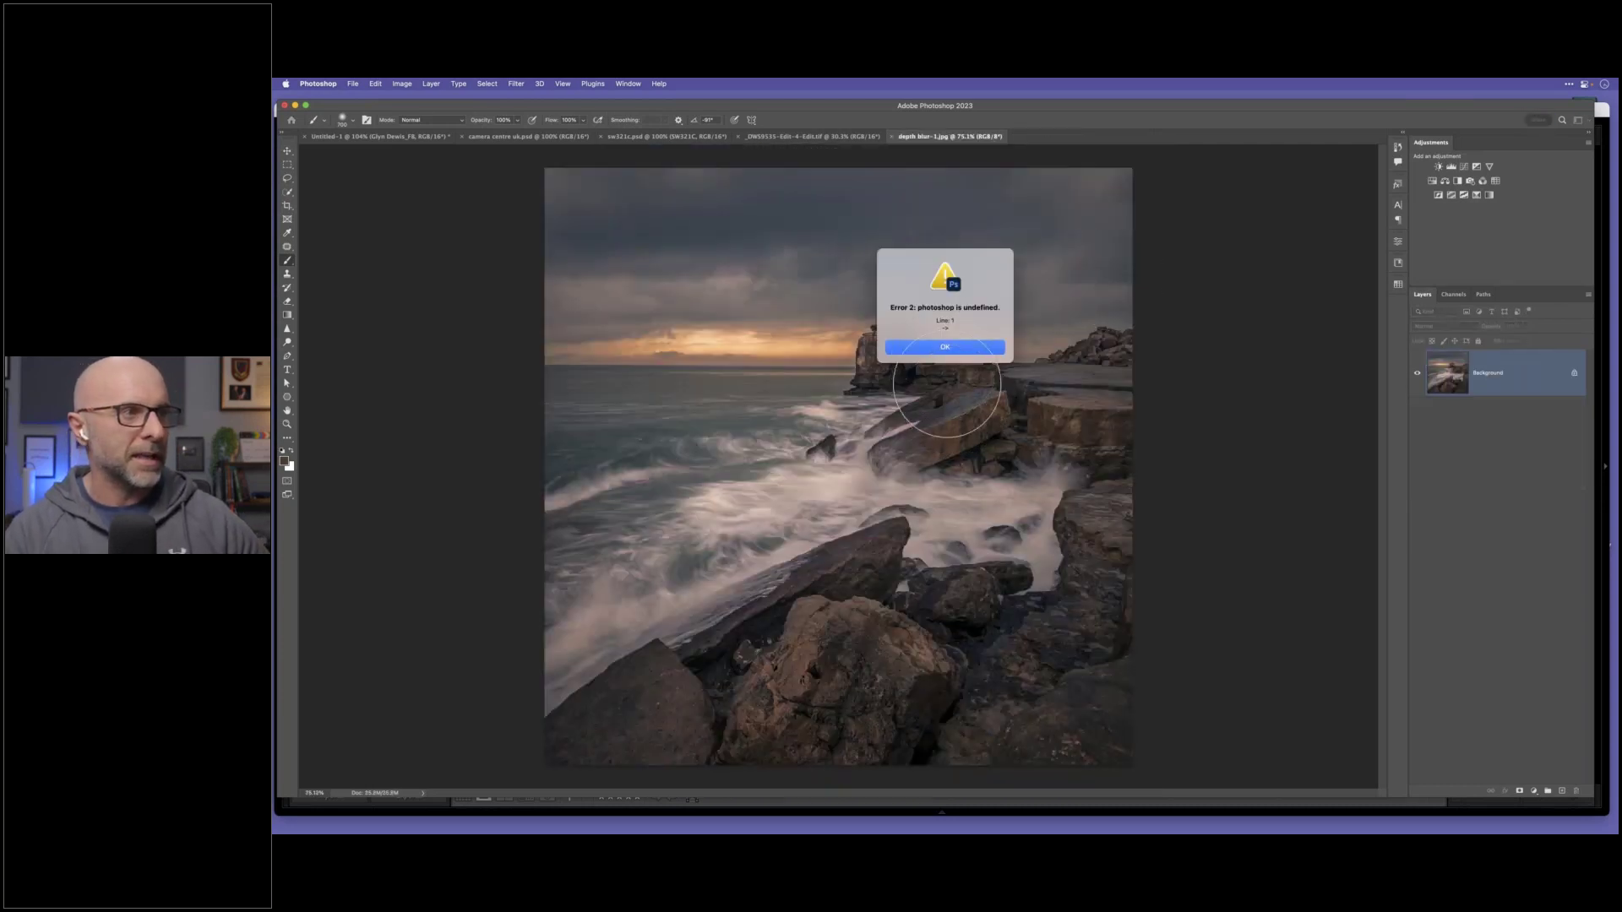
pyautogui.click(944, 347)
# Step: Switch to Lightroom Classic and show the BenQ Webinar collection in the grid
pyautogui.press('super+Tab')
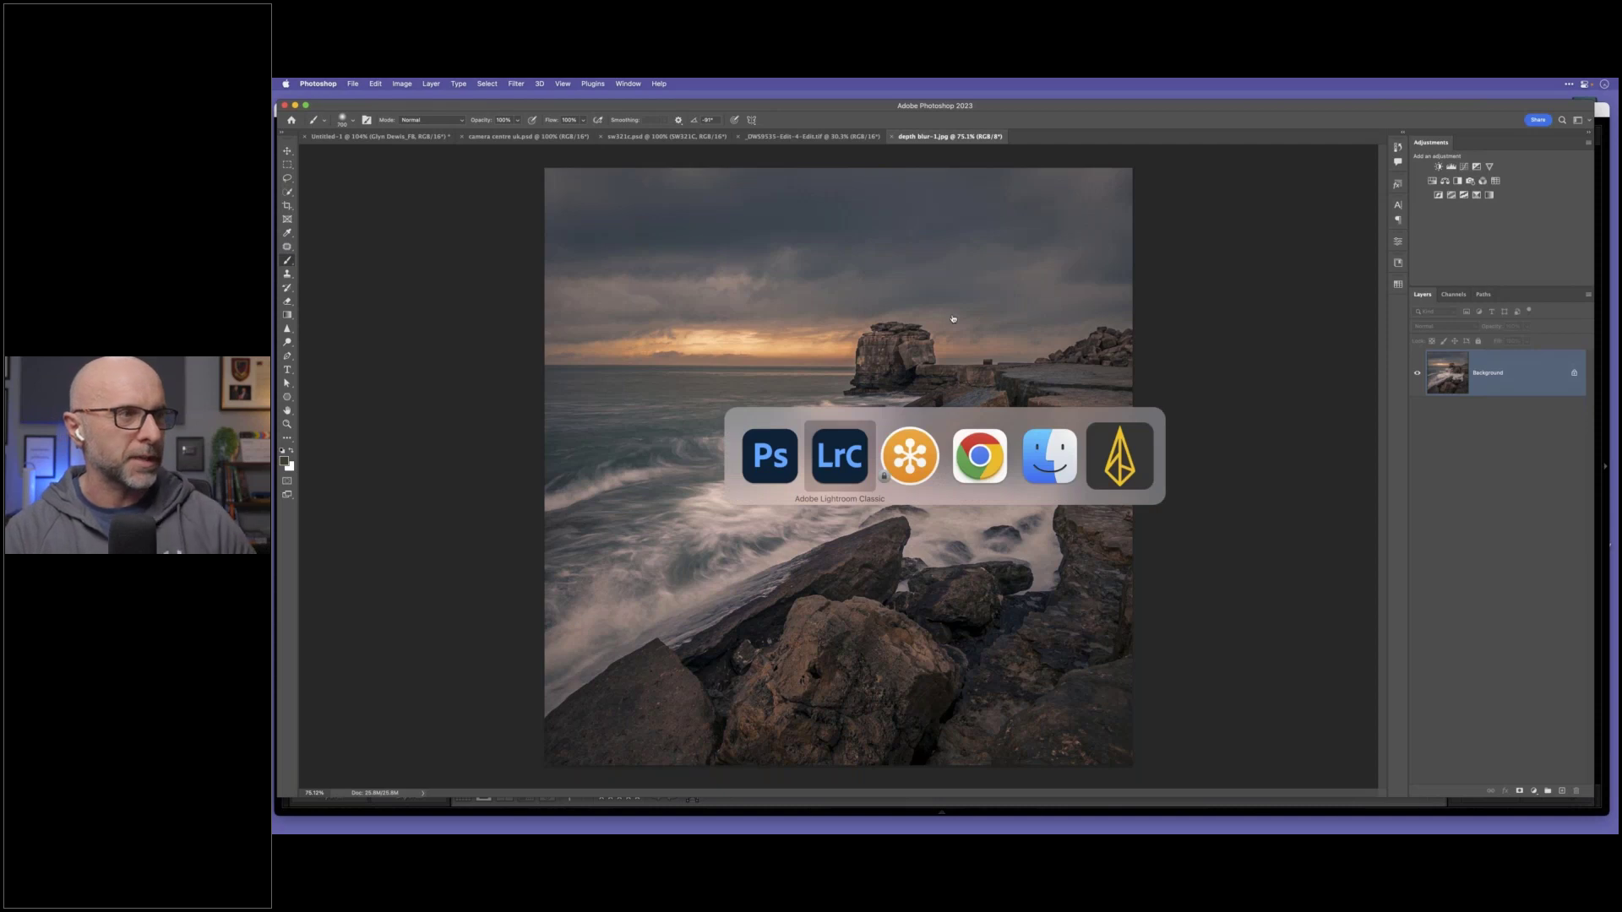
pyautogui.press('g')
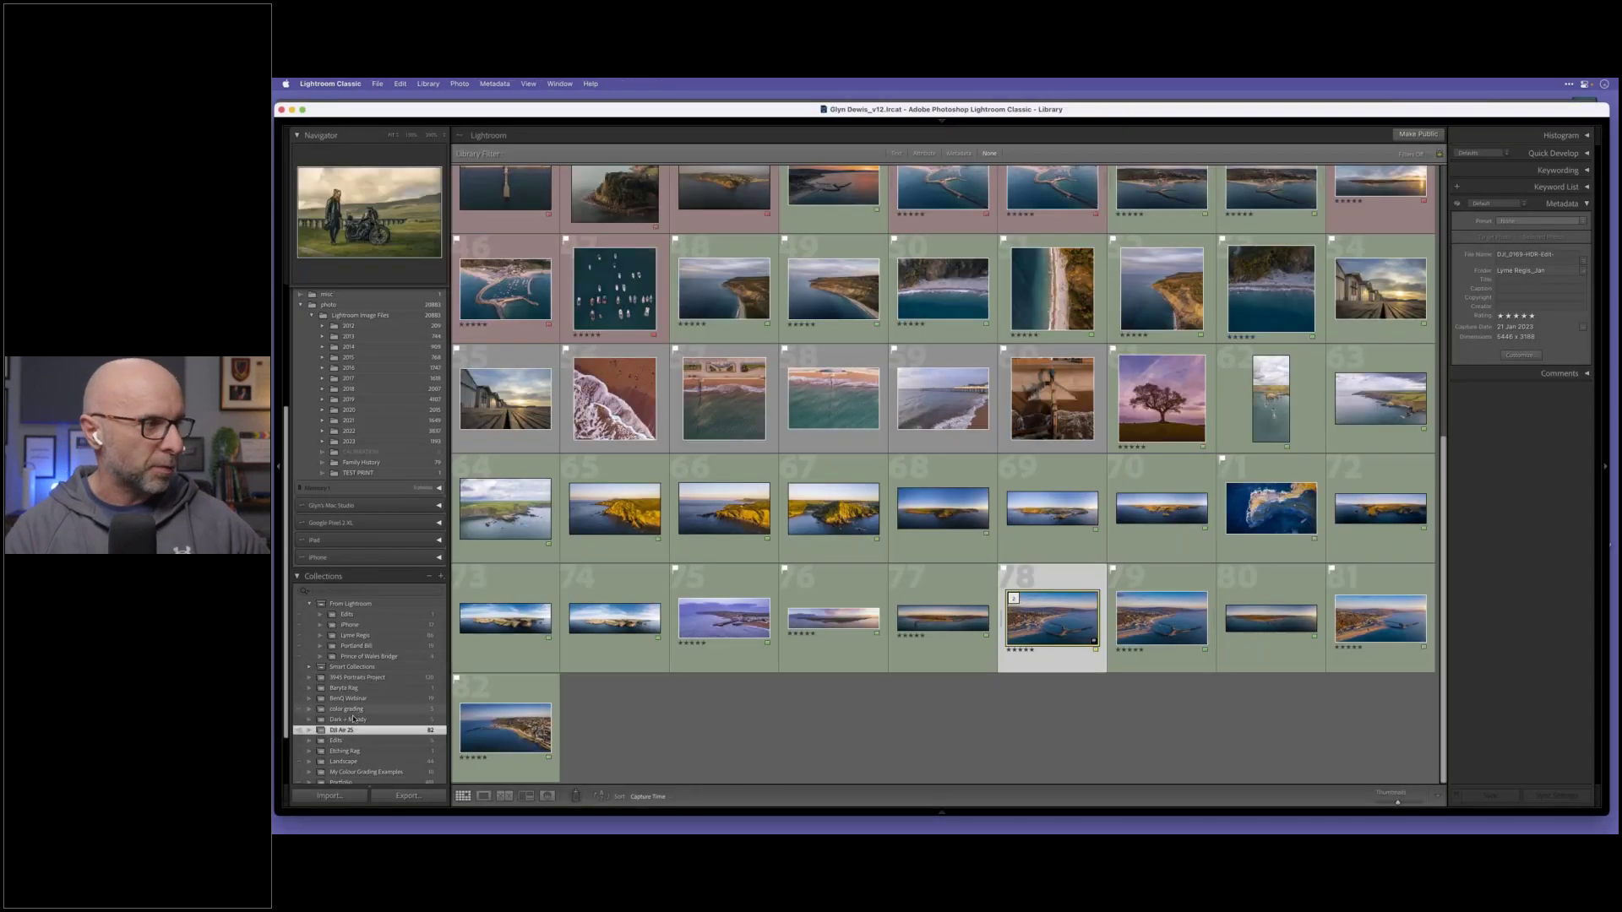
pyautogui.click(357, 701)
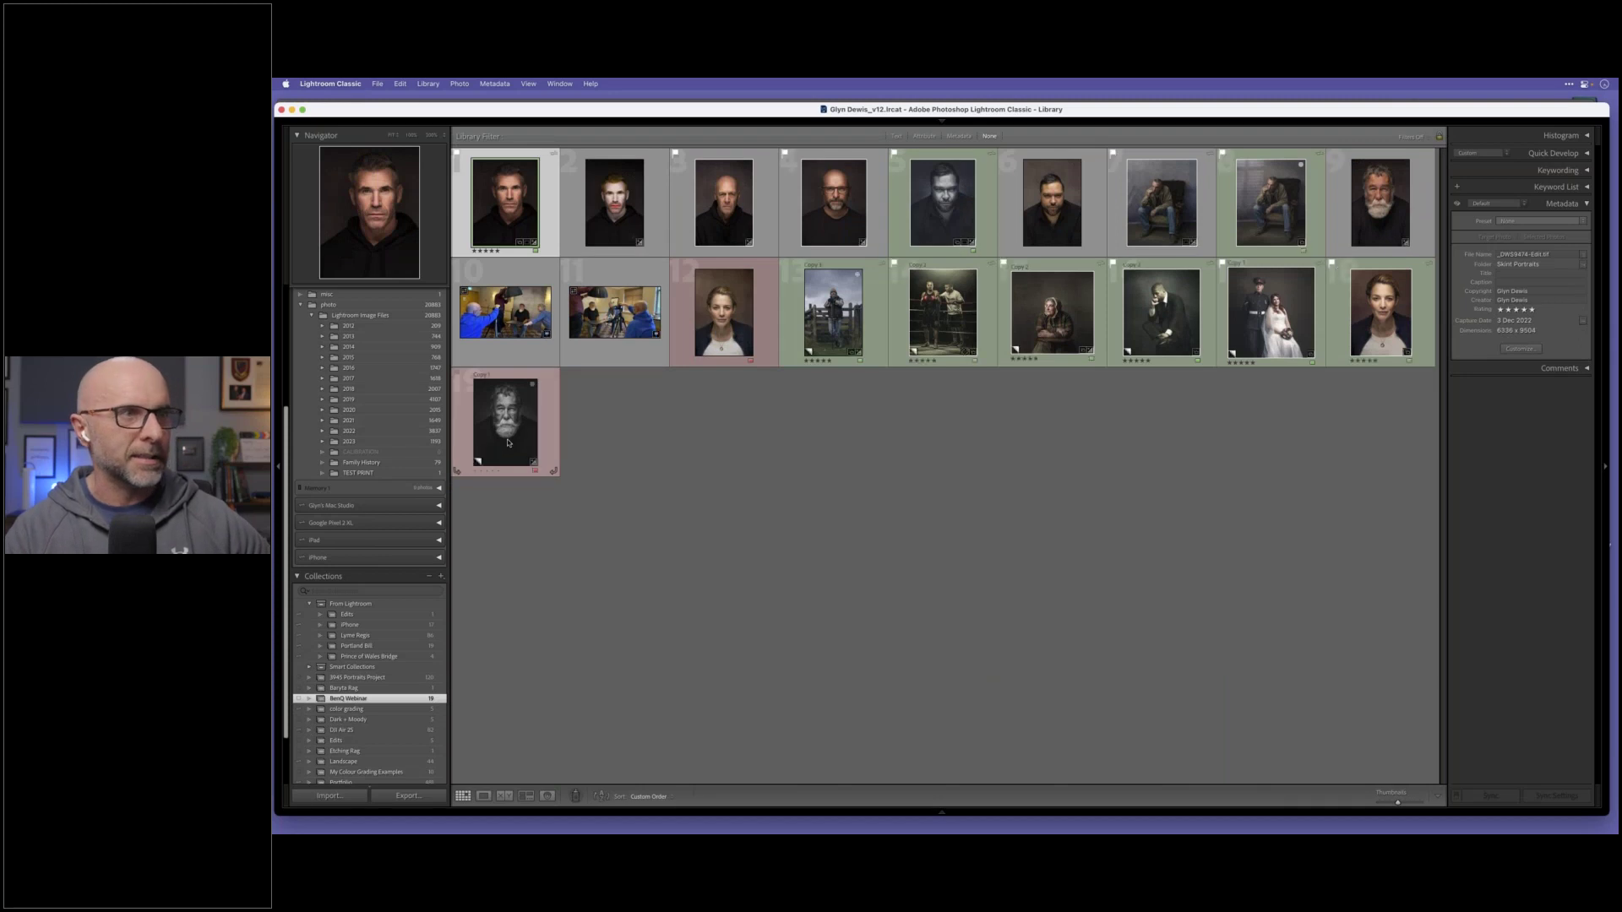
# Step: View the black-and-white portrait of the bearded man, and send his colour portrait from the collection to Photoshop for editing
pyautogui.click(508, 443)
pyautogui.press('e')
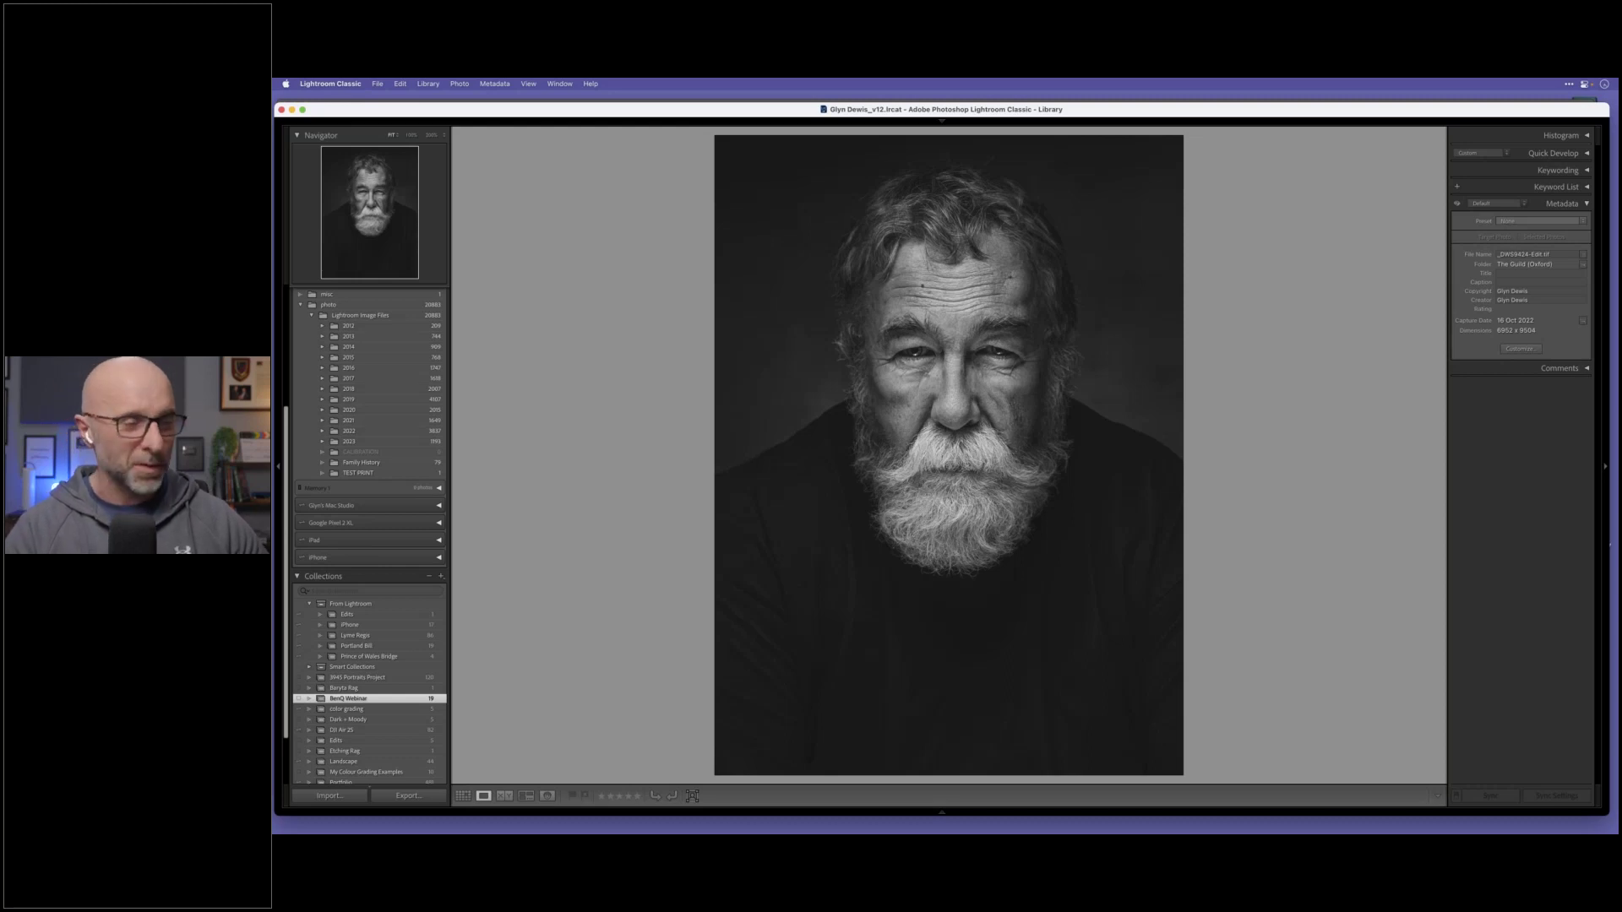
pyautogui.press('g')
pyautogui.click(1373, 221)
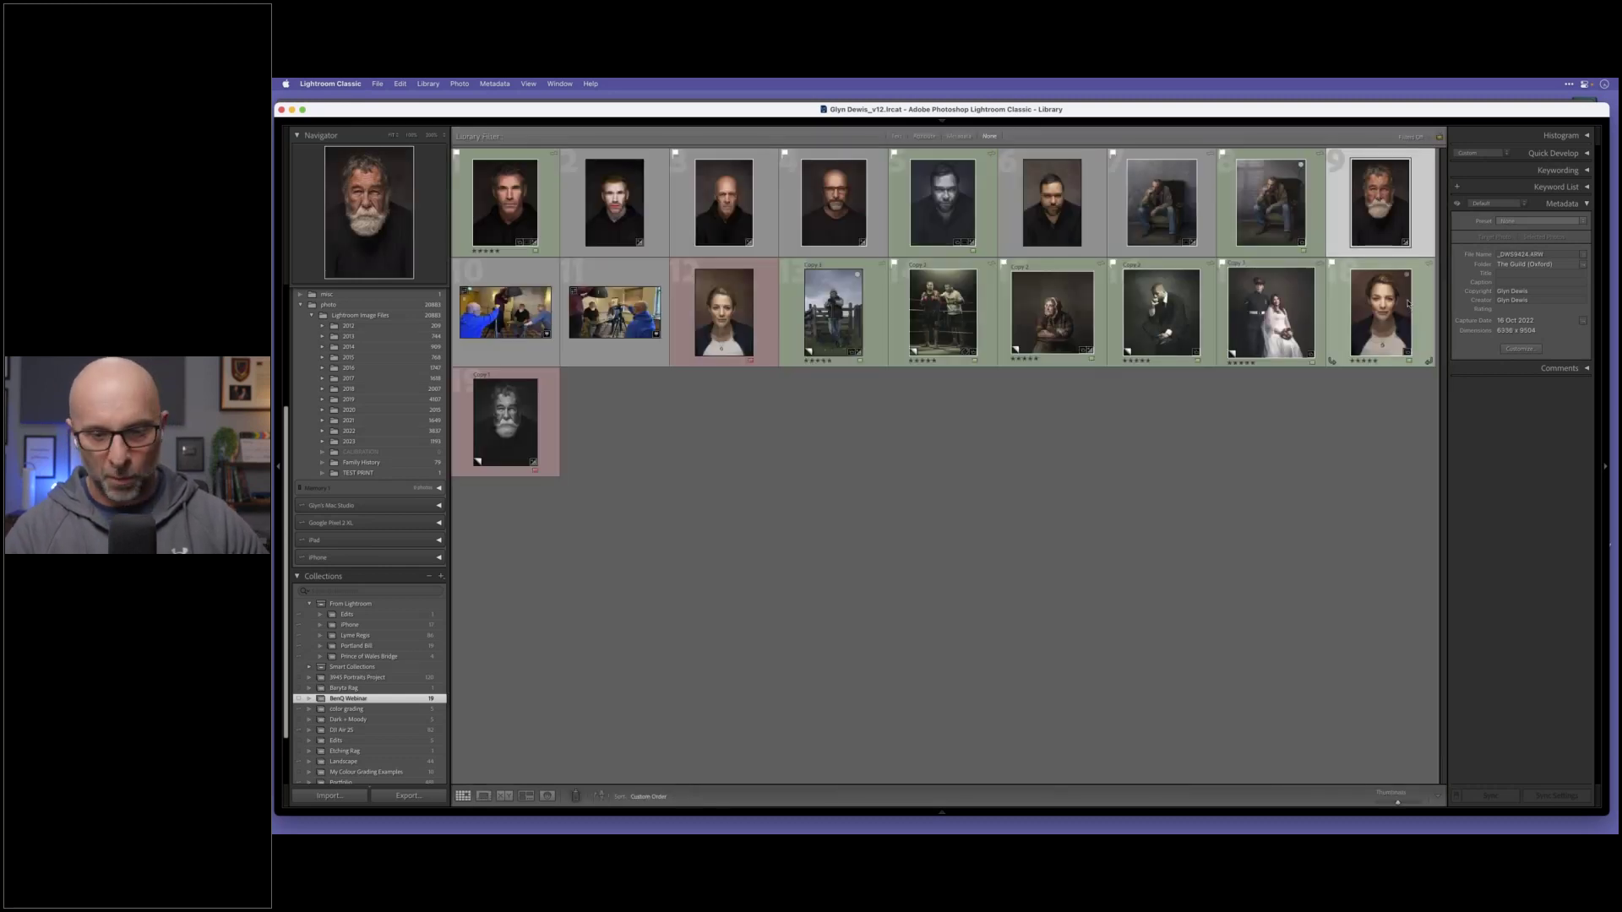
pyautogui.press('e')
pyautogui.press('super+e')
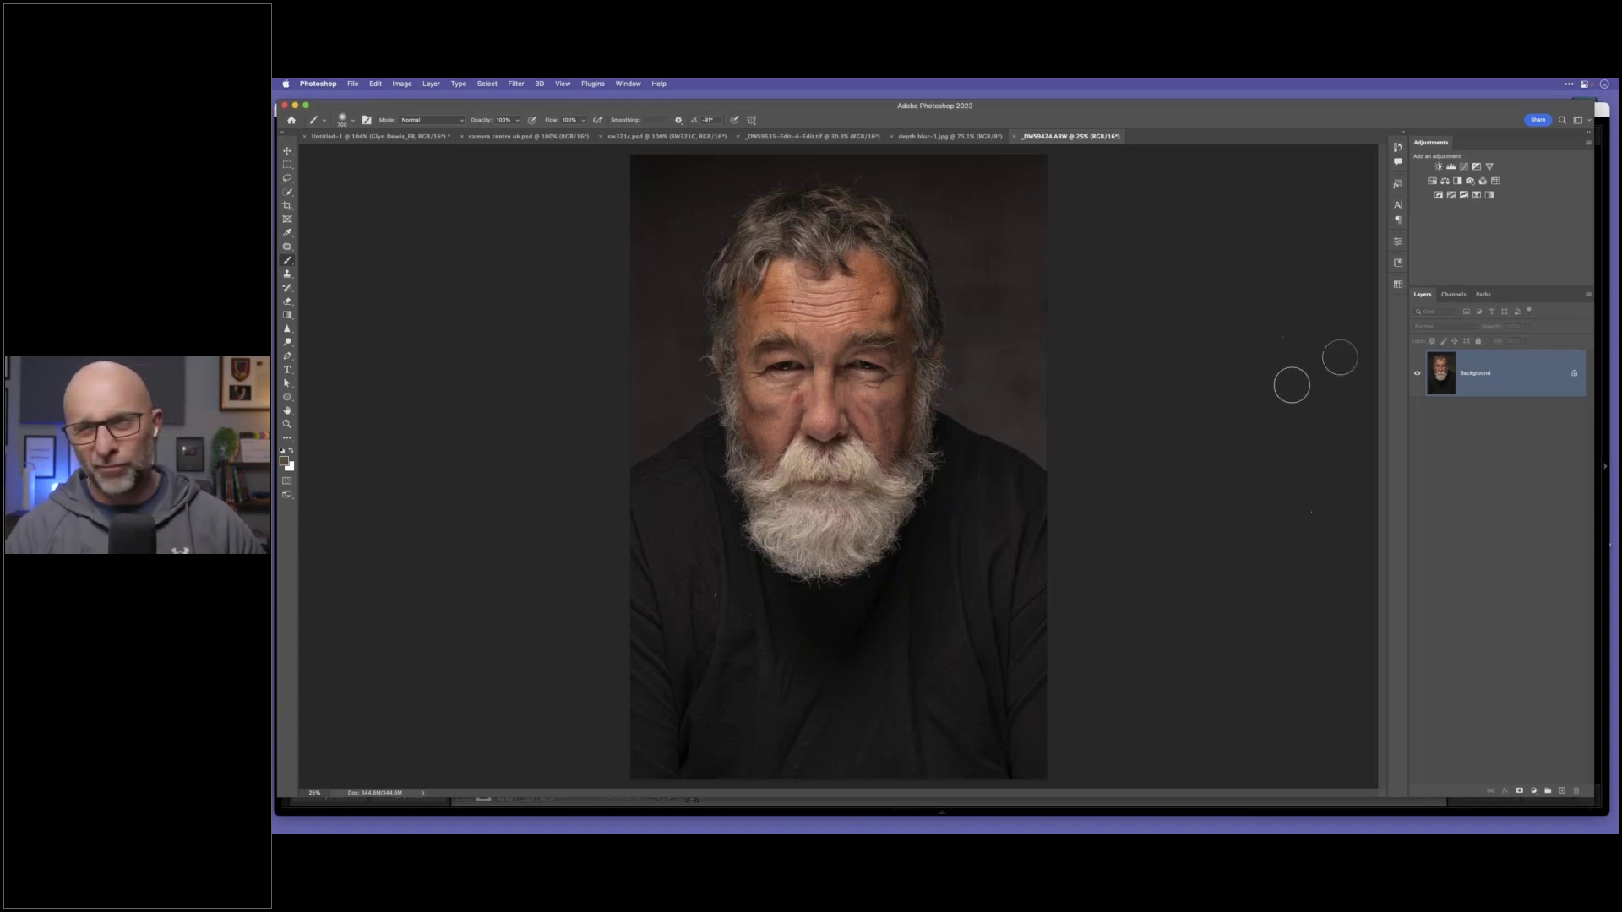
# Step: Unlock the Background layer and use Crop to extend the canvas by a narrow empty strip along the portrait's left edge
pyautogui.scroll(-1, 1036, 477)
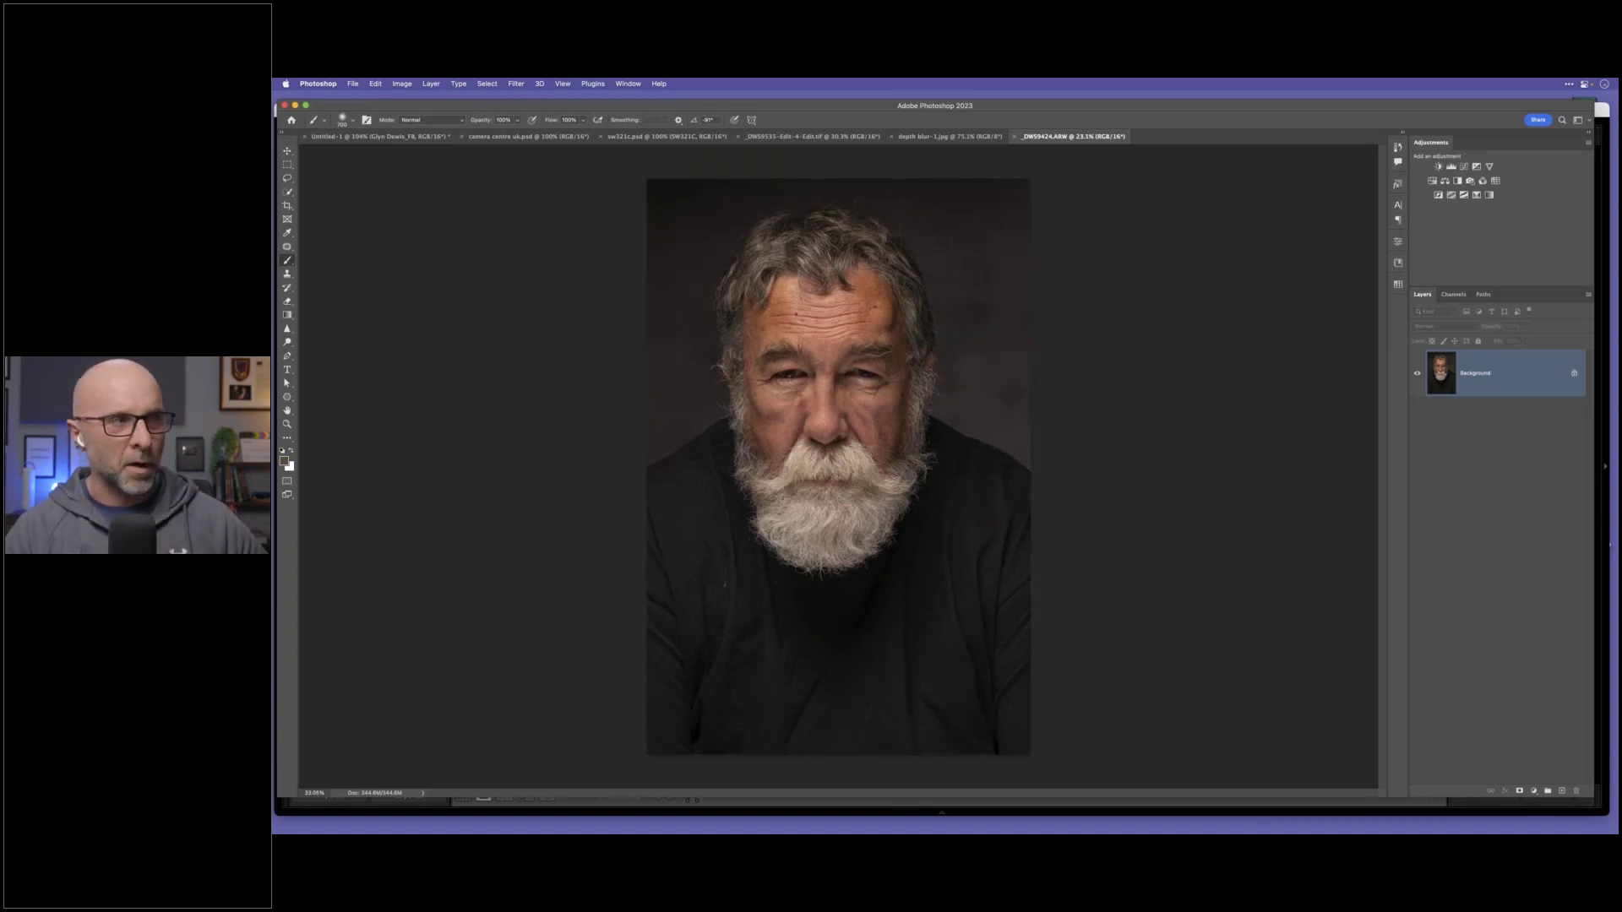
pyautogui.click(1575, 374)
pyautogui.press('c')
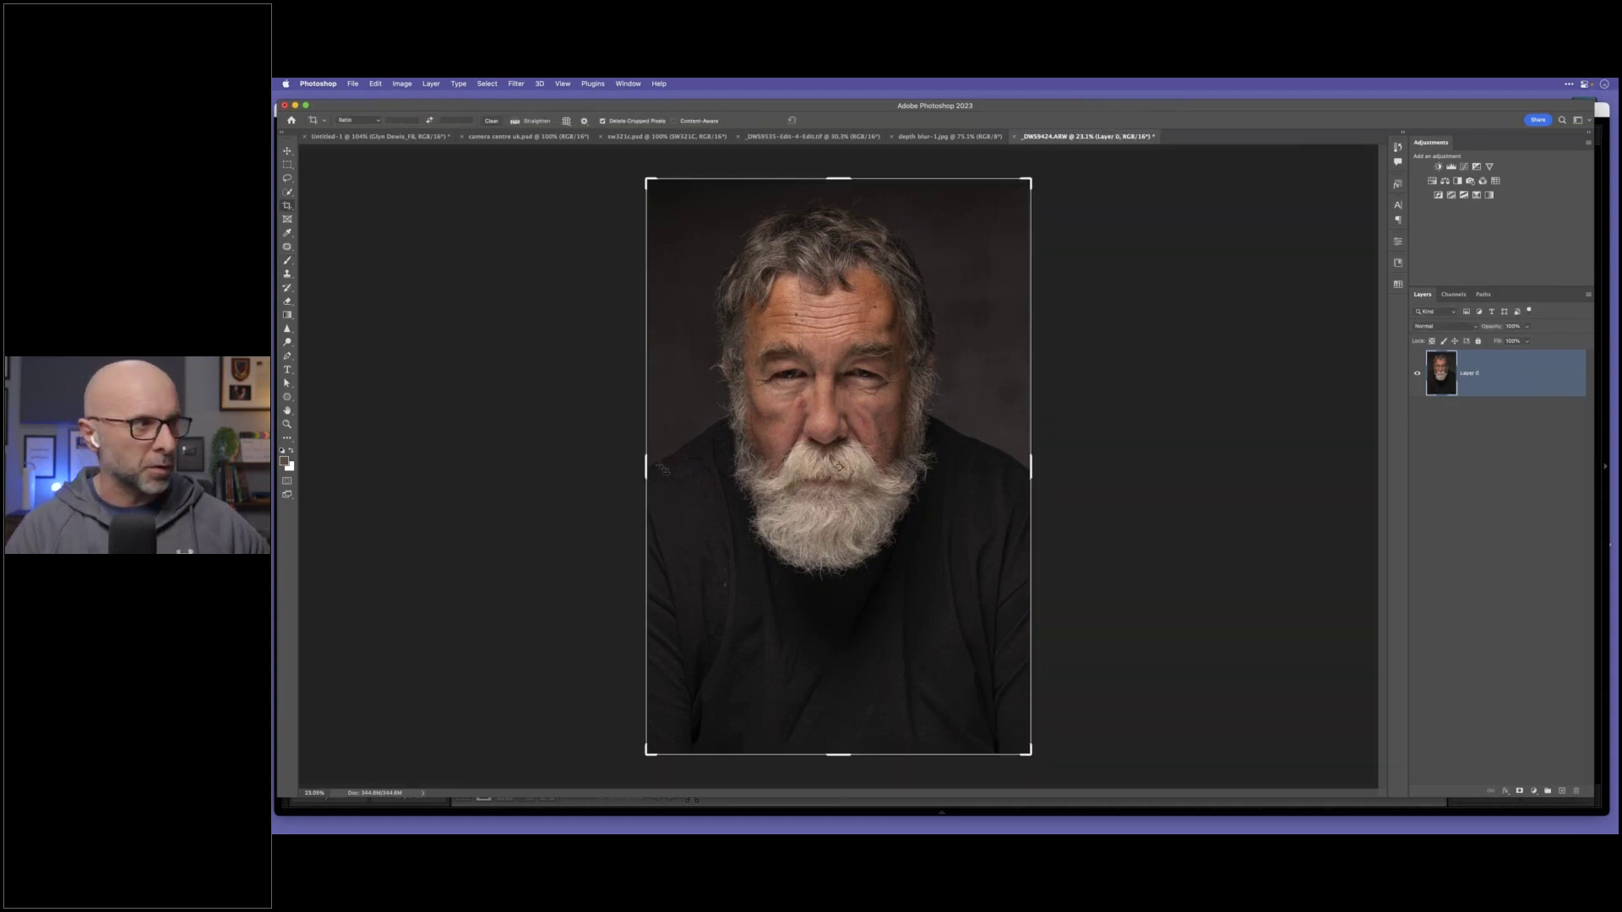
pyautogui.moveTo(647, 466); pyautogui.dragTo(636, 465)
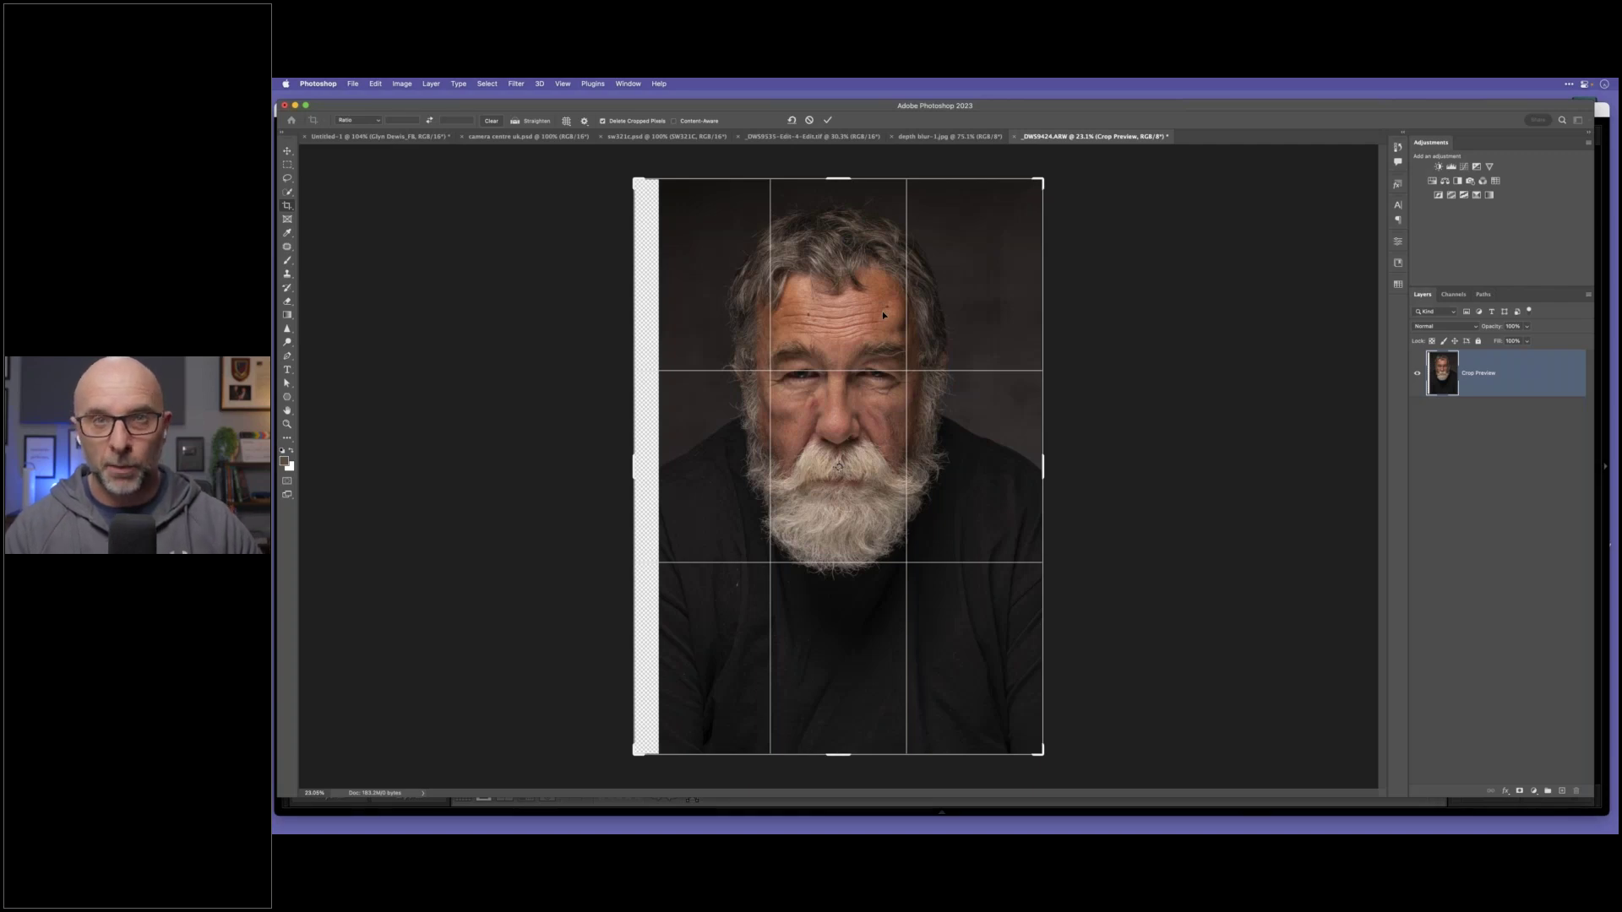
pyautogui.press('Return')
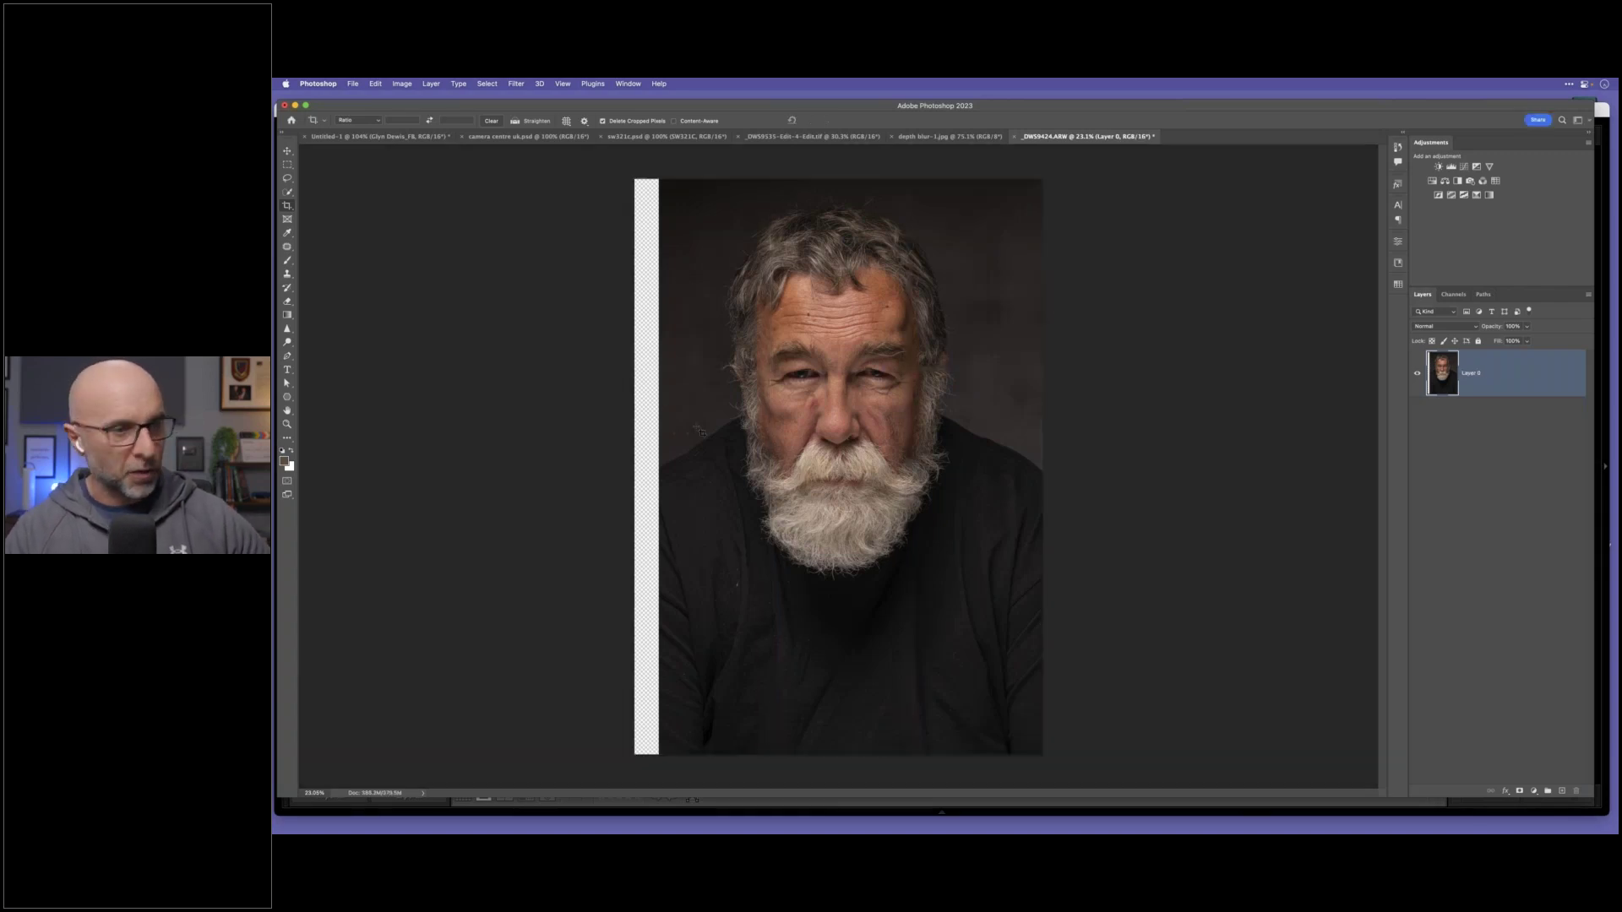
# Step: Fill the empty strip using Content-Aware Fill, excluding the area around the head from sampling, and merge the new layer into the portrait
pyautogui.press('m')
pyautogui.moveTo(634, 156); pyautogui.dragTo(660, 783)
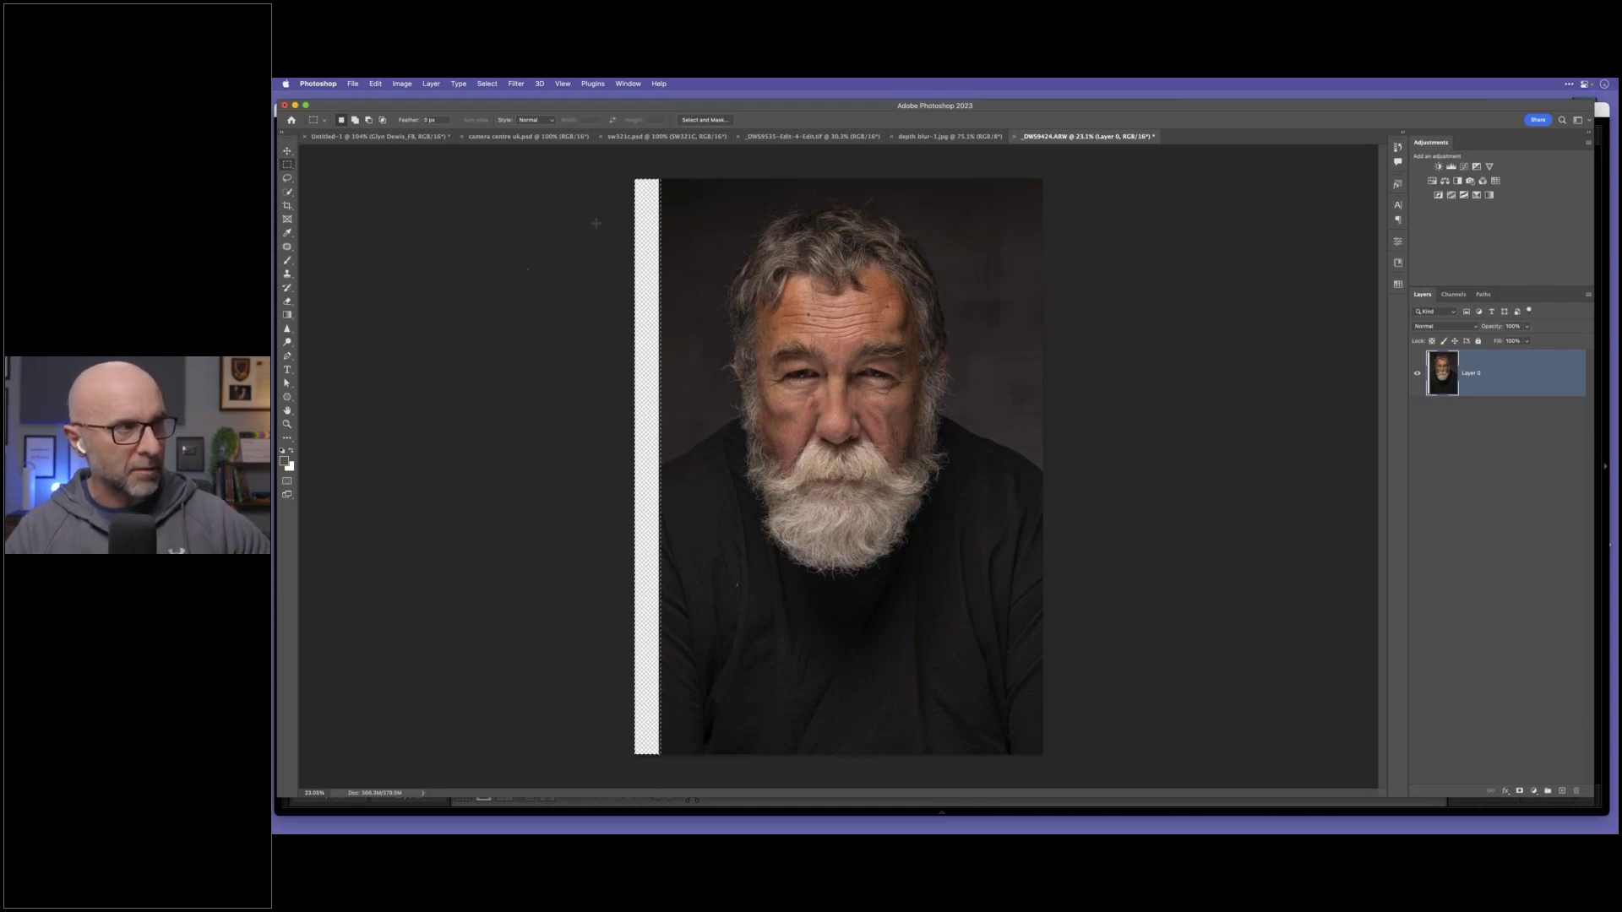
pyautogui.click(374, 84)
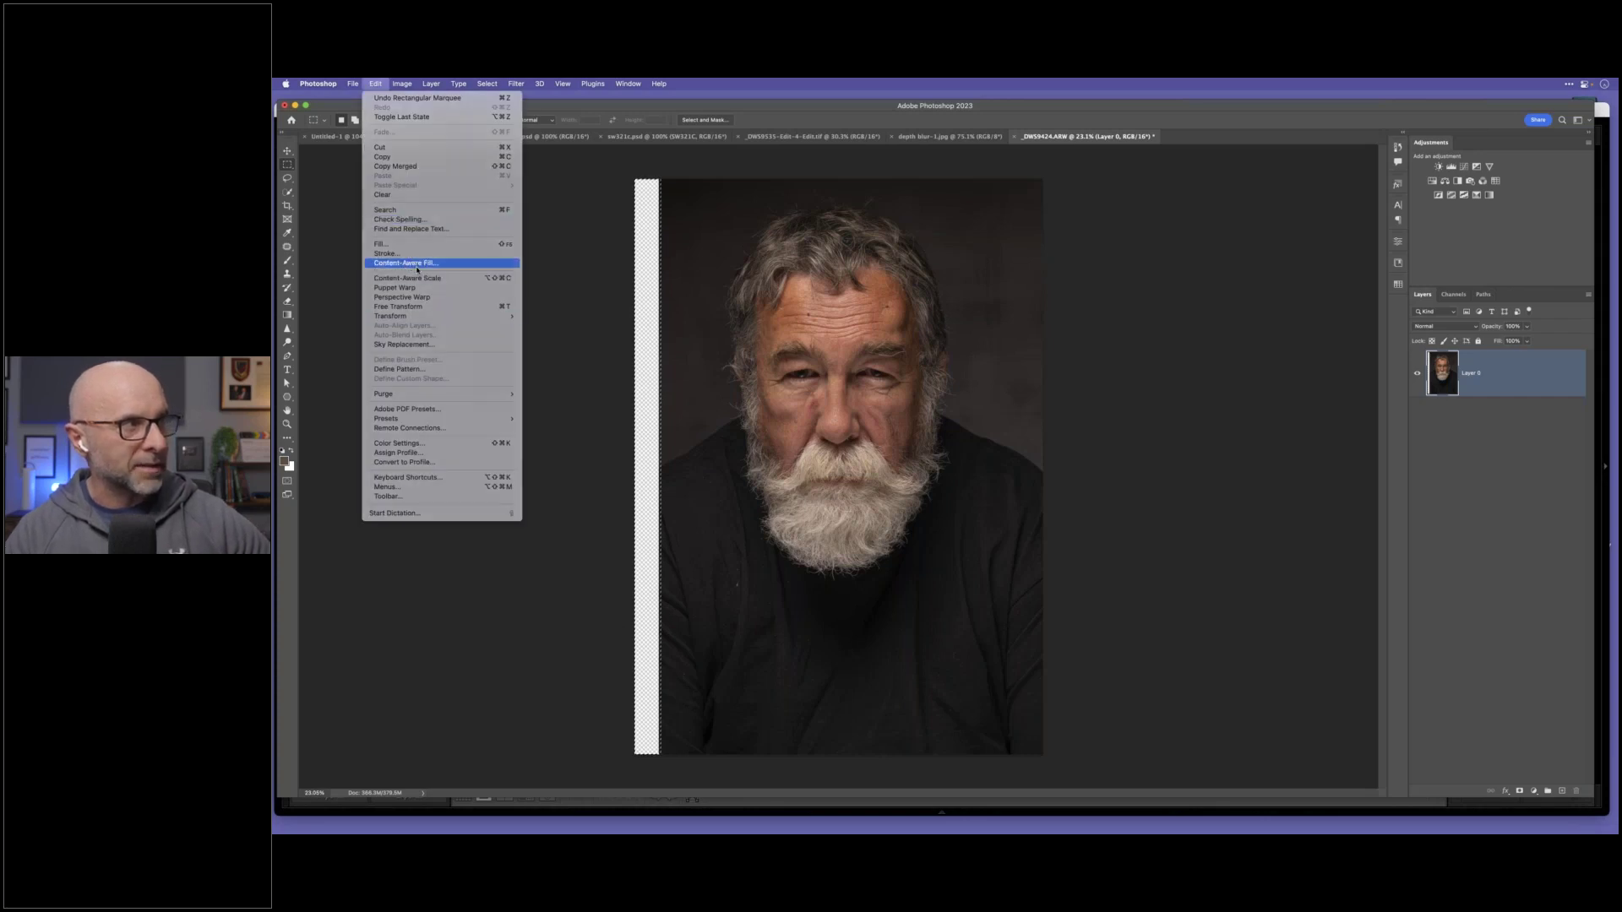
pyautogui.click(415, 264)
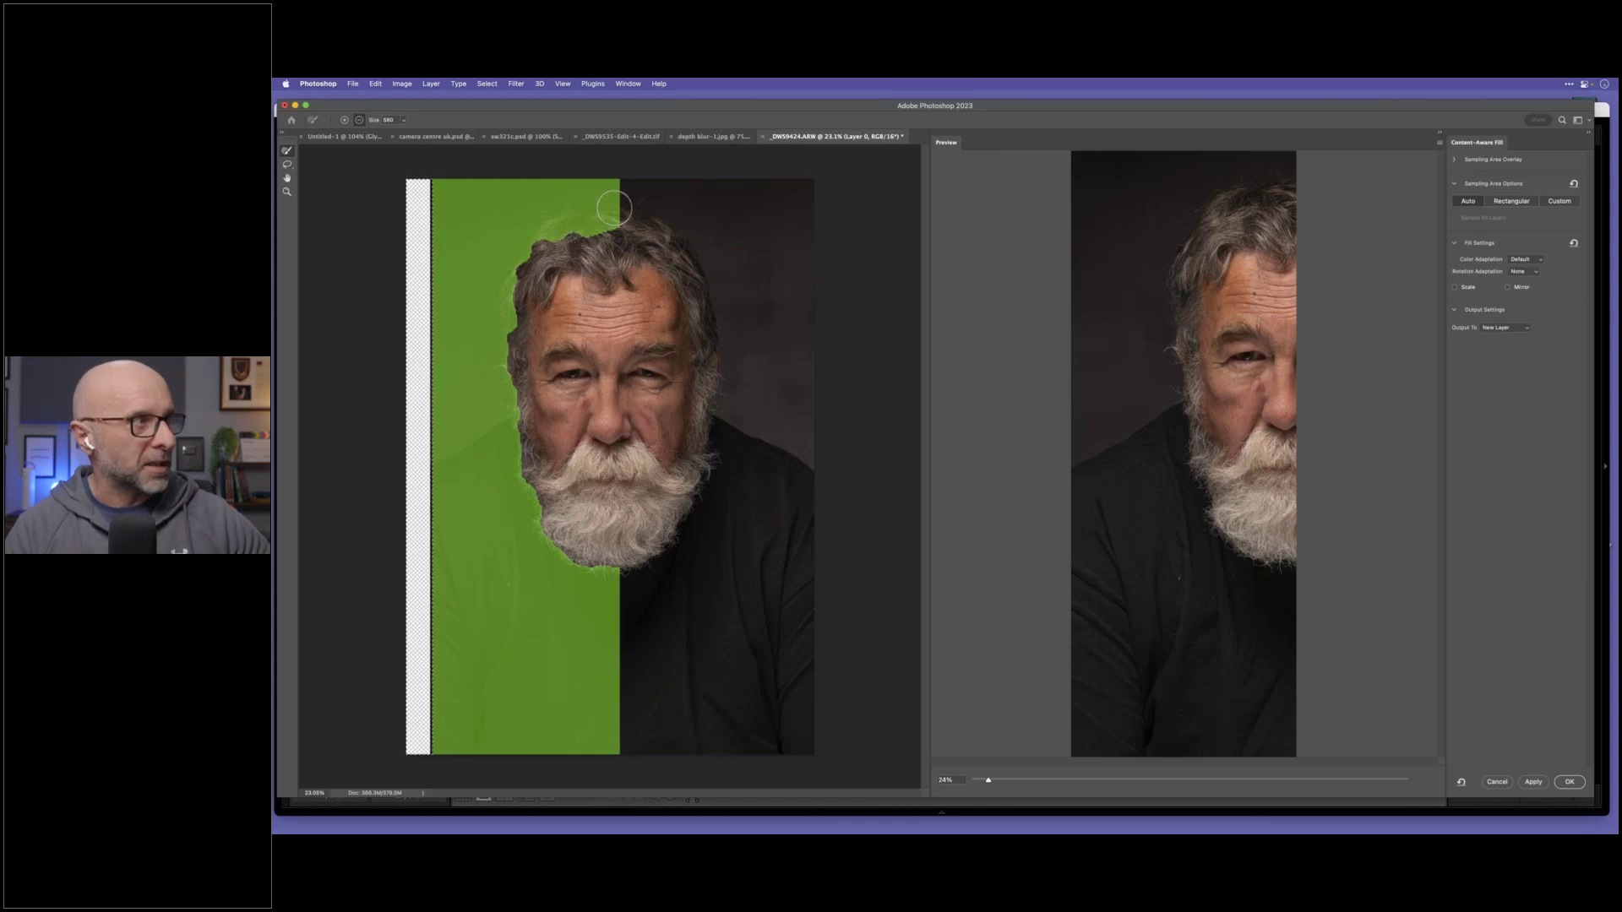
pyautogui.moveTo(623, 200)
pyautogui.mouseDown()
pyautogui.moveTo(536, 254)
pyautogui.moveTo(526, 378)
pyautogui.moveTo(528, 470)
pyautogui.moveTo(555, 534)
pyautogui.moveTo(607, 572)
pyautogui.mouseUp()
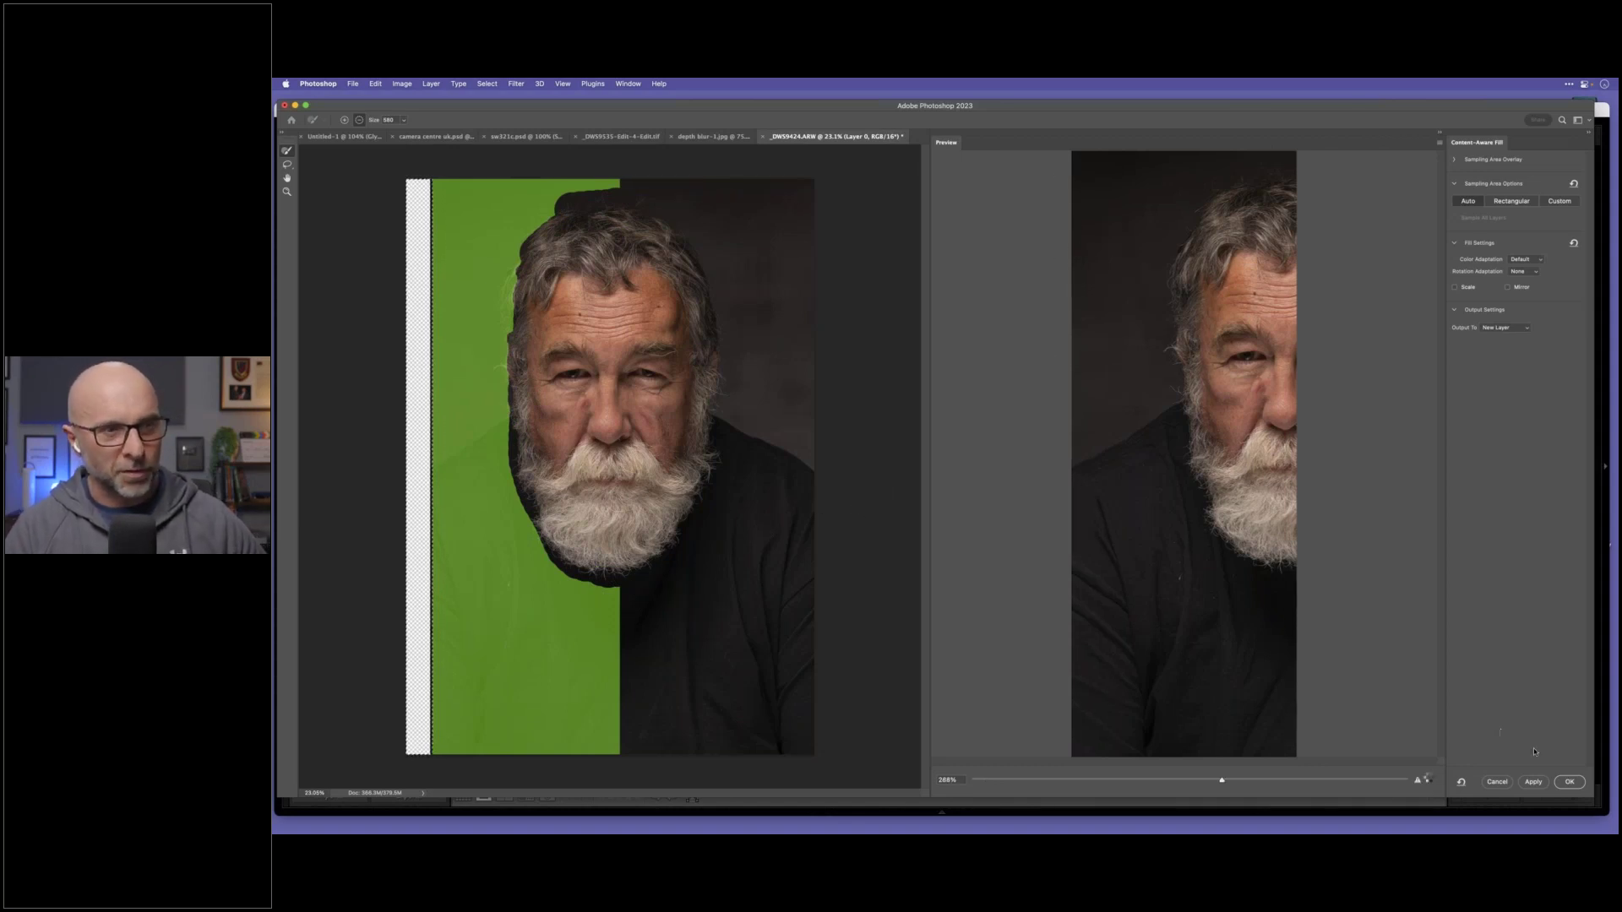
pyautogui.click(1569, 782)
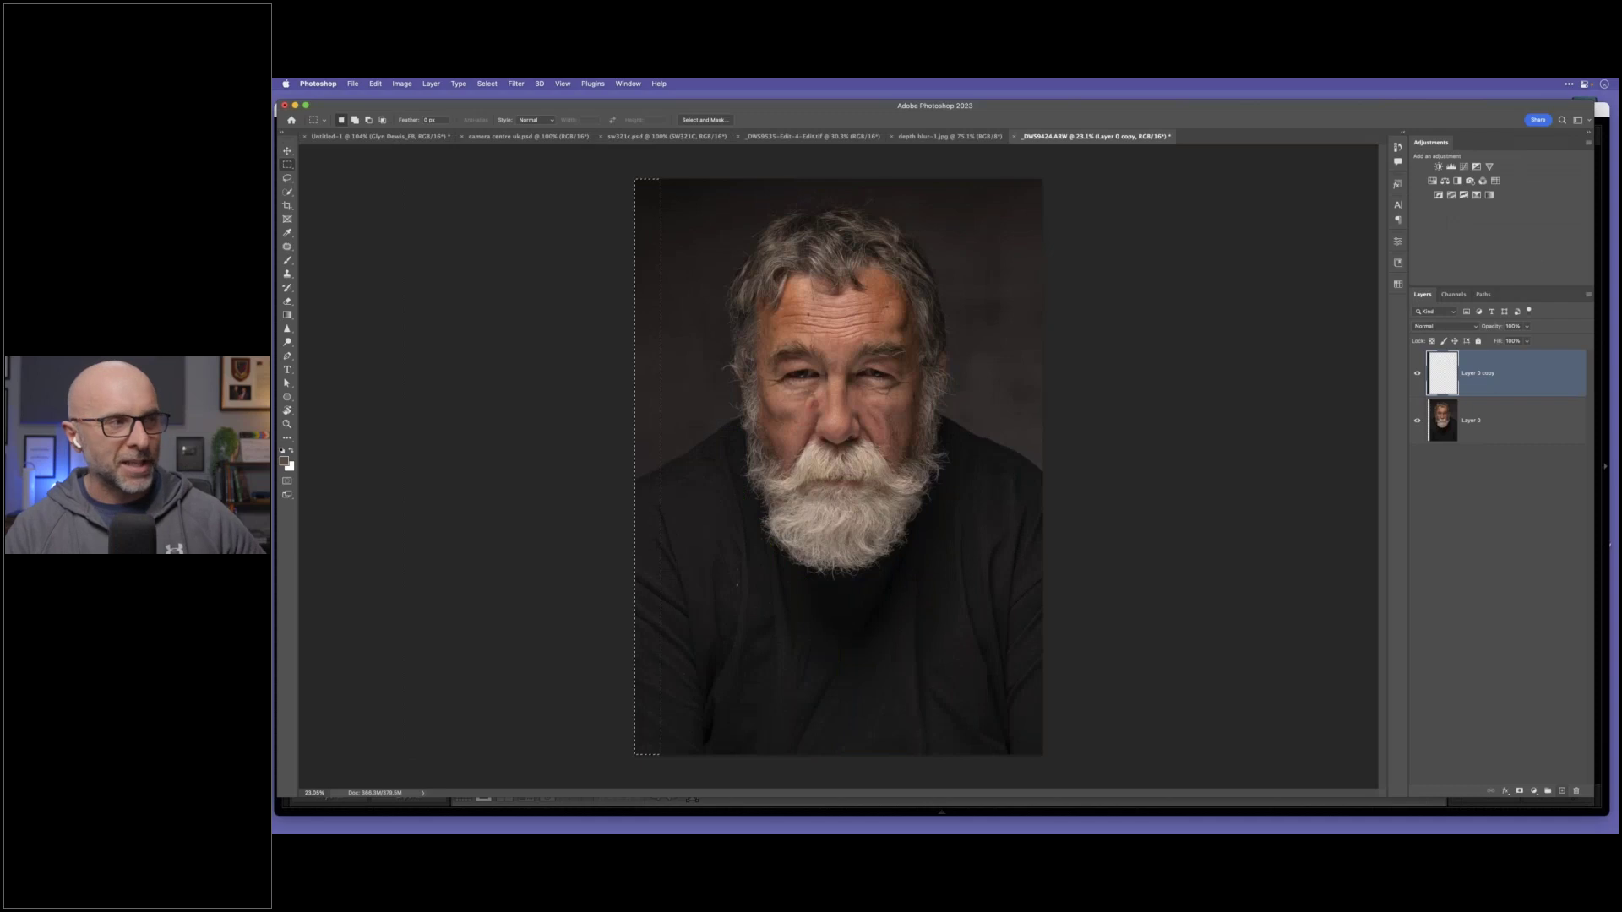
pyautogui.press('super+d')
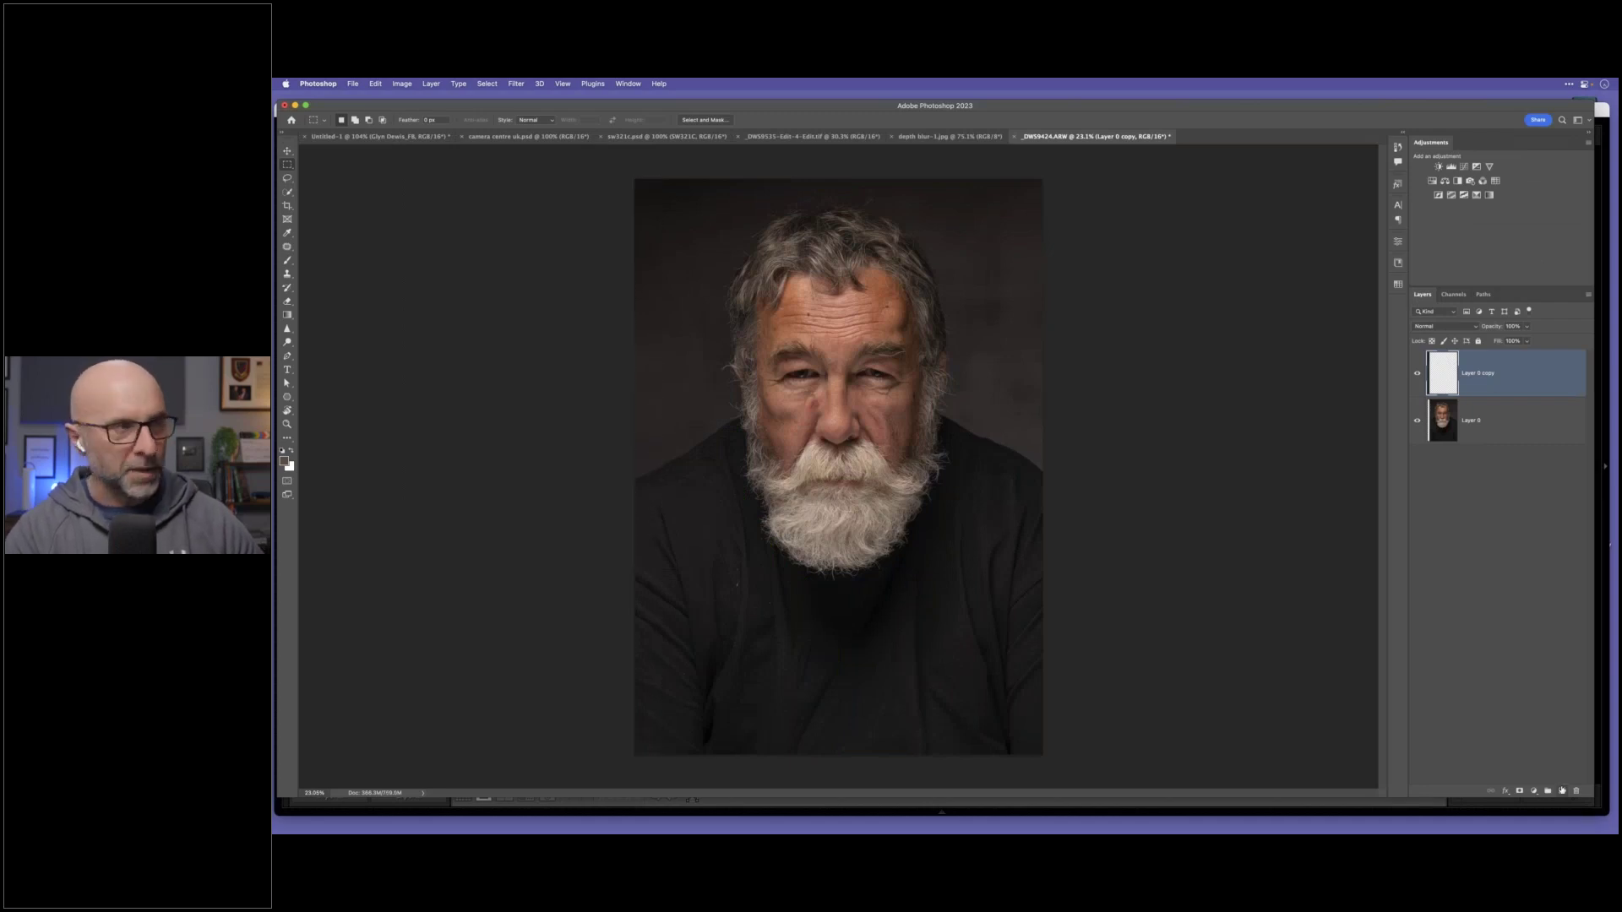
pyautogui.press('super+e')
# Step: Switch to Lightroom Classic, open the black-and-white portrait of the bearded man in Develop and set its profile to Color
pyautogui.press('super+Tab')
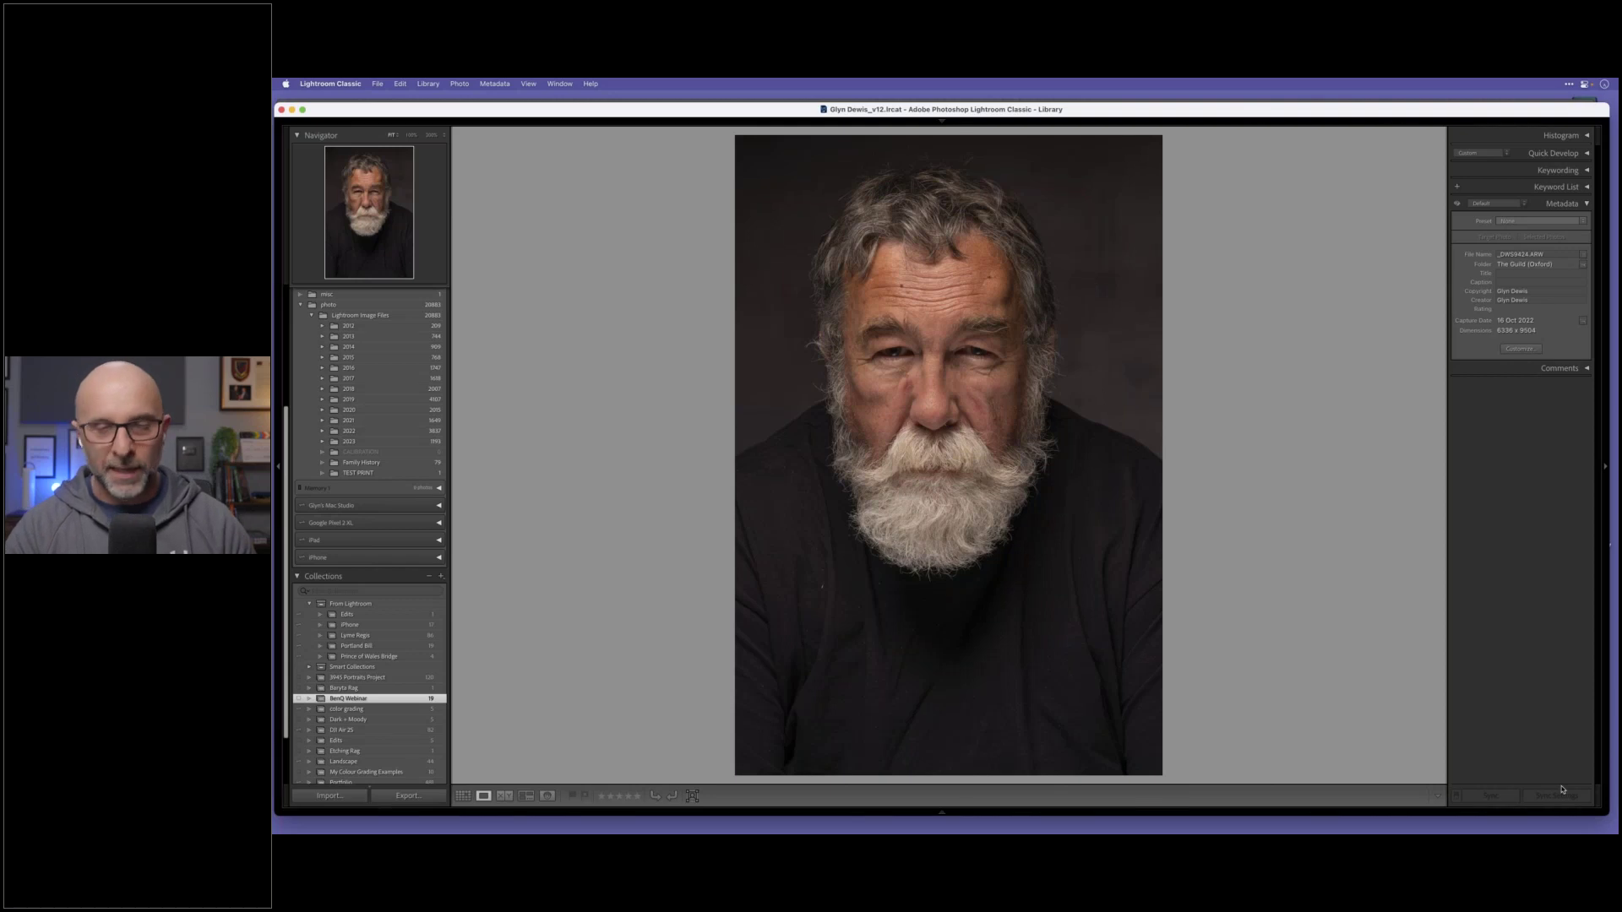
pyautogui.press('g')
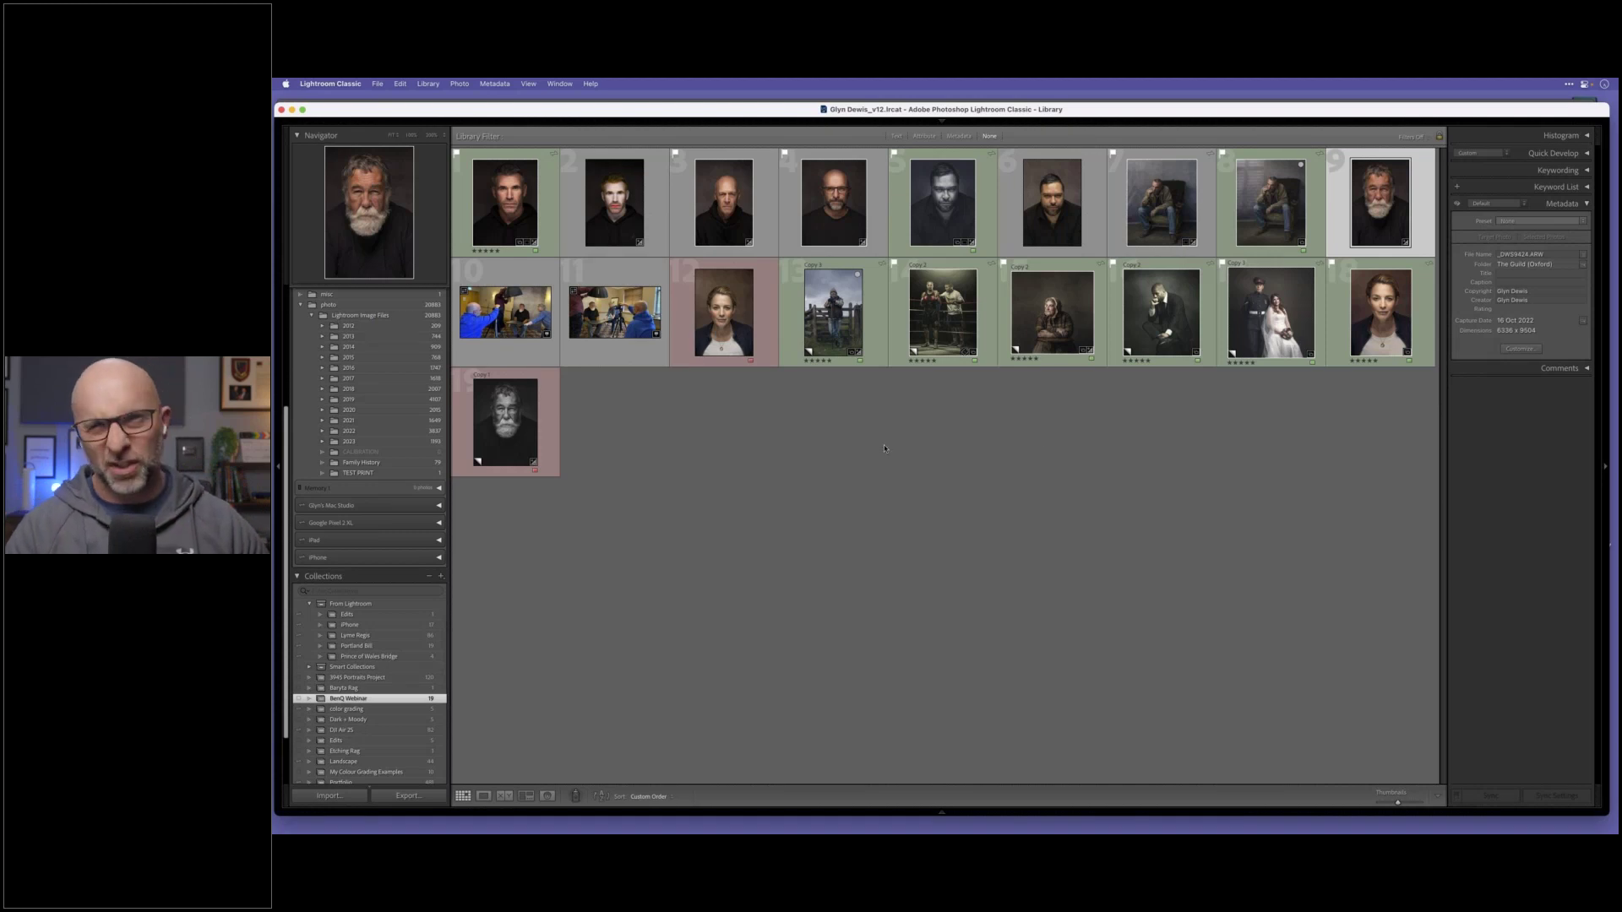
pyautogui.click(508, 441)
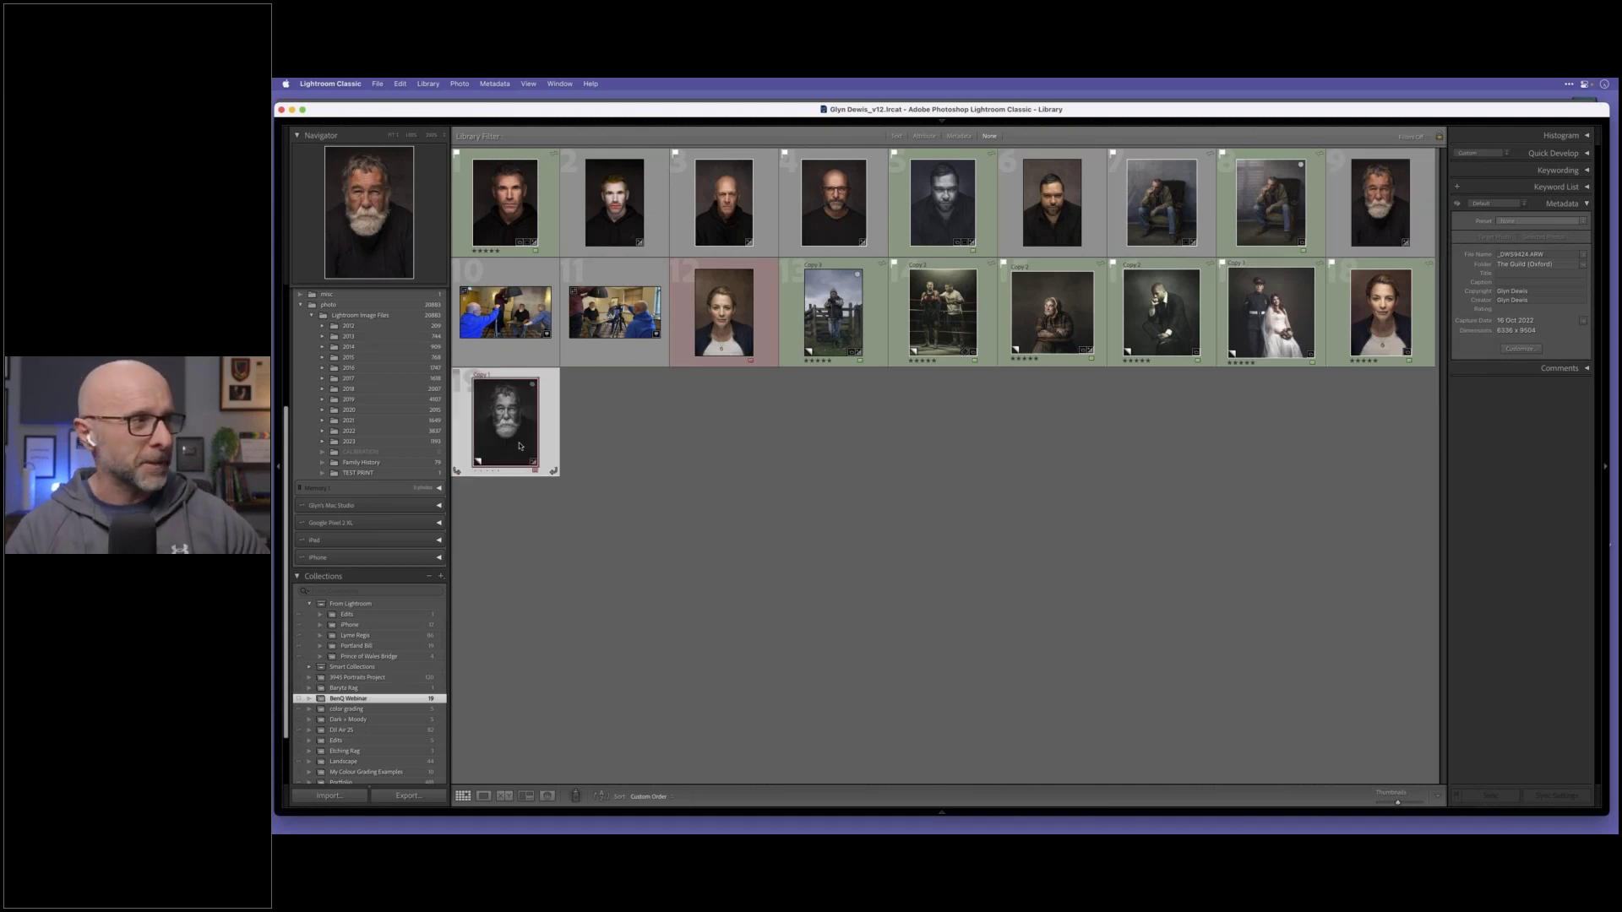
pyautogui.press('d')
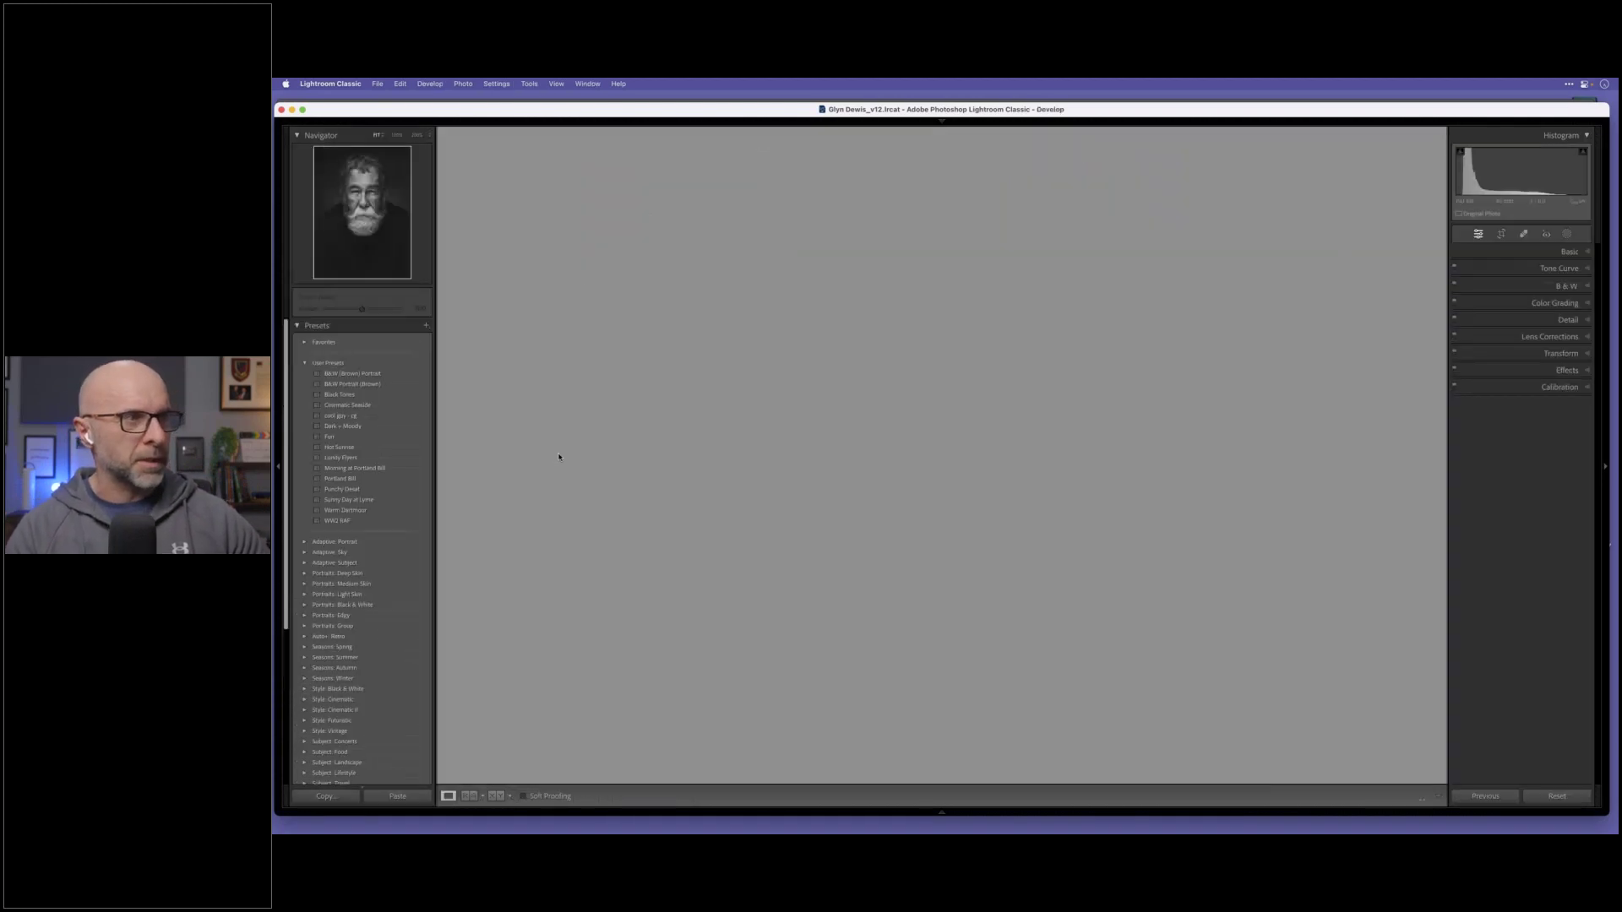
pyautogui.click(1586, 252)
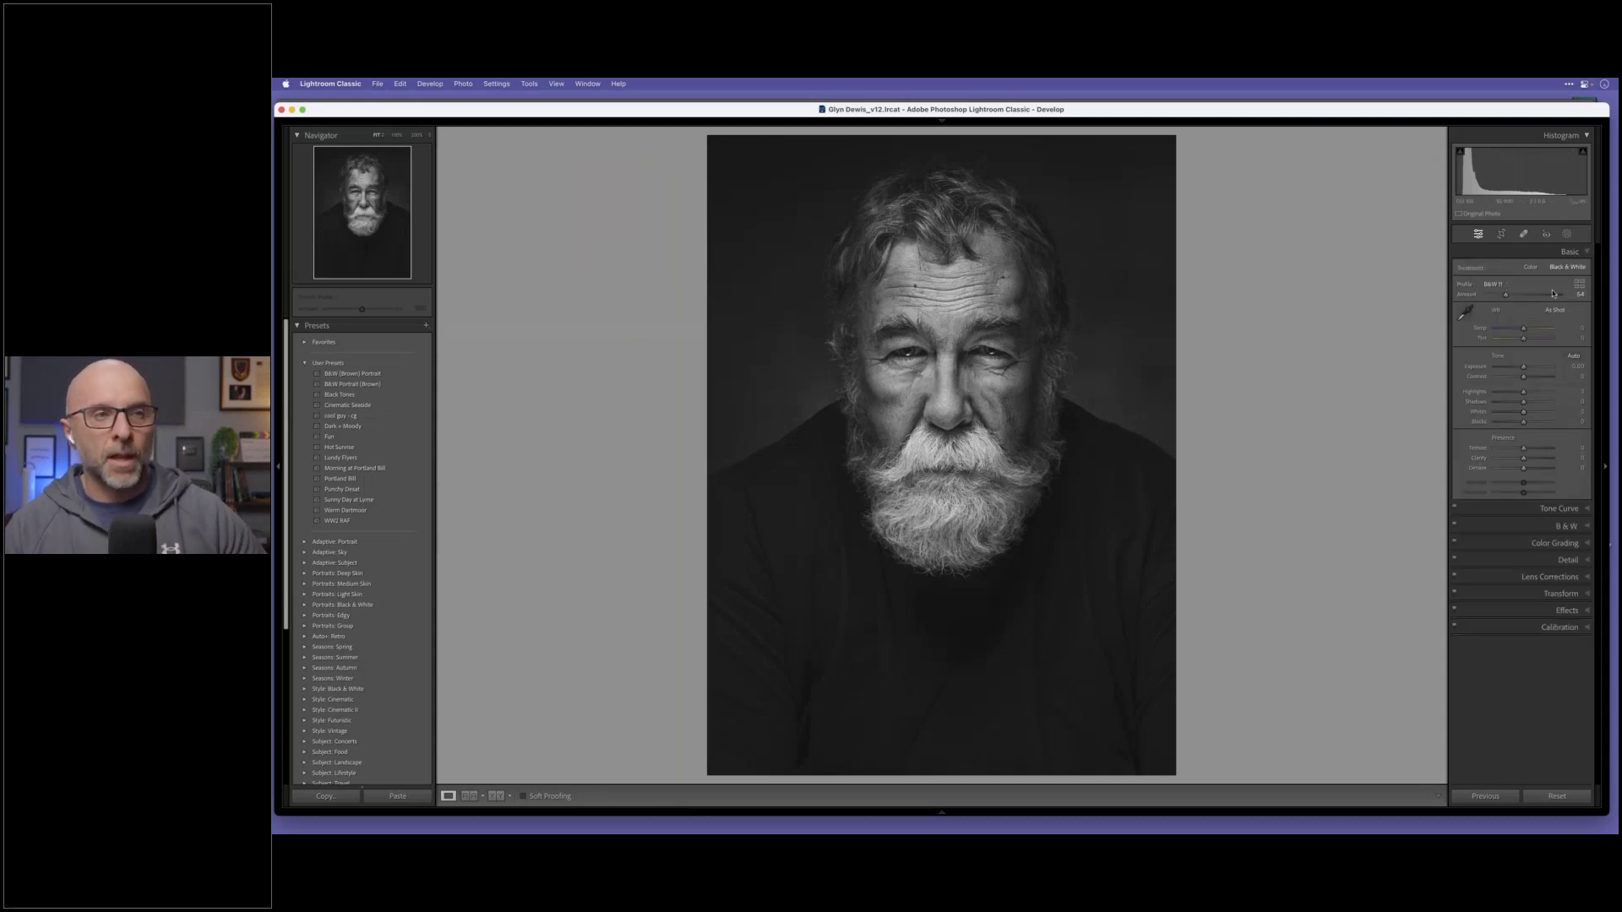
pyautogui.click(1497, 290)
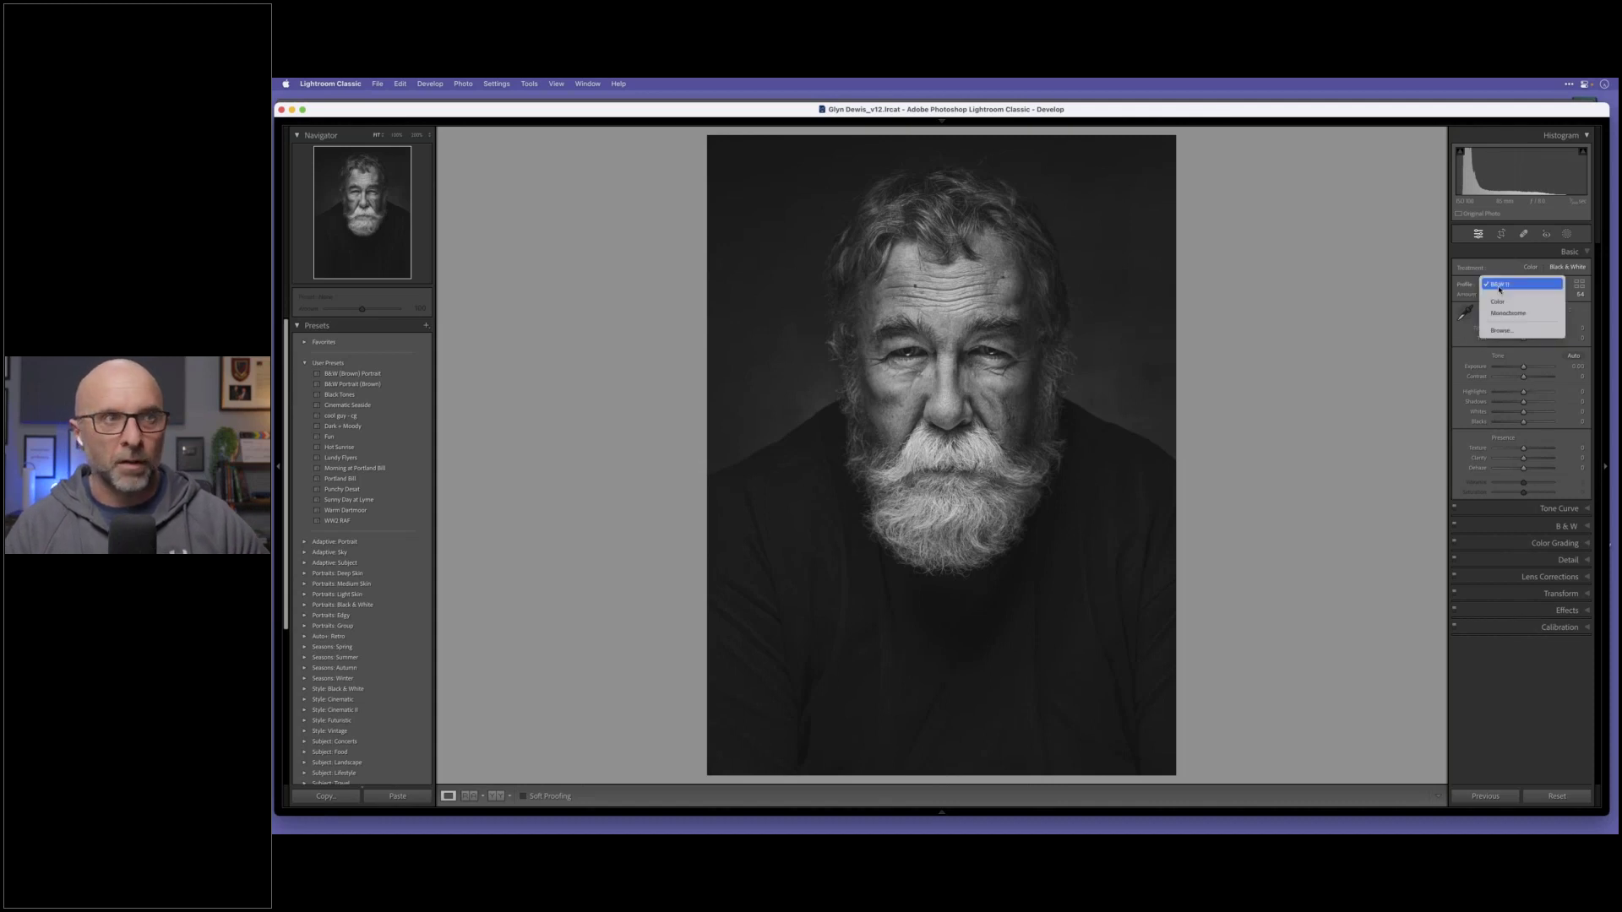
pyautogui.click(1512, 284)
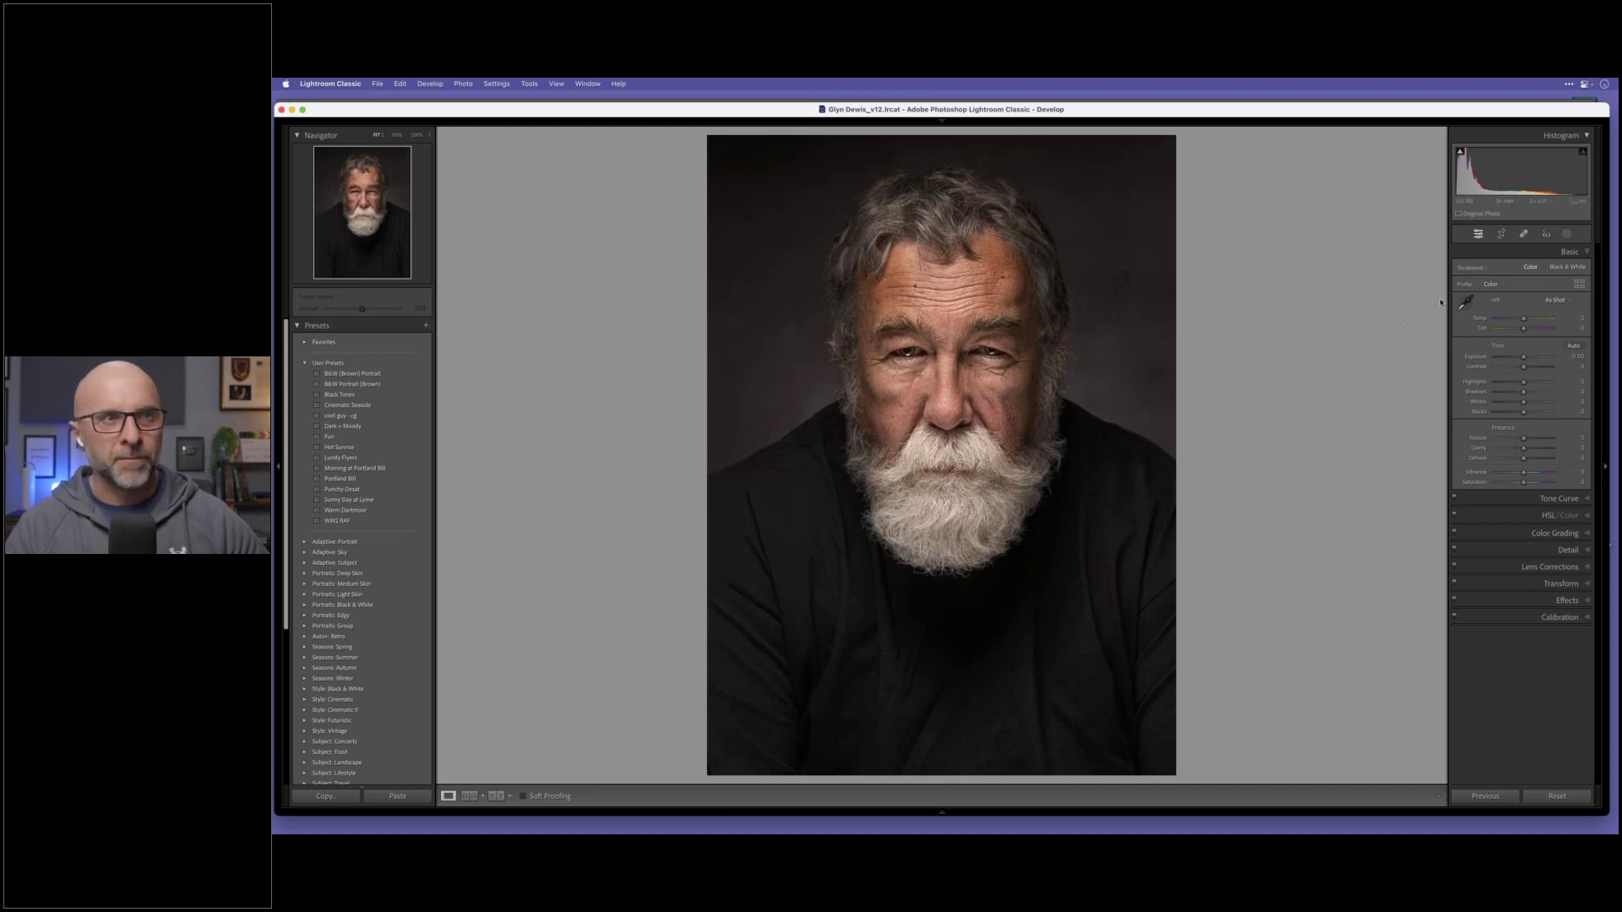
# Step: Preview the B&W profiles in the Profile Browser and apply B&W 11 to the portrait
pyautogui.click(1501, 286)
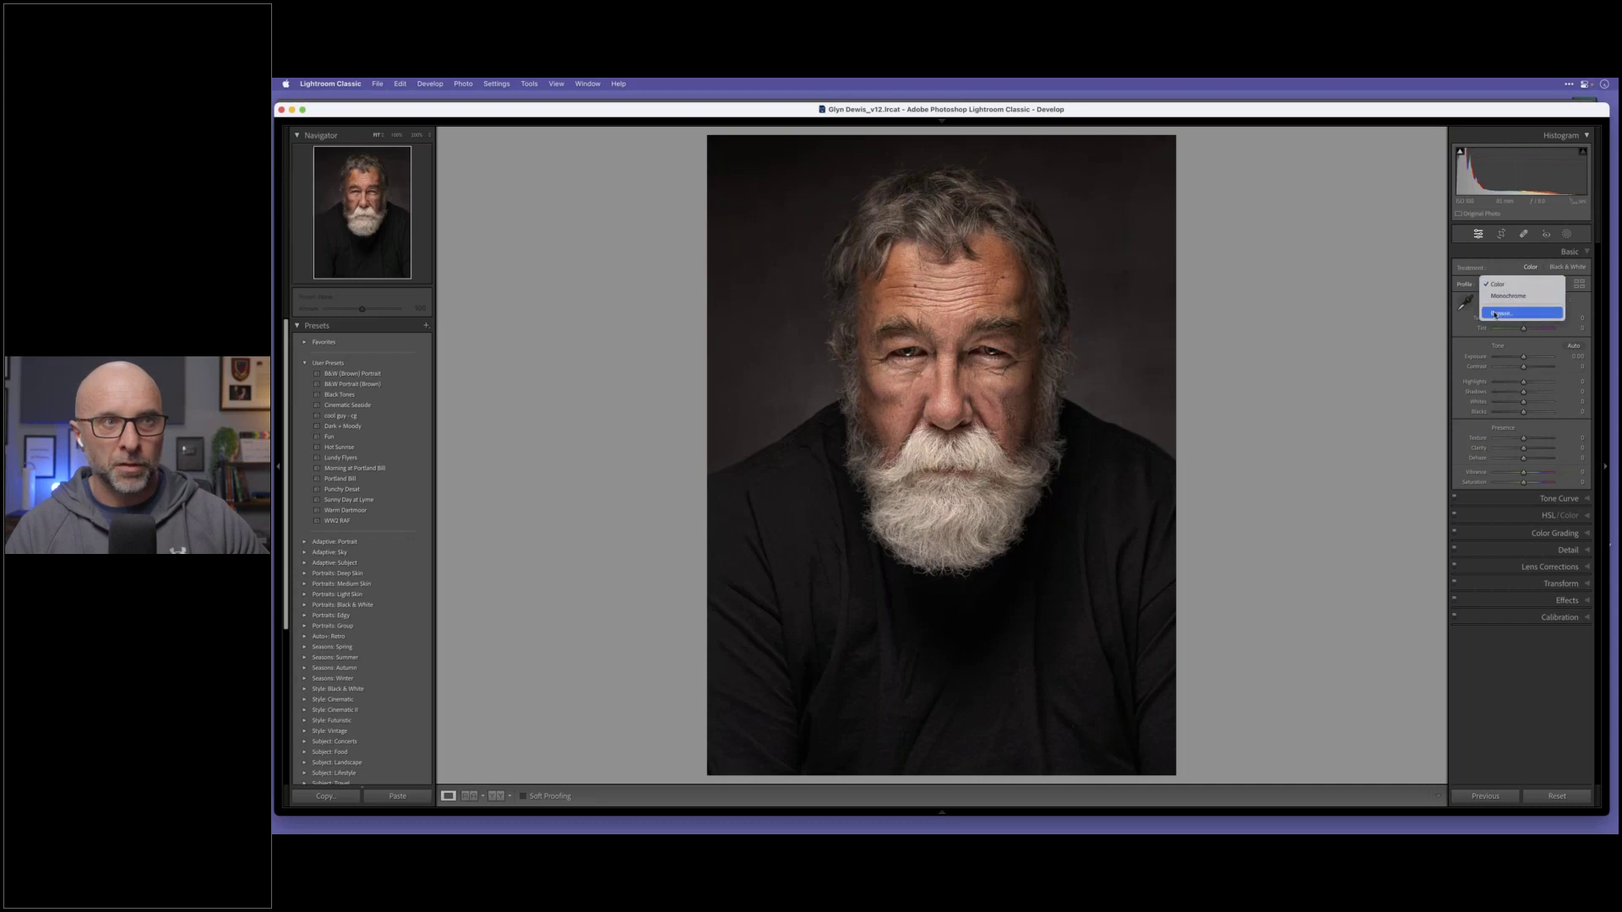
pyautogui.click(1503, 313)
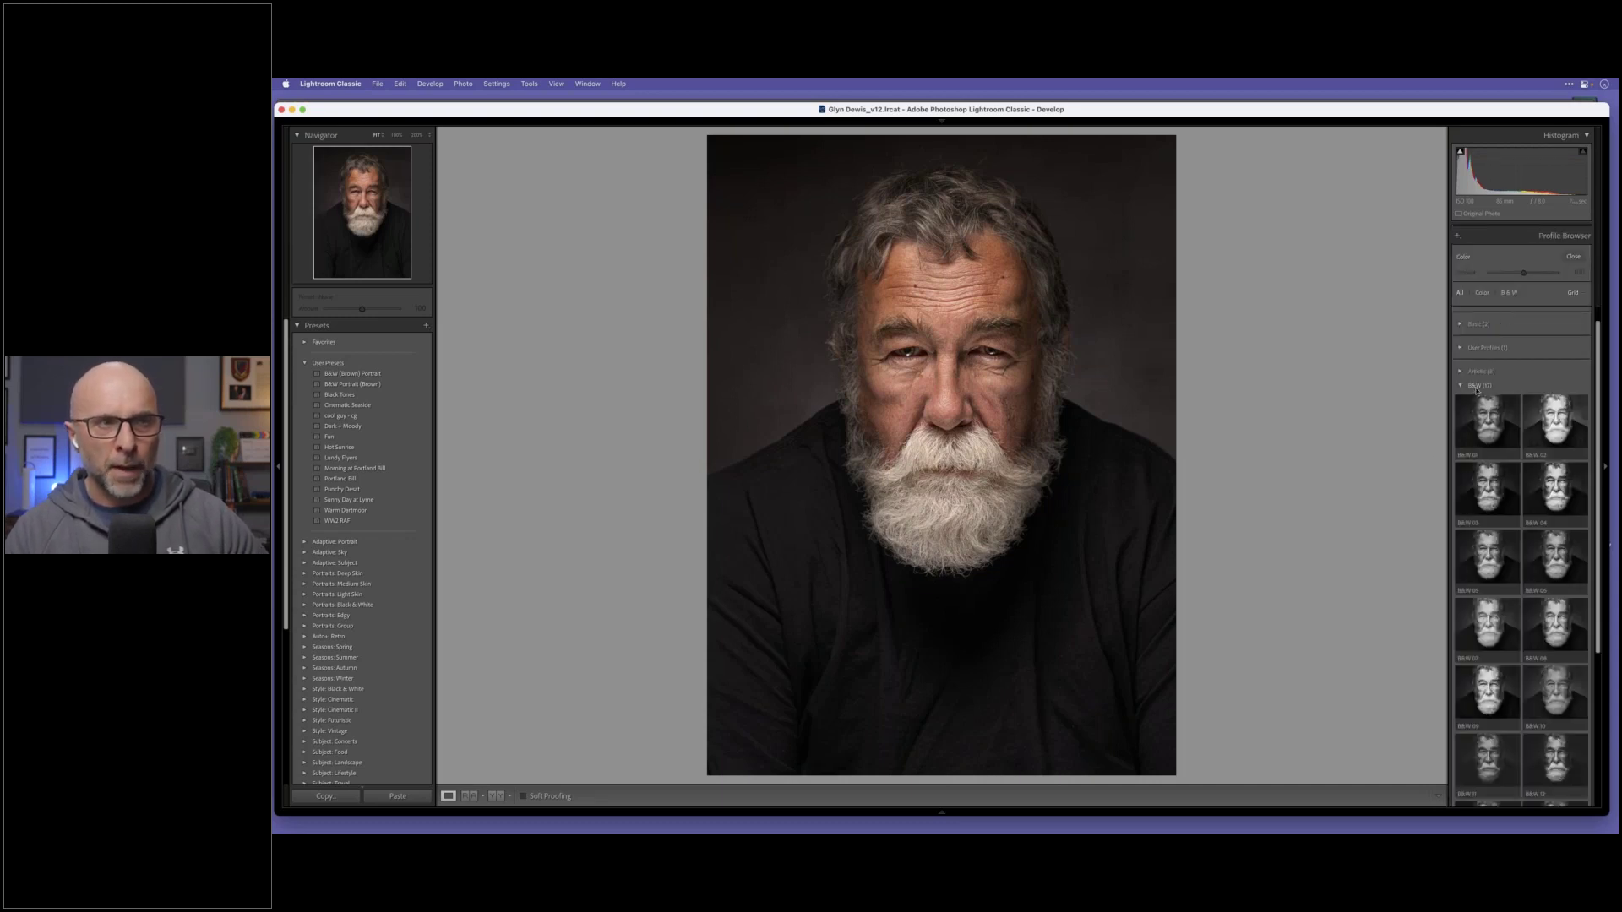
pyautogui.click(1486, 420)
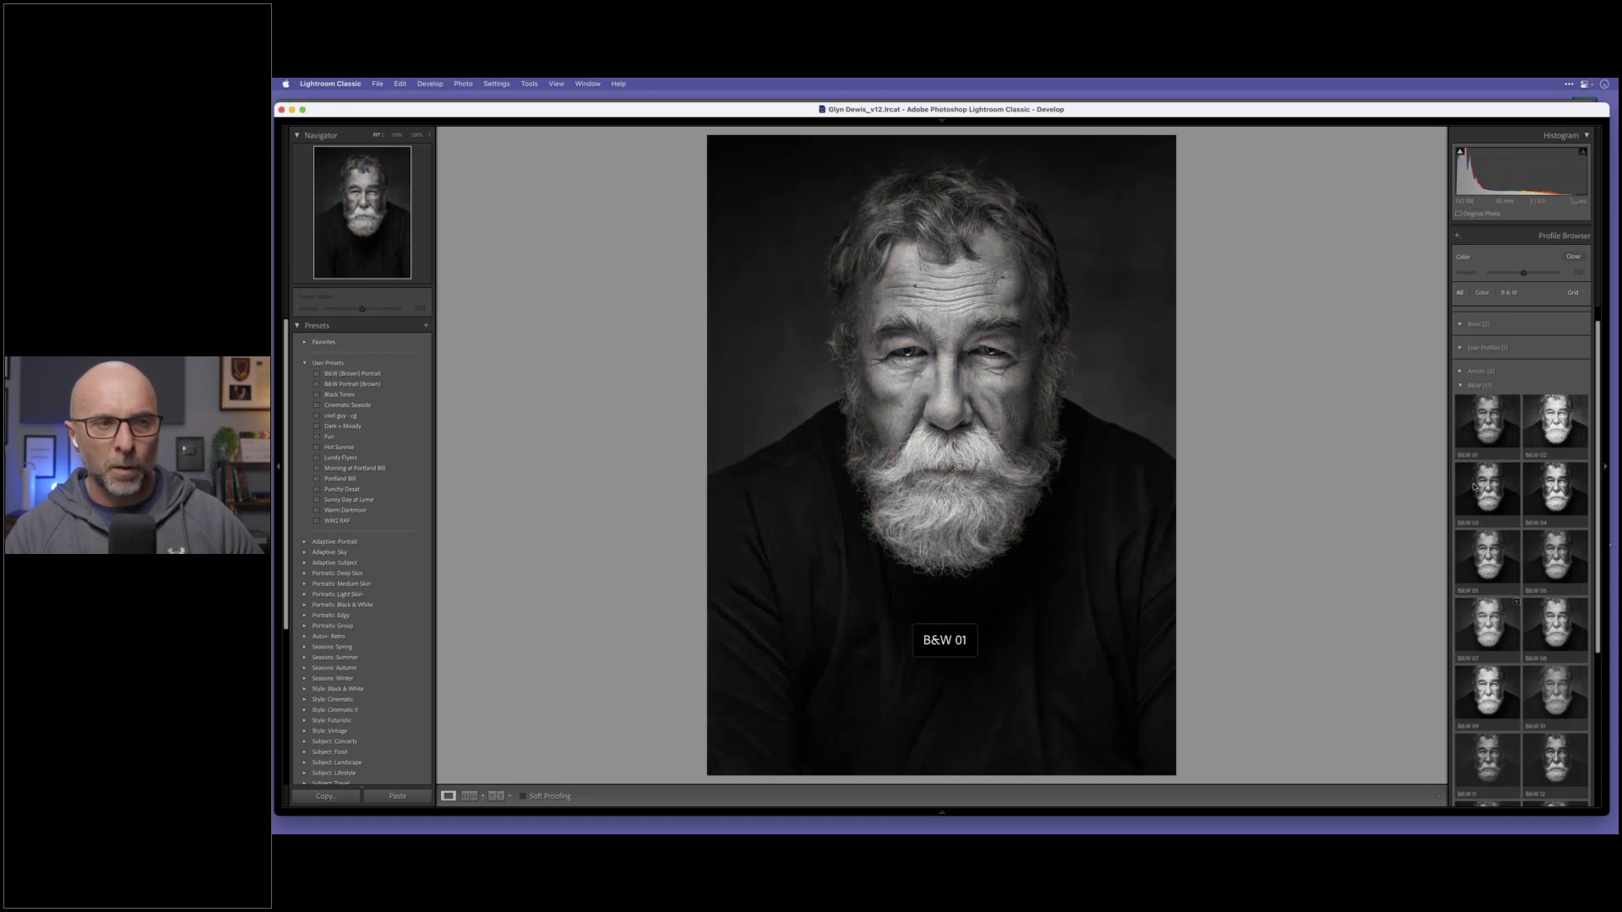
pyautogui.click(1556, 422)
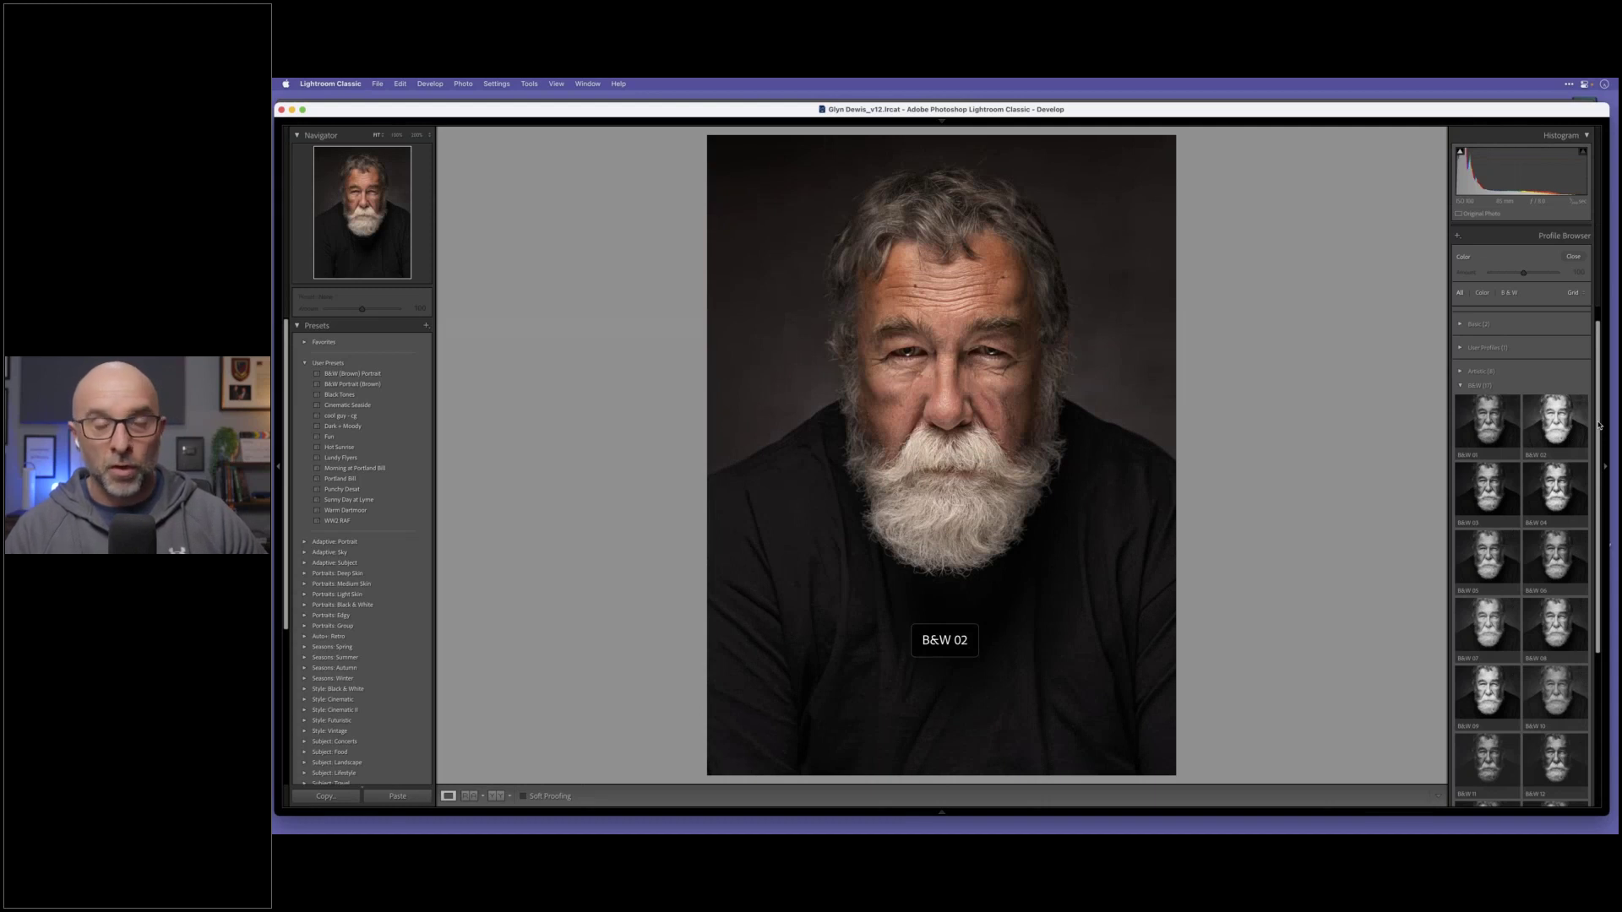
pyautogui.moveTo(1599, 426); pyautogui.dragTo(1599, 466)
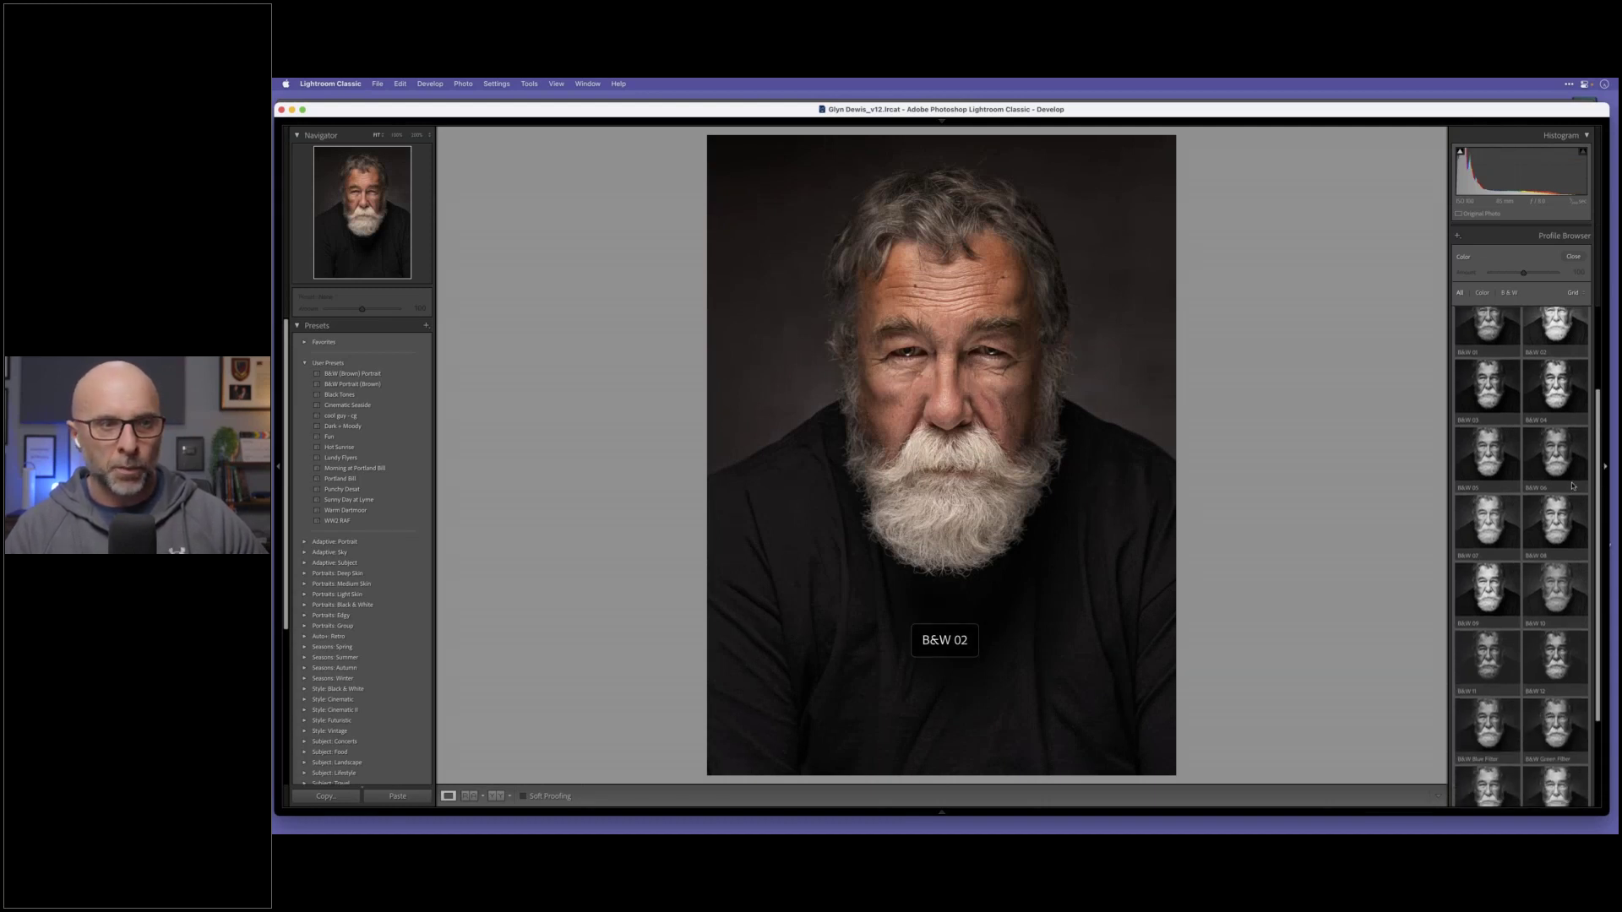
pyautogui.click(1486, 661)
pyautogui.click(1483, 662)
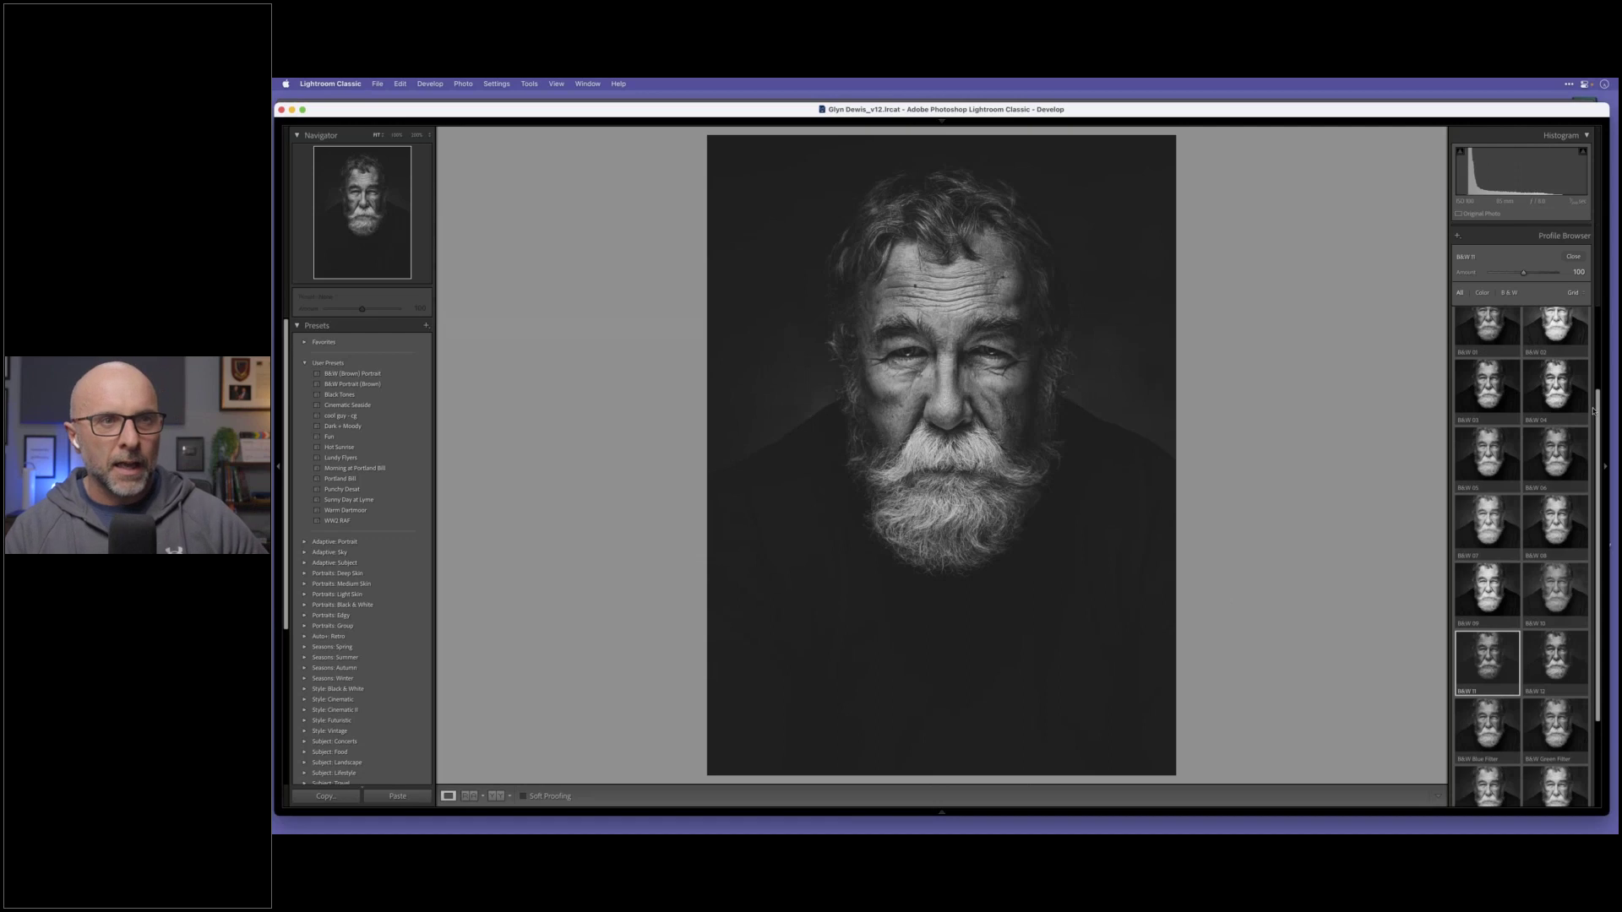
# Step: Reduce the profile amount to about 40 and slightly raise Orange in the black-and-white mix
pyautogui.scroll(3, 1597, 411)
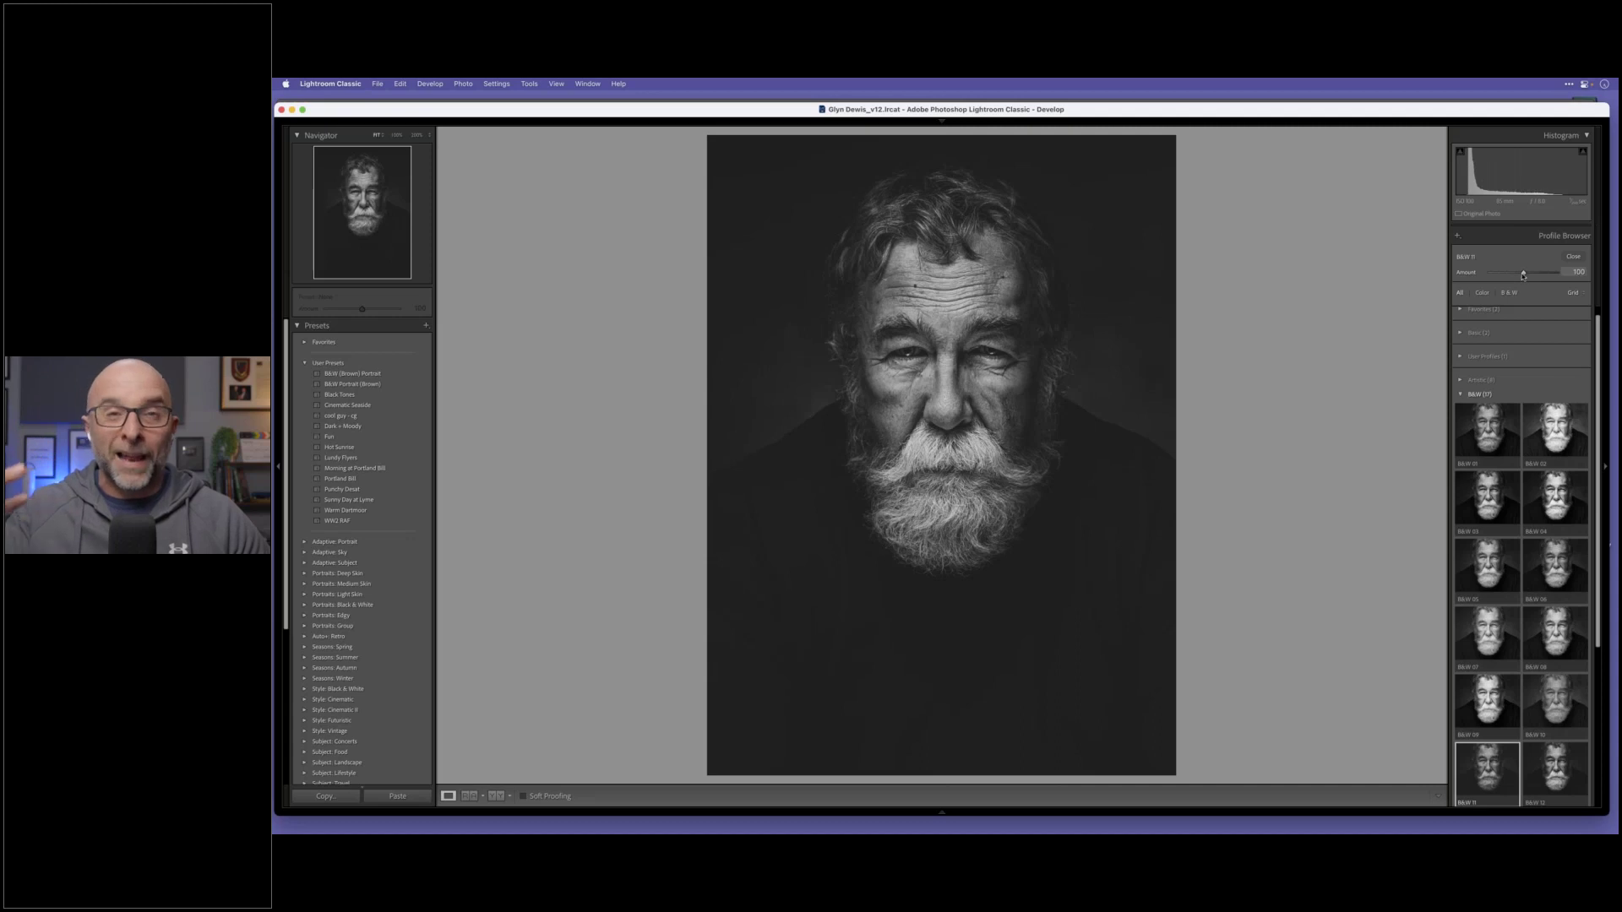
pyautogui.moveTo(1522, 274); pyautogui.dragTo(1480, 274)
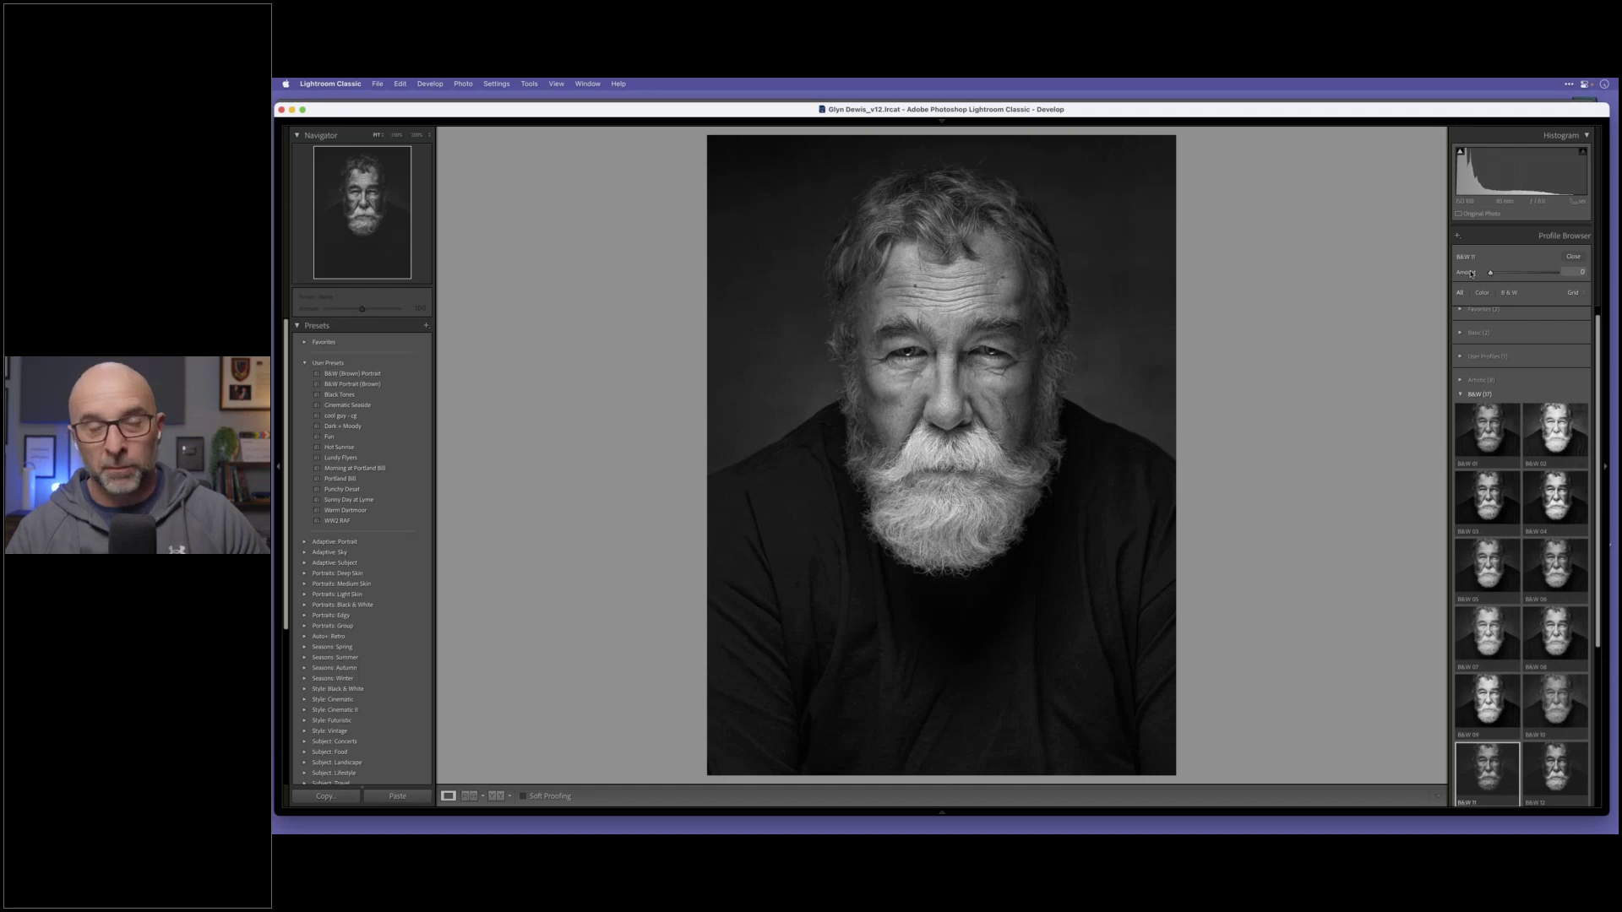
pyautogui.moveTo(1491, 273)
pyautogui.mouseDown()
pyautogui.moveTo(1562, 272)
pyautogui.moveTo(1504, 272)
pyautogui.mouseUp()
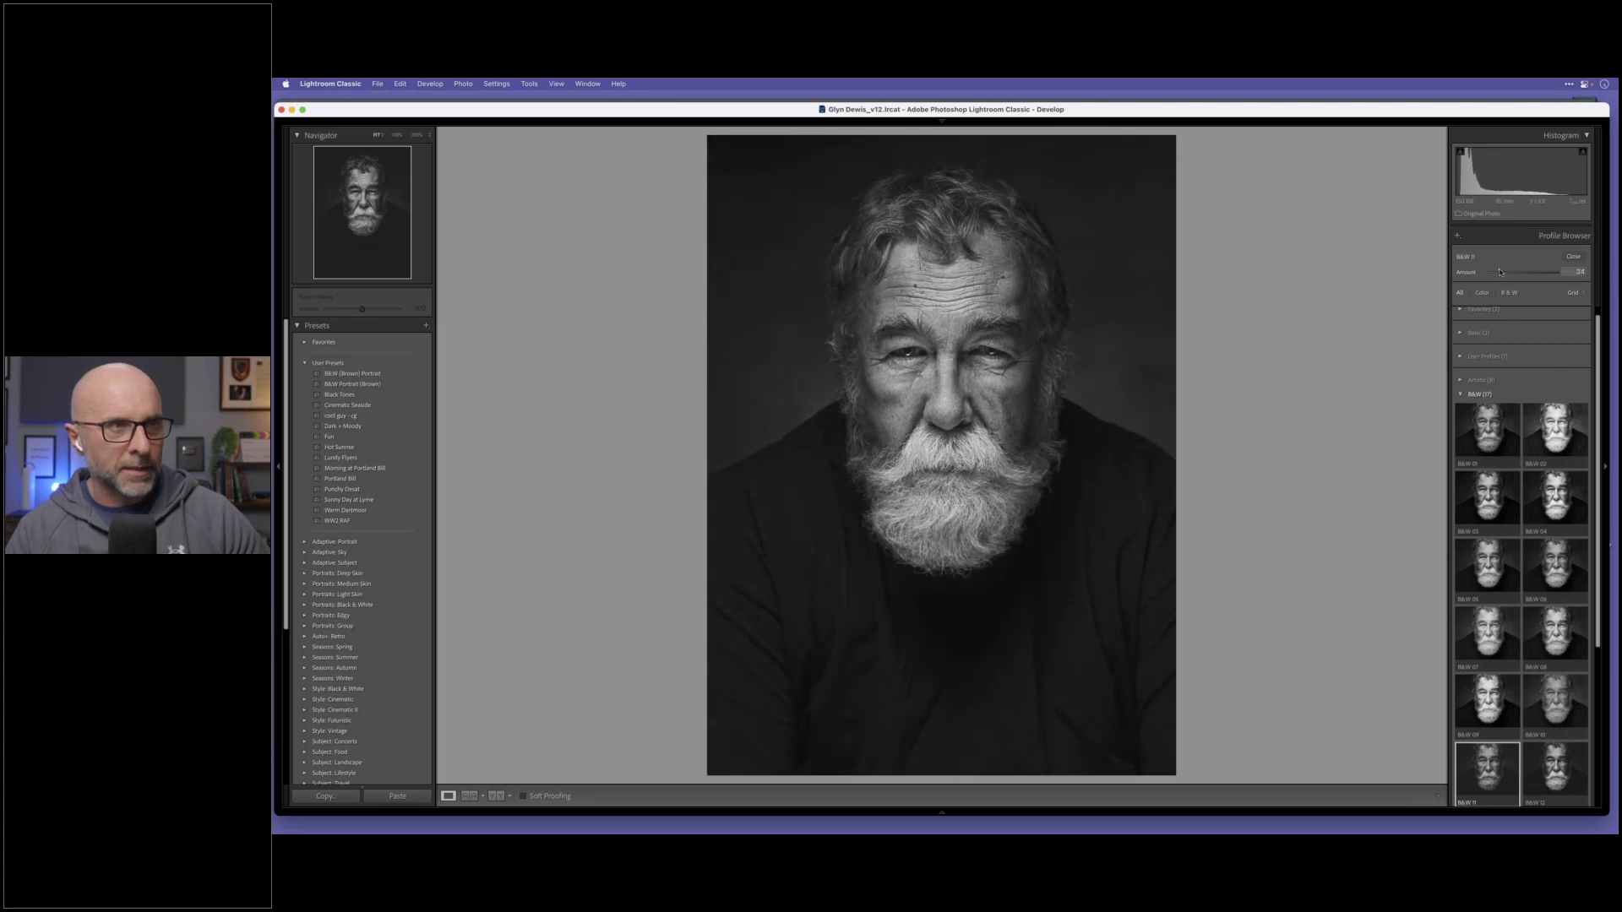
pyautogui.click(1573, 256)
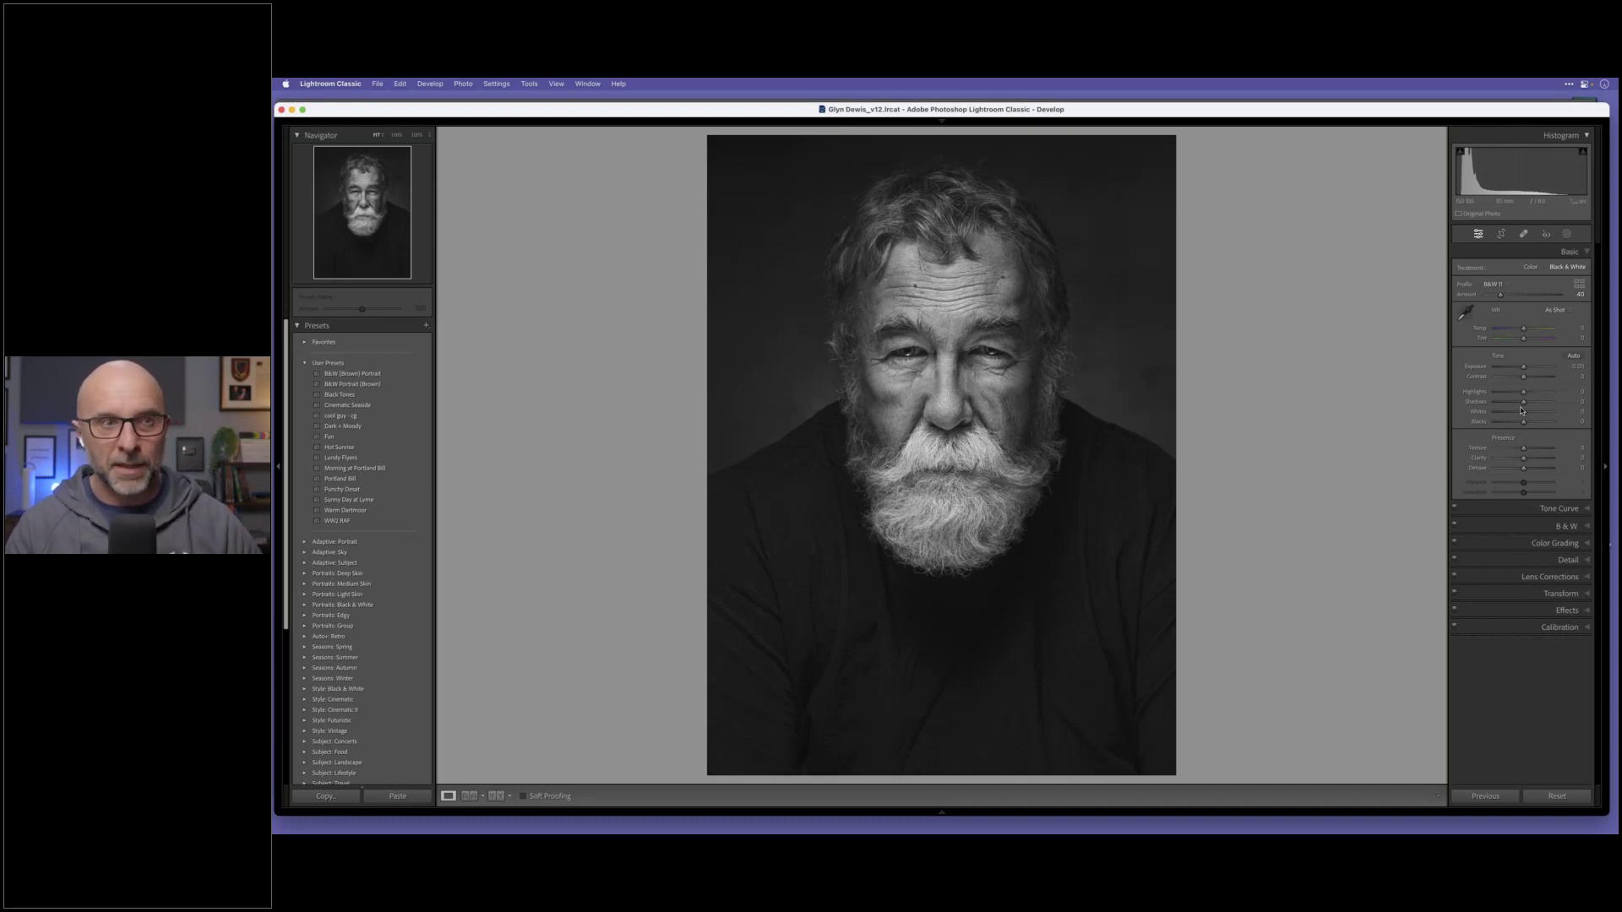
pyautogui.click(1587, 528)
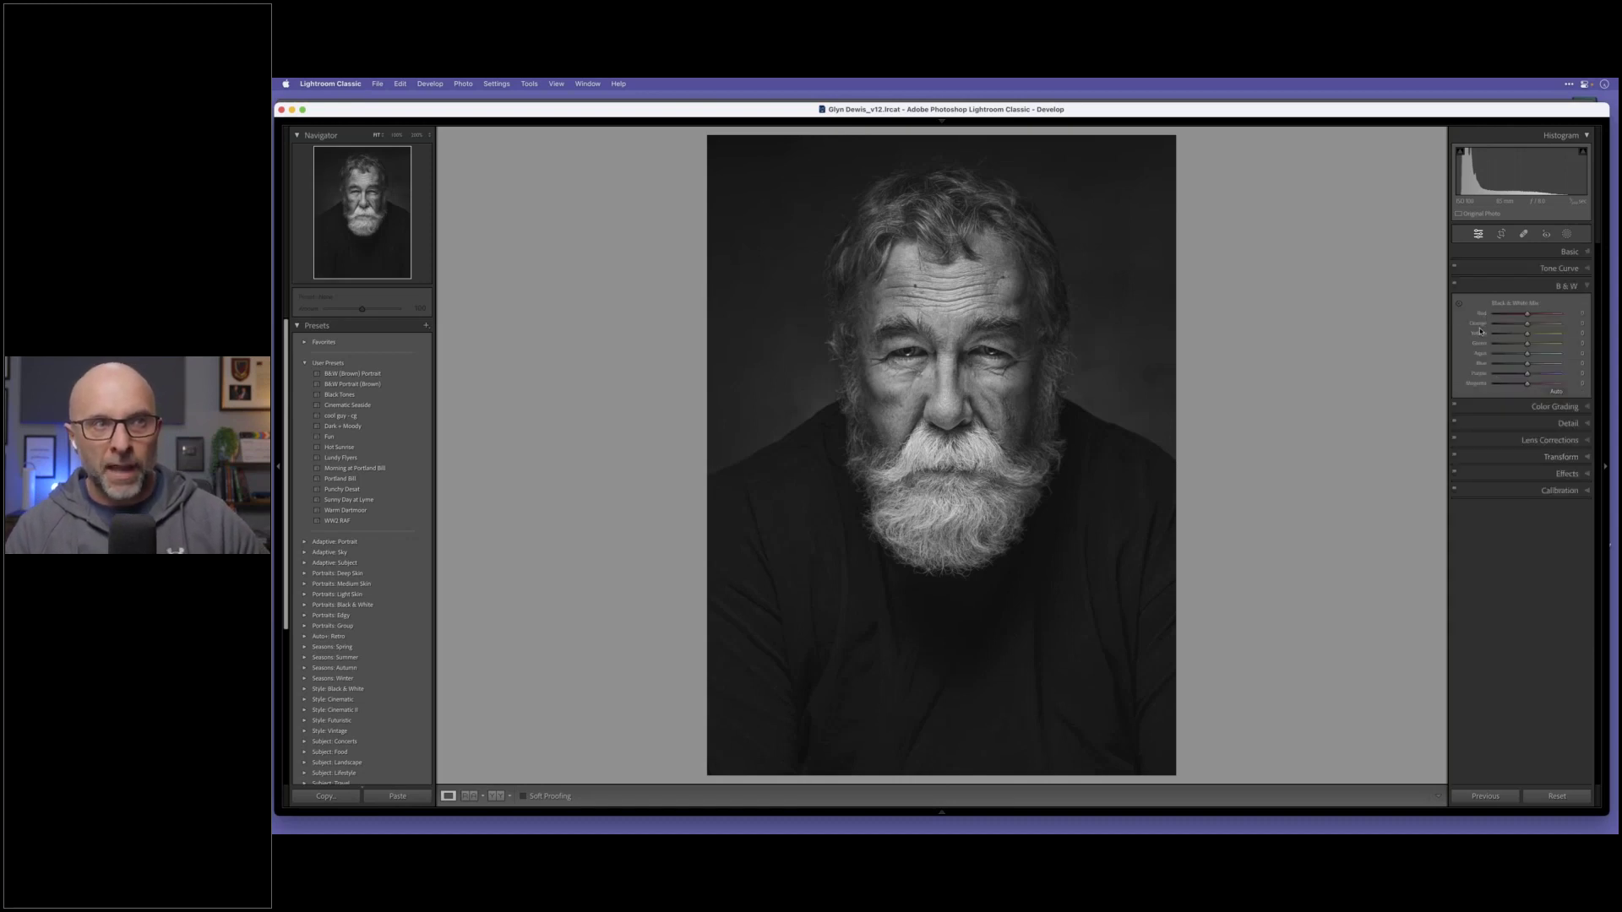
pyautogui.moveTo(1526, 314)
pyautogui.mouseDown()
pyautogui.moveTo(1517, 324)
pyautogui.moveTo(1533, 325)
pyautogui.mouseUp()
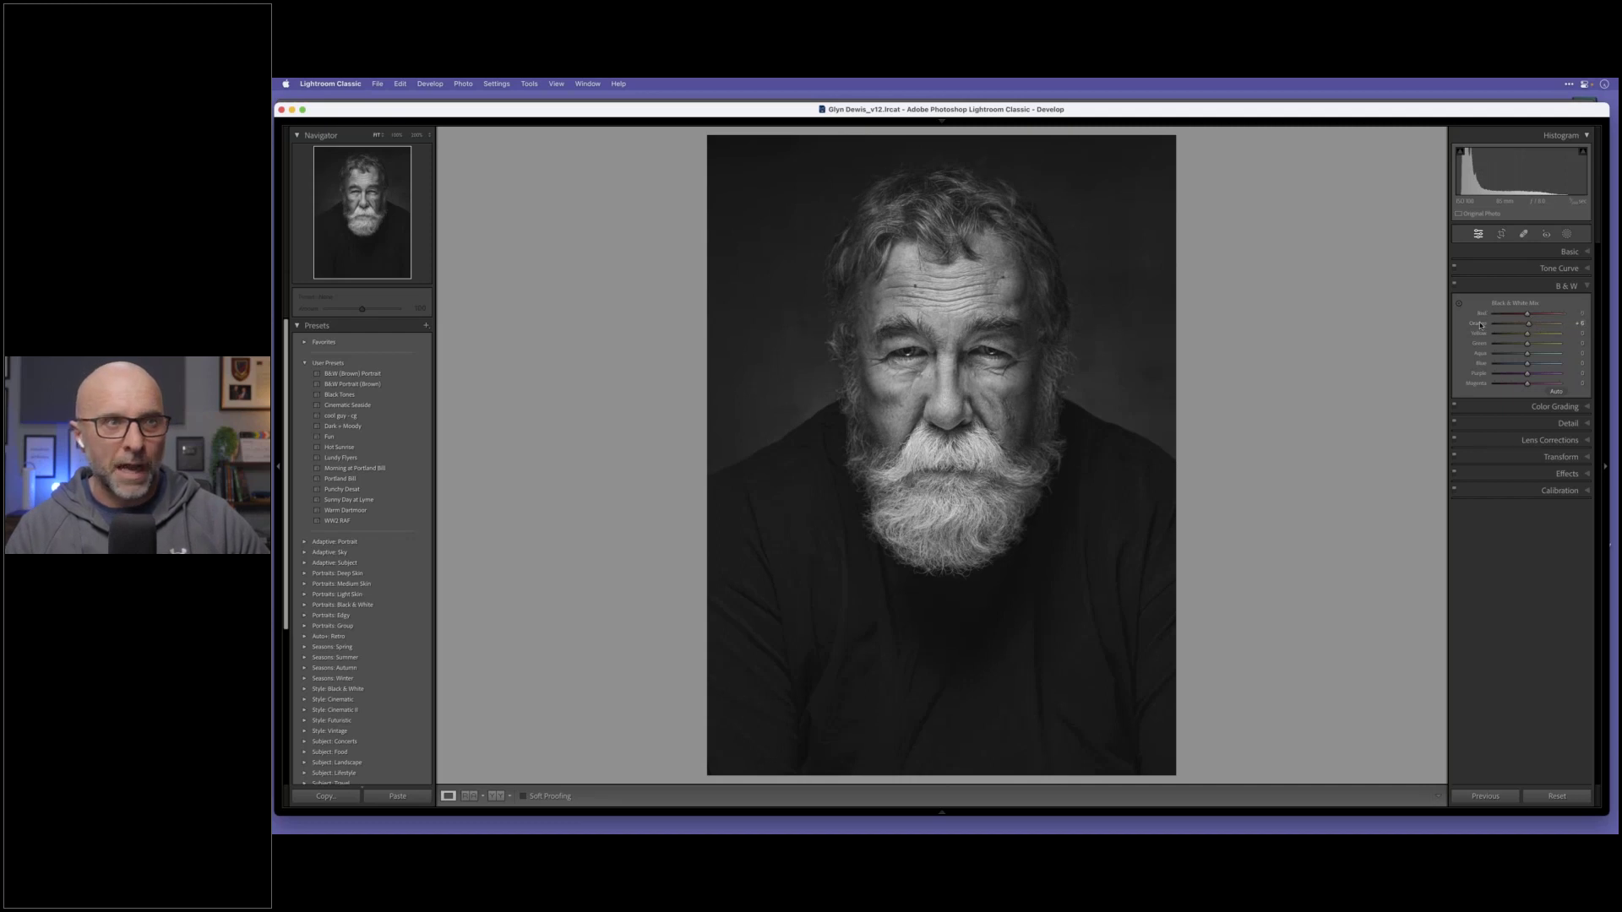
# Step: Tint the portrait's shadows a deep blue at full saturation using Color Grading
pyautogui.click(1571, 407)
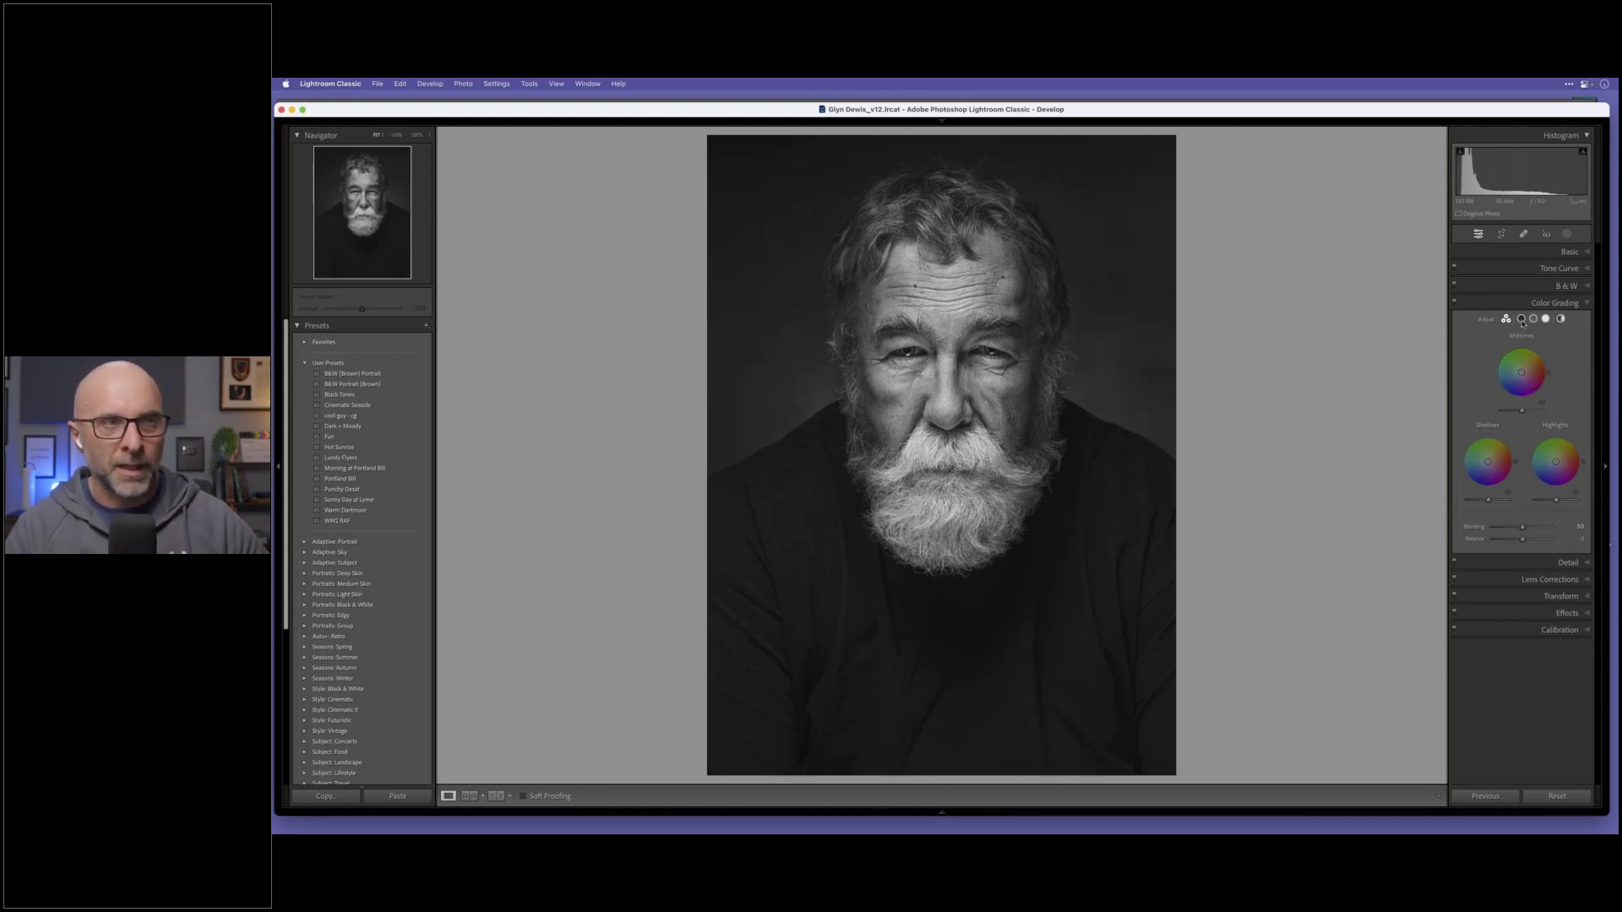
pyautogui.click(1521, 320)
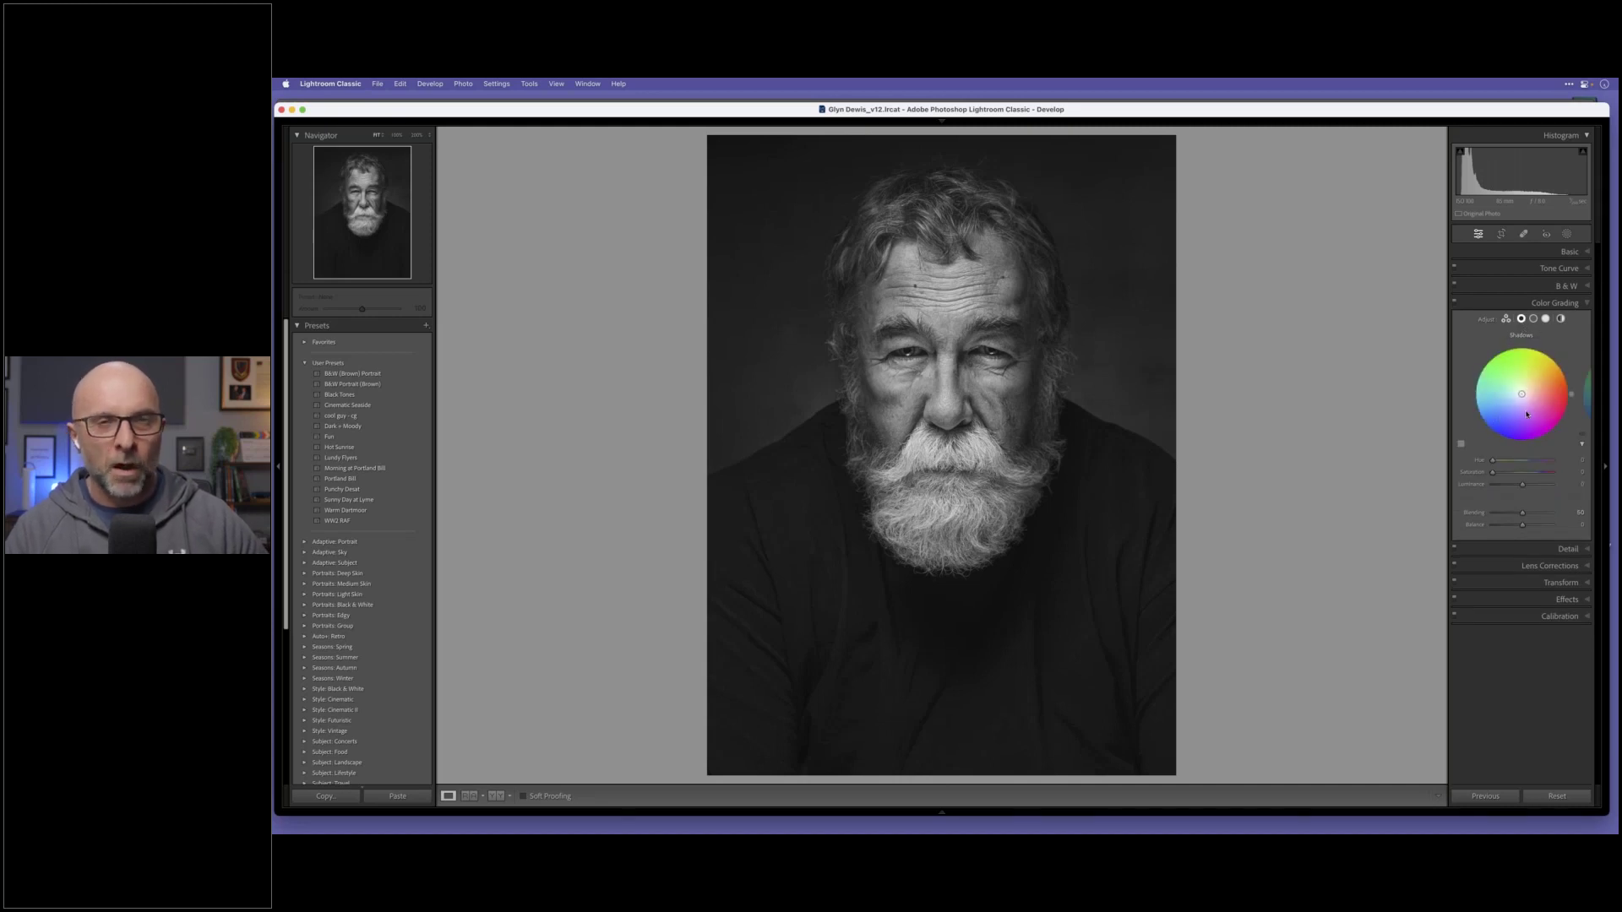
pyautogui.moveTo(1525, 401); pyautogui.dragTo(1467, 433)
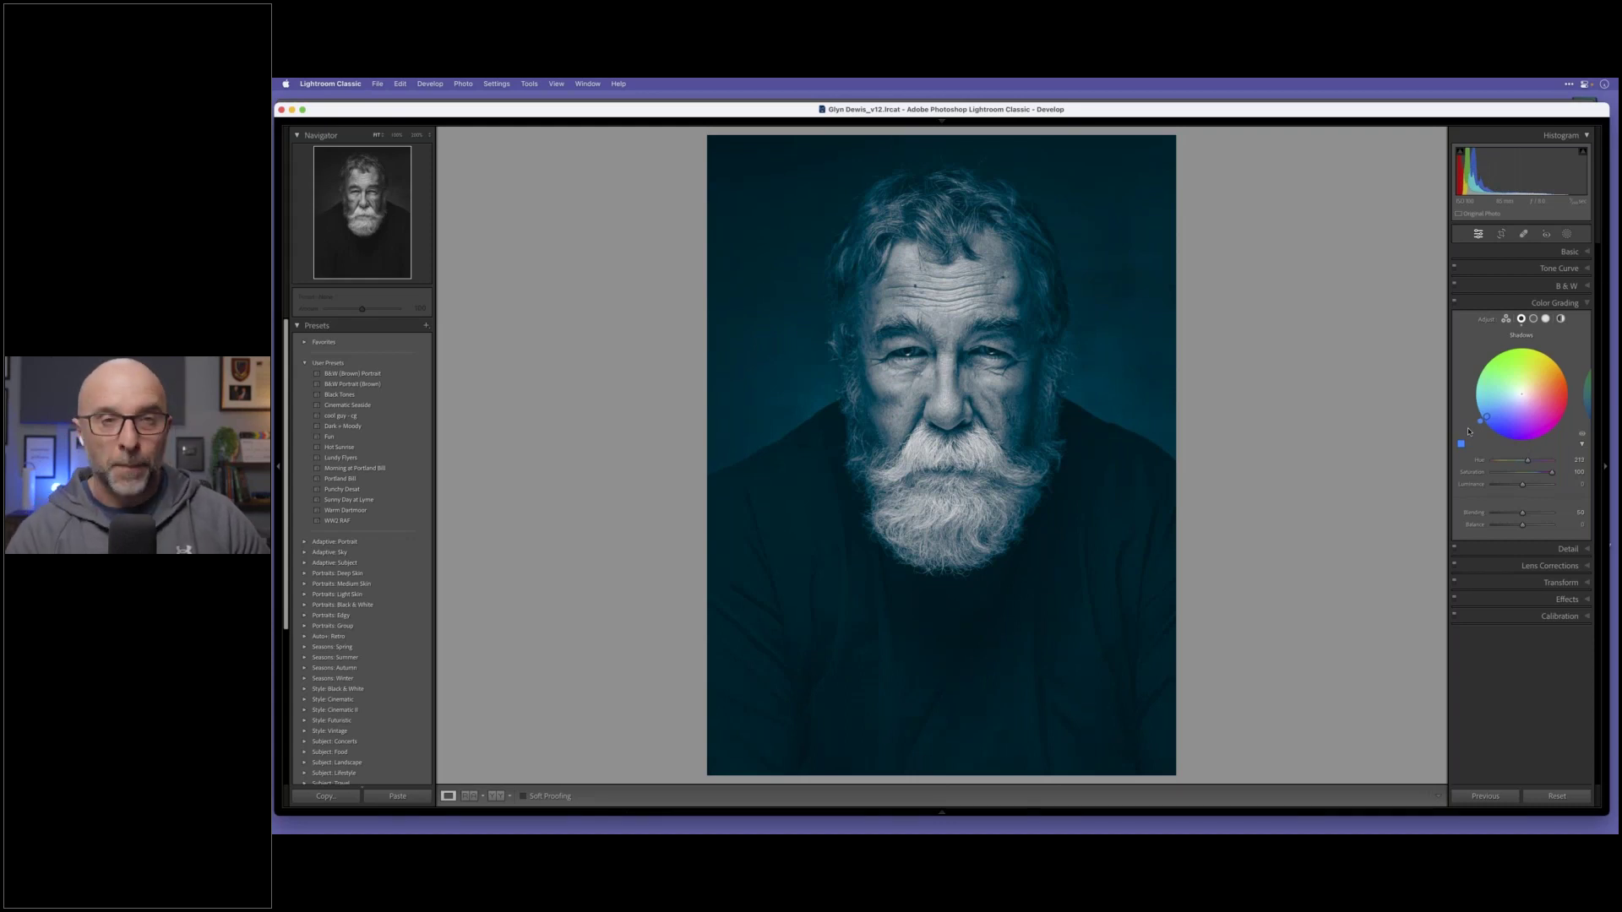
# Step: Reduce the saturation of the blue shadow tint in Color Grading to a subtle, low level
pyautogui.moveTo(1465, 430); pyautogui.dragTo(1466, 431)
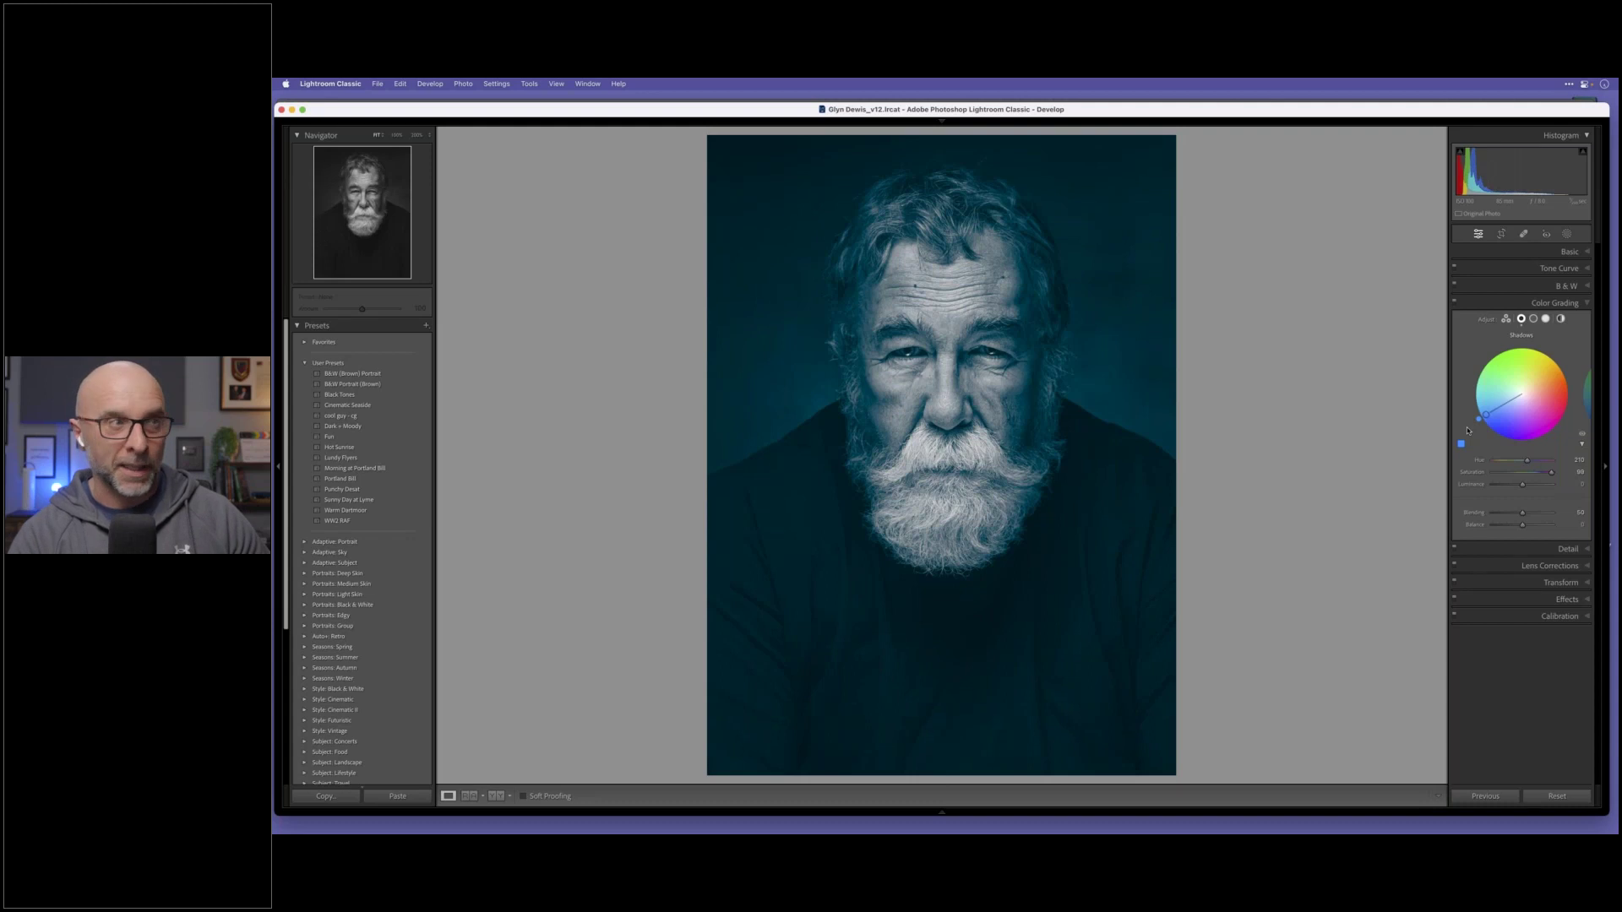
pyautogui.moveTo(1474, 430); pyautogui.dragTo(1498, 420)
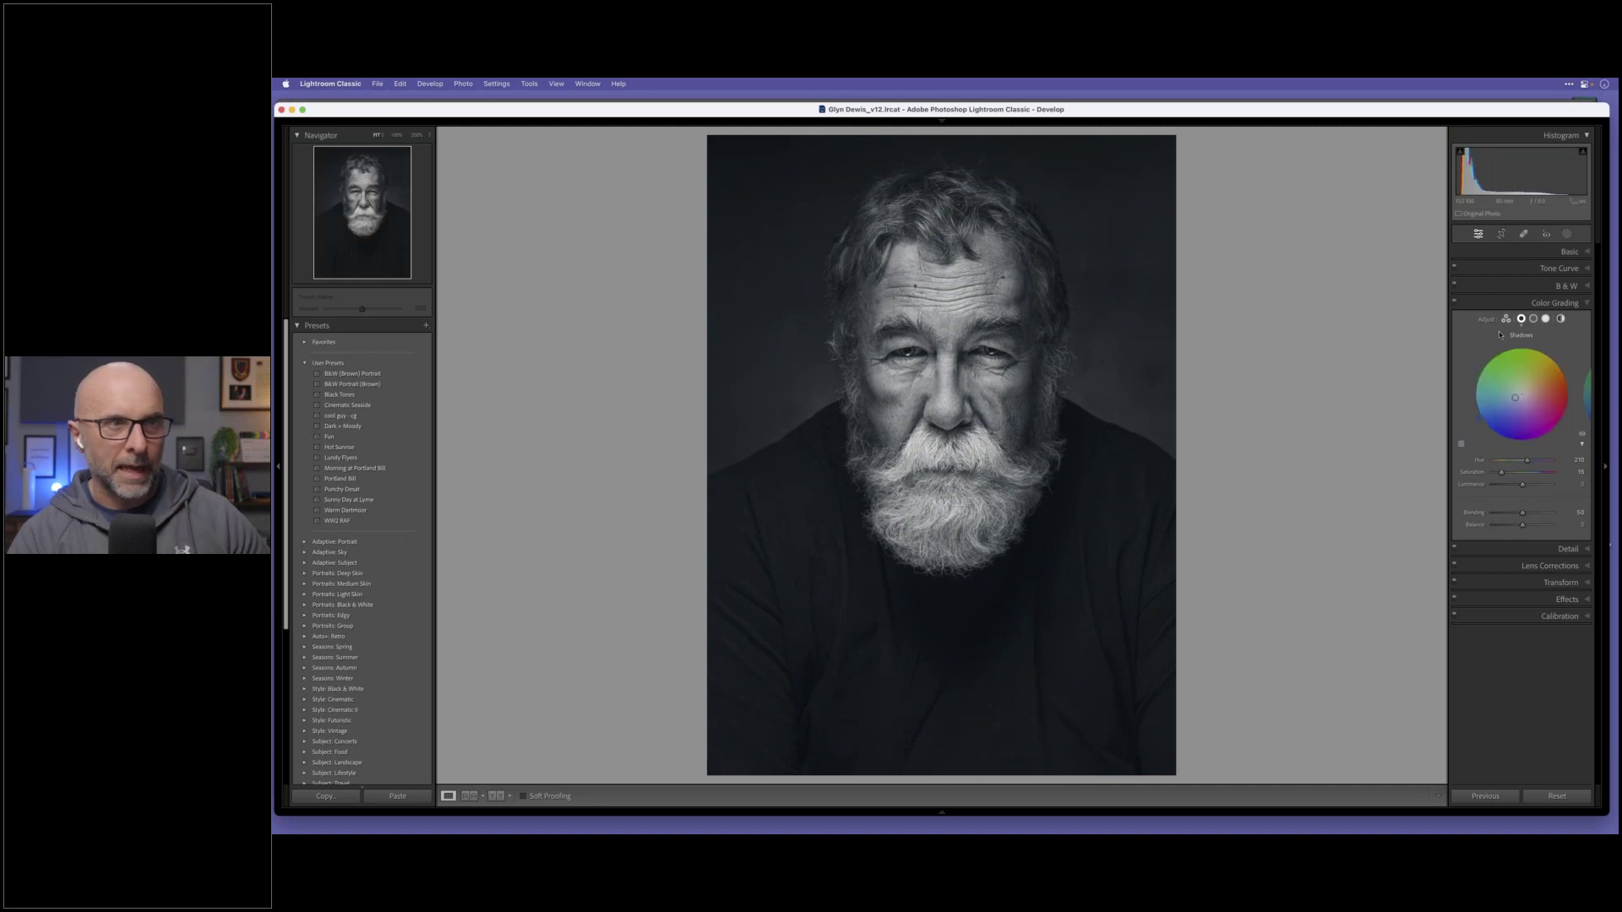
# Step: Give the portrait's midtones a faint warm yellow tint and its highlights a faint blue tint using Color Grading
pyautogui.click(1533, 318)
pyautogui.moveTo(1538, 380); pyautogui.dragTo(1553, 357)
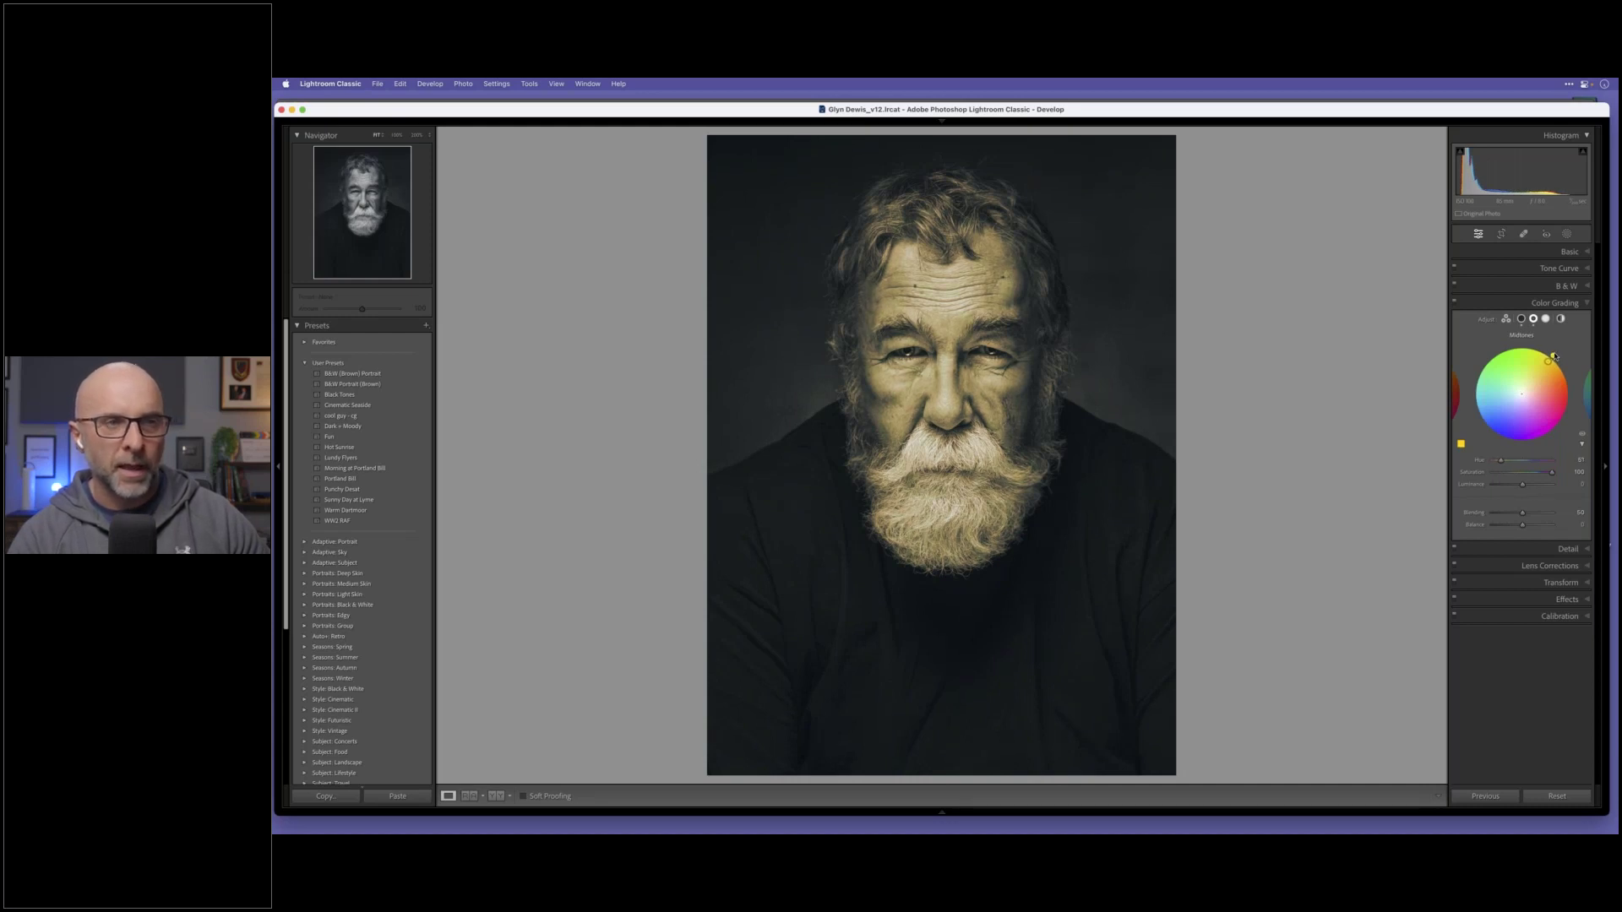
pyautogui.moveTo(1555, 356); pyautogui.dragTo(1527, 387)
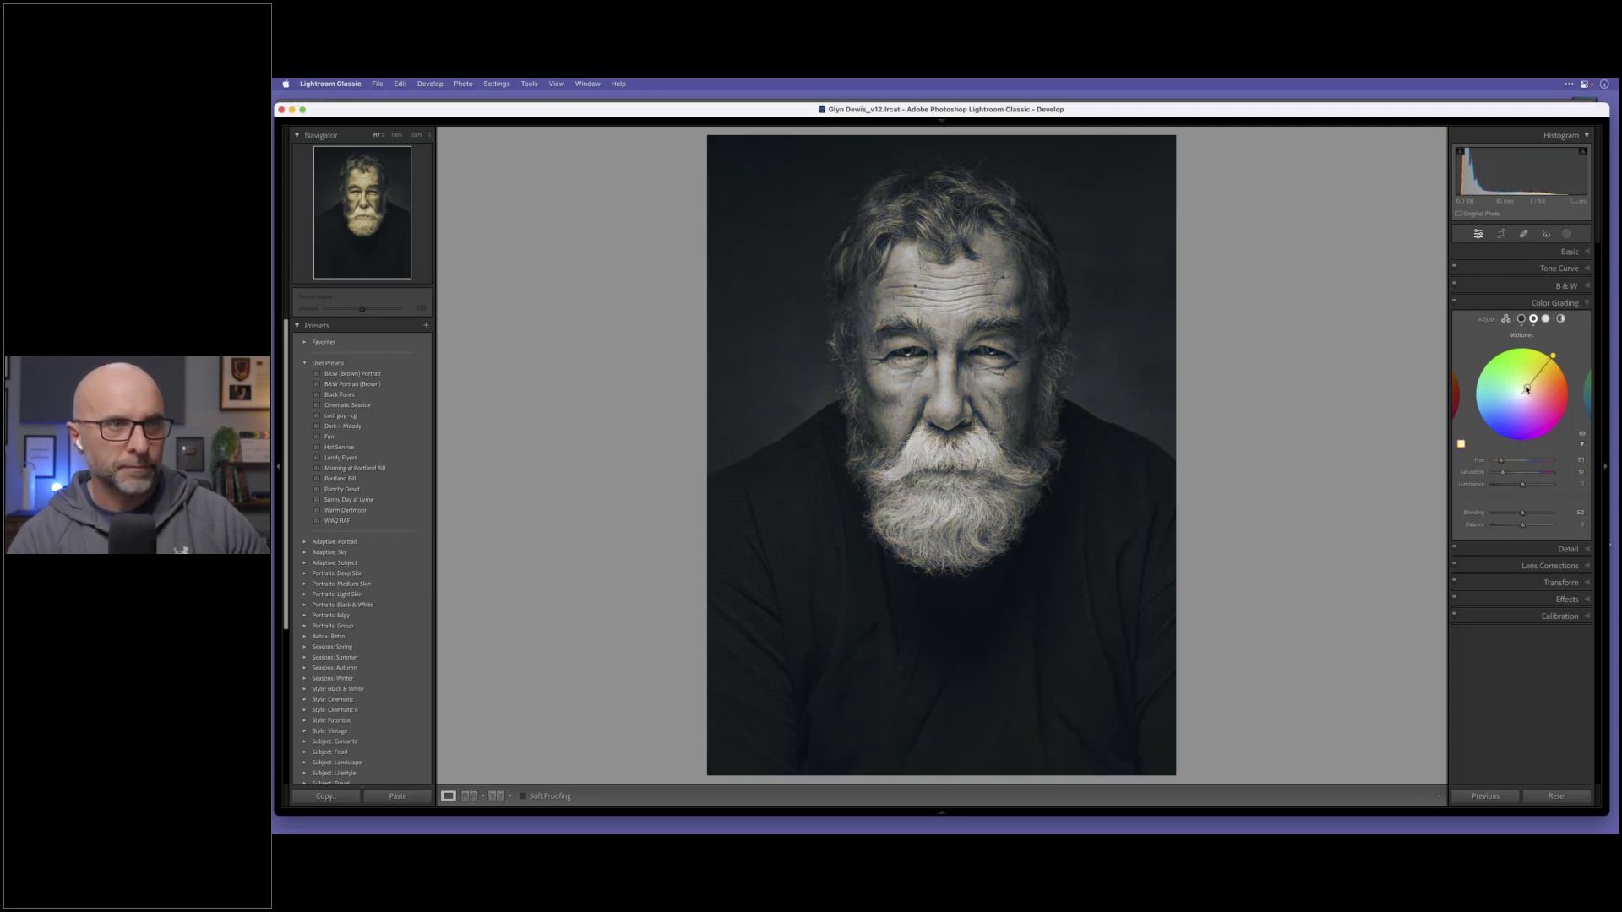
pyautogui.click(1546, 319)
pyautogui.moveTo(1518, 401)
pyautogui.mouseDown()
pyautogui.moveTo(1480, 428)
pyautogui.moveTo(1518, 402)
pyautogui.mouseUp()
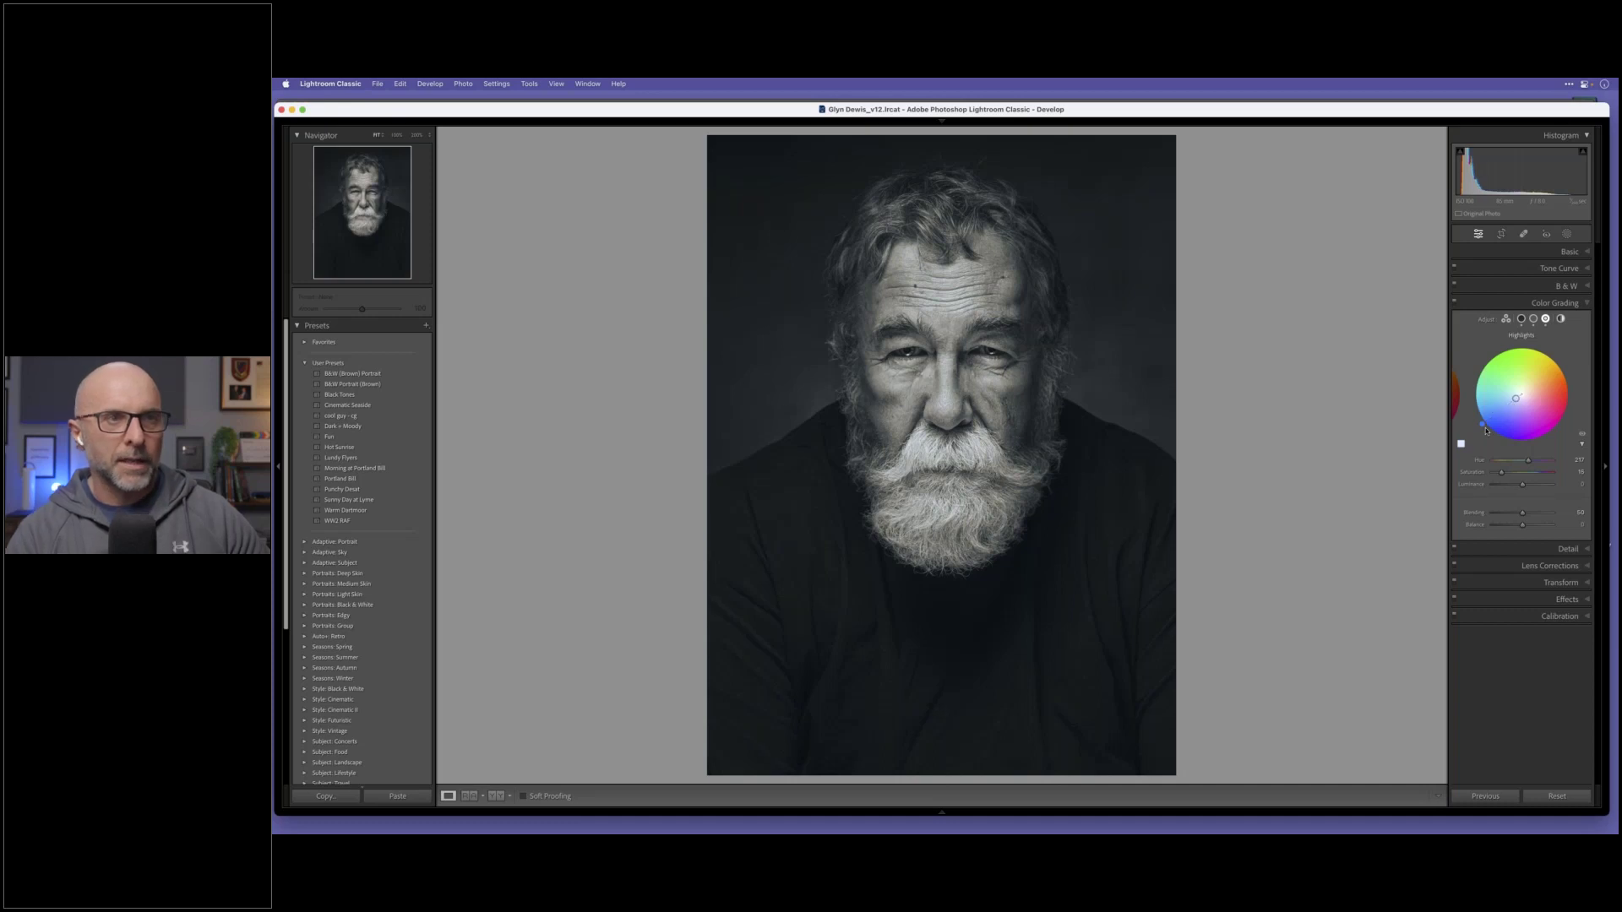
# Step: Lower the shadows' luminance in the three-way Color Grading view, and try a brighter midtone luminance before restoring it
pyautogui.click(1507, 320)
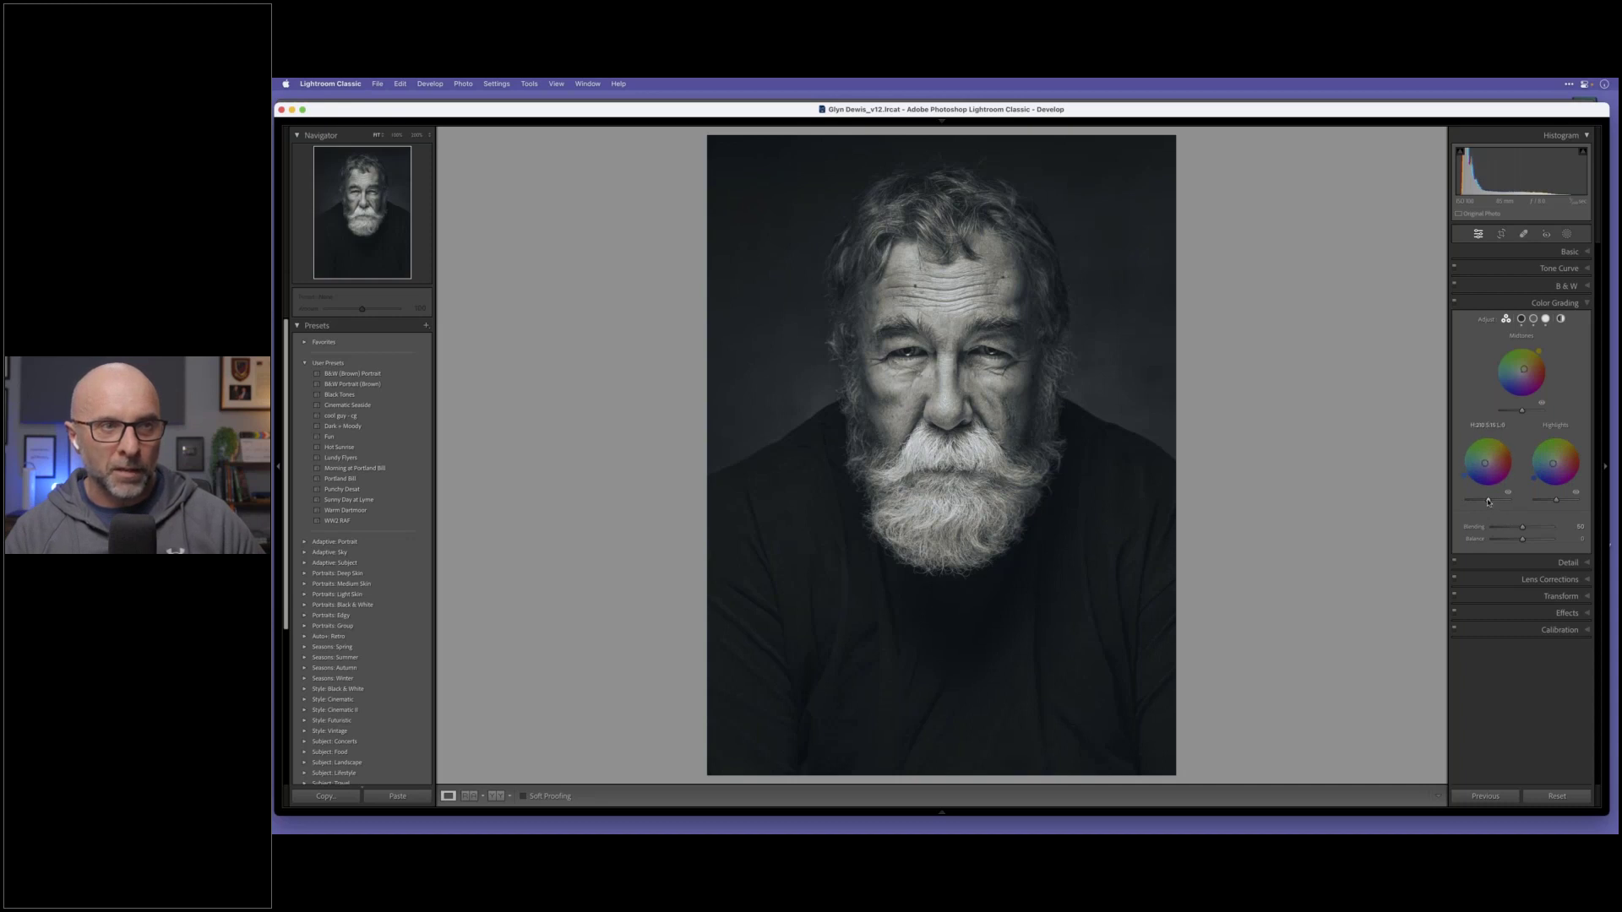
pyautogui.moveTo(1489, 502); pyautogui.dragTo(1481, 501)
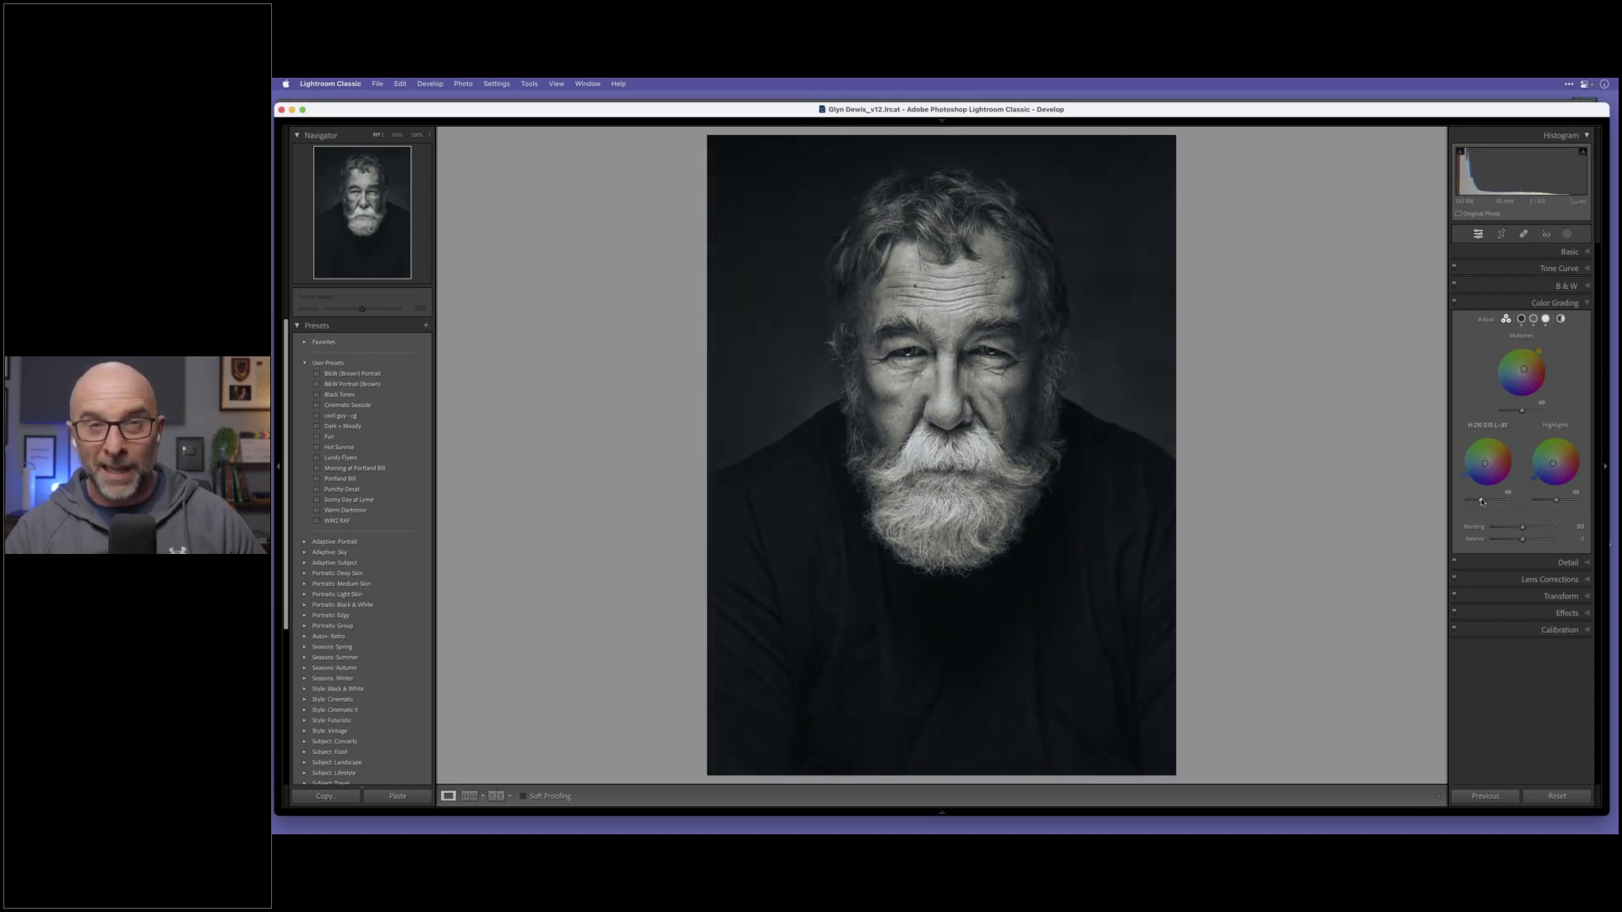
pyautogui.moveTo(1481, 502); pyautogui.dragTo(1482, 502)
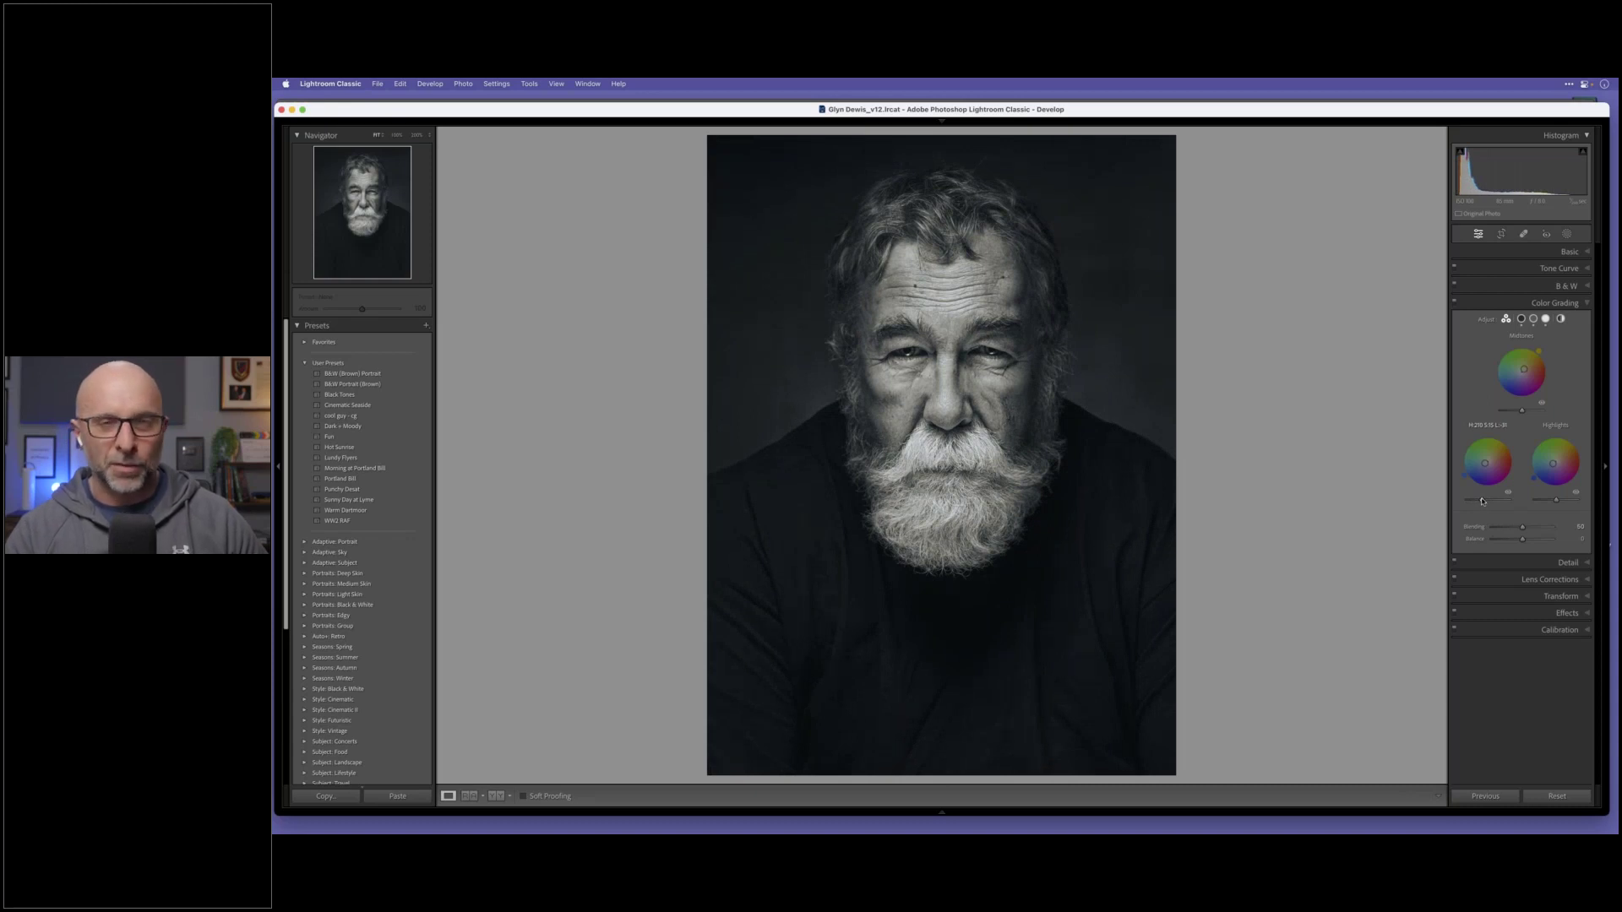
pyautogui.moveTo(1483, 501); pyautogui.dragTo(1480, 502)
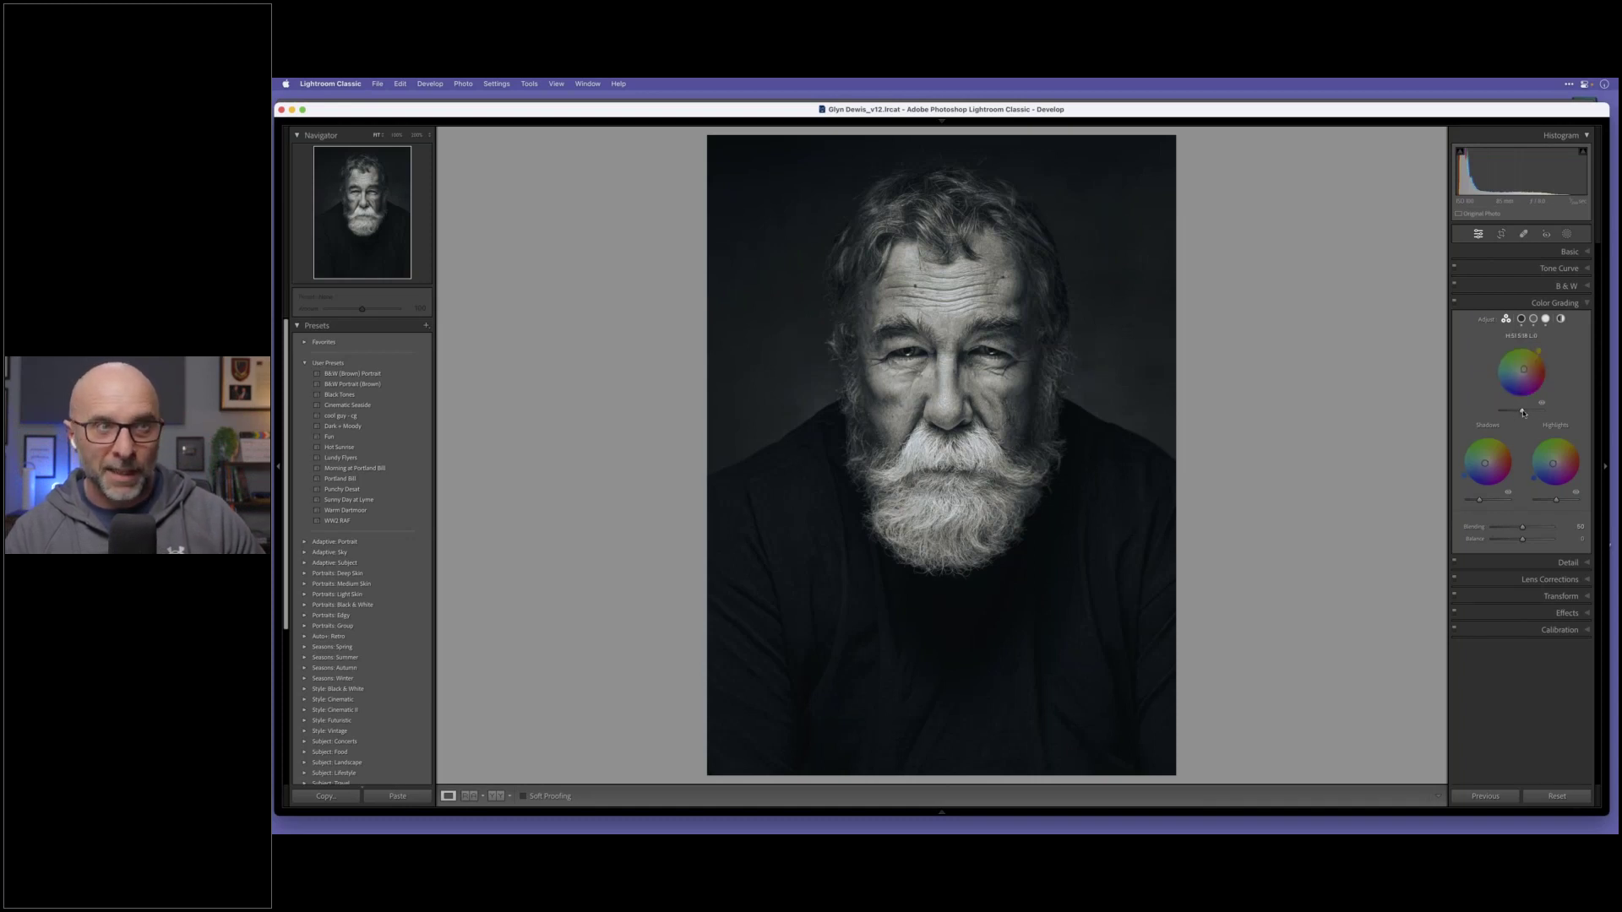
pyautogui.moveTo(1523, 411); pyautogui.dragTo(1533, 417)
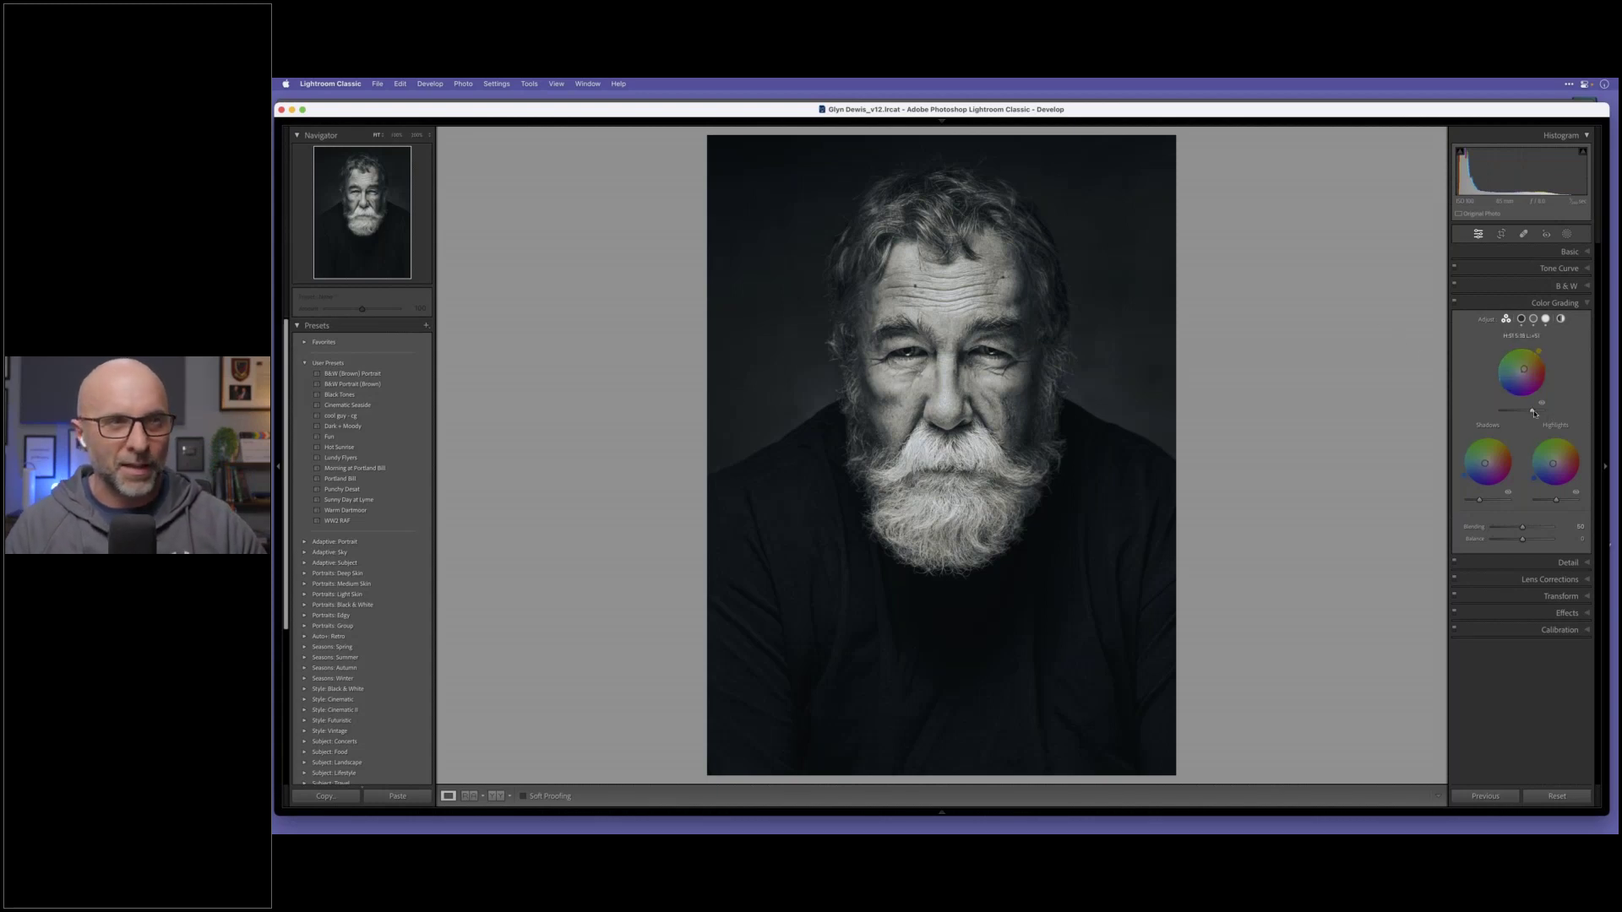
pyautogui.moveTo(1532, 411); pyautogui.dragTo(1523, 414)
# Step: Return to the Library grid and view the portrait of the man seated in the fur-covered armchair in Loupe view
pyautogui.press('g')
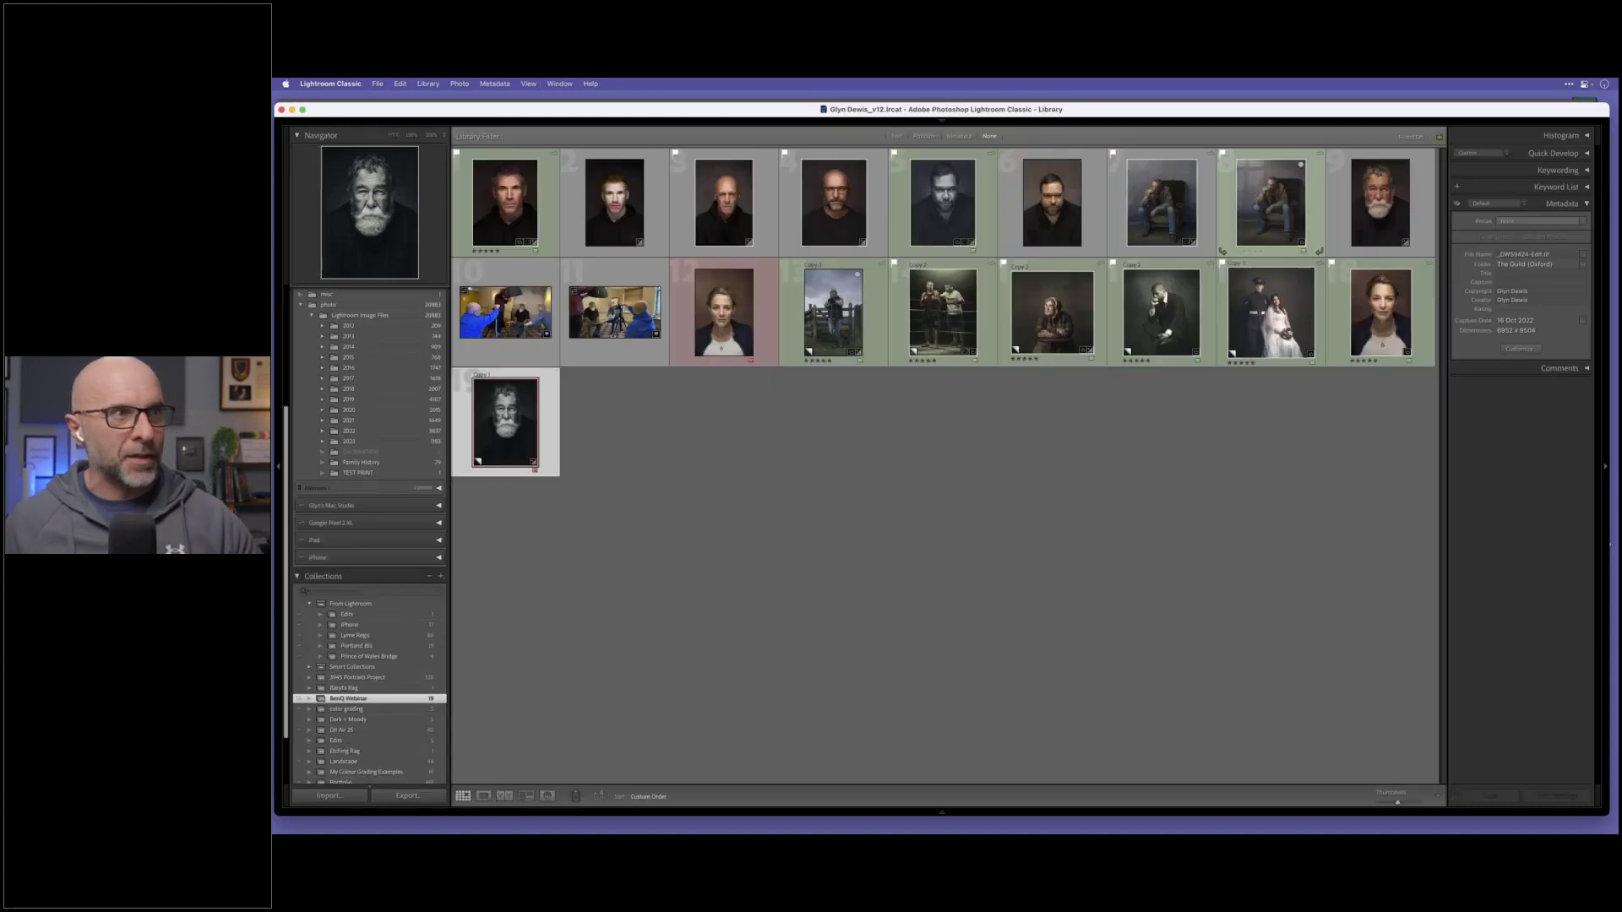
pyautogui.click(1275, 211)
pyautogui.press('e')
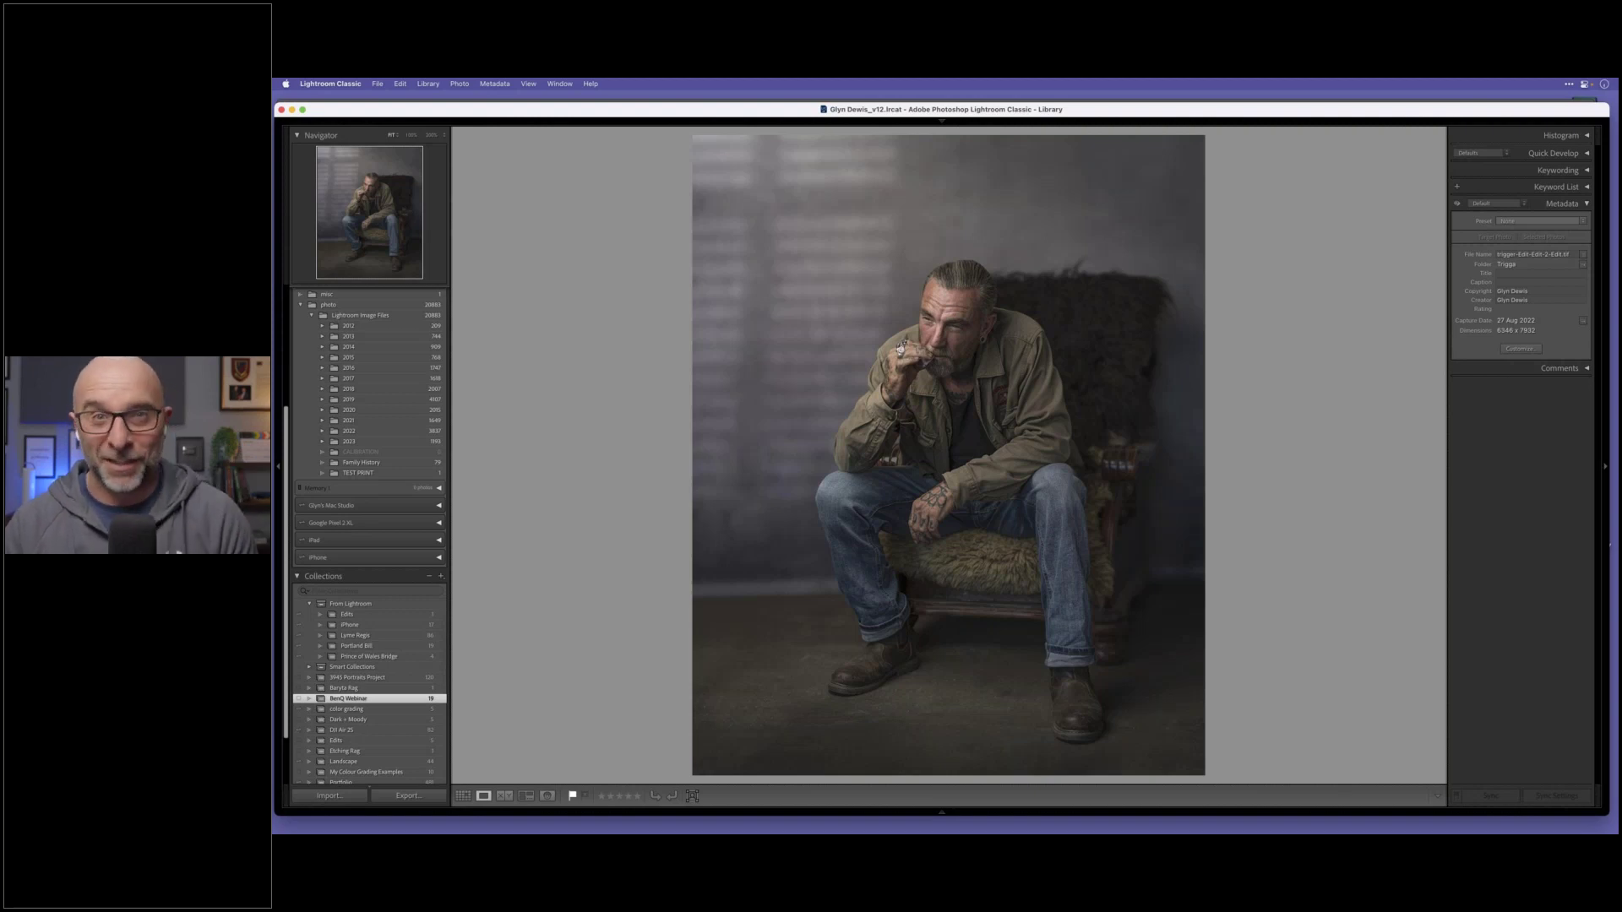
# Step: Return to the photo grid and view the unedited portrait of the seated man as a single large image
pyautogui.press('g')
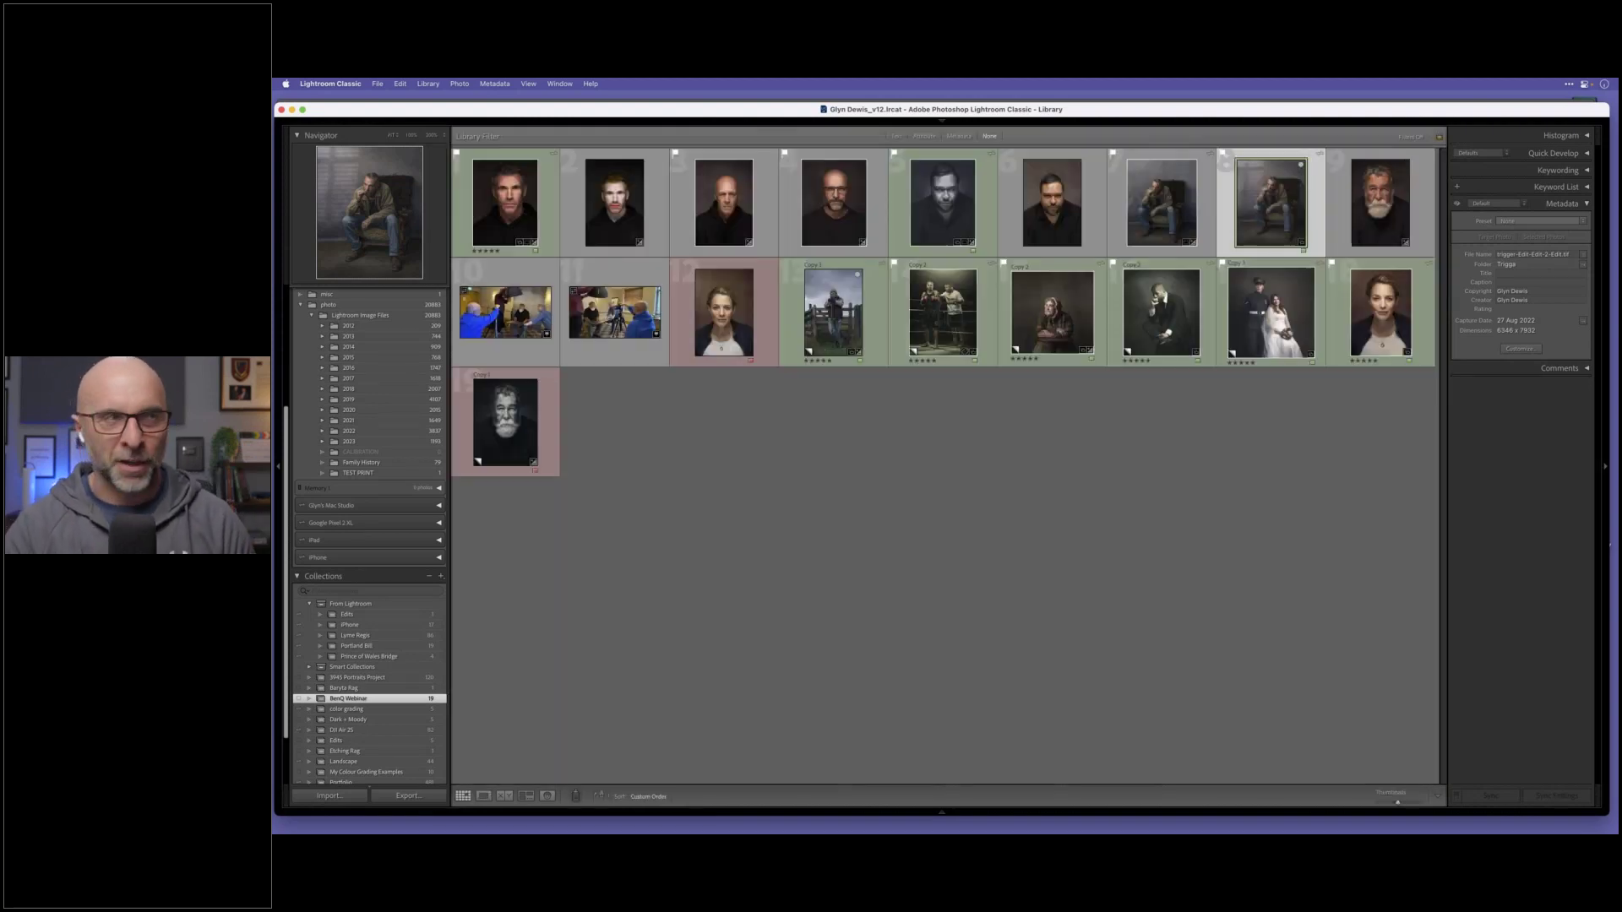
pyautogui.press('Left')
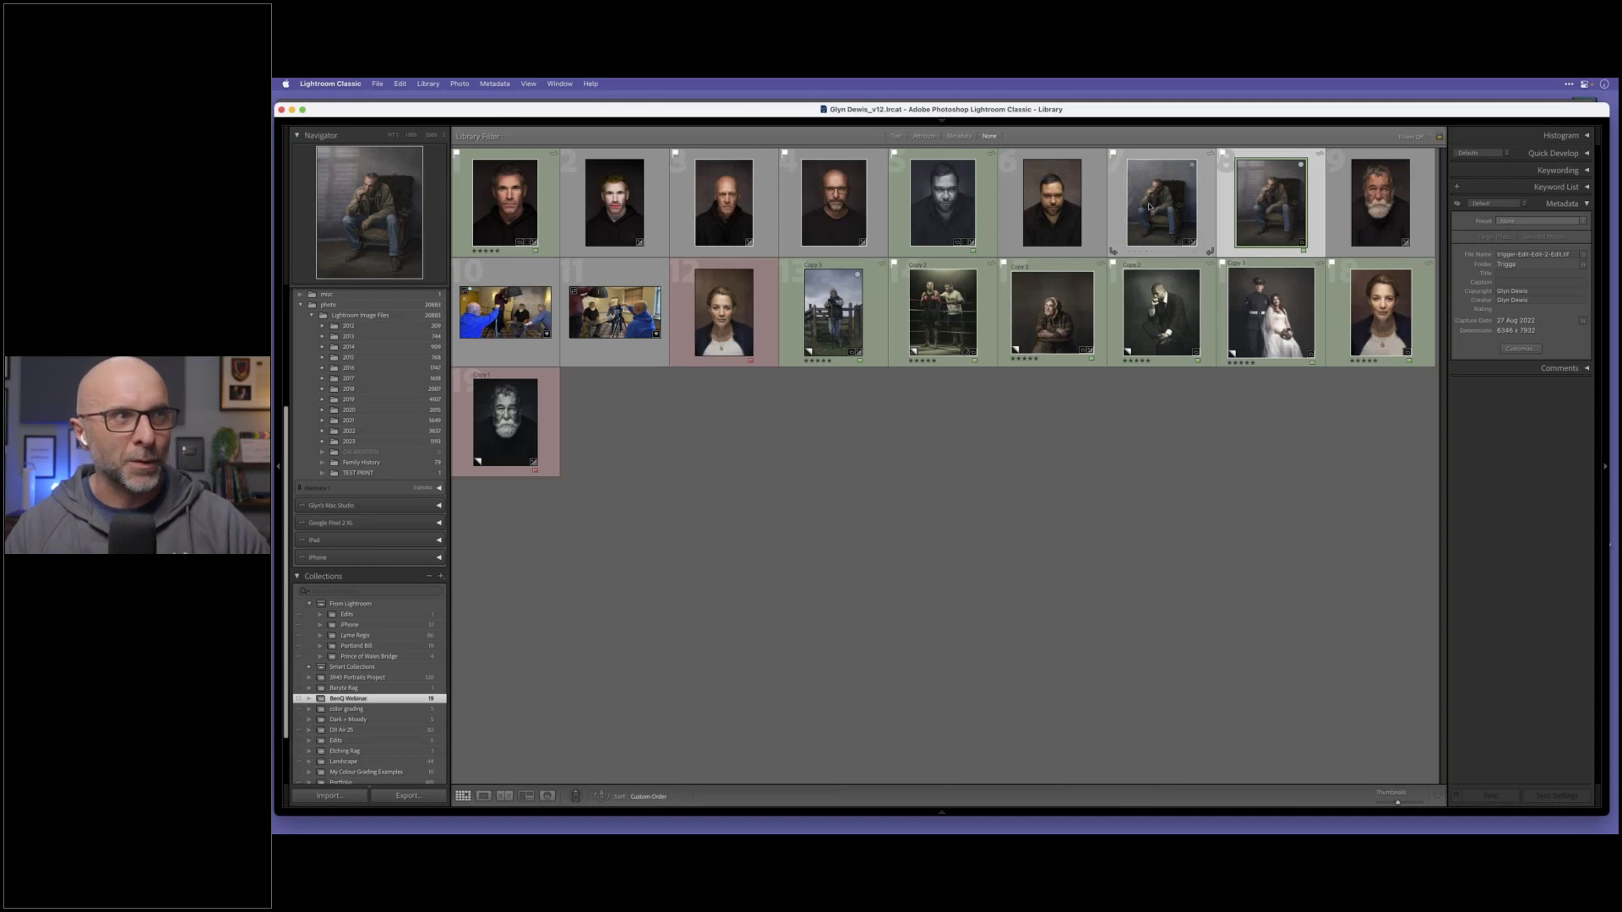
pyautogui.press('e')
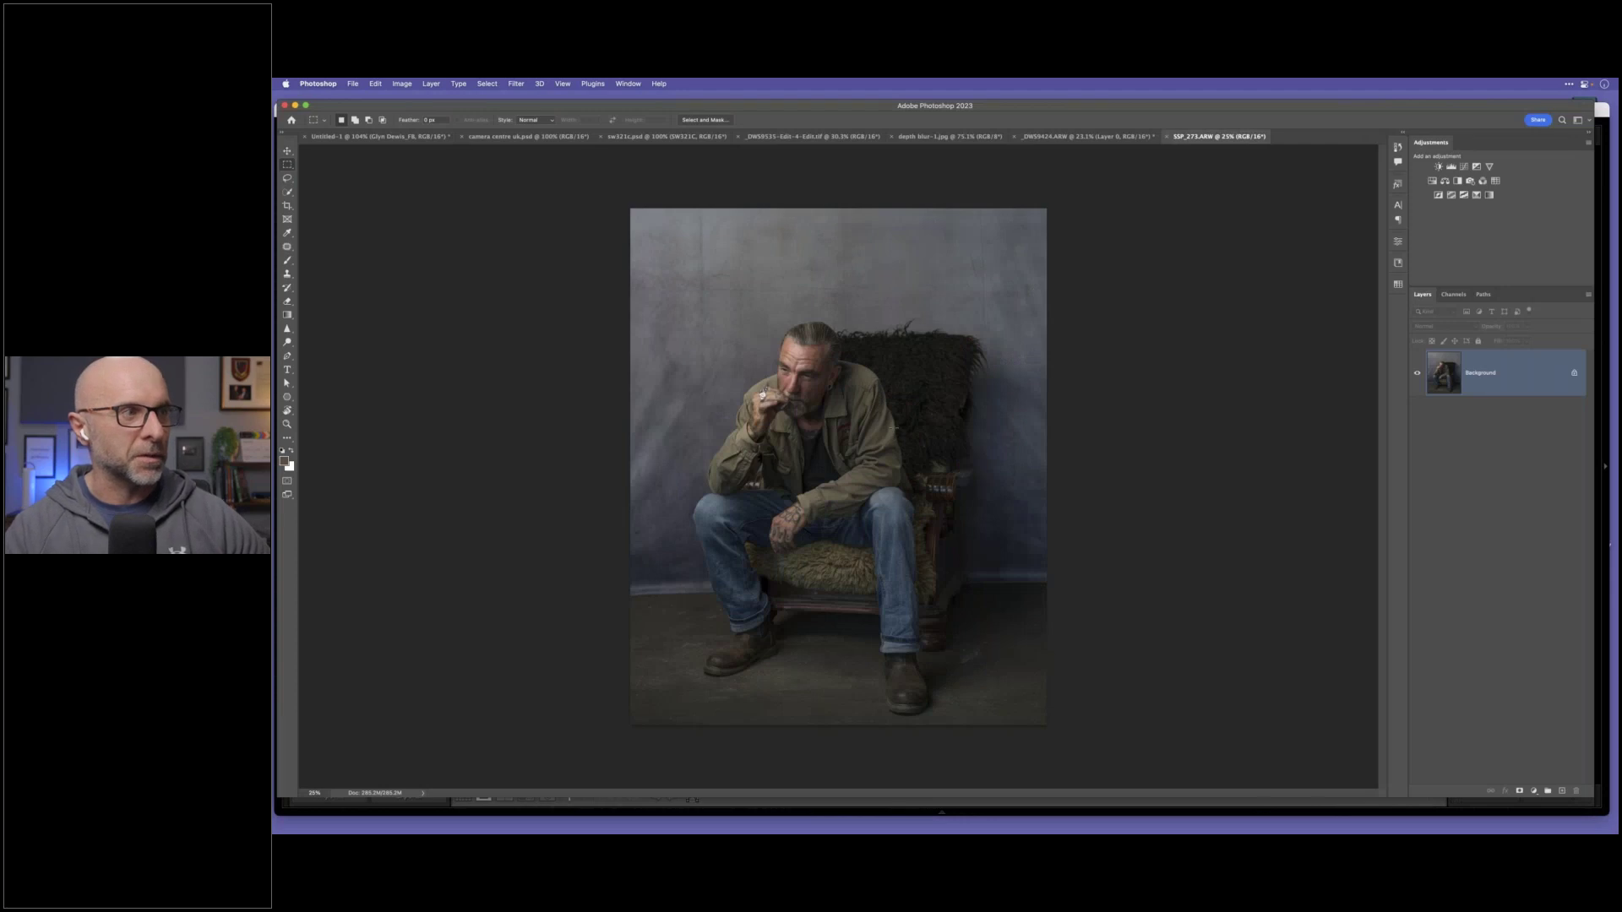
# Step: In Photoshop, unlock the portrait's Background layer and extend the canvas past the photo's left edge with the Crop tool
pyautogui.moveTo(881, 419); pyautogui.dragTo(892, 419)
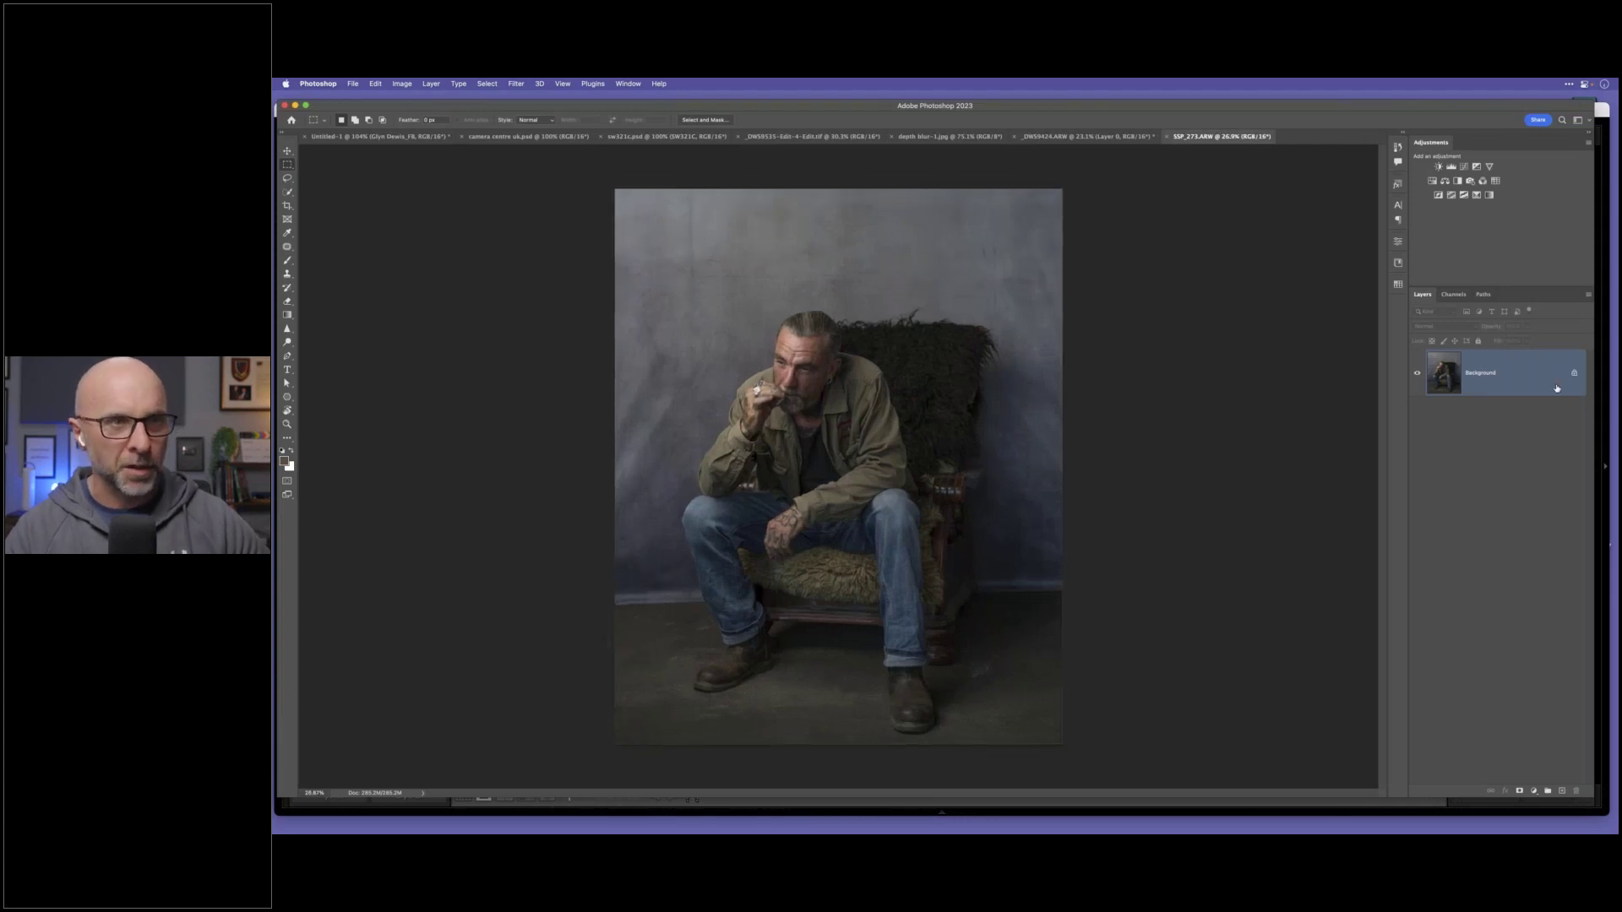
pyautogui.click(1573, 375)
pyautogui.press('c')
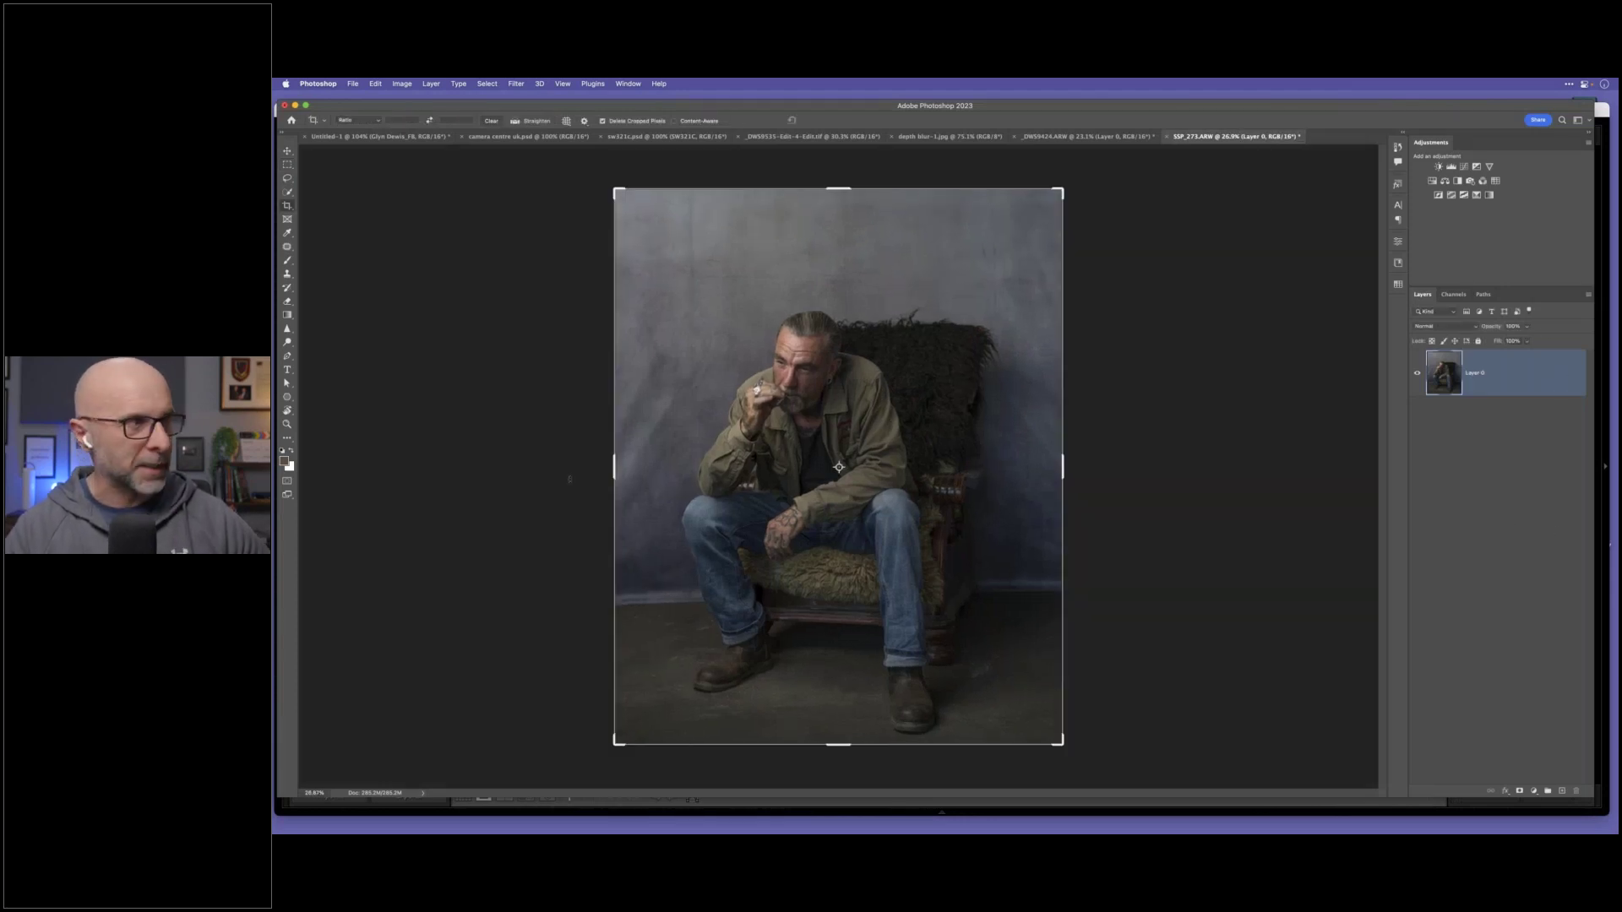
pyautogui.moveTo(605, 466); pyautogui.dragTo(566, 424)
pyautogui.press('Return')
# Step: Fill the empty strip along the photo's left edge with Content-Aware Fill on a new layer and merge it into the photo
pyautogui.press('m')
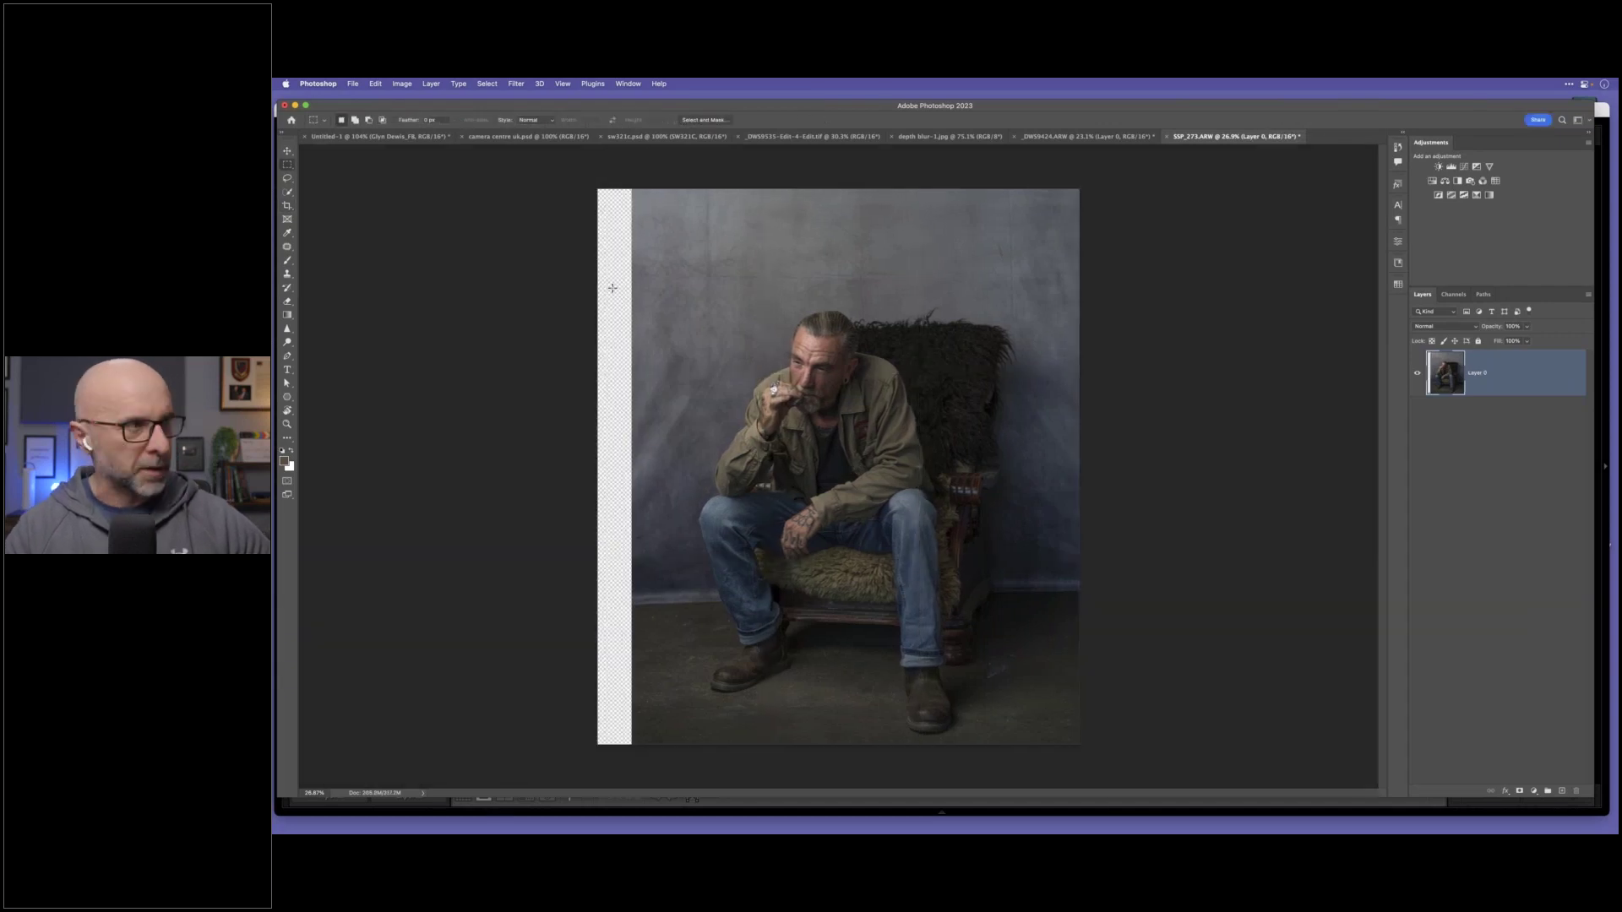
pyautogui.moveTo(596, 188); pyautogui.dragTo(632, 763)
pyautogui.click(374, 84)
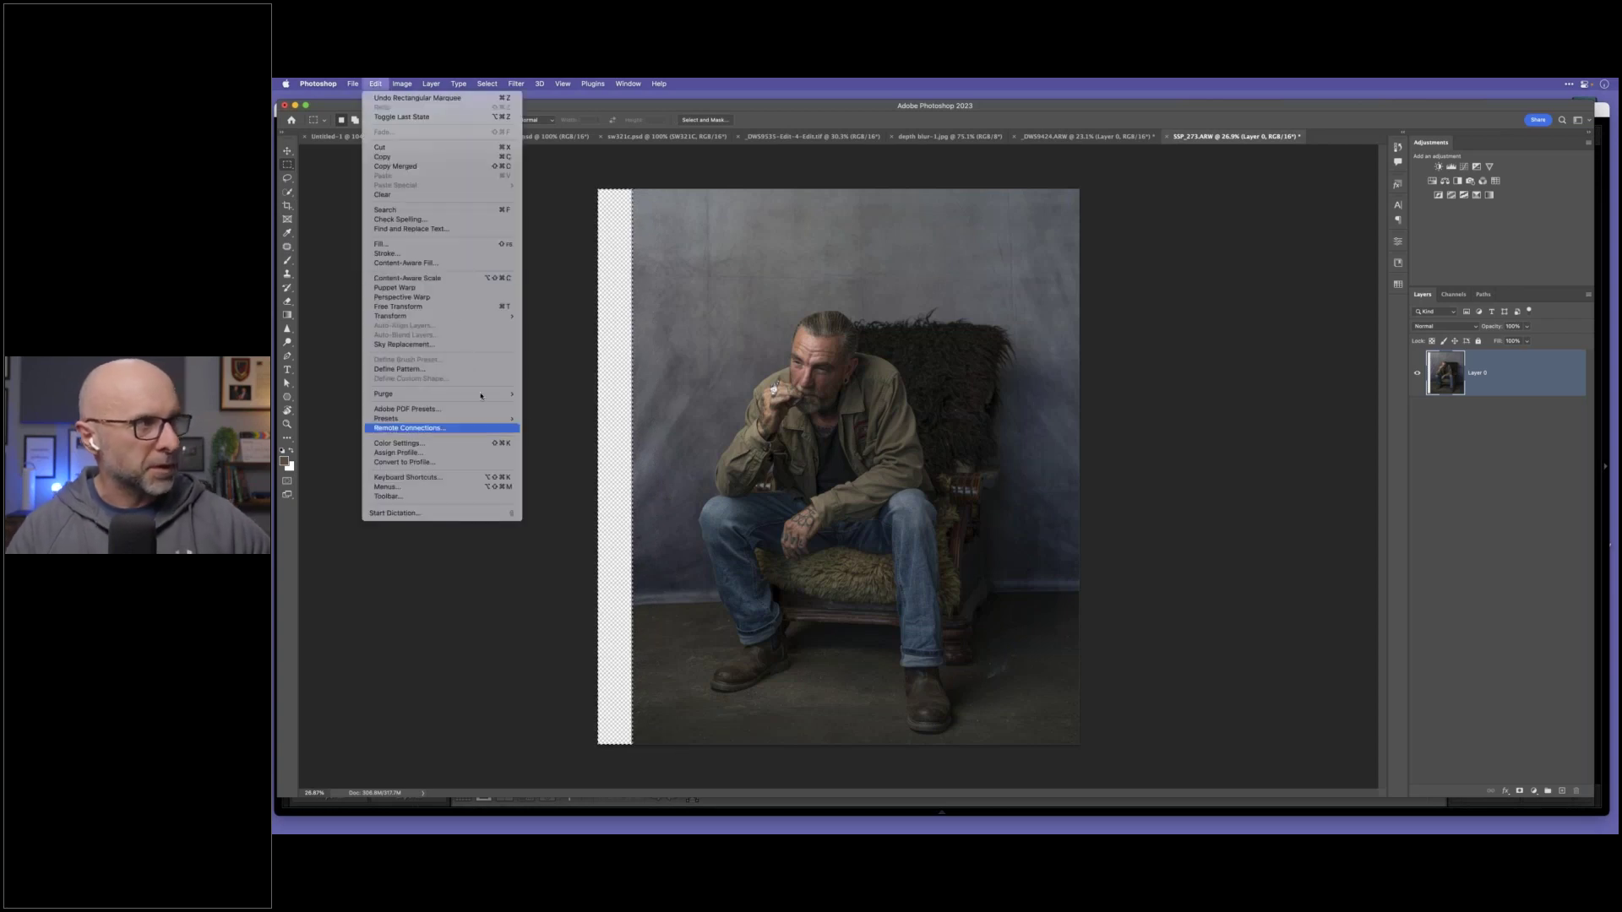
pyautogui.click(428, 266)
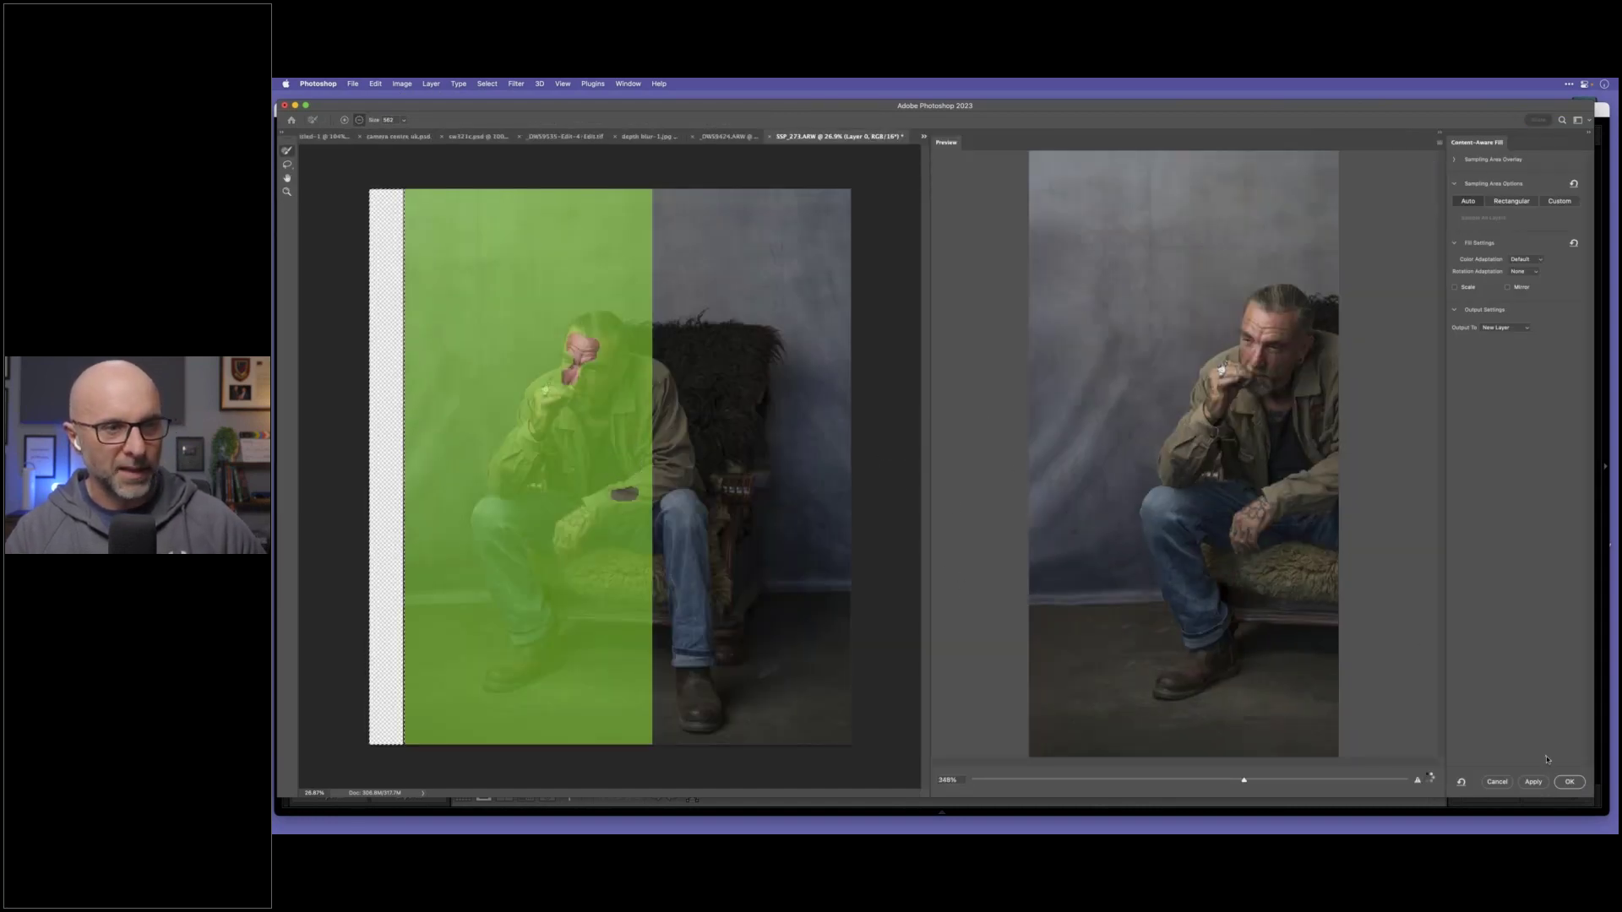
pyautogui.click(1569, 783)
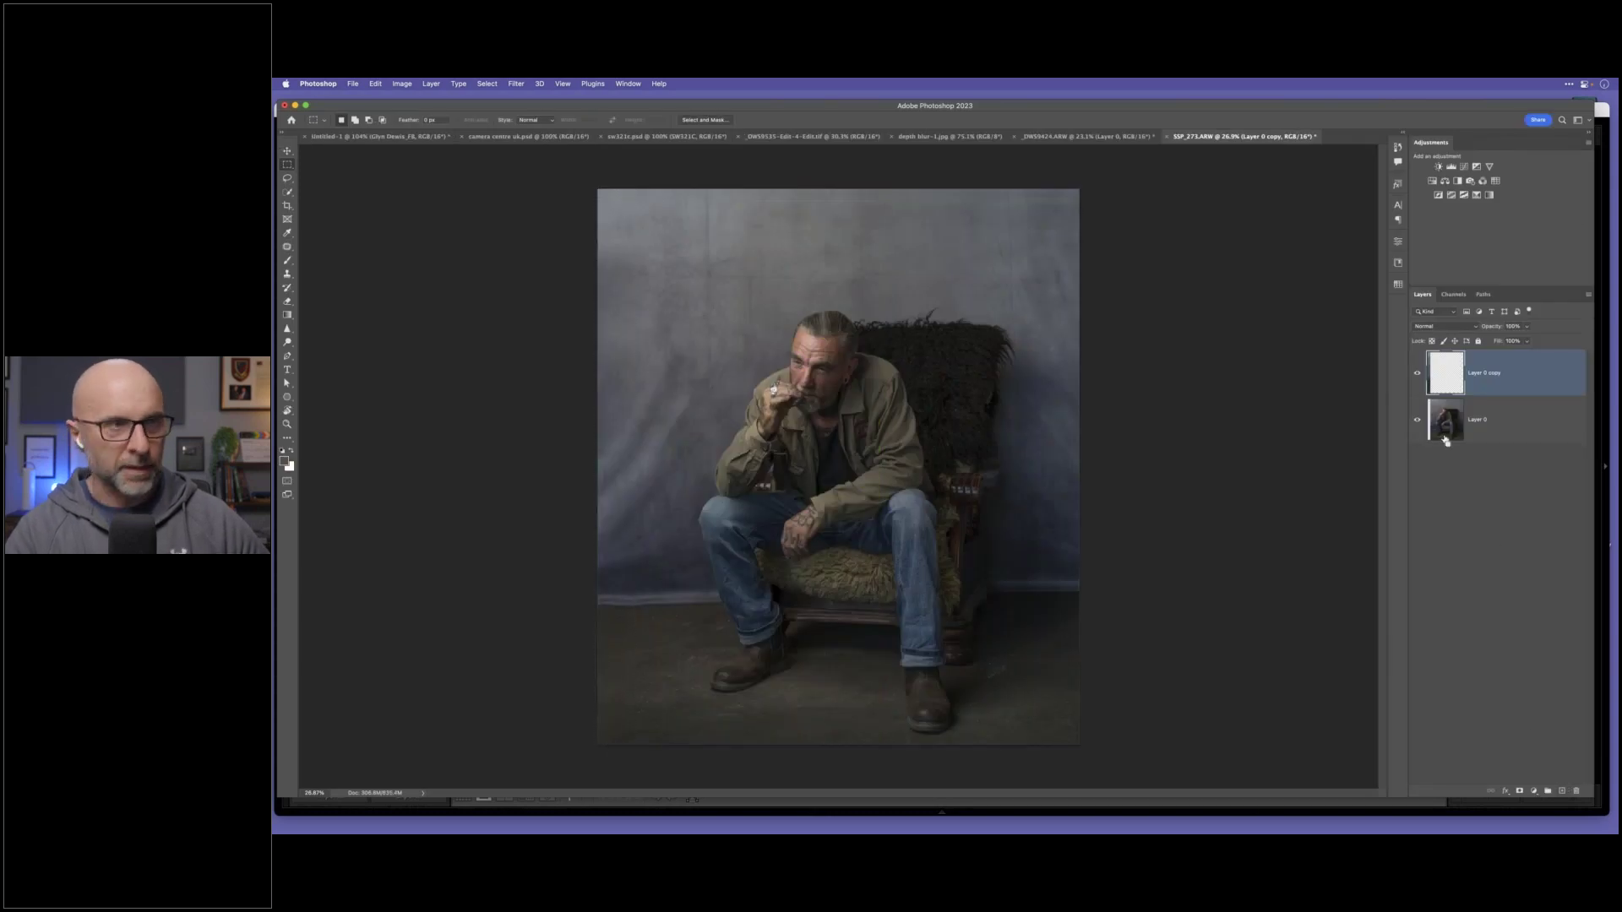
pyautogui.press('super+d')
pyautogui.press('super+e')
# Step: Patch away the folds in the backdrop to the left of the man with clean backdrop texture
pyautogui.press('j')
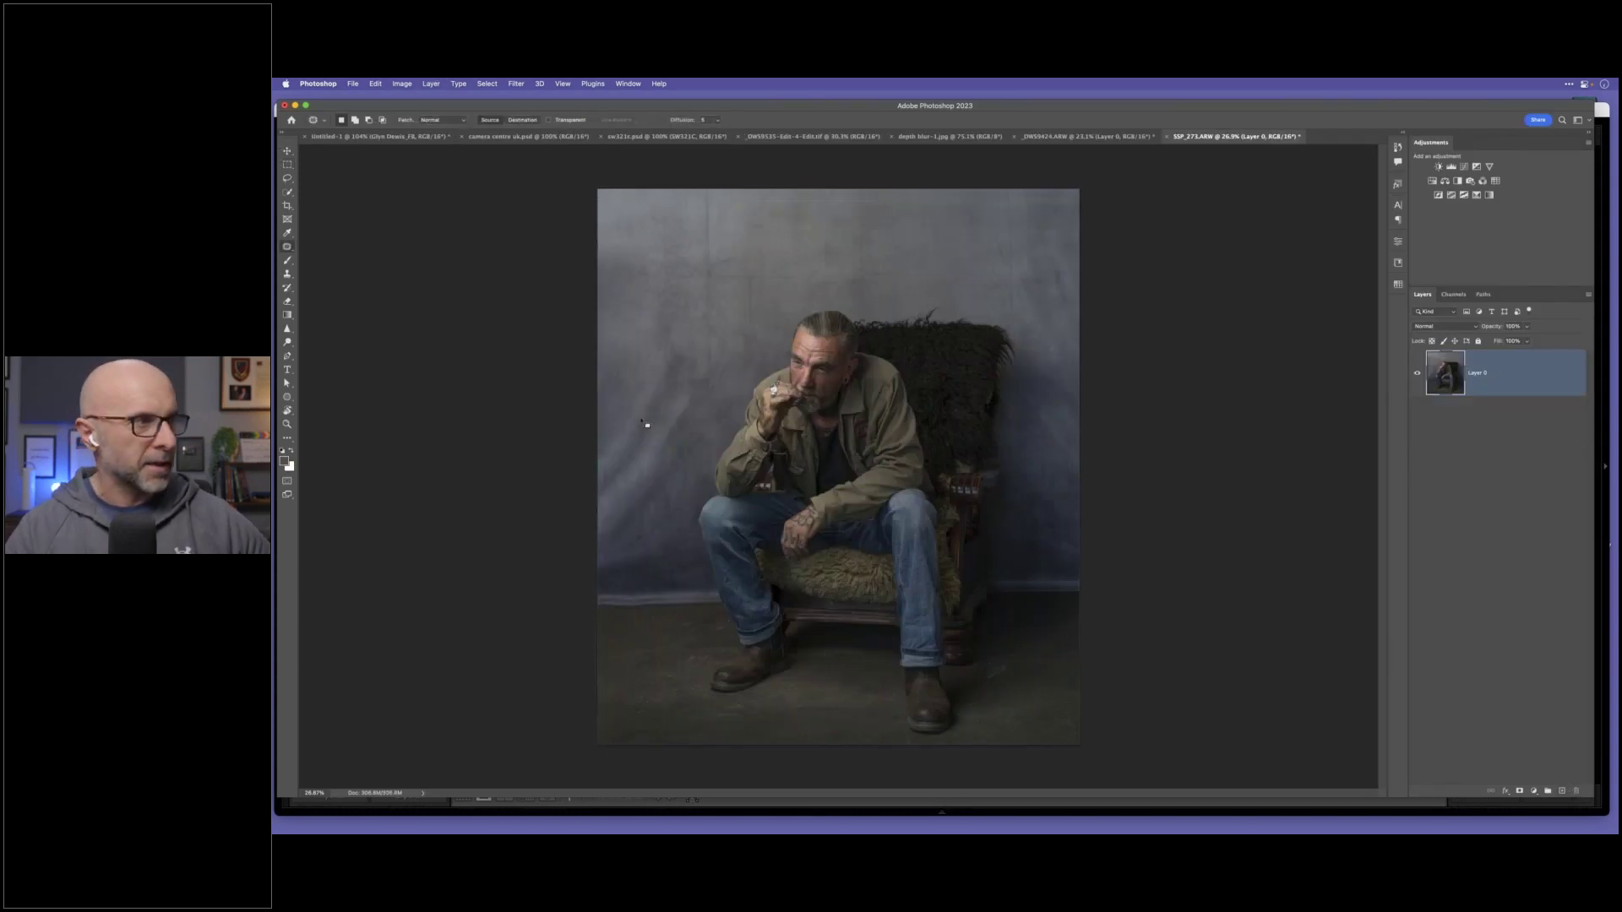
pyautogui.moveTo(693, 443)
pyautogui.mouseDown()
pyautogui.moveTo(634, 561)
pyautogui.moveTo(576, 429)
pyautogui.moveTo(608, 372)
pyautogui.moveTo(728, 342)
pyautogui.moveTo(703, 289)
pyautogui.mouseUp()
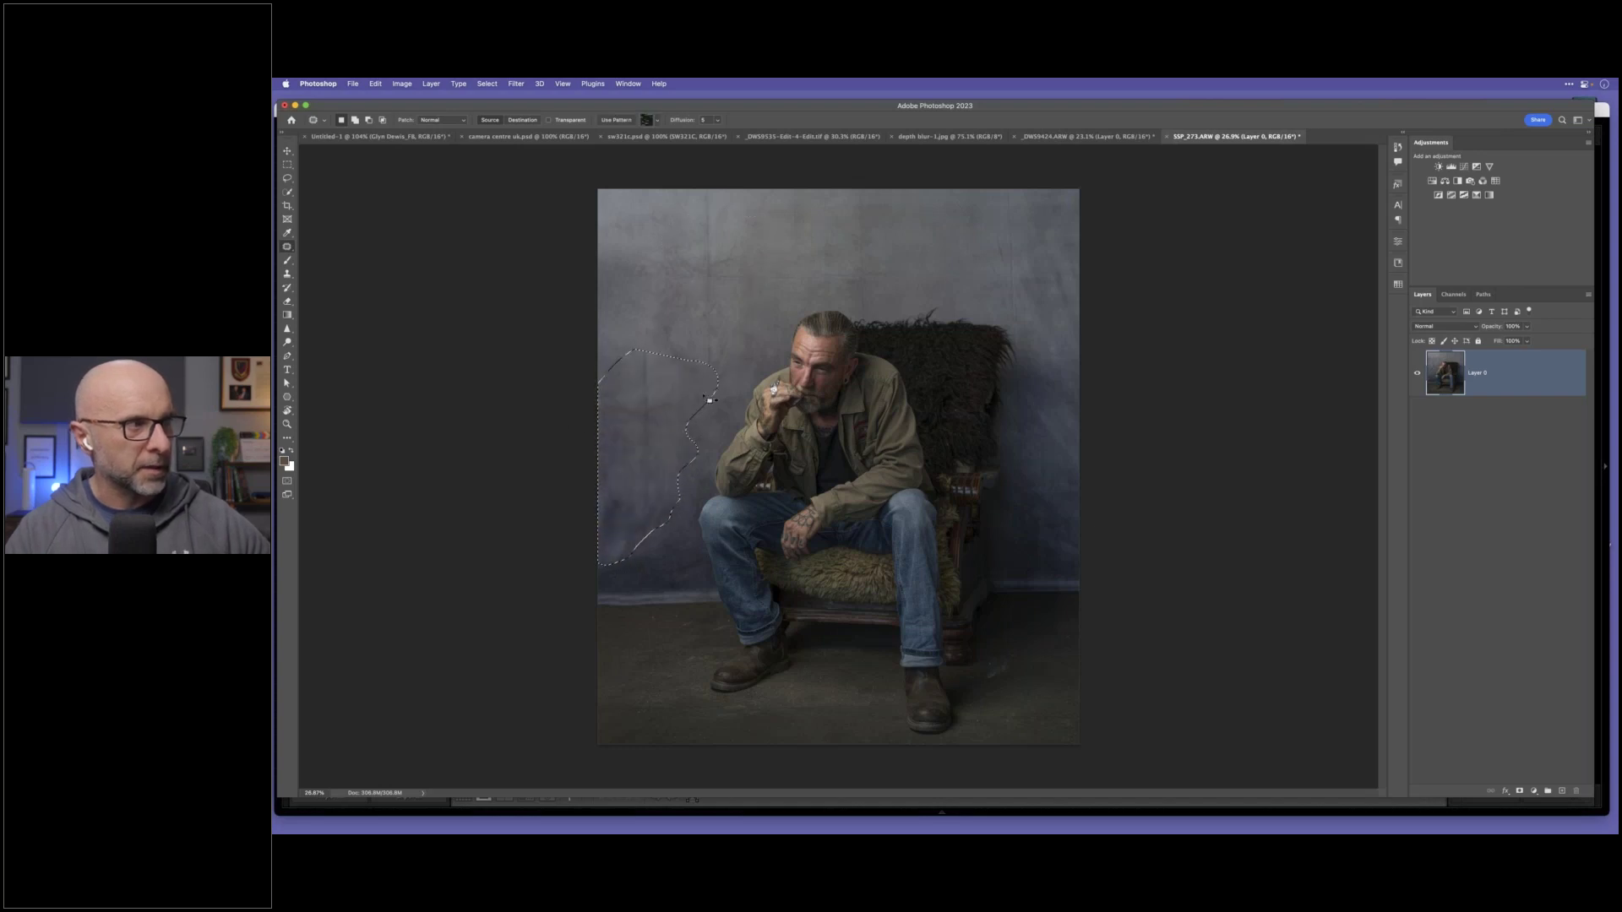
pyautogui.press('super+d')
pyautogui.moveTo(621, 319)
pyautogui.mouseDown()
pyautogui.moveTo(677, 486)
pyautogui.moveTo(621, 321)
pyautogui.mouseUp()
pyautogui.moveTo(649, 384); pyautogui.dragTo(668, 253)
pyautogui.press('super+d')
pyautogui.moveTo(664, 539)
pyautogui.mouseDown()
pyautogui.moveTo(597, 470)
pyautogui.moveTo(640, 473)
pyautogui.mouseUp()
pyautogui.moveTo(634, 520)
pyautogui.mouseDown()
pyautogui.moveTo(614, 370)
pyautogui.moveTo(642, 405)
pyautogui.mouseUp()
pyautogui.press('super+d')
pyautogui.moveTo(684, 524)
pyautogui.mouseDown()
pyautogui.moveTo(672, 461)
pyautogui.moveTo(686, 484)
pyautogui.mouseUp()
pyautogui.press('super+d')
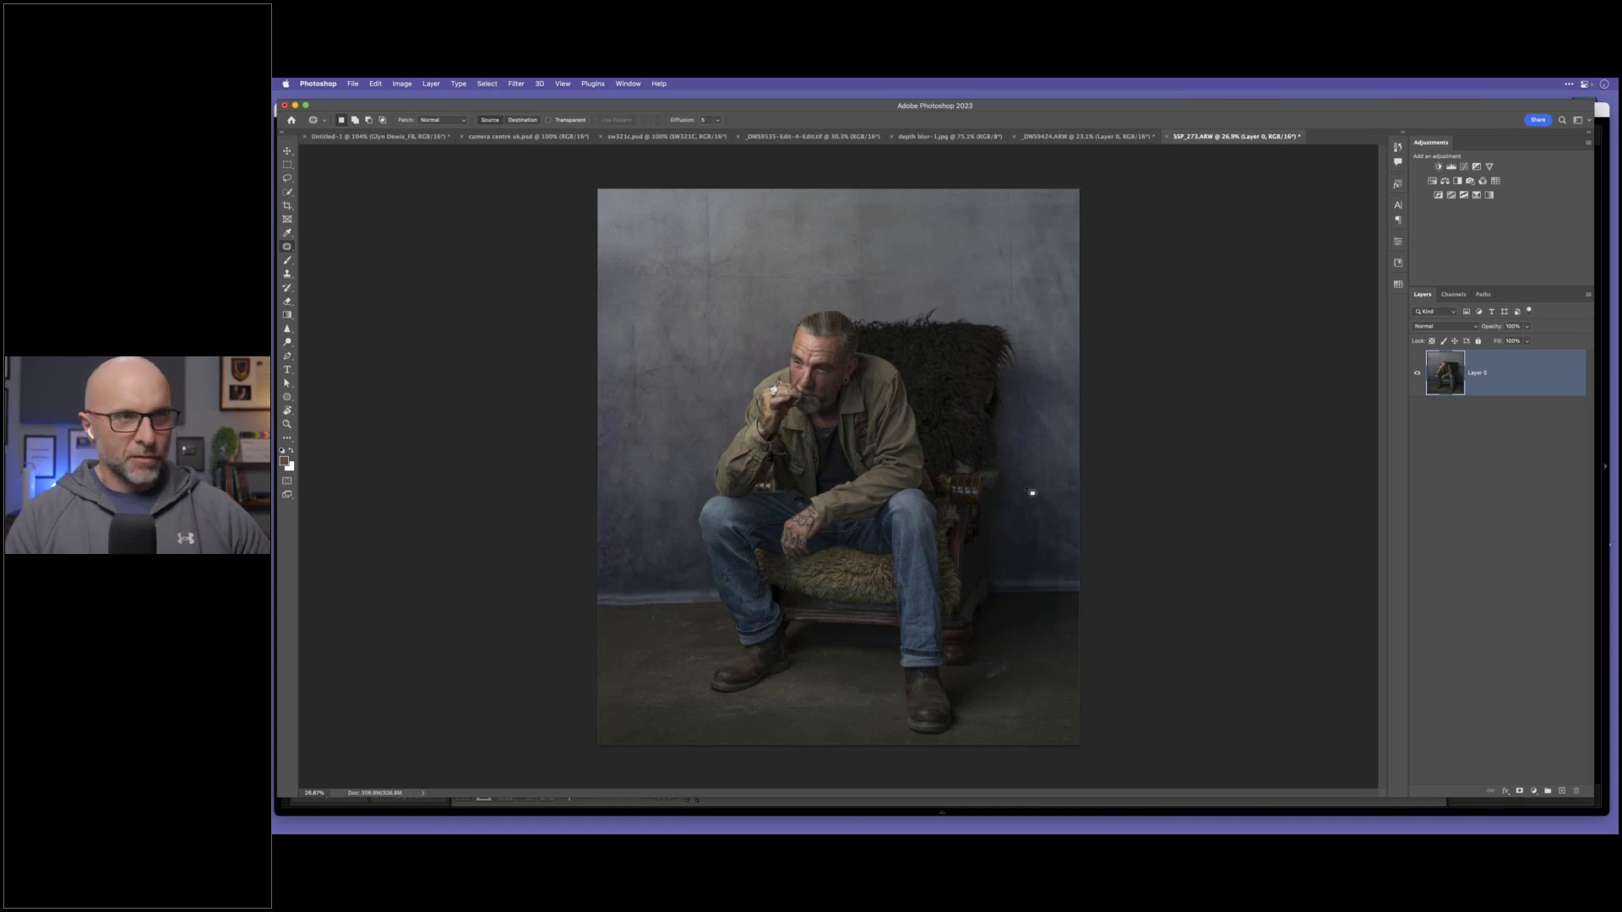
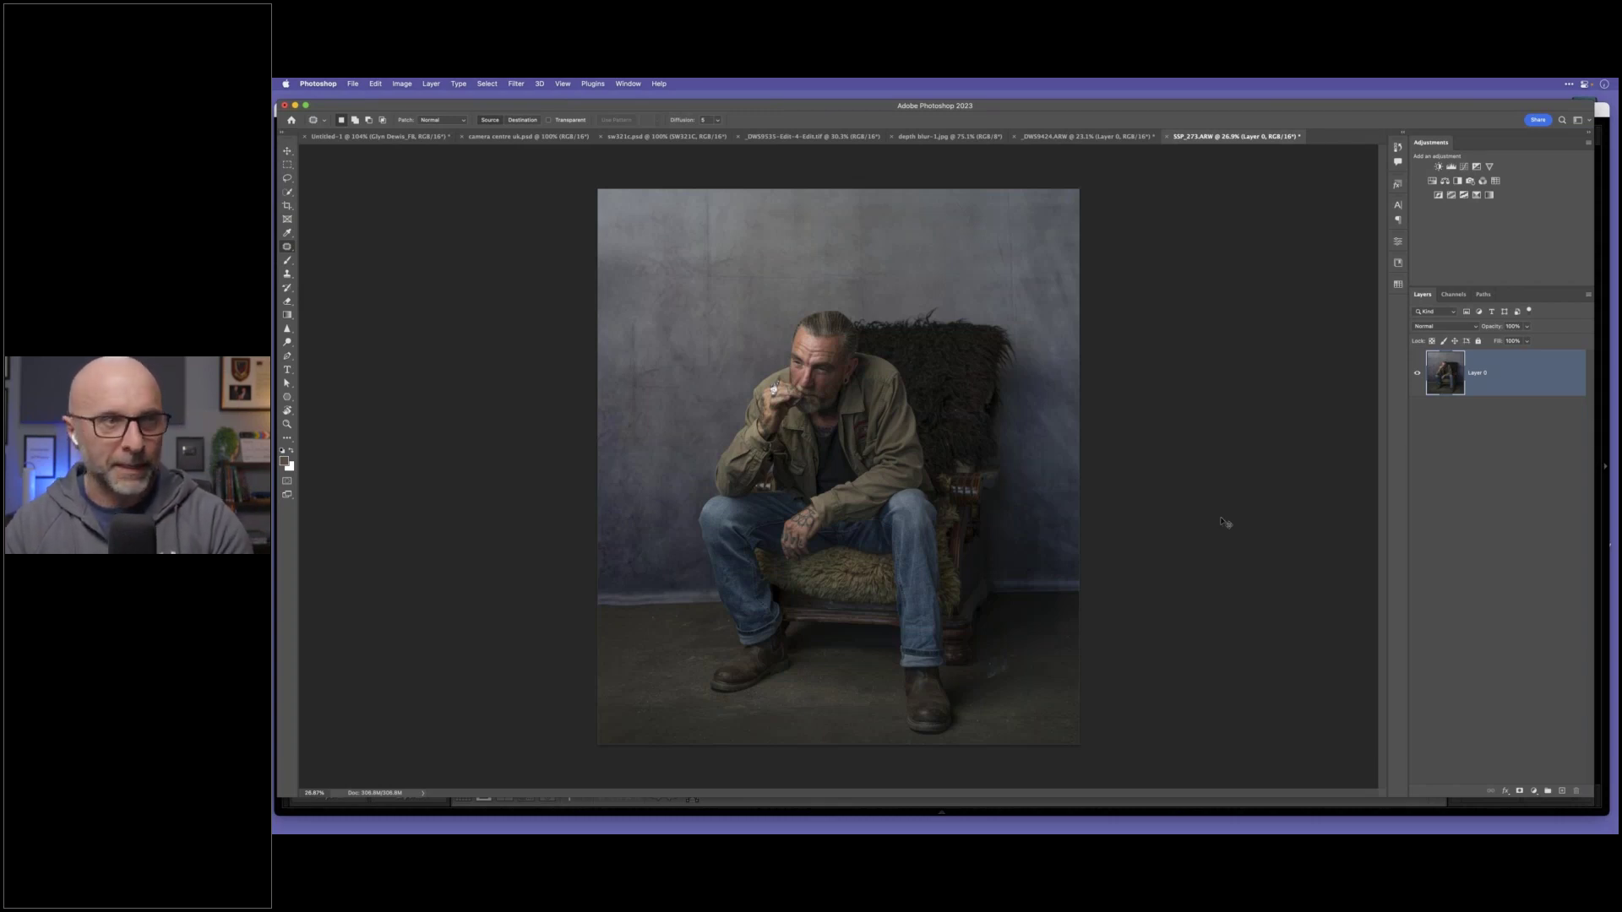
# Step: Duplicate the photo layer and open the copy in Boris FX Optics 2022 without applying the previous filters or masks
pyautogui.press('super+j')
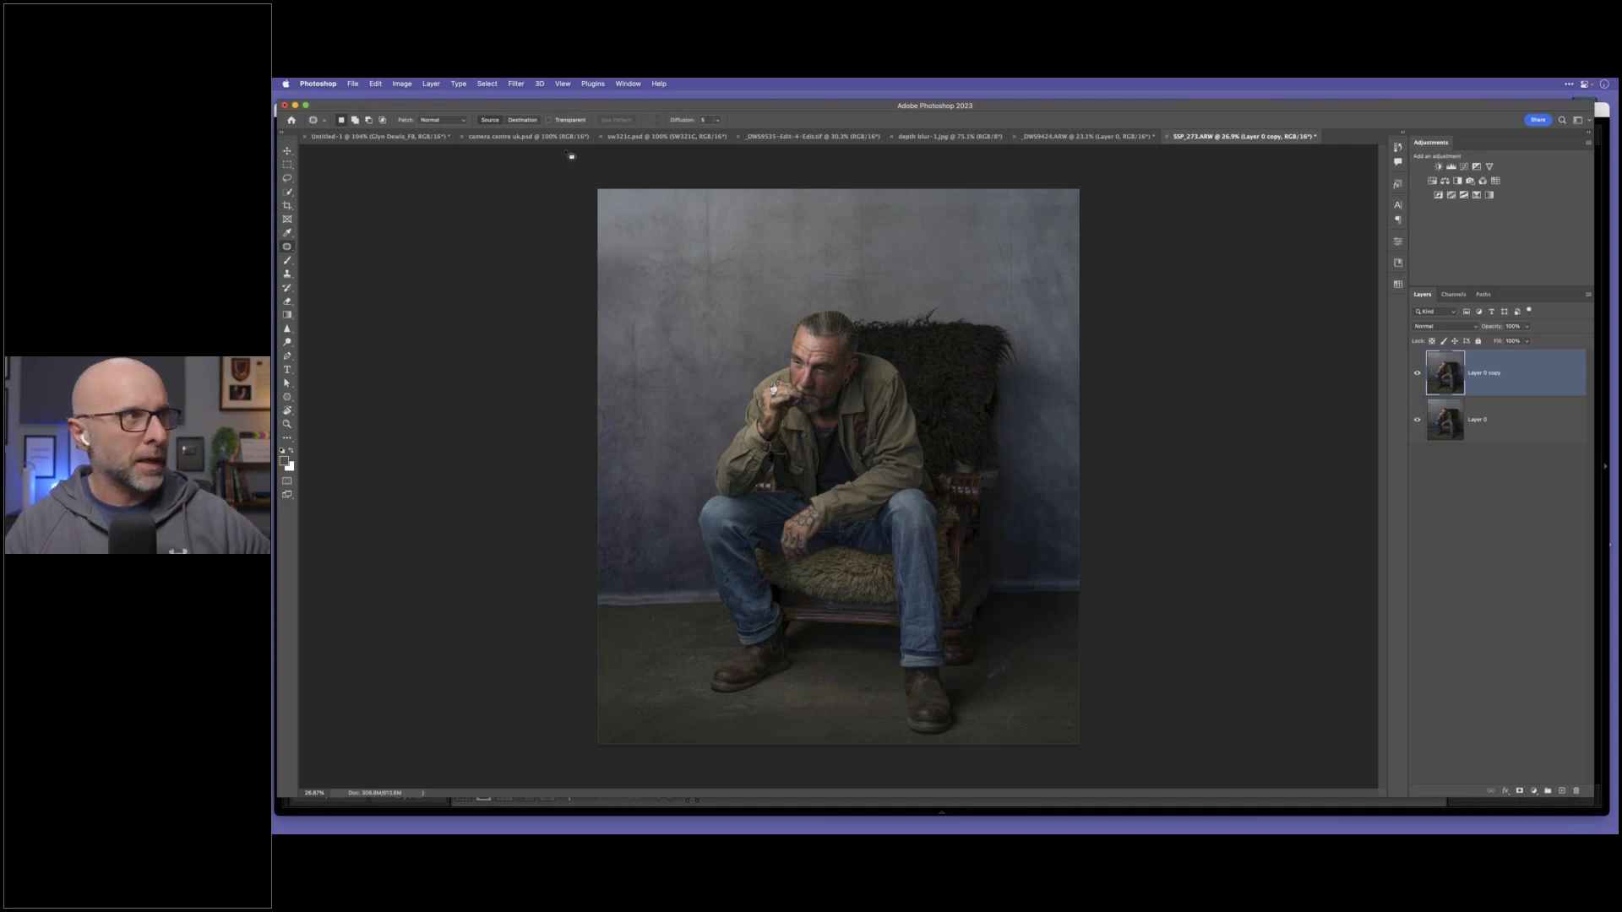
pyautogui.click(515, 84)
pyautogui.moveTo(539, 326)
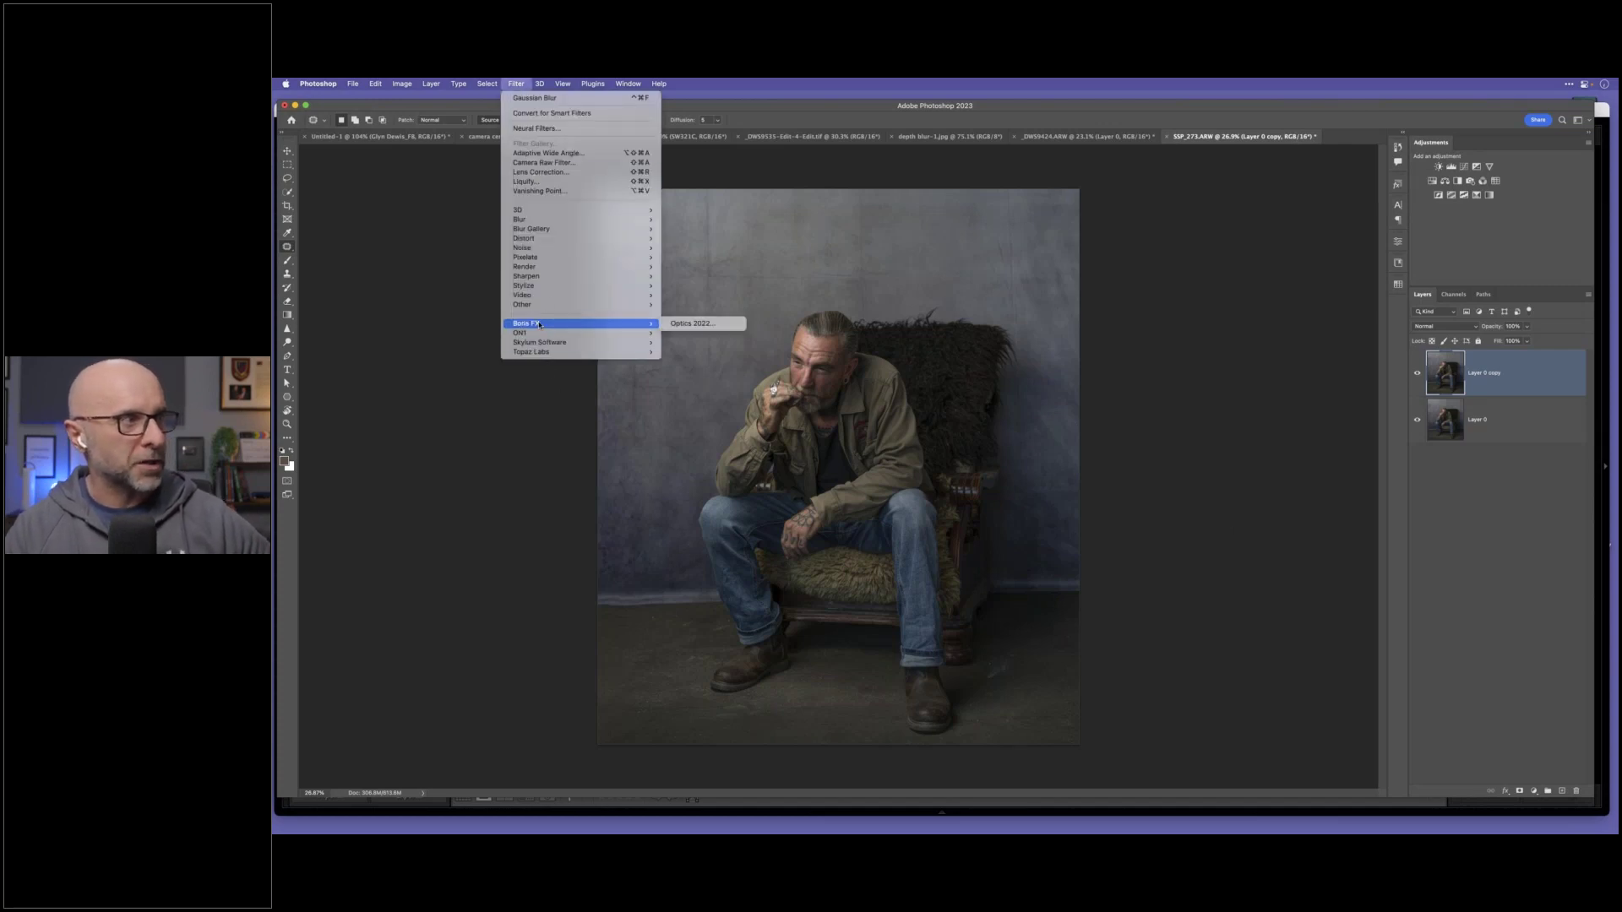
pyautogui.click(716, 328)
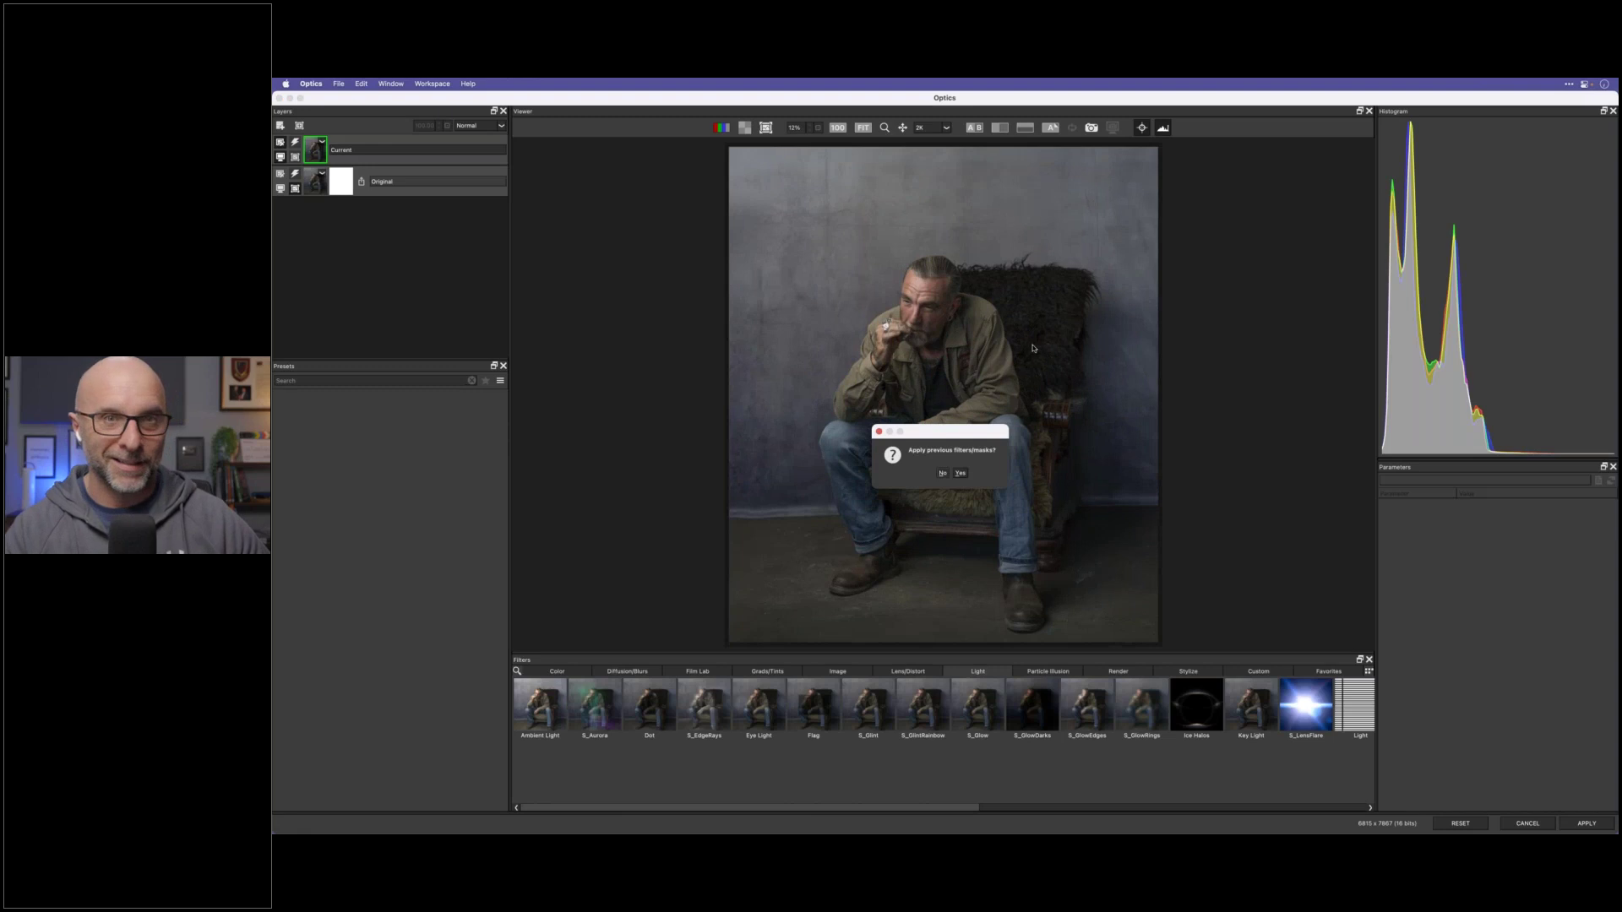
pyautogui.click(943, 474)
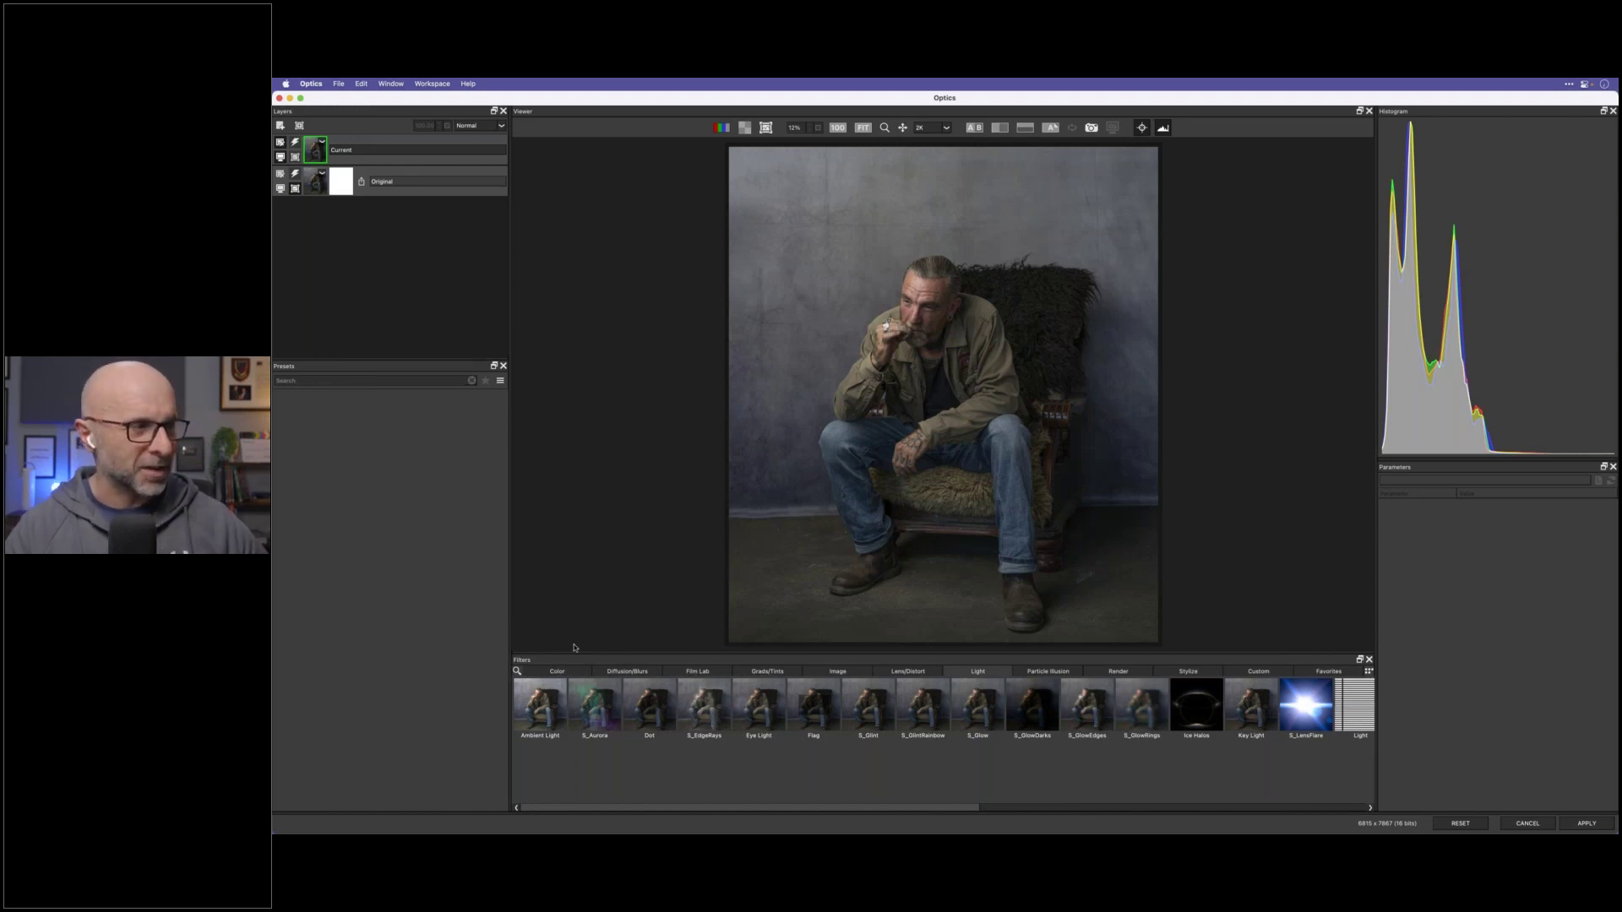
# Step: Apply the Light filter from the Light category and shift its shutter pattern up and left over the photo
pyautogui.click(630, 671)
pyautogui.click(755, 672)
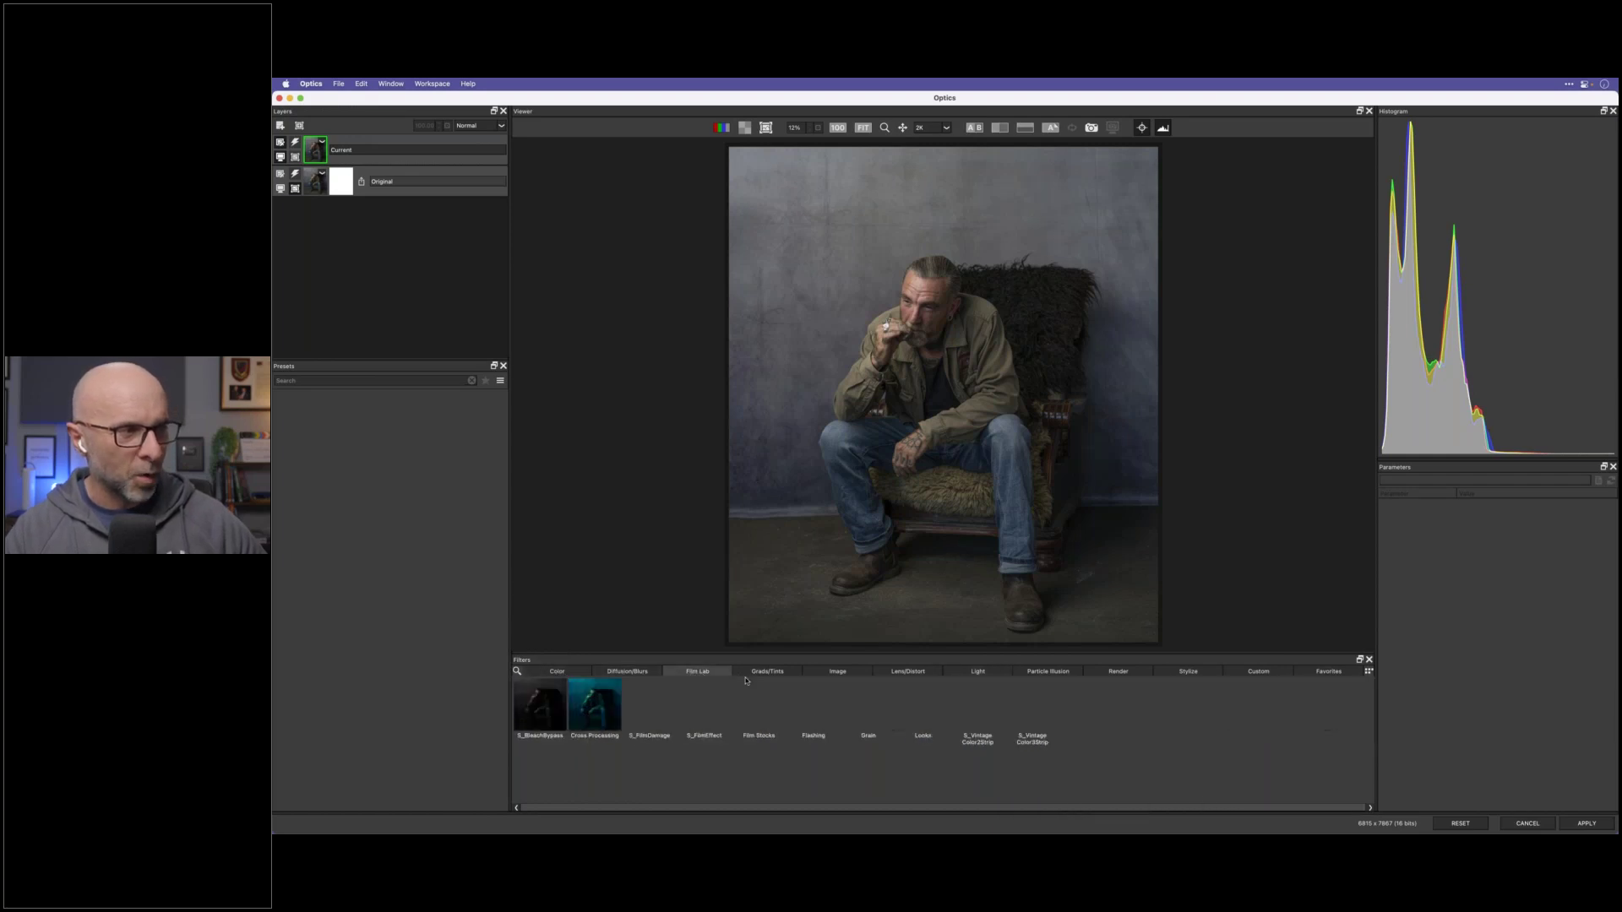
pyautogui.click(697, 672)
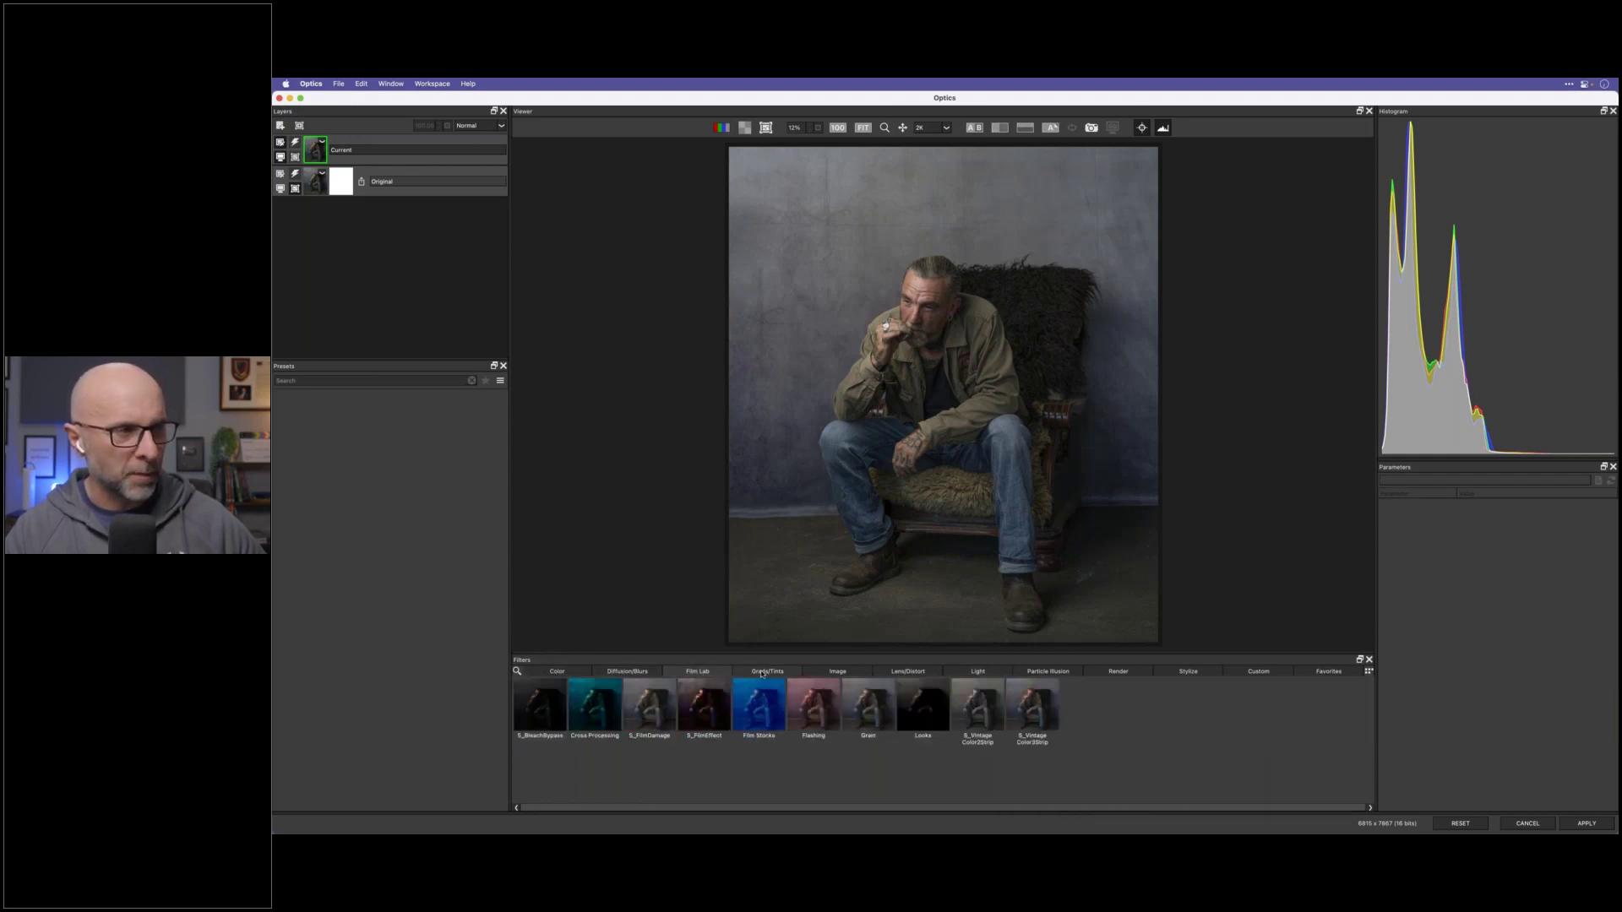
pyautogui.click(839, 672)
pyautogui.click(904, 672)
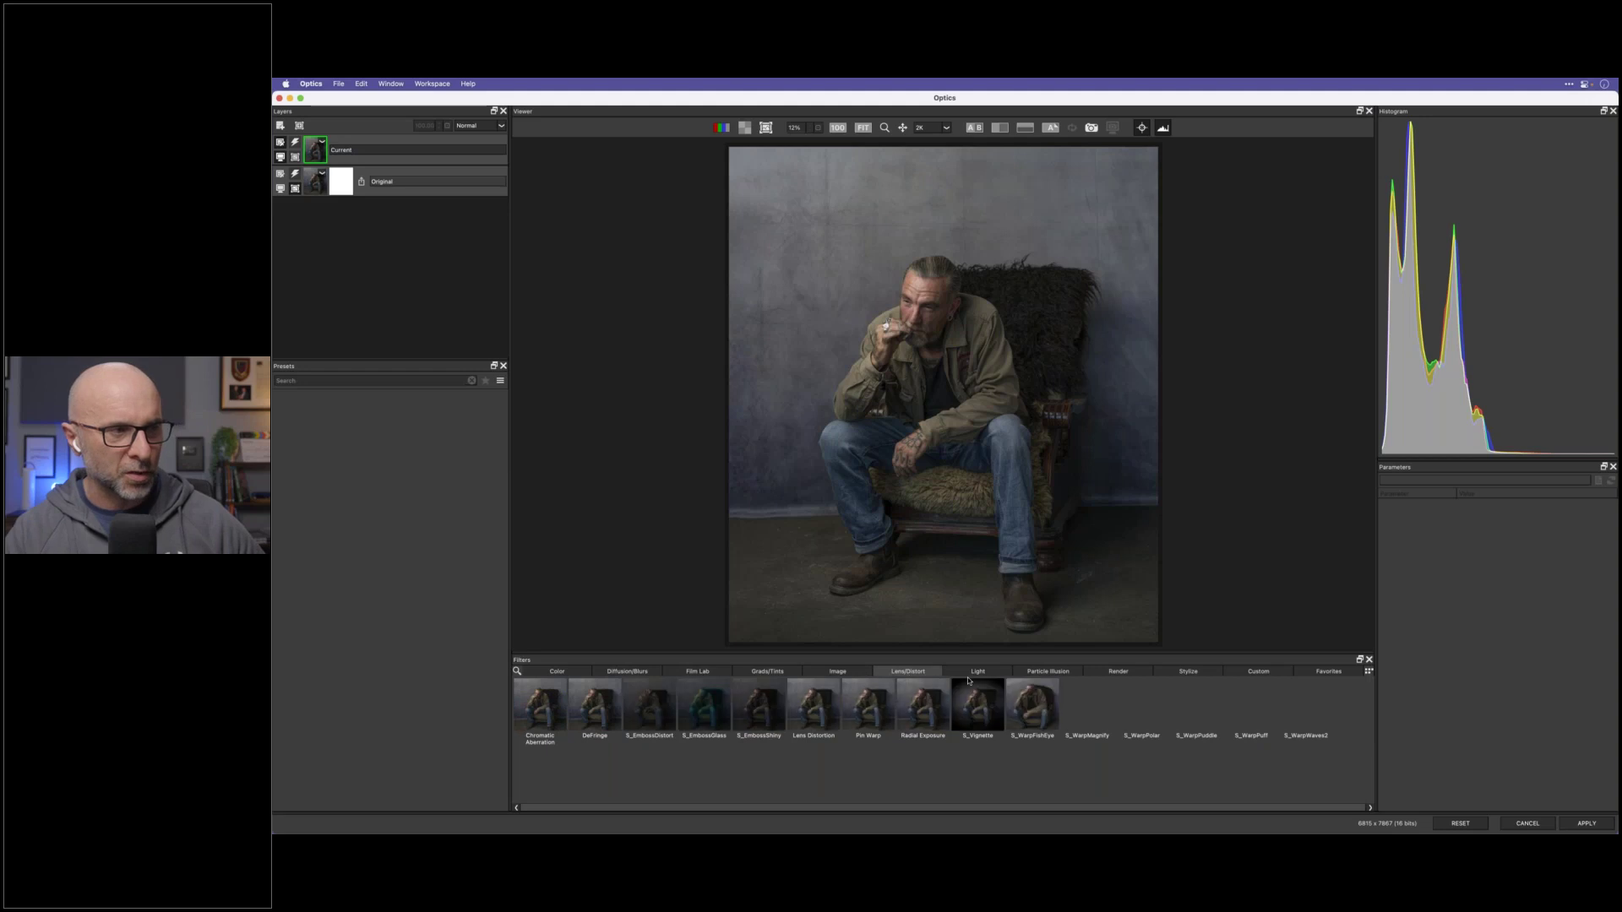
pyautogui.click(1037, 673)
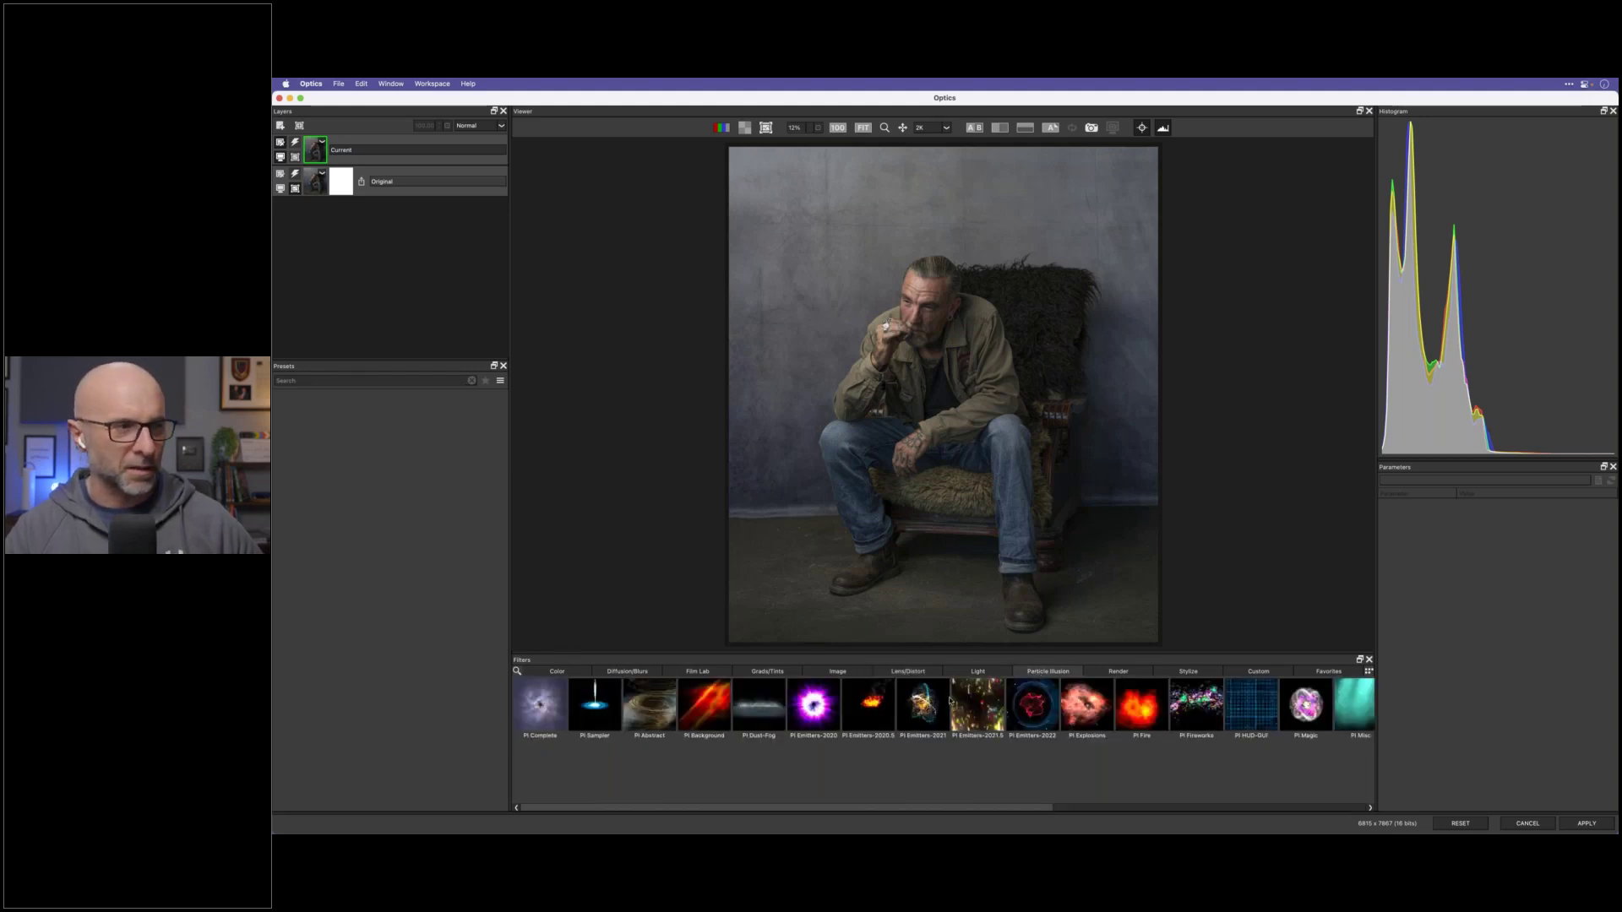
pyautogui.click(980, 674)
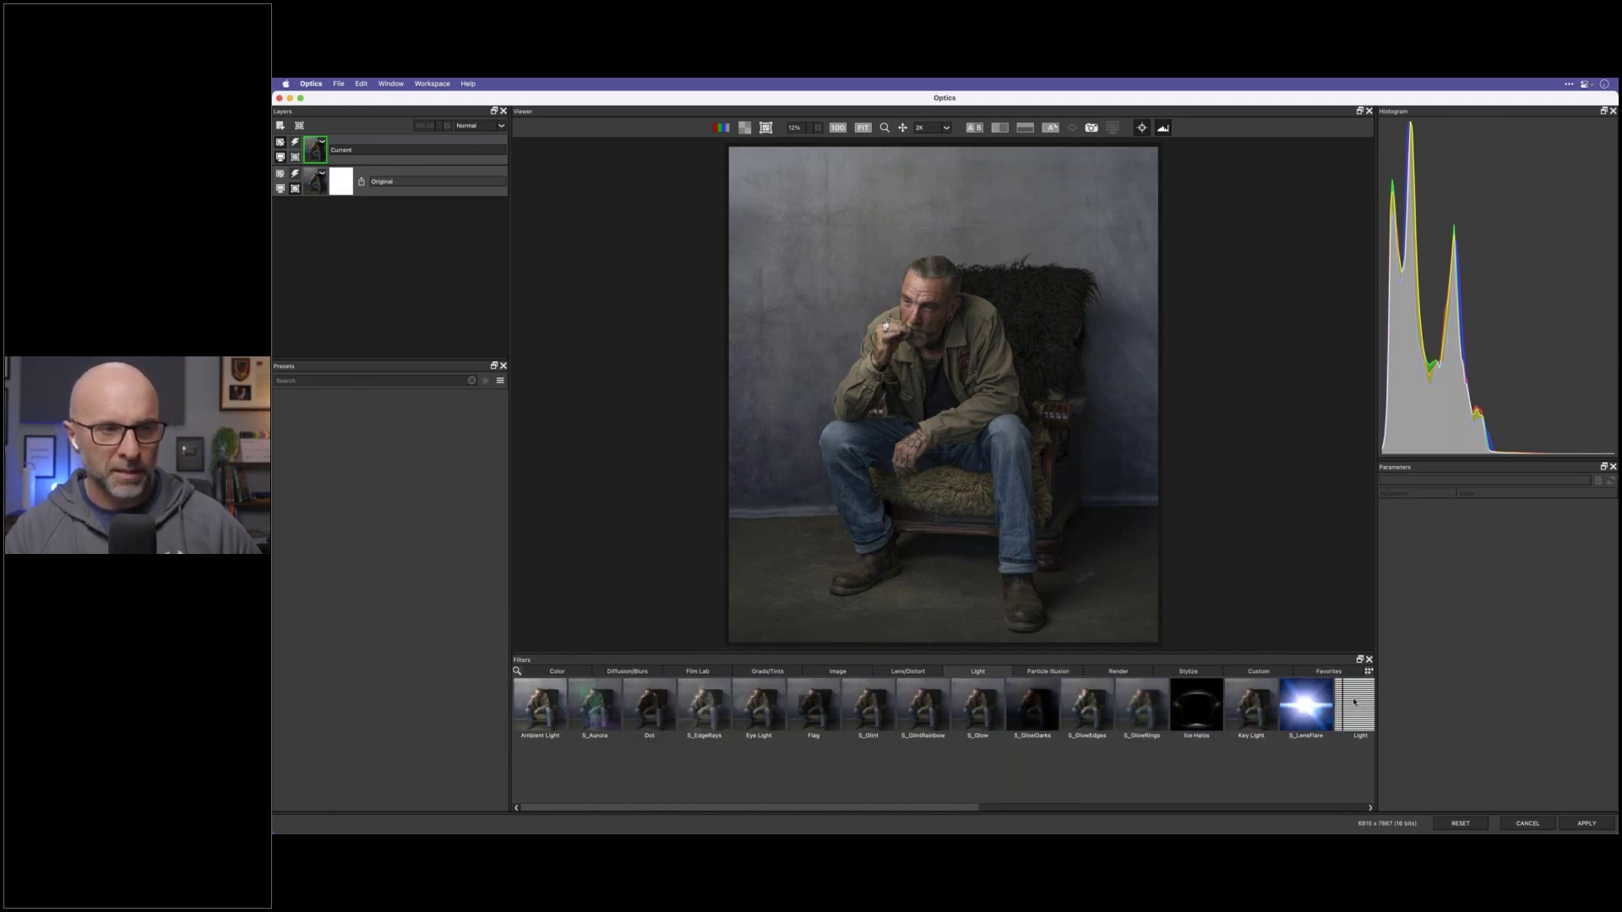
pyautogui.click(1355, 700)
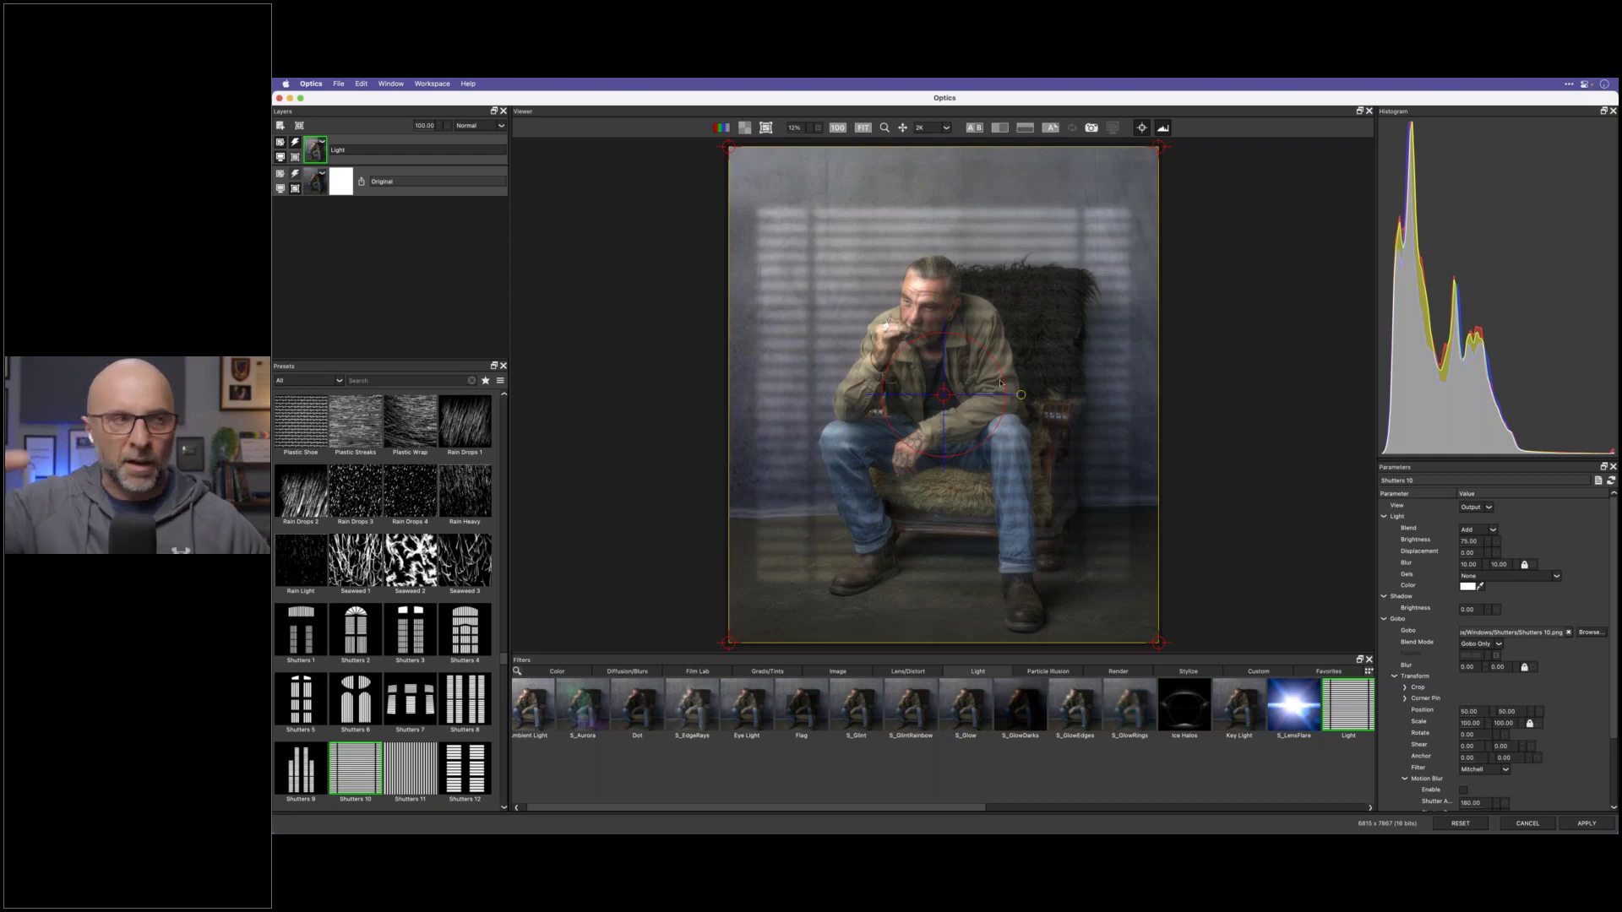
pyautogui.moveTo(939, 404); pyautogui.dragTo(811, 404)
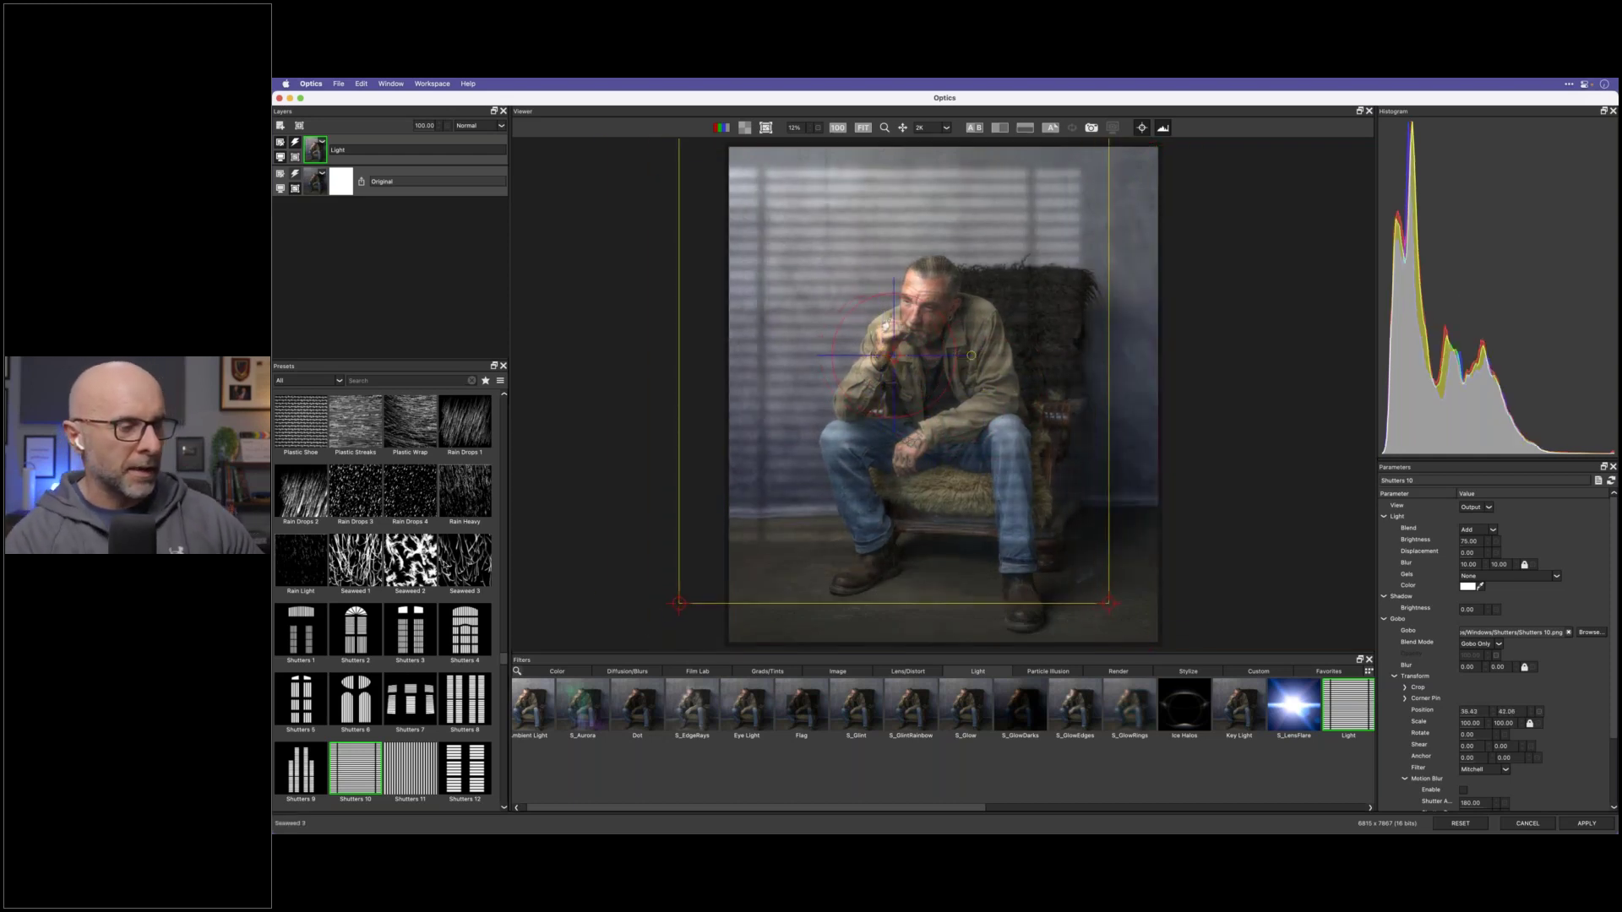
# Step: Replace the shutter light pattern with the Single 13 window preset
pyautogui.scroll(-15, 420, 562)
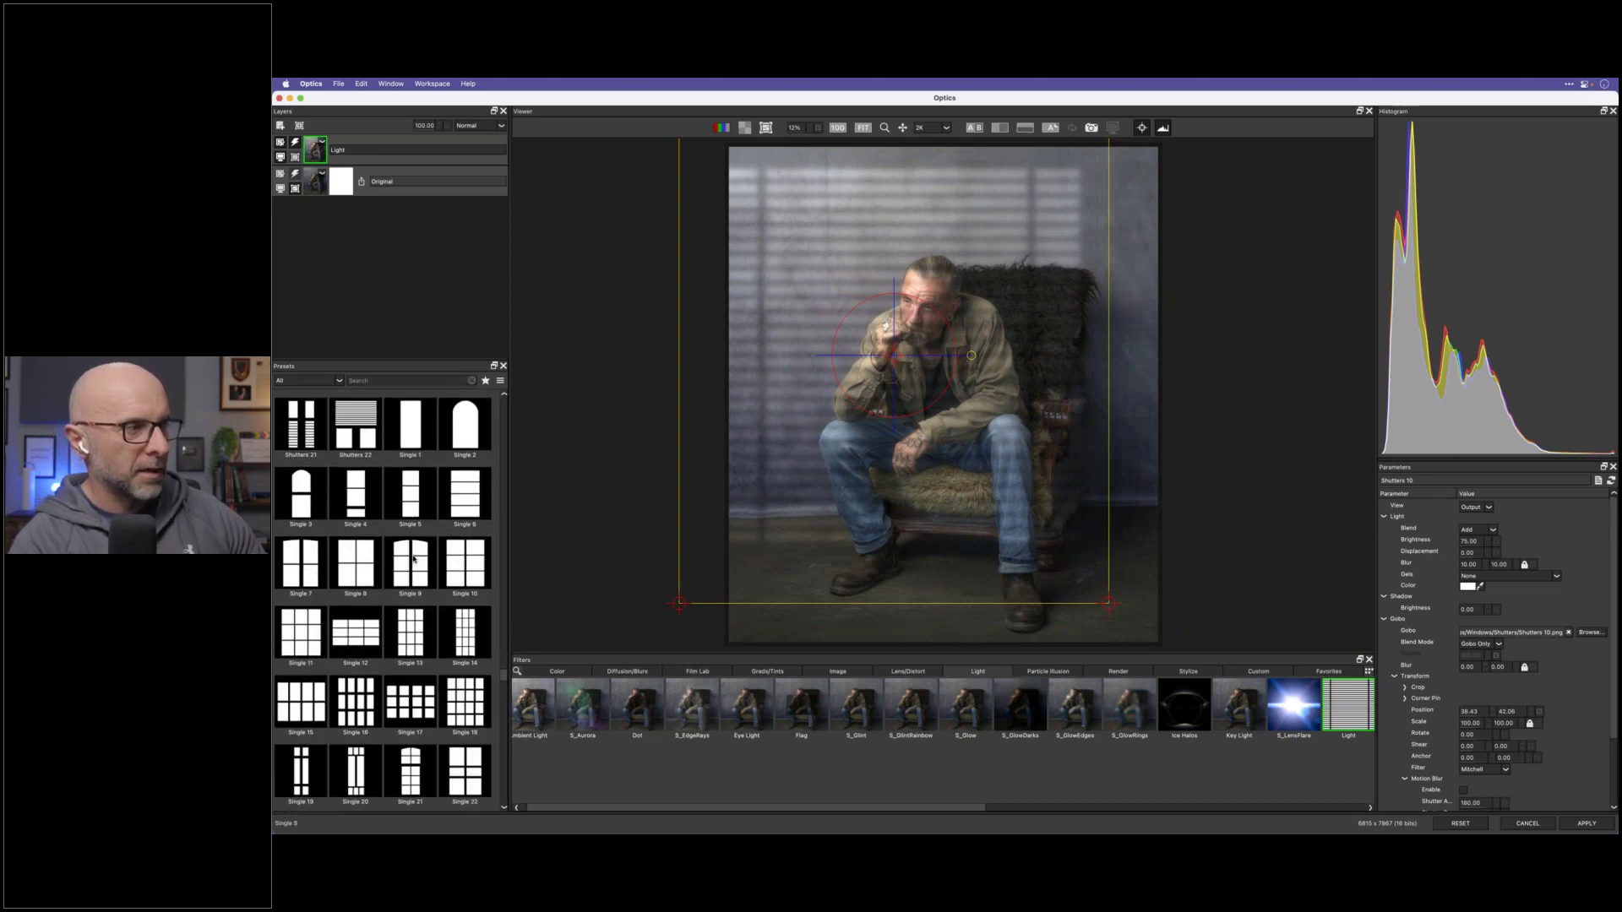
pyautogui.scroll(-20, 420, 562)
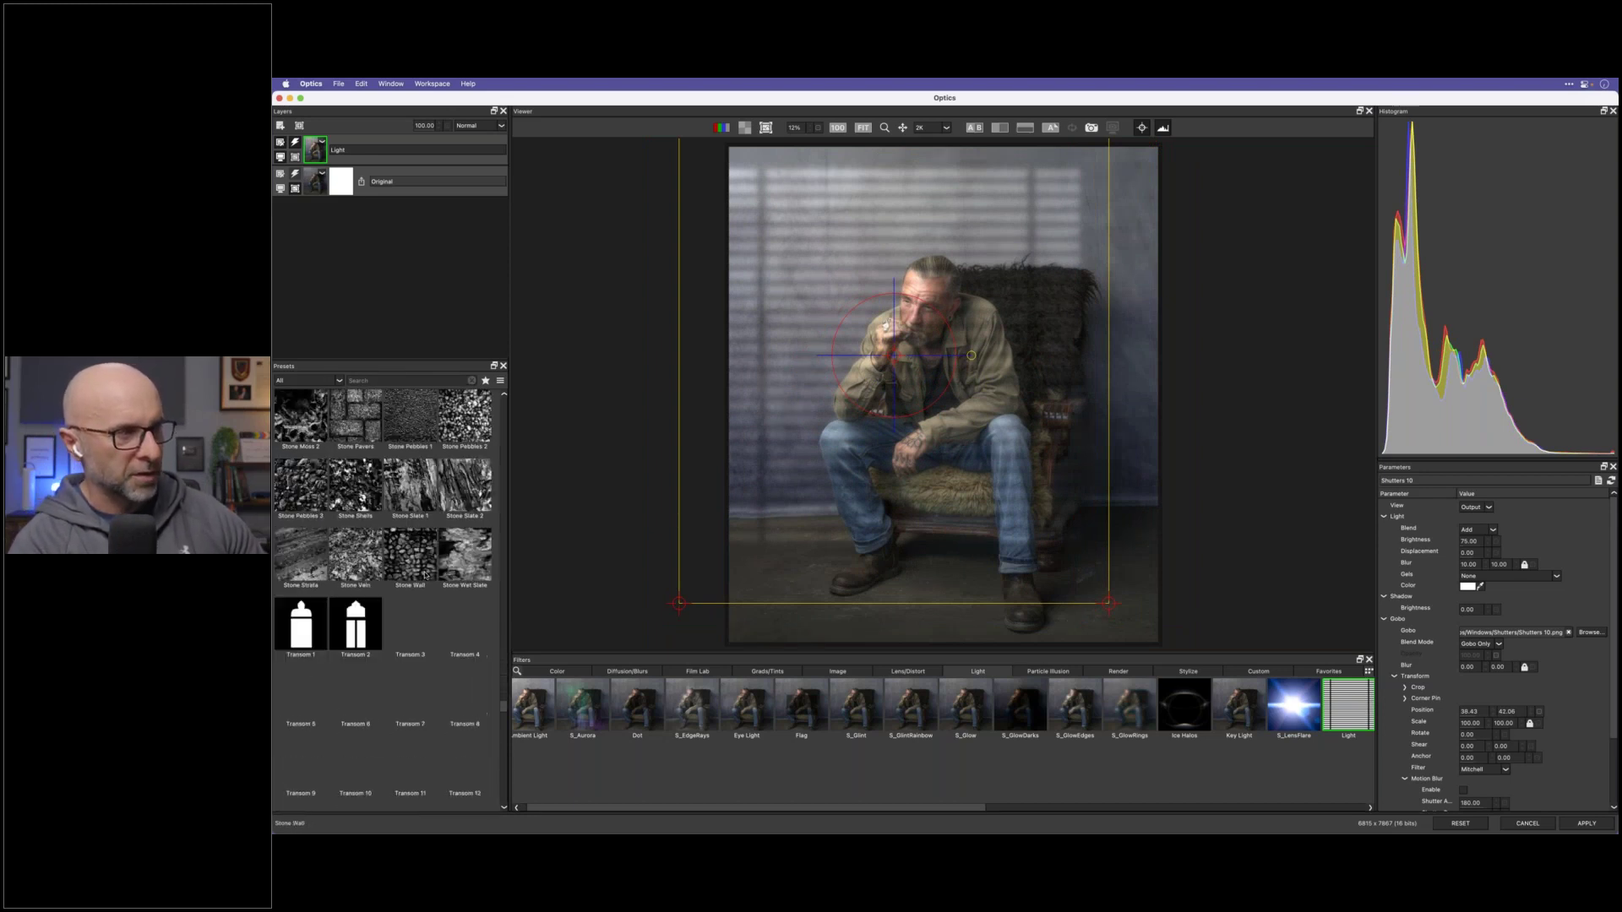
pyautogui.scroll(20, 436, 594)
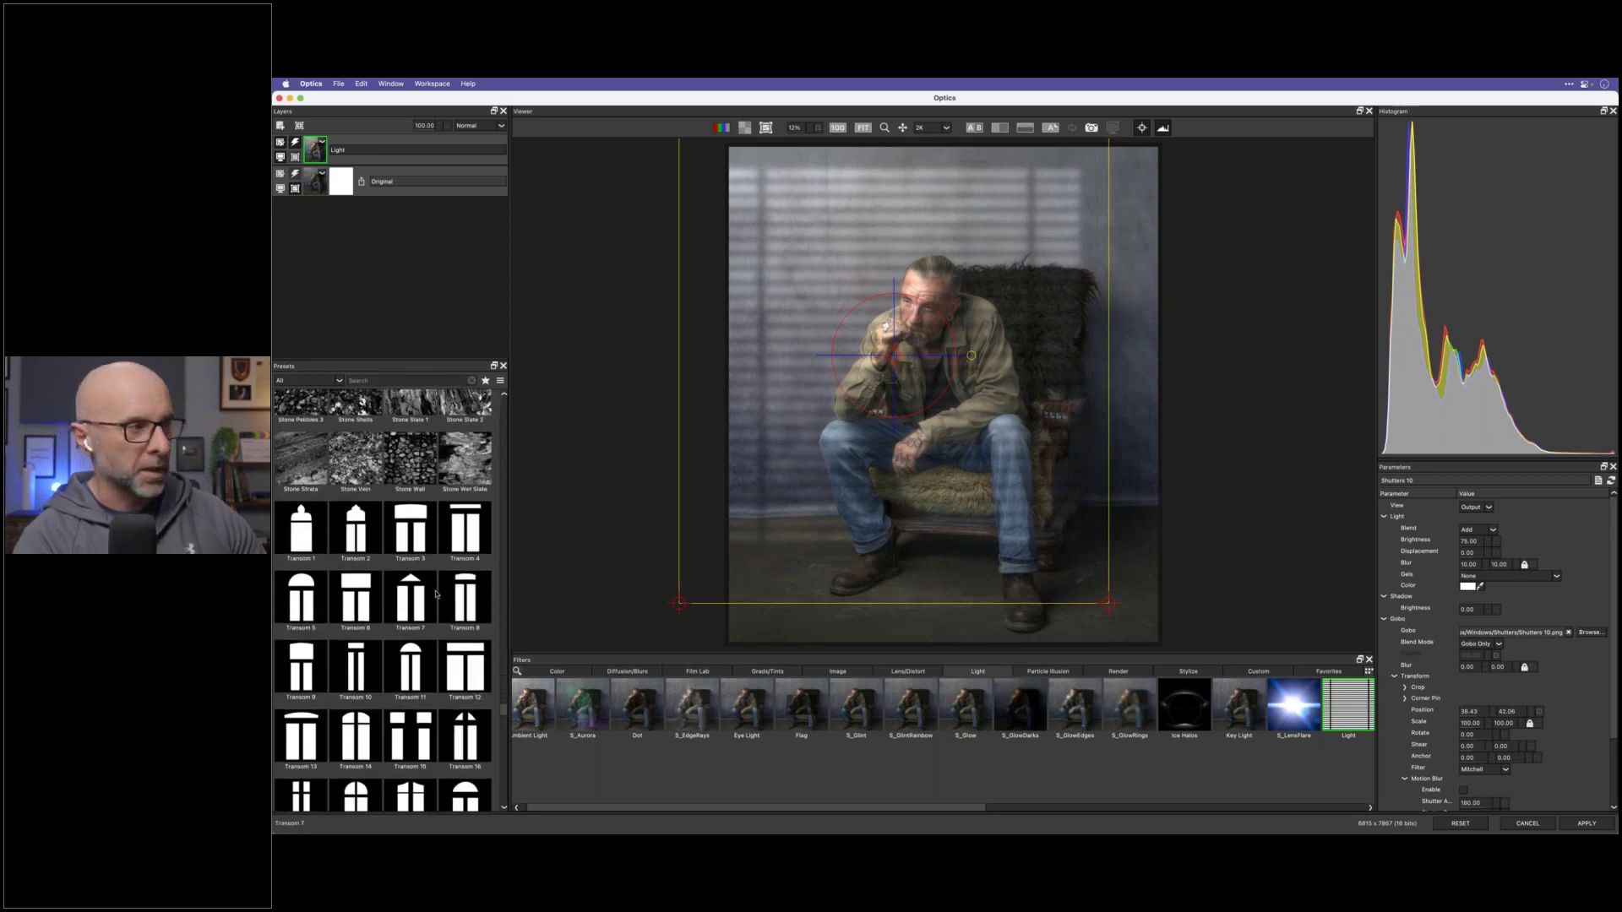
pyautogui.scroll(3, 439, 596)
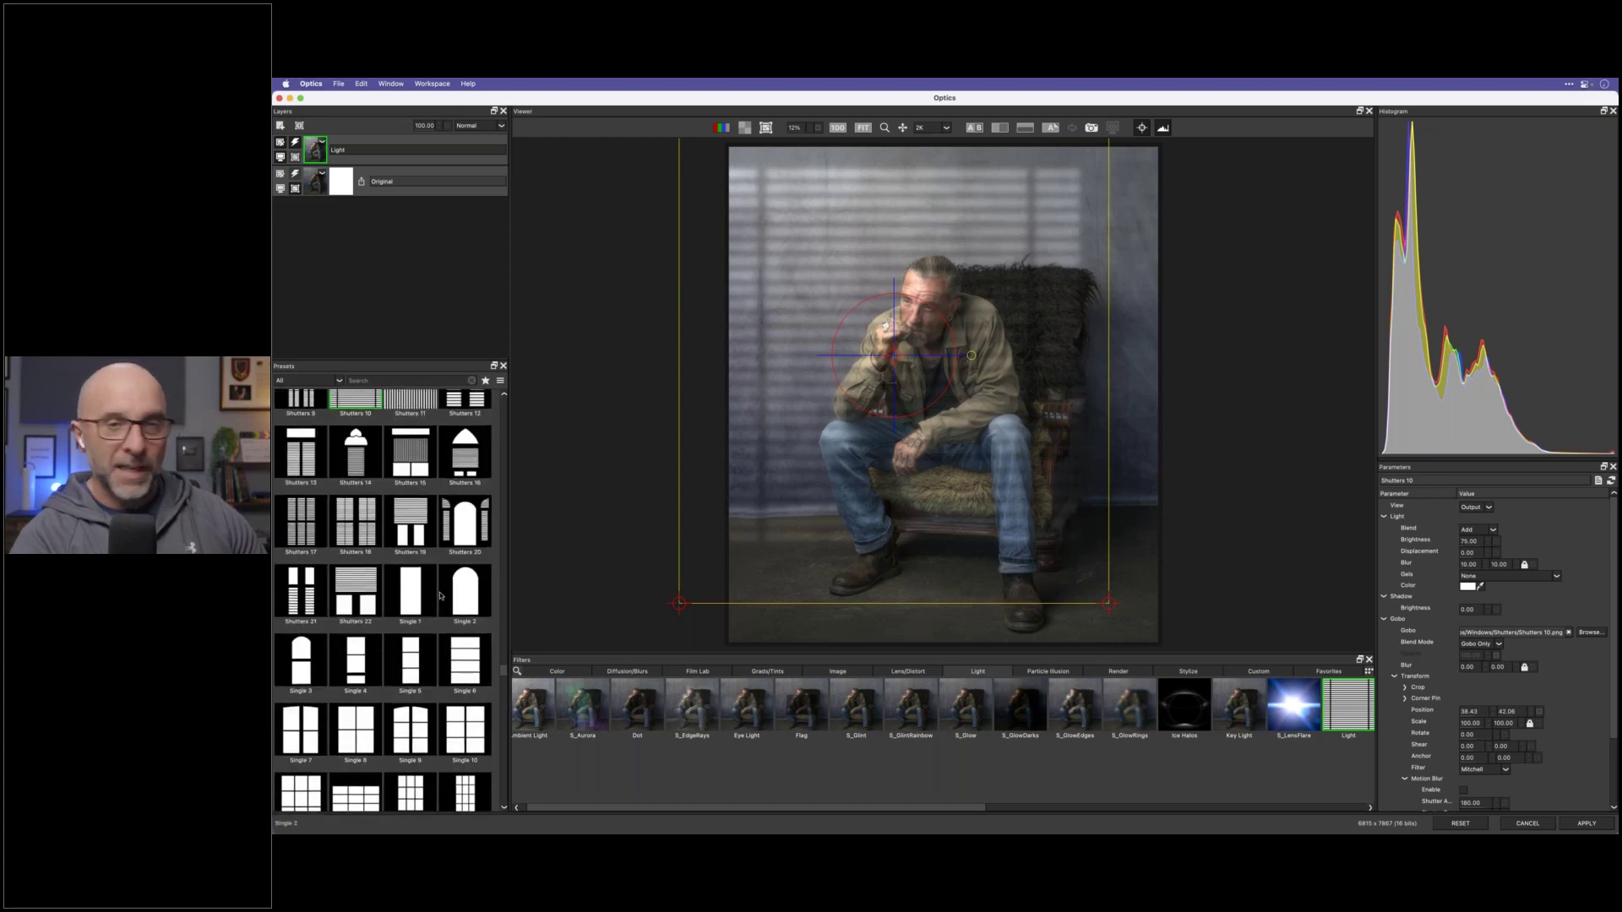
pyautogui.scroll(3, 443, 607)
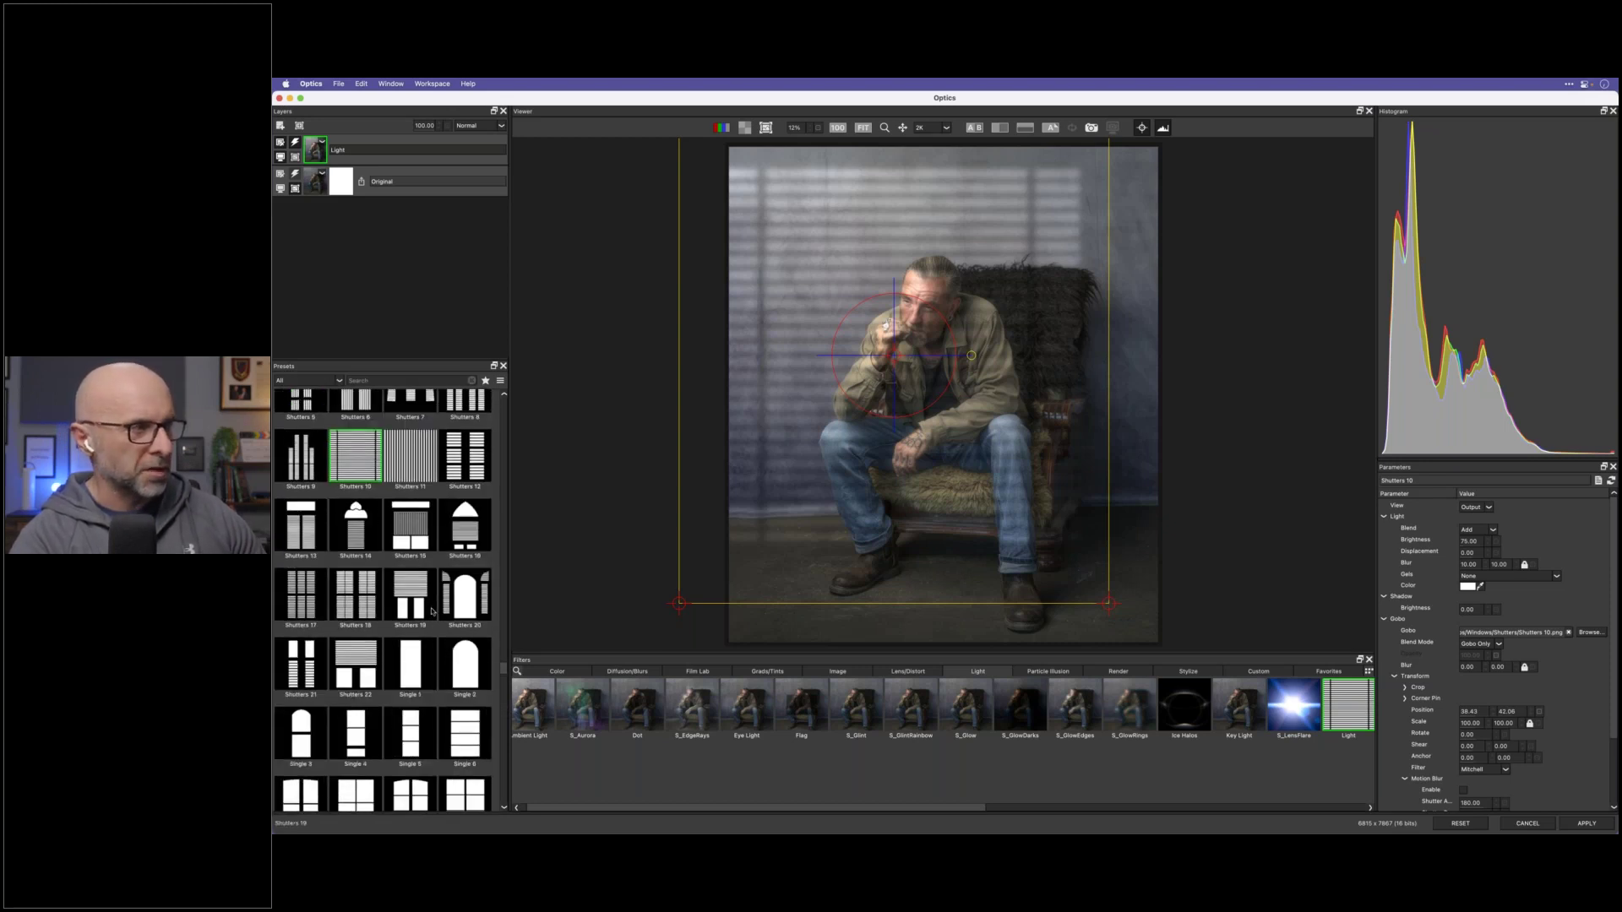
pyautogui.scroll(-5, 382, 691)
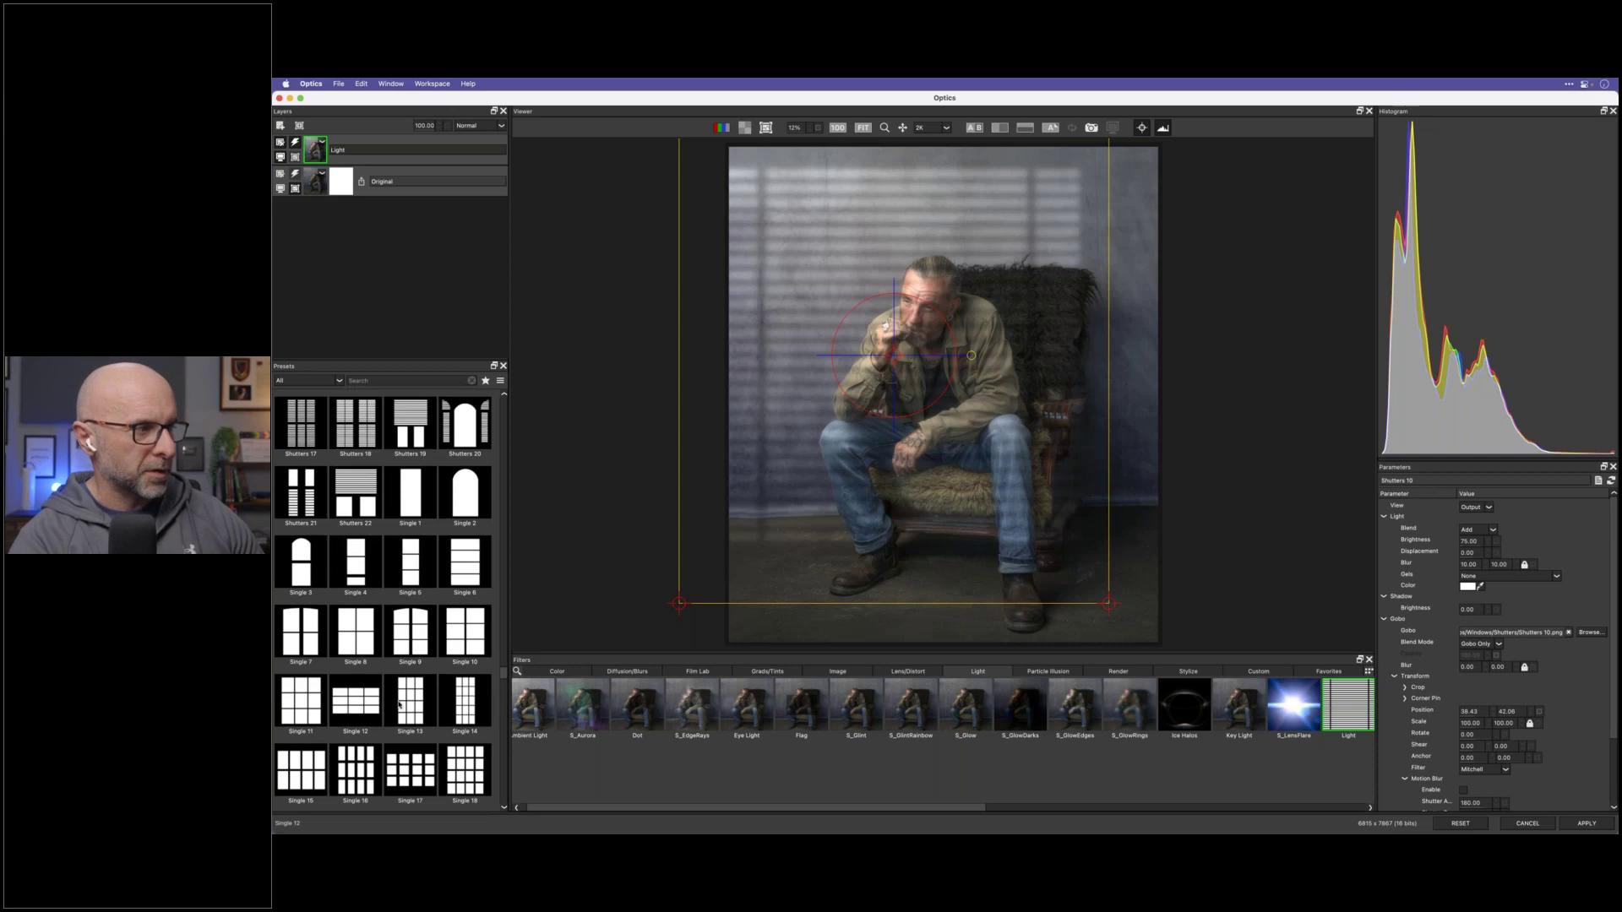
pyautogui.click(410, 704)
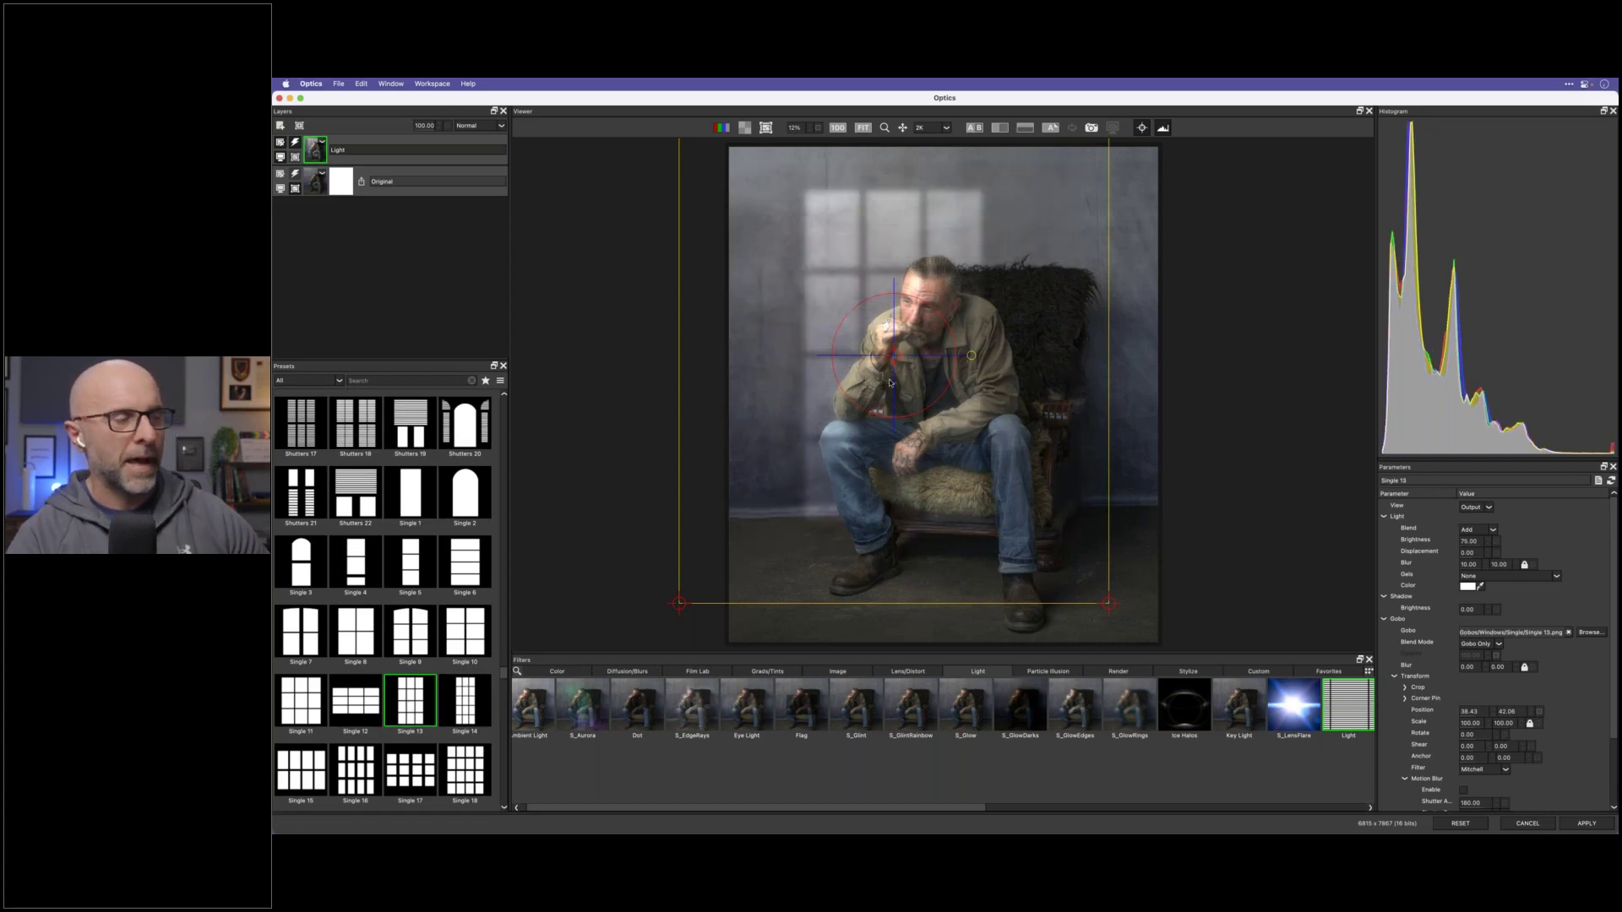
# Step: Move the window light pattern over the upper-left backdrop beside the man and slightly adjust its top-left corner
pyautogui.moveTo(906, 369); pyautogui.dragTo(864, 393)
pyautogui.scroll(-1, 913, 397)
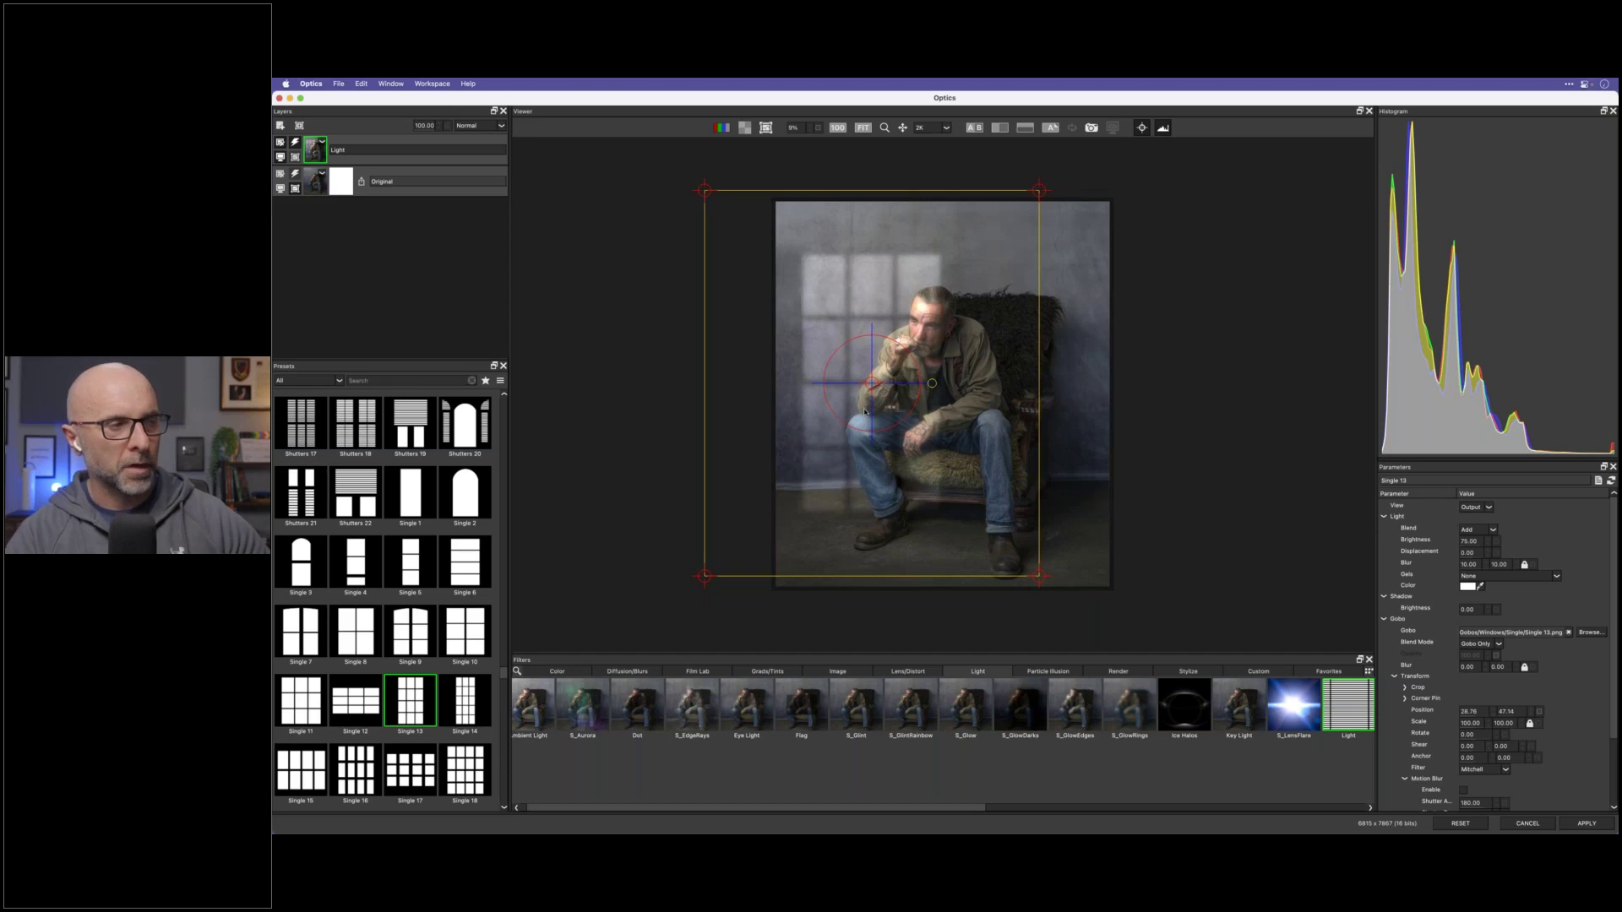
pyautogui.moveTo(675, 172)
pyautogui.mouseDown()
pyautogui.moveTo(620, 372)
pyautogui.moveTo(721, 179)
pyautogui.moveTo(586, 159)
pyautogui.moveTo(662, 272)
pyautogui.moveTo(626, 200)
pyautogui.moveTo(694, 207)
pyautogui.moveTo(698, 193)
pyautogui.mouseUp()
pyautogui.moveTo(876, 386); pyautogui.dragTo(851, 330)
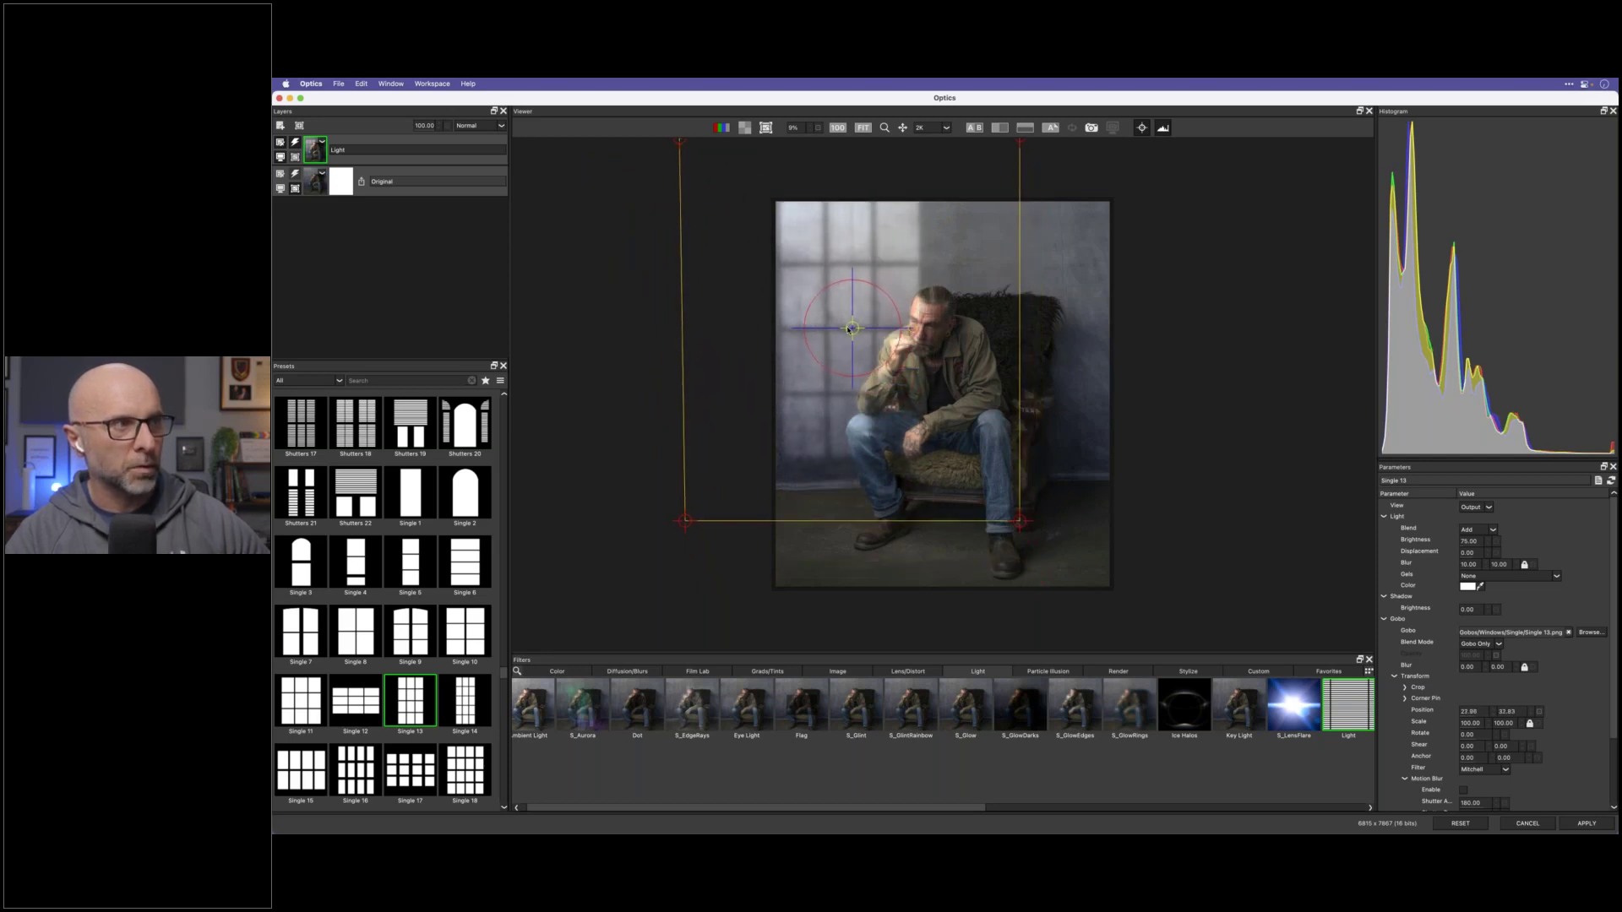
# Step: Distort the window light pattern by pulling its two lower corners down and to the left so the light slants
pyautogui.moveTo(681, 522); pyautogui.dragTo(656, 541)
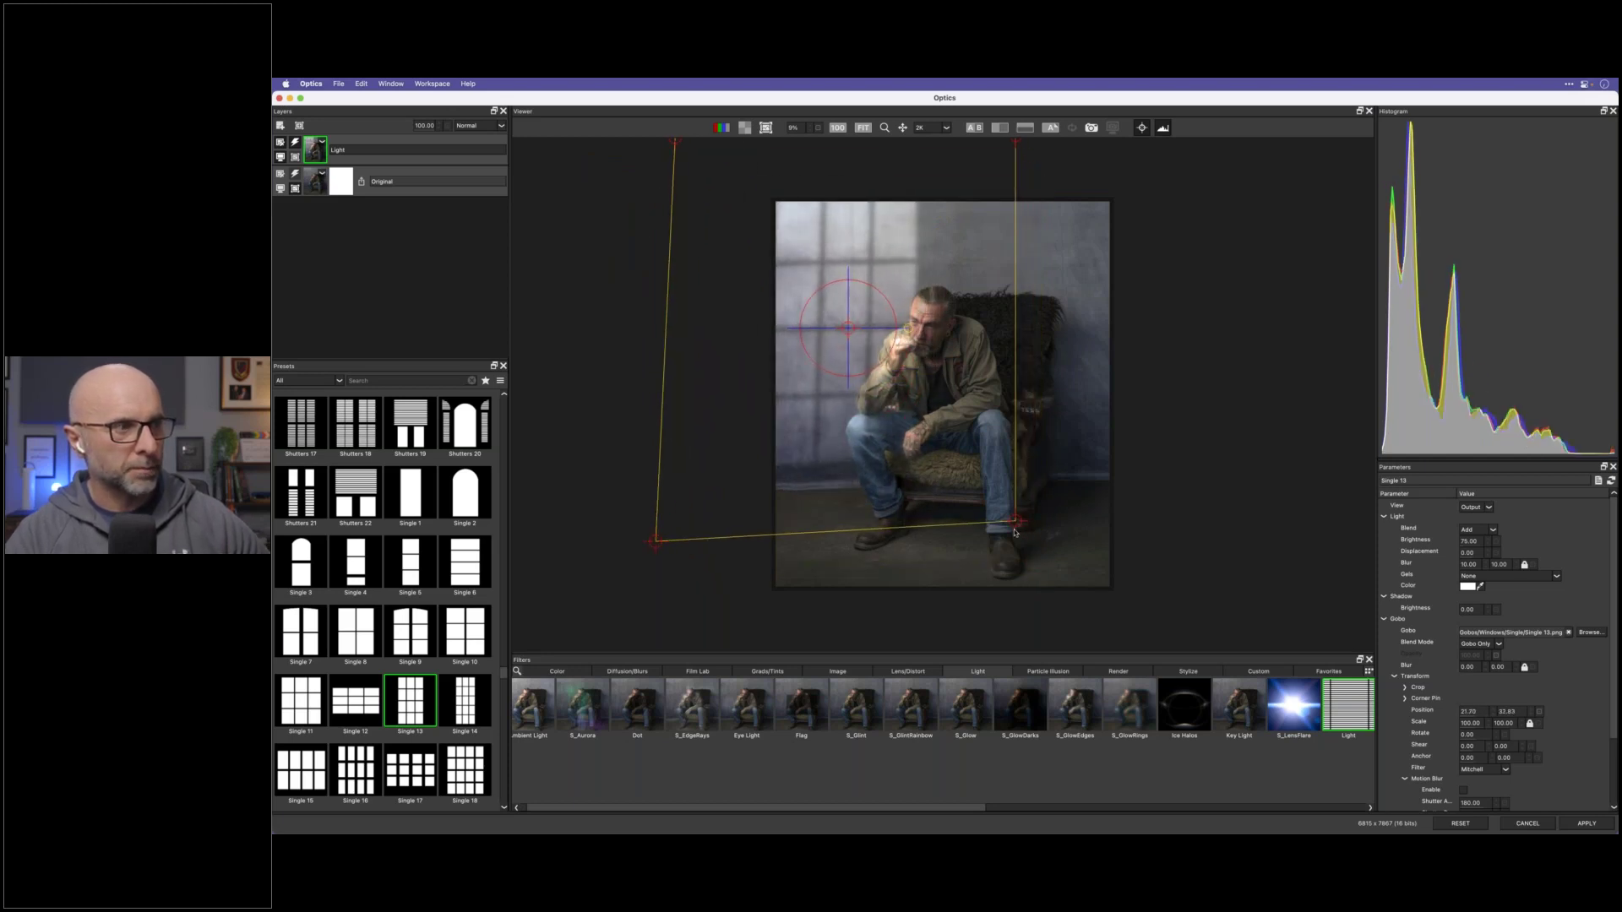
pyautogui.moveTo(1017, 521); pyautogui.dragTo(1033, 559)
pyautogui.moveTo(656, 541); pyautogui.dragTo(630, 559)
pyautogui.moveTo(1034, 559); pyautogui.dragTo(942, 547)
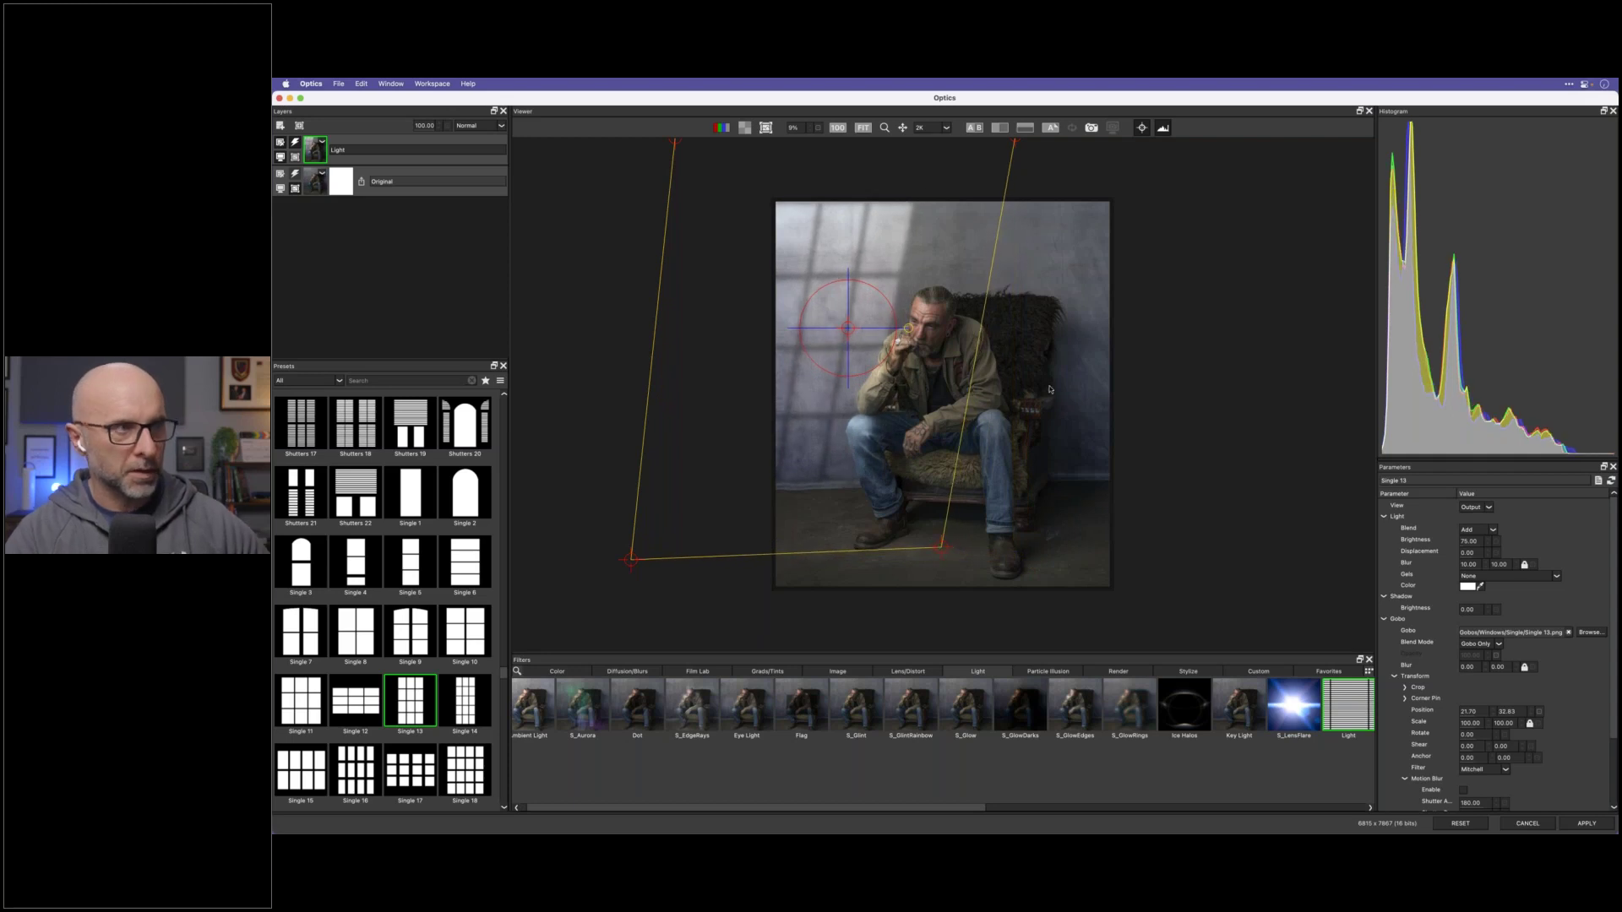
# Step: Pull both upper corners of the window light pattern to the left to reshape its slant on the backdrop
pyautogui.moveTo(1013, 141); pyautogui.dragTo(963, 143)
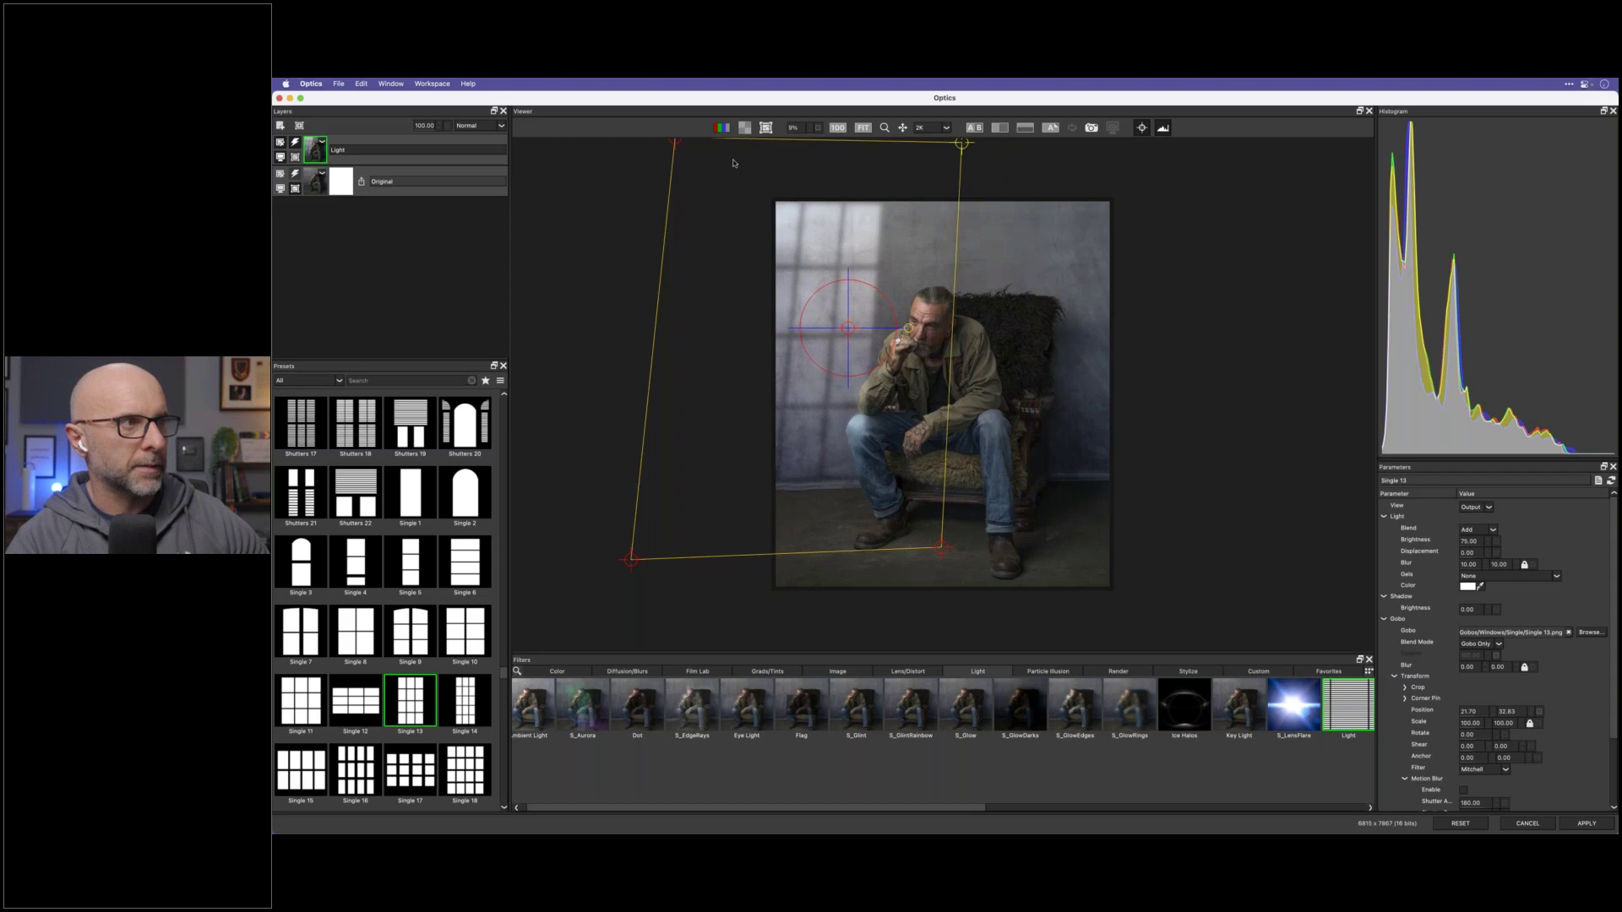
pyautogui.moveTo(674, 142); pyautogui.dragTo(597, 133)
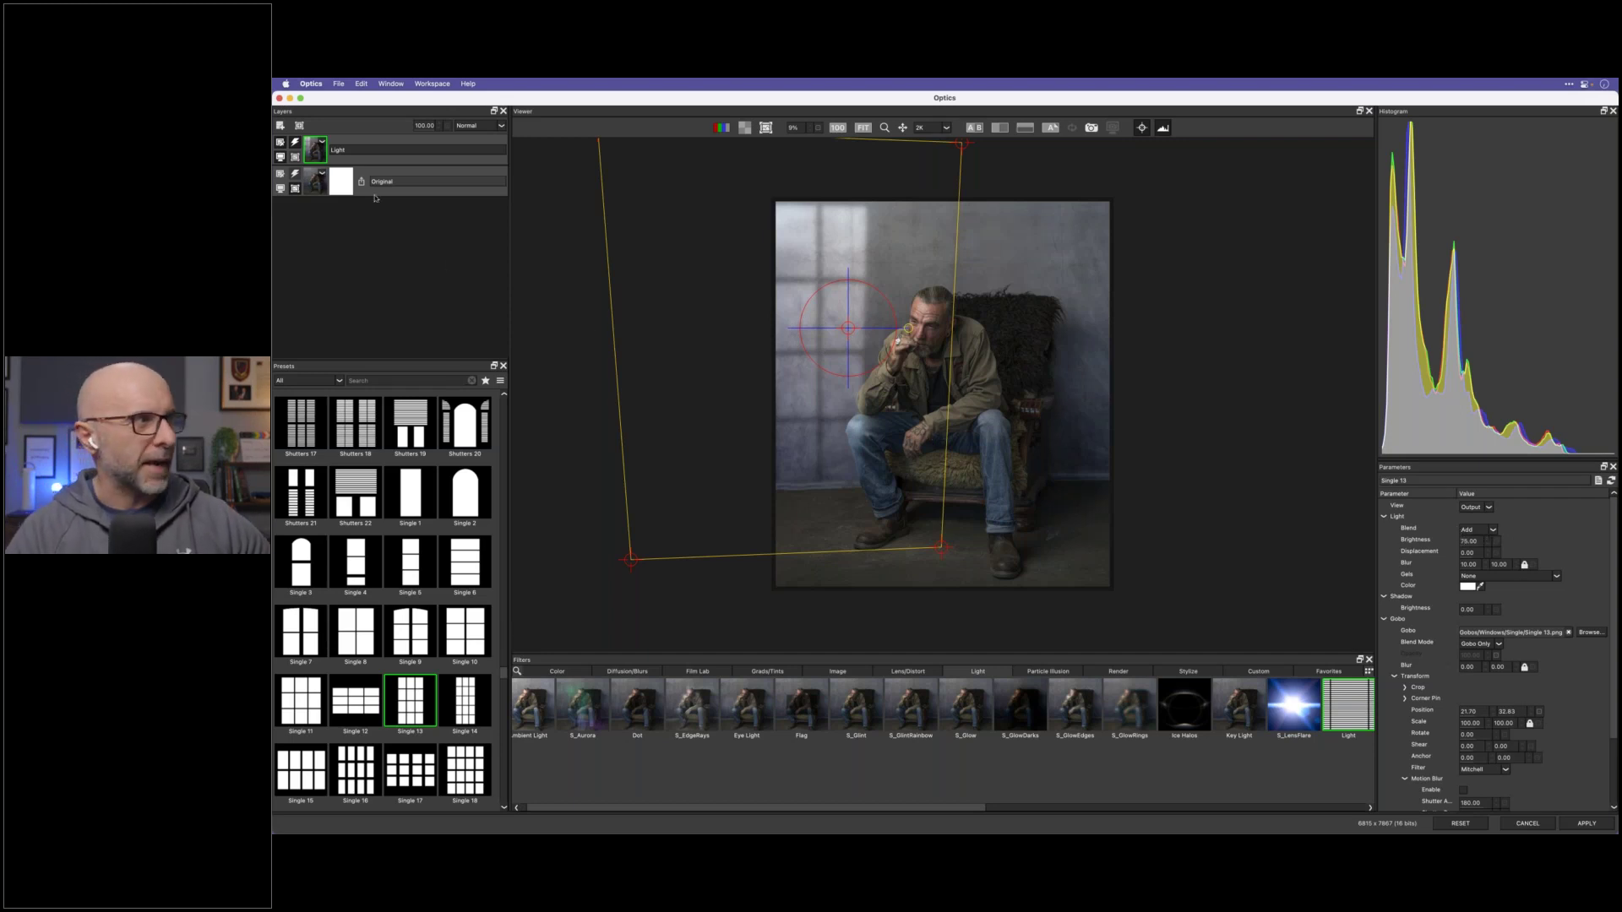
# Step: Add a second layer with the Light filter and choose the Single 11 window preset for it
pyautogui.click(280, 126)
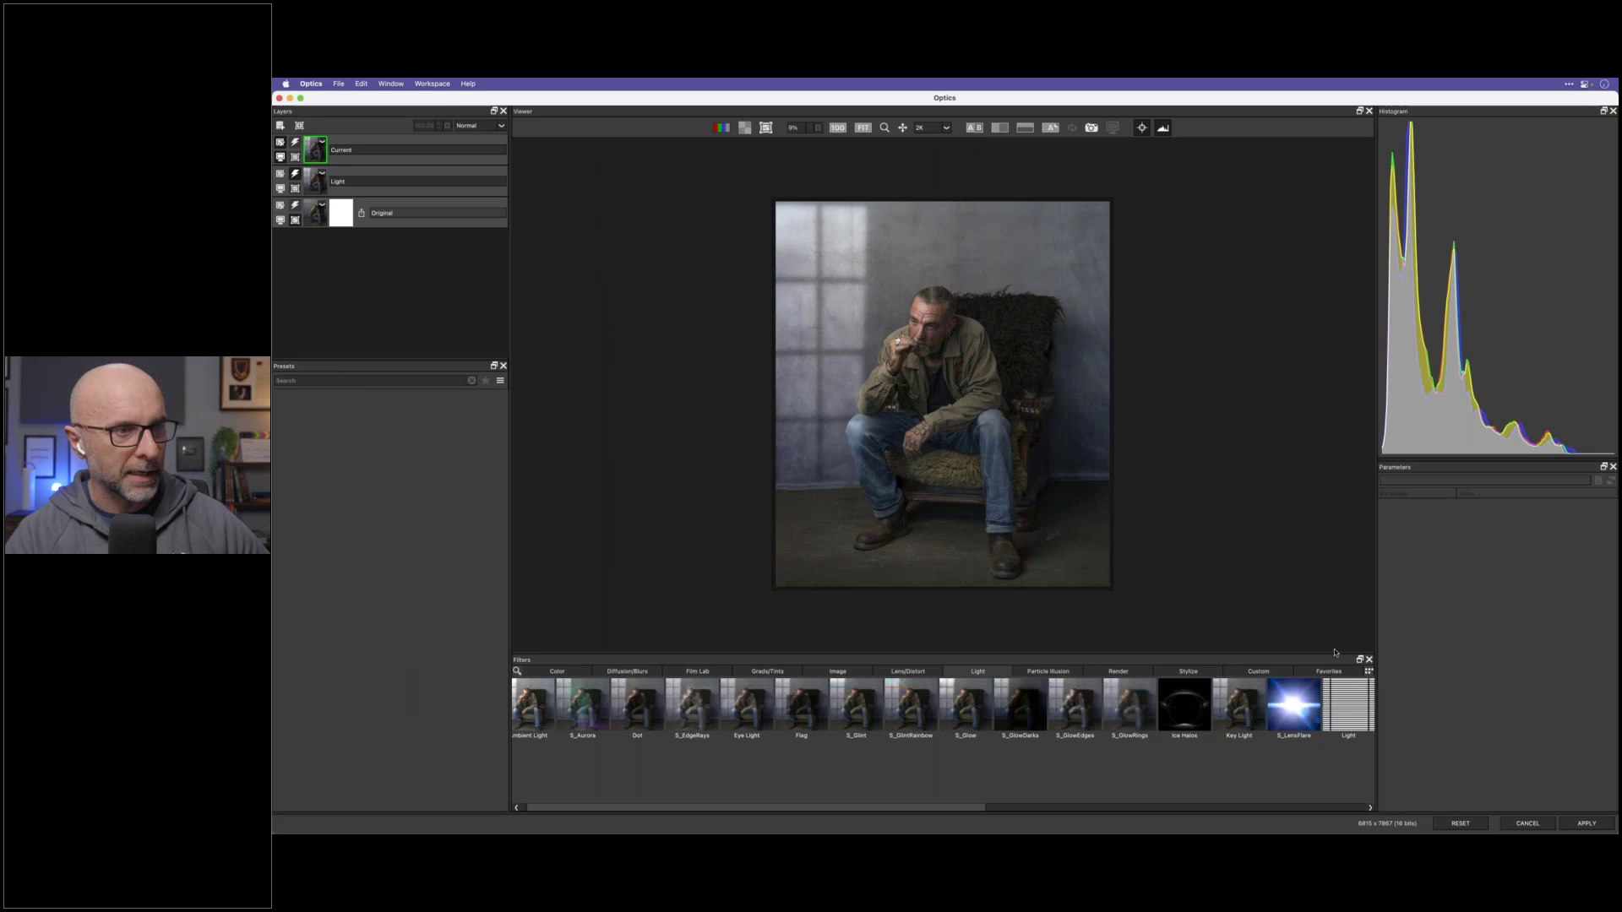
pyautogui.click(1348, 703)
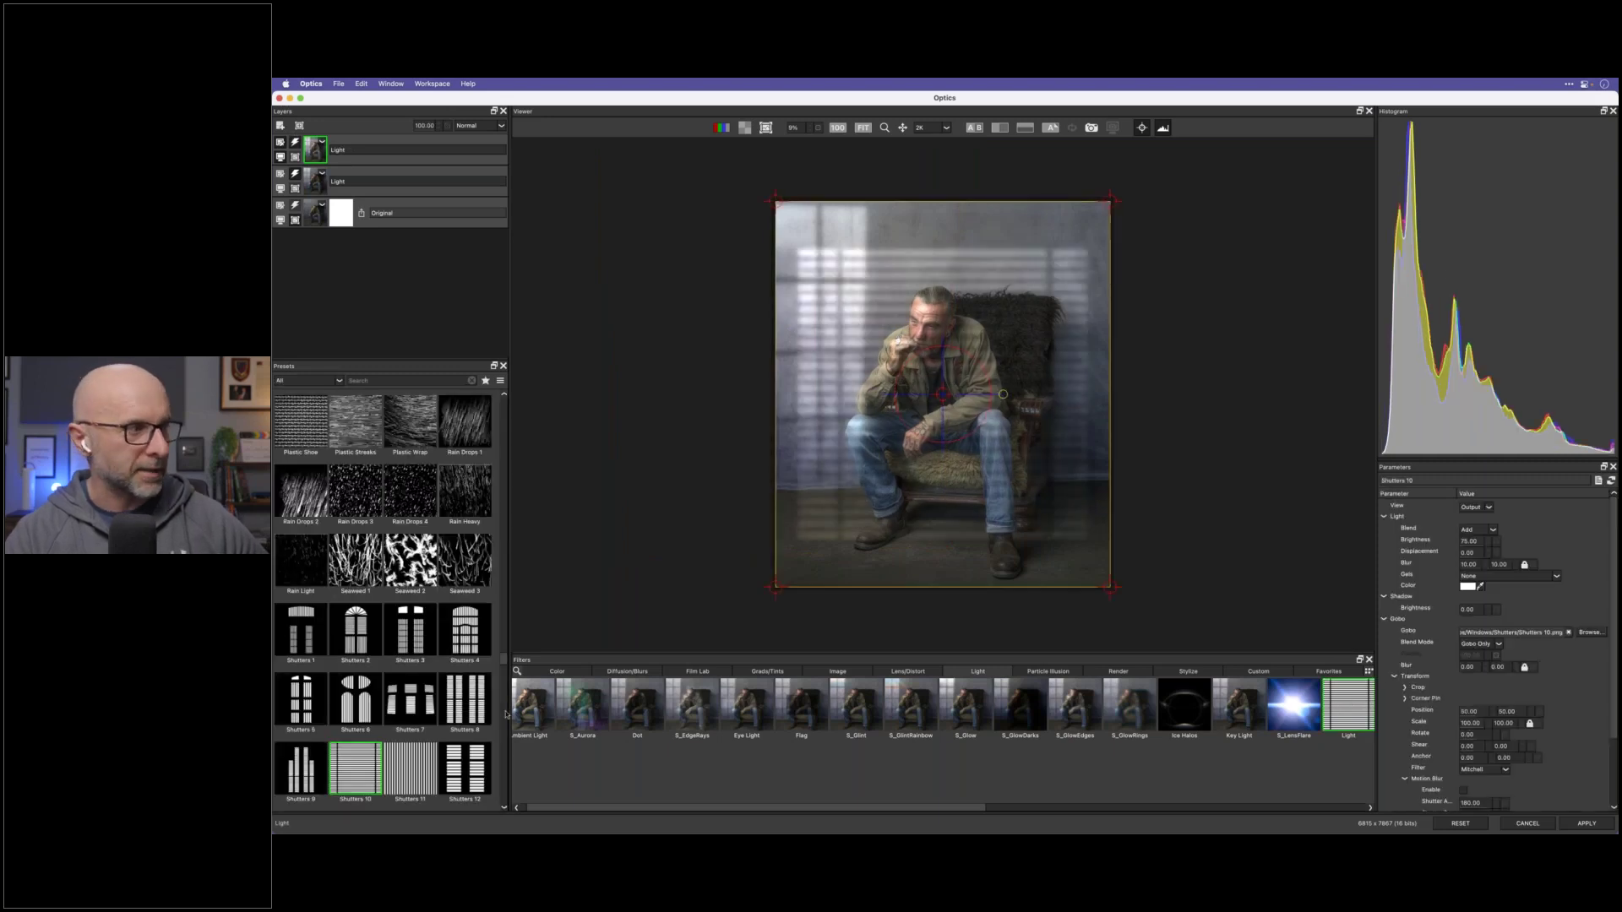
pyautogui.scroll(-10, 452, 705)
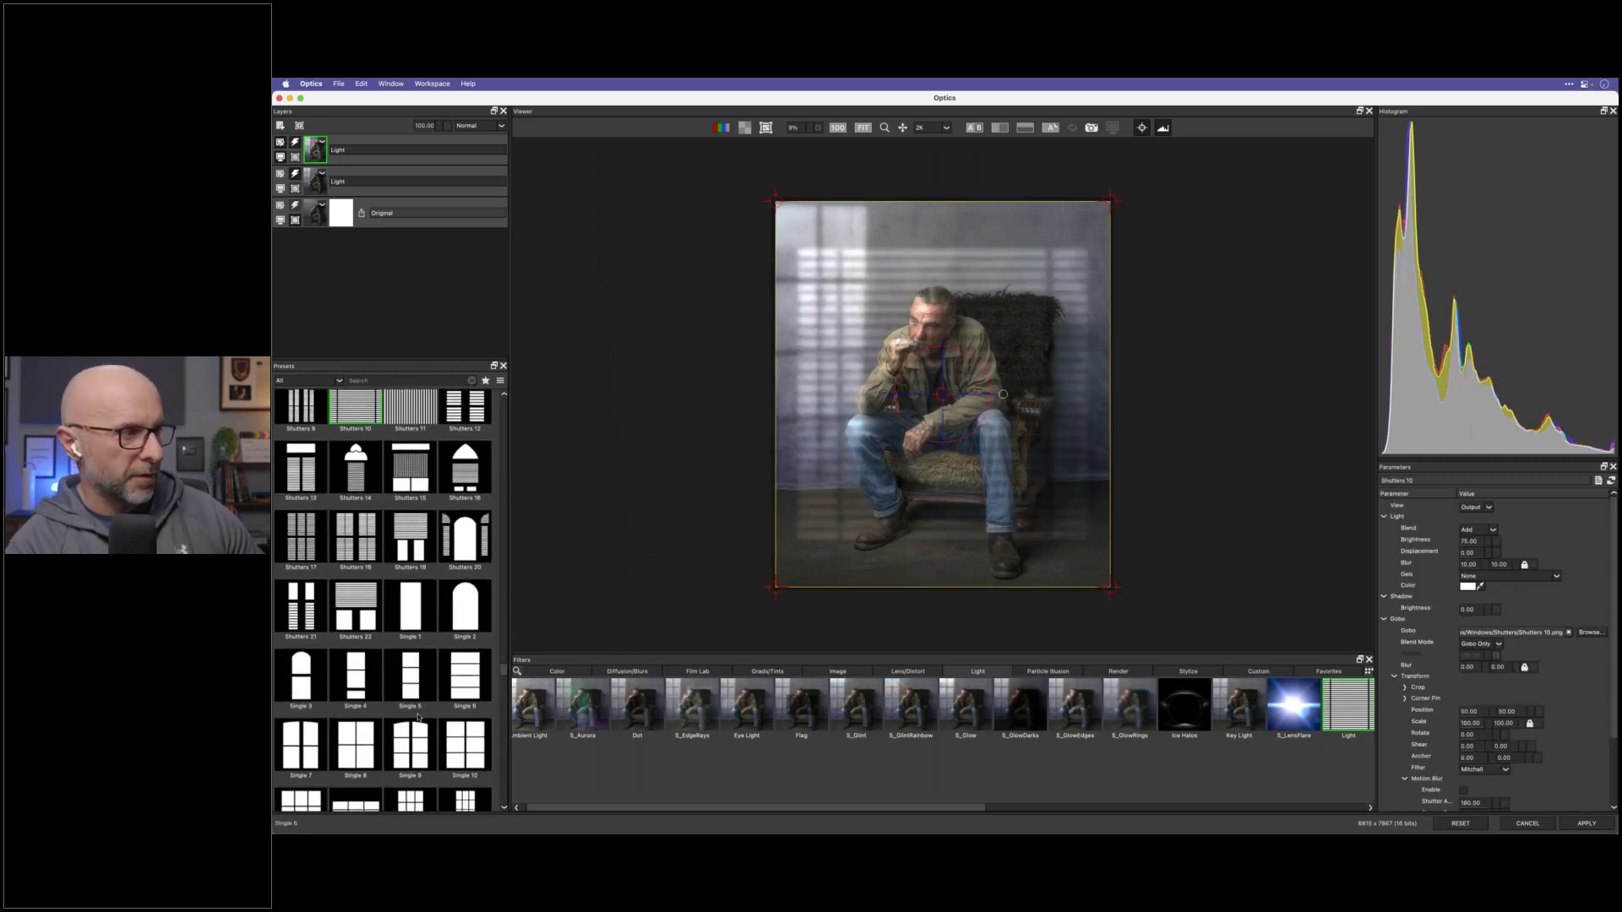
pyautogui.scroll(-5, 361, 699)
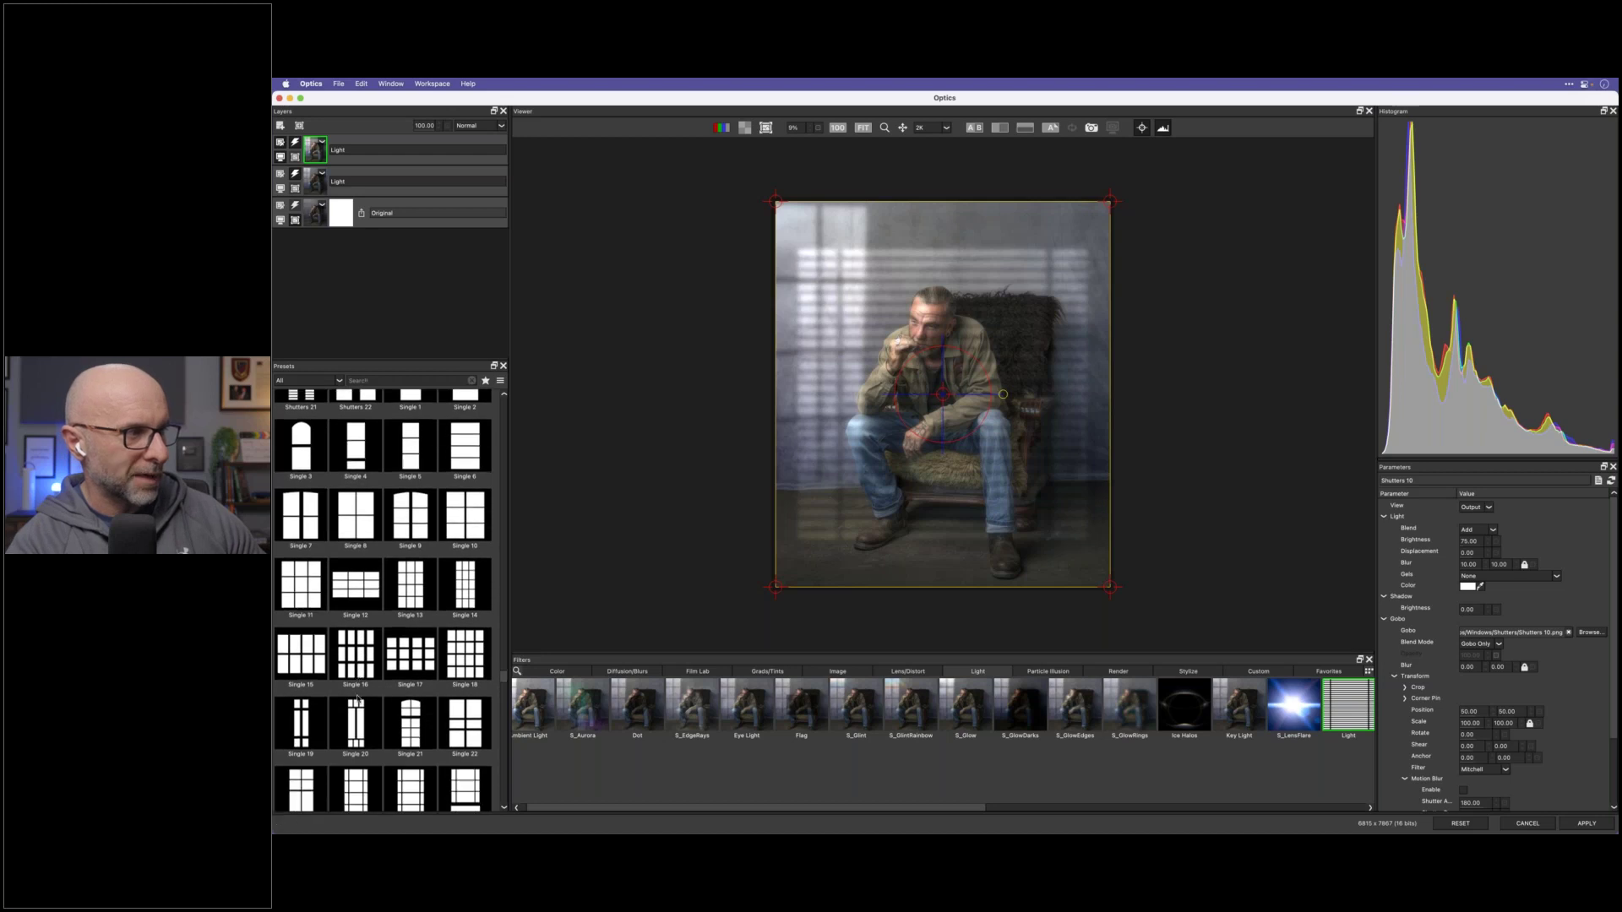
pyautogui.click(300, 524)
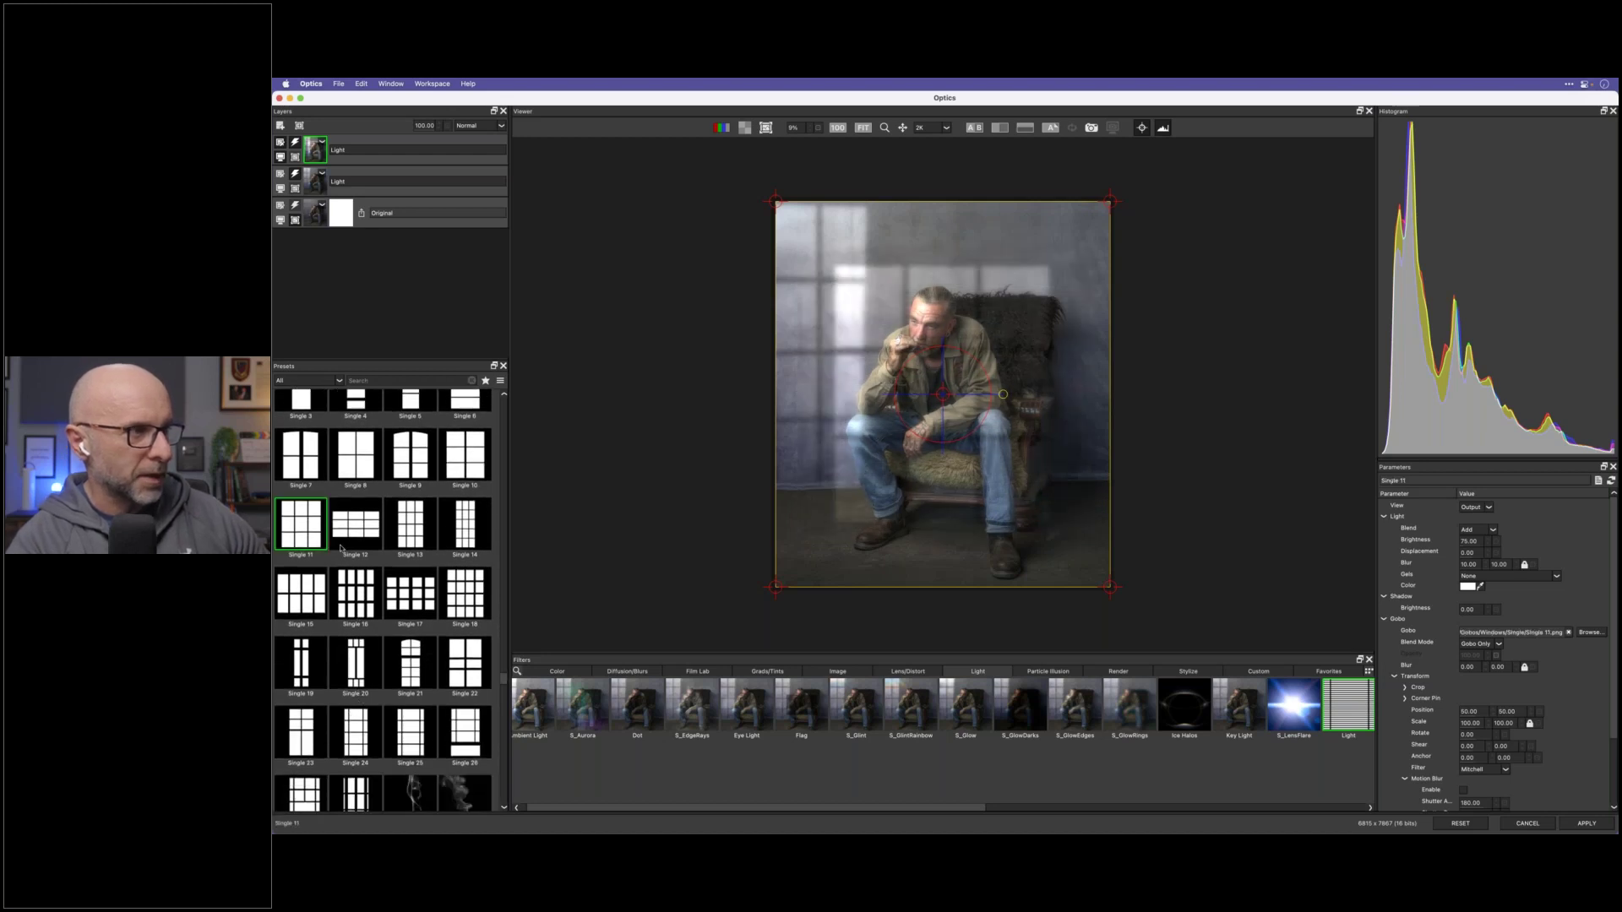
# Step: Move the second window pattern down toward the floor, pull its lower-left corner outward and lower both upper corners
pyautogui.moveTo(940, 395); pyautogui.dragTo(884, 456)
pyautogui.moveTo(716, 648); pyautogui.dragTo(557, 629)
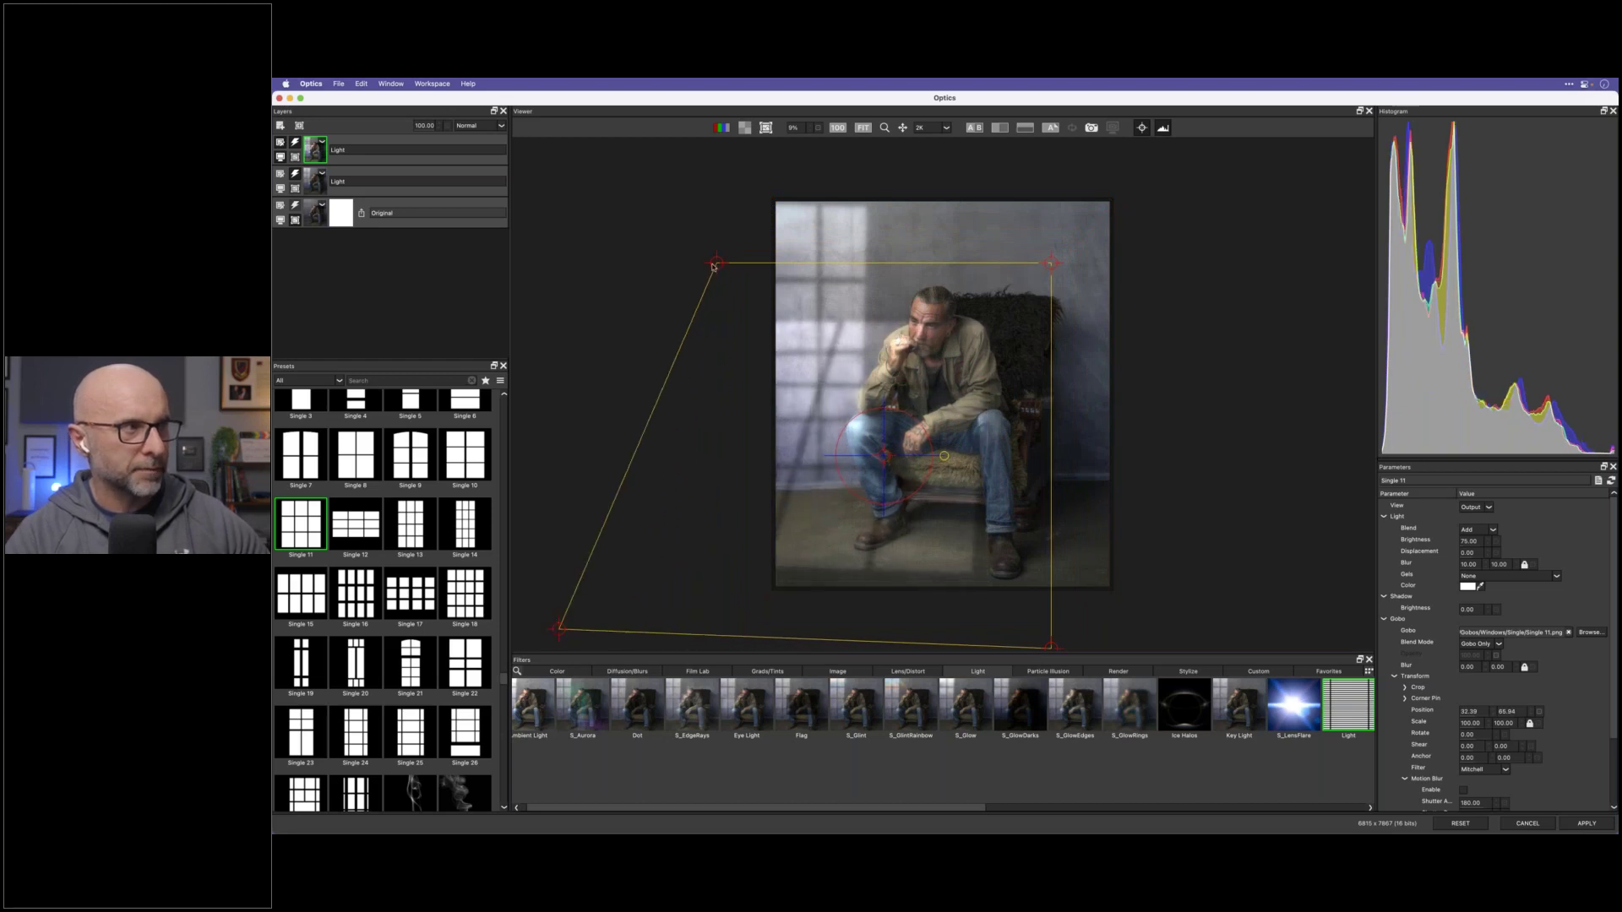
pyautogui.moveTo(716, 267); pyautogui.dragTo(738, 424)
pyautogui.moveTo(1051, 264); pyautogui.dragTo(992, 449)
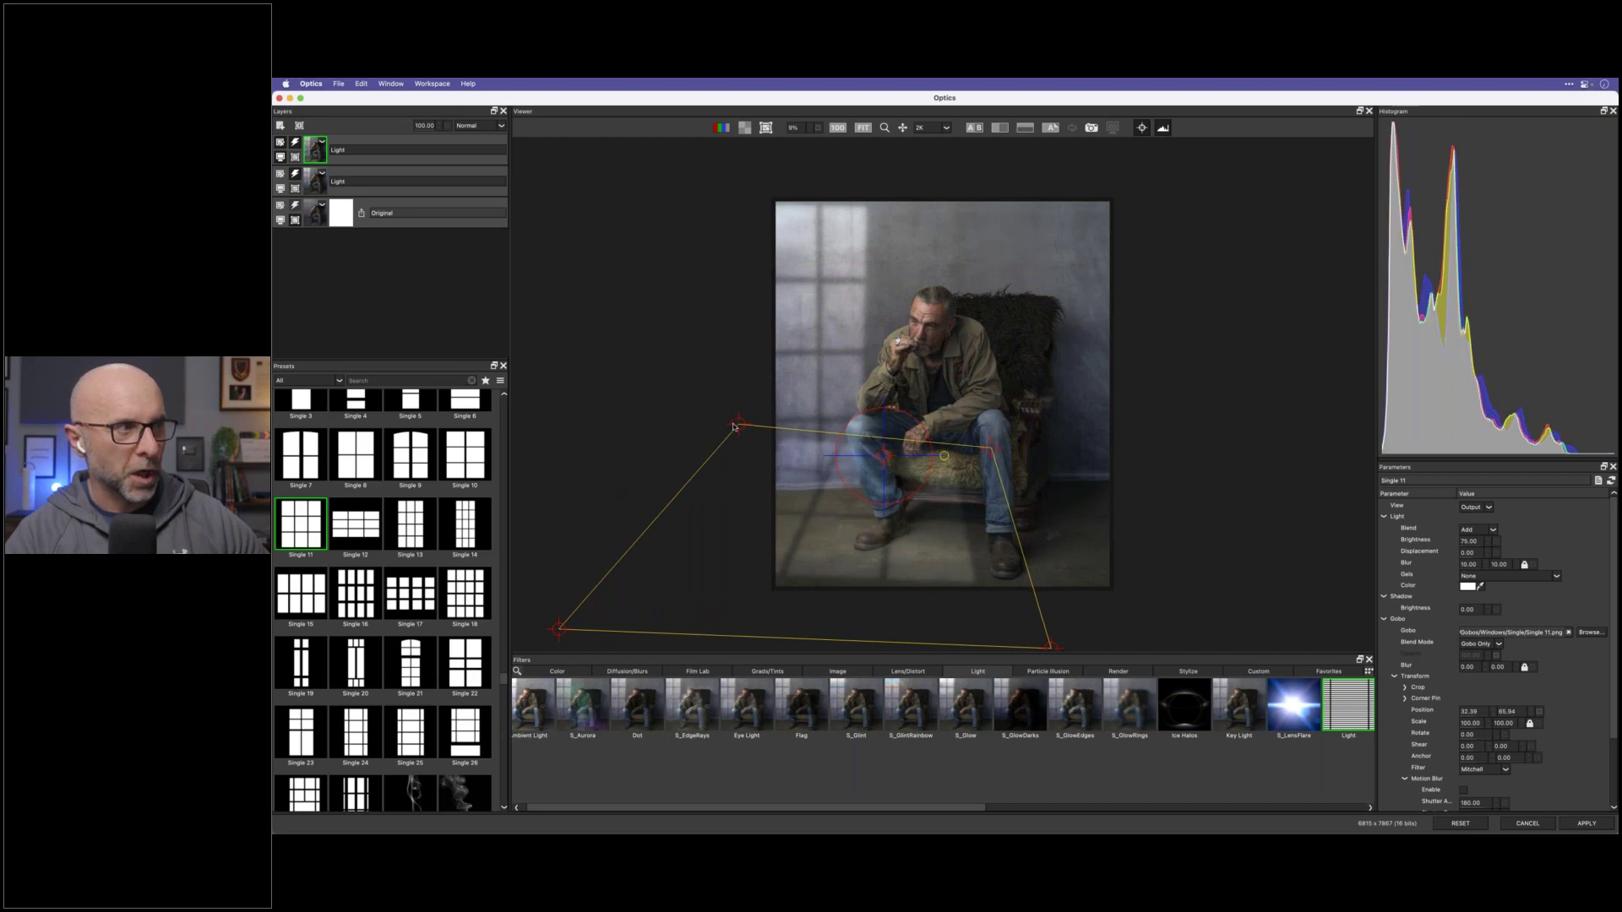
# Step: Skew the second window pattern into a flat slanted patch on the floor and shift it left beside the man
pyautogui.moveTo(737, 427); pyautogui.dragTo(723, 483)
pyautogui.moveTo(986, 454); pyautogui.dragTo(964, 484)
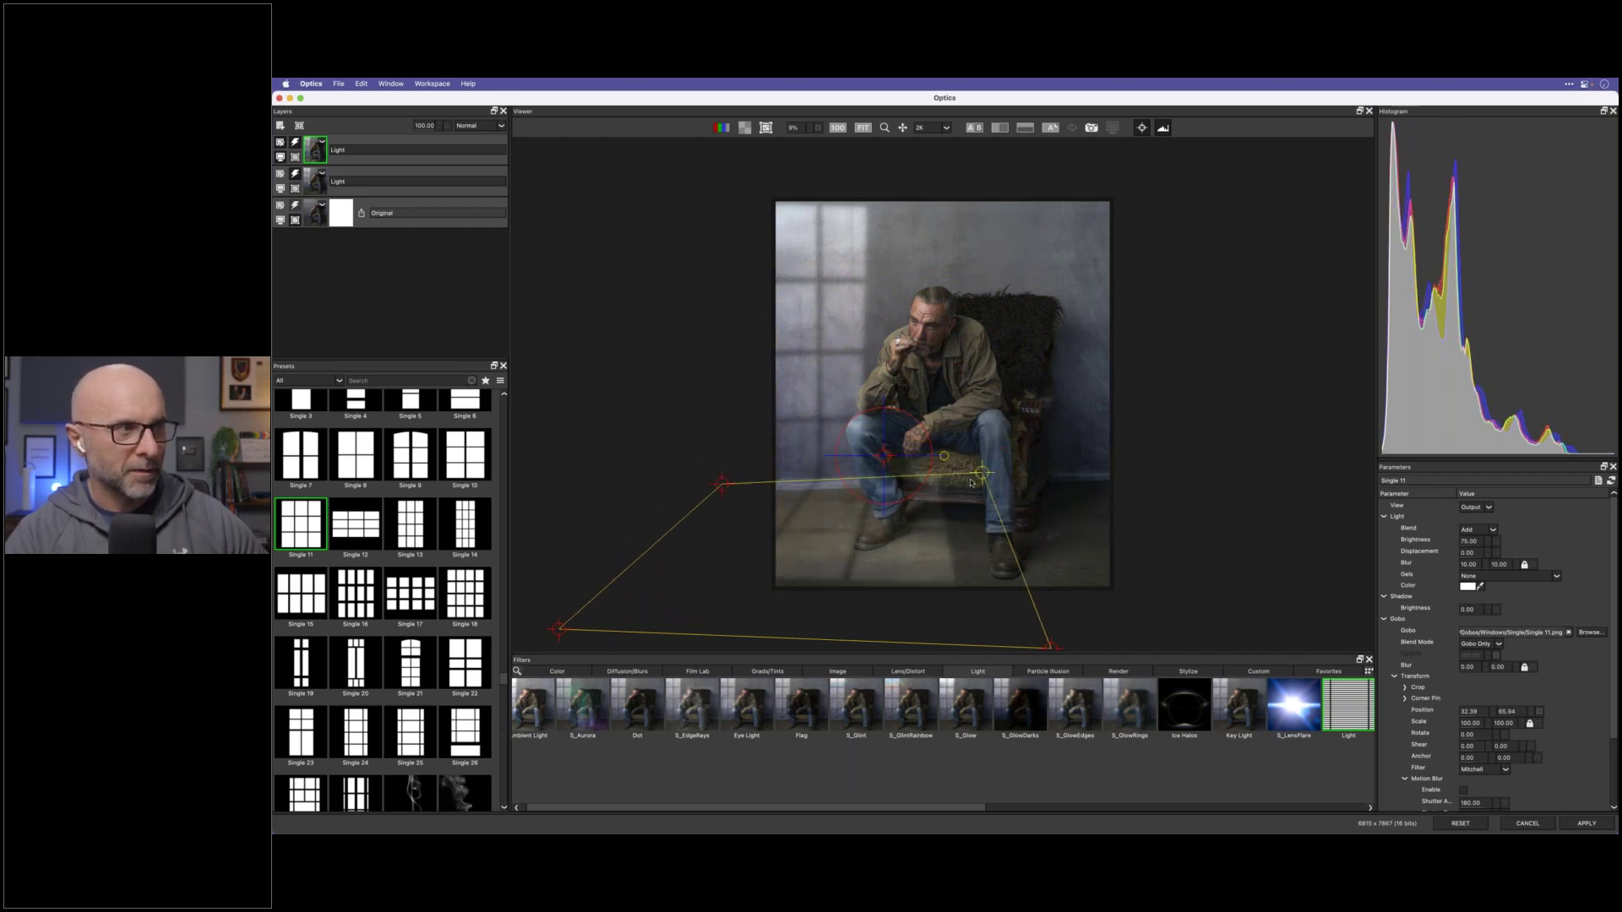
pyautogui.moveTo(1040, 649); pyautogui.dragTo(785, 649)
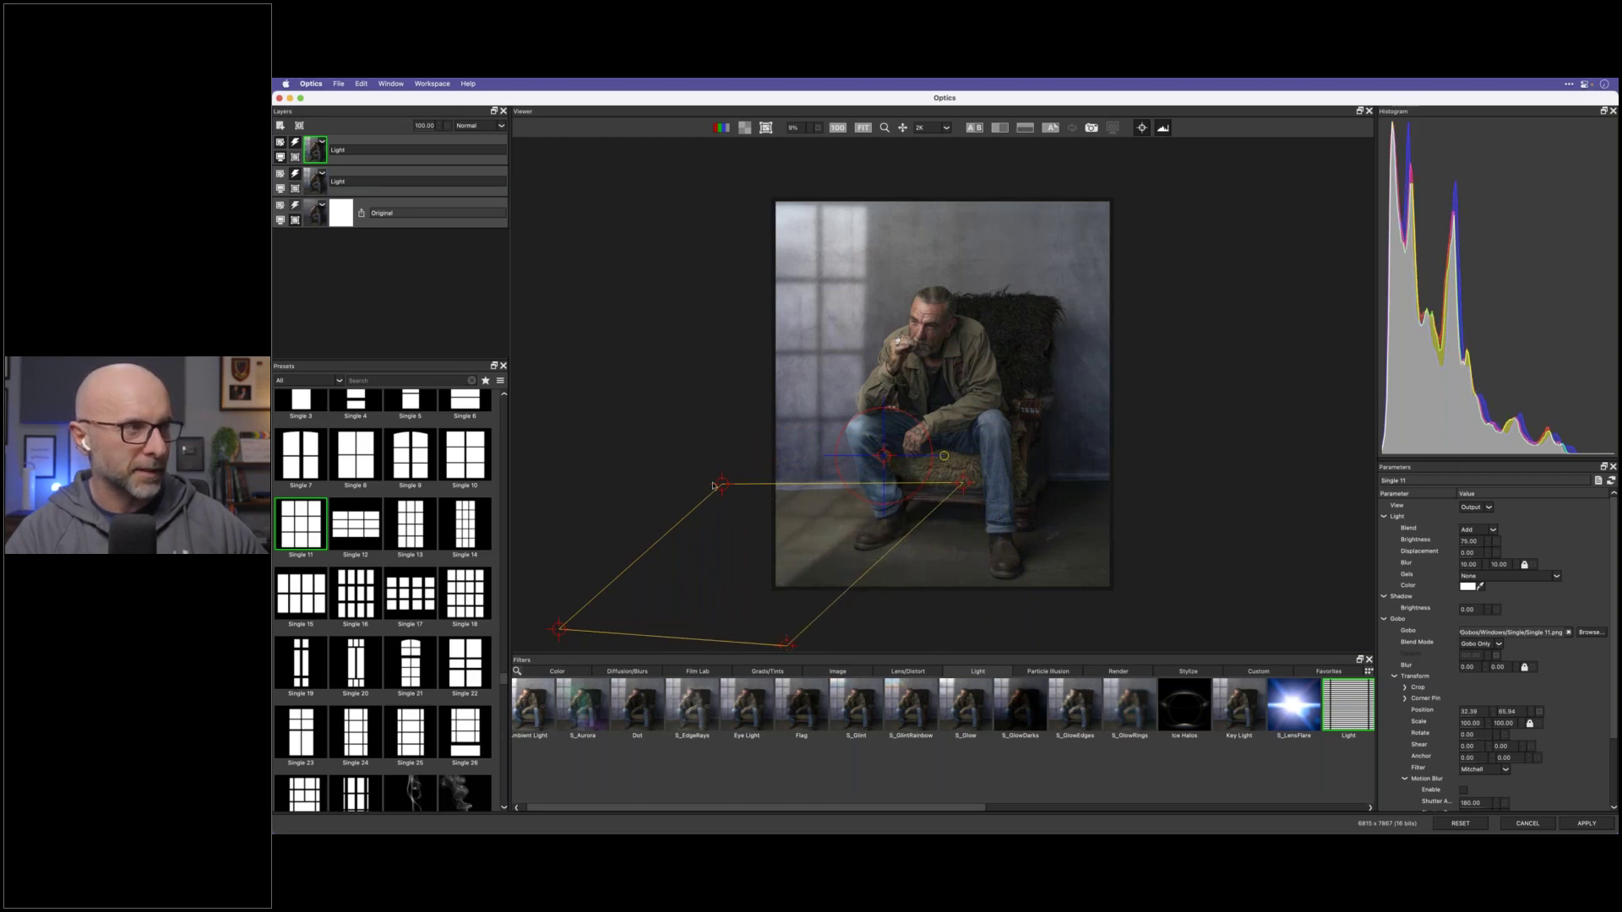
pyautogui.moveTo(721, 486); pyautogui.dragTo(698, 498)
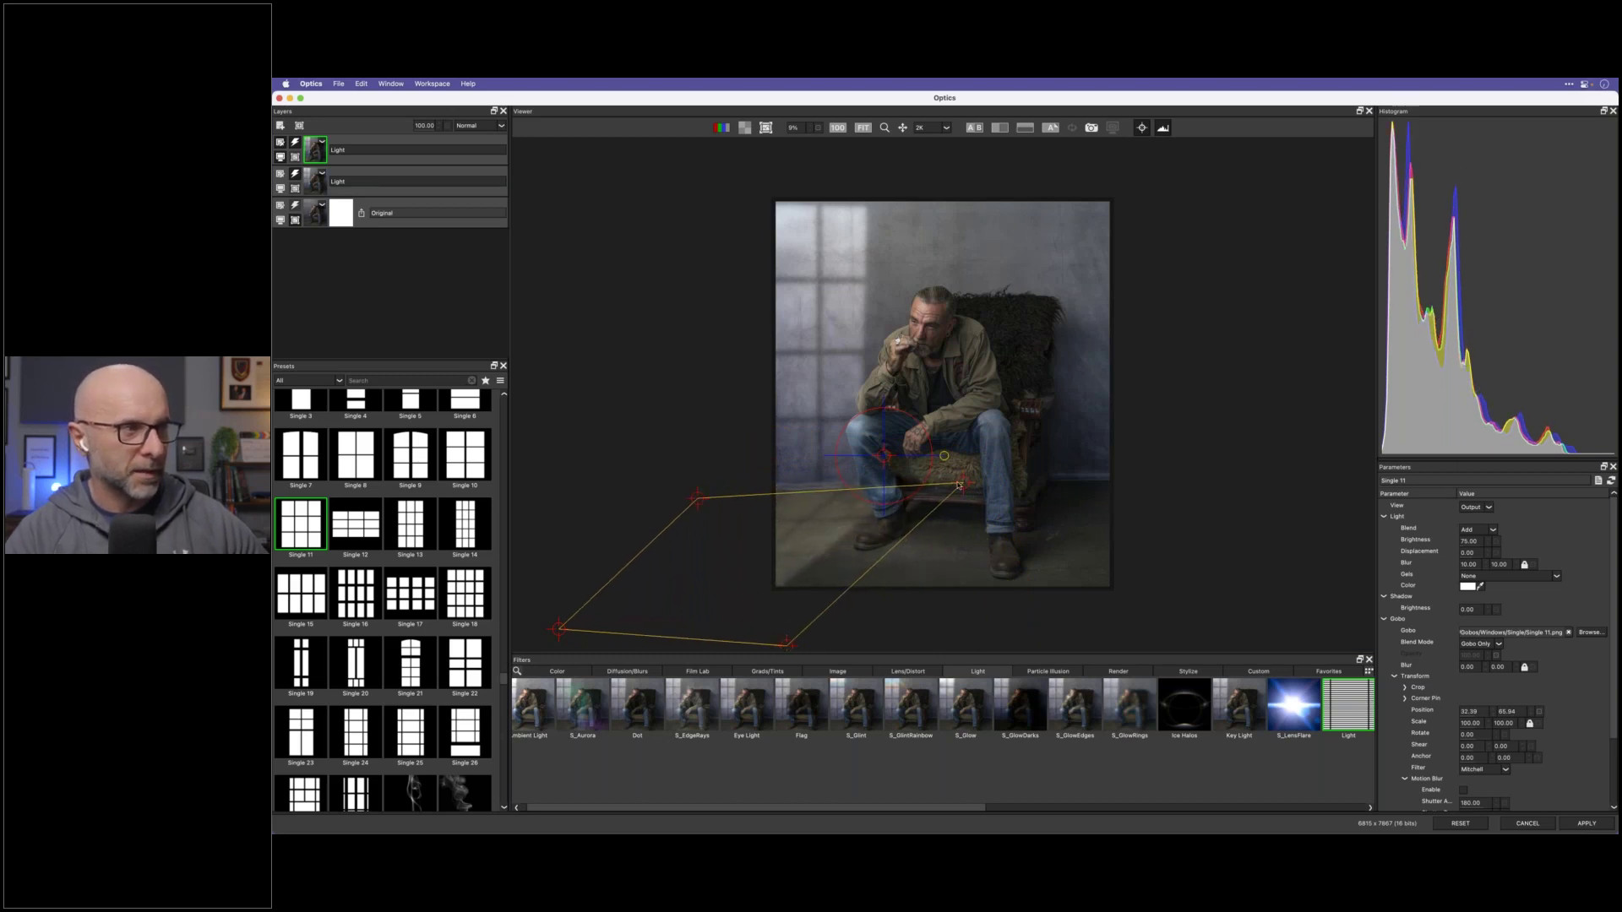
pyautogui.moveTo(965, 483); pyautogui.dragTo(868, 452)
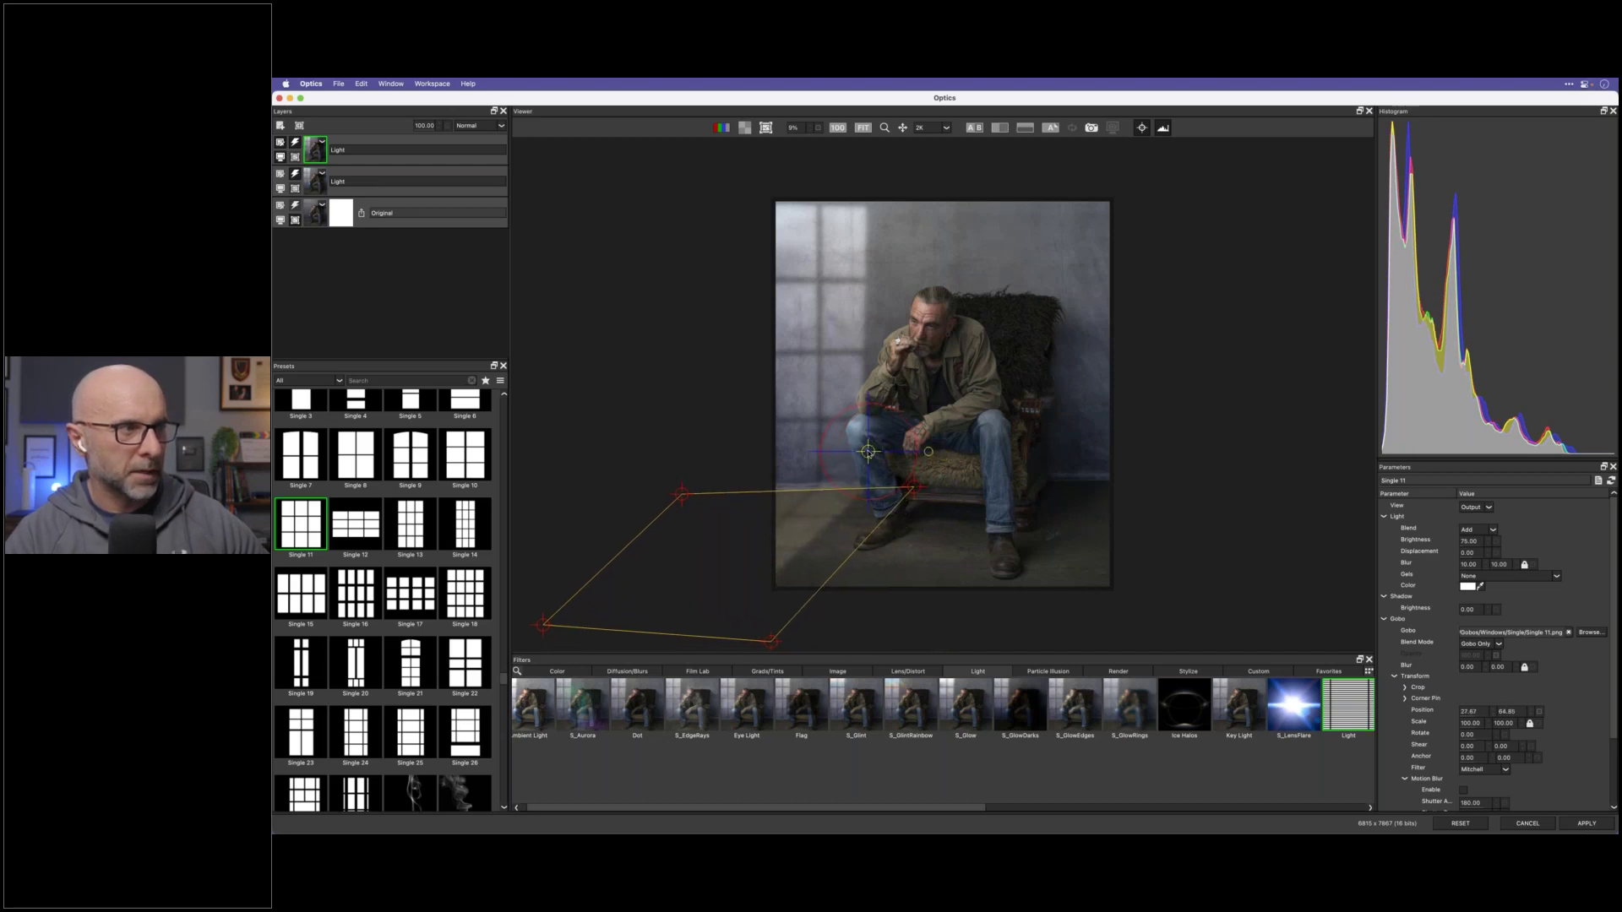
# Step: Apply the Optics light effects and lower the opacity of the Layer 0 copy layer to soften the window light
pyautogui.click(1588, 824)
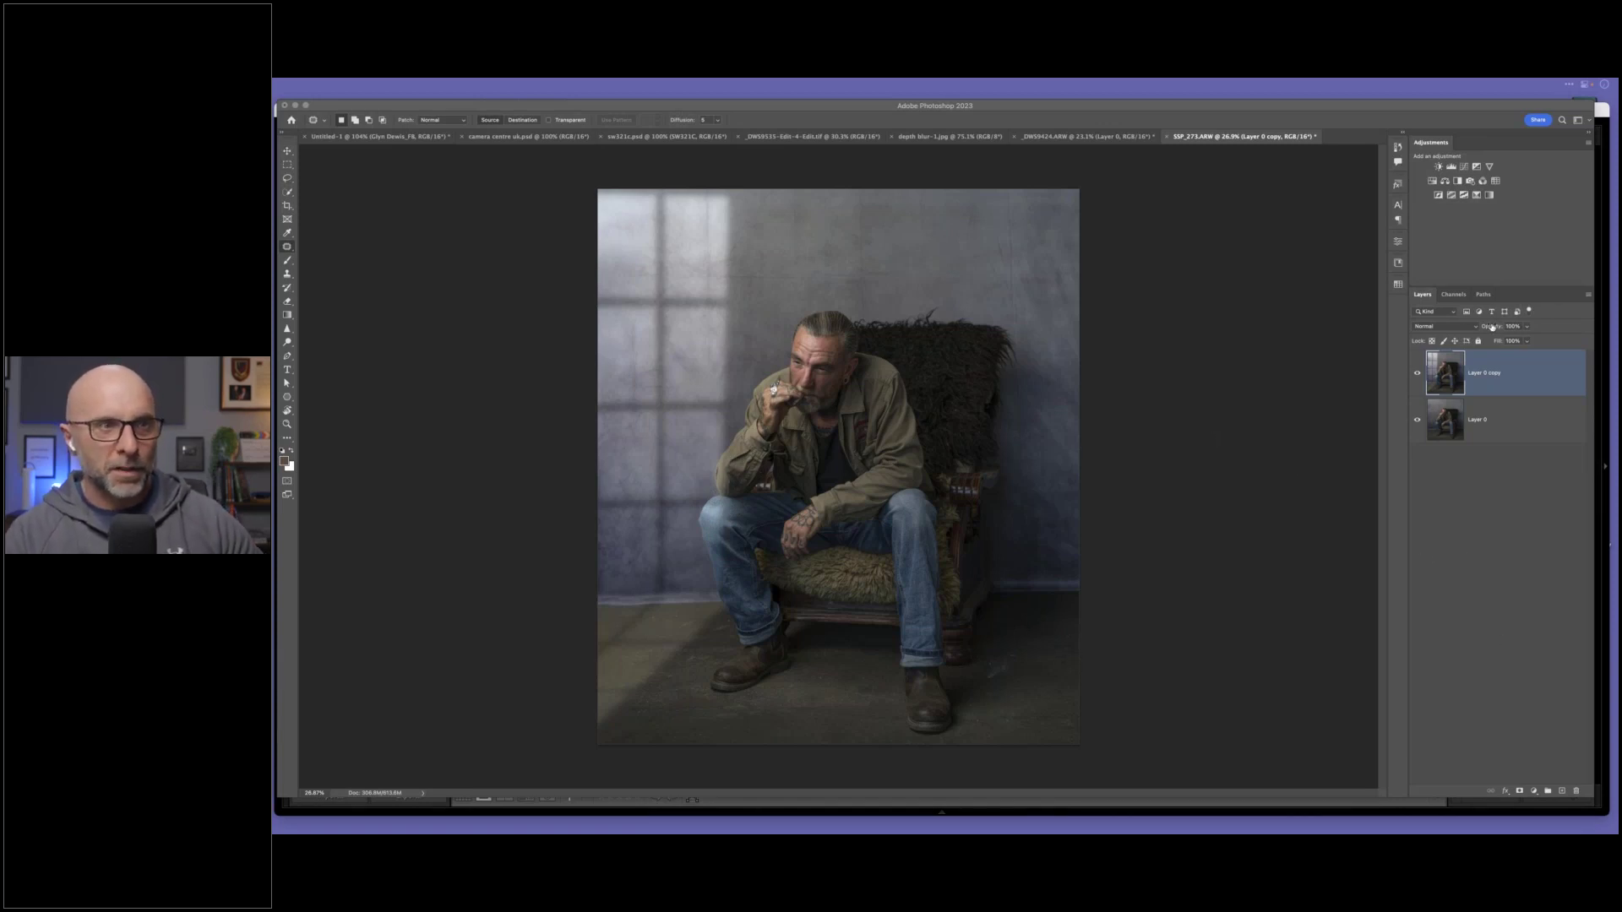
pyautogui.moveTo(1492, 327); pyautogui.dragTo(1454, 323)
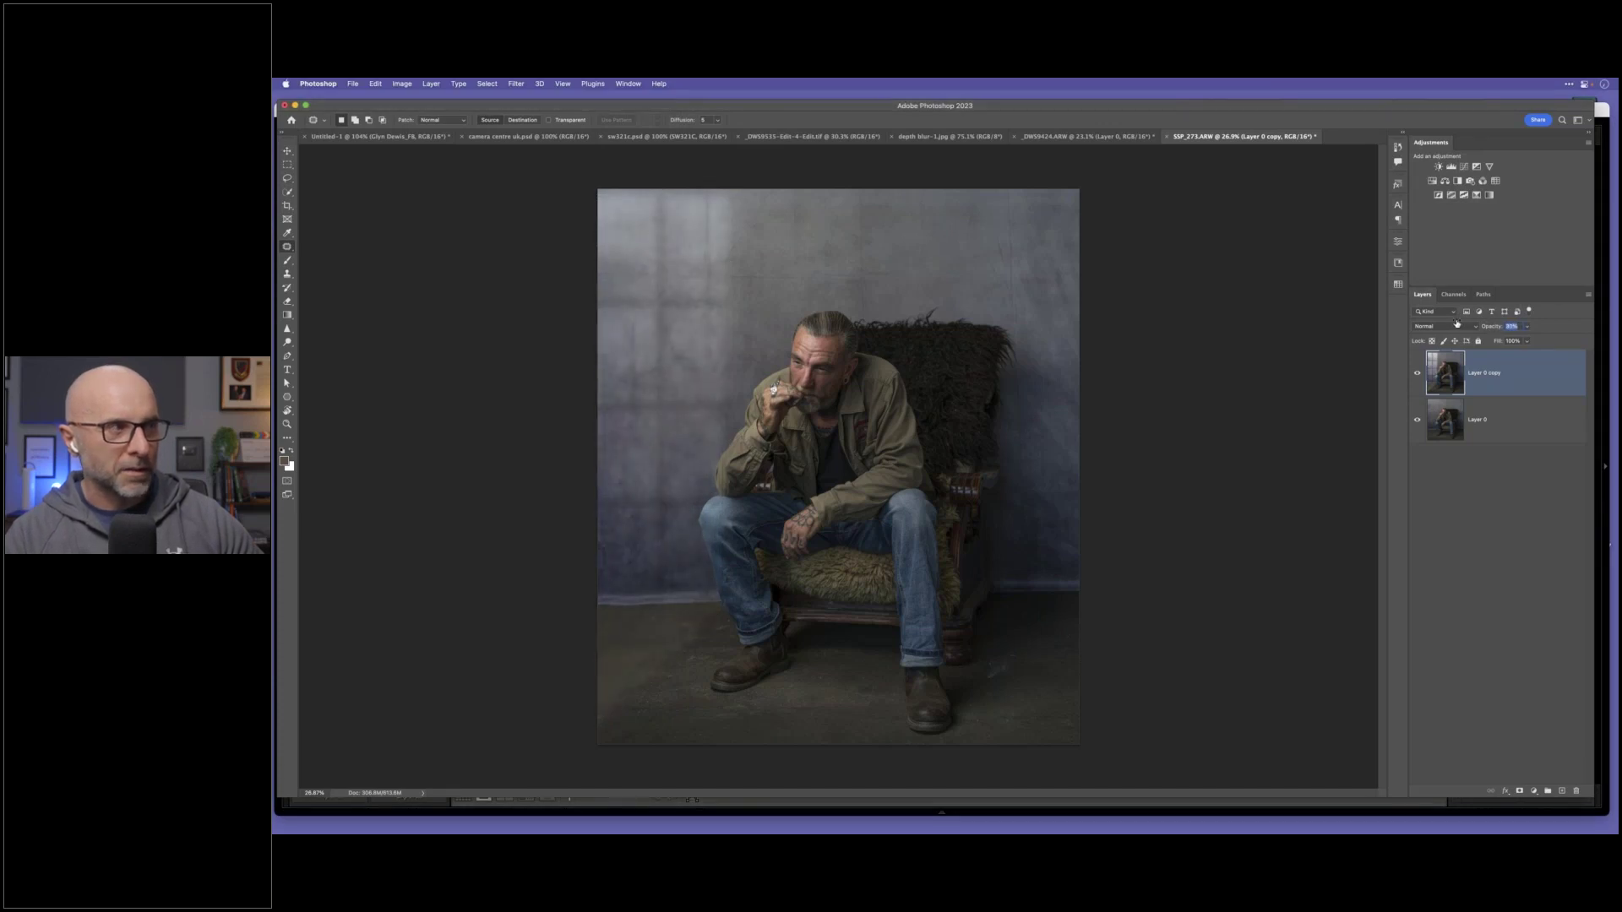
pyautogui.write('35')
pyautogui.press('Return')
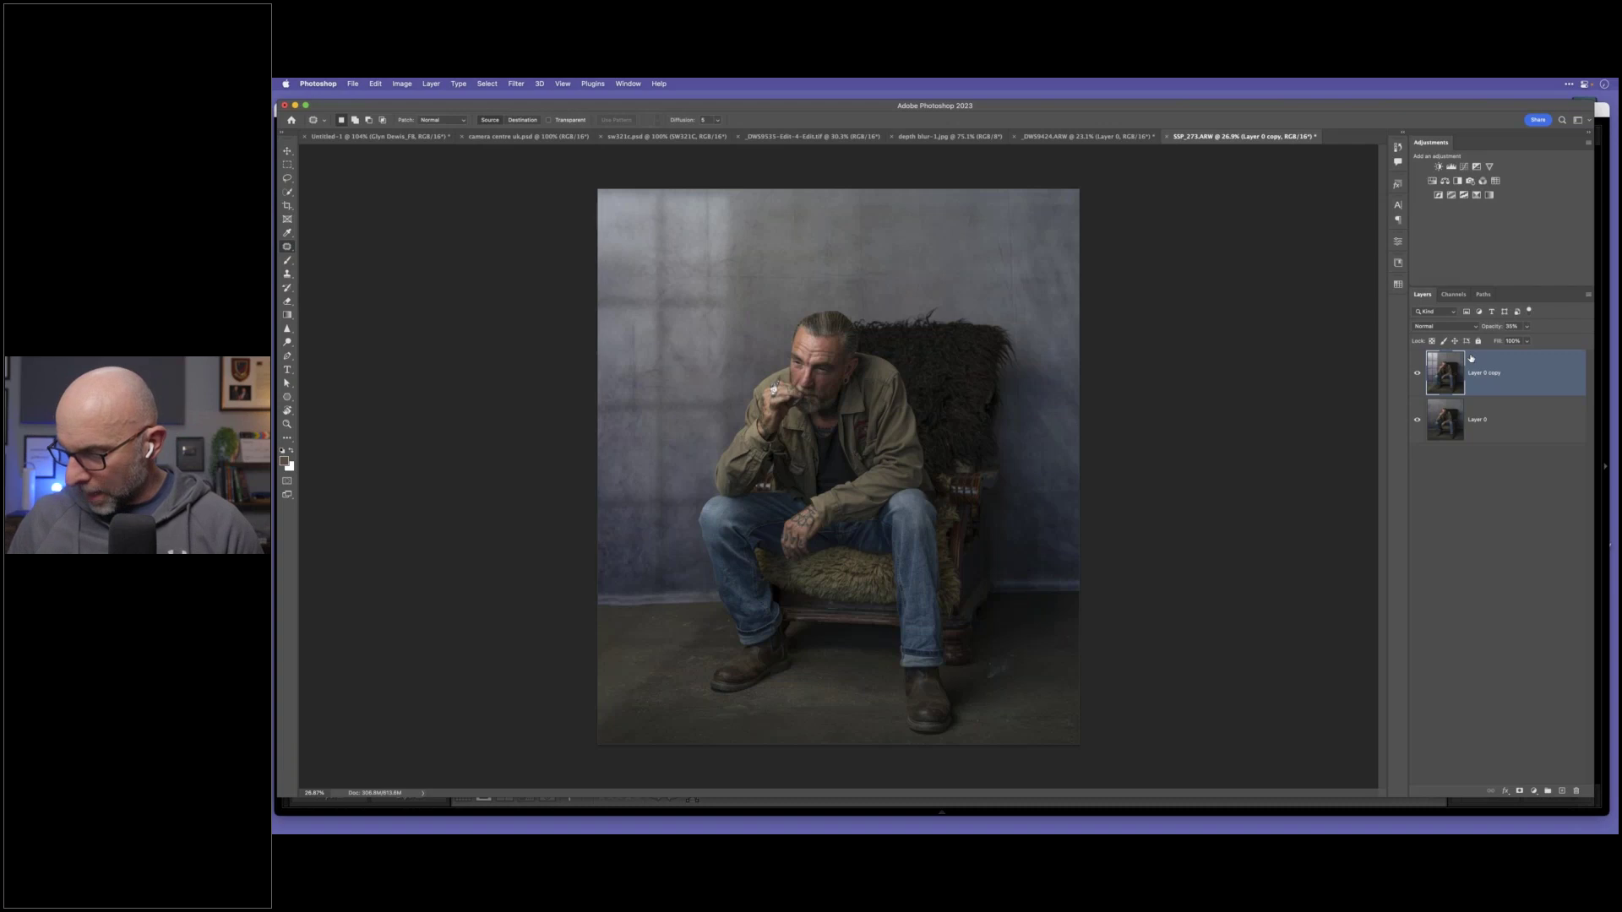
# Step: Close the seated man document without saving and dismiss the error dialog
pyautogui.press('super+w')
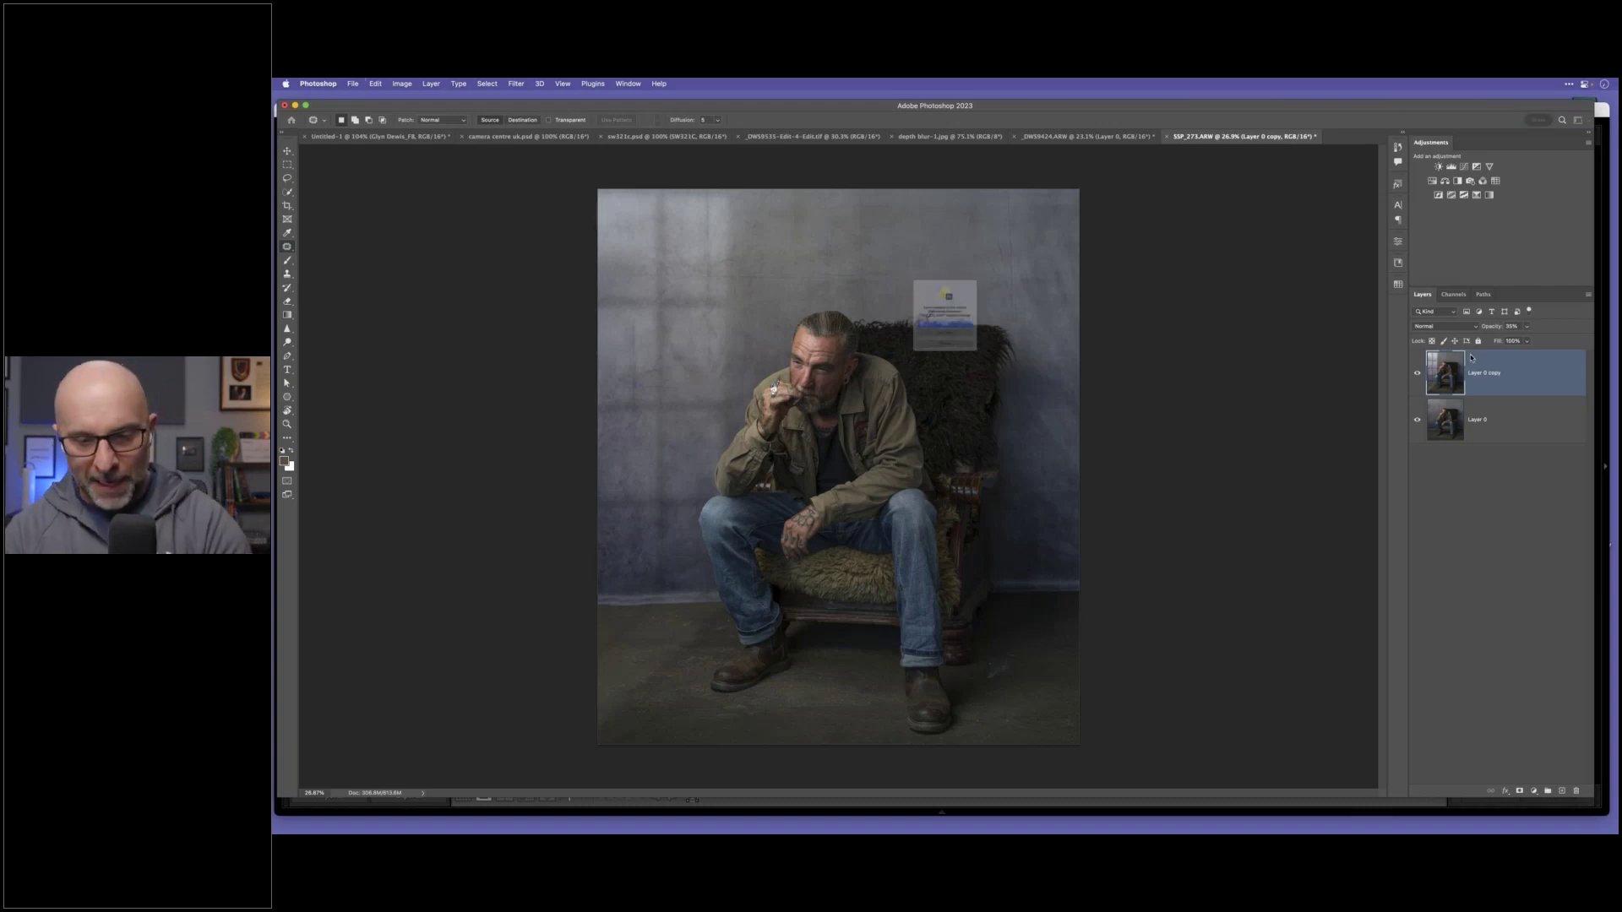
pyautogui.press('d')
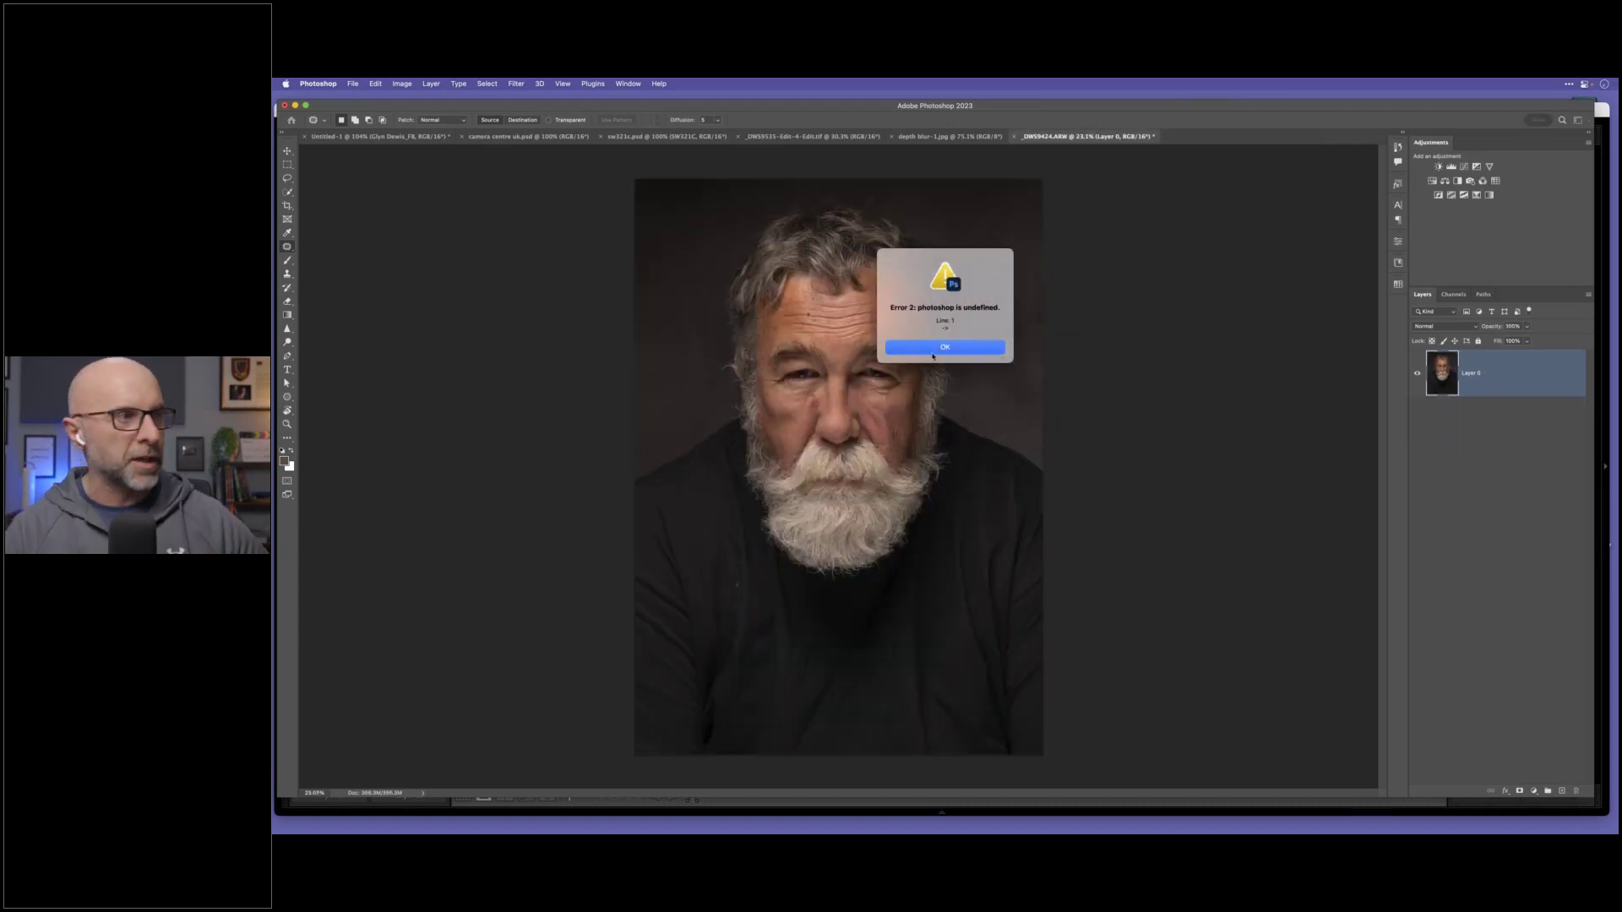
pyautogui.click(940, 349)
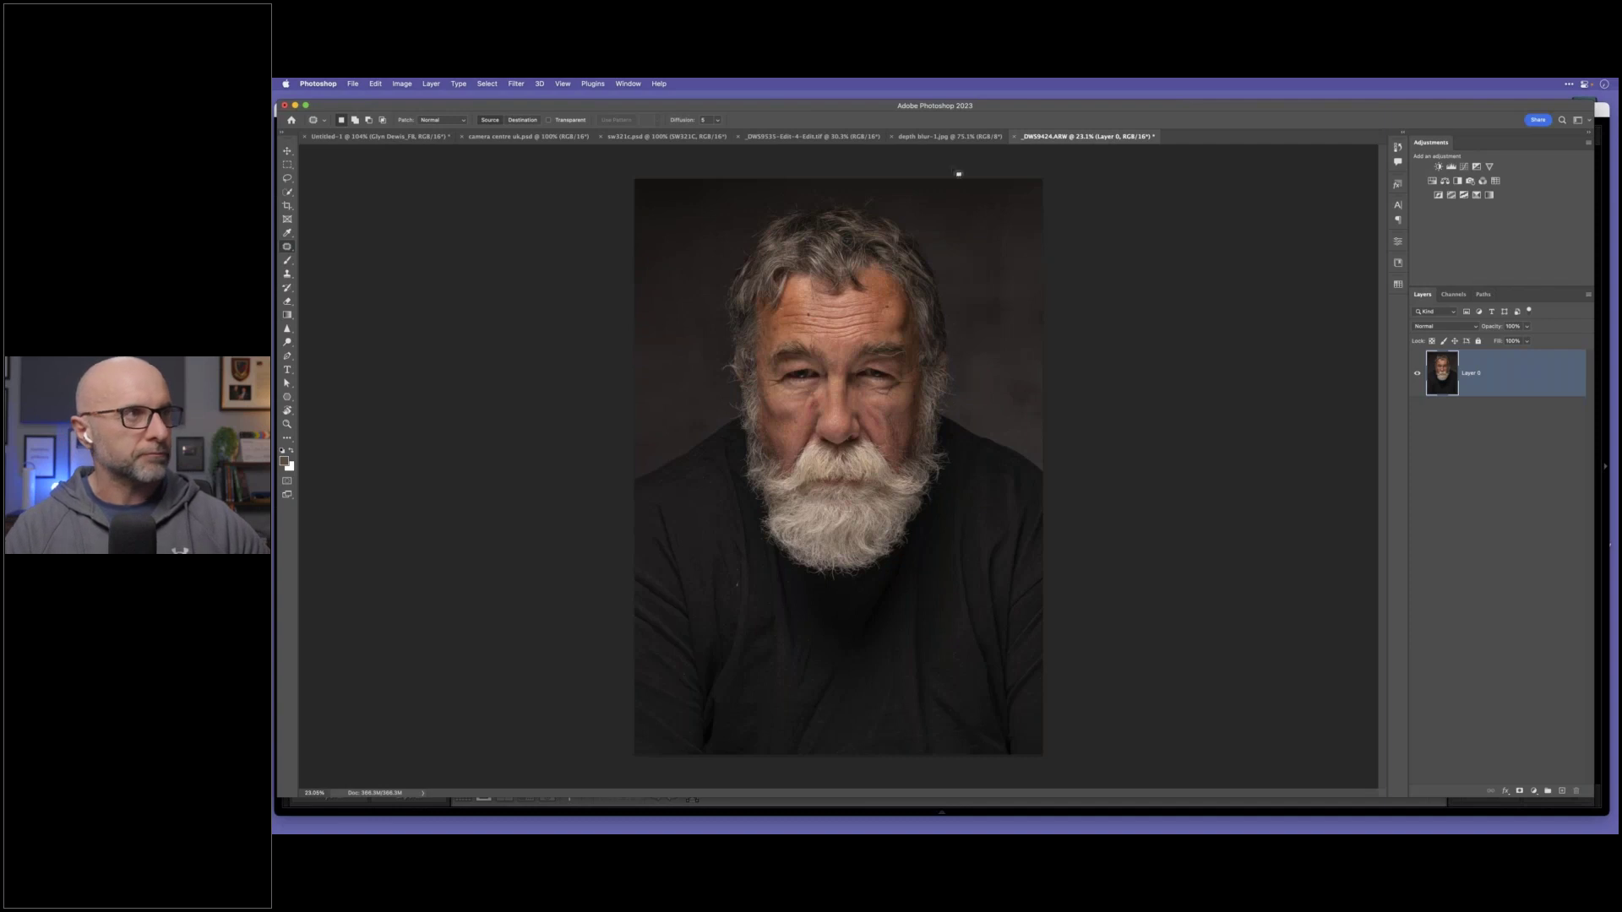
# Step: Switch to Lightroom Classic, open the photo of the man at the wooden gate in Develop and collapse the Color Grading section
pyautogui.press('super+Tab')
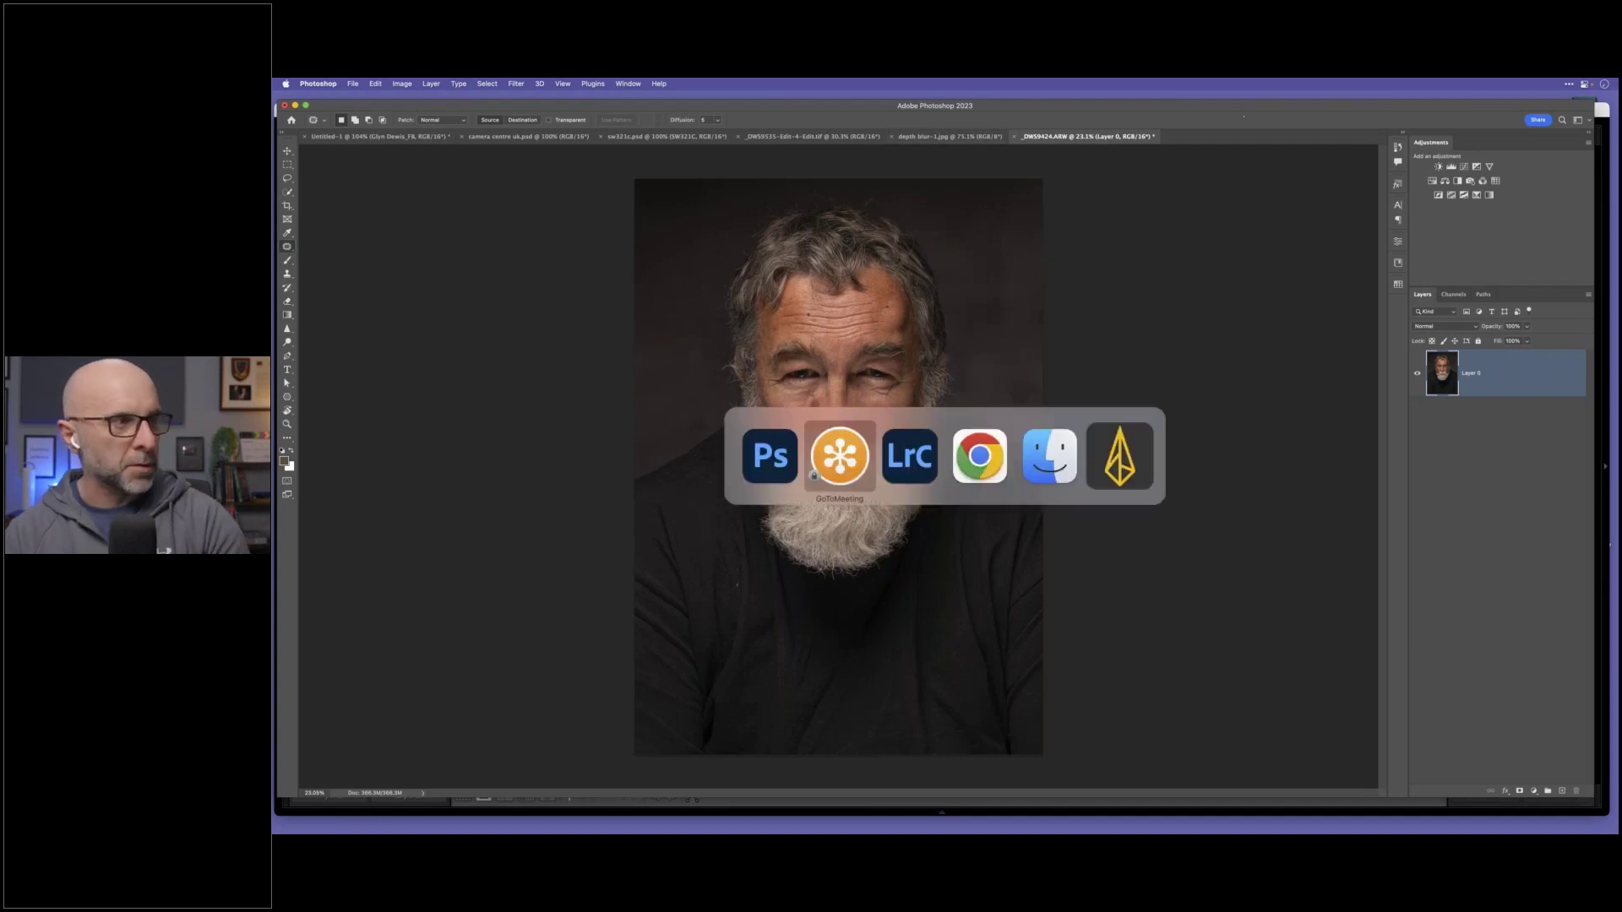
pyautogui.press('super+Tab')
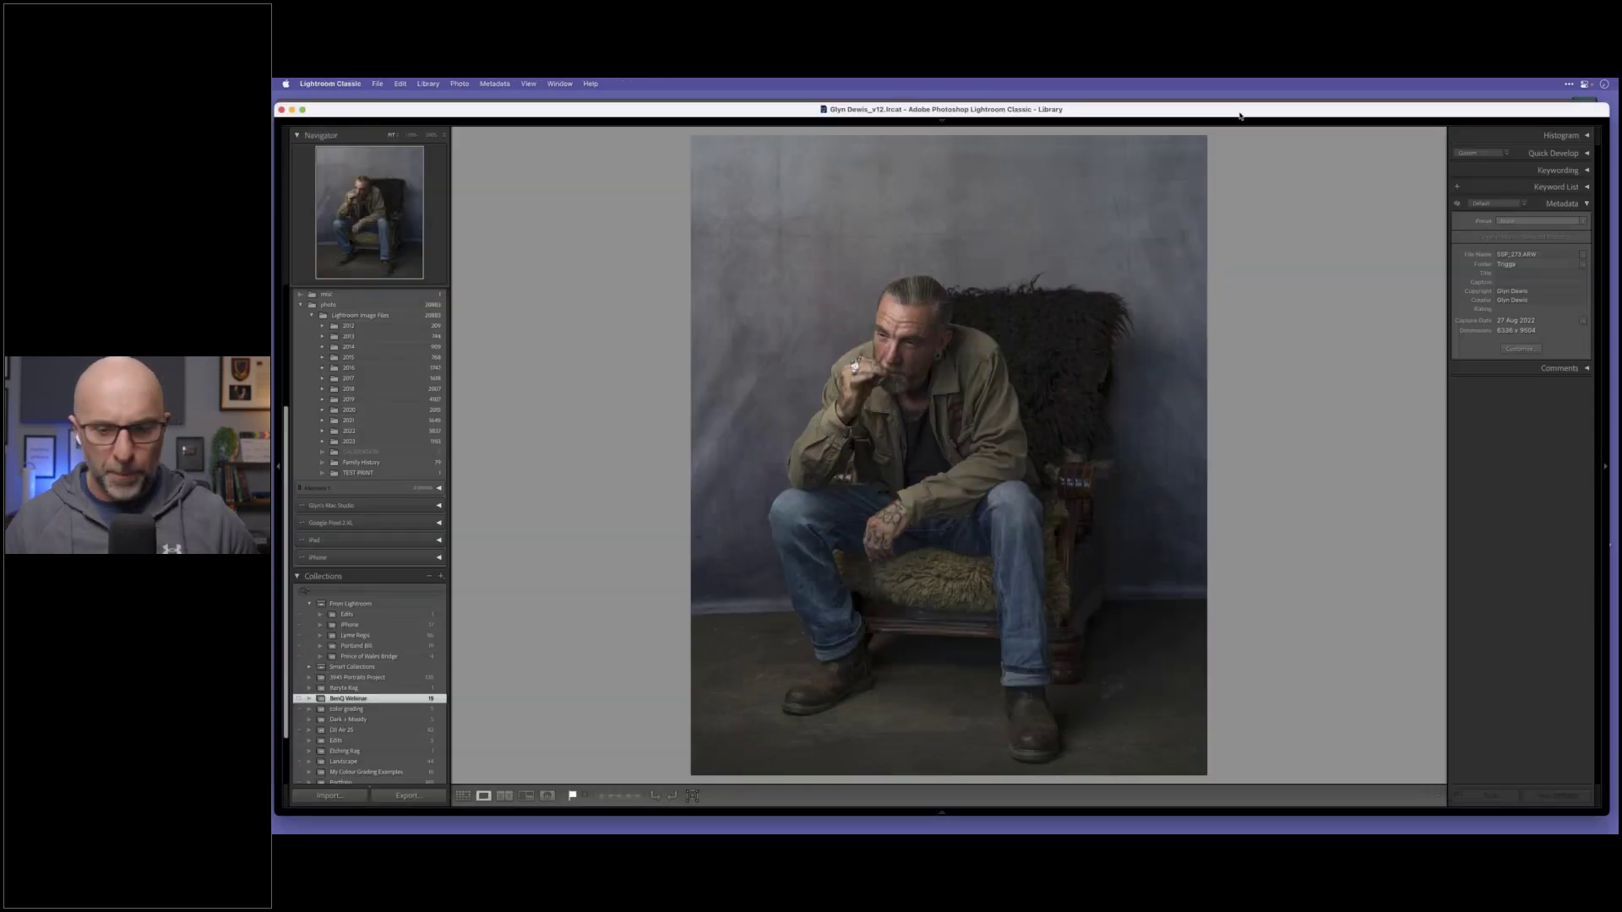
pyautogui.press('g')
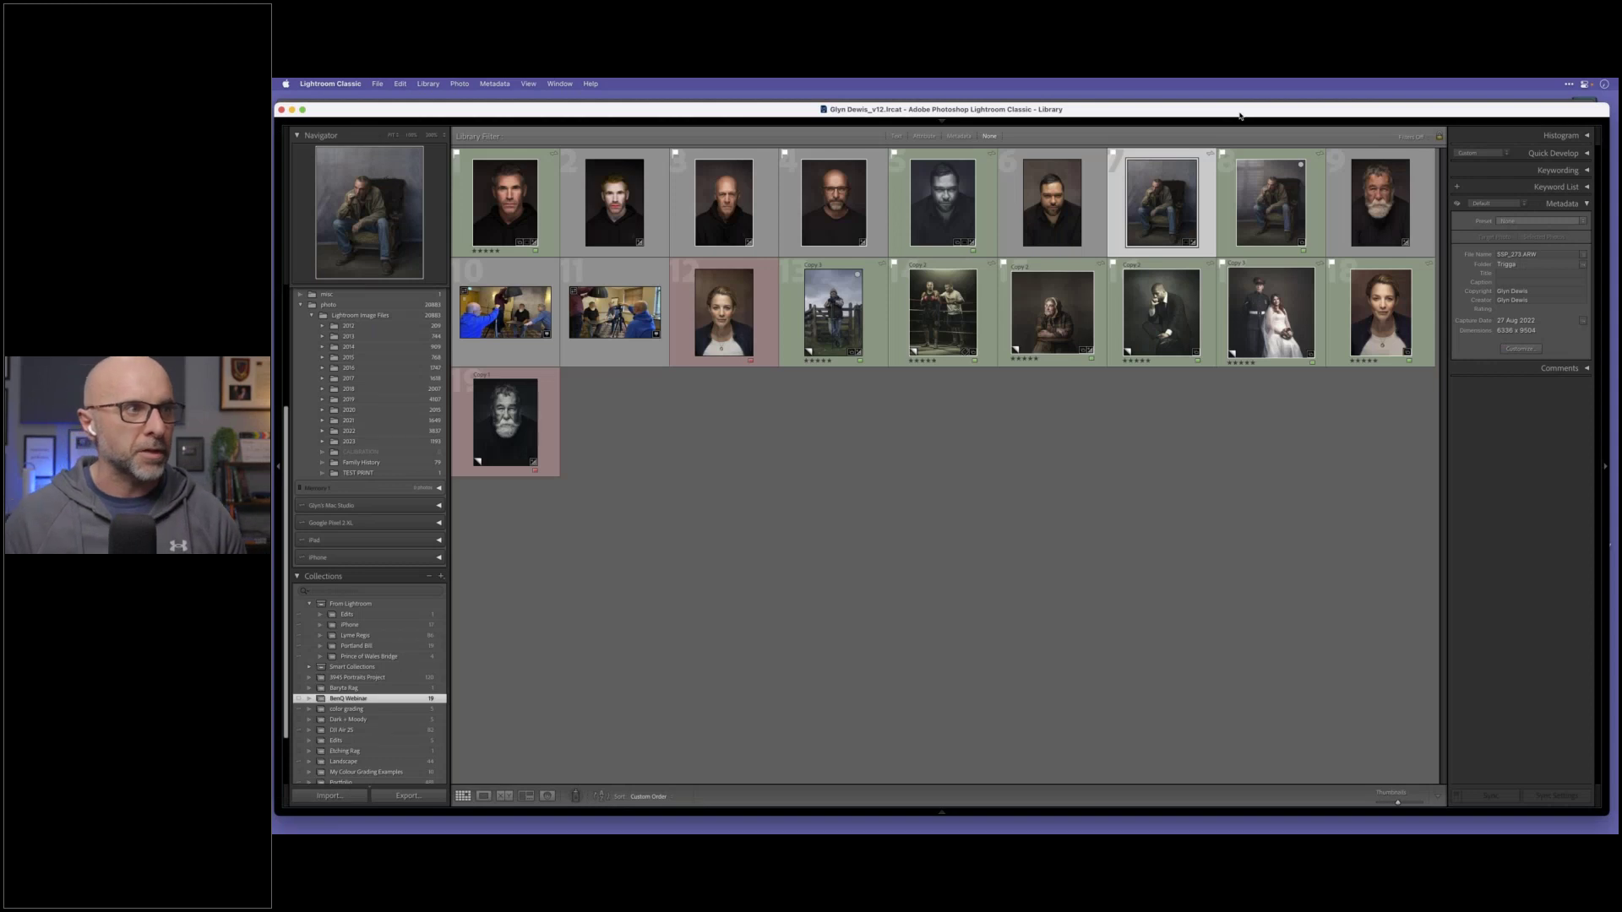
pyautogui.click(831, 311)
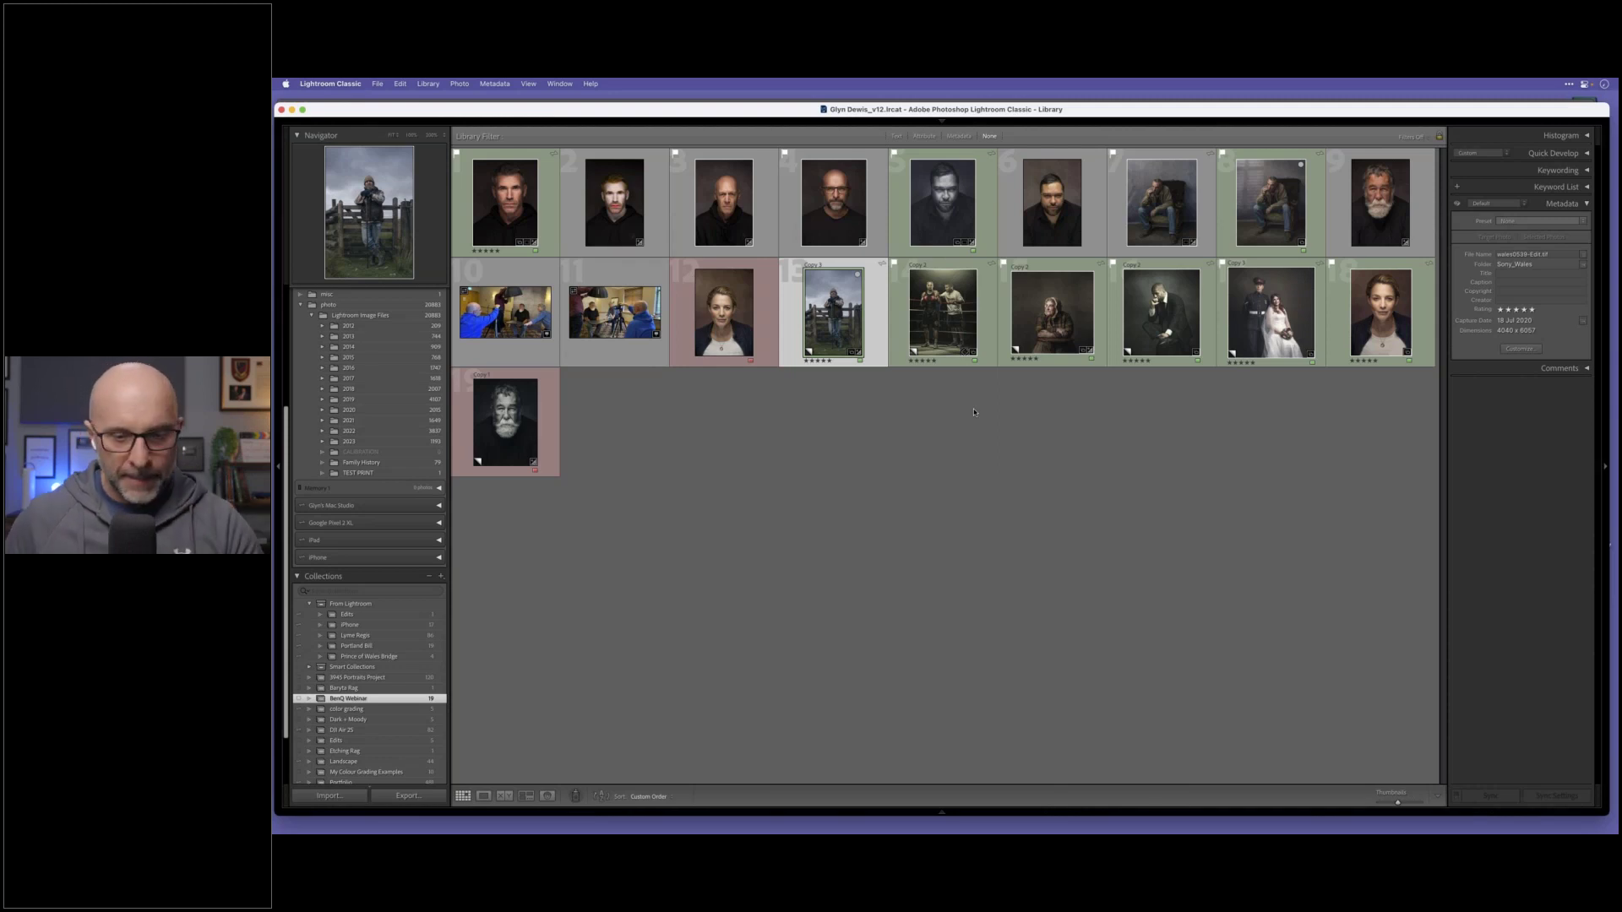
pyautogui.press('d')
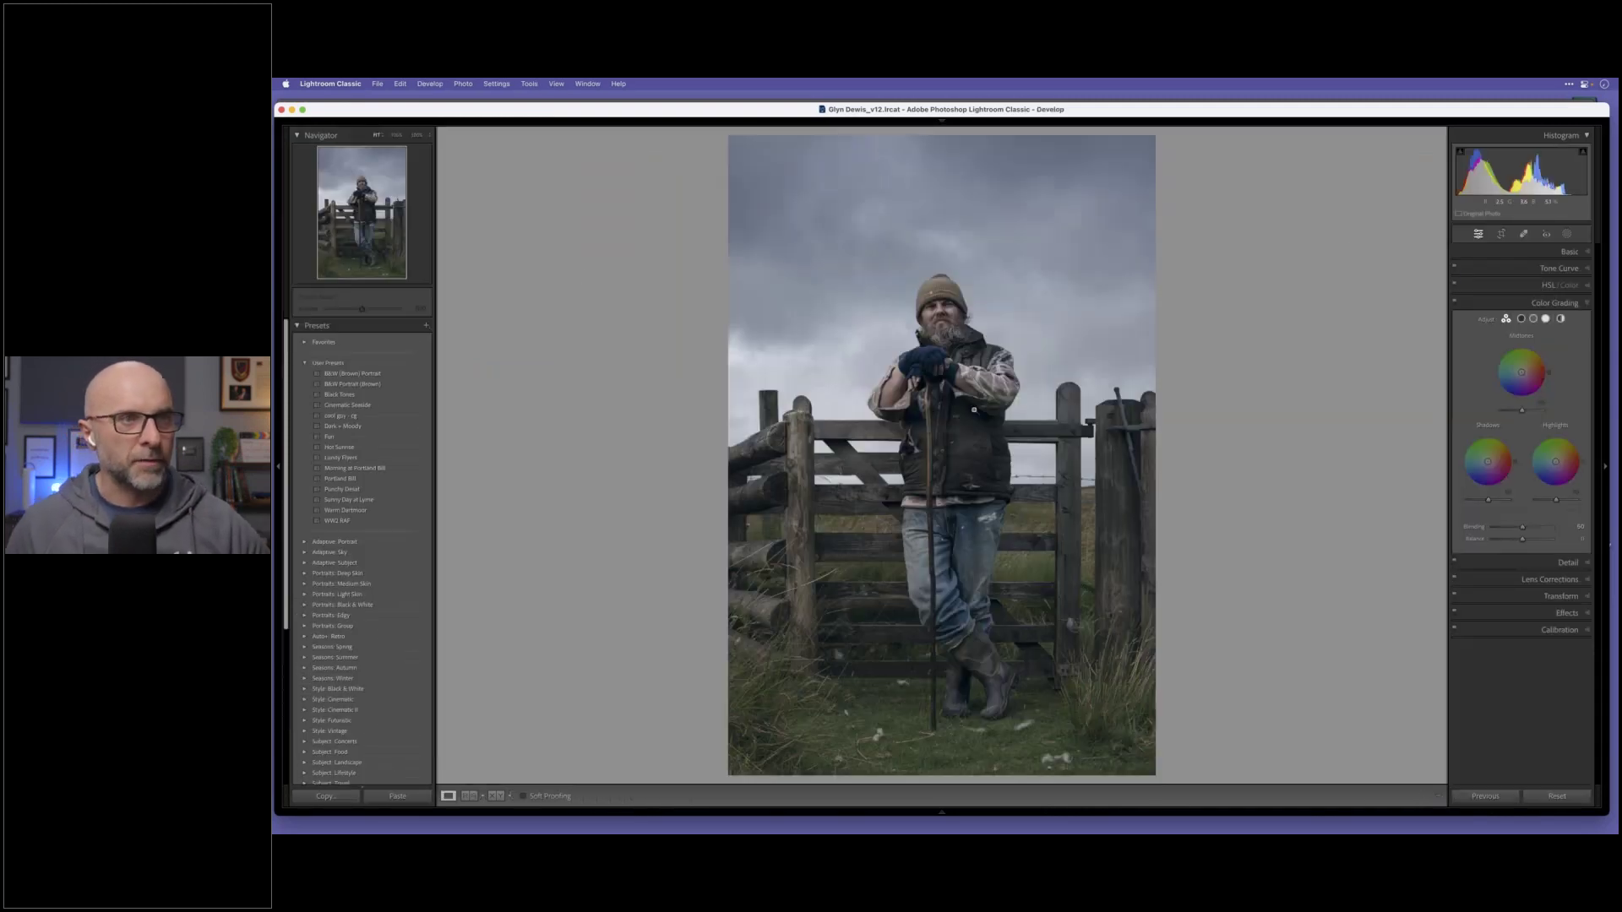
pyautogui.click(1585, 303)
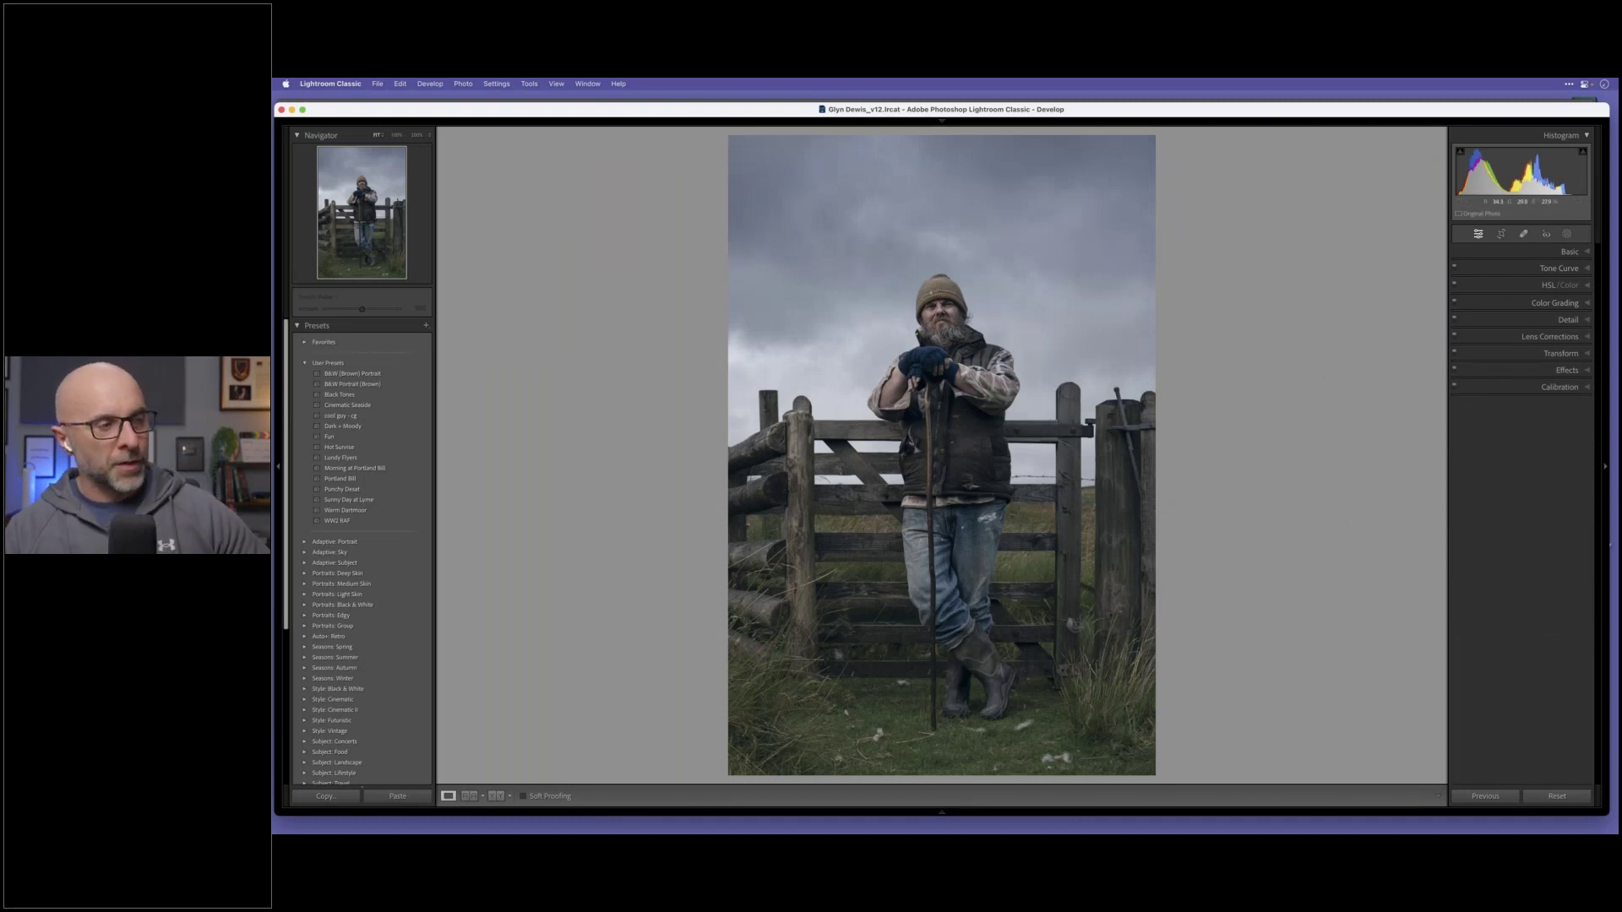
# Step: Examine the photo of the man at the gate with the surrounding panels hidden, and bring the side panels back
pyautogui.press('Tab')
pyautogui.press('Tab')
pyautogui.press('Tab')
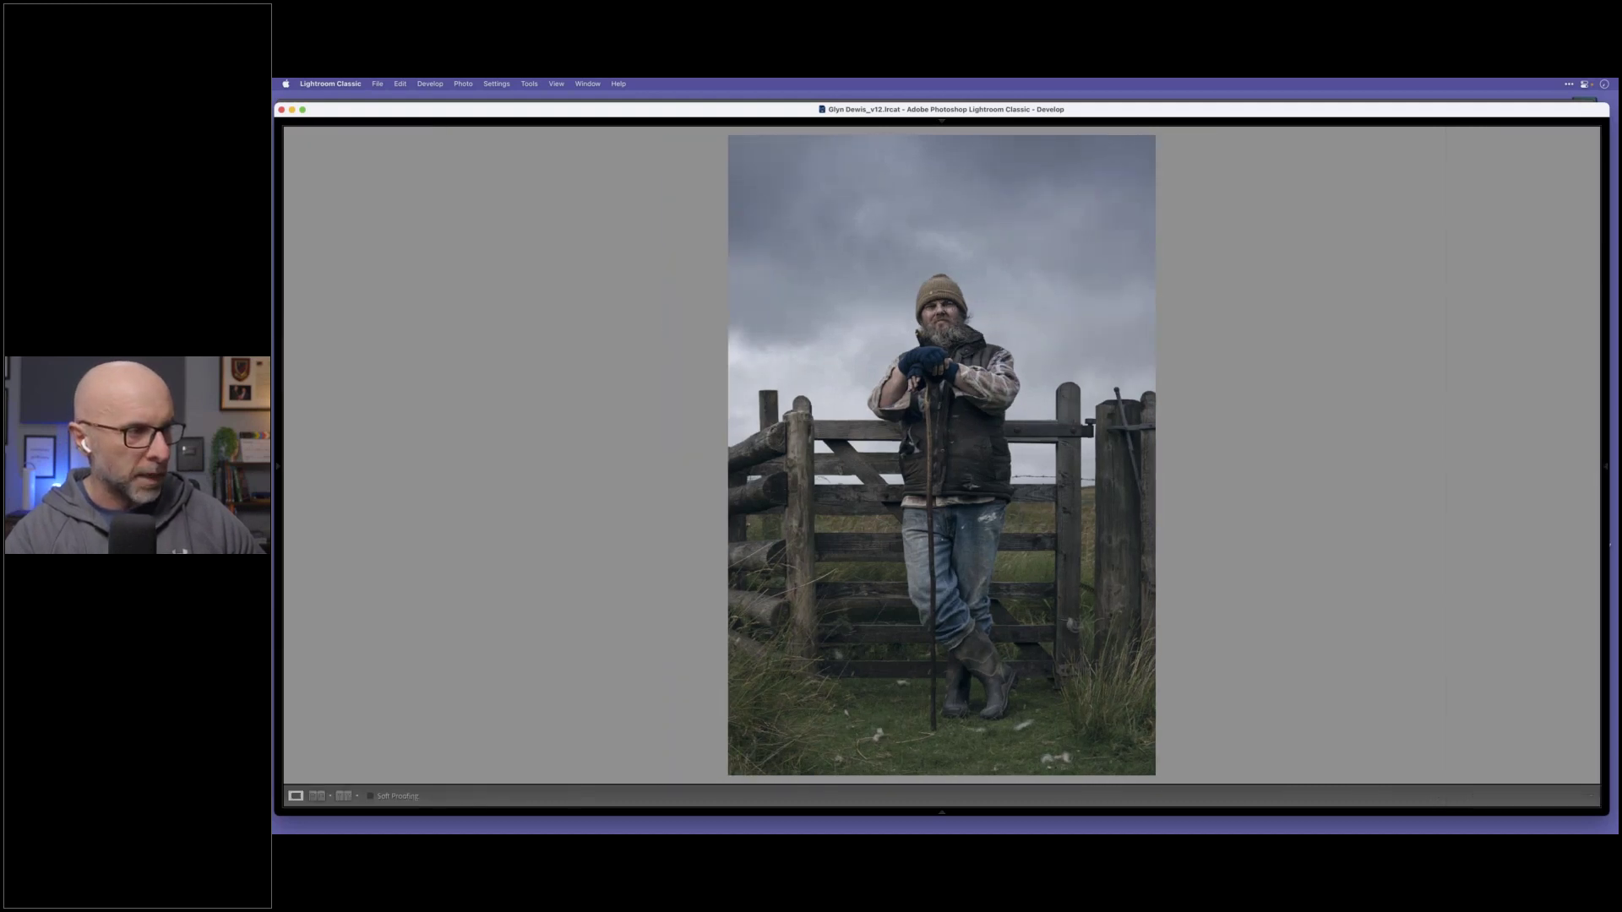
pyautogui.hotkey('shift', 'Tab')
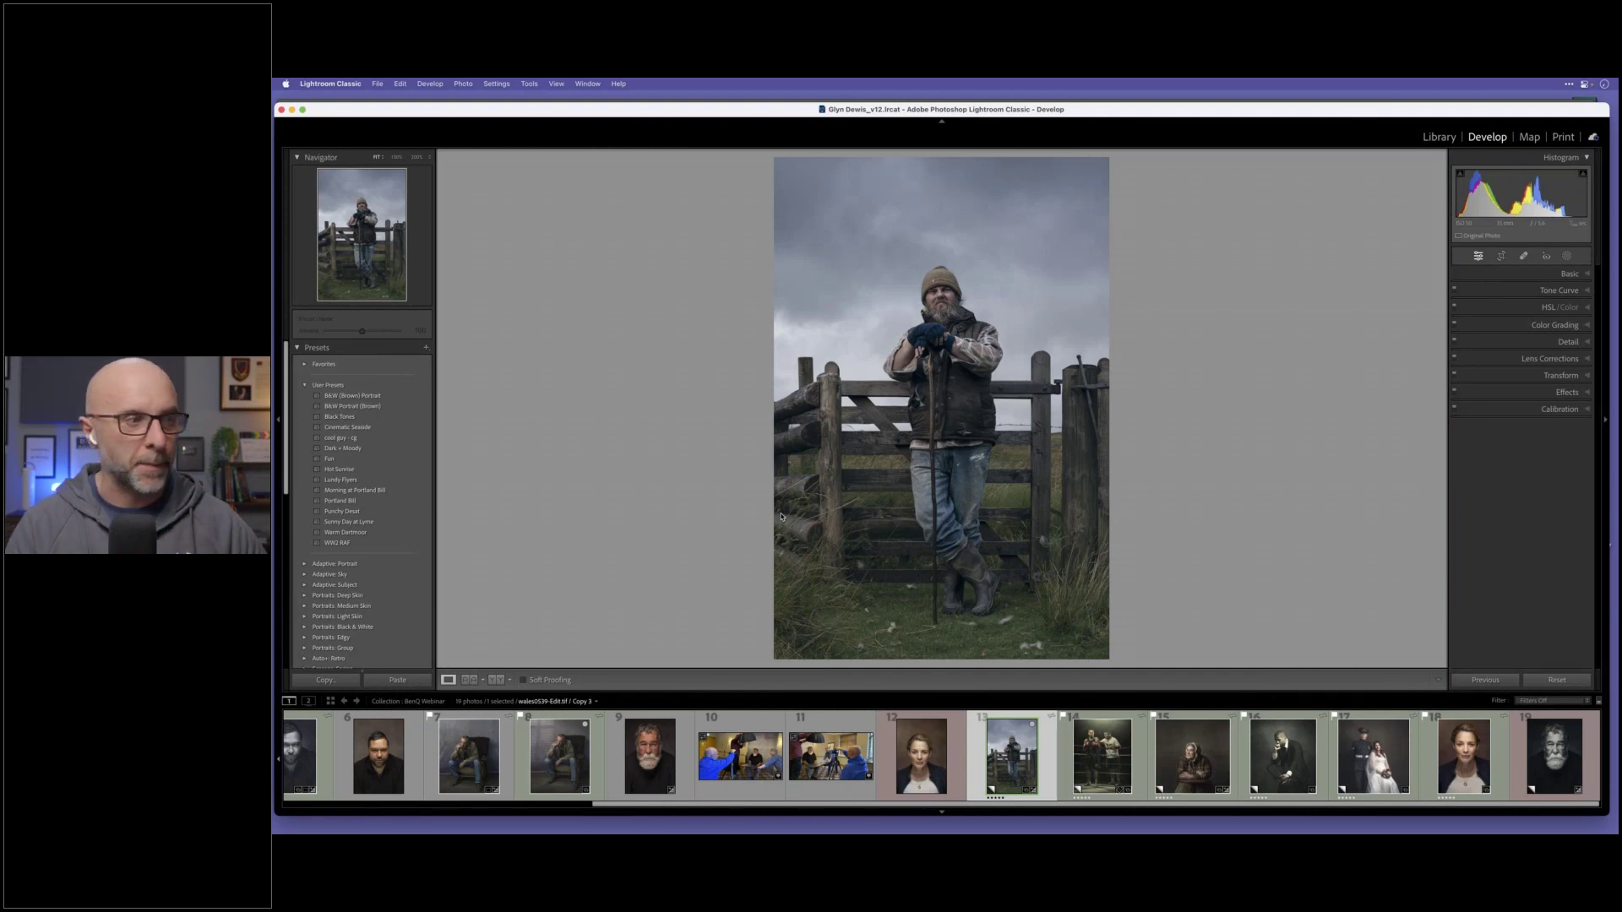
pyautogui.hotkey('shift', 'Tab')
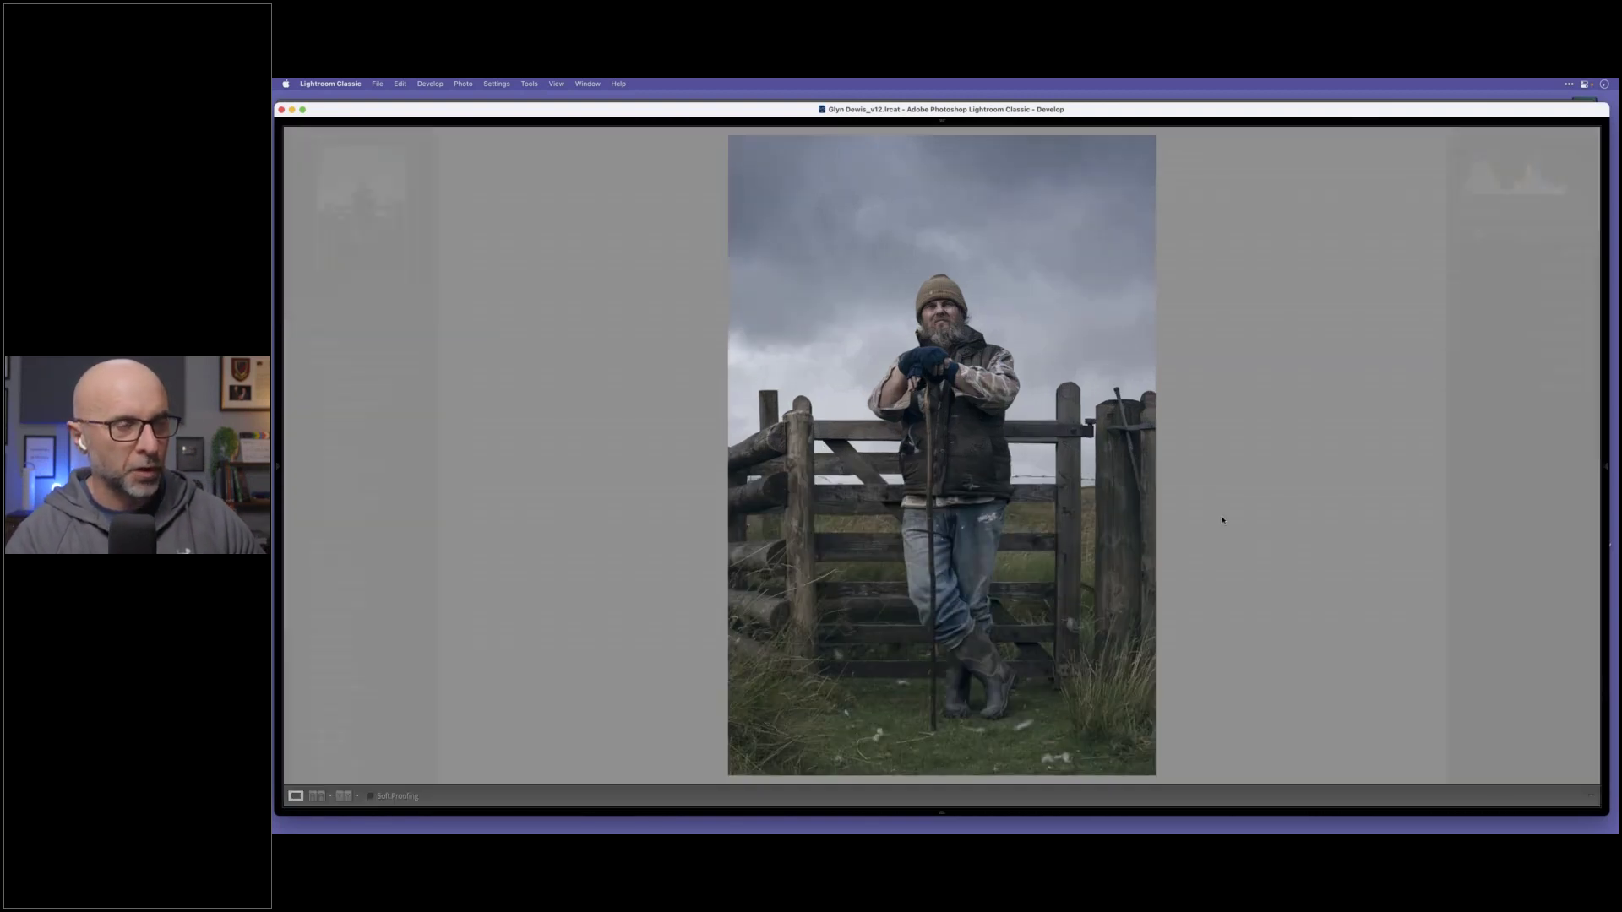
pyautogui.press('Tab')
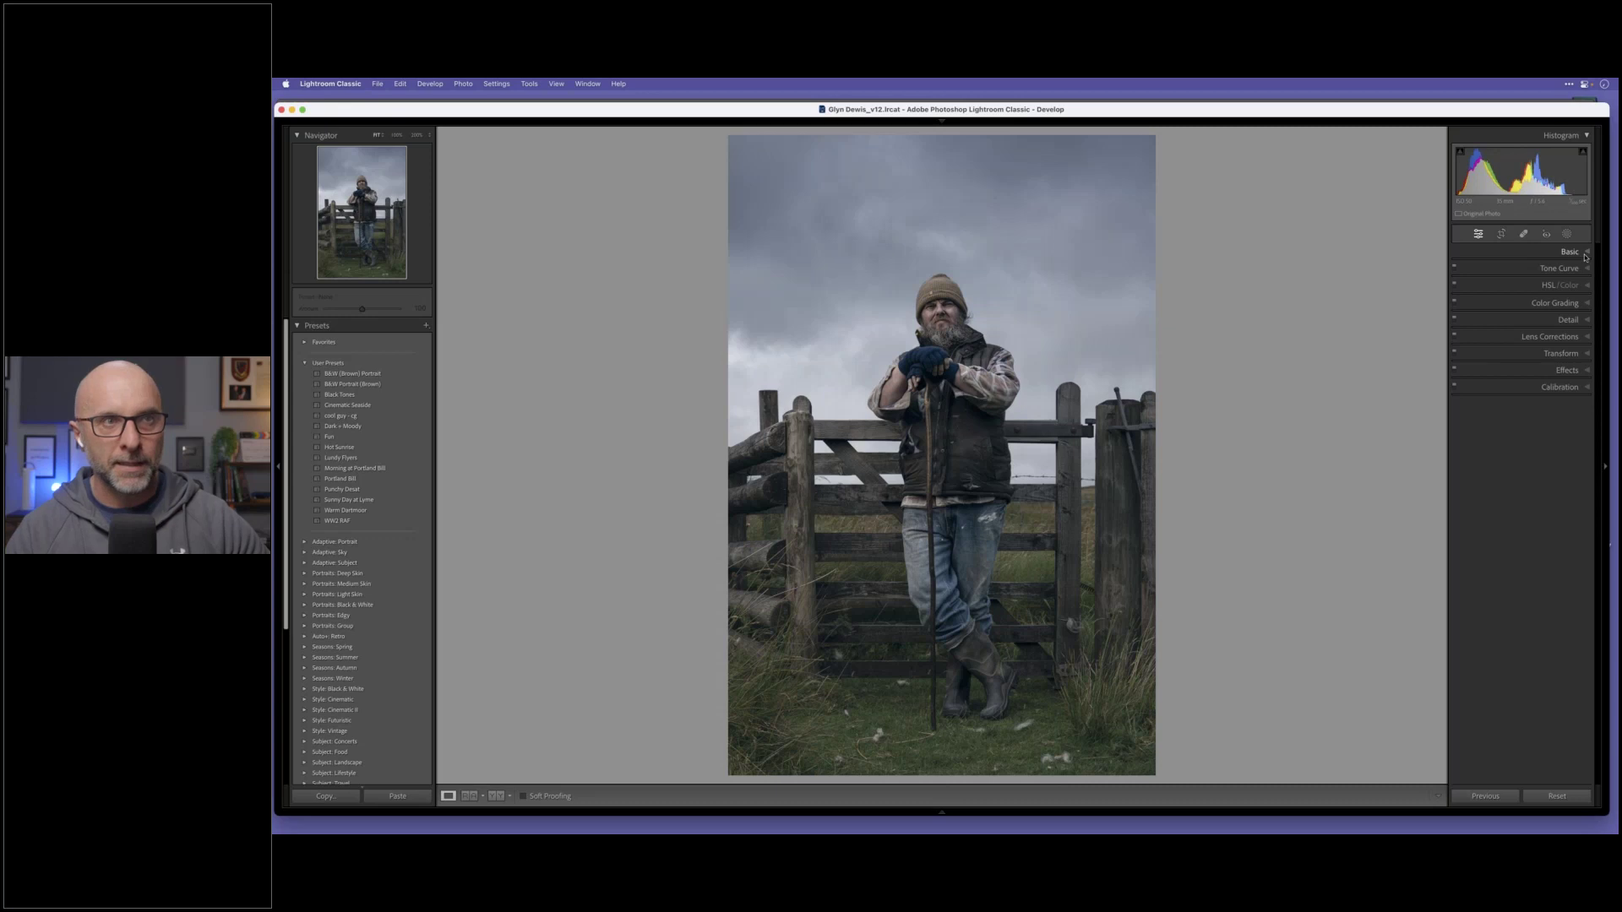
# Step: Warm the gate photo in the Basic adjustments by setting Temp to +10 and Tint to +10
pyautogui.click(1577, 252)
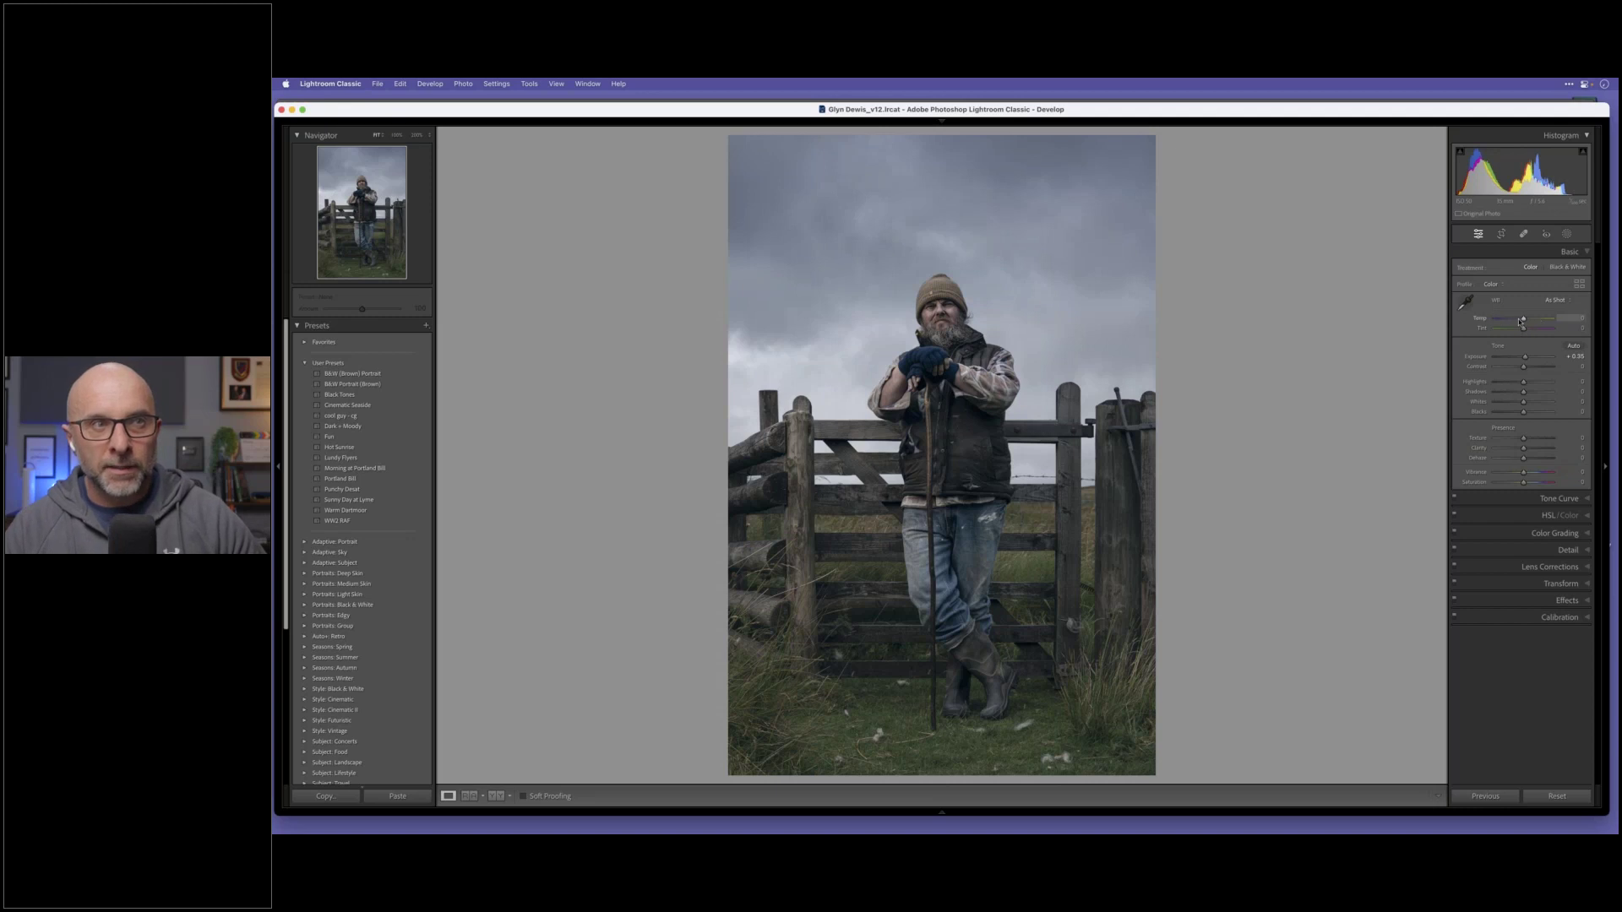
pyautogui.moveTo(1523, 321); pyautogui.dragTo(1523, 321)
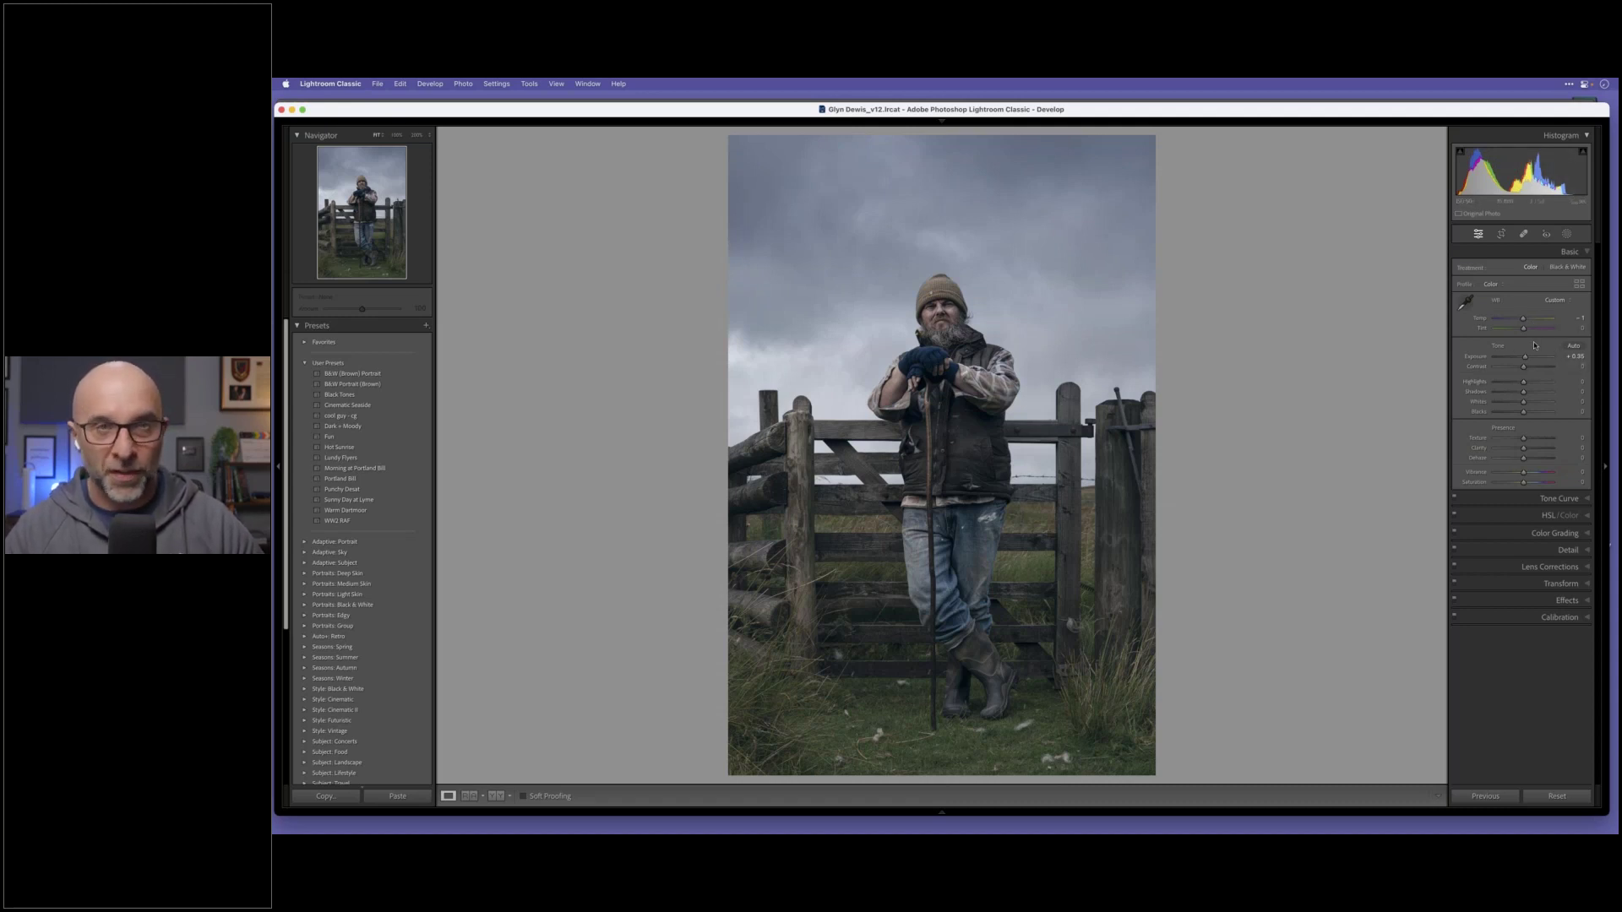
pyautogui.moveTo(1526, 321); pyautogui.dragTo(1526, 322)
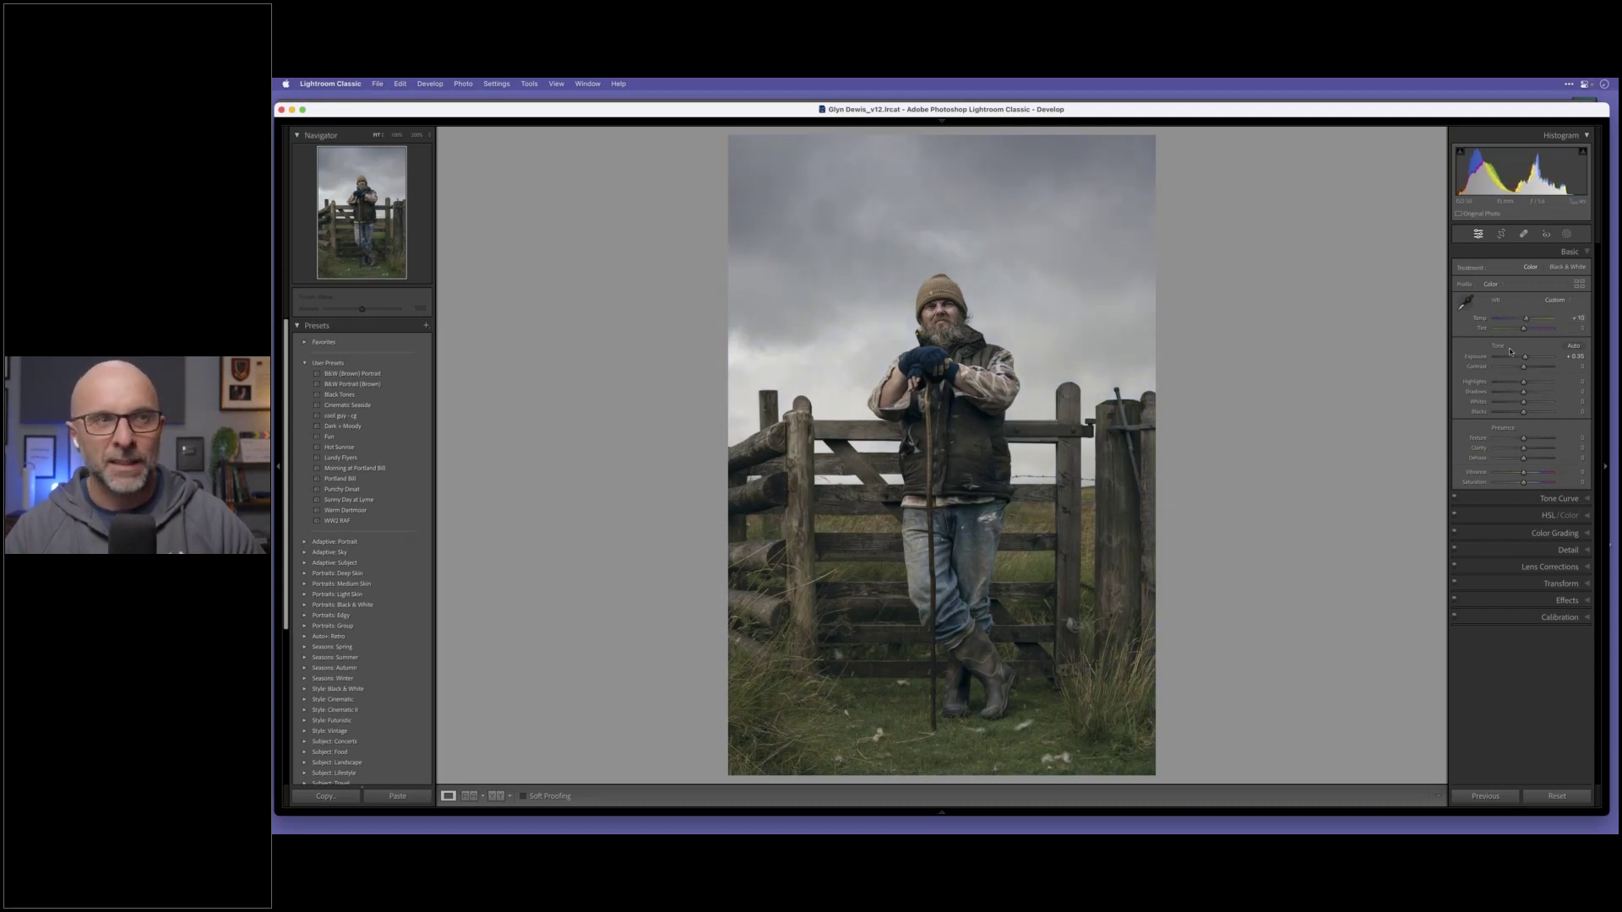
pyautogui.moveTo(1525, 330); pyautogui.dragTo(1525, 331)
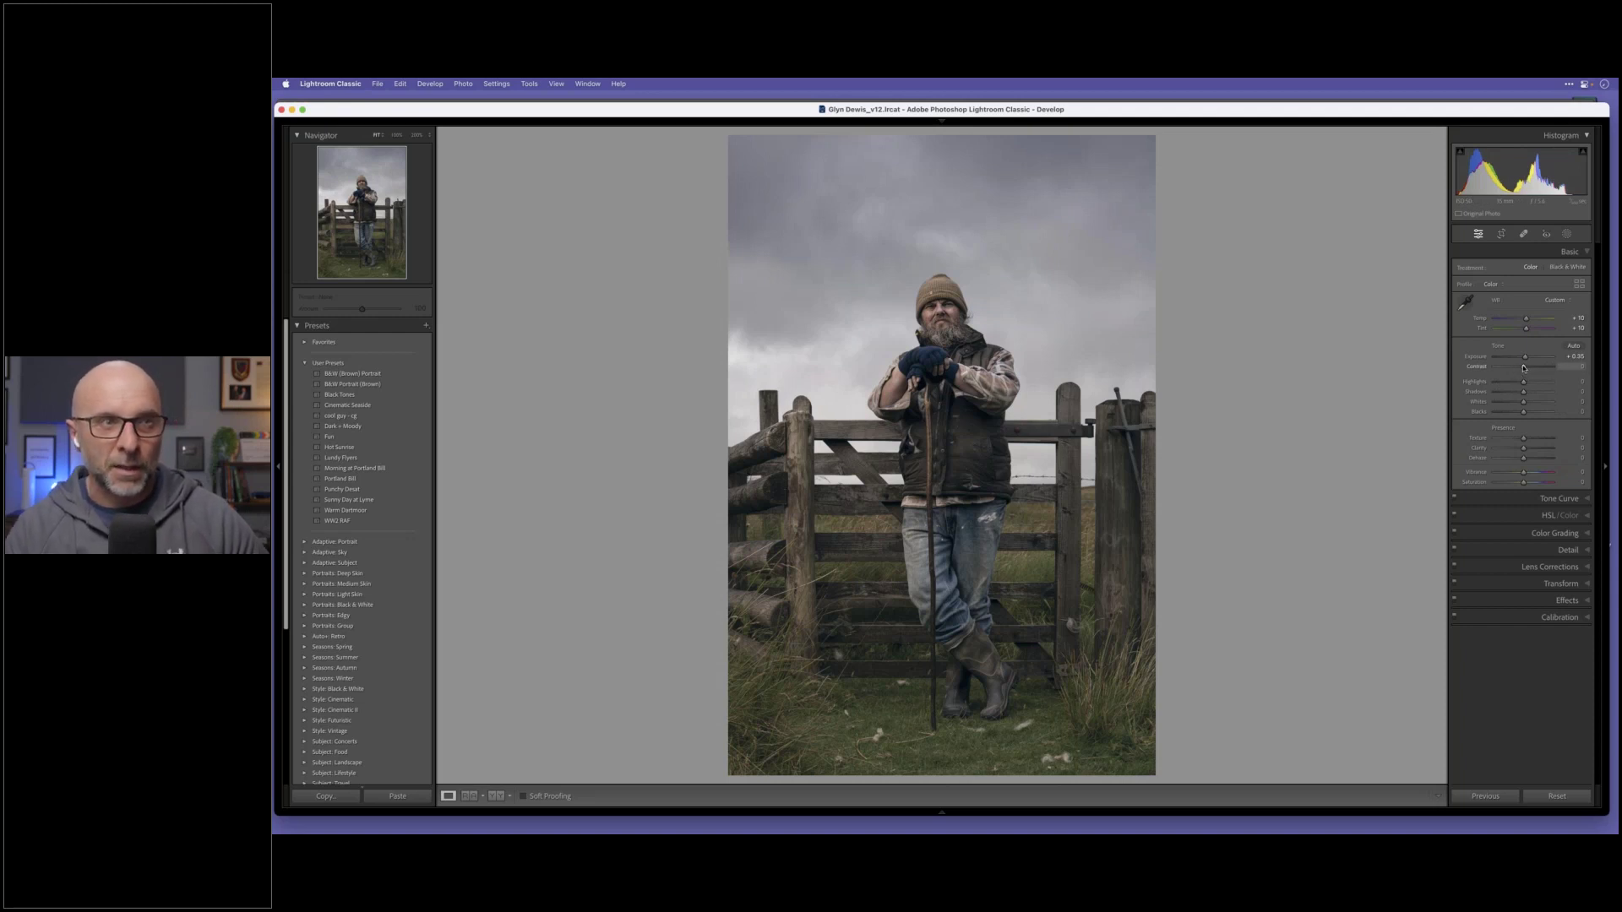
# Step: Deepen the photo's tones by setting Contrast to +33, lowering Shadows and setting Blacks to -44
pyautogui.moveTo(1525, 368); pyautogui.dragTo(1532, 369)
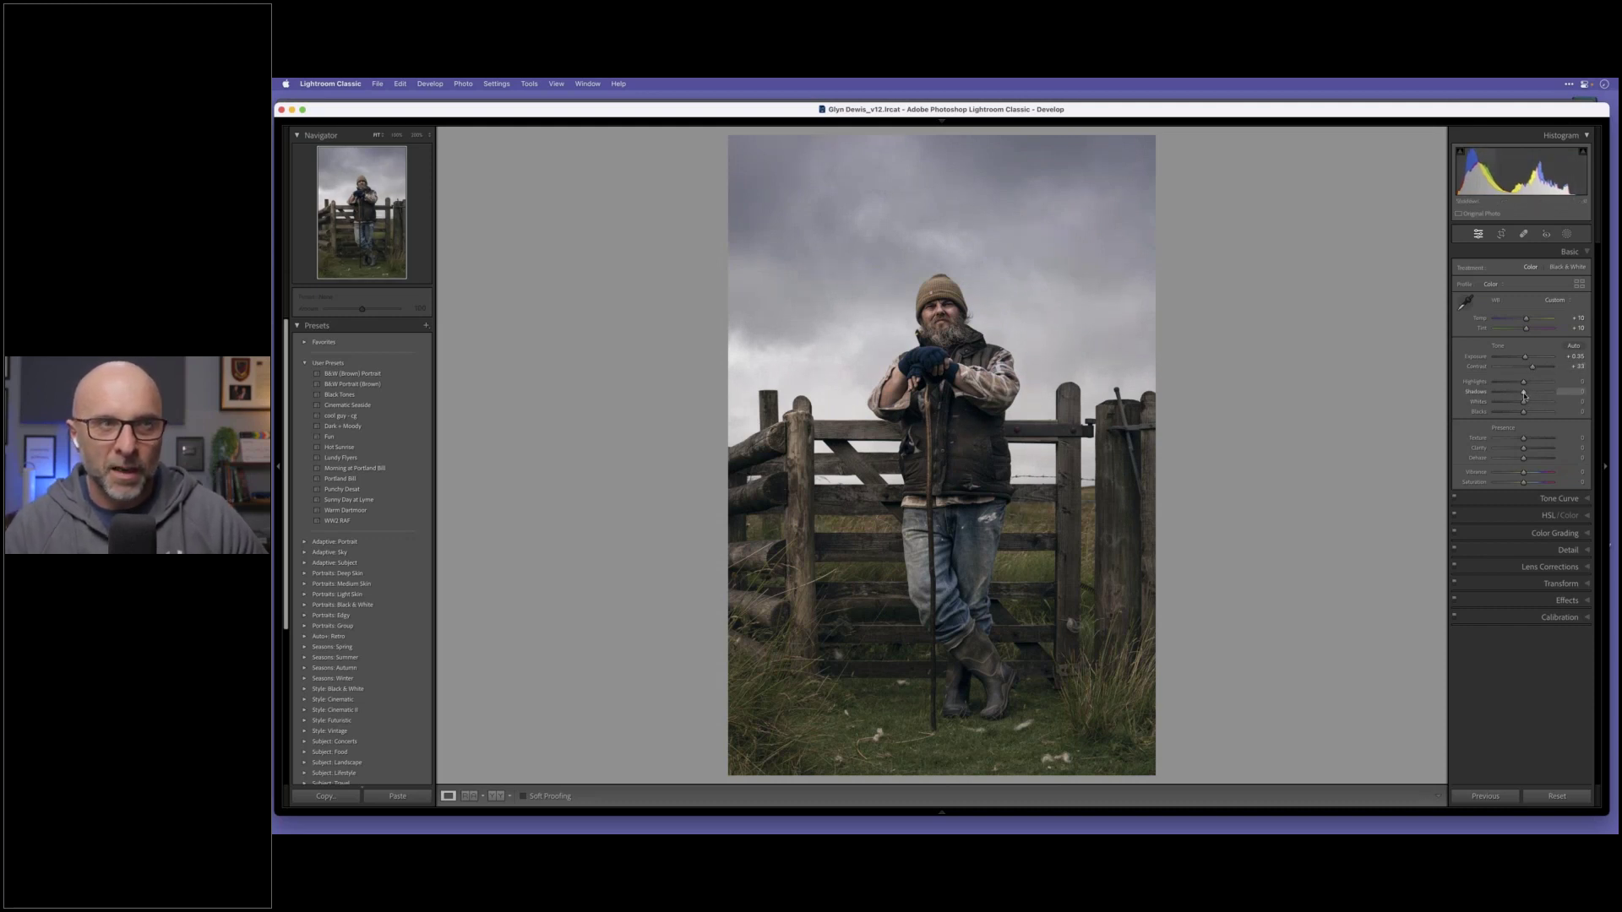
pyautogui.moveTo(1523, 393); pyautogui.dragTo(1510, 411)
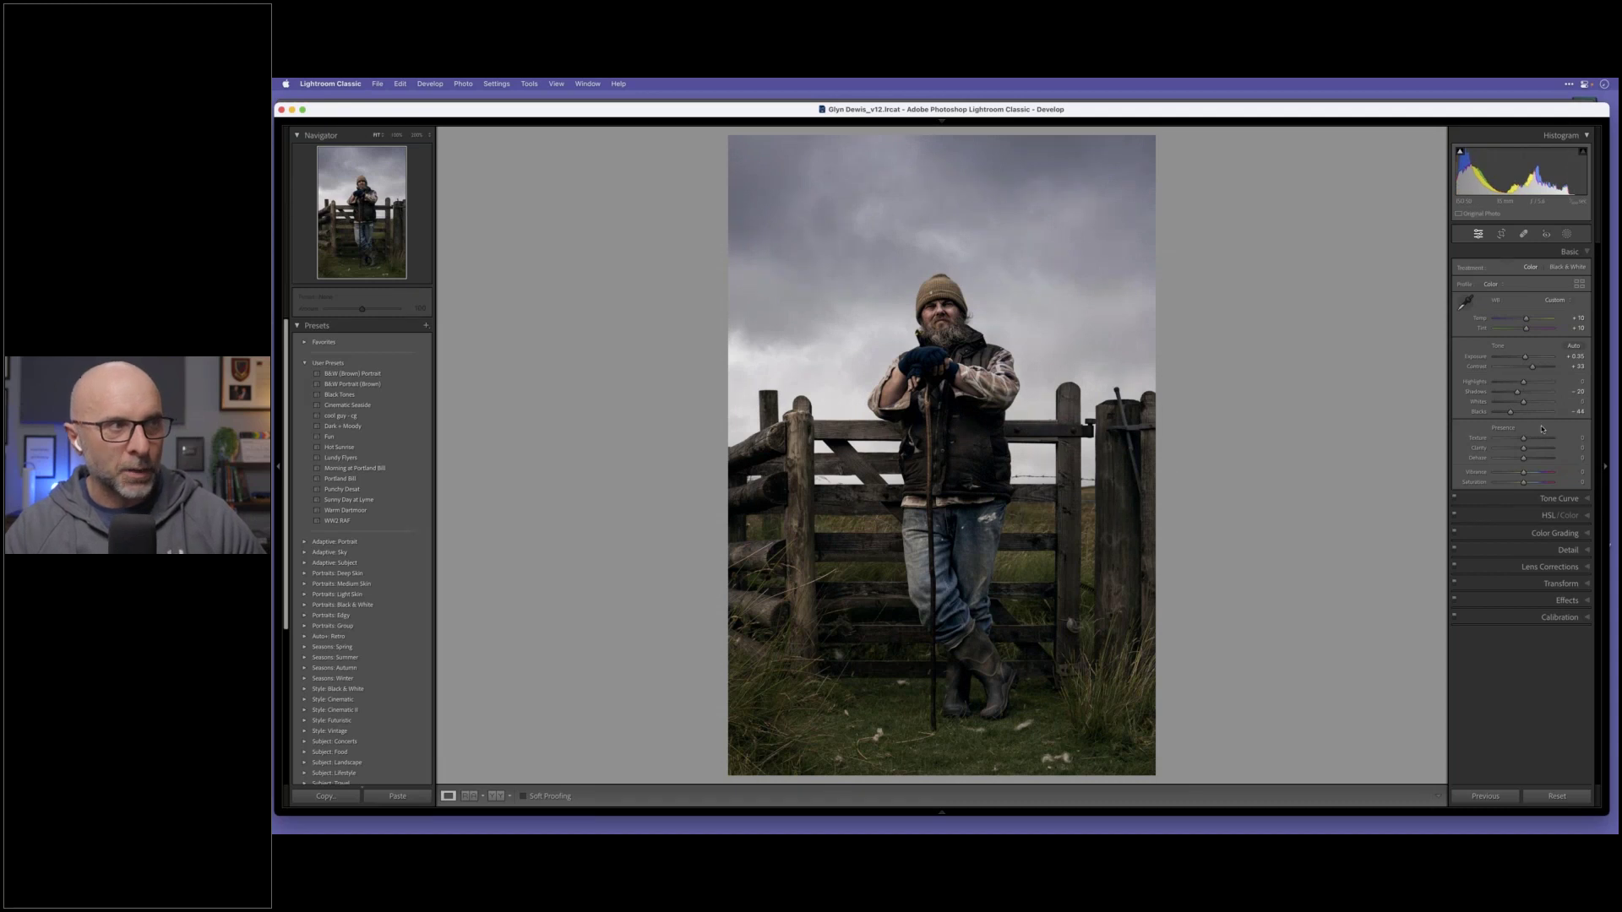
# Step: Compare the gate photo before and after the Basic adjustments several times
pyautogui.press('\\')
pyautogui.press('\\')
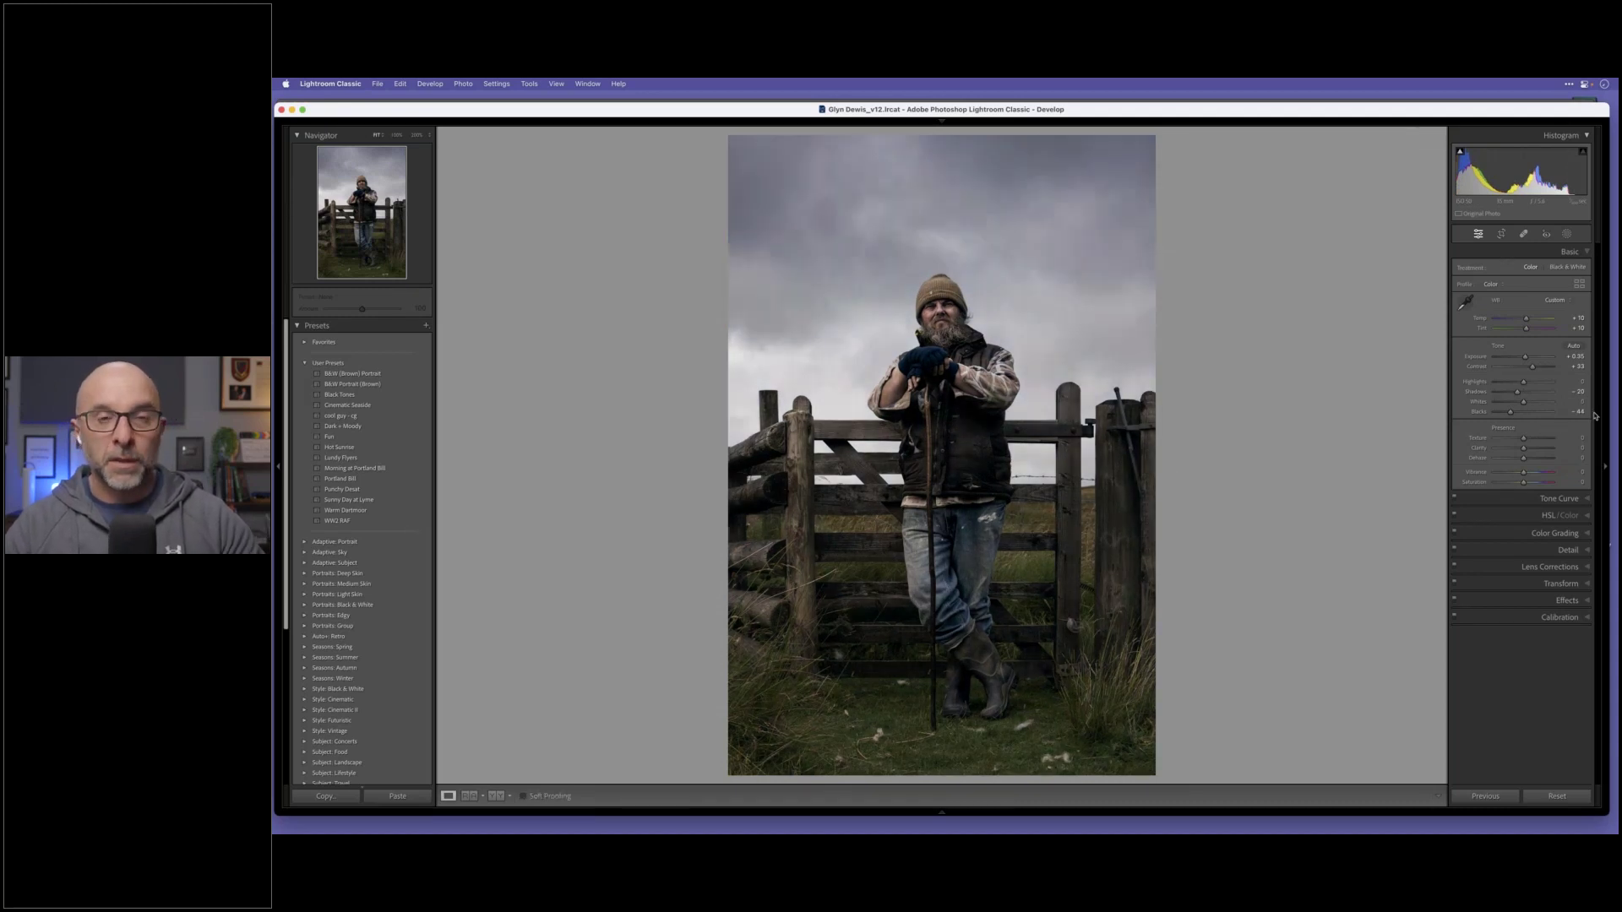
pyautogui.press('\\')
pyautogui.press('\\')
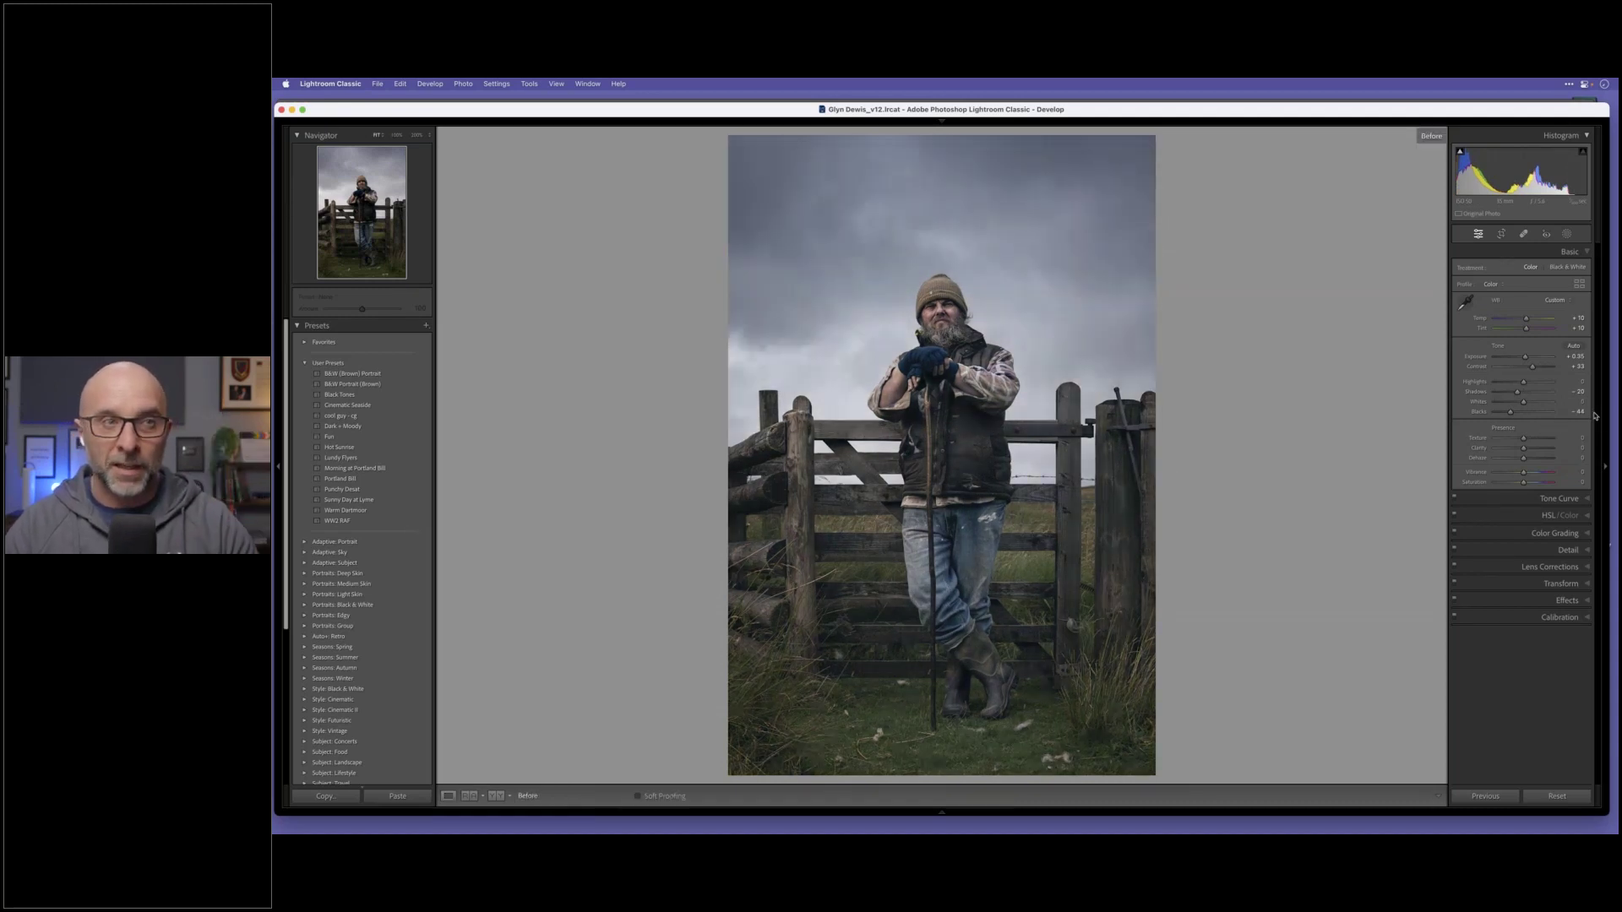
pyautogui.press('\\')
pyautogui.press('\\')
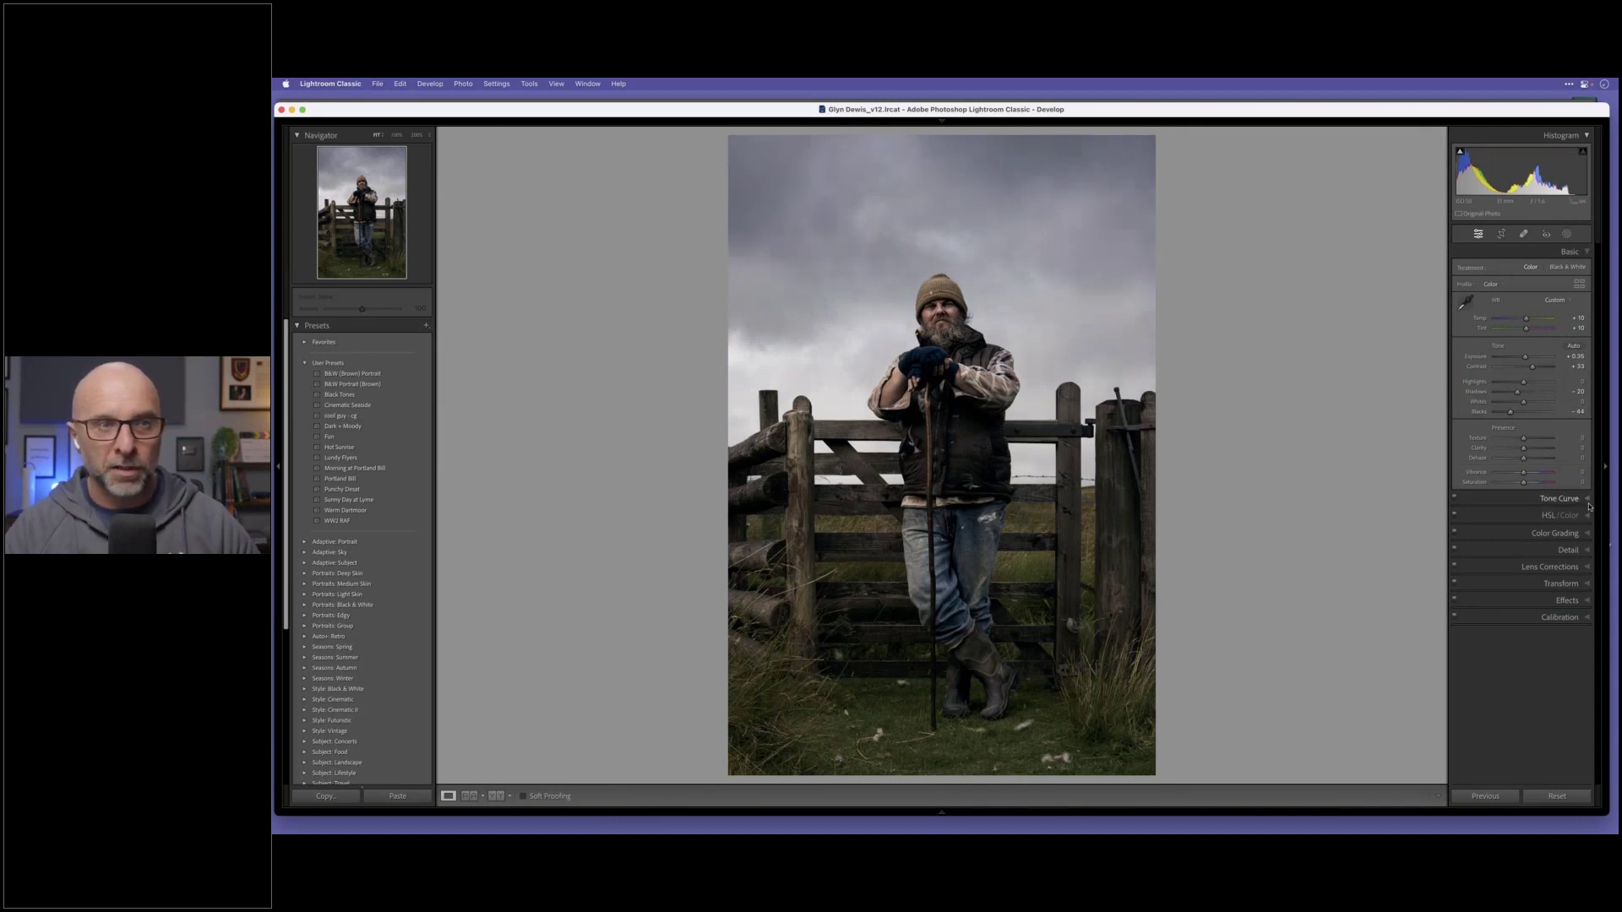
# Step: Add a shadow anchor point to the tone curve, lift the black point slightly for faded blacks, and compare the photo without and with the curve
pyautogui.click(1587, 501)
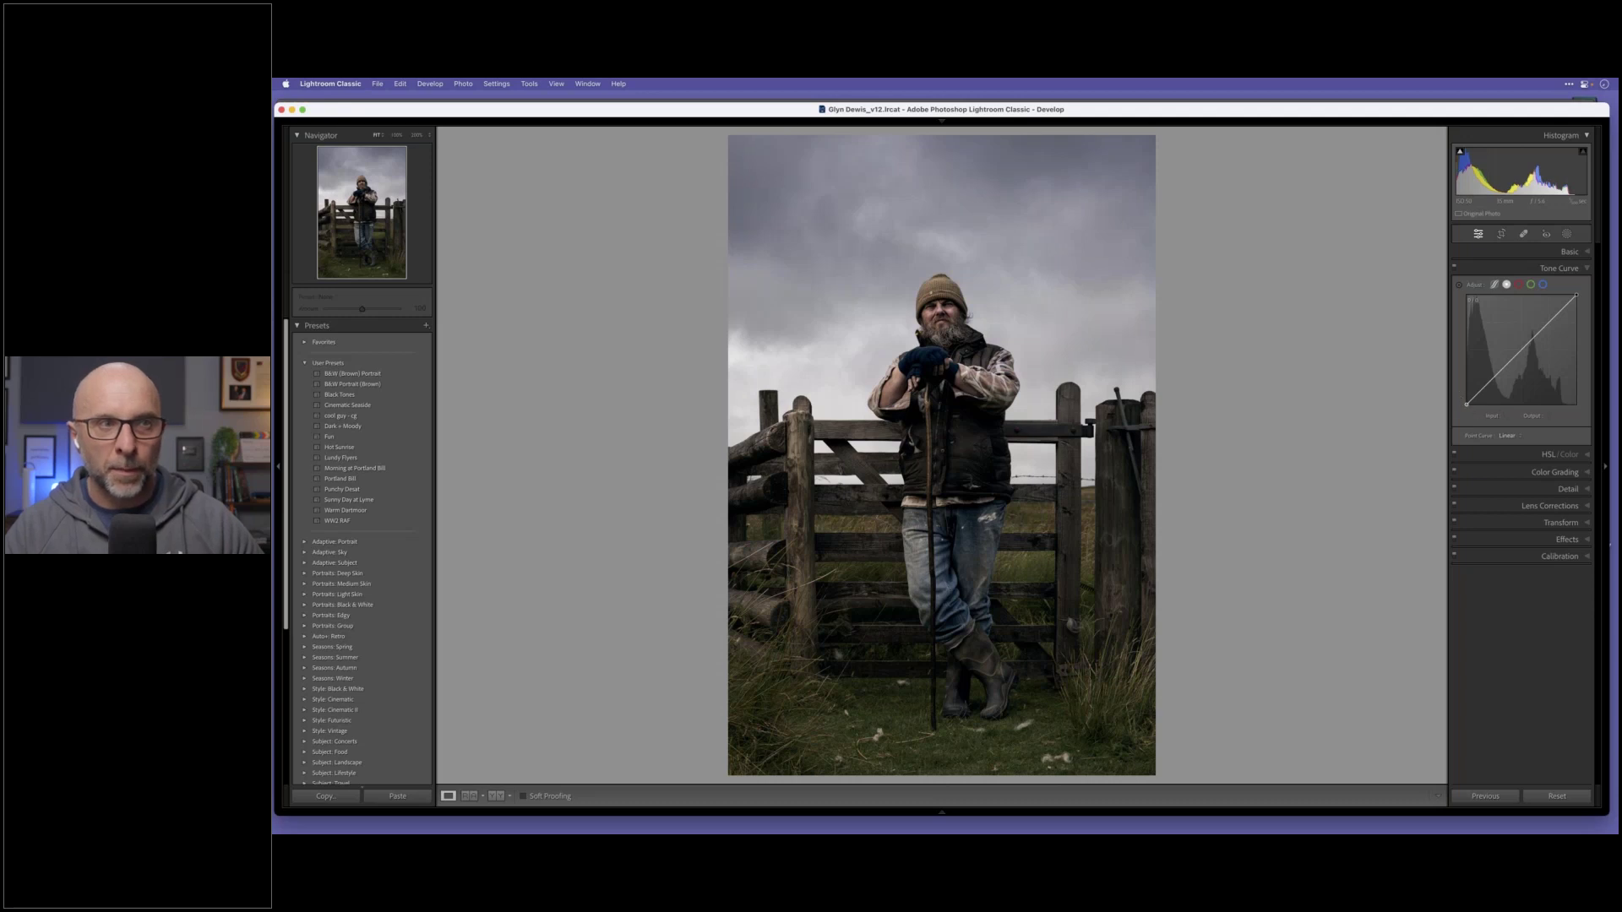
pyautogui.moveTo(1467, 405)
pyautogui.mouseDown()
pyautogui.moveTo(1448, 372)
pyautogui.moveTo(1445, 415)
pyautogui.mouseUp()
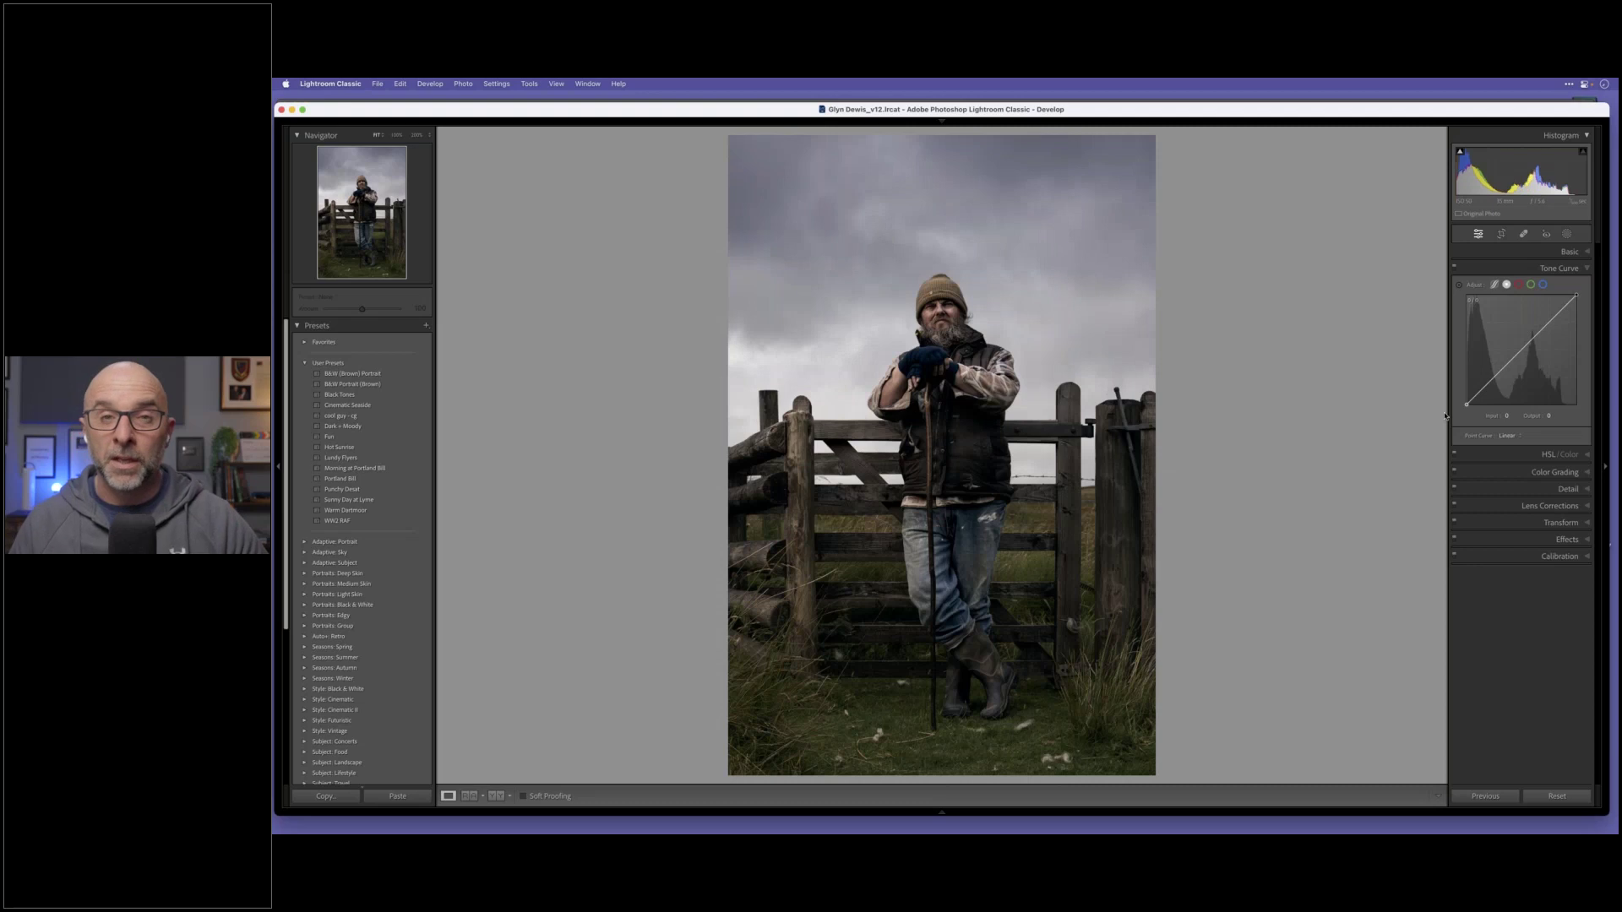
pyautogui.moveTo(1446, 407)
pyautogui.mouseDown()
pyautogui.moveTo(1442, 376)
pyautogui.moveTo(1445, 416)
pyautogui.mouseUp()
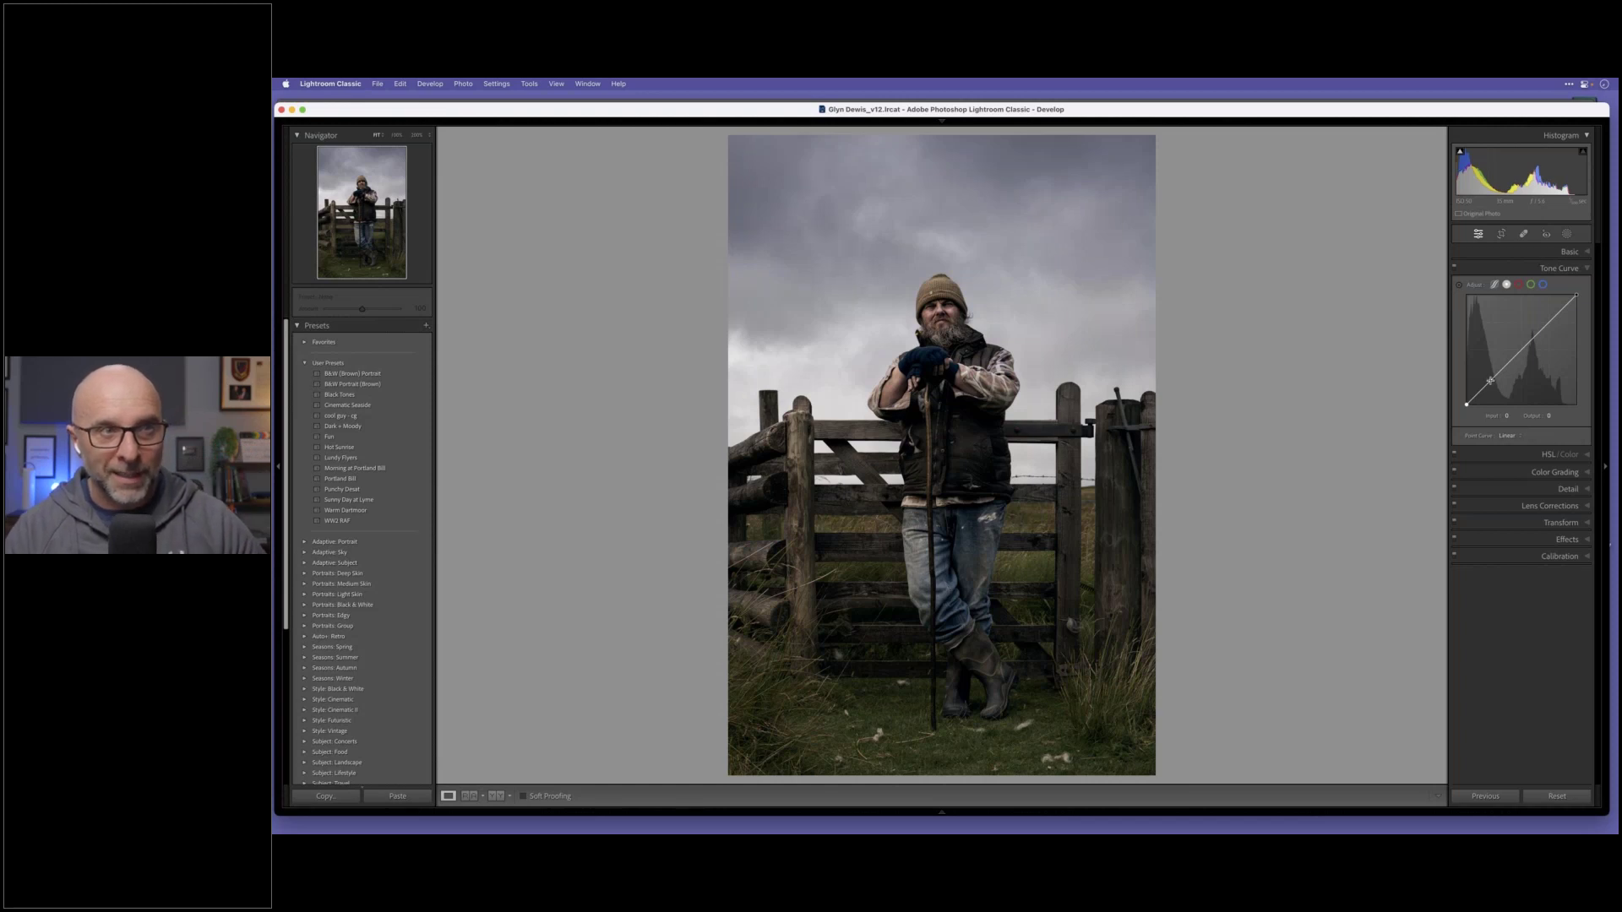
pyautogui.moveTo(1490, 381); pyautogui.dragTo(1489, 386)
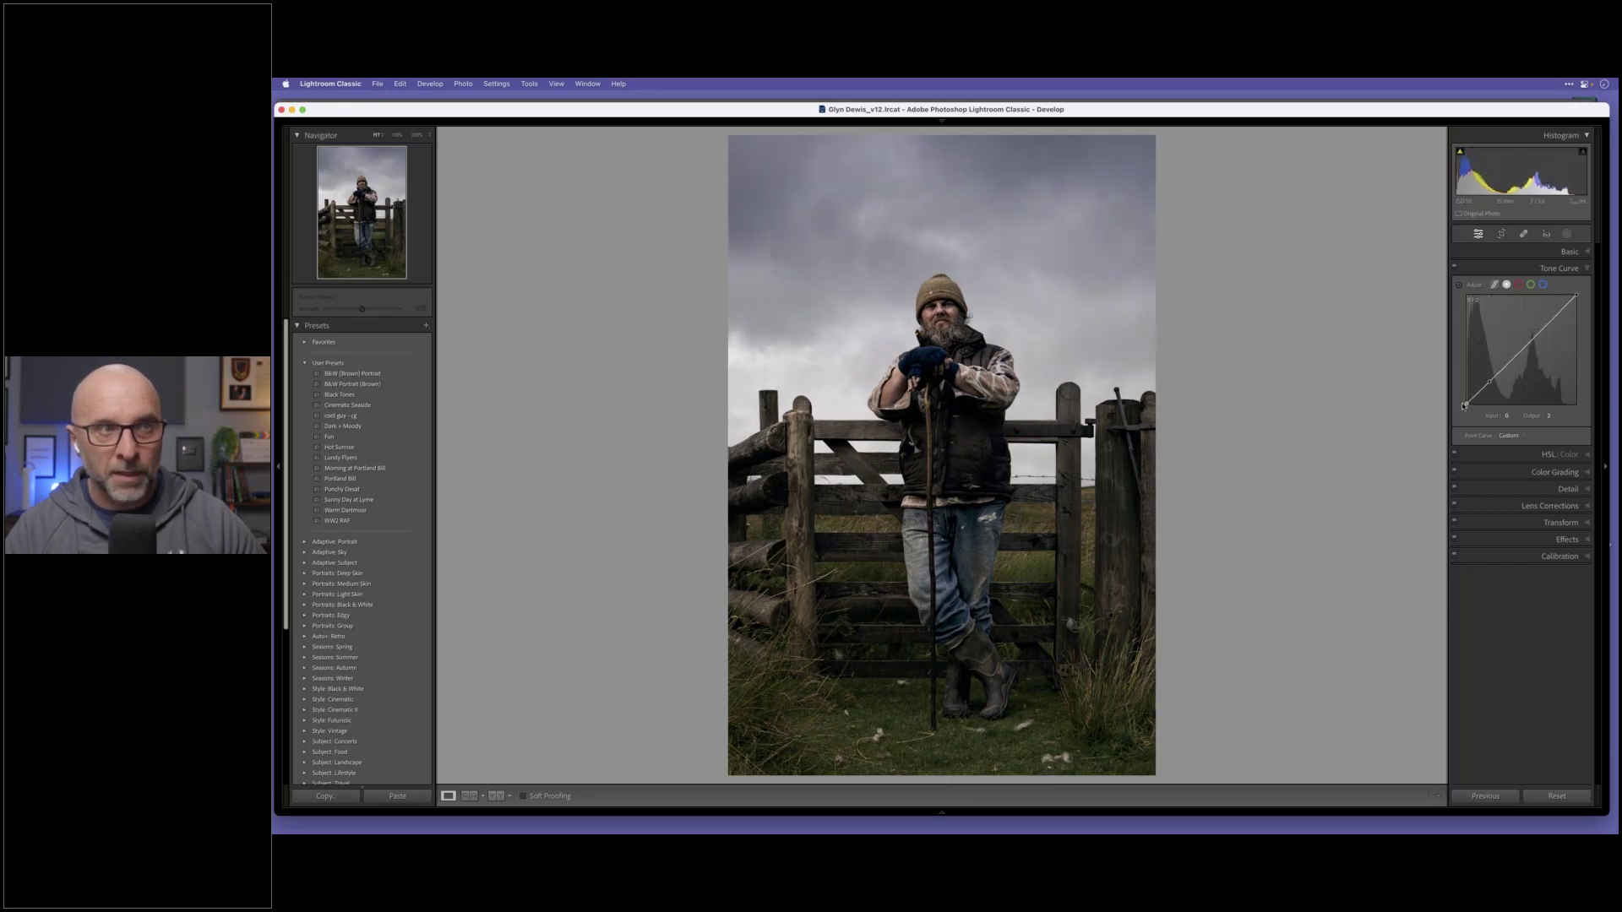
pyautogui.moveTo(1464, 406); pyautogui.dragTo(1466, 399)
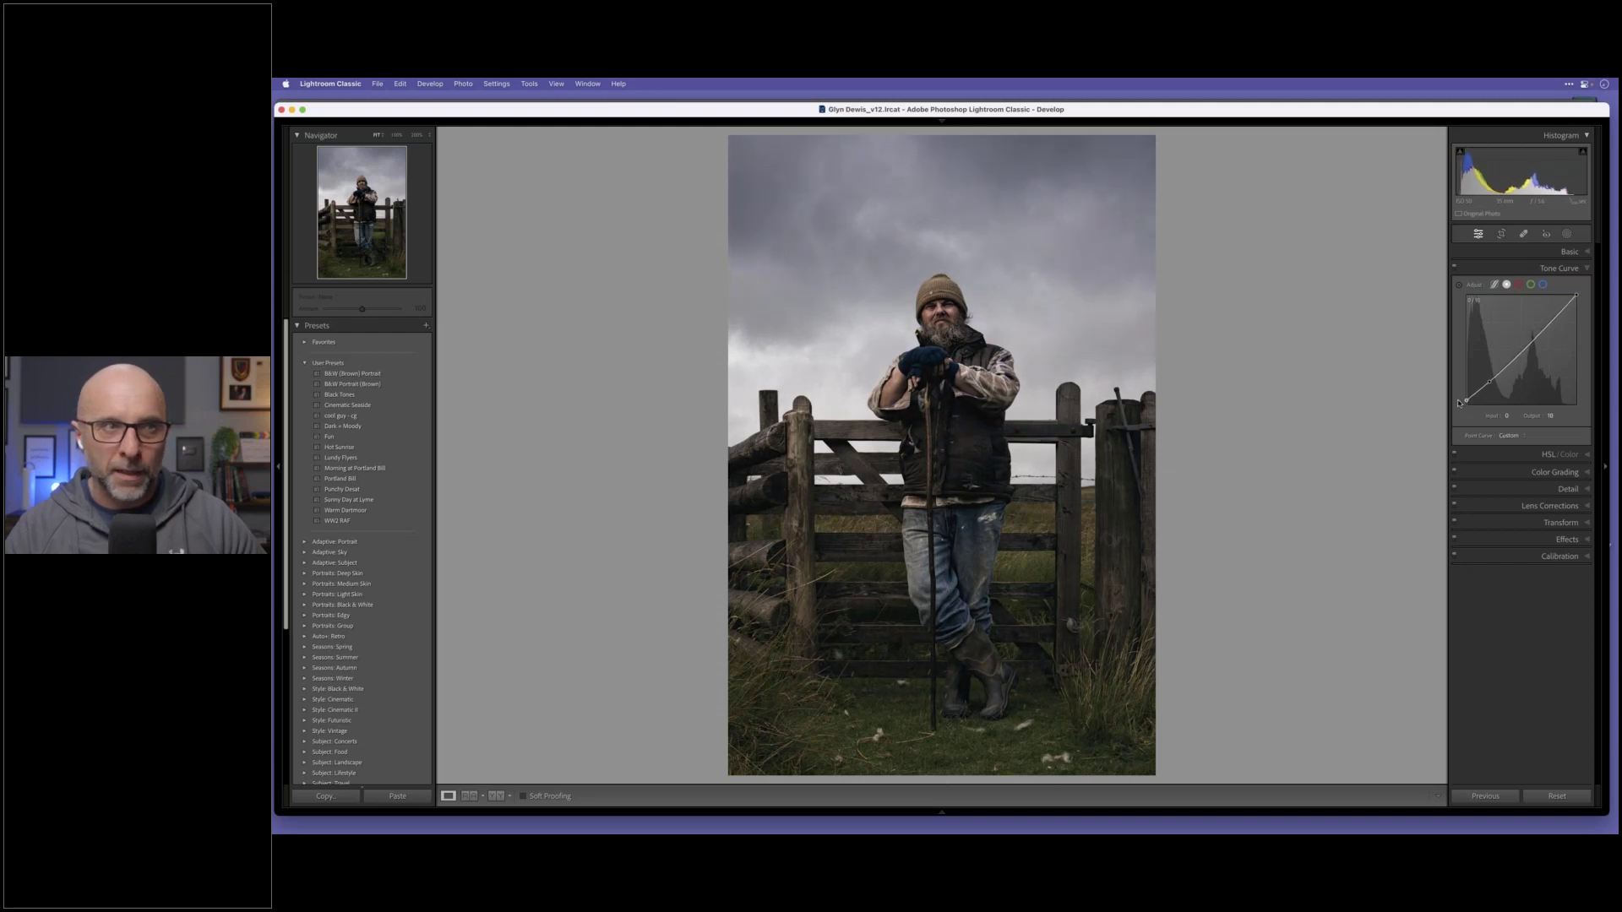
pyautogui.click(1454, 269)
pyautogui.click(1454, 268)
pyautogui.click(1454, 268)
pyautogui.click(1454, 269)
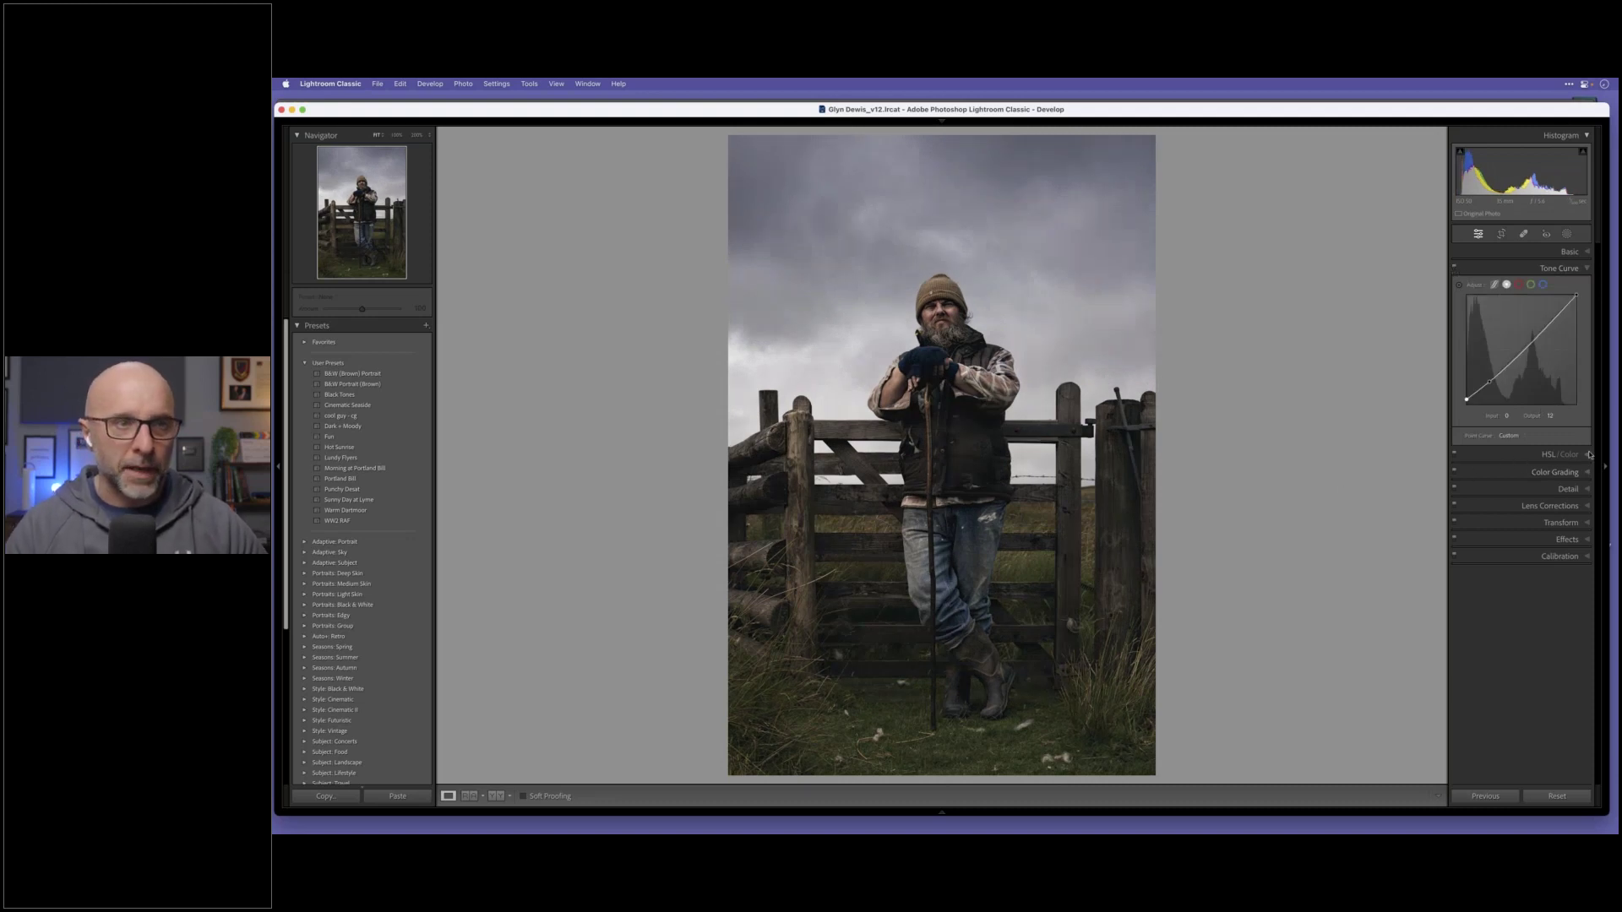
# Step: Shift the HSL hues by setting Red to +12 and Yellow to -100
pyautogui.click(1560, 455)
pyautogui.click(1464, 302)
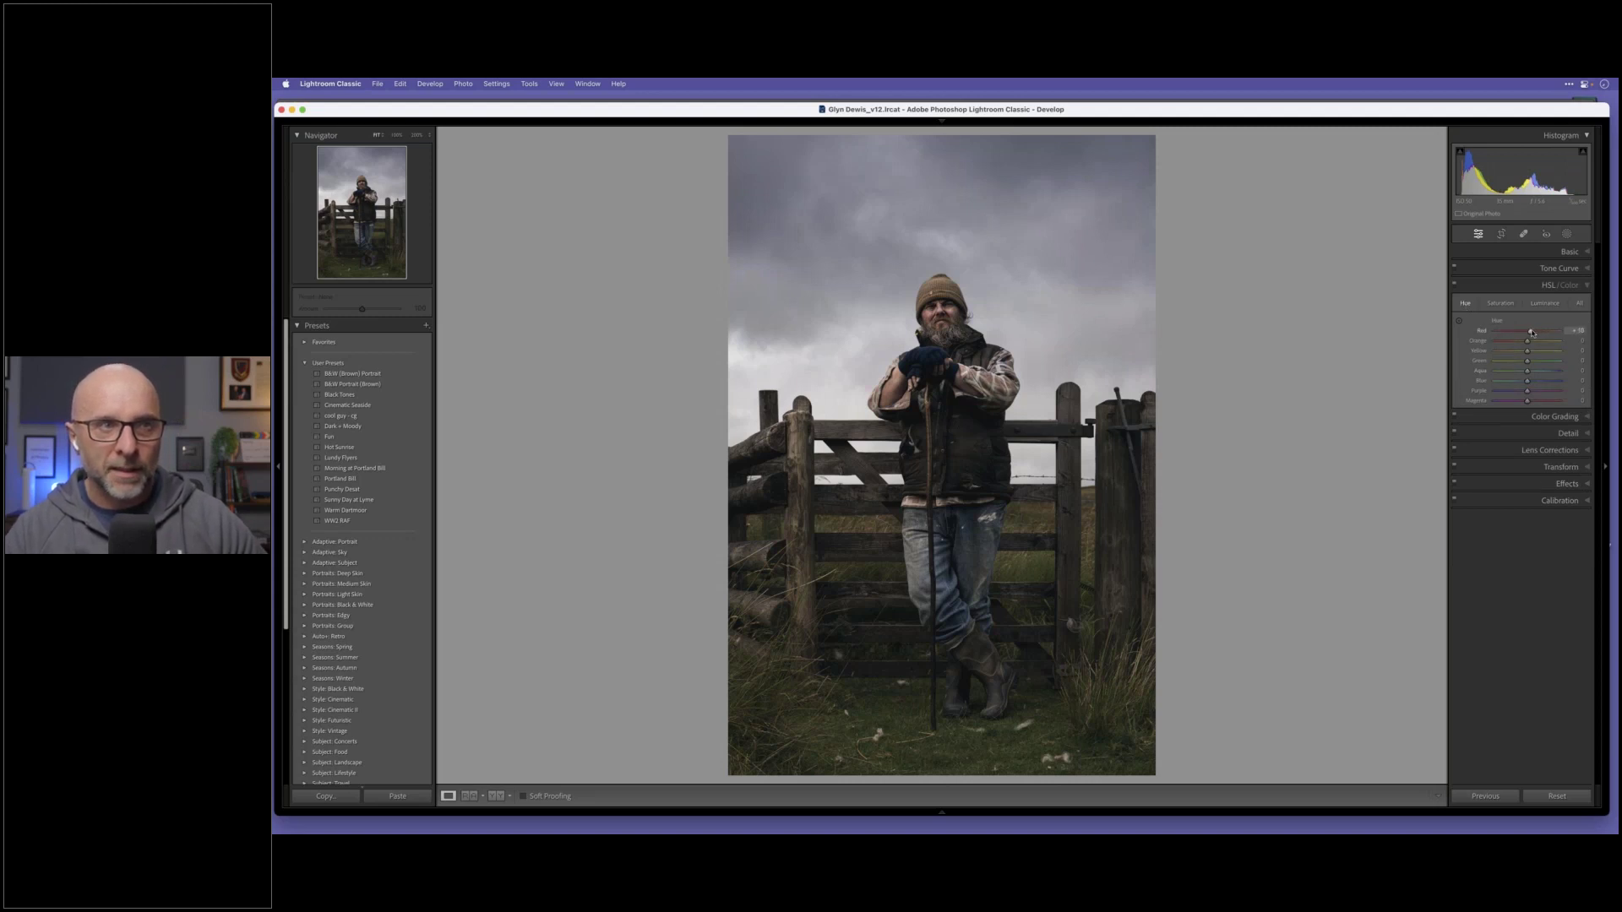
pyautogui.moveTo(1531, 332); pyautogui.dragTo(1494, 352)
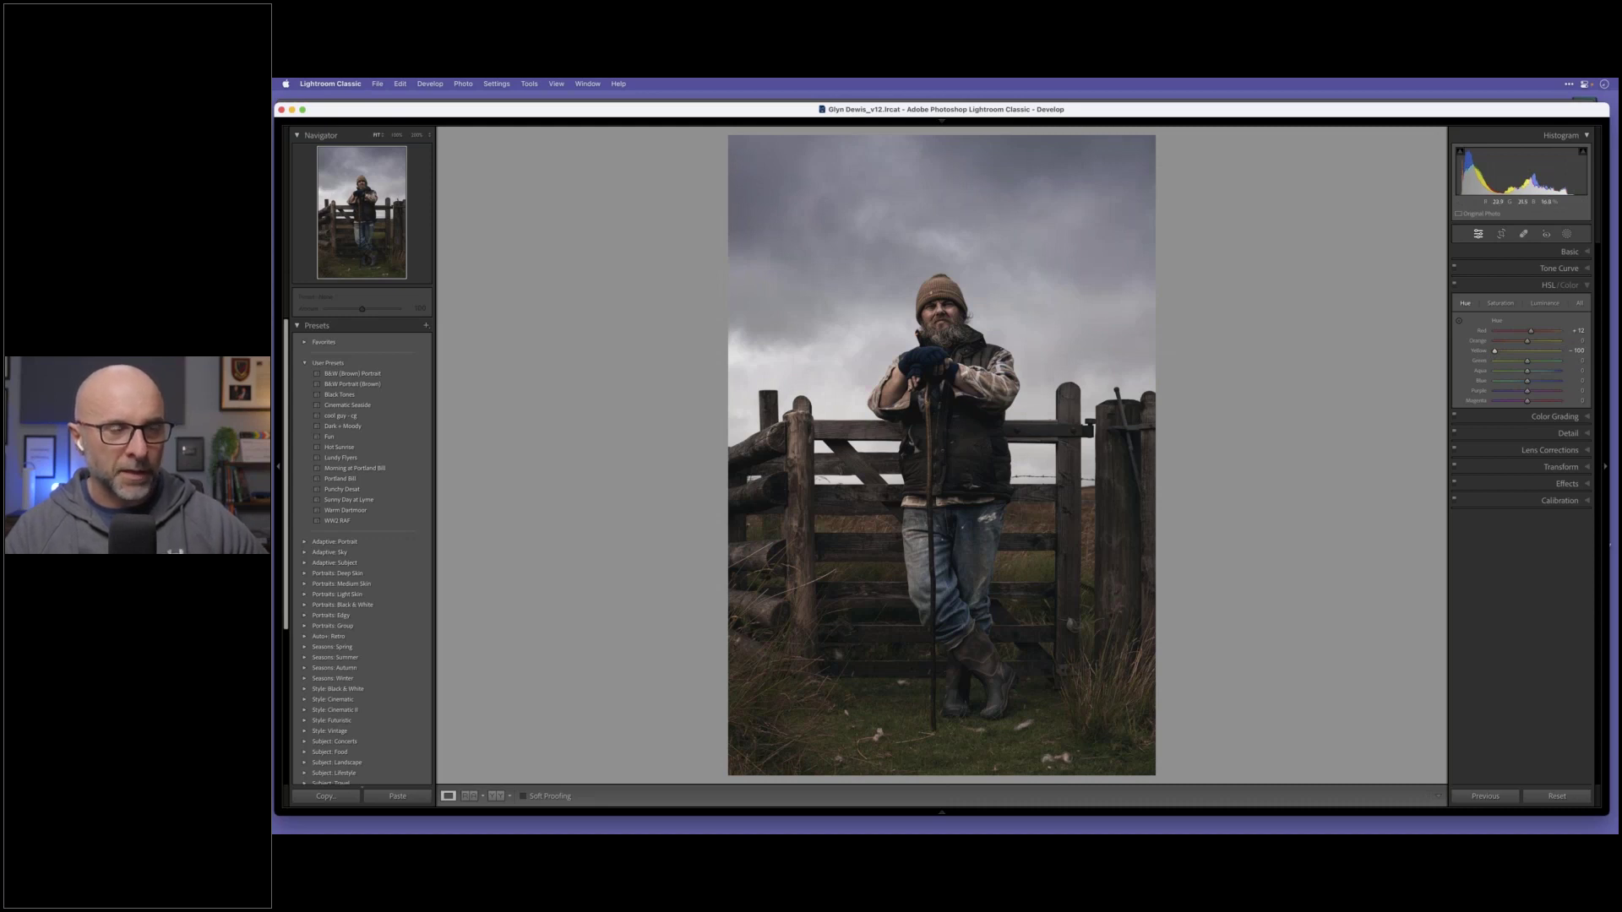
# Step: Set HSL saturation to -13 for Orange and -100 for Yellow through Magenta, and raise the Red luminance
pyautogui.click(1501, 303)
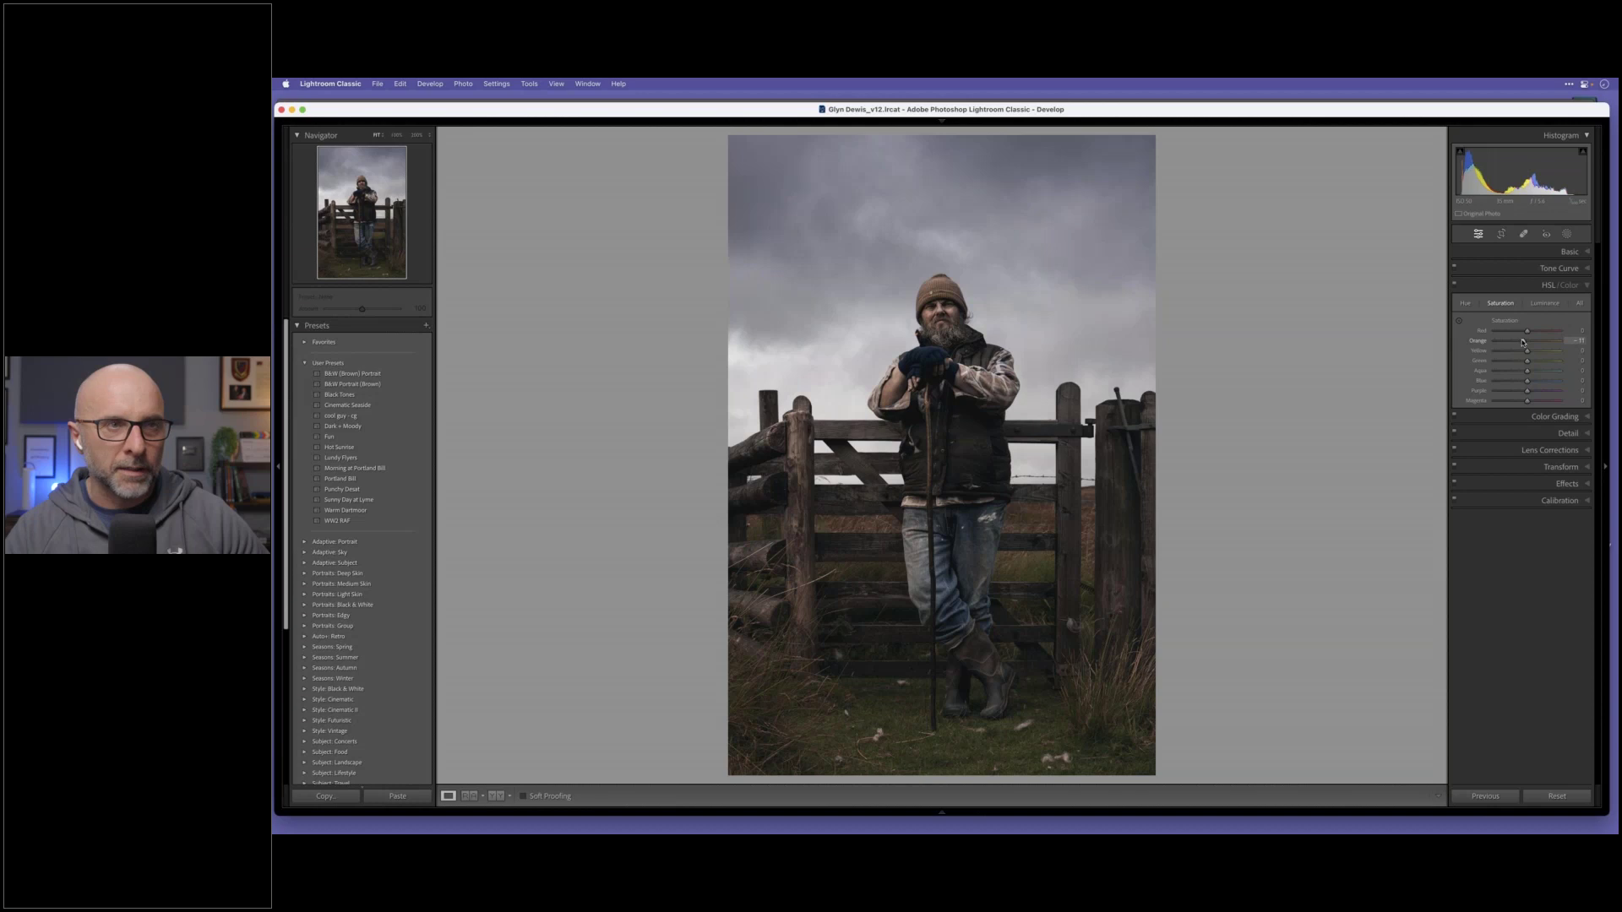
pyautogui.moveTo(1521, 341); pyautogui.dragTo(1446, 360)
pyautogui.moveTo(1528, 371); pyautogui.dragTo(1445, 390)
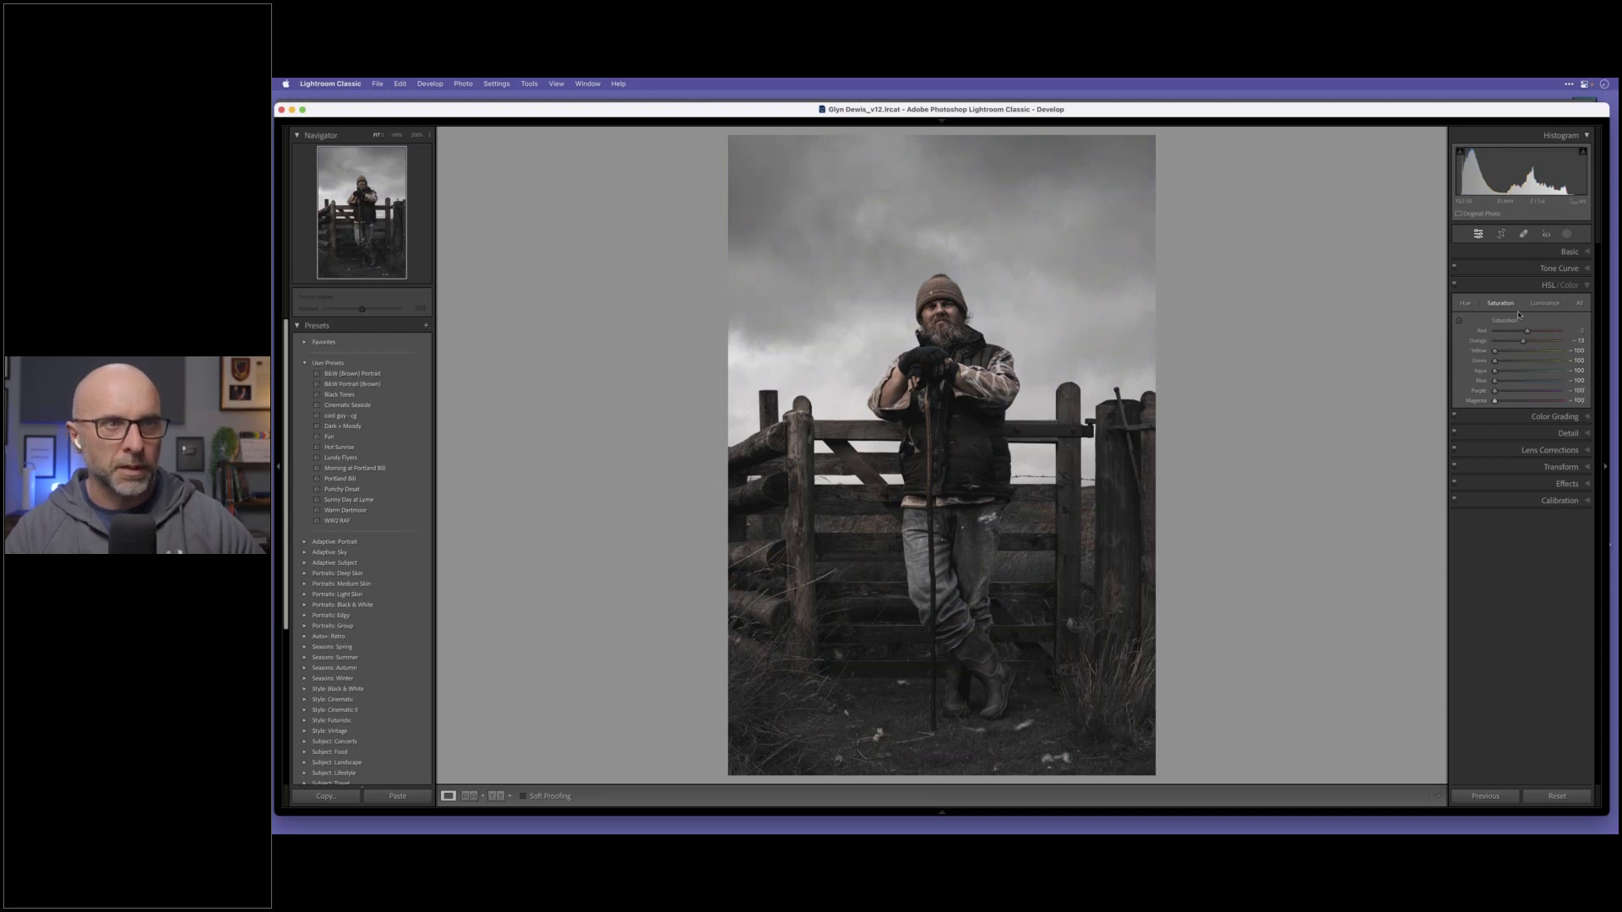
pyautogui.click(1544, 302)
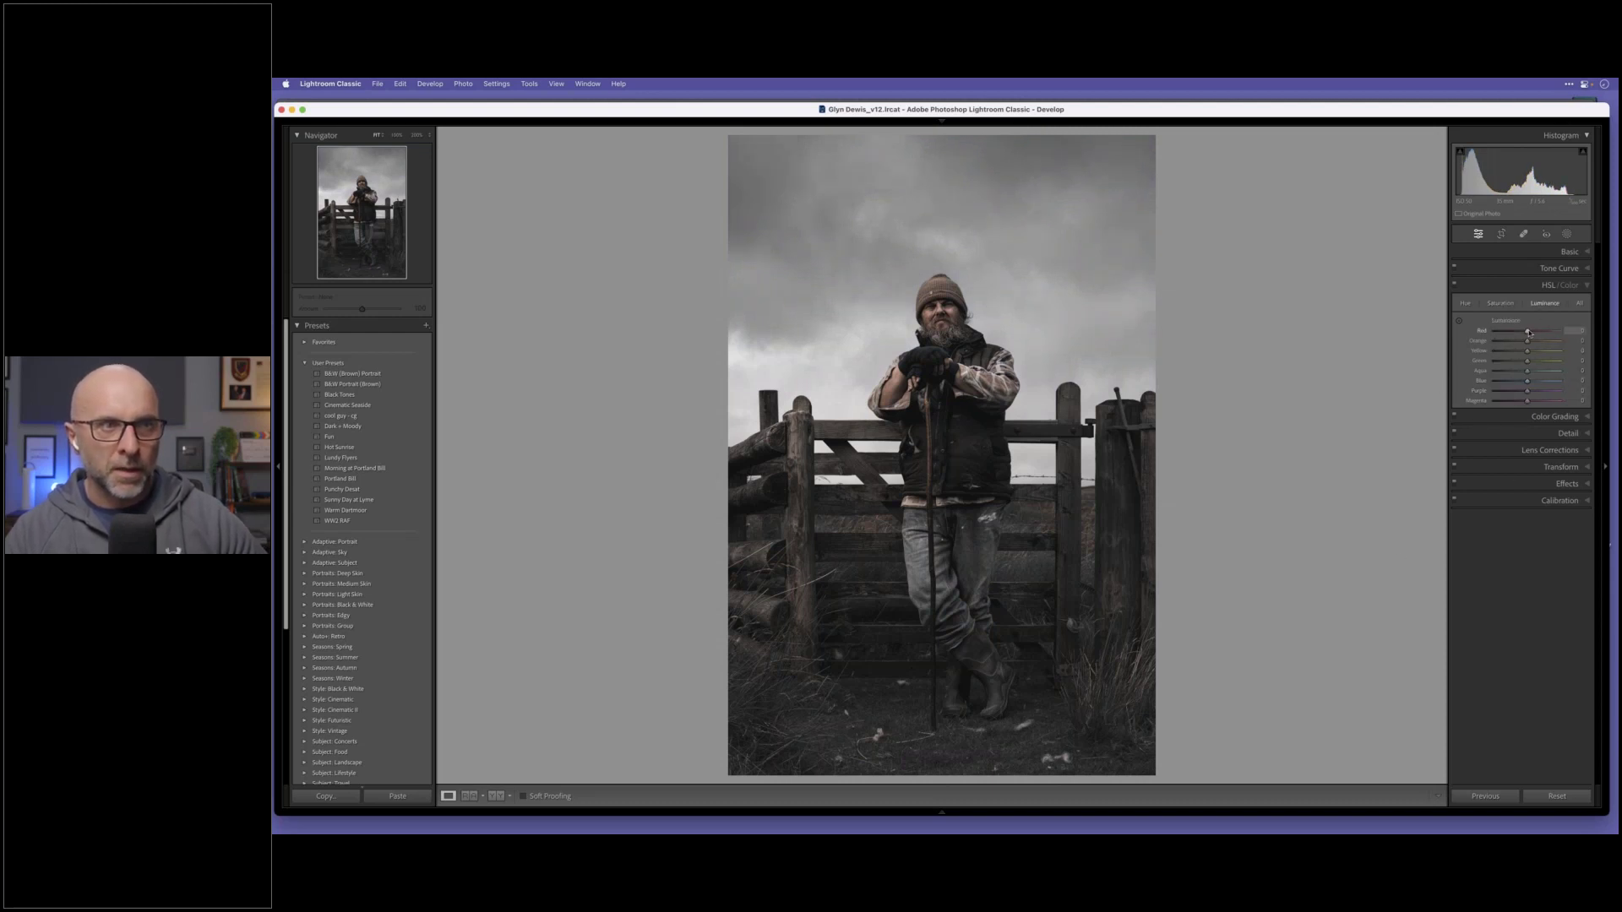
pyautogui.moveTo(1526, 332); pyautogui.dragTo(1533, 330)
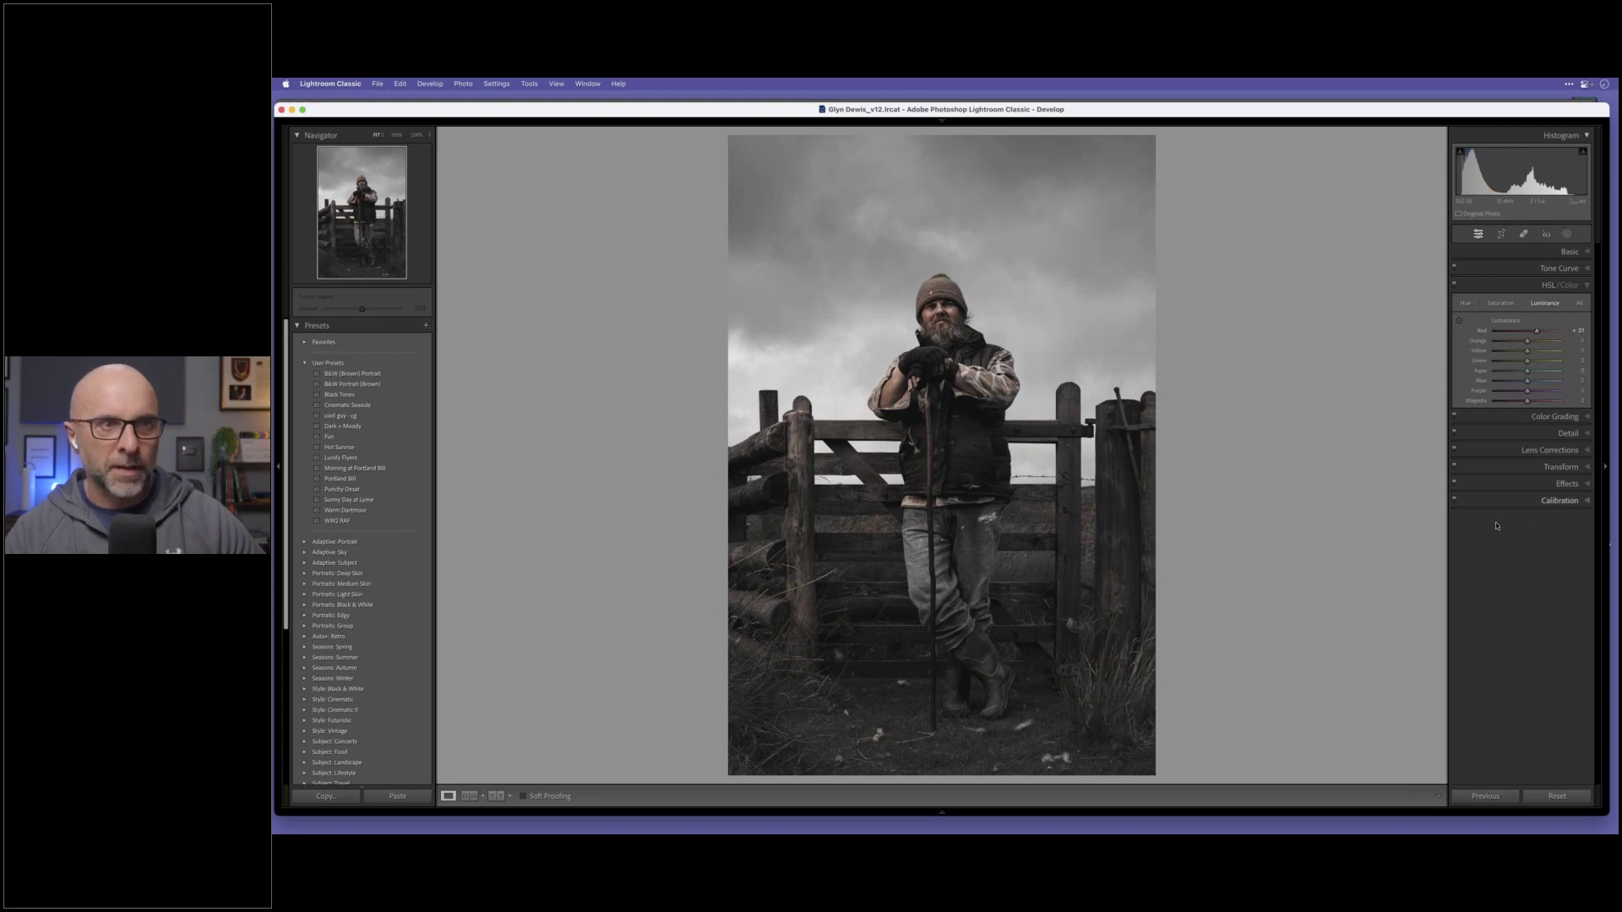
# Step: Darken the photo's edges with a Highlight Priority post-crop vignette and compare the graded photo with the original
pyautogui.click(1555, 483)
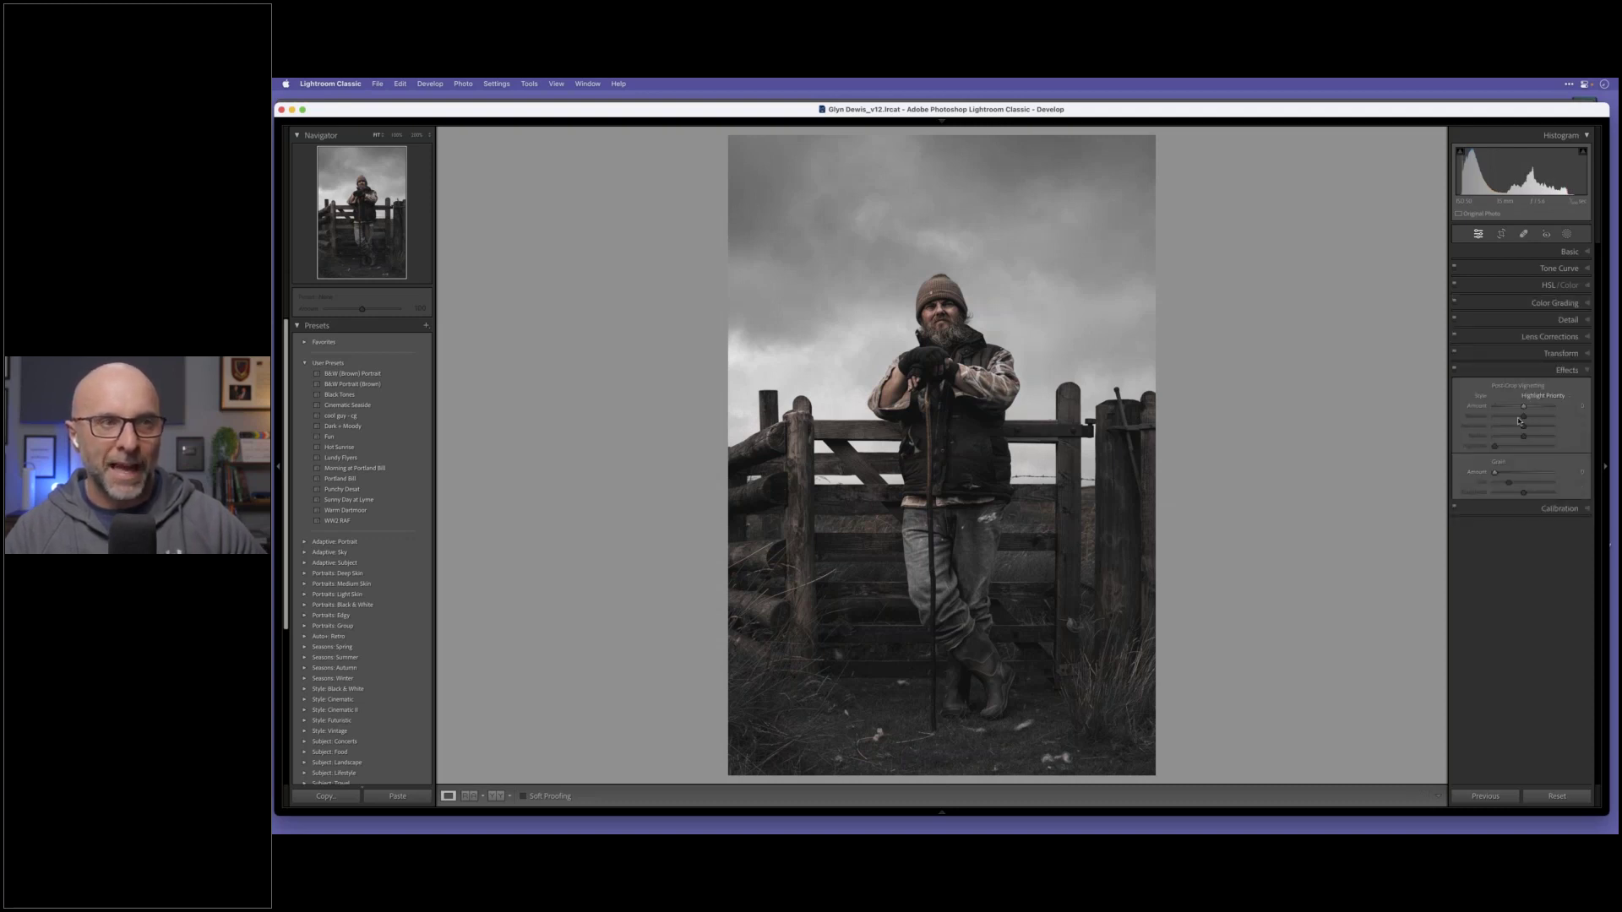
pyautogui.moveTo(1524, 406); pyautogui.dragTo(1514, 407)
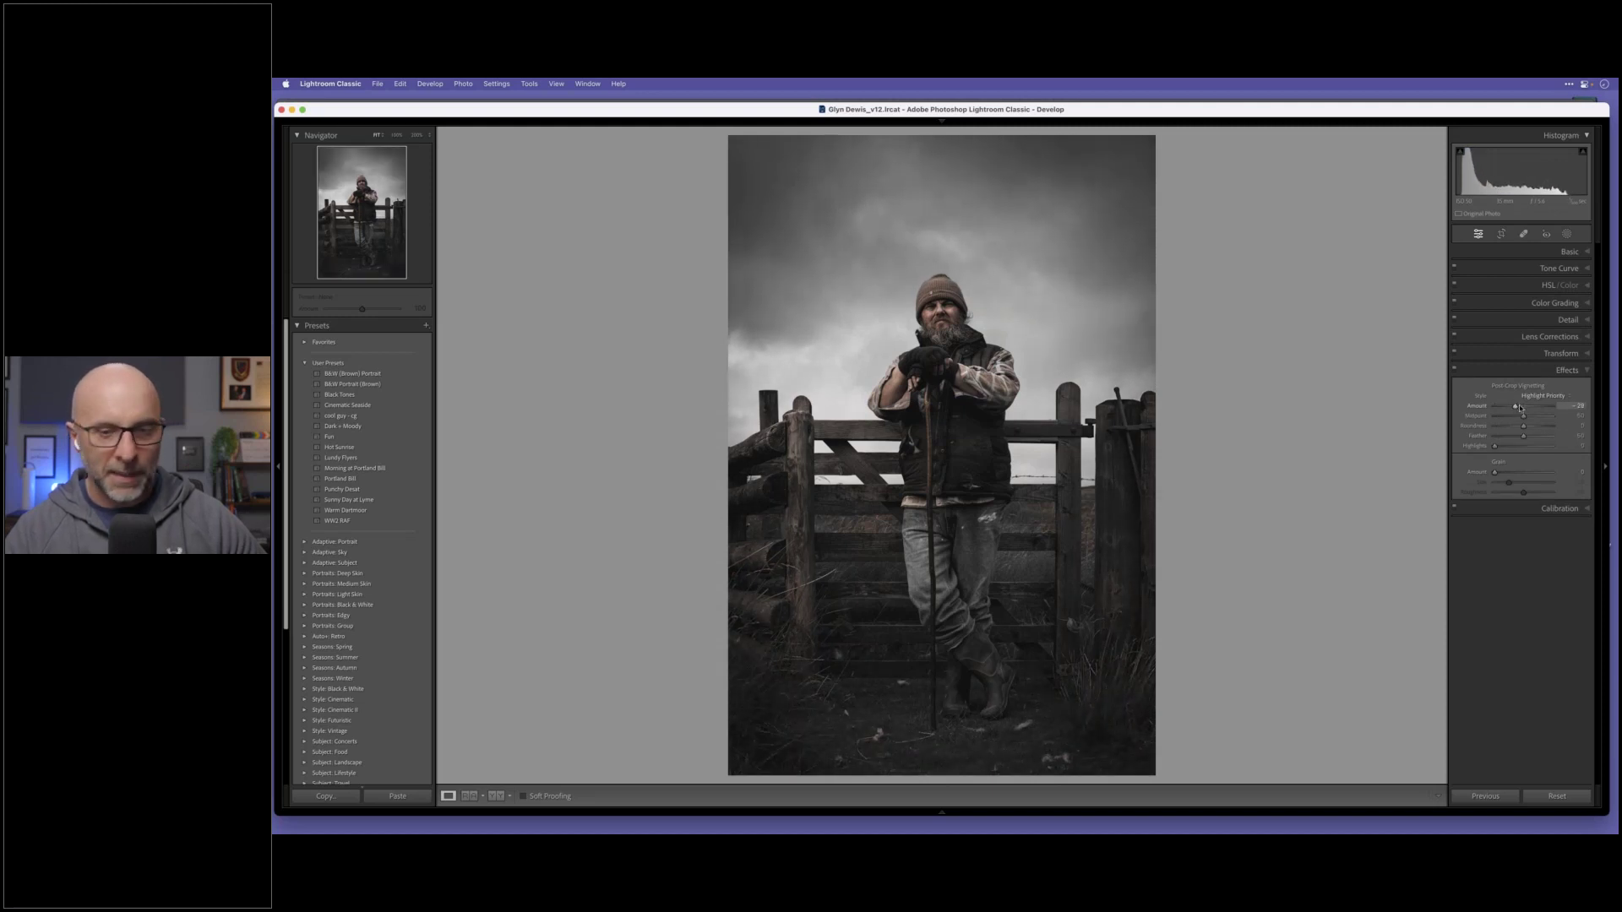
pyautogui.press('\\')
pyautogui.press('\\')
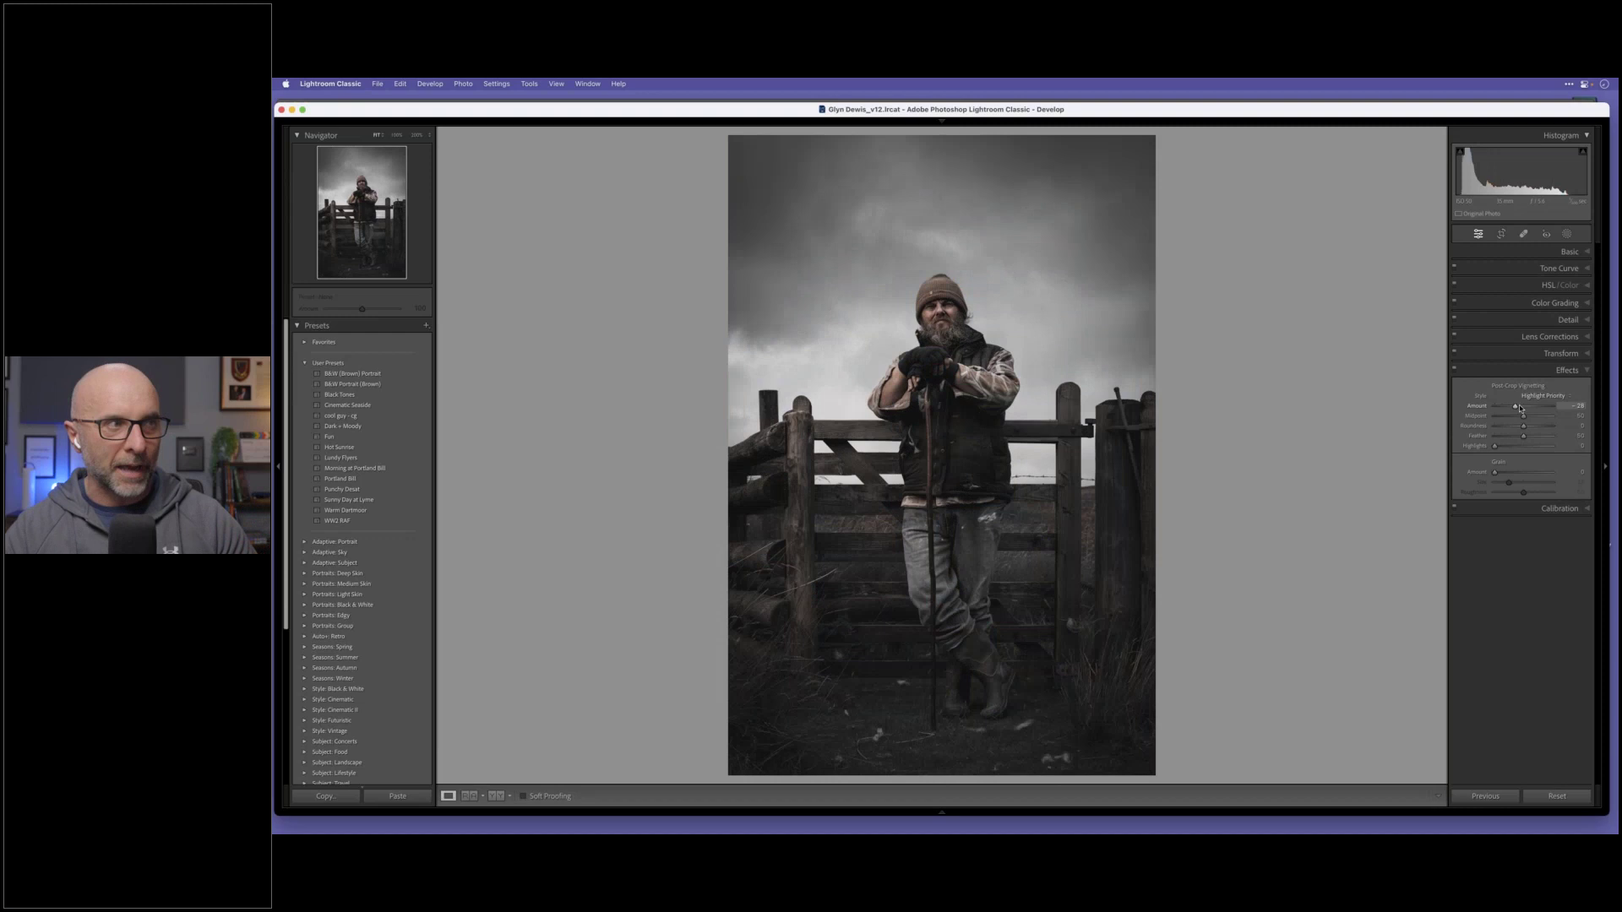
pyautogui.press('\\')
pyautogui.press('\\')
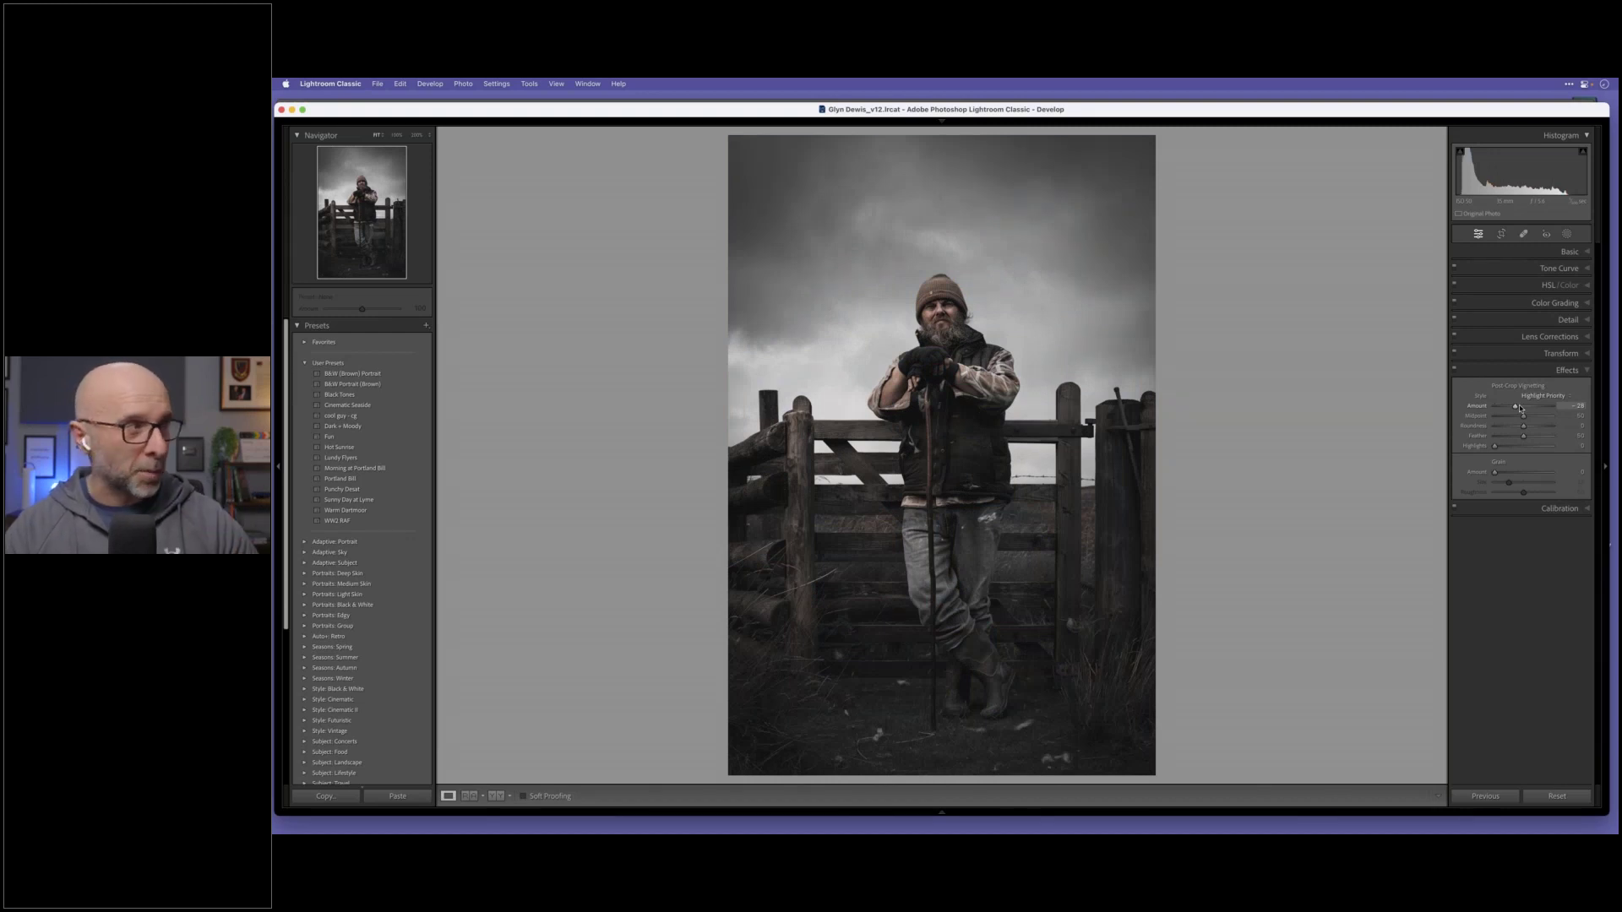
# Step: Save all of the photo's develop settings as a new preset named Dark in the User Presets group
pyautogui.click(426, 325)
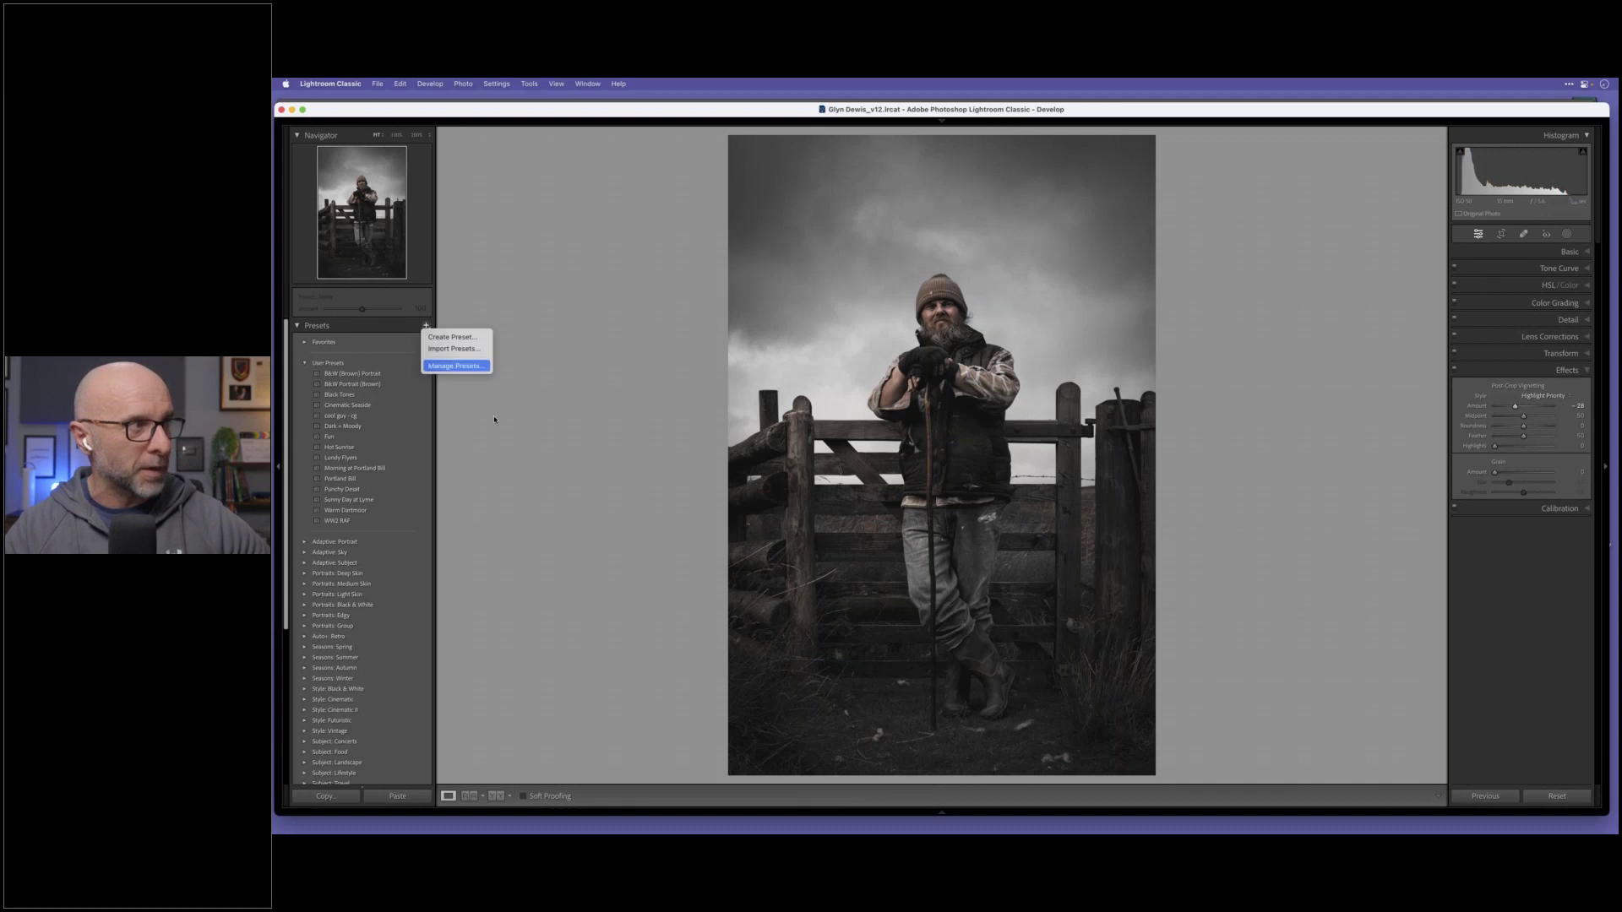
pyautogui.click(454, 340)
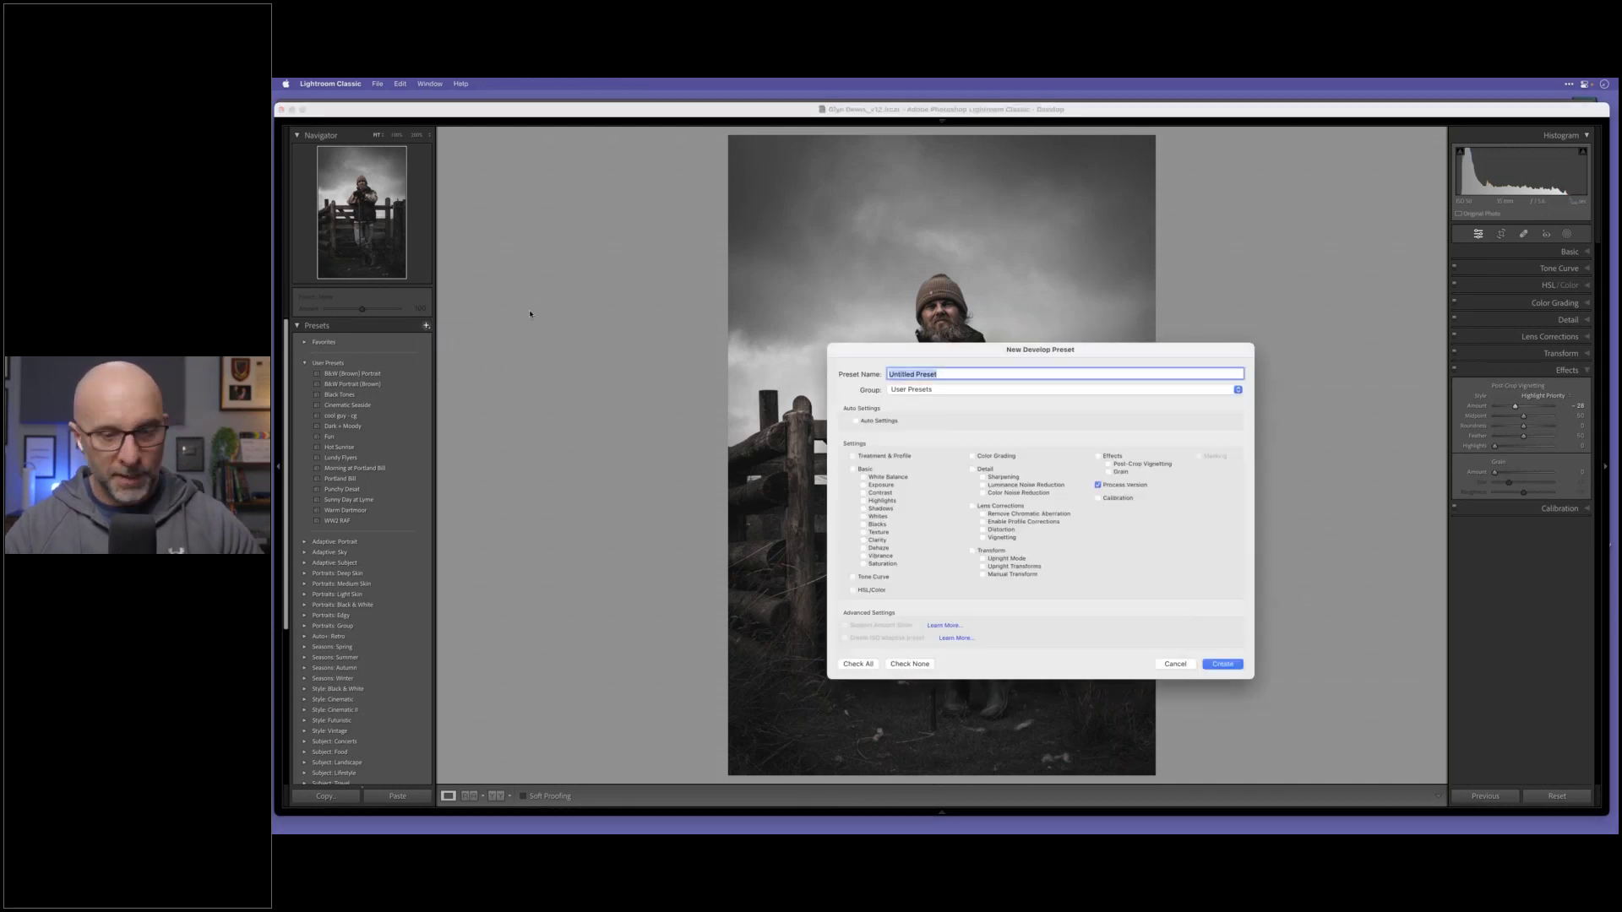
pyautogui.write('Dark')
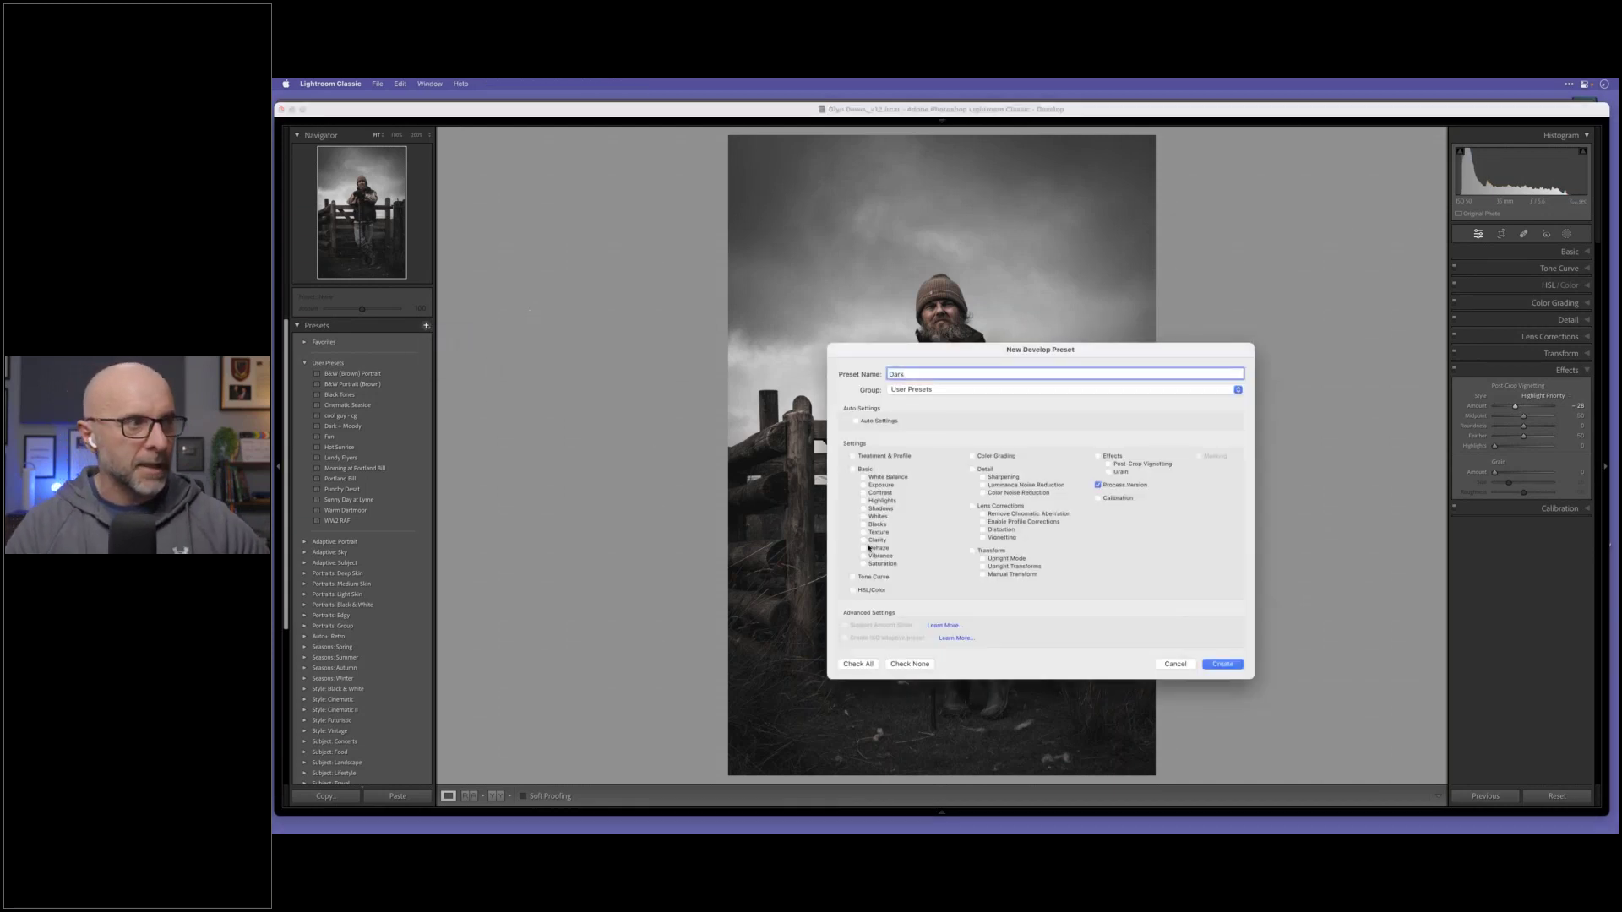
pyautogui.click(859, 664)
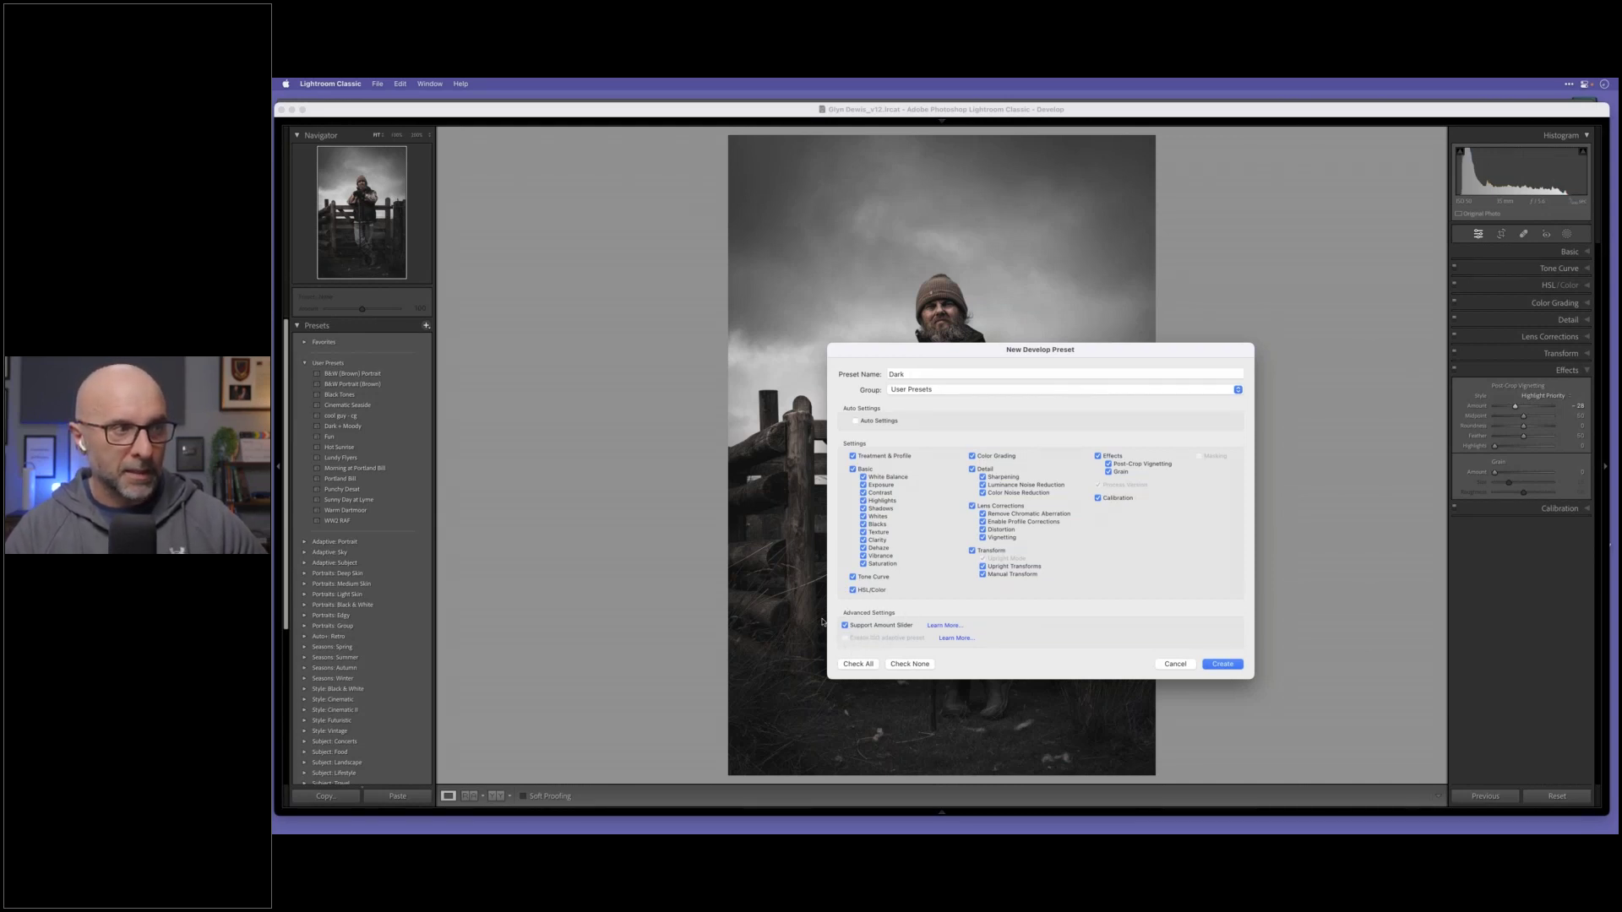
pyautogui.click(1222, 665)
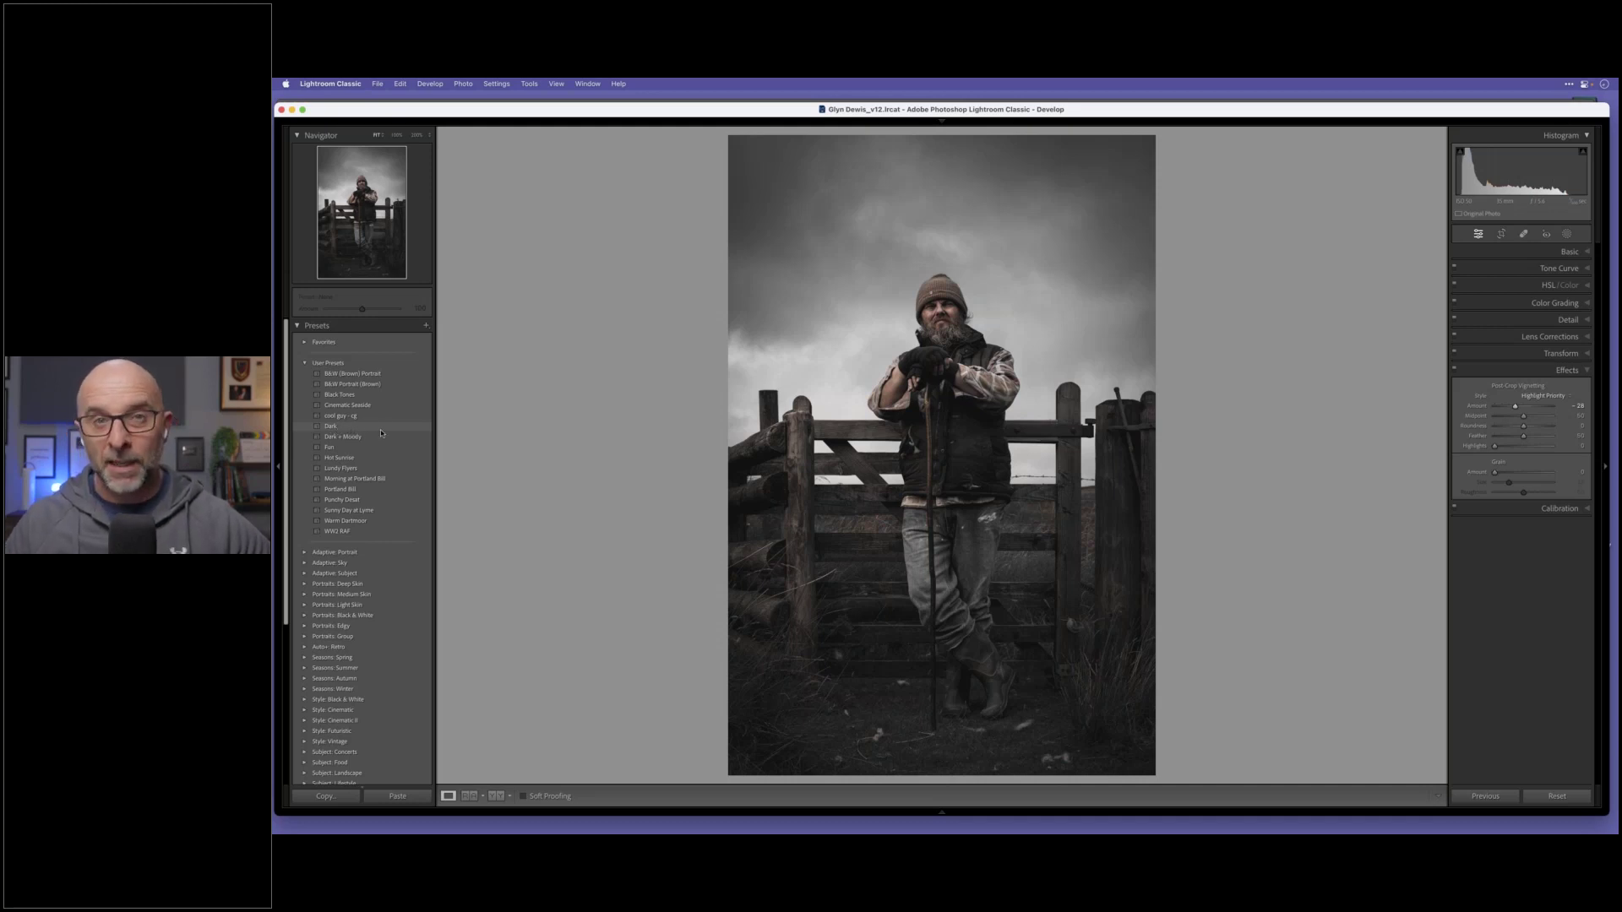
# Step: Open the photo of the two boxers in the ring in Develop and apply the Dark preset
pyautogui.press('super+alt+1')
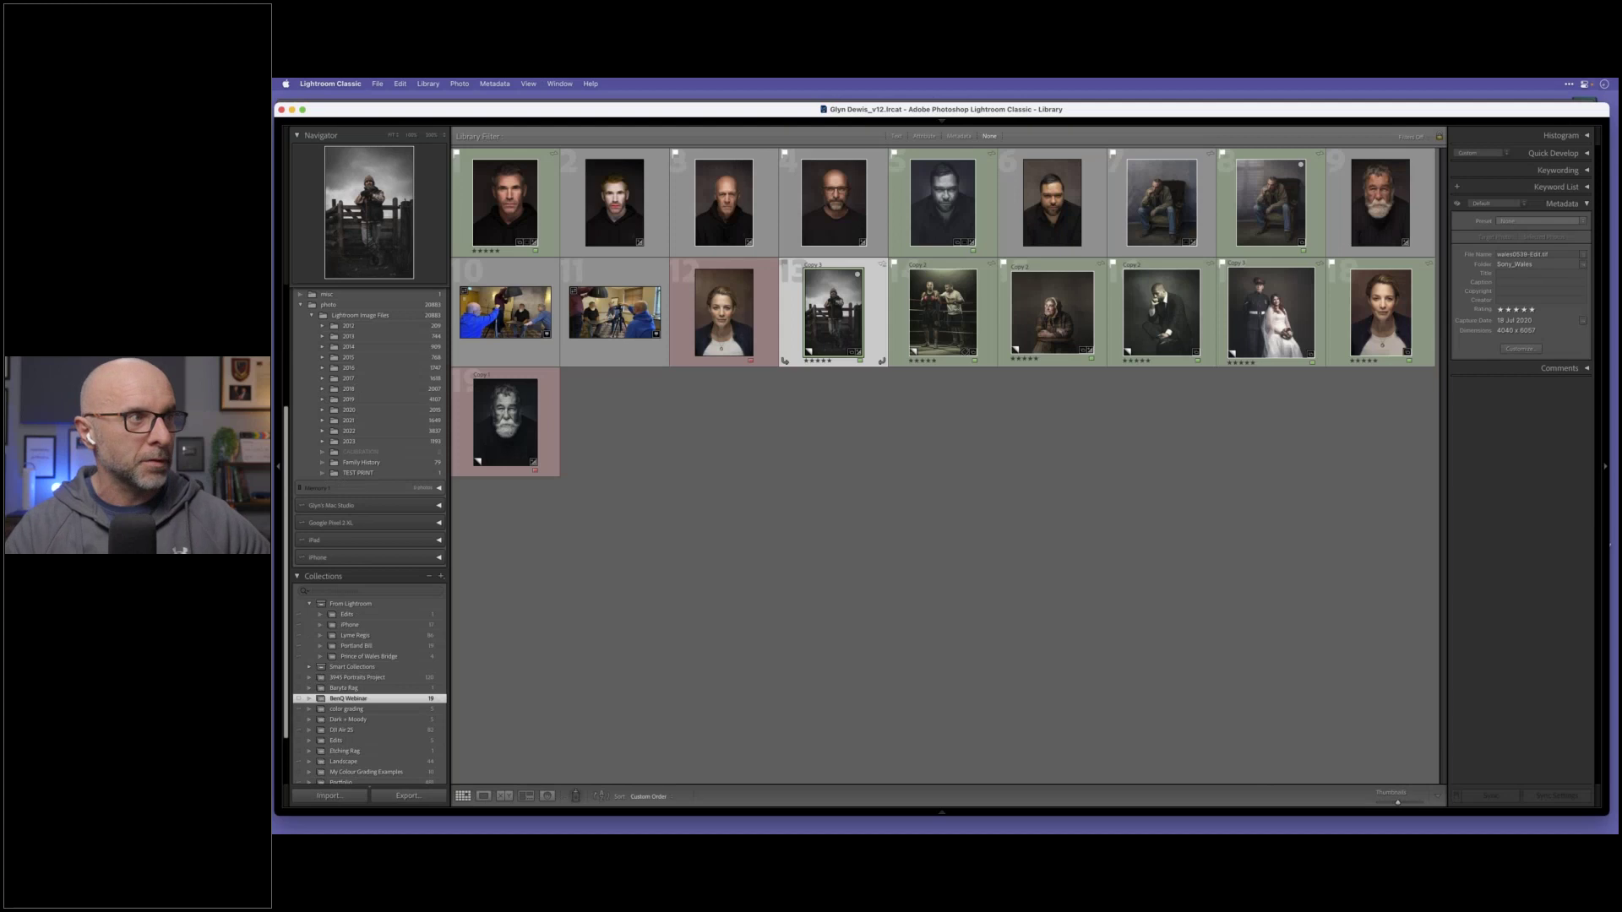
pyautogui.click(943, 306)
pyautogui.press('d')
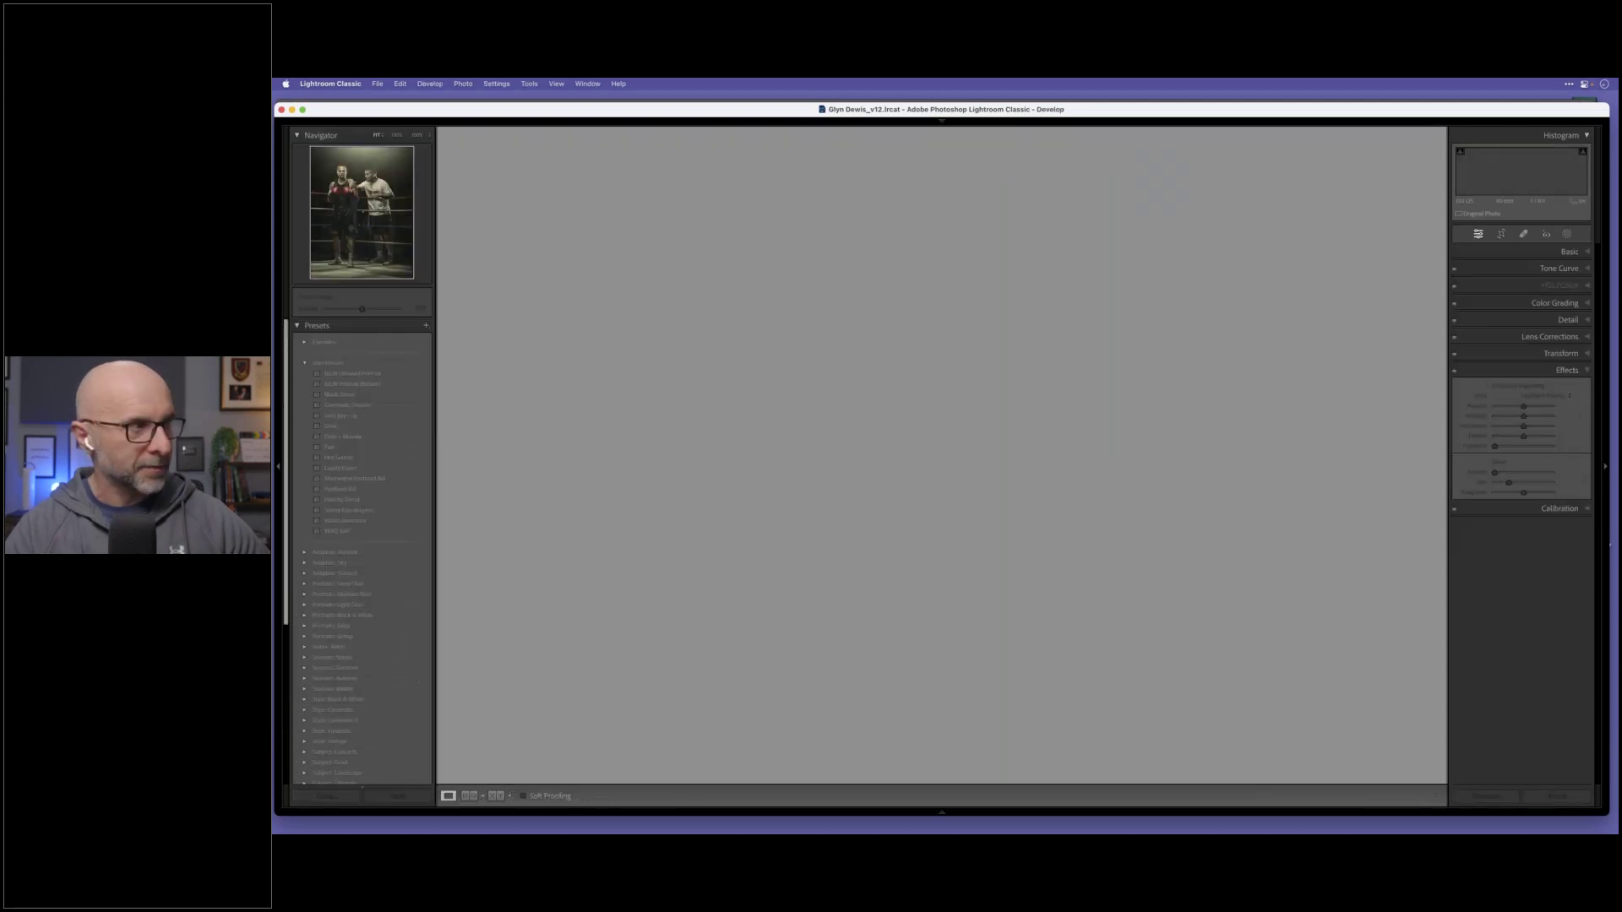
pyautogui.click(391, 429)
# Step: Open the portrait of the woman in the bonnet in Develop, apply the Dark preset and lower its Amount
pyautogui.press('g')
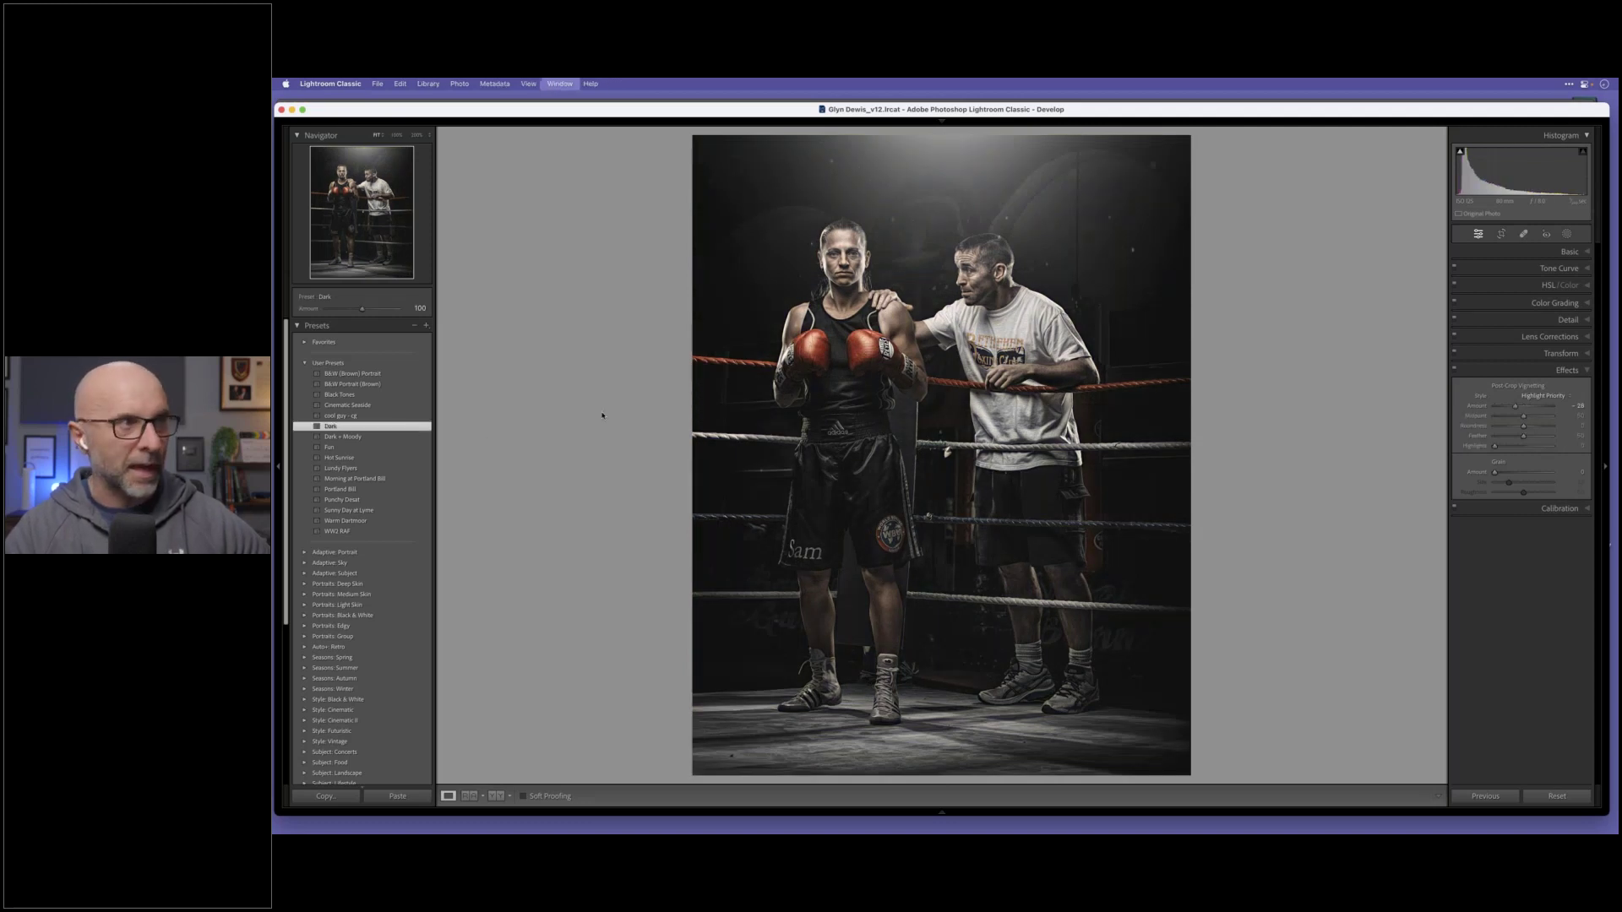
pyautogui.click(1020, 299)
pyautogui.press('d')
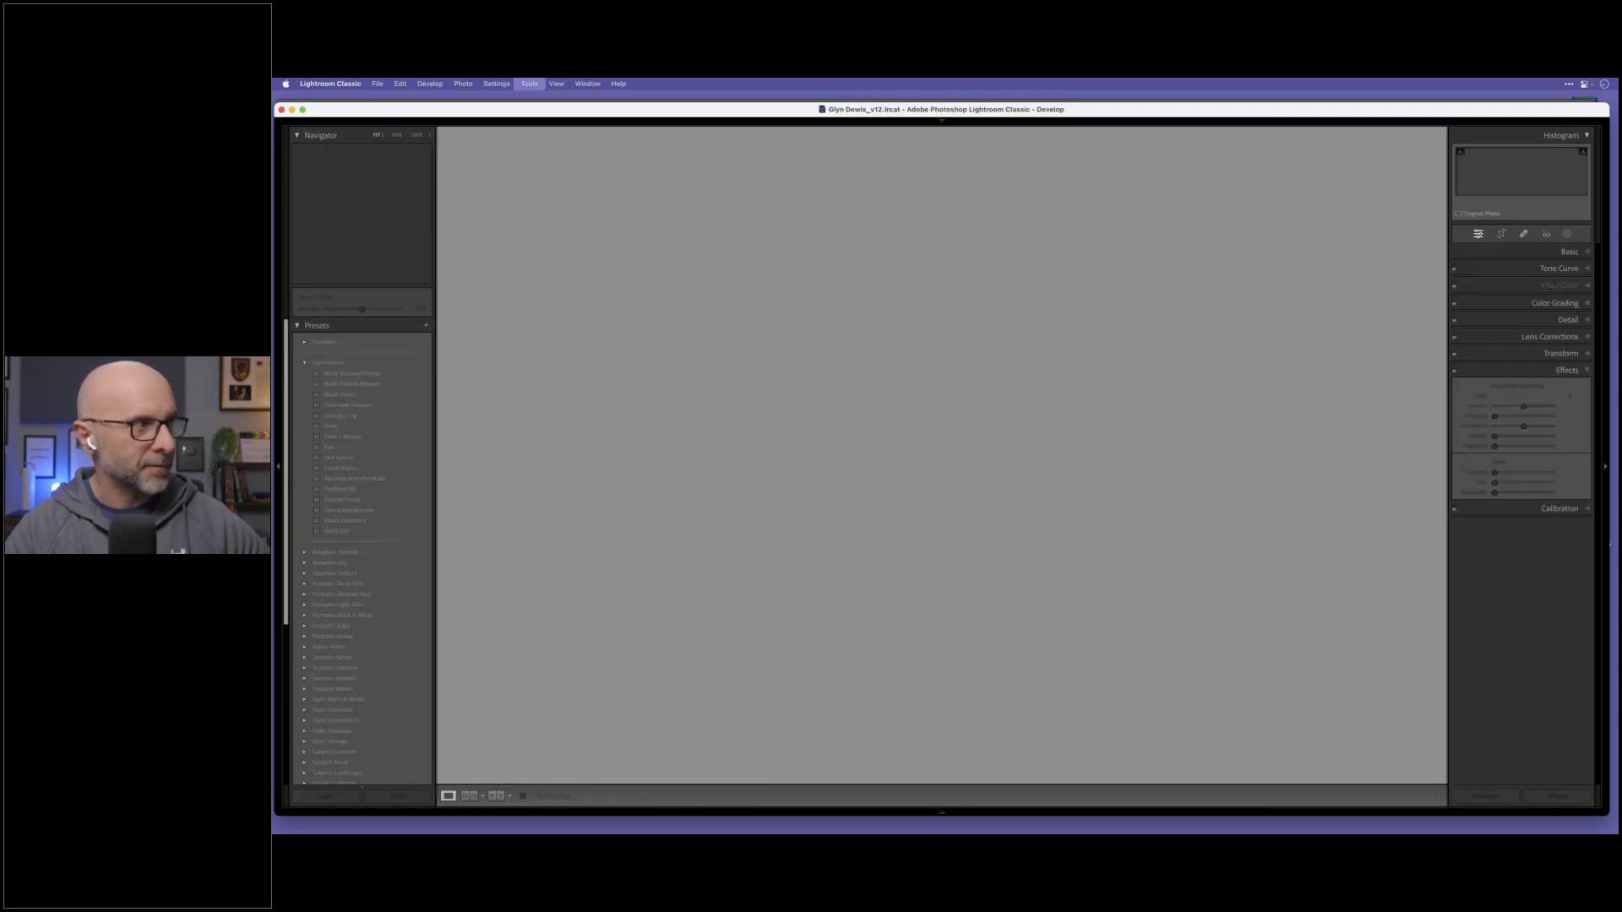
pyautogui.click(409, 429)
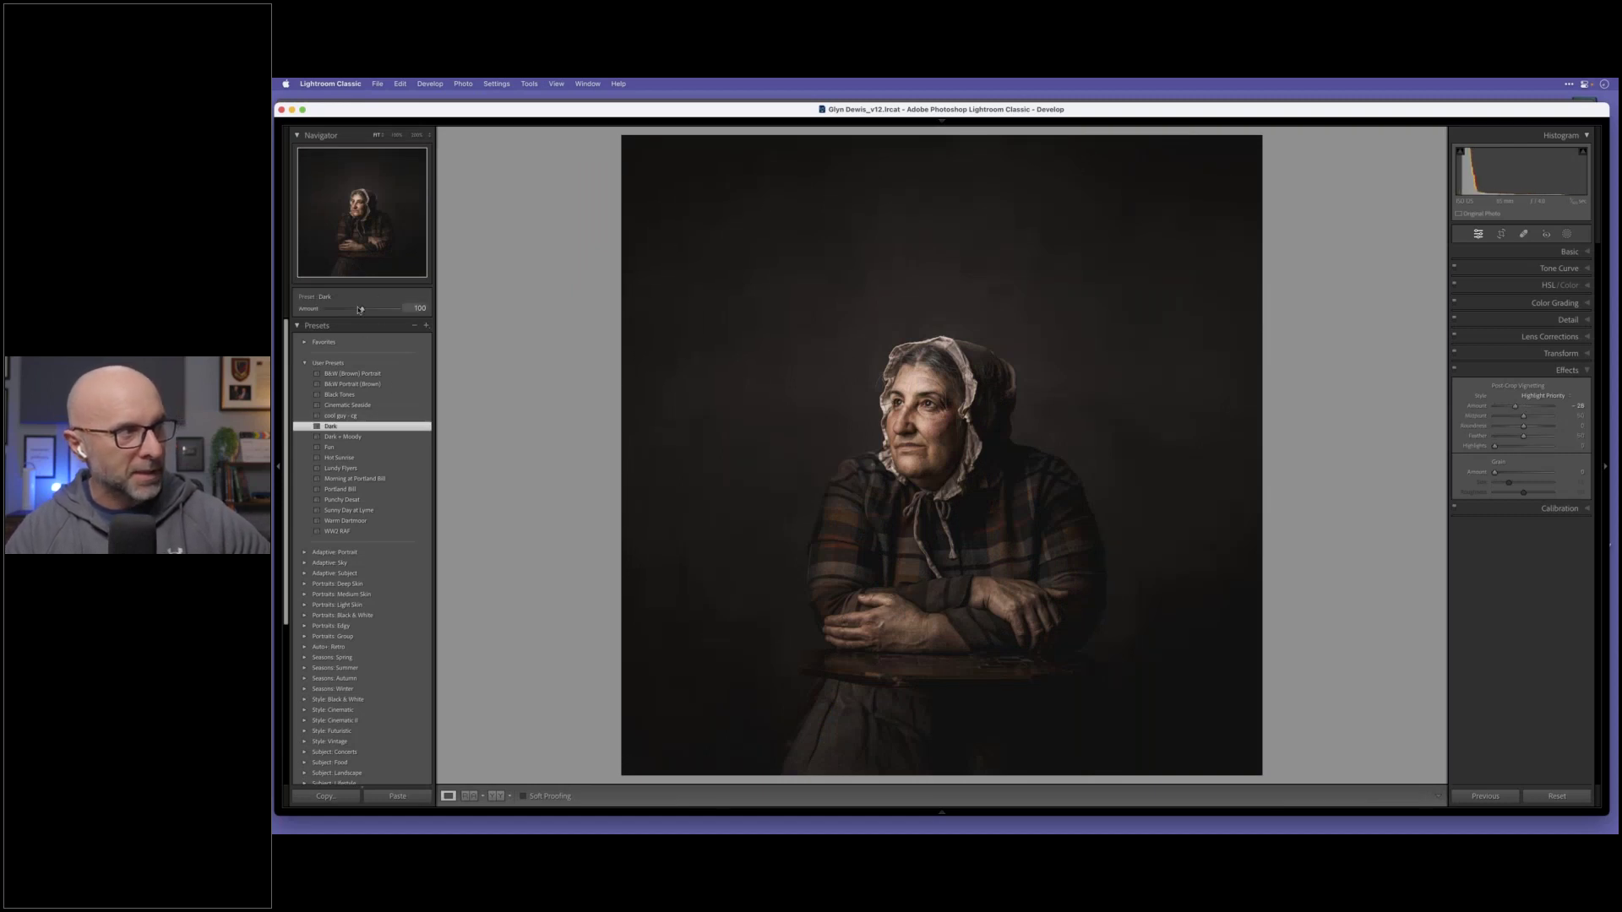
pyautogui.moveTo(369, 310)
pyautogui.mouseDown()
pyautogui.moveTo(334, 308)
pyautogui.moveTo(359, 308)
pyautogui.mouseUp()
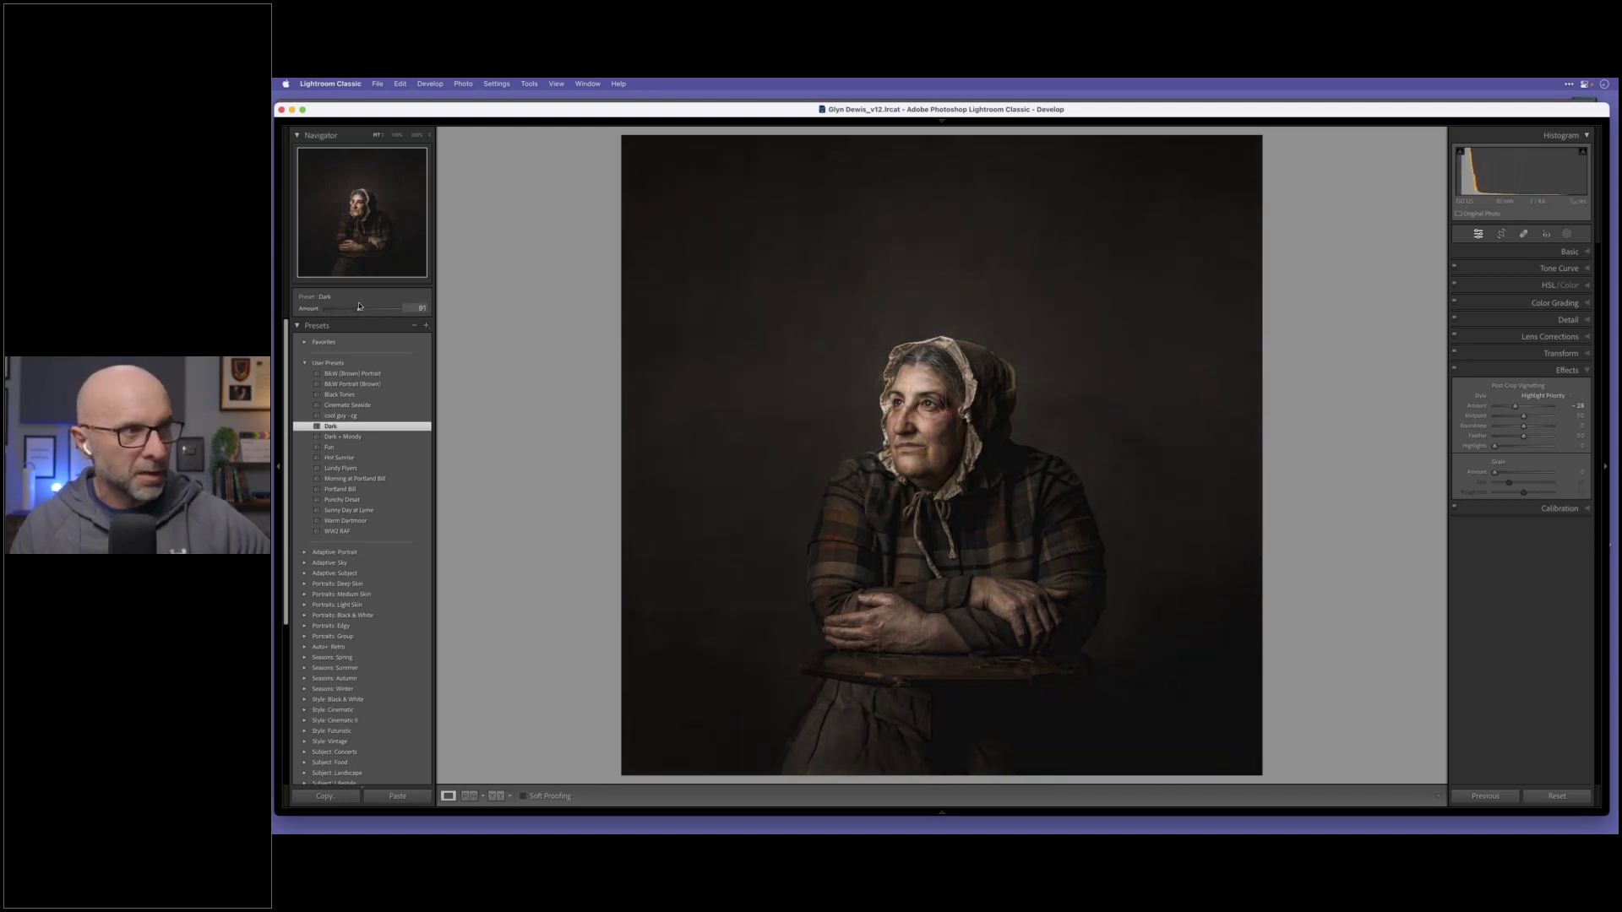
# Step: Open the wedding couple photo in Develop, apply the Dark preset at Amount 73, and compare it with the original
pyautogui.press('g')
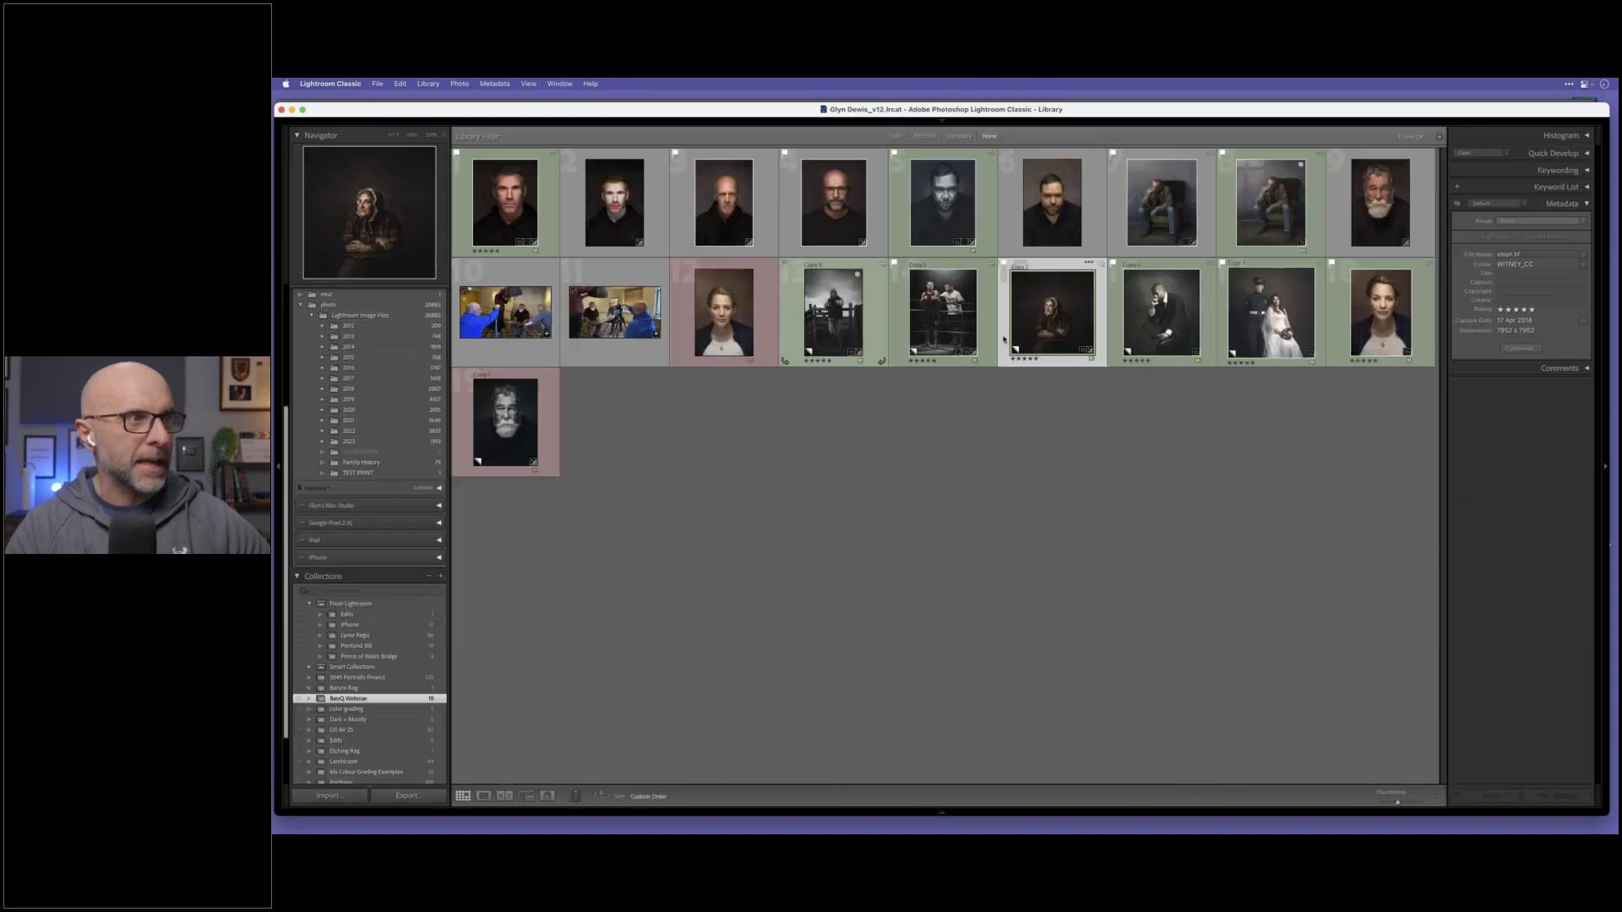
pyautogui.click(1262, 318)
pyautogui.press('d')
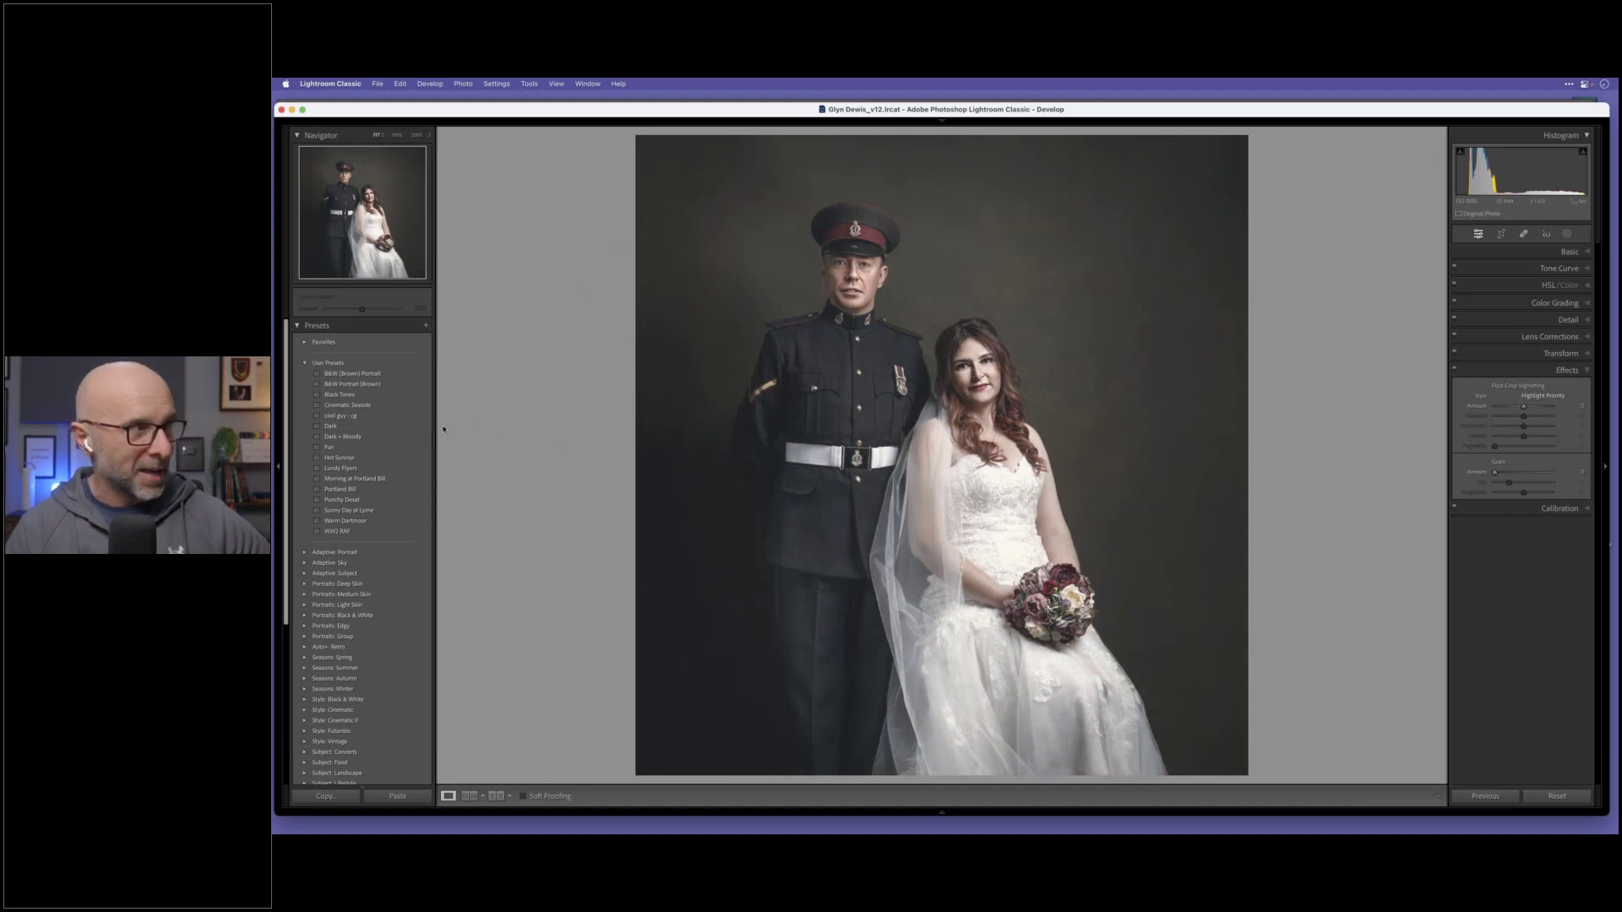
pyautogui.click(406, 428)
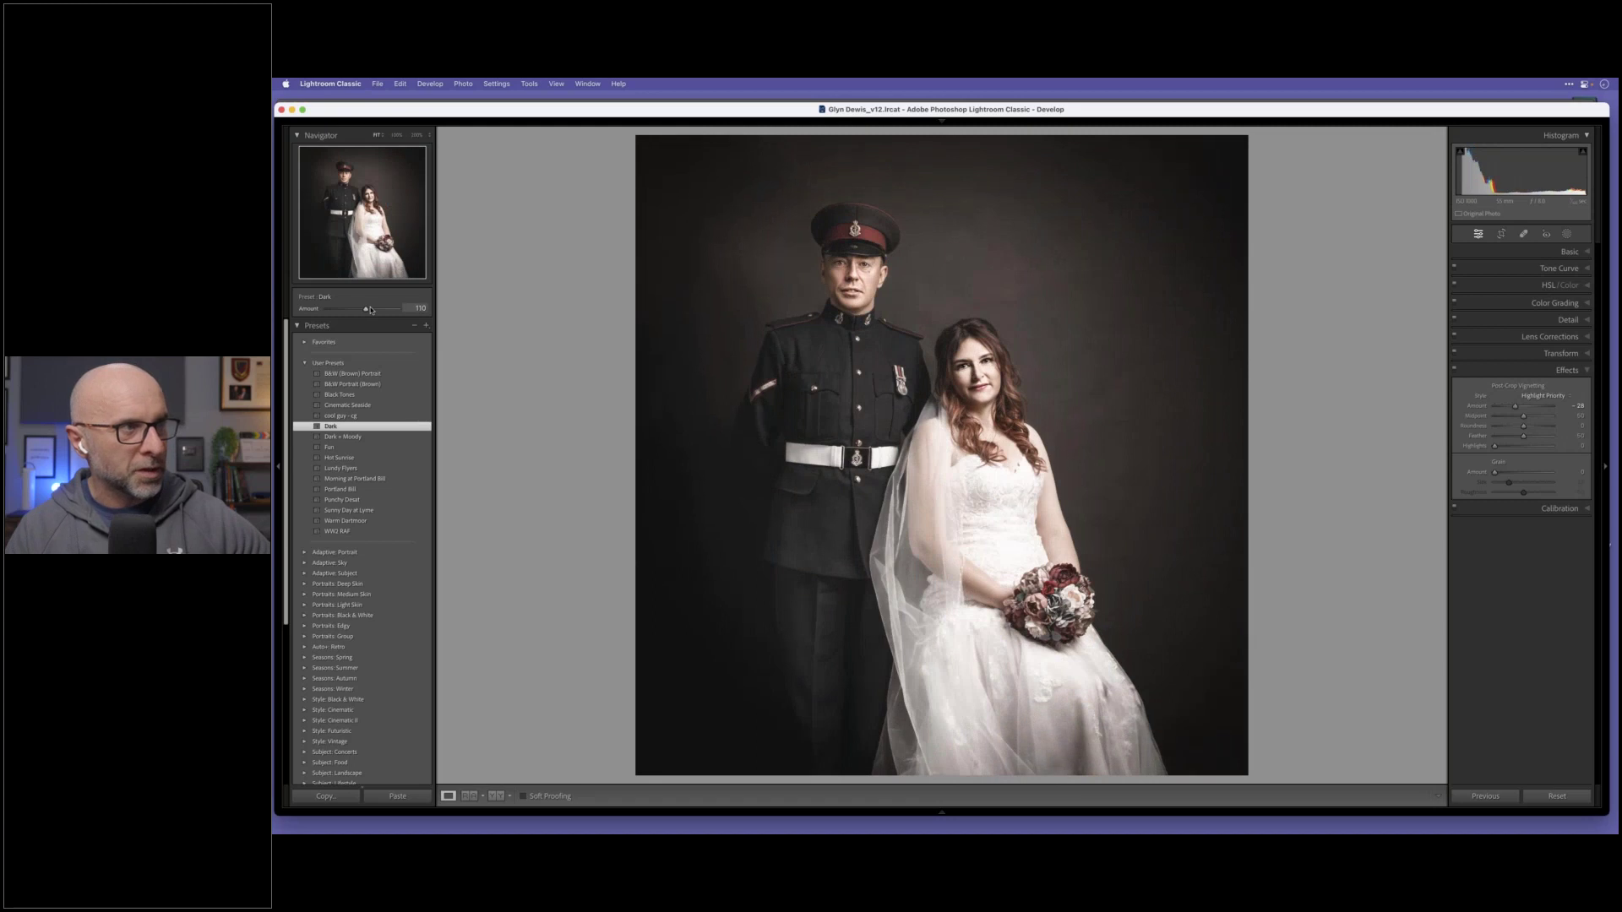
pyautogui.moveTo(366, 309); pyautogui.dragTo(353, 309)
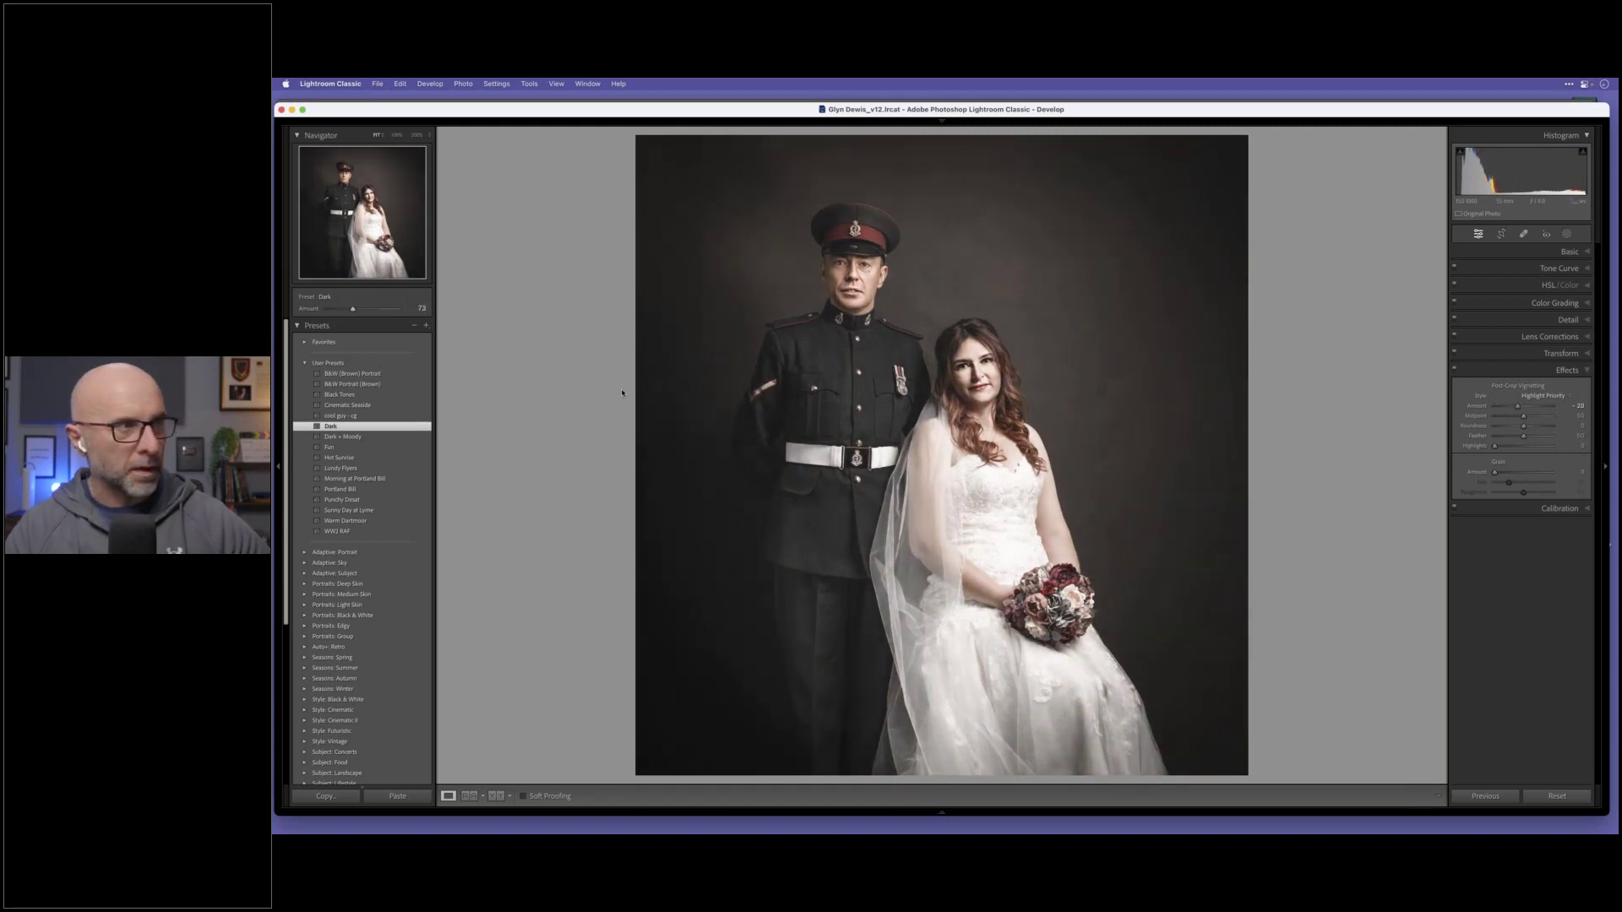
pyautogui.press('\\')
pyautogui.press('\\')
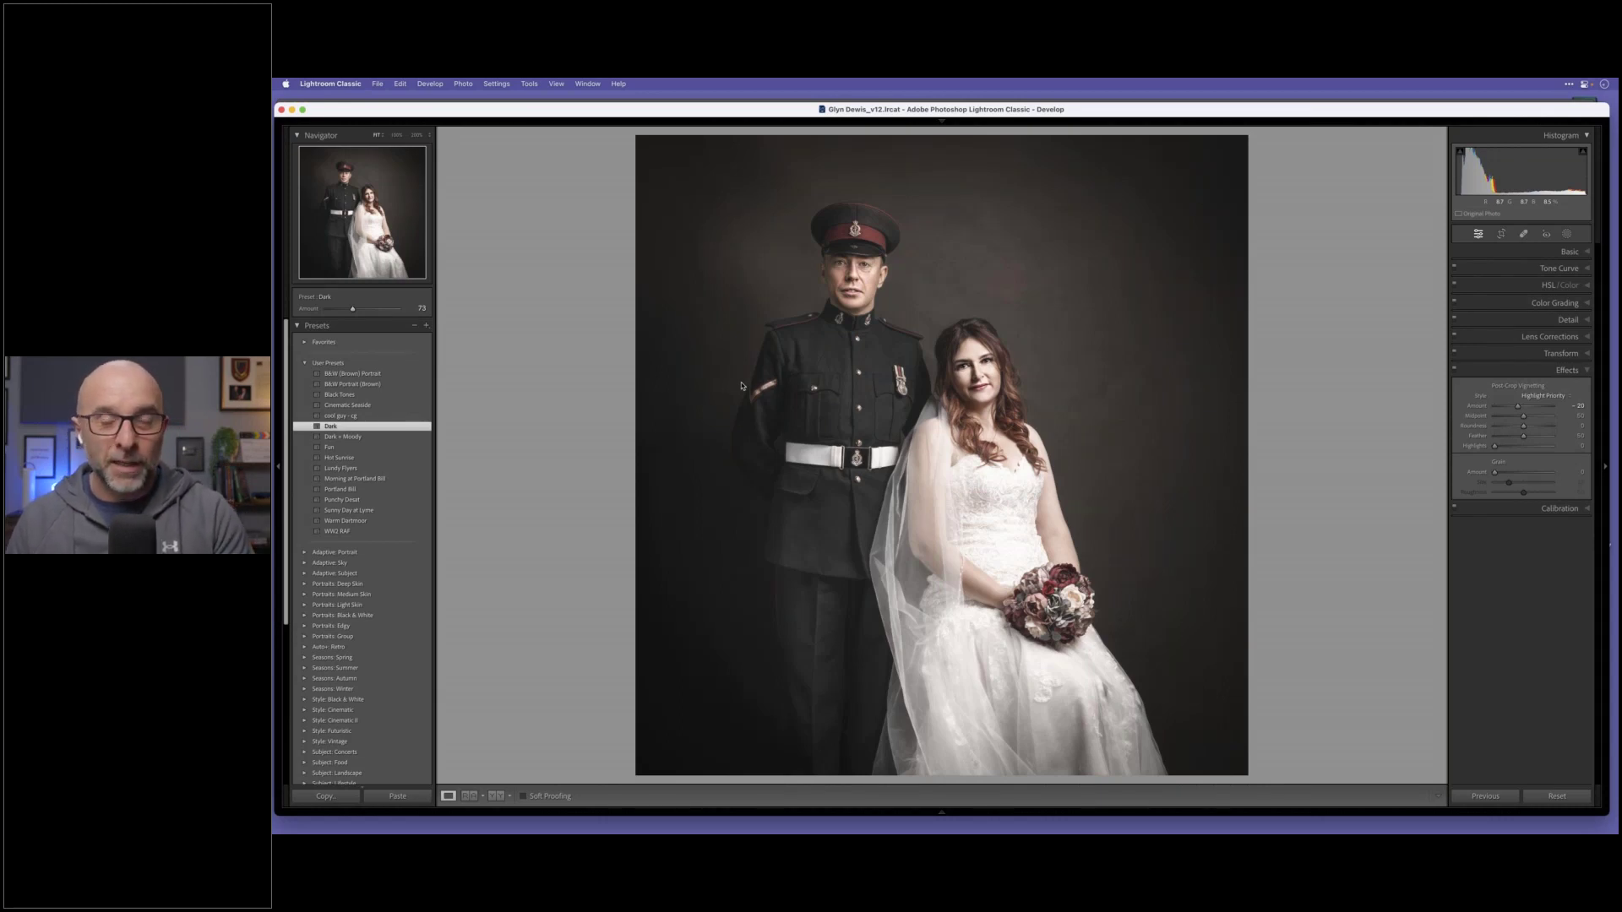
# Step: Compare the wedding couple photo's Dark preset grade with its original version
pyautogui.press('\\')
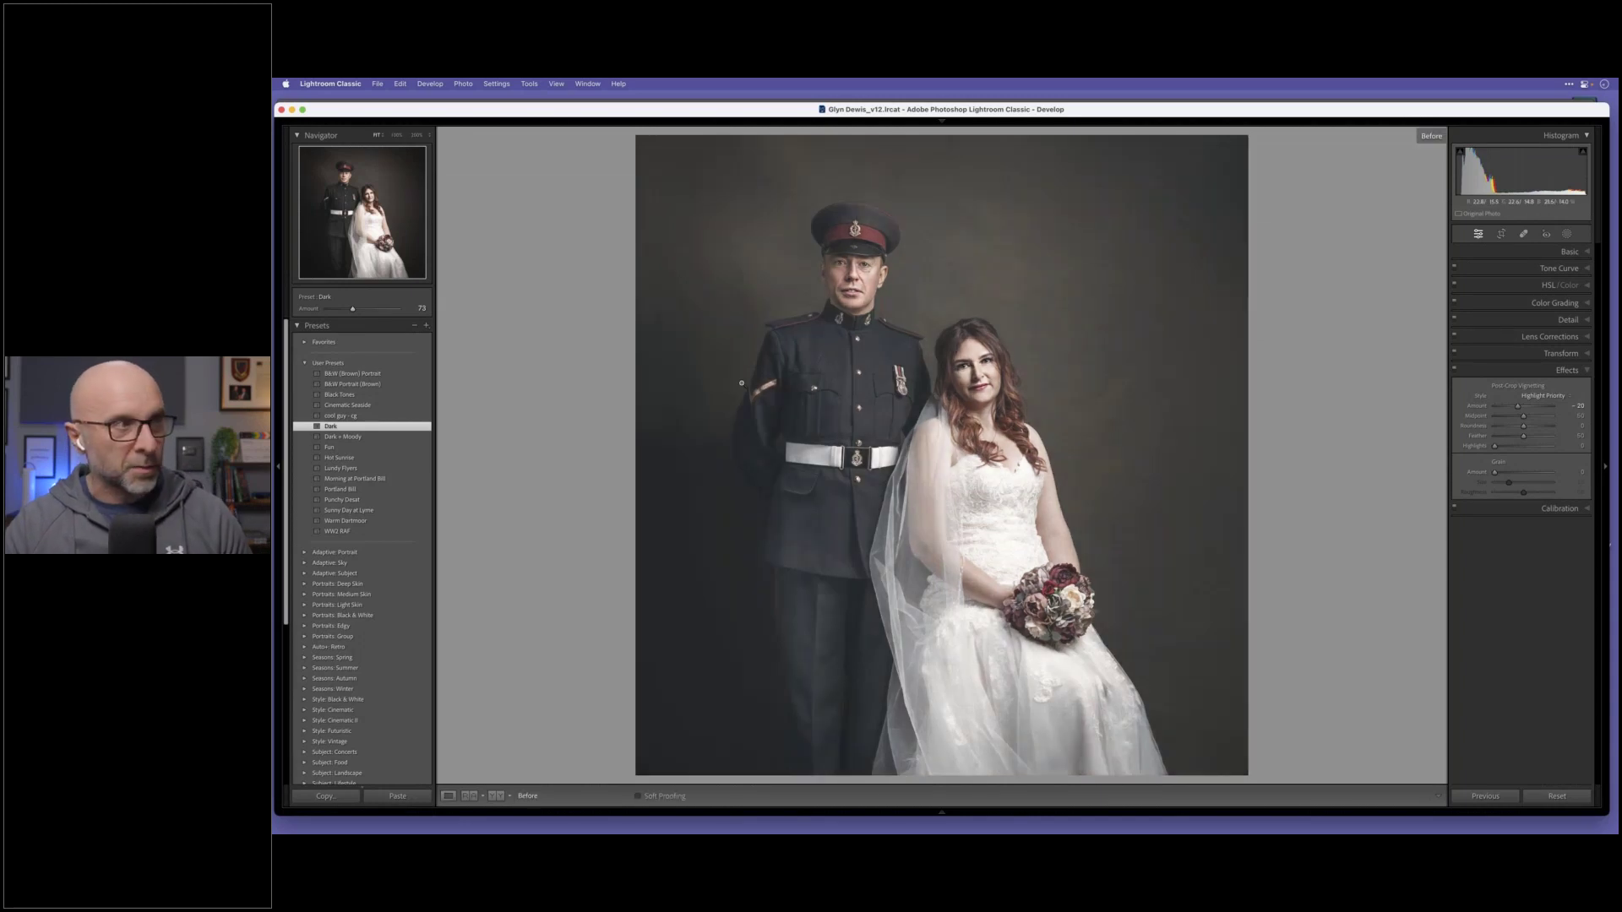
pyautogui.press('\\')
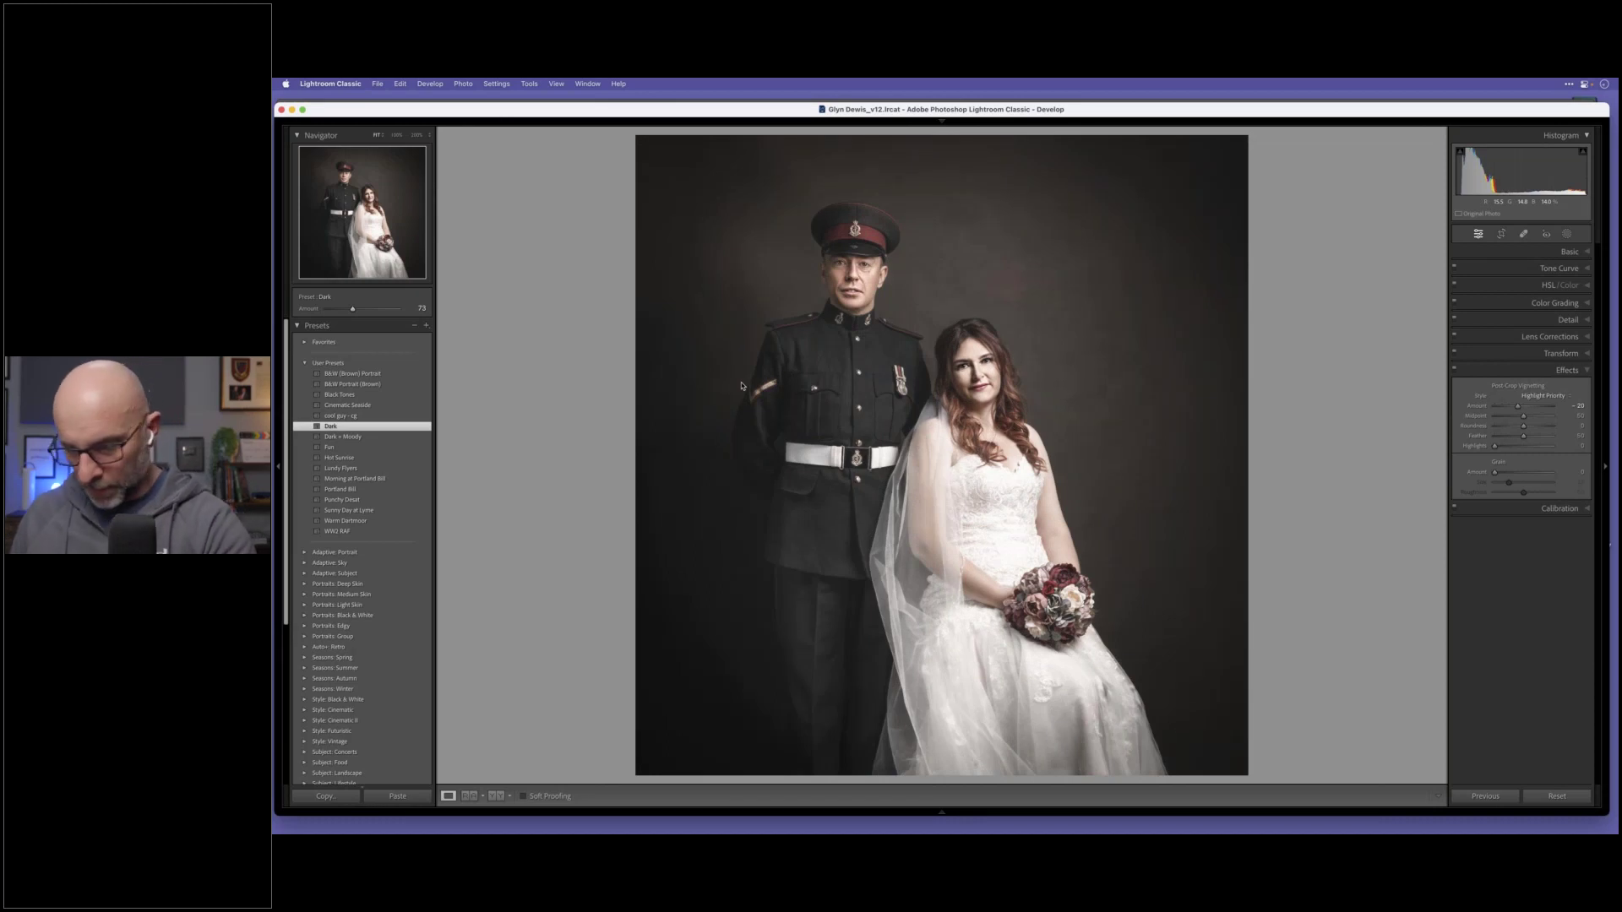
# Step: Open the second portrait, the grey-haired man in the black hoodie, in Develop and delete all of its masks
pyautogui.press('g')
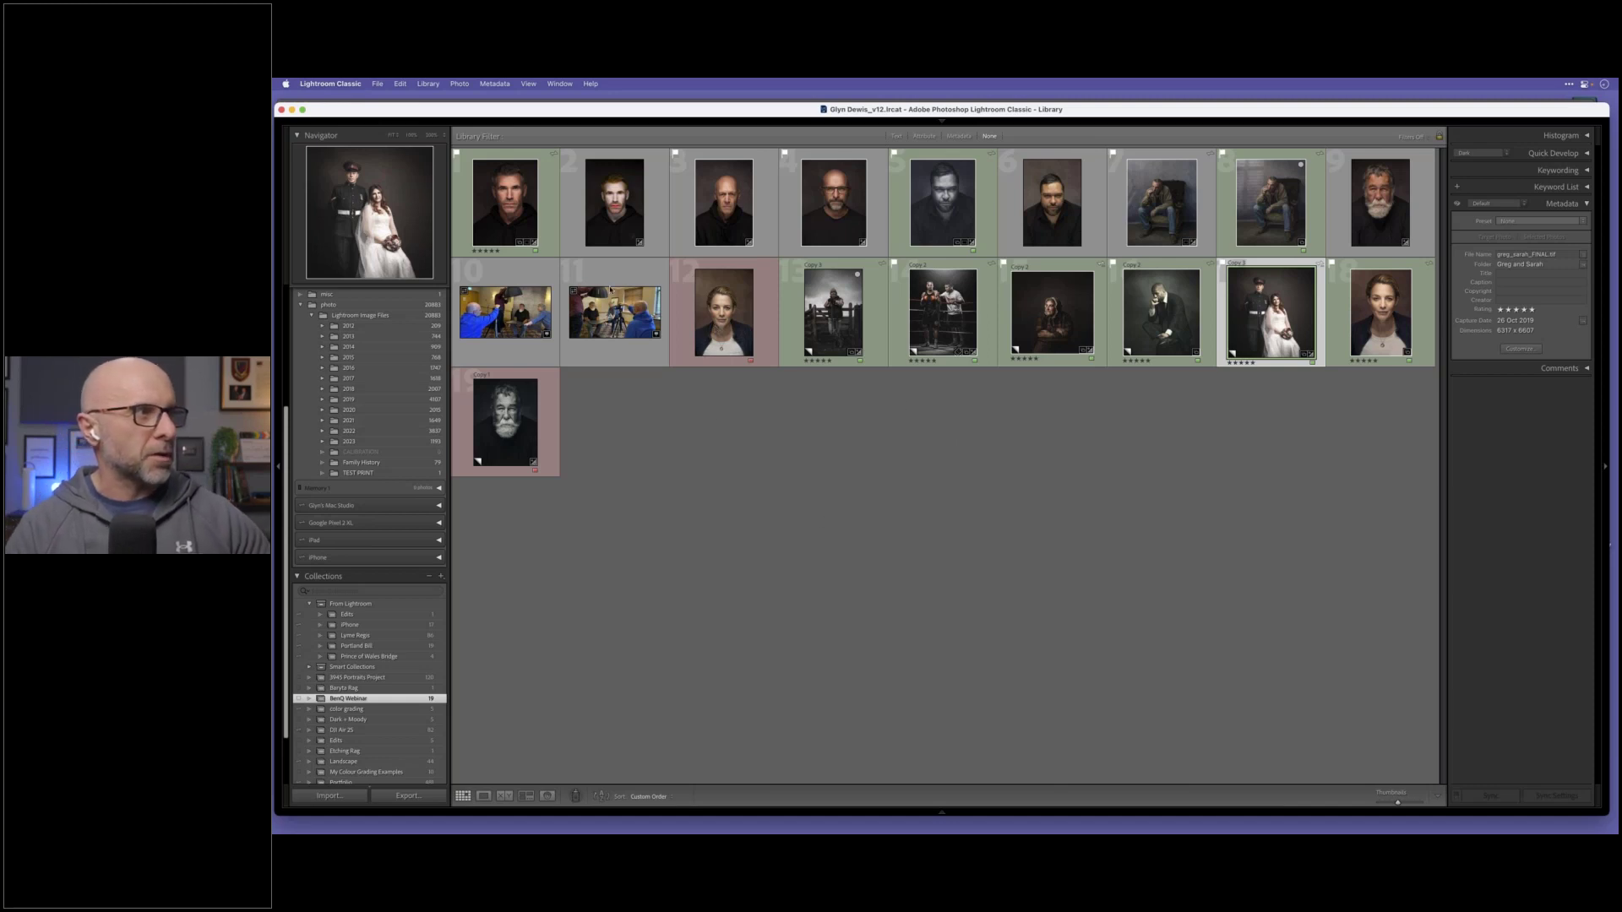
pyautogui.click(626, 233)
pyautogui.press('d')
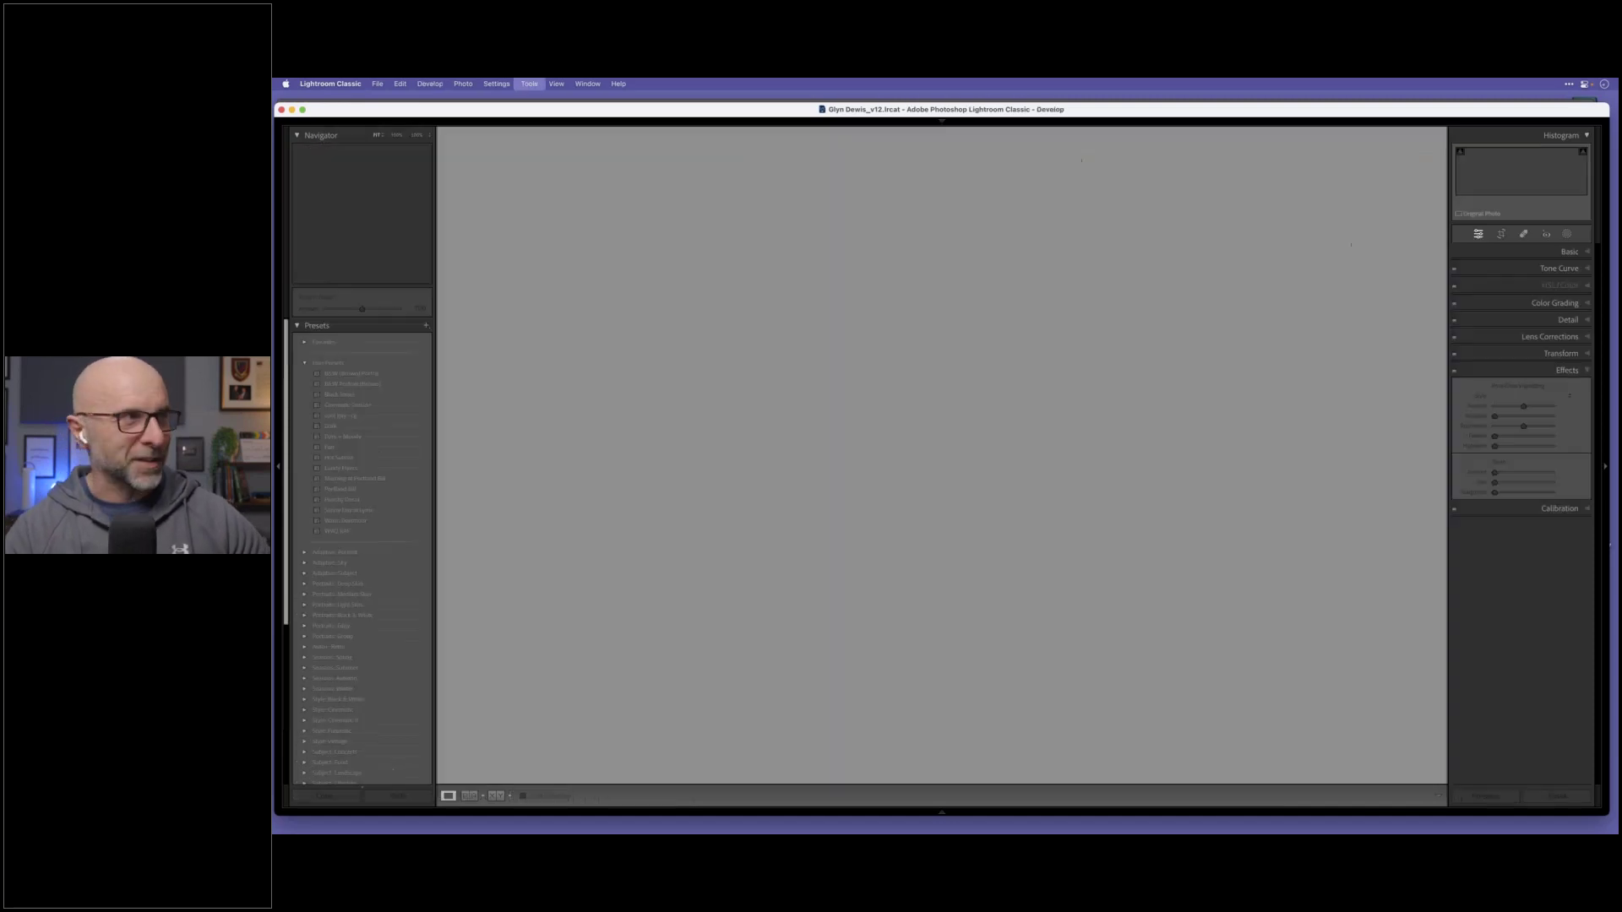
pyautogui.click(1567, 234)
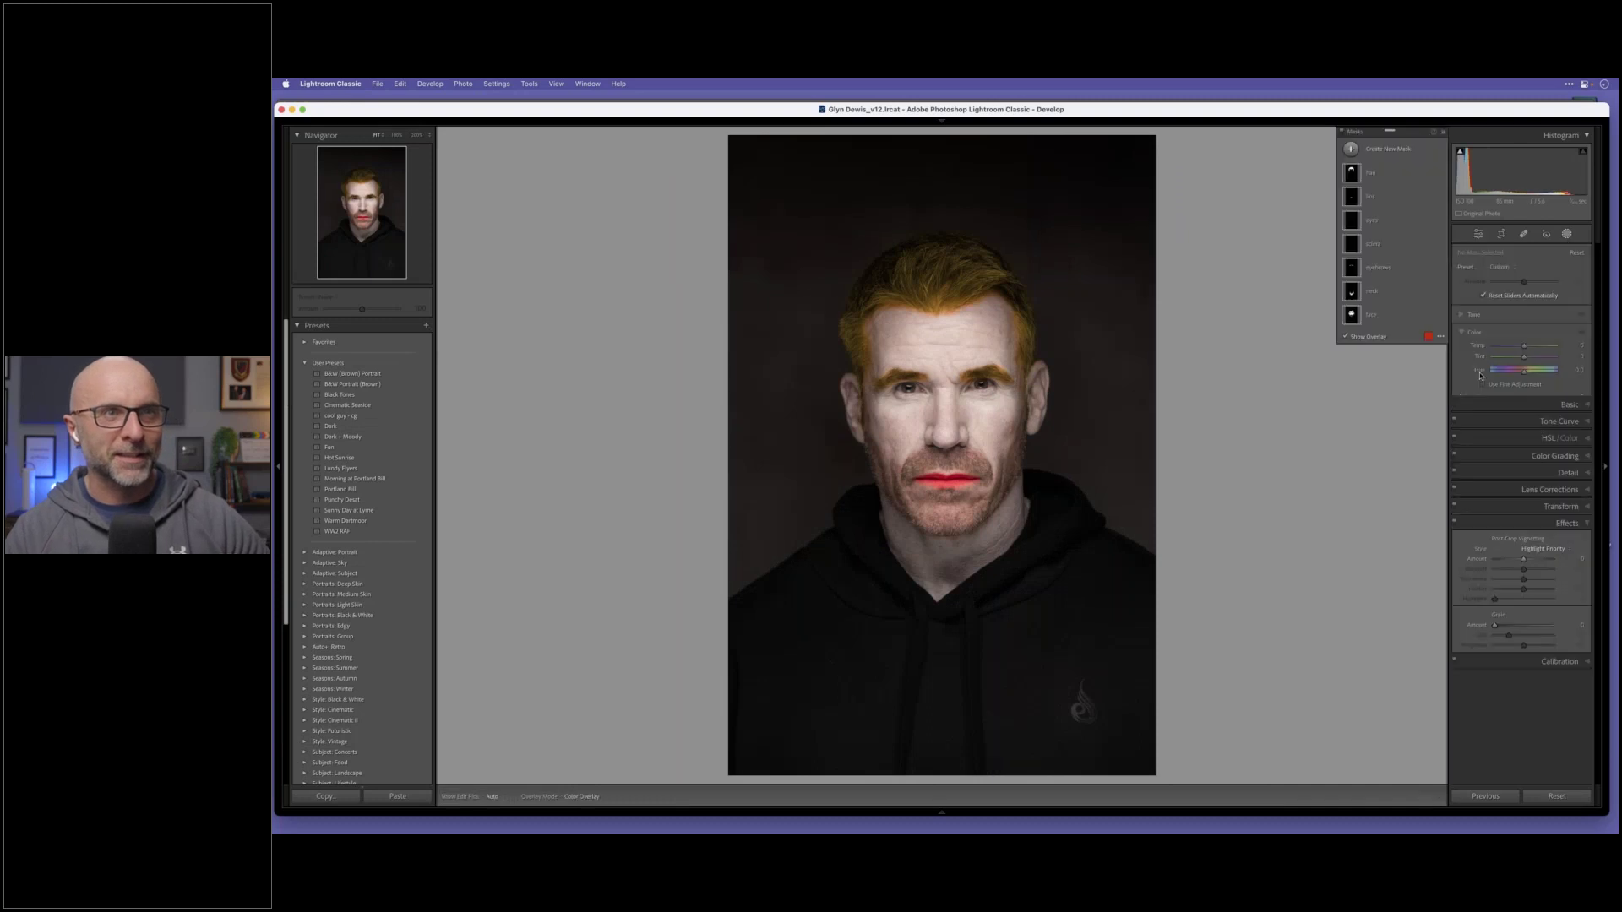
pyautogui.click(1428, 175)
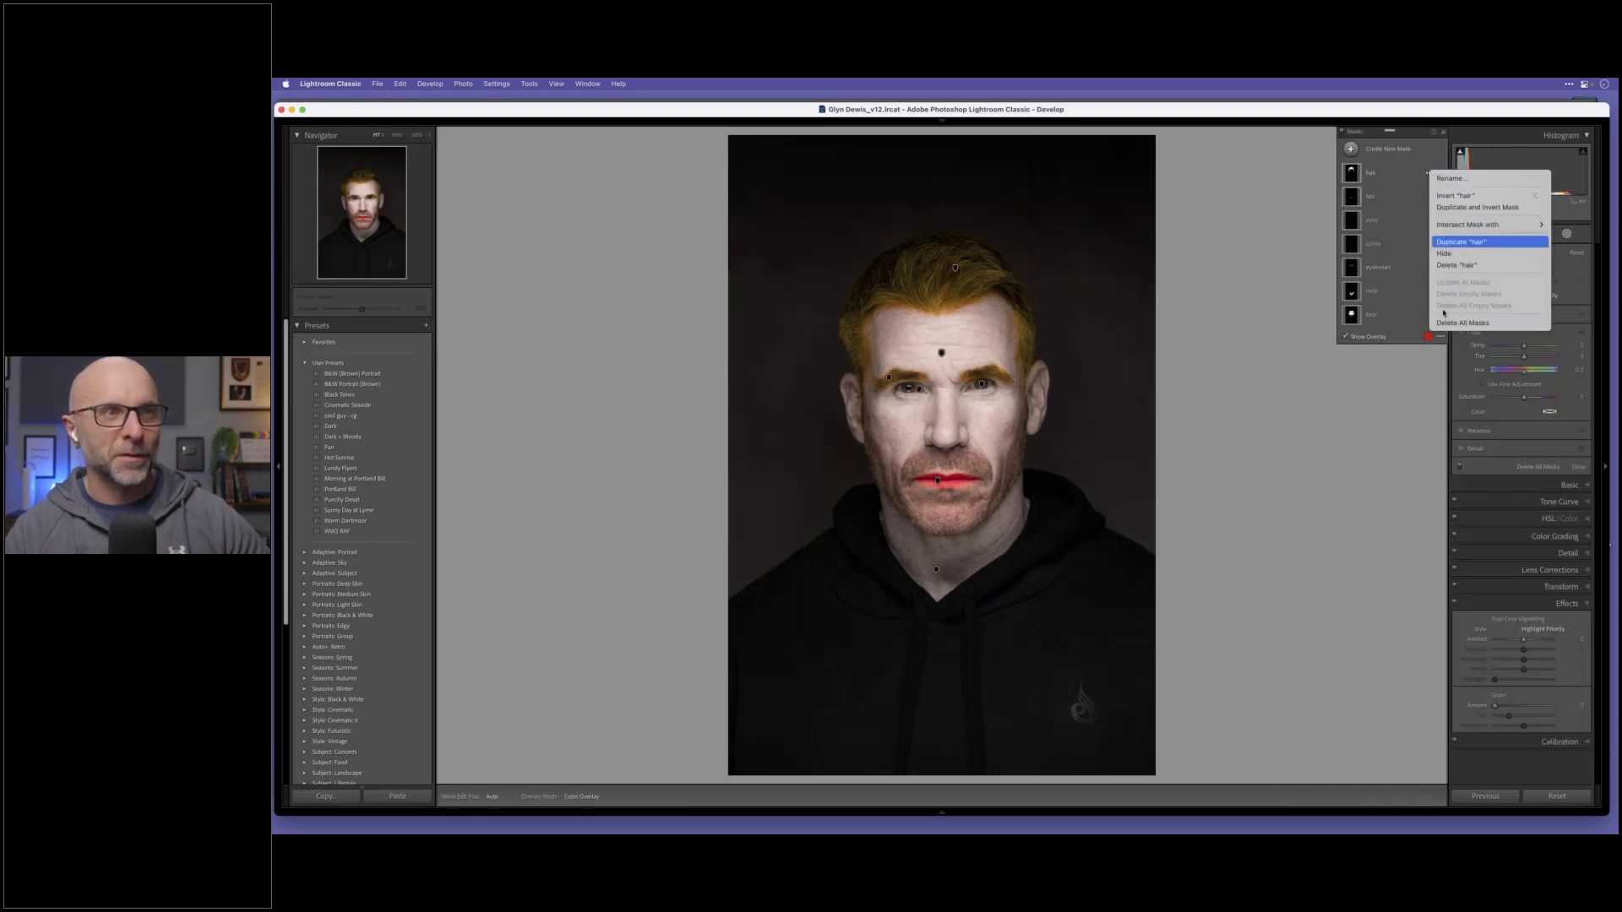
pyautogui.click(1466, 325)
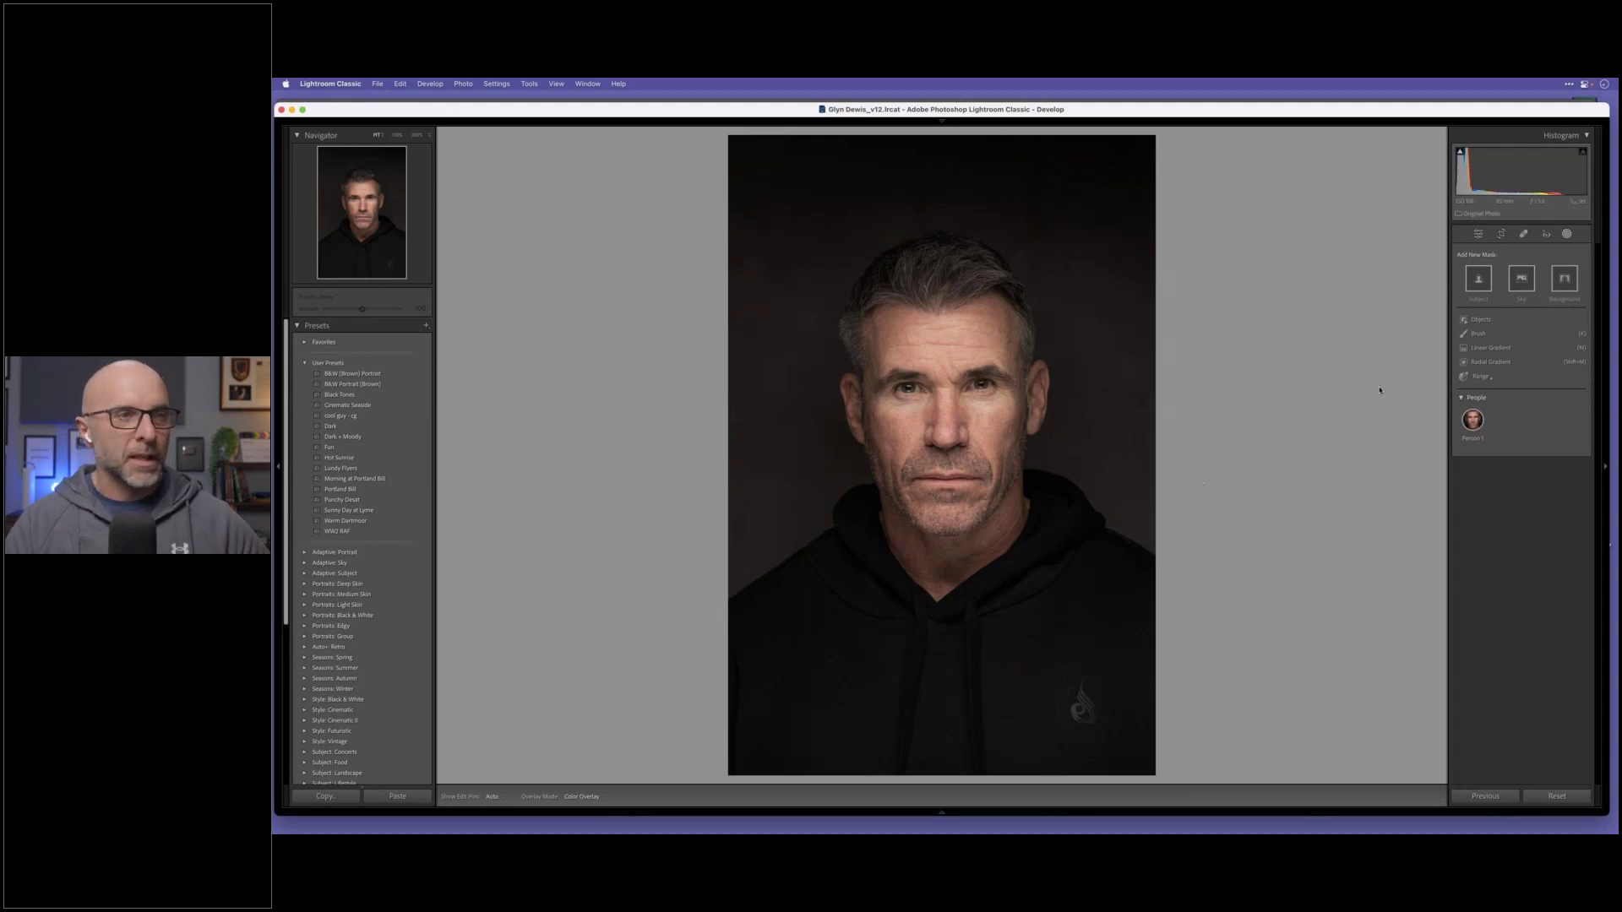
# Step: Add a radial gradient mask centred on the man's face, reaching from his hair to the hoodie neckline, and raise its Exposure strongly
pyautogui.click(1484, 363)
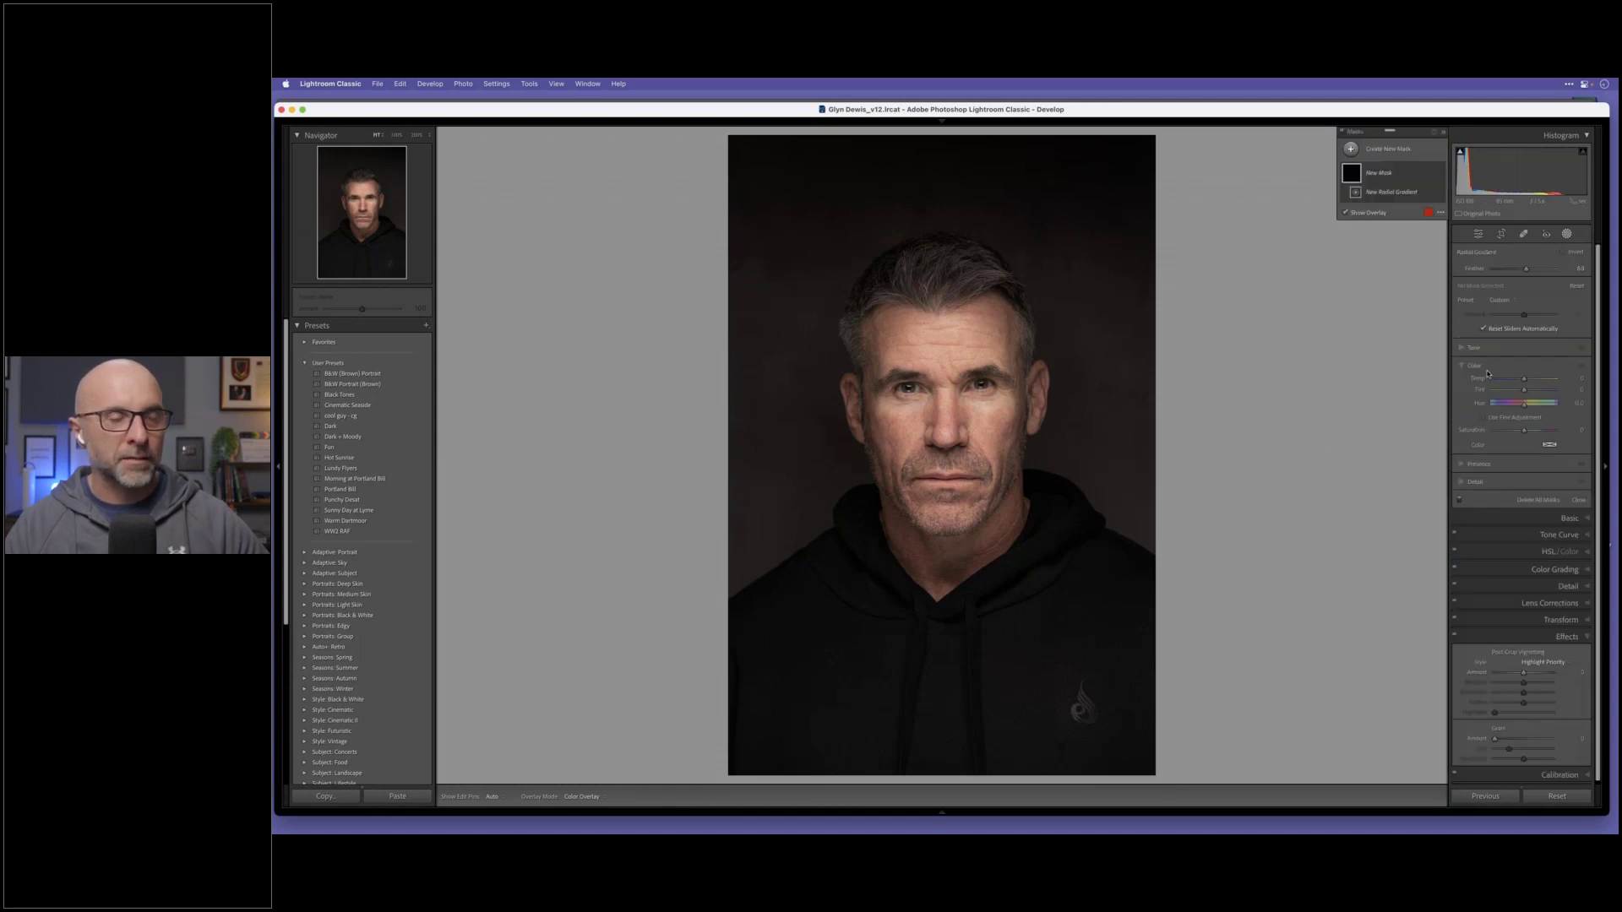
pyautogui.moveTo(930, 397); pyautogui.dragTo(789, 240)
pyautogui.moveTo(958, 423); pyautogui.dragTo(937, 427)
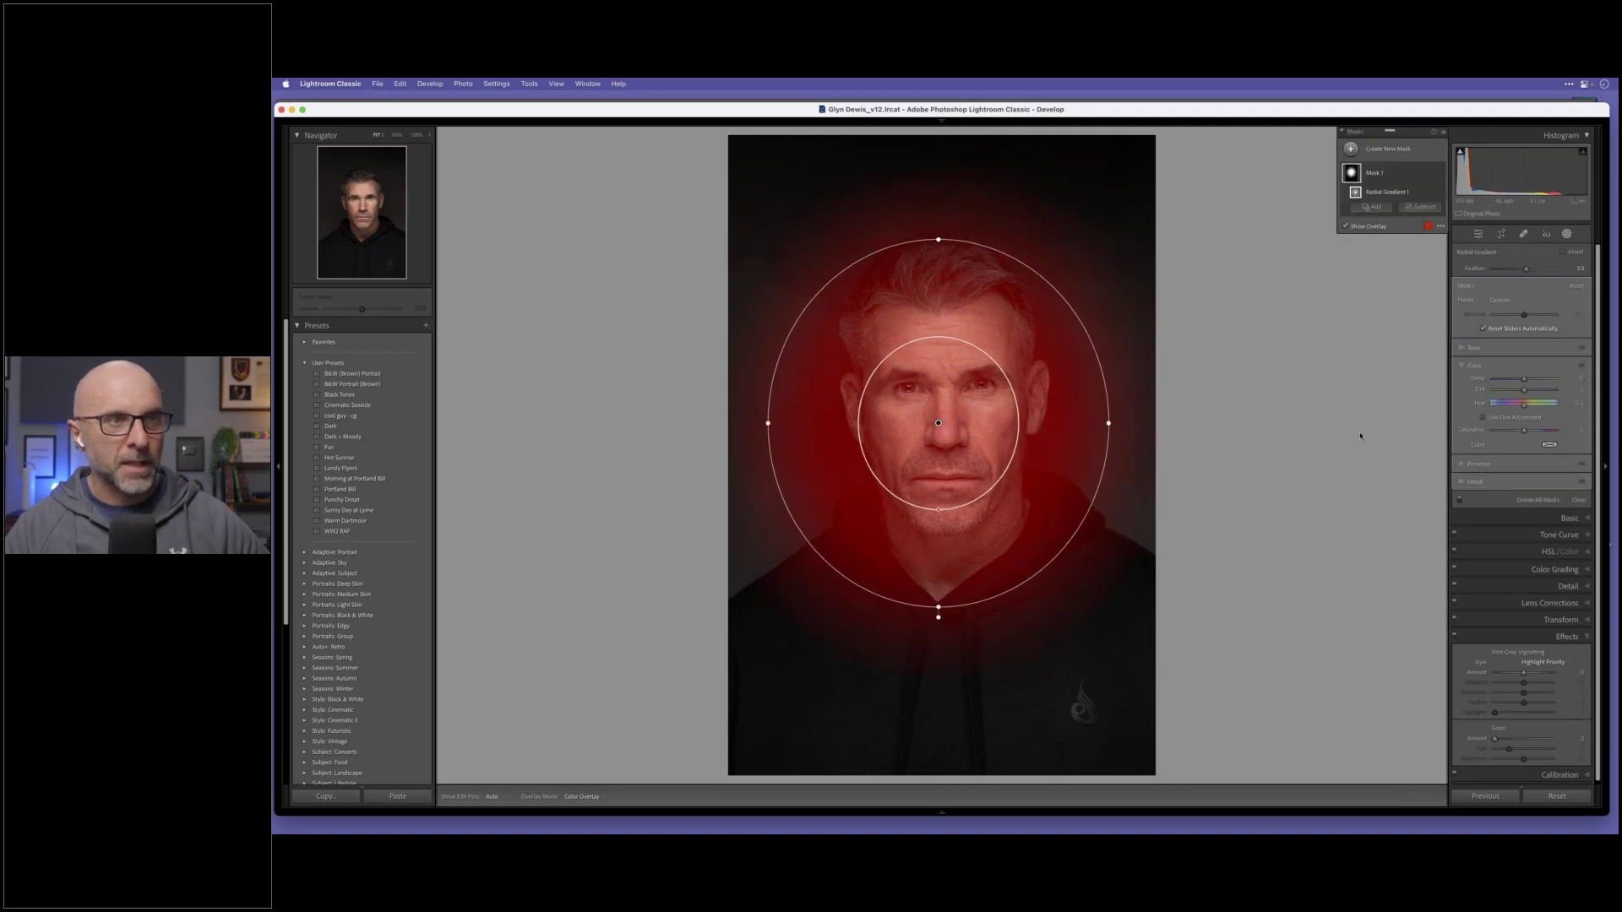
pyautogui.click(1462, 347)
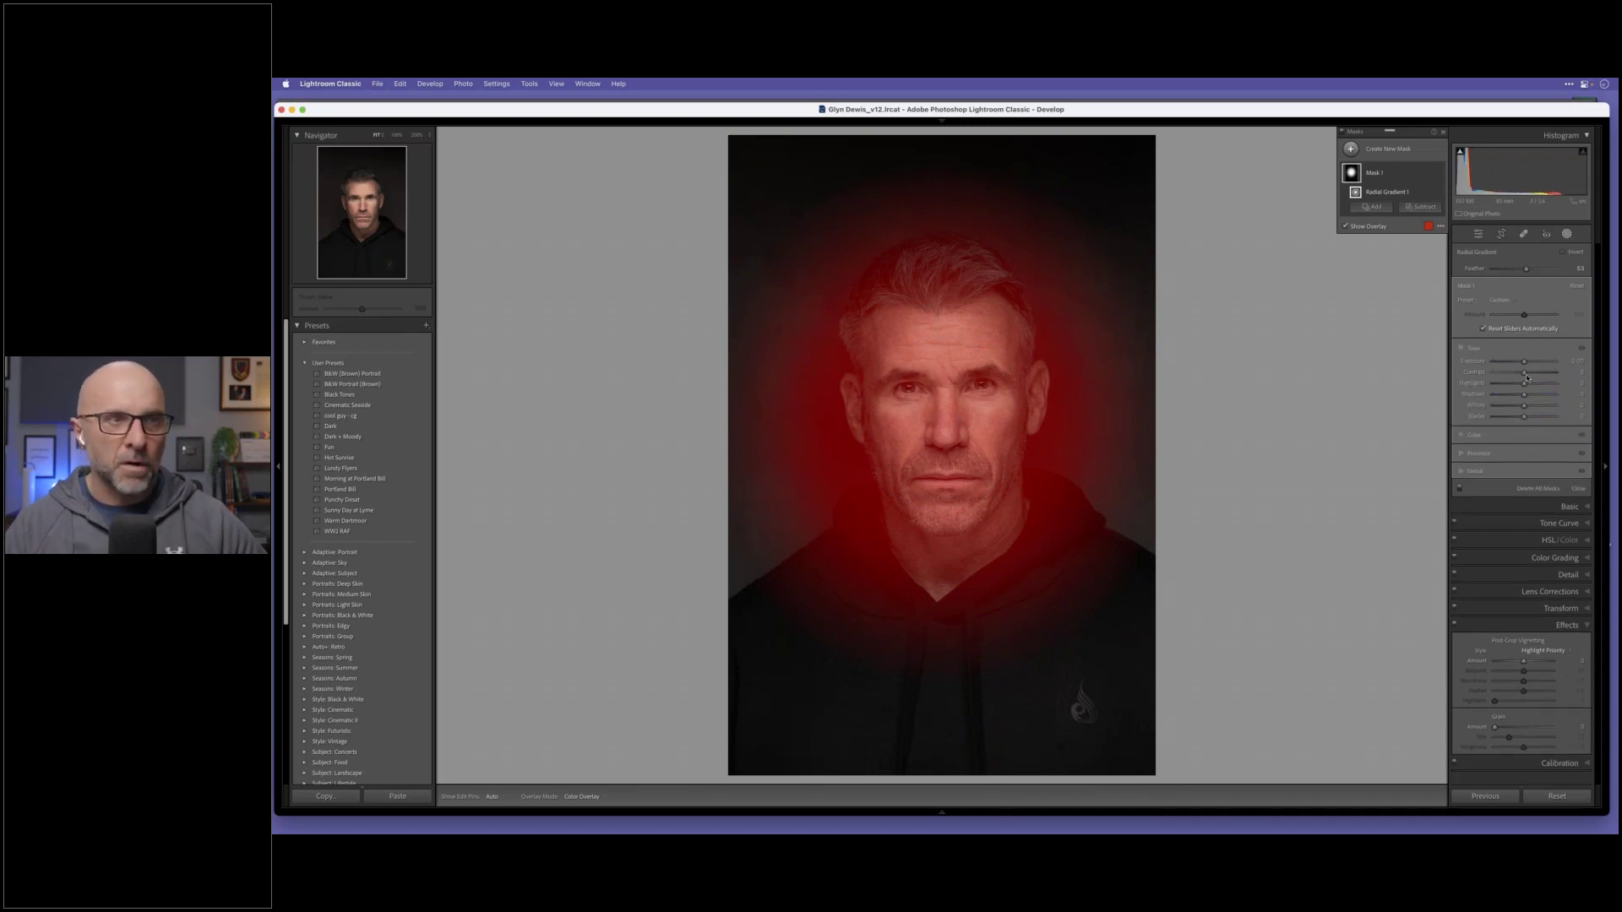
pyautogui.moveTo(1524, 362); pyautogui.dragTo(1544, 363)
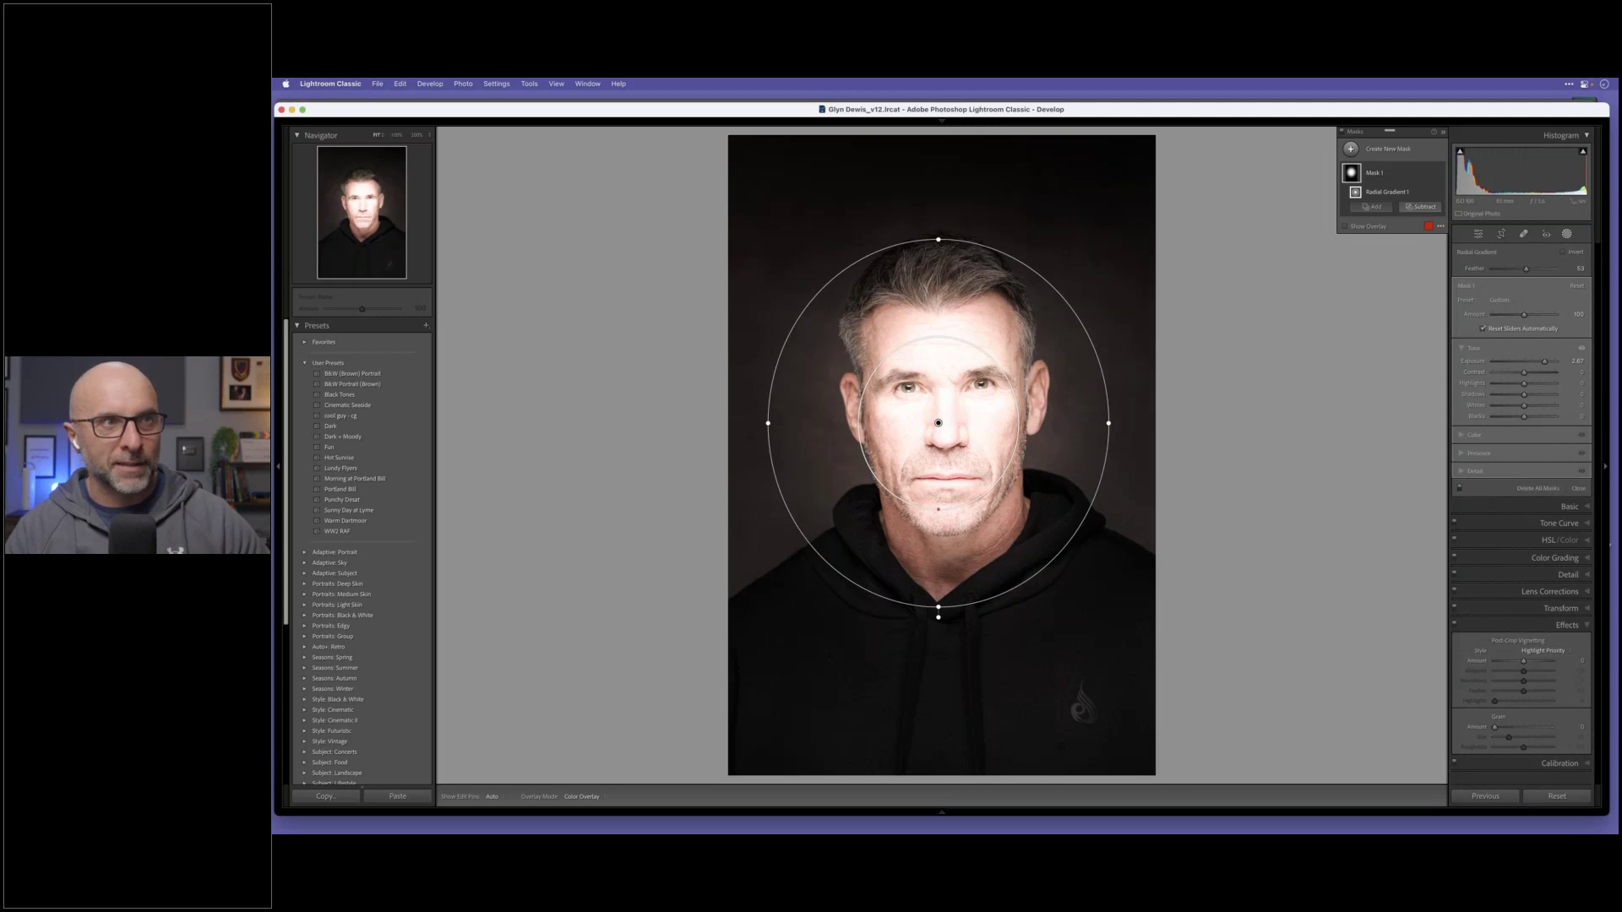
# Step: Subtract the subject from the radial gradient mask so that it lights only the background
pyautogui.click(1420, 206)
pyautogui.click(1435, 237)
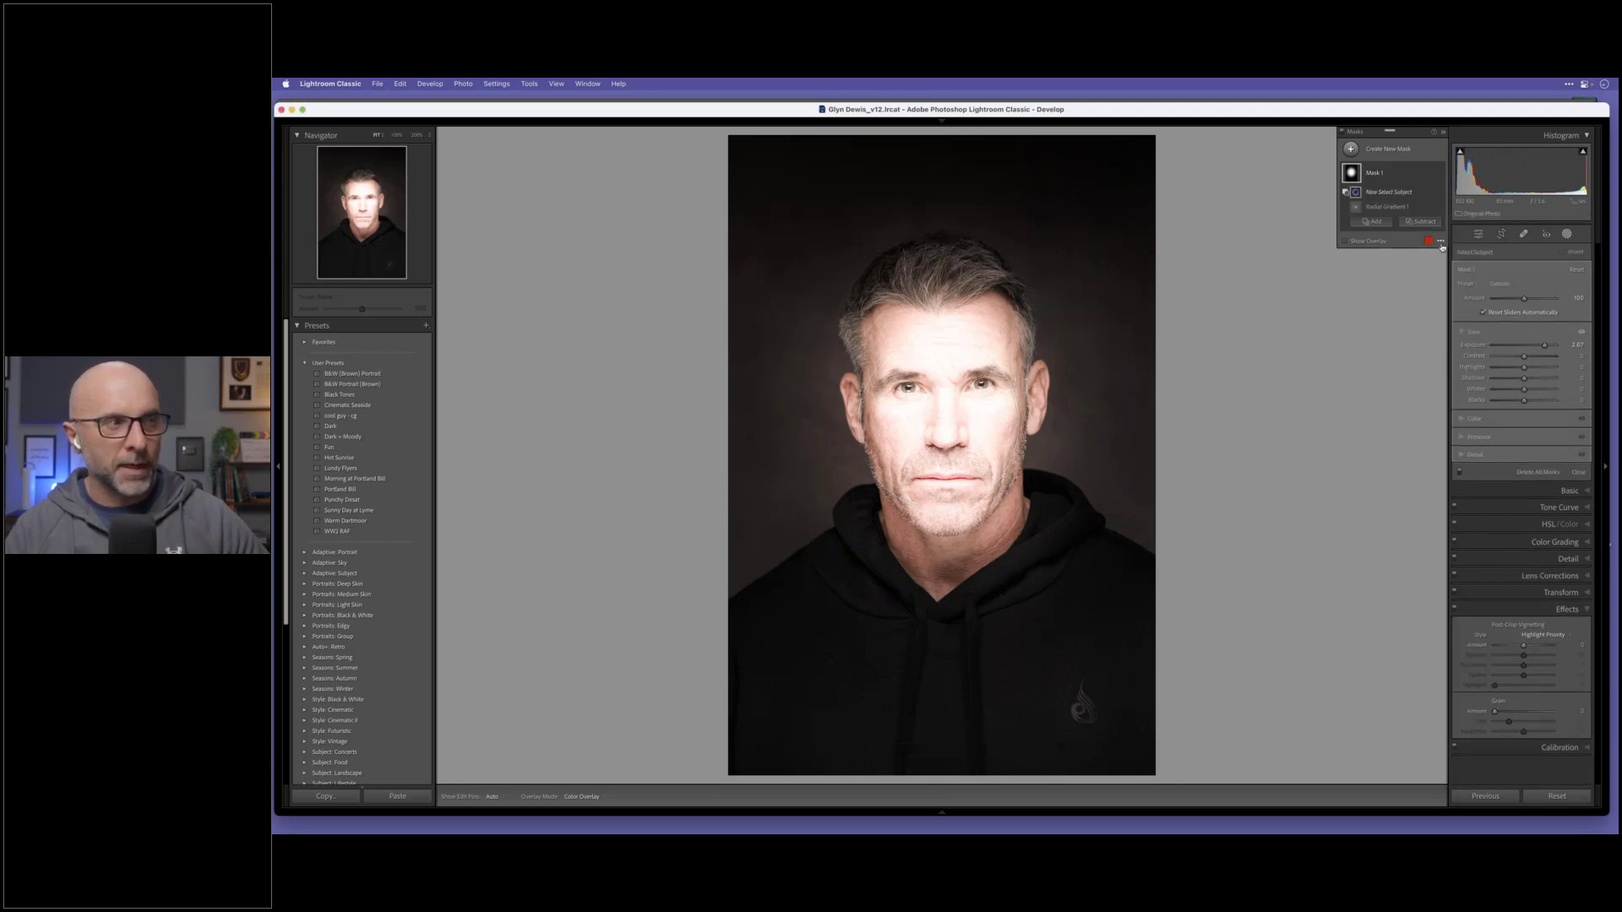
# Step: Move the radial gradient slightly down, enlarge it around the man's head, and raise the mask's Exposure a little further
pyautogui.click(938, 423)
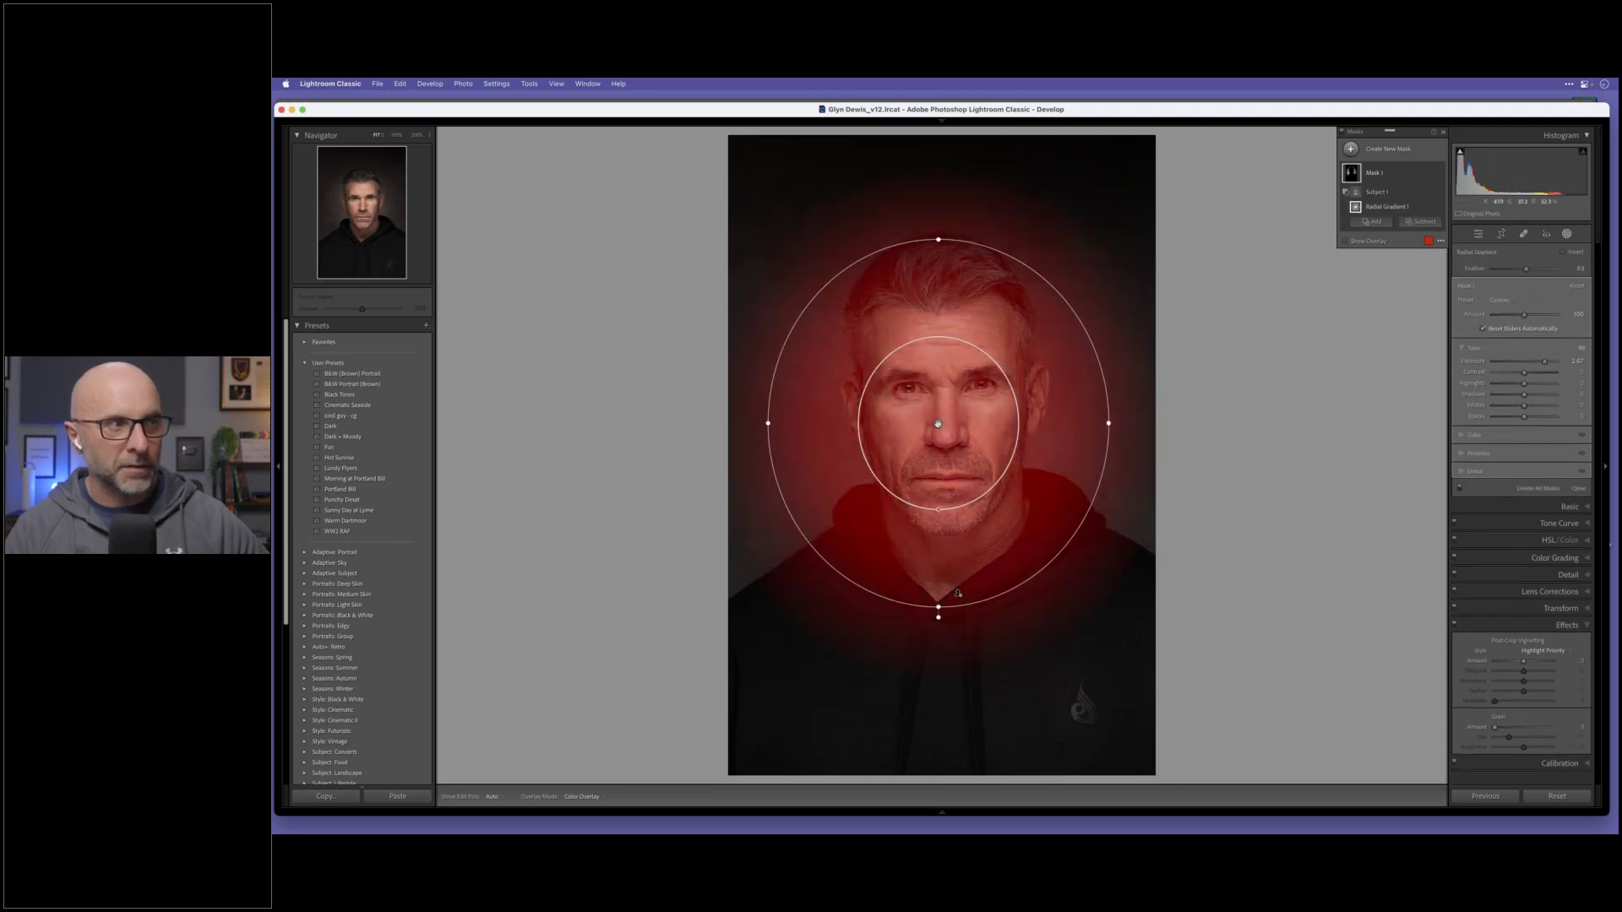
pyautogui.moveTo(937, 422)
pyautogui.mouseDown()
pyautogui.moveTo(921, 381)
pyautogui.moveTo(870, 345)
pyautogui.moveTo(937, 276)
pyautogui.moveTo(1064, 355)
pyautogui.moveTo(971, 456)
pyautogui.moveTo(896, 371)
pyautogui.moveTo(972, 397)
pyautogui.moveTo(964, 448)
pyautogui.moveTo(933, 433)
pyautogui.mouseUp()
pyautogui.moveTo(1544, 361); pyautogui.dragTo(1550, 362)
pyautogui.moveTo(763, 432); pyautogui.dragTo(758, 432)
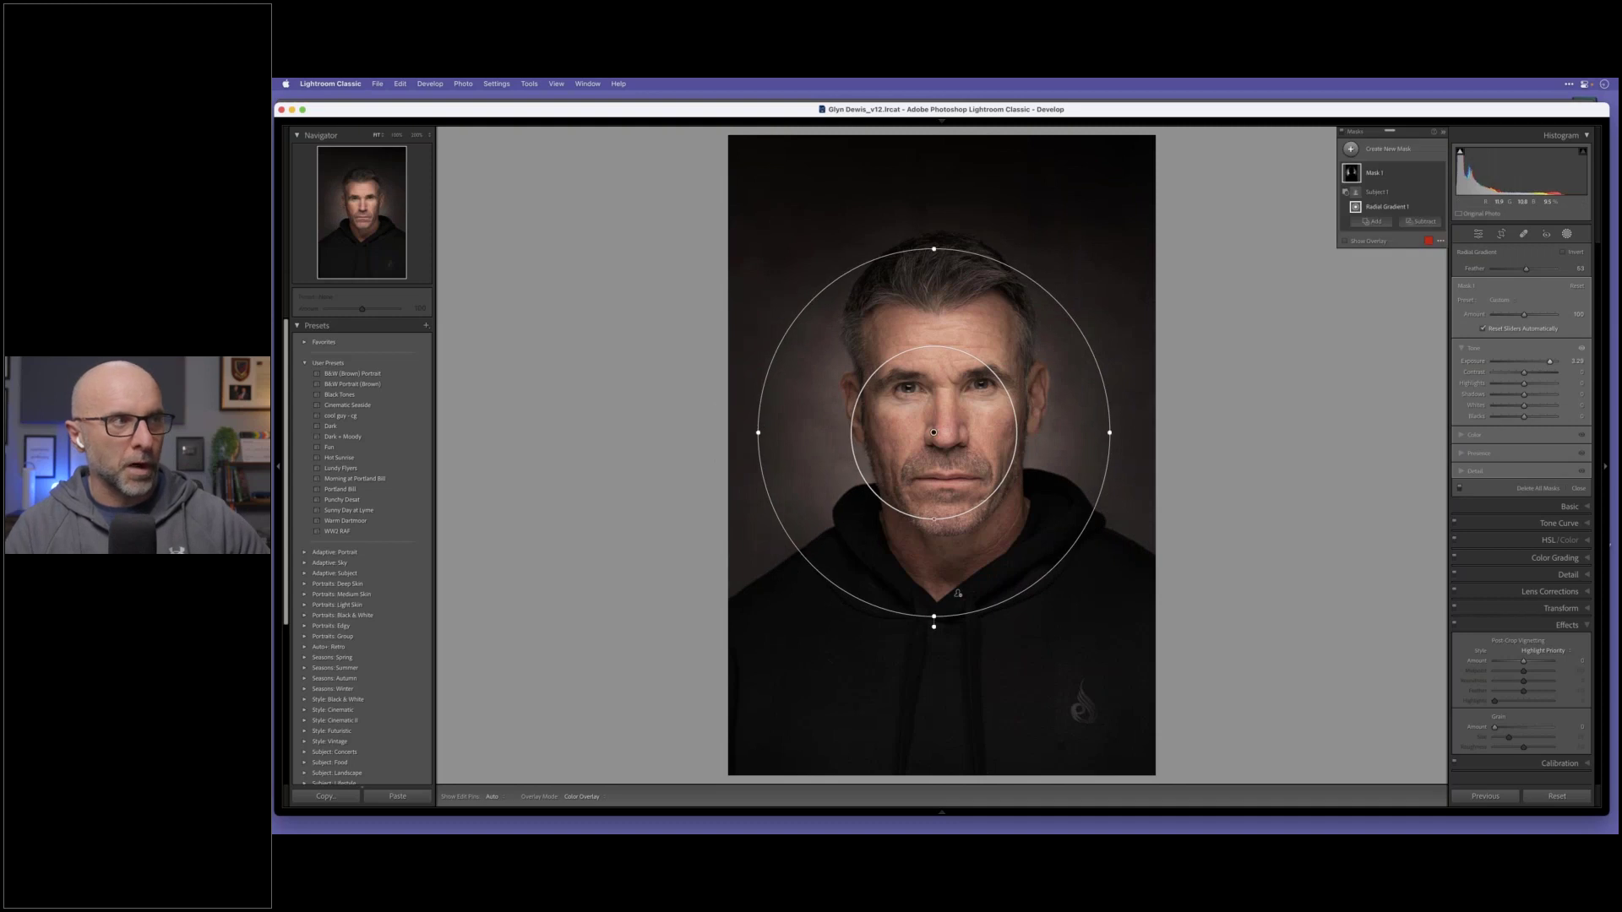
pyautogui.moveTo(930, 239); pyautogui.dragTo(930, 229)
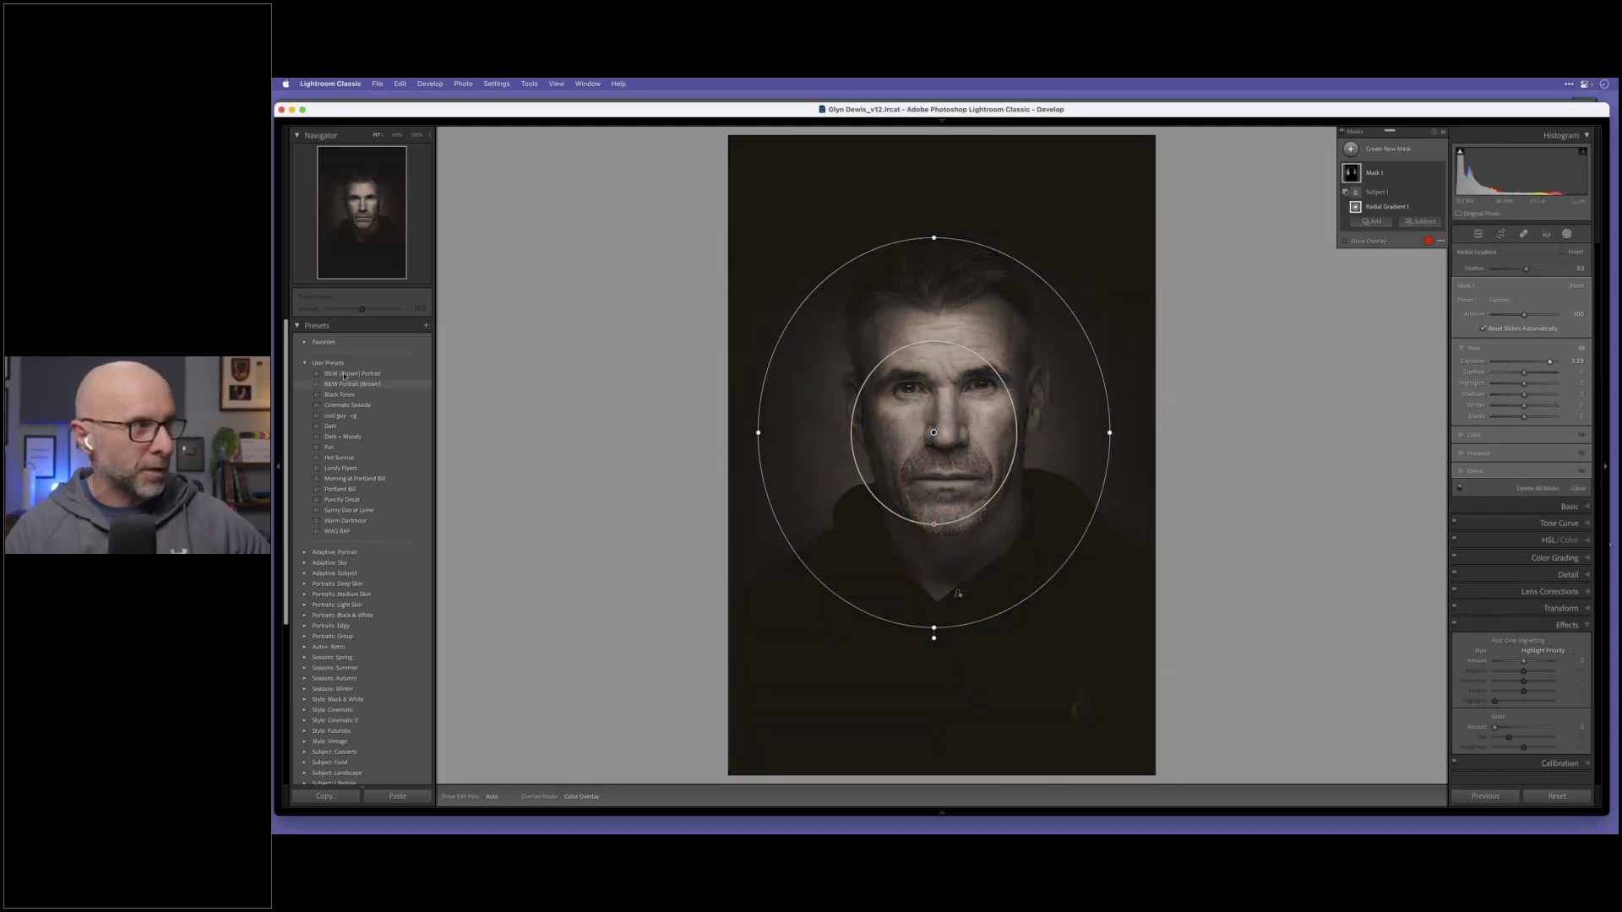
# Step: Save a new preset named Light Behind Subject in the User Presets group, including only the Masking setting with Mask 1
pyautogui.click(425, 326)
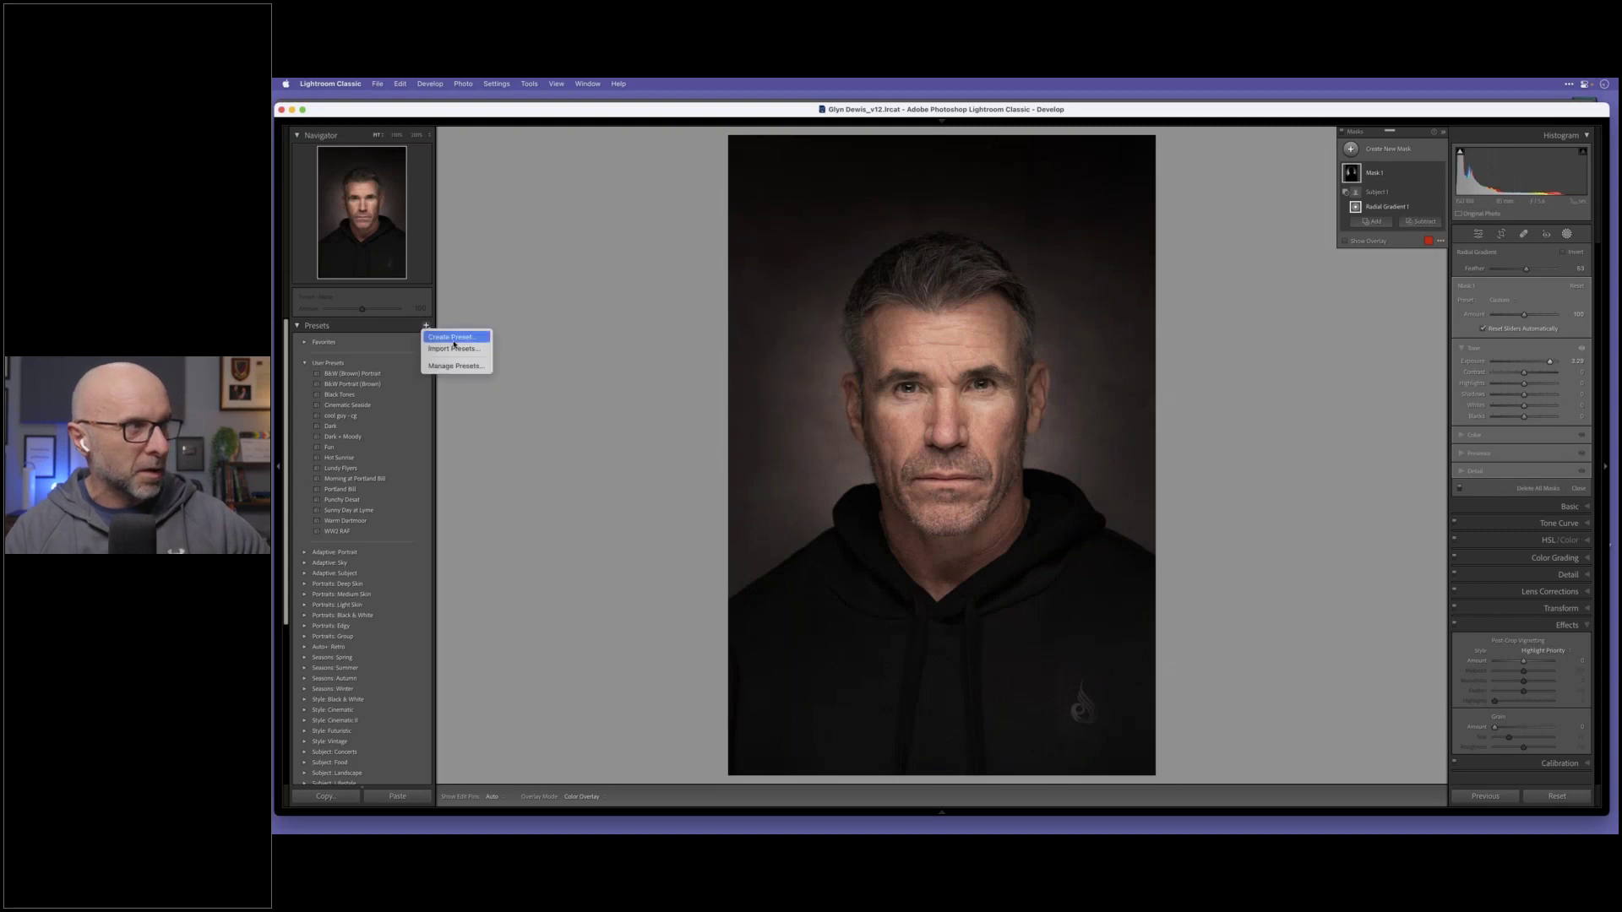
pyautogui.click(439, 337)
pyautogui.write('Light Behi')
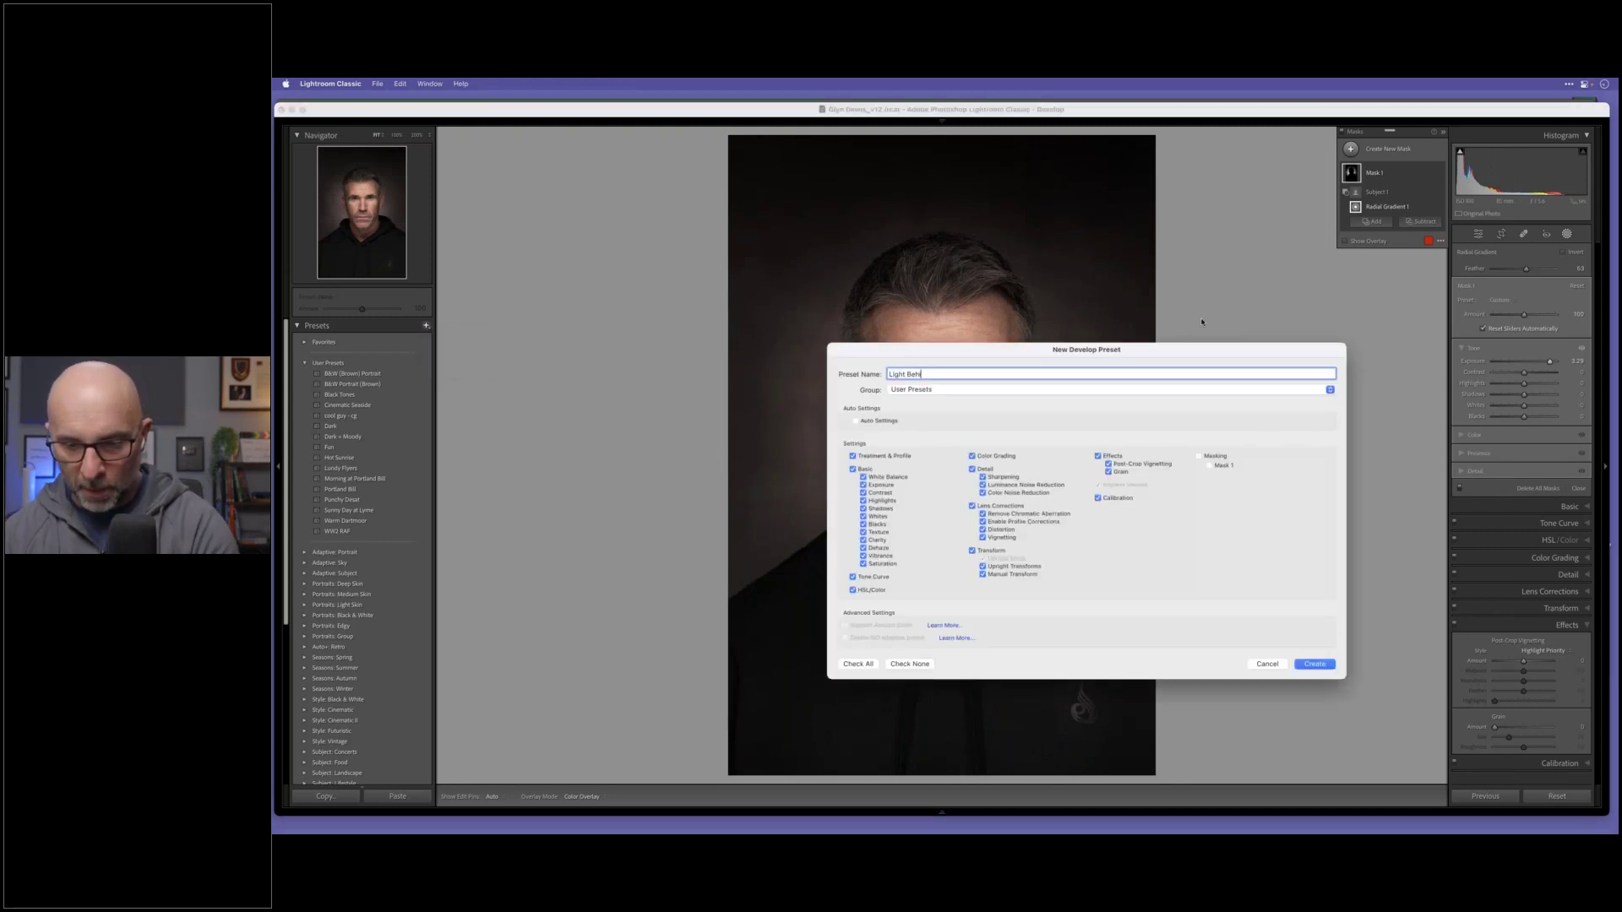
pyautogui.write('nd Subject')
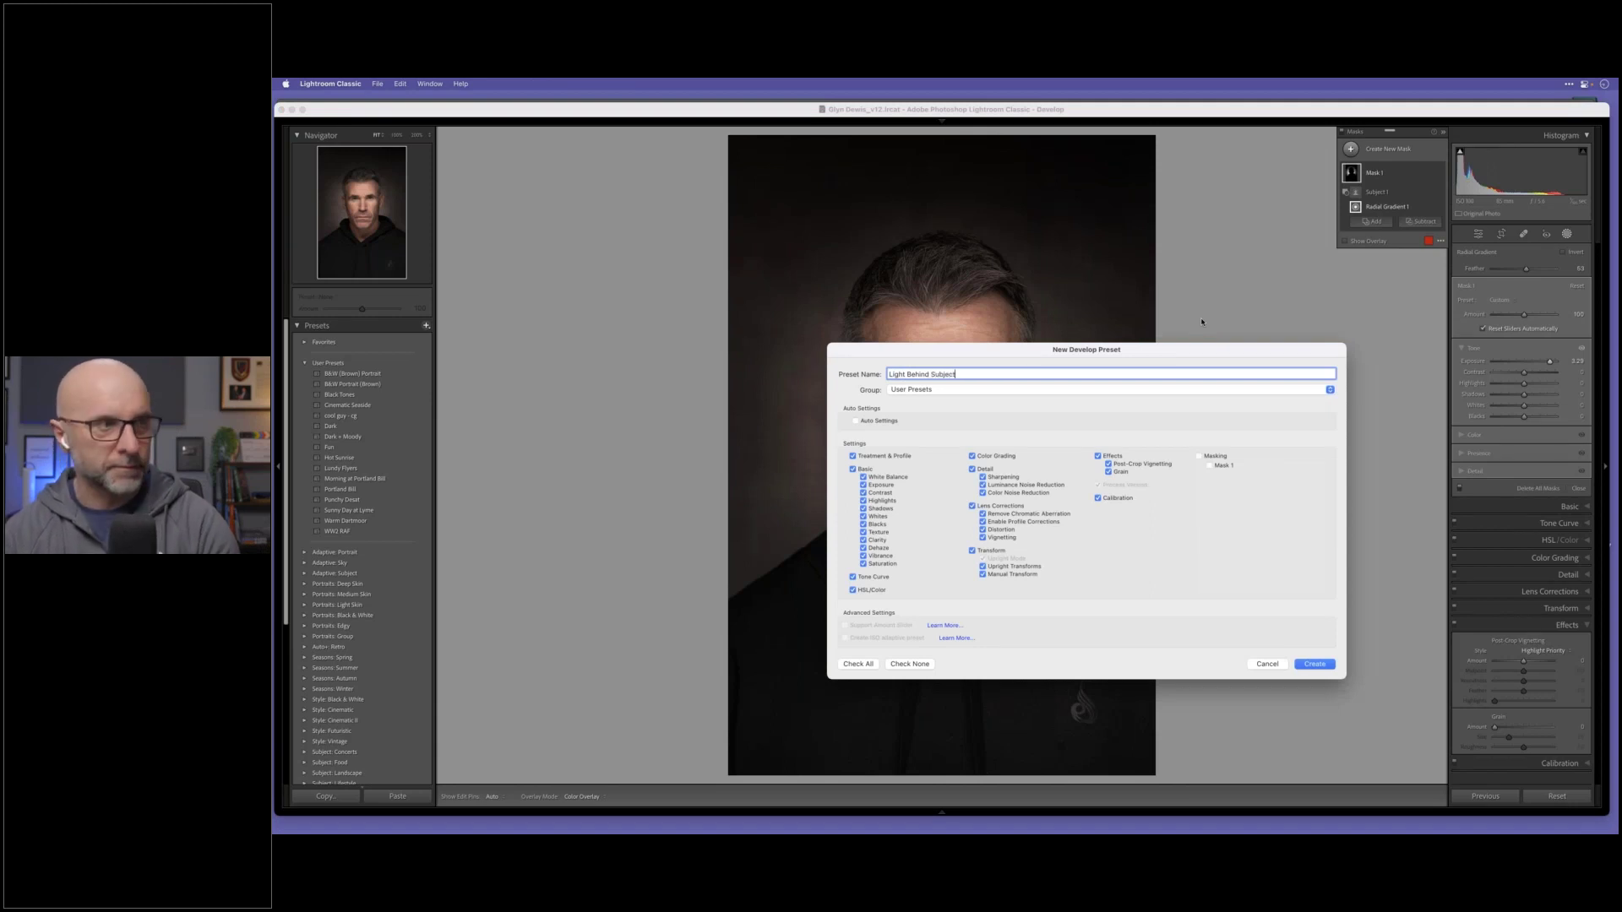
pyautogui.click(910, 664)
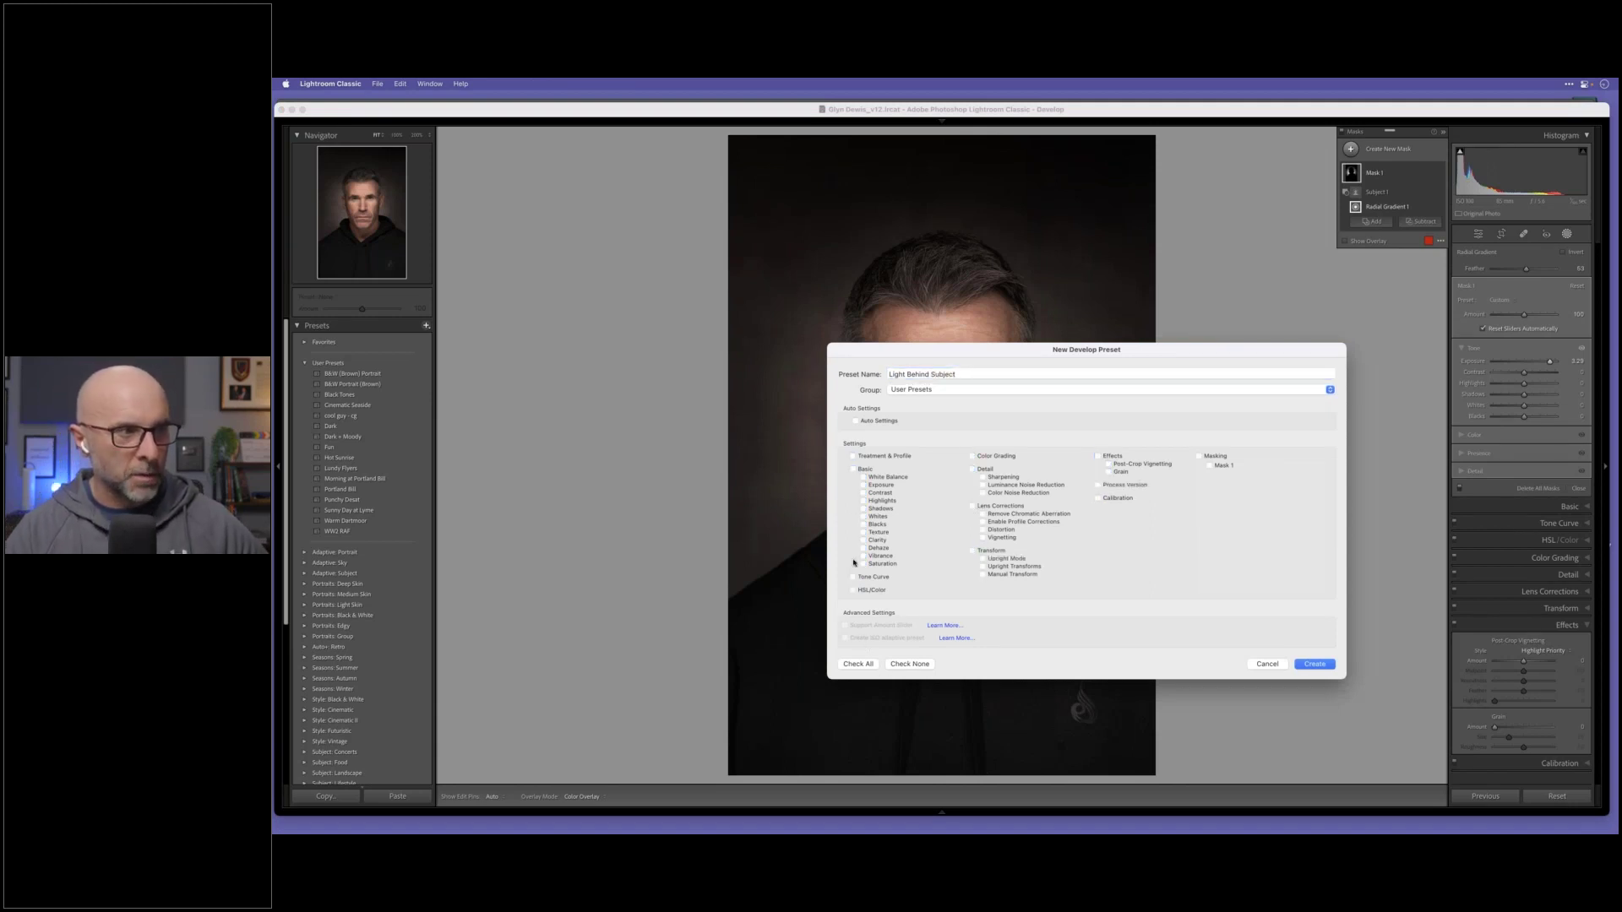
pyautogui.click(1209, 466)
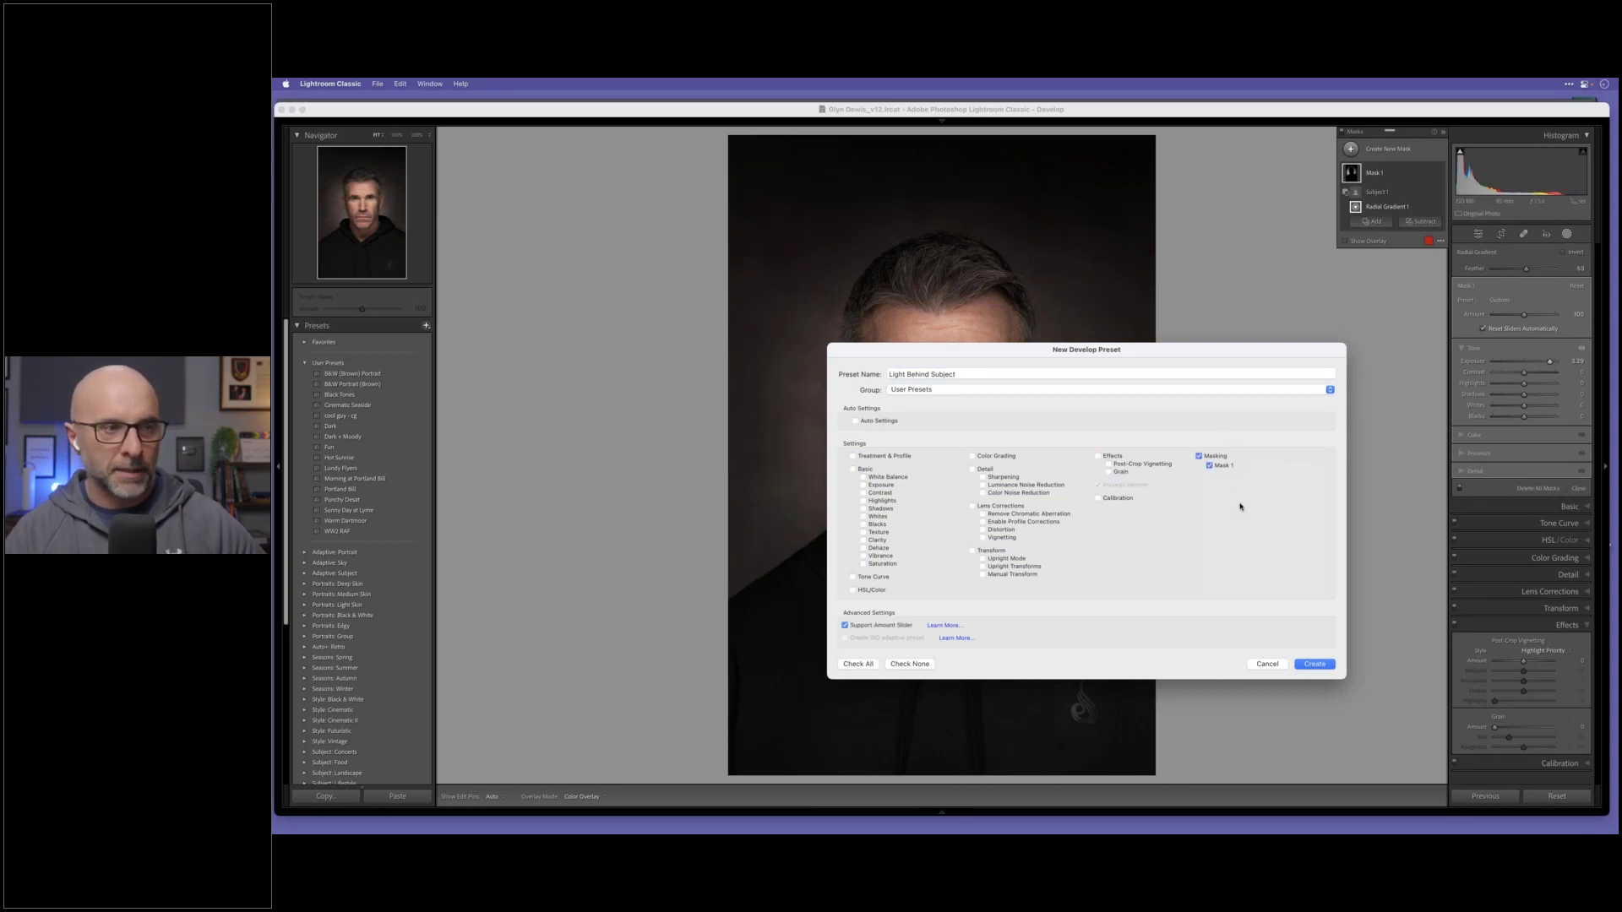
pyautogui.click(1320, 668)
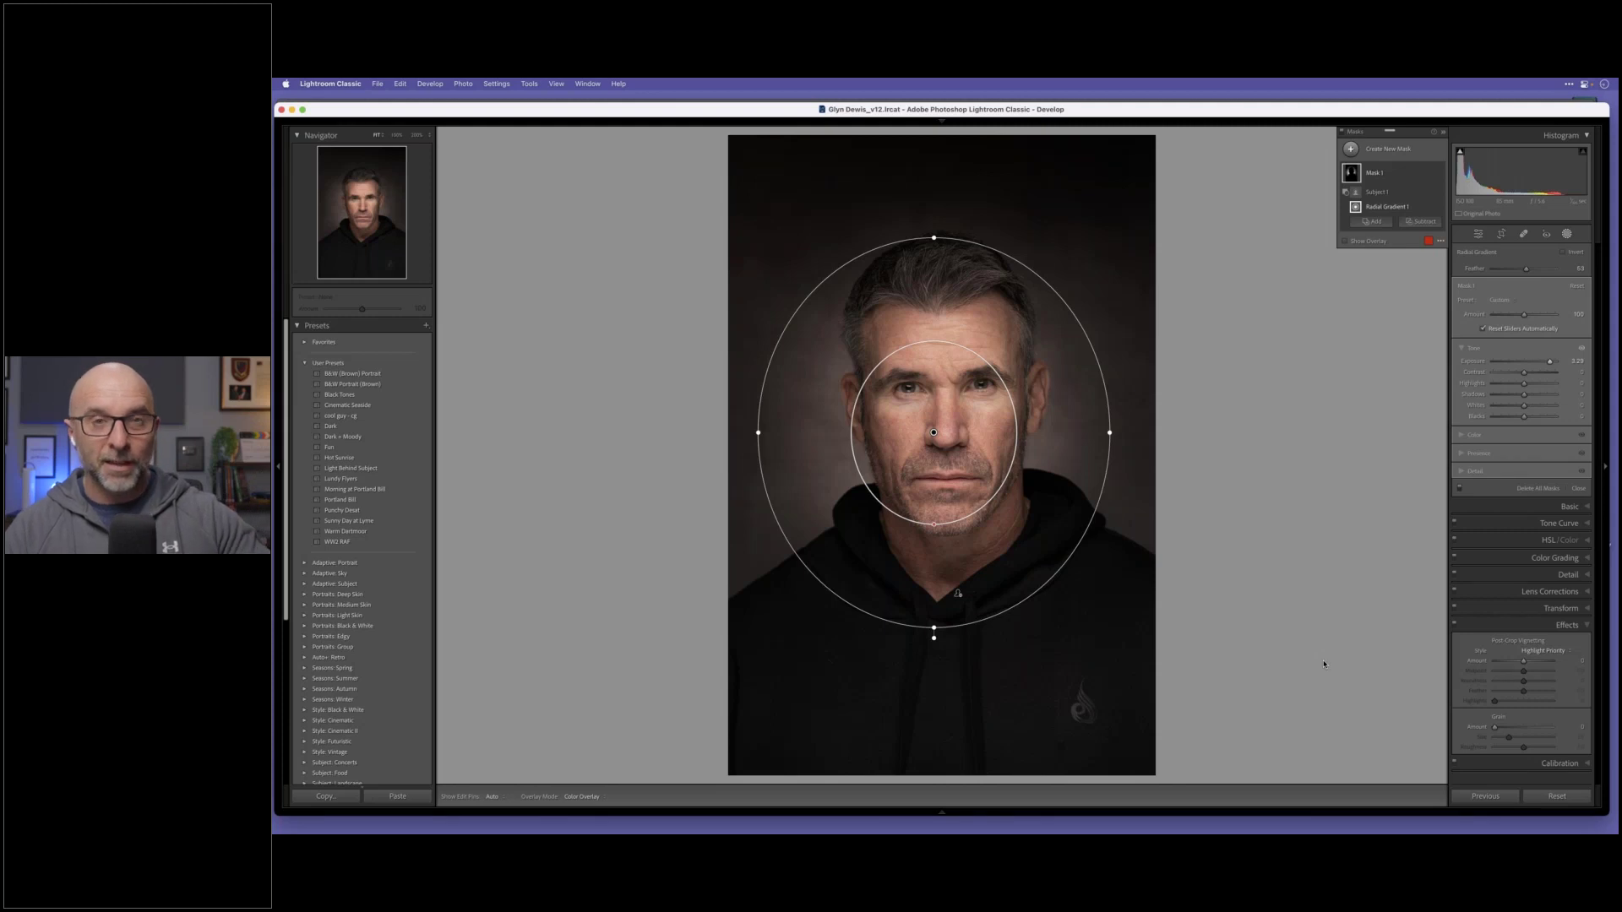
# Step: Open the third portrait, the bald man in the black hoodie, in Develop and apply the Light Behind Subject preset
pyautogui.press('g')
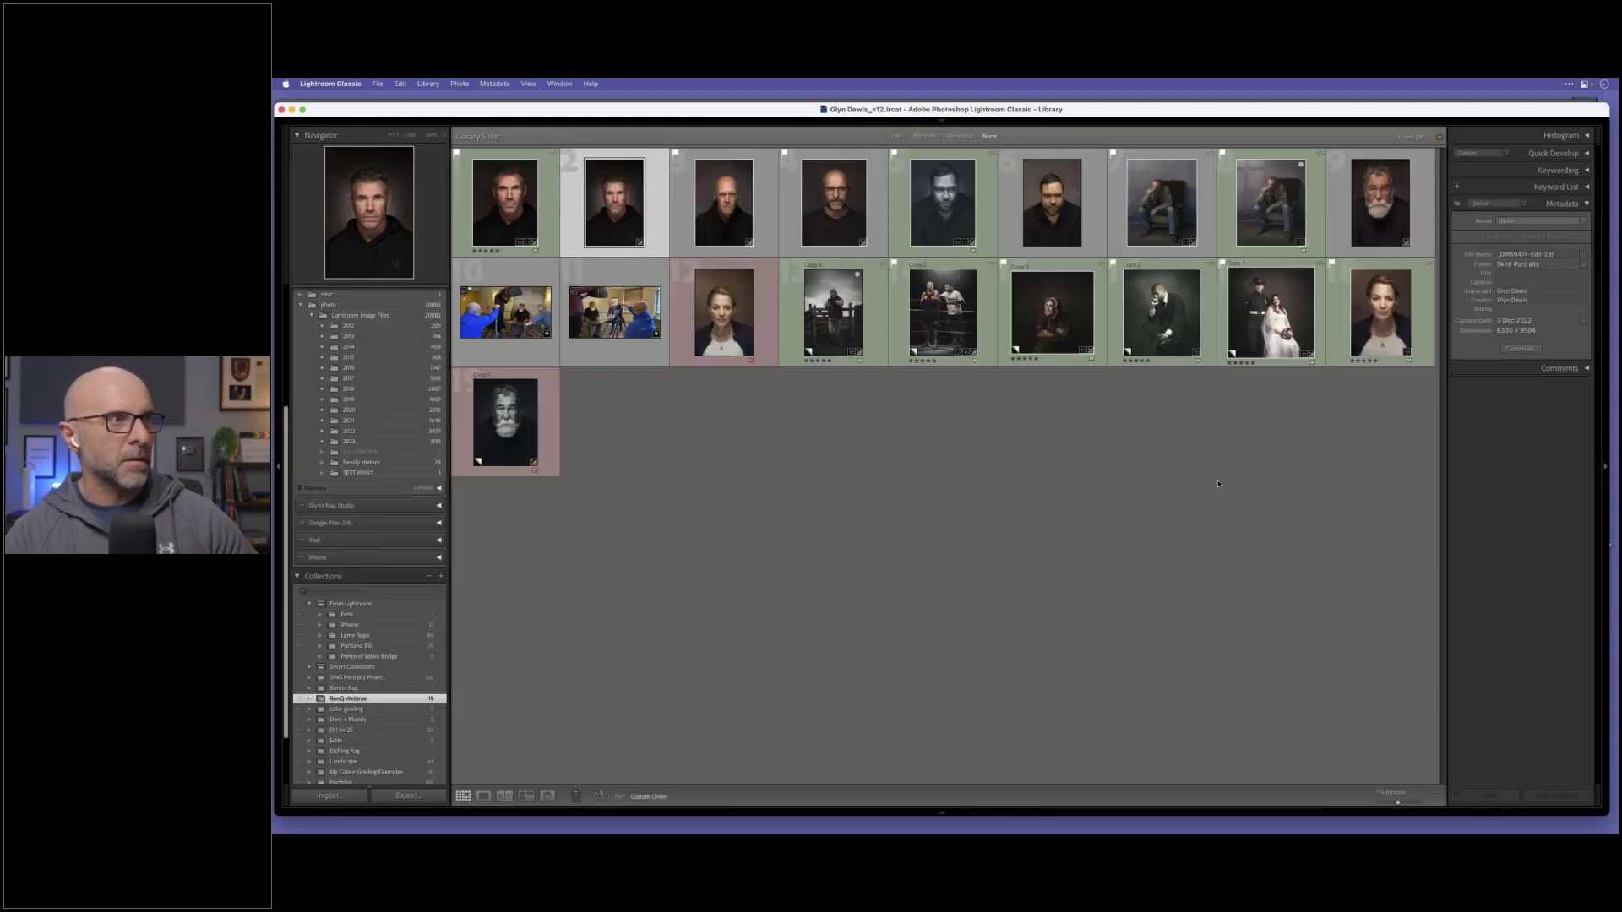
pyautogui.press('Right')
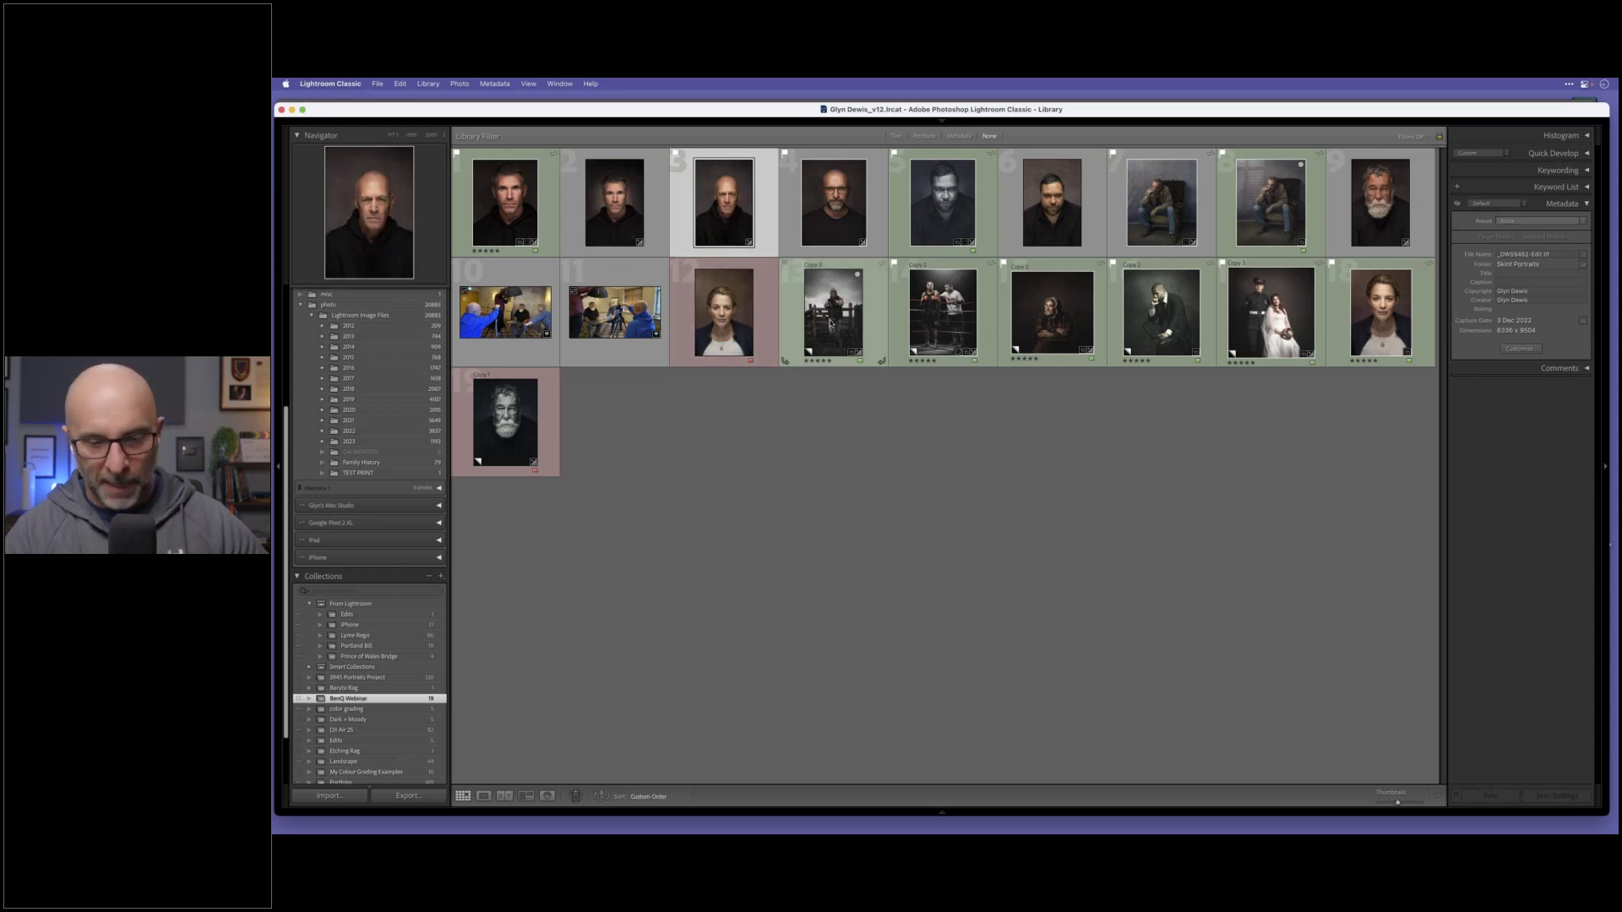
pyautogui.press('d')
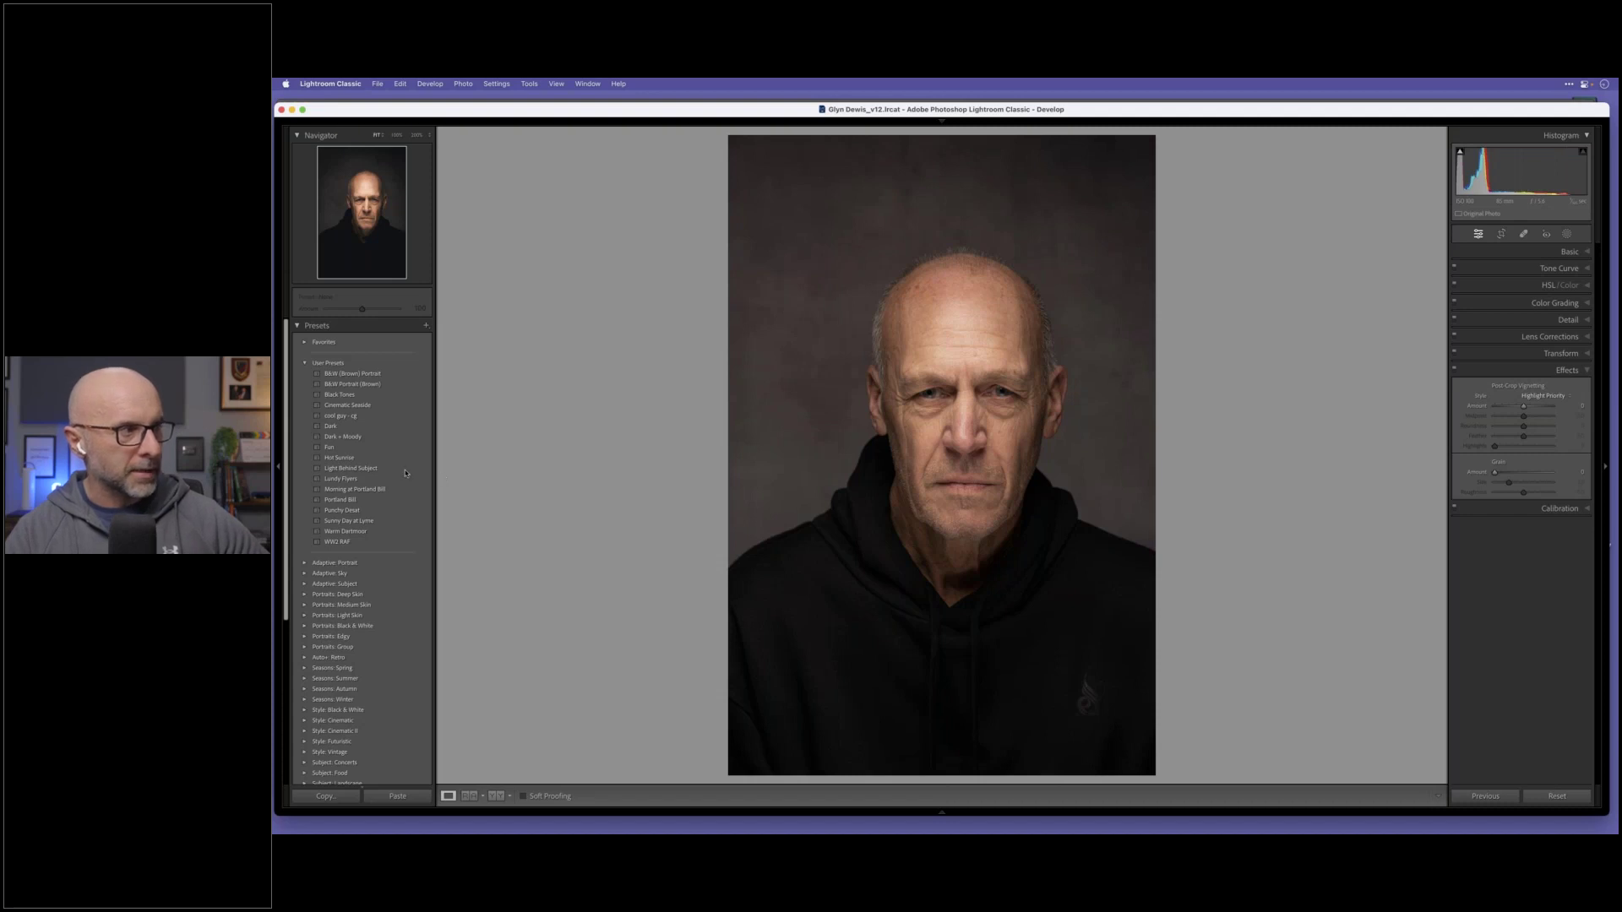
pyautogui.click(363, 469)
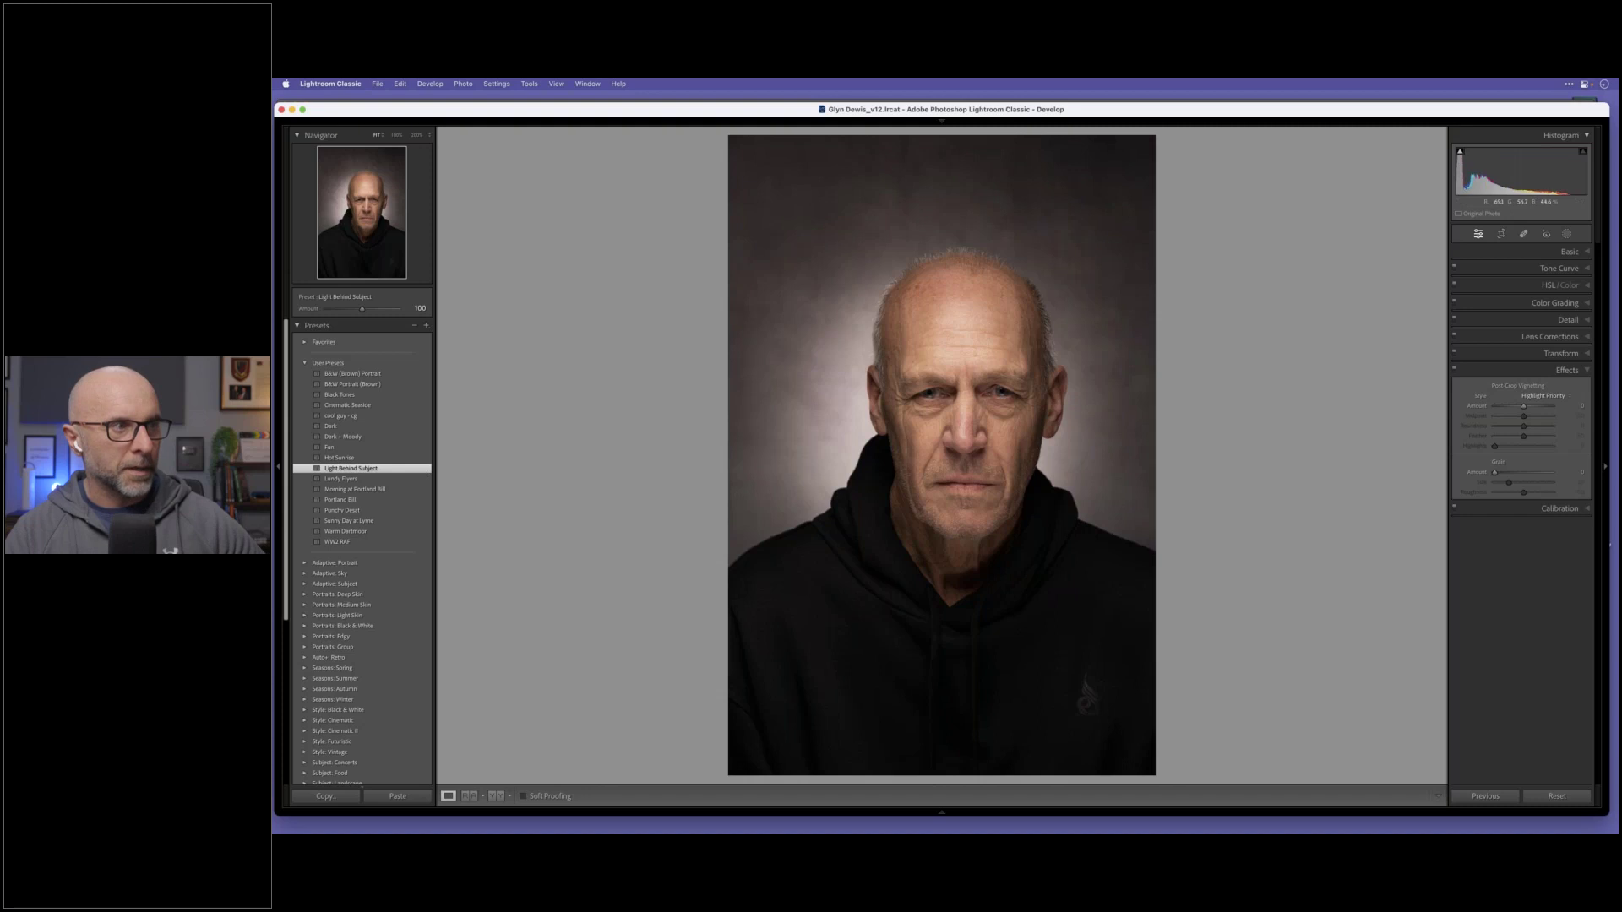
# Step: Move Mask 1's radial gradient up behind the bald man's head and lower the mask's Exposure for a softer glow
pyautogui.click(1568, 234)
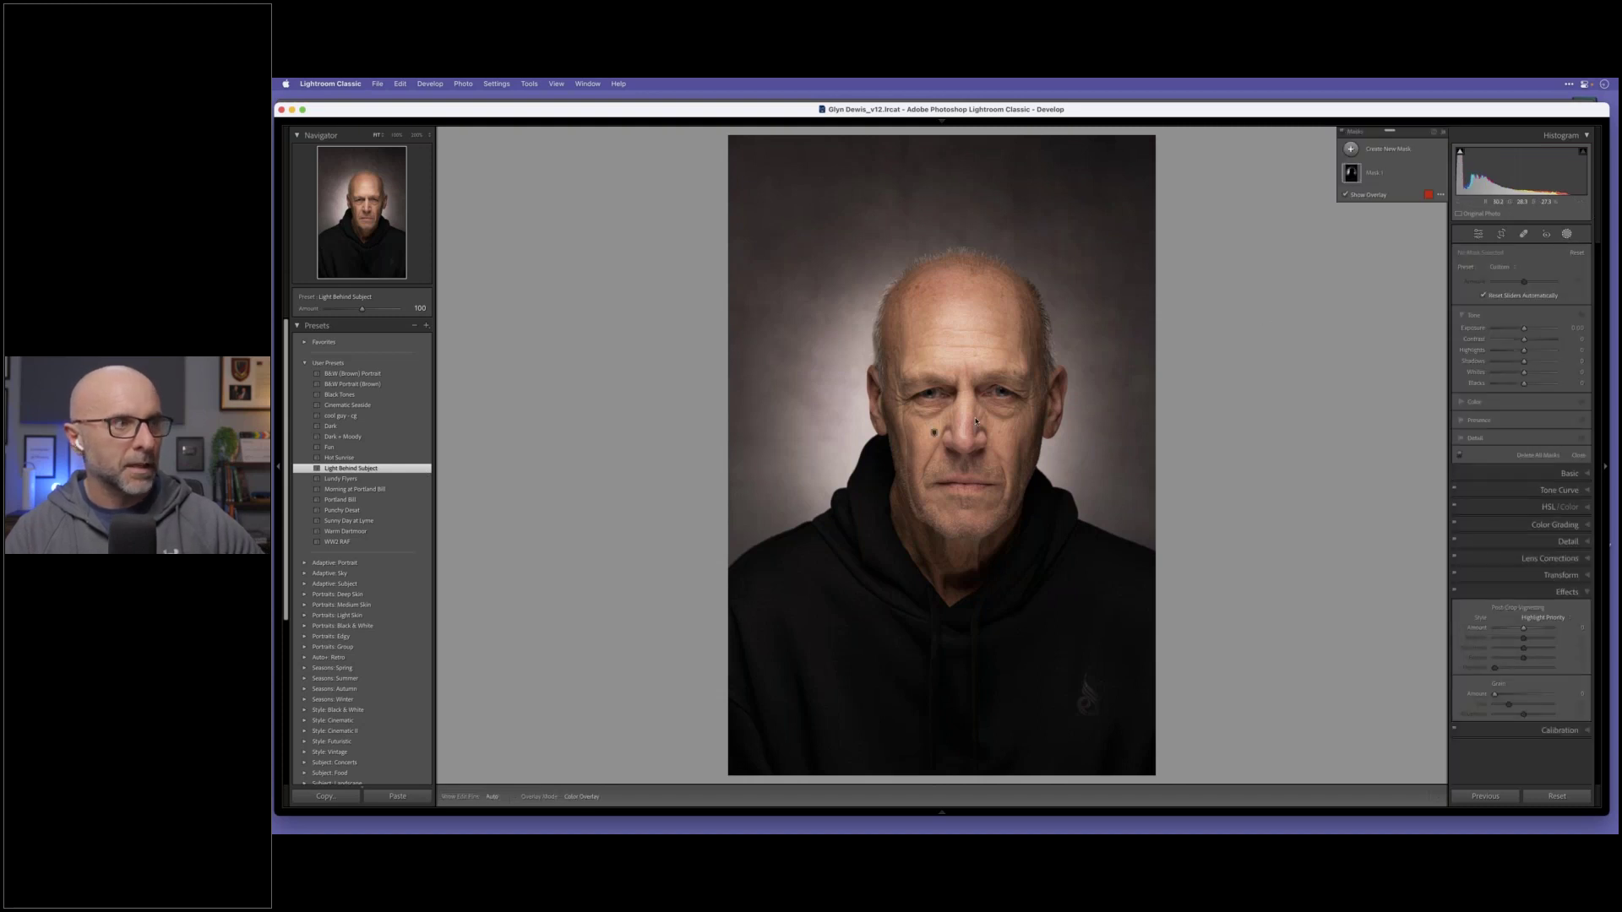
pyautogui.click(934, 433)
pyautogui.moveTo(934, 433); pyautogui.dragTo(942, 397)
pyautogui.moveTo(1538, 327); pyautogui.dragTo(1538, 328)
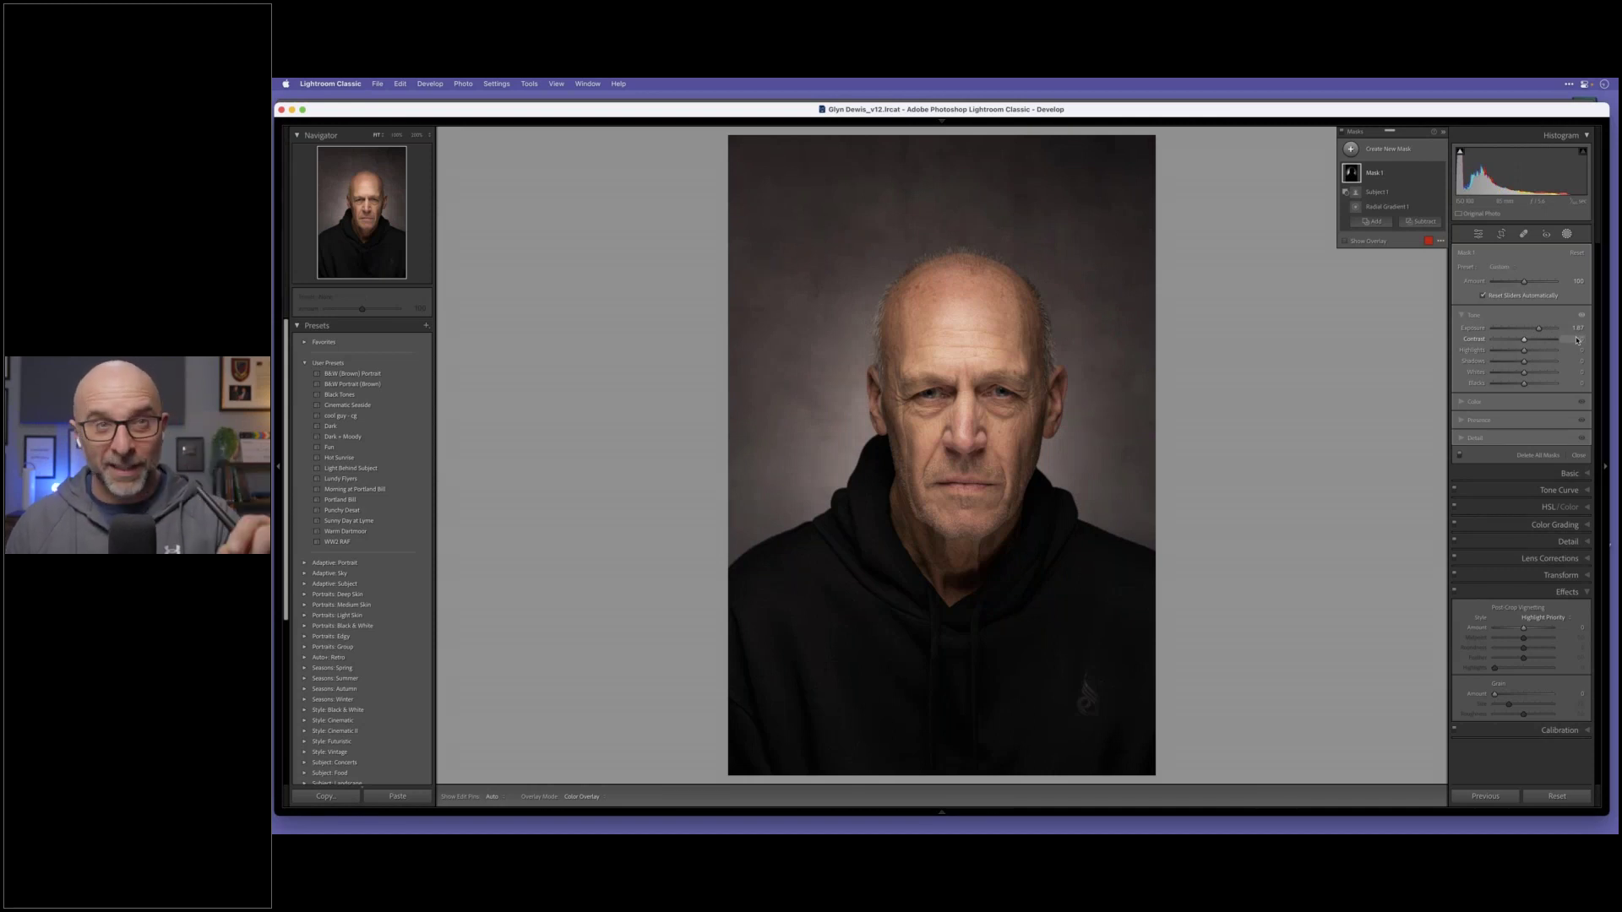
# Step: Open the wedding couple photo in Develop and apply the Light Behind Subject preset
pyautogui.press('g')
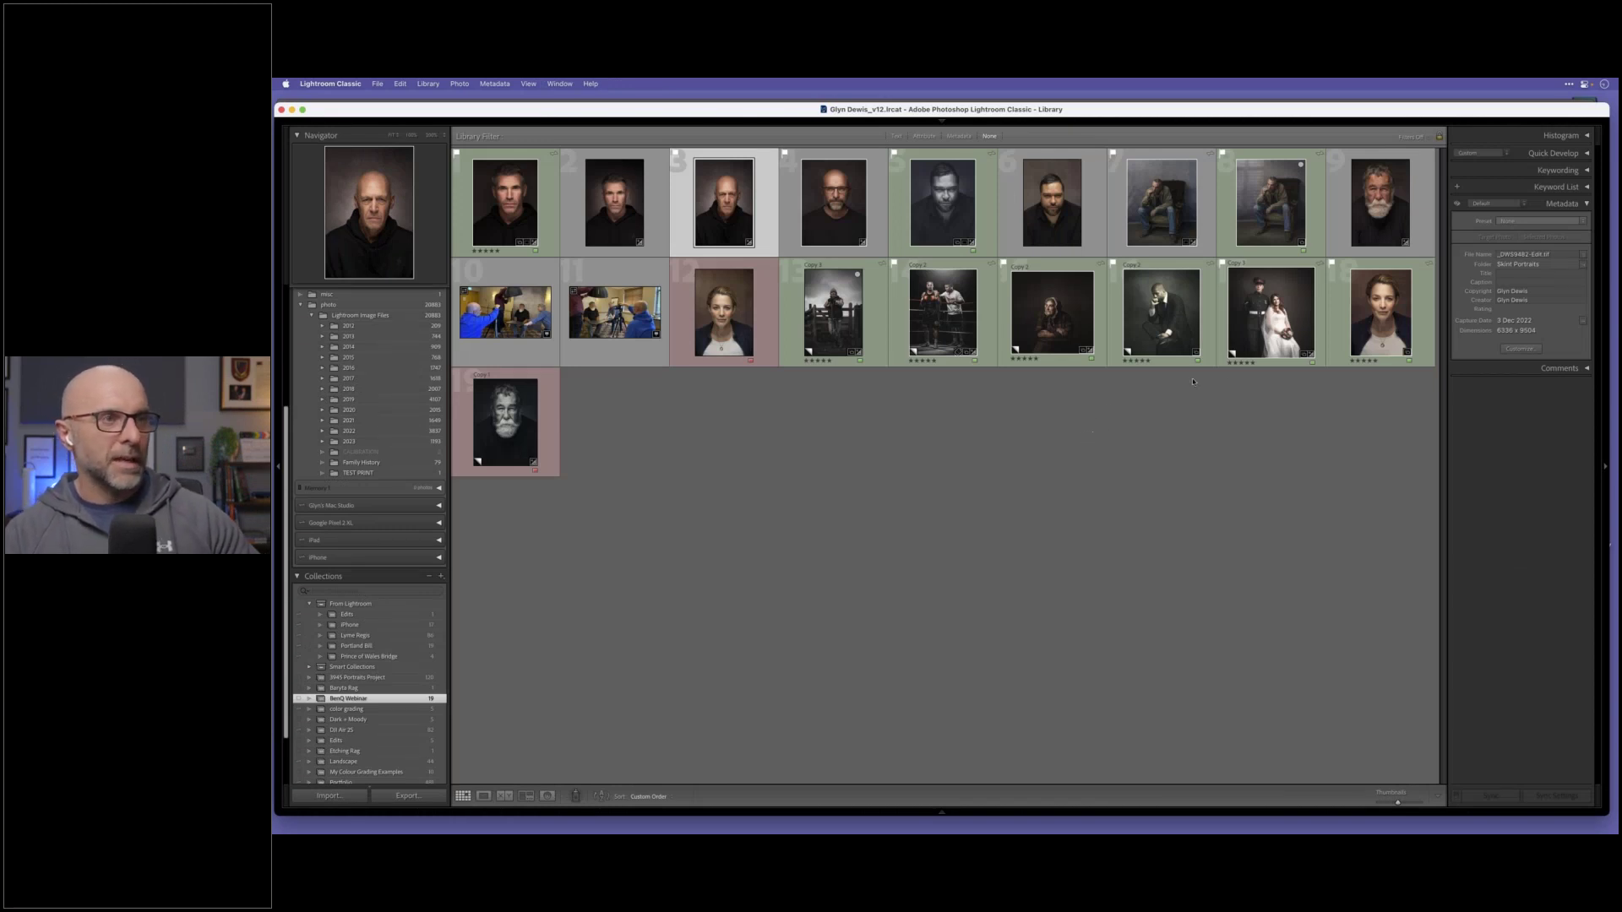
pyautogui.click(1272, 320)
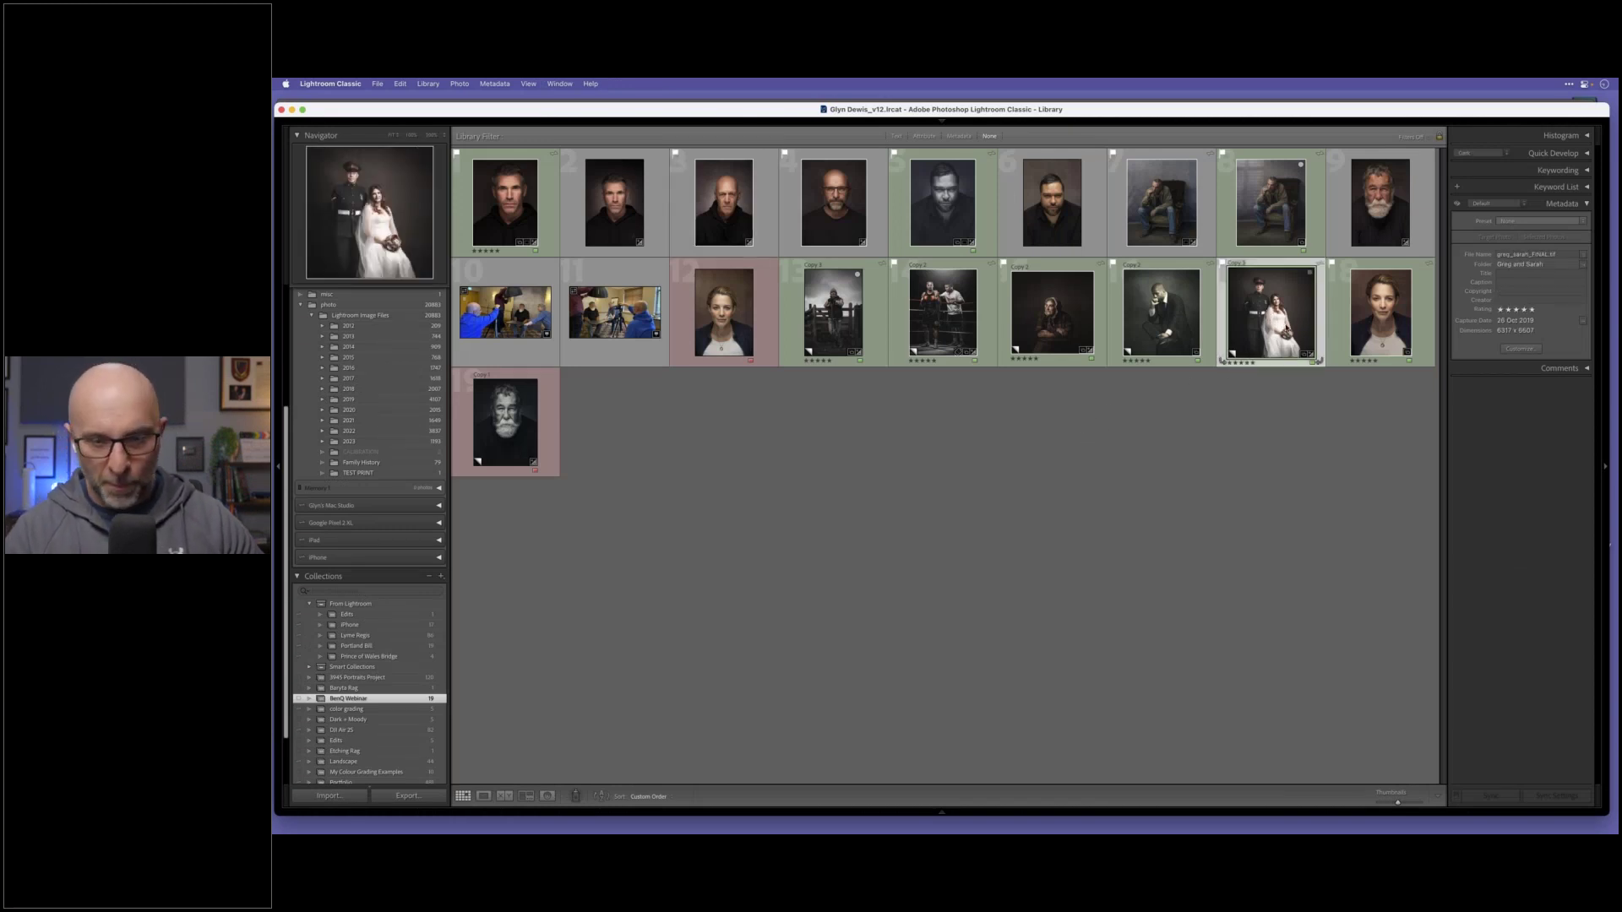
pyautogui.press('d')
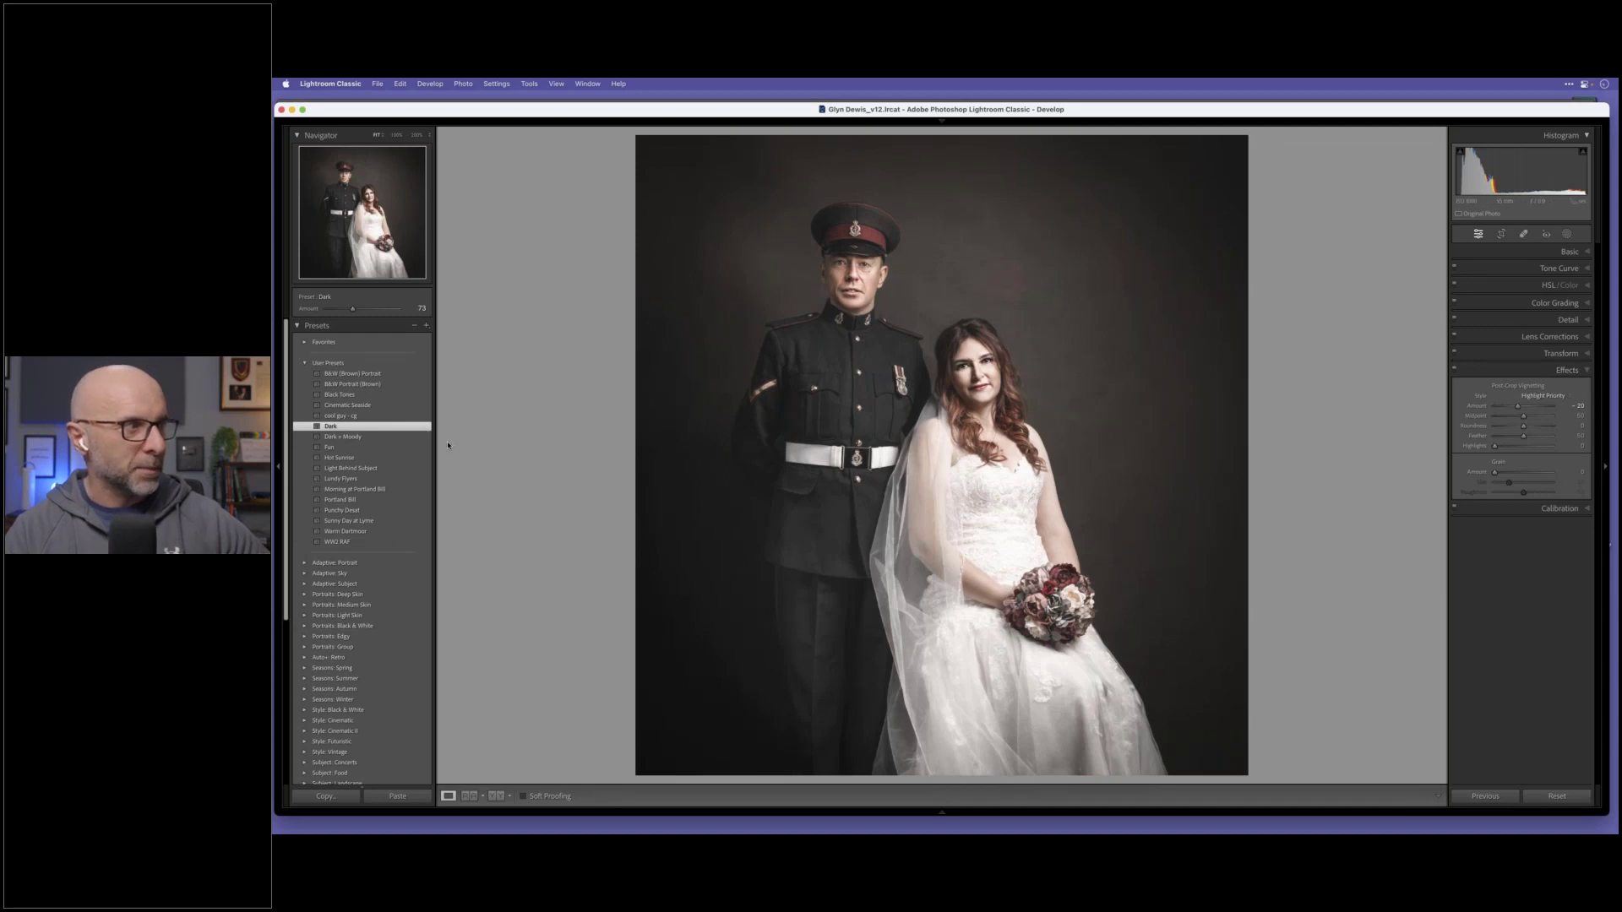
pyautogui.click(351, 468)
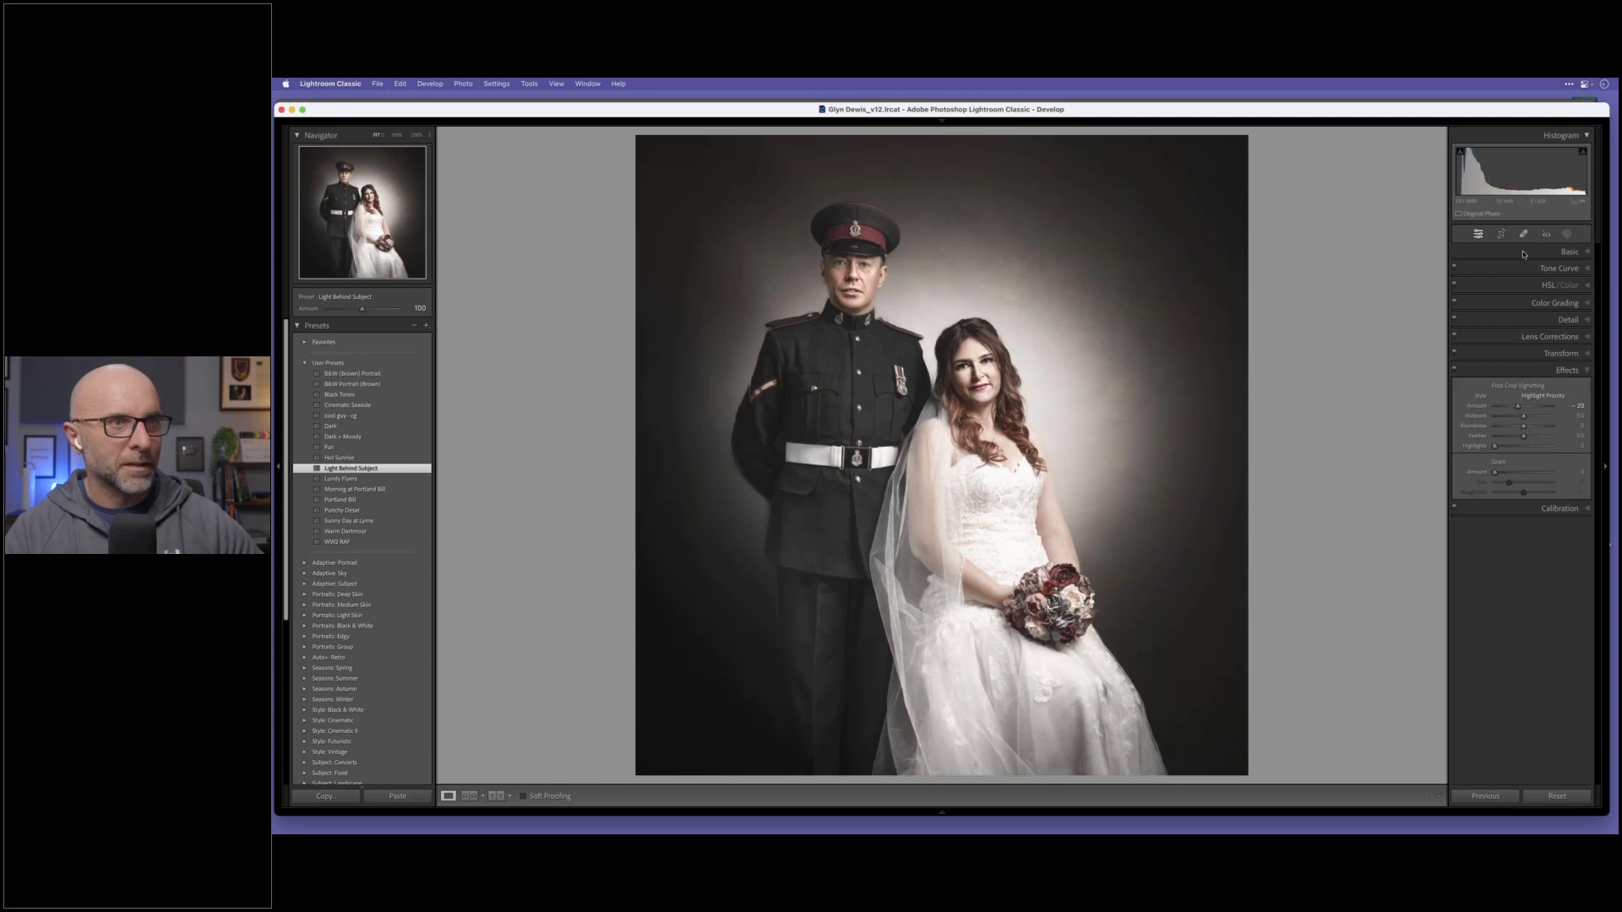
# Step: Shift Mask 1's radial gradient up and toward the soldier behind the couple, and lower the mask's Exposure
pyautogui.click(1567, 233)
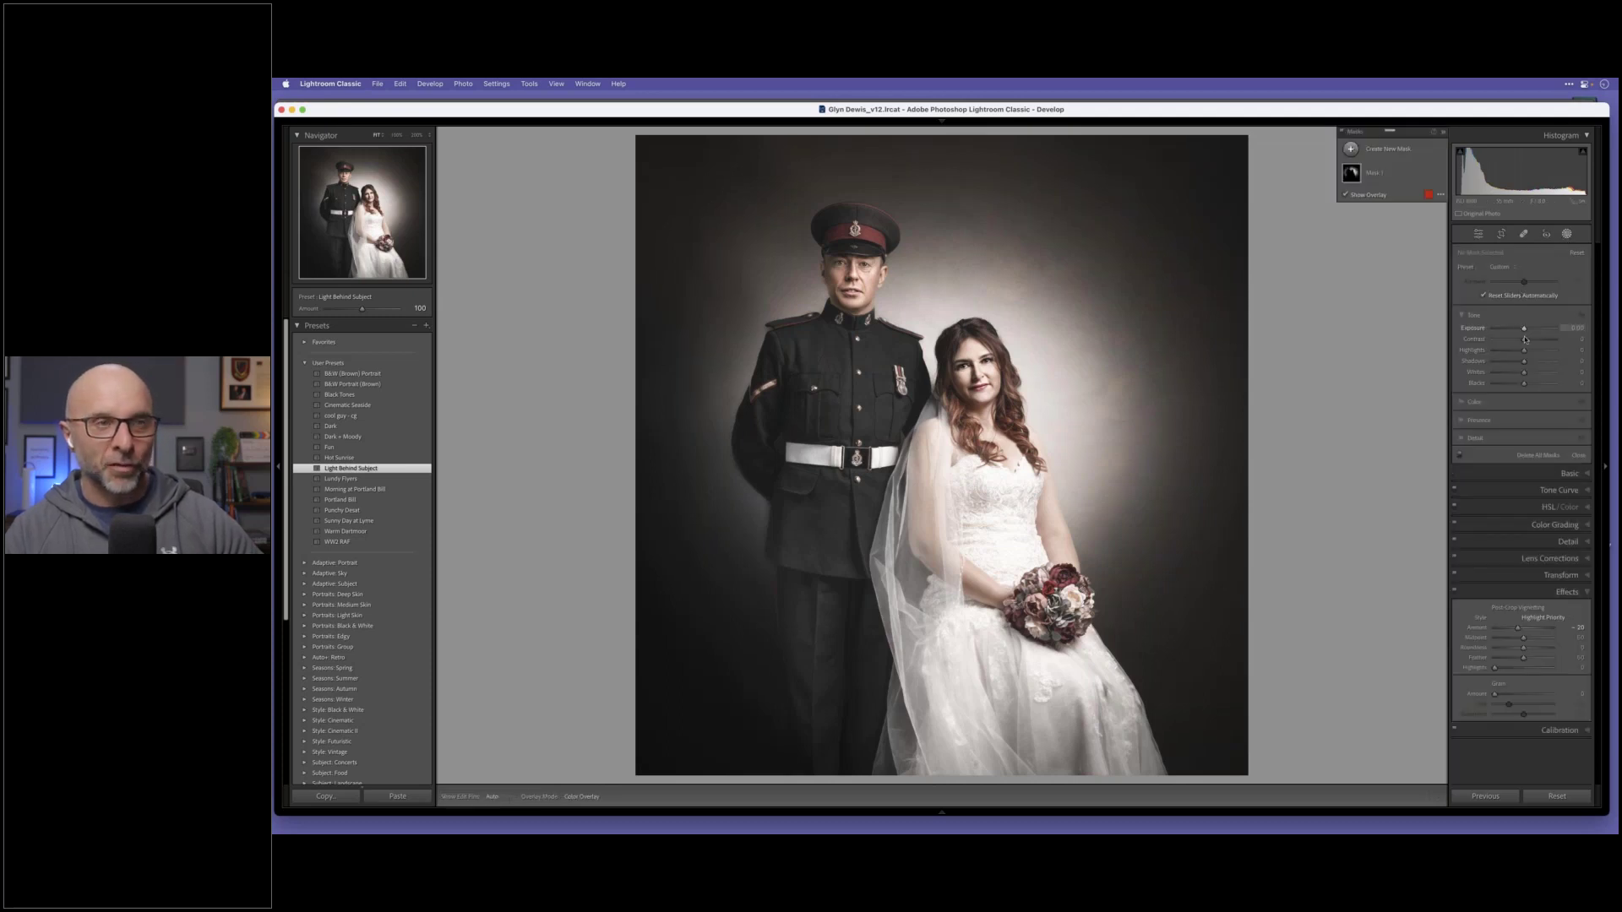
pyautogui.click(1349, 174)
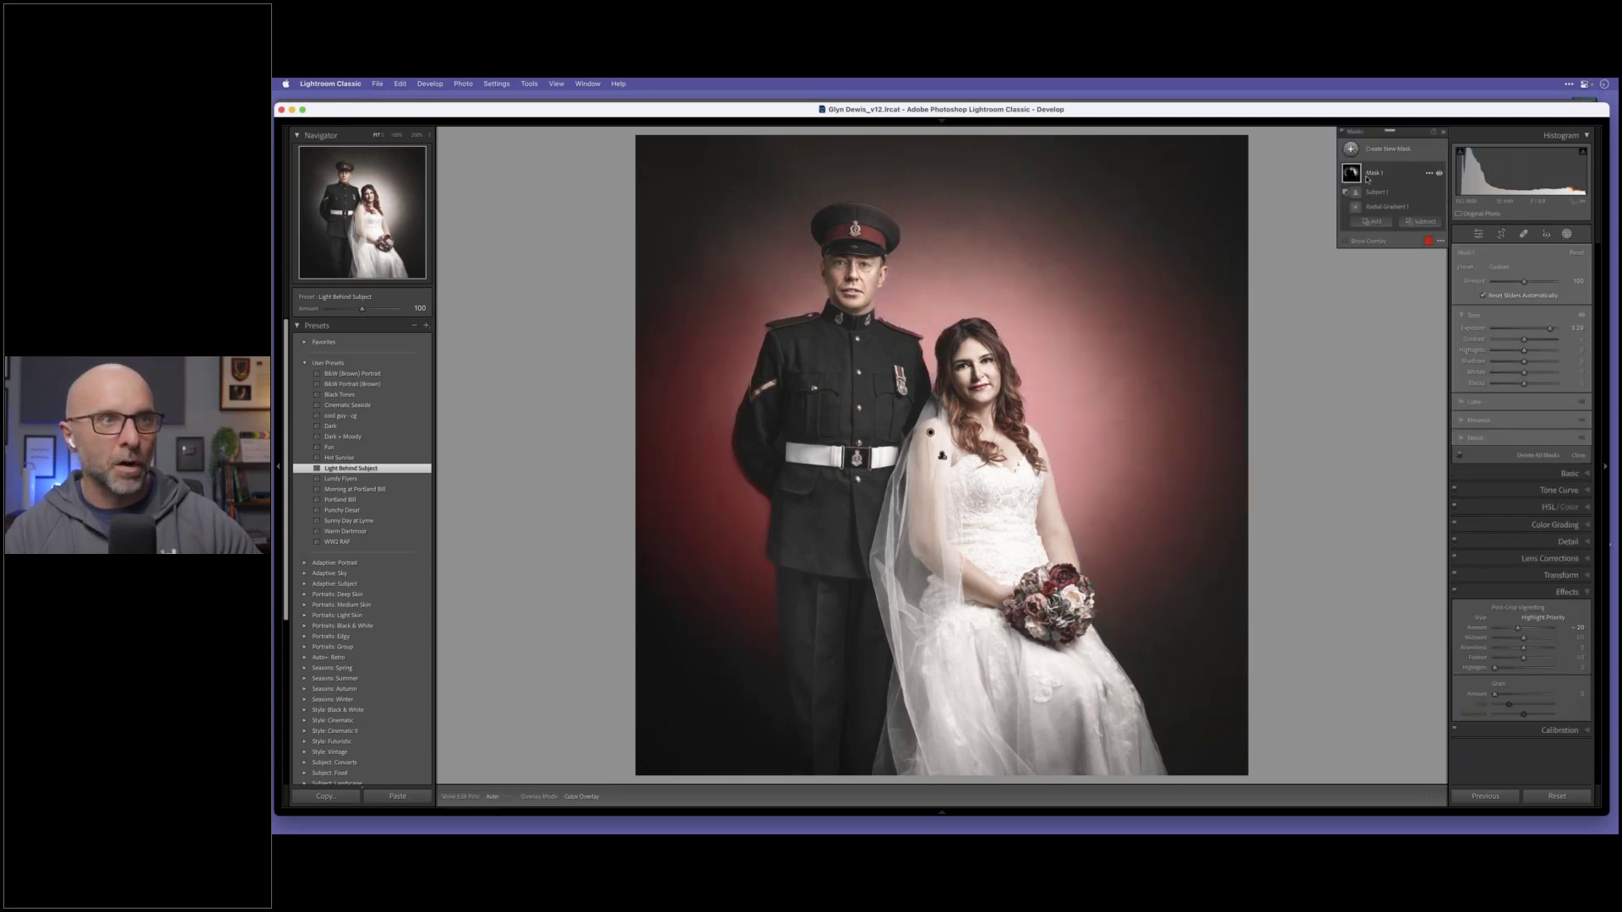
pyautogui.moveTo(930, 432); pyautogui.dragTo(909, 384)
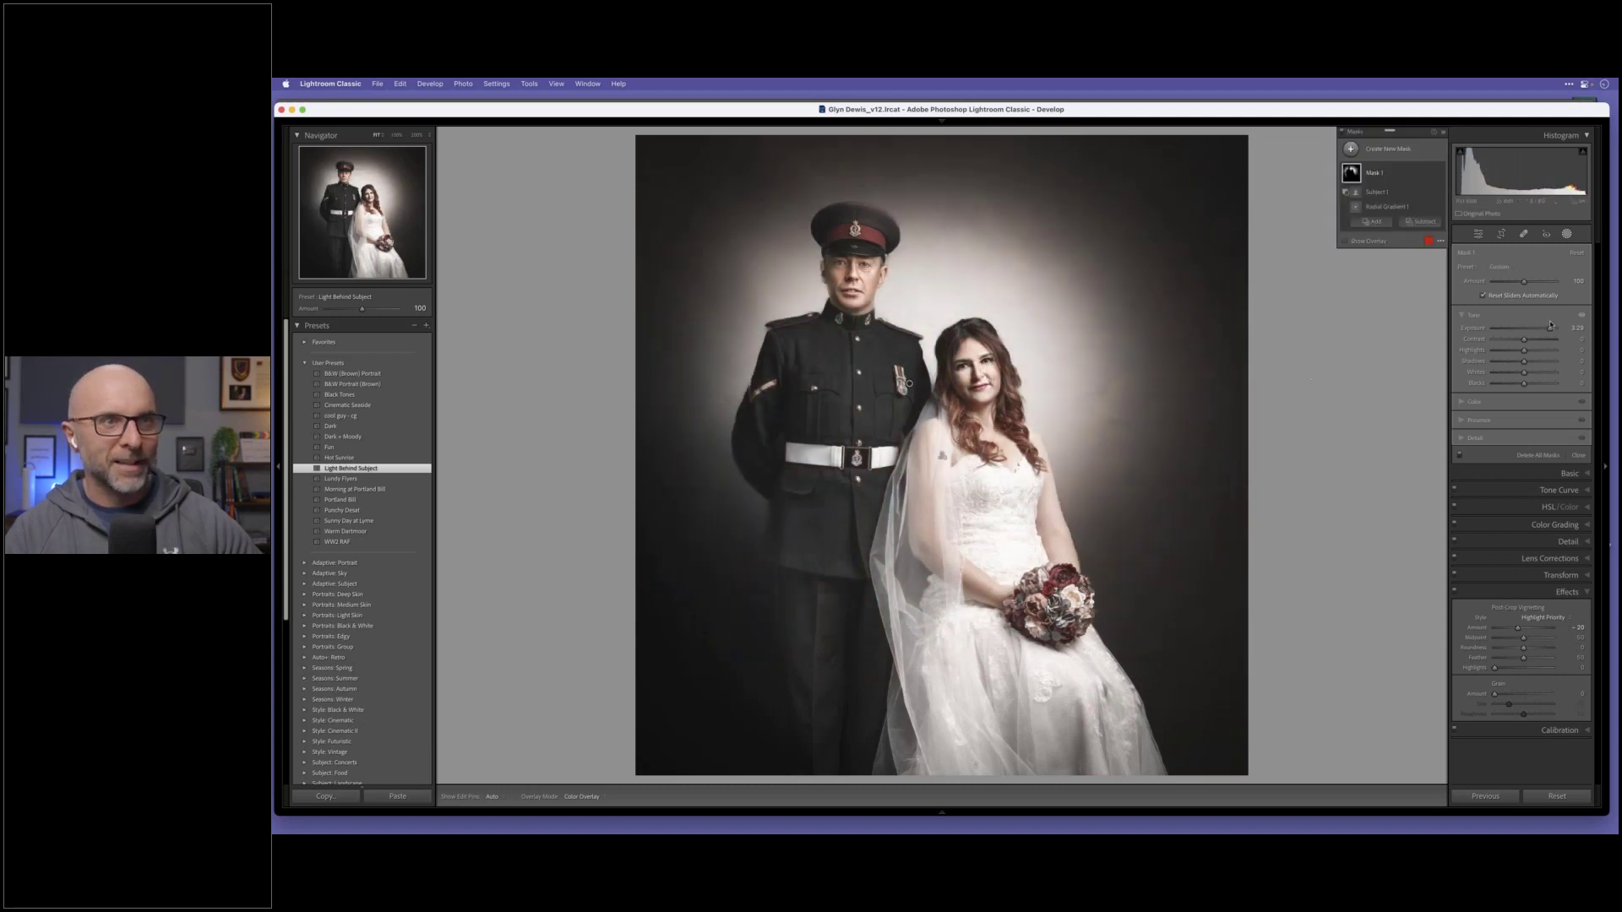
pyautogui.moveTo(1549, 328); pyautogui.dragTo(1535, 329)
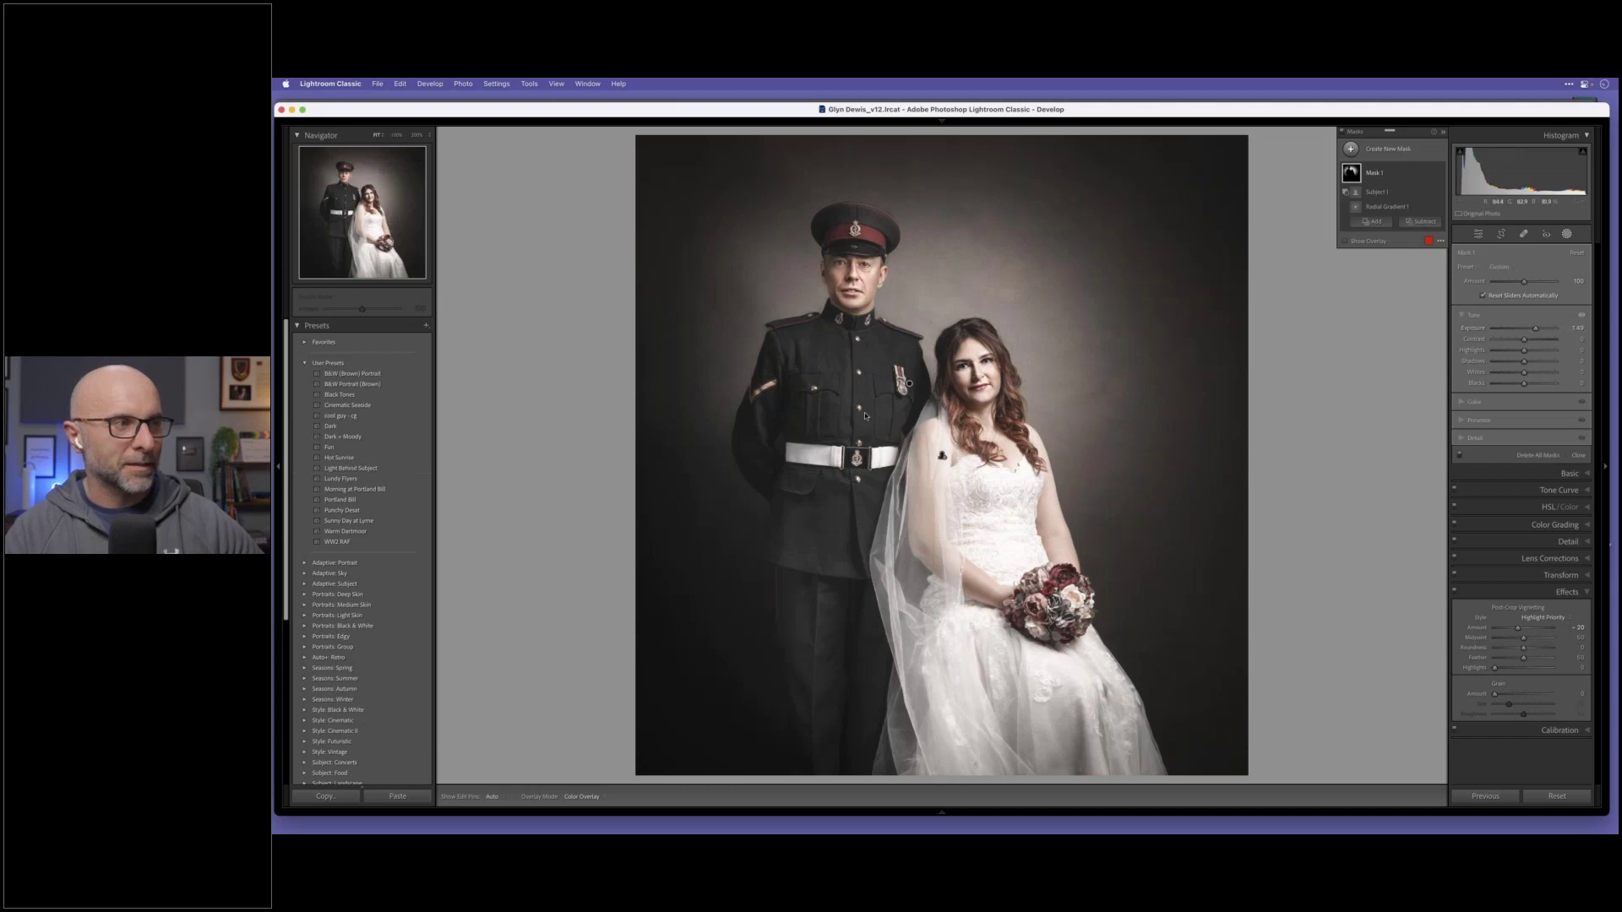
# Step: Enlarge Mask 1's radial gradient, position its centre between the soldier and the bride, and reduce the mask's Exposure slightly
pyautogui.click(942, 456)
pyautogui.moveTo(909, 188); pyautogui.dragTo(910, 137)
pyautogui.moveTo(909, 383)
pyautogui.mouseDown()
pyautogui.moveTo(887, 384)
pyautogui.moveTo(938, 385)
pyautogui.moveTo(924, 387)
pyautogui.mouseUp()
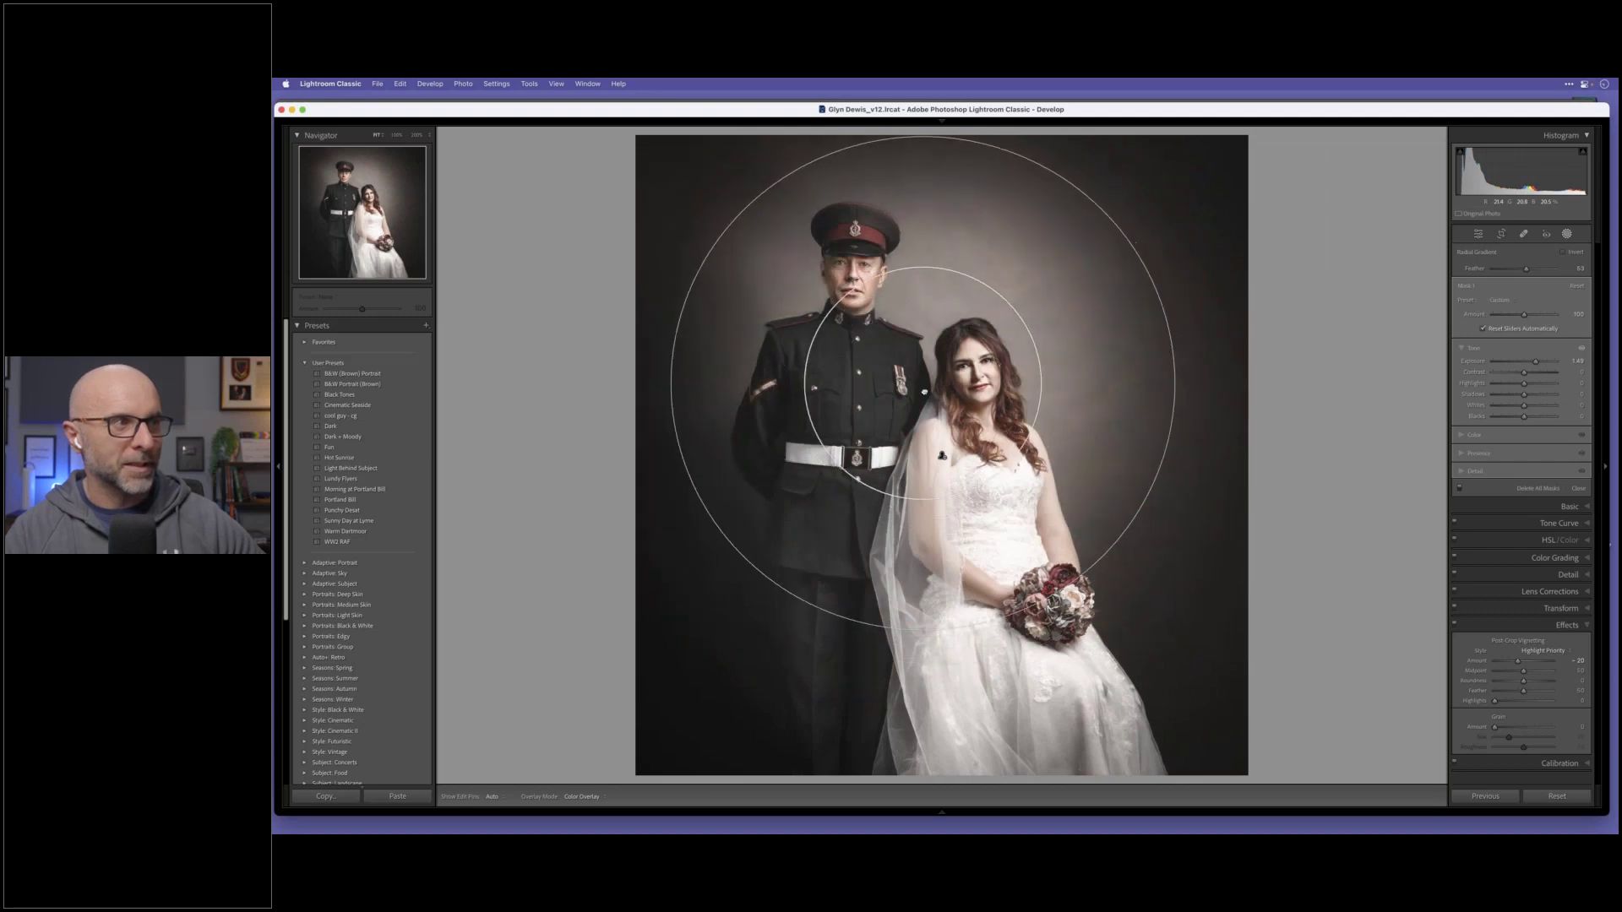
pyautogui.moveTo(1537, 364); pyautogui.dragTo(1532, 363)
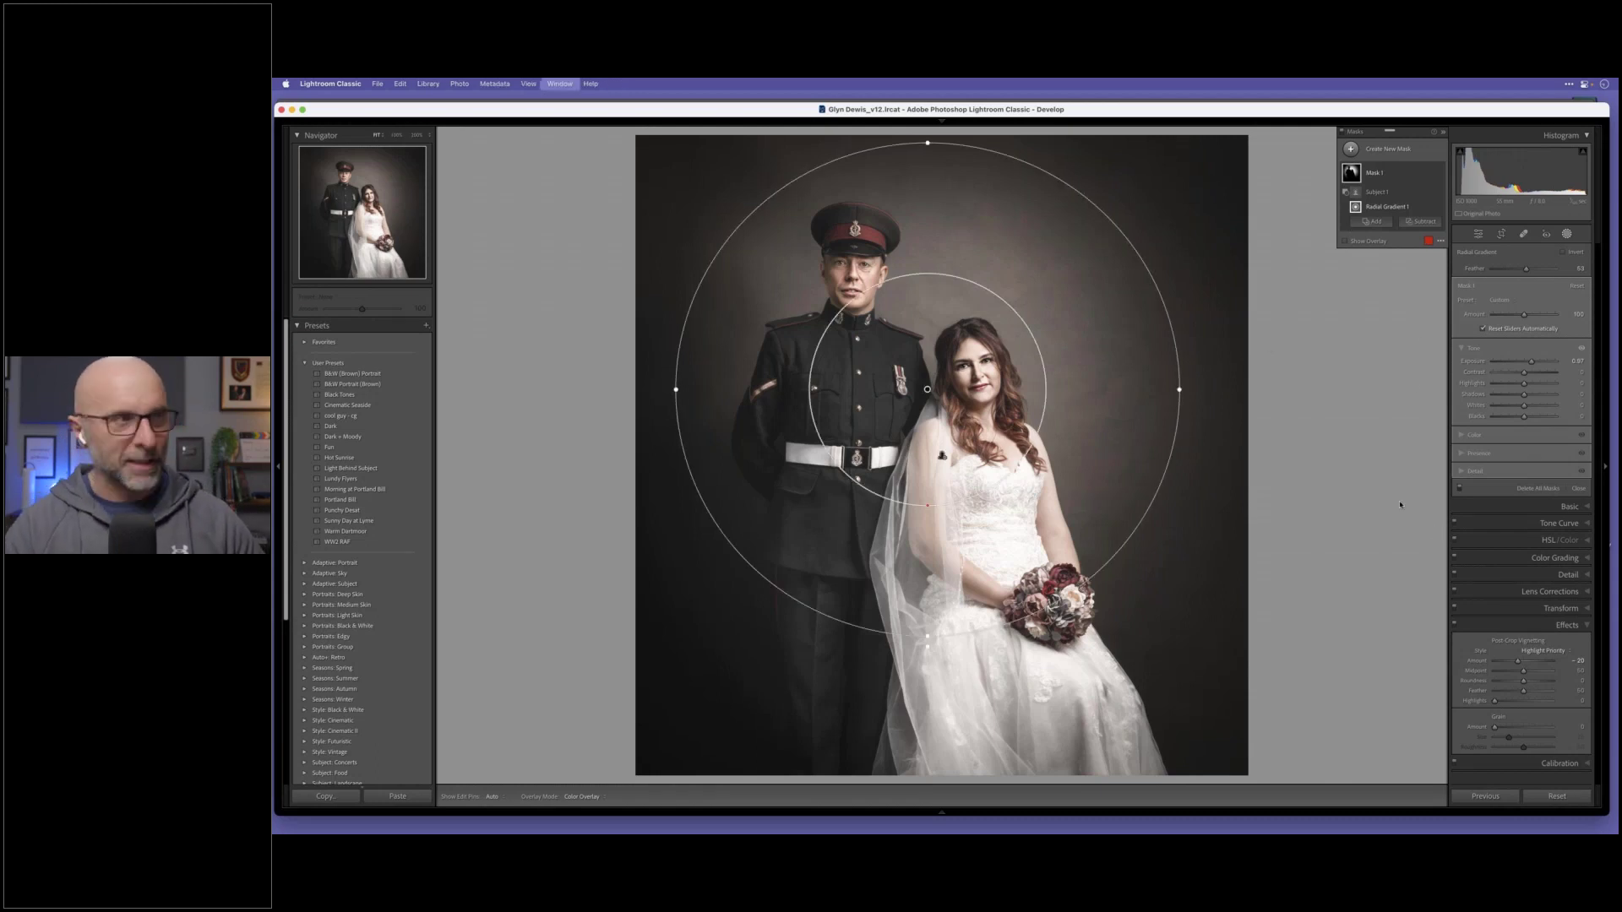
# Step: View the finished blue-toned portrait of the bearded man enlarged in the Library, and return to the grid
pyautogui.press('g')
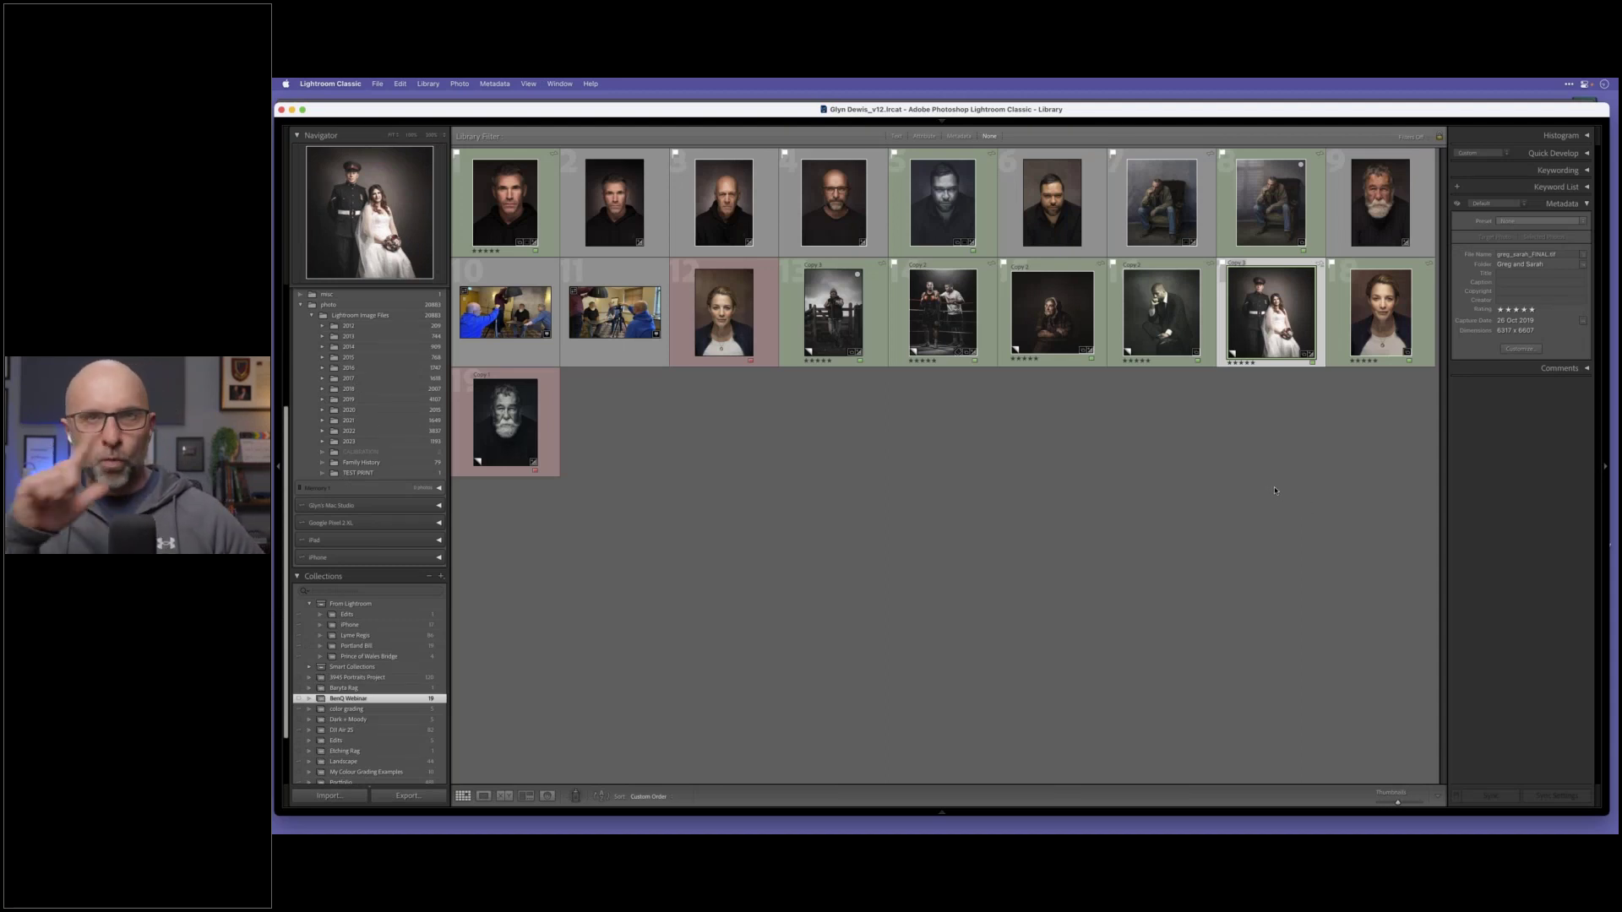
pyautogui.click(972, 232)
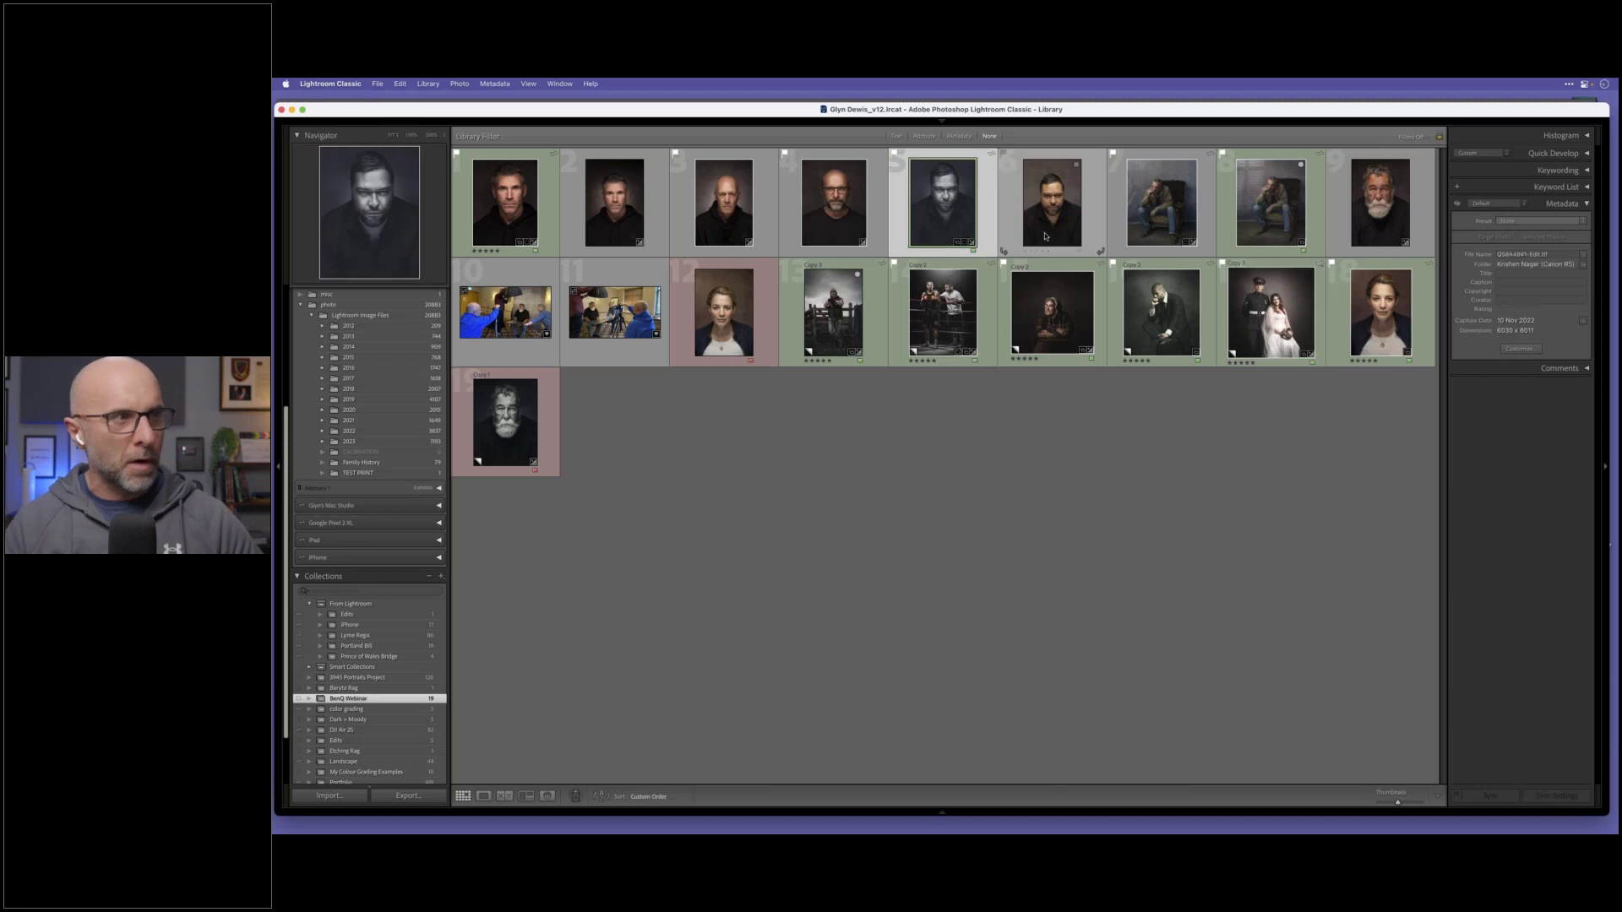
pyautogui.press('e')
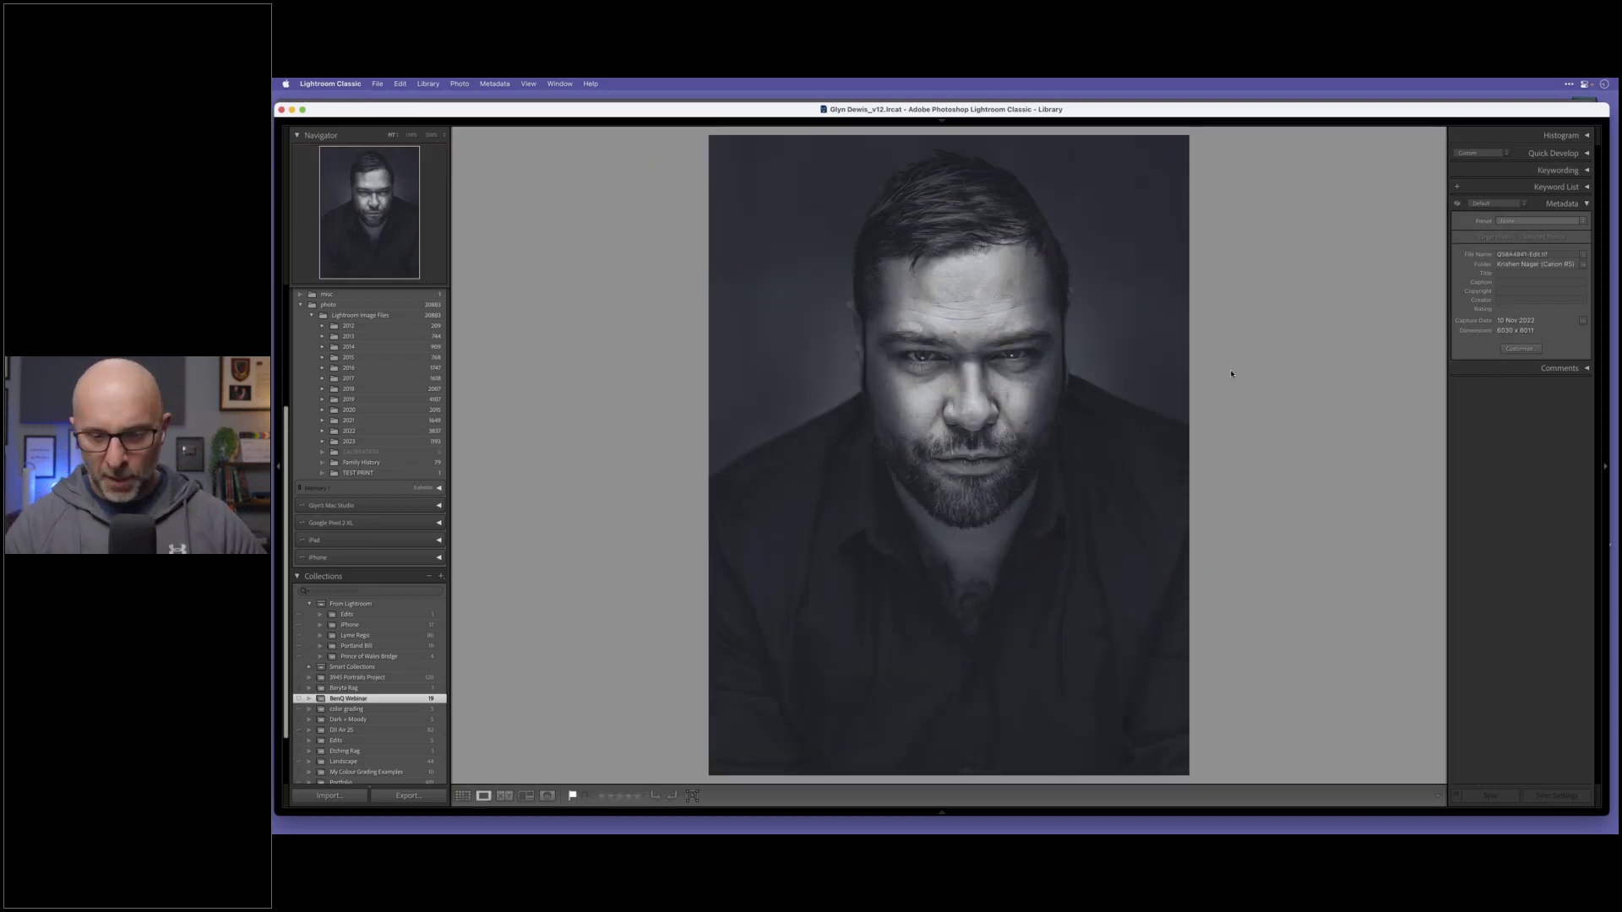
pyautogui.press('g')
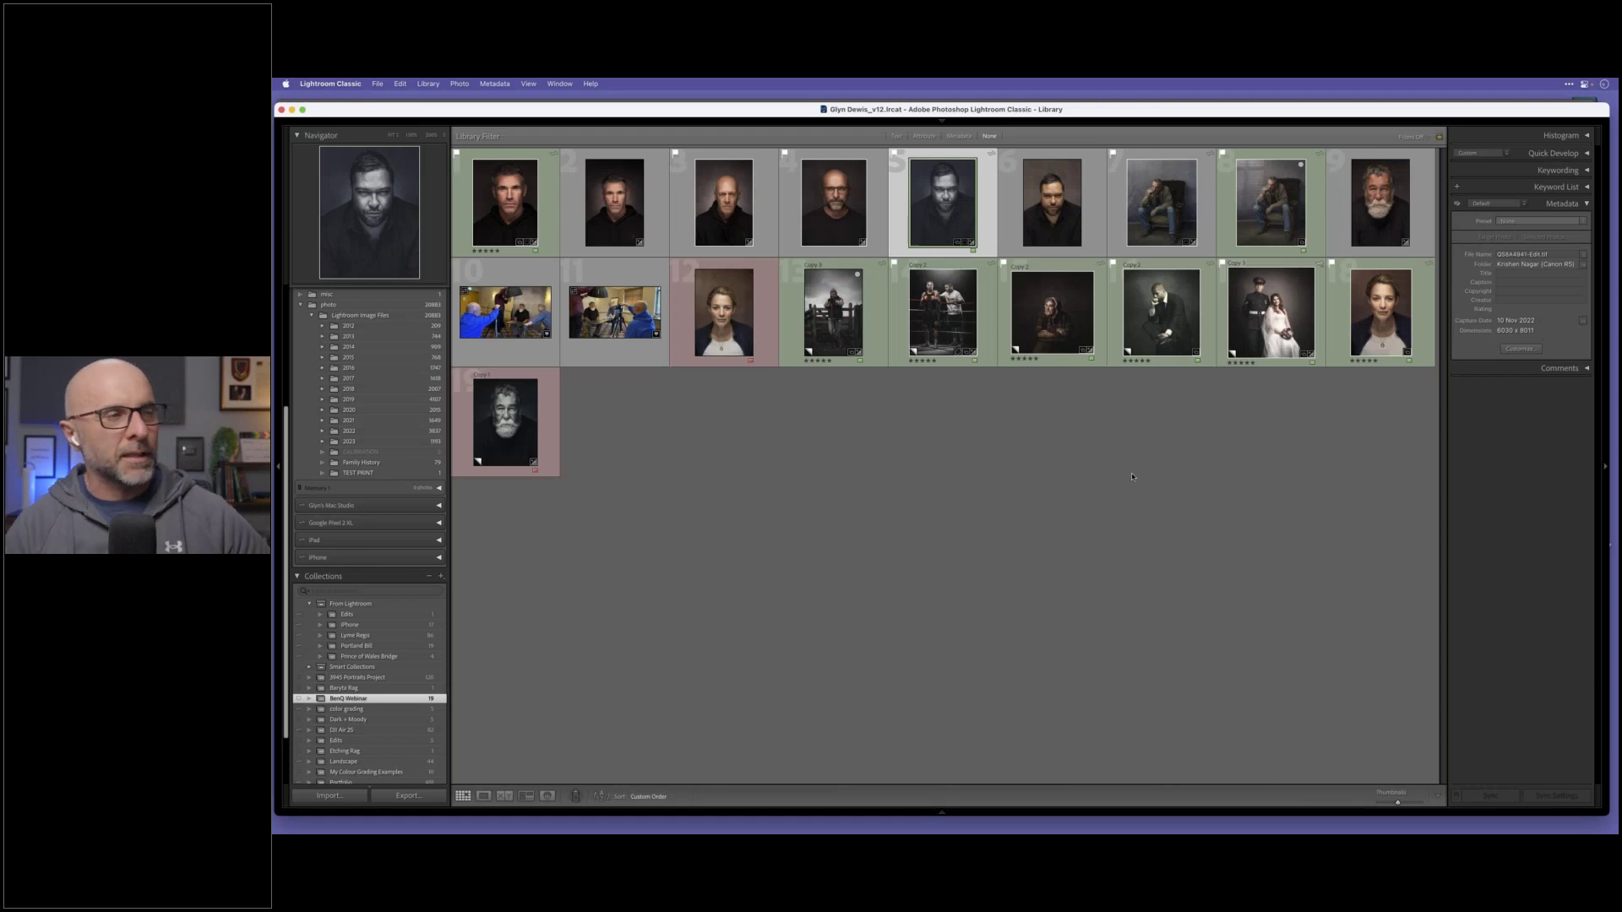
# Step: Open the warm-toned portrait of the bearded man in the black shirt in Develop and send it to Photoshop for editing
pyautogui.click(1061, 221)
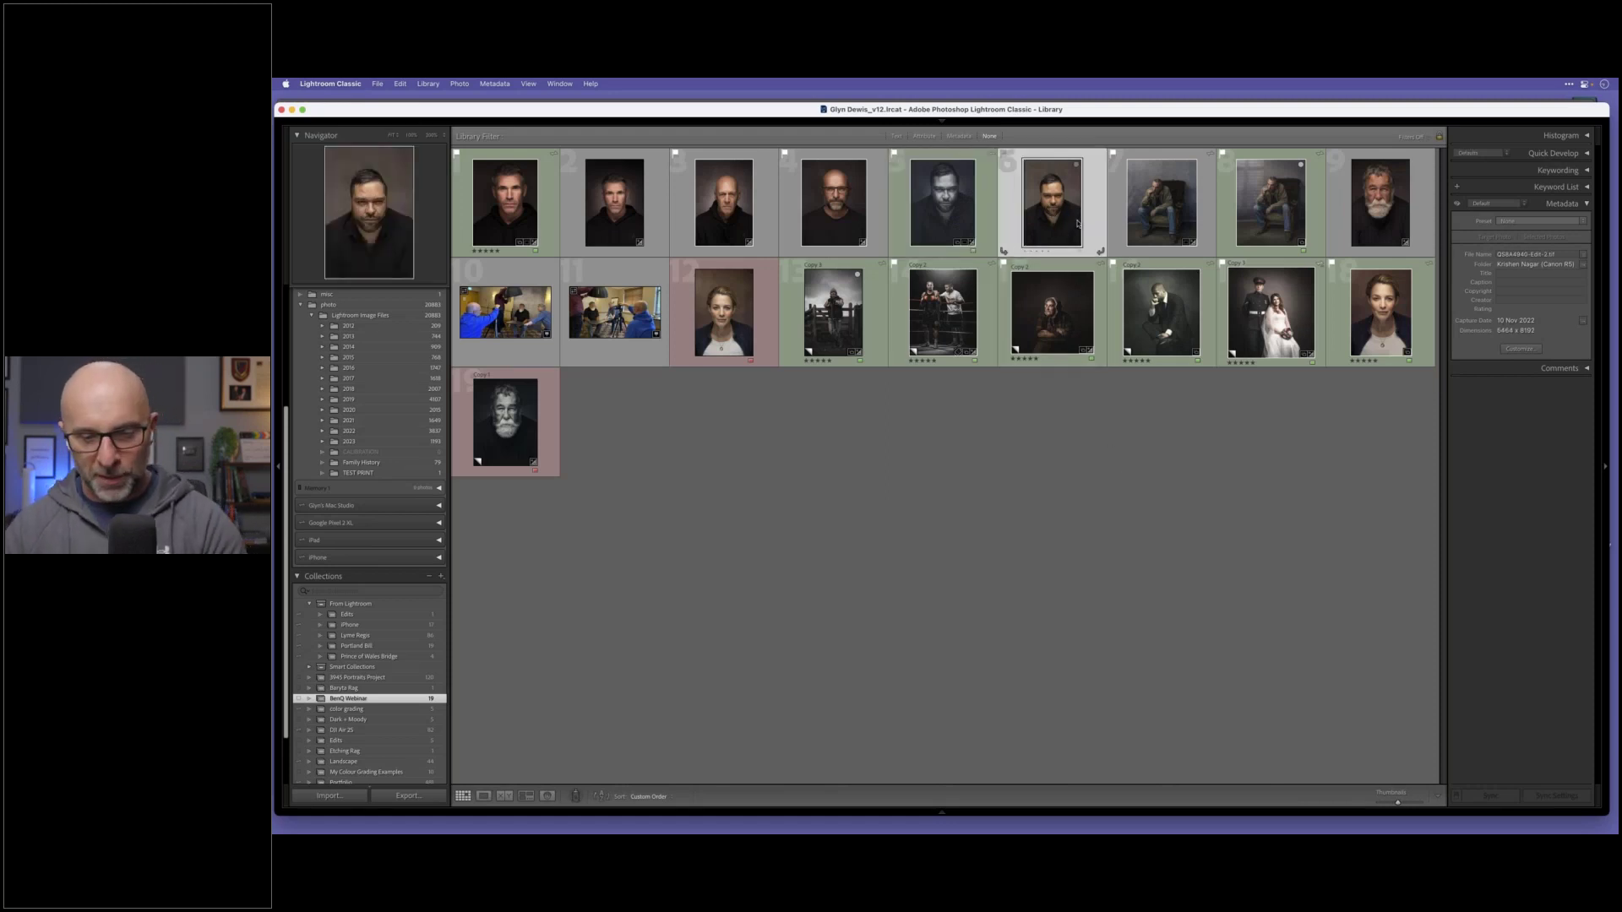
pyautogui.press('d')
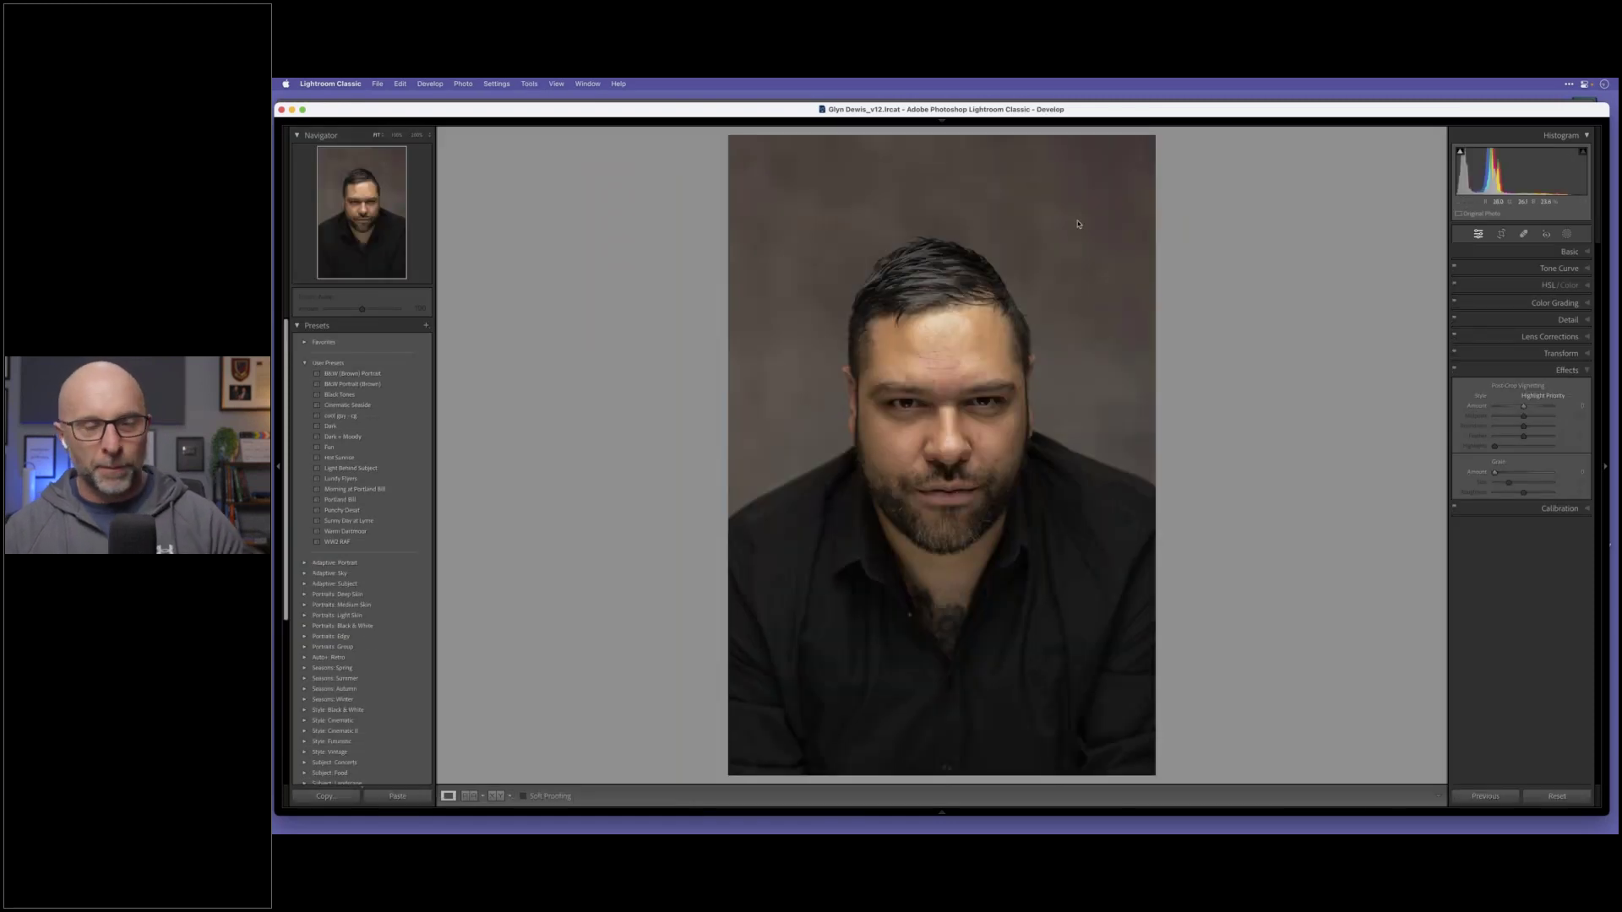
pyautogui.press('z')
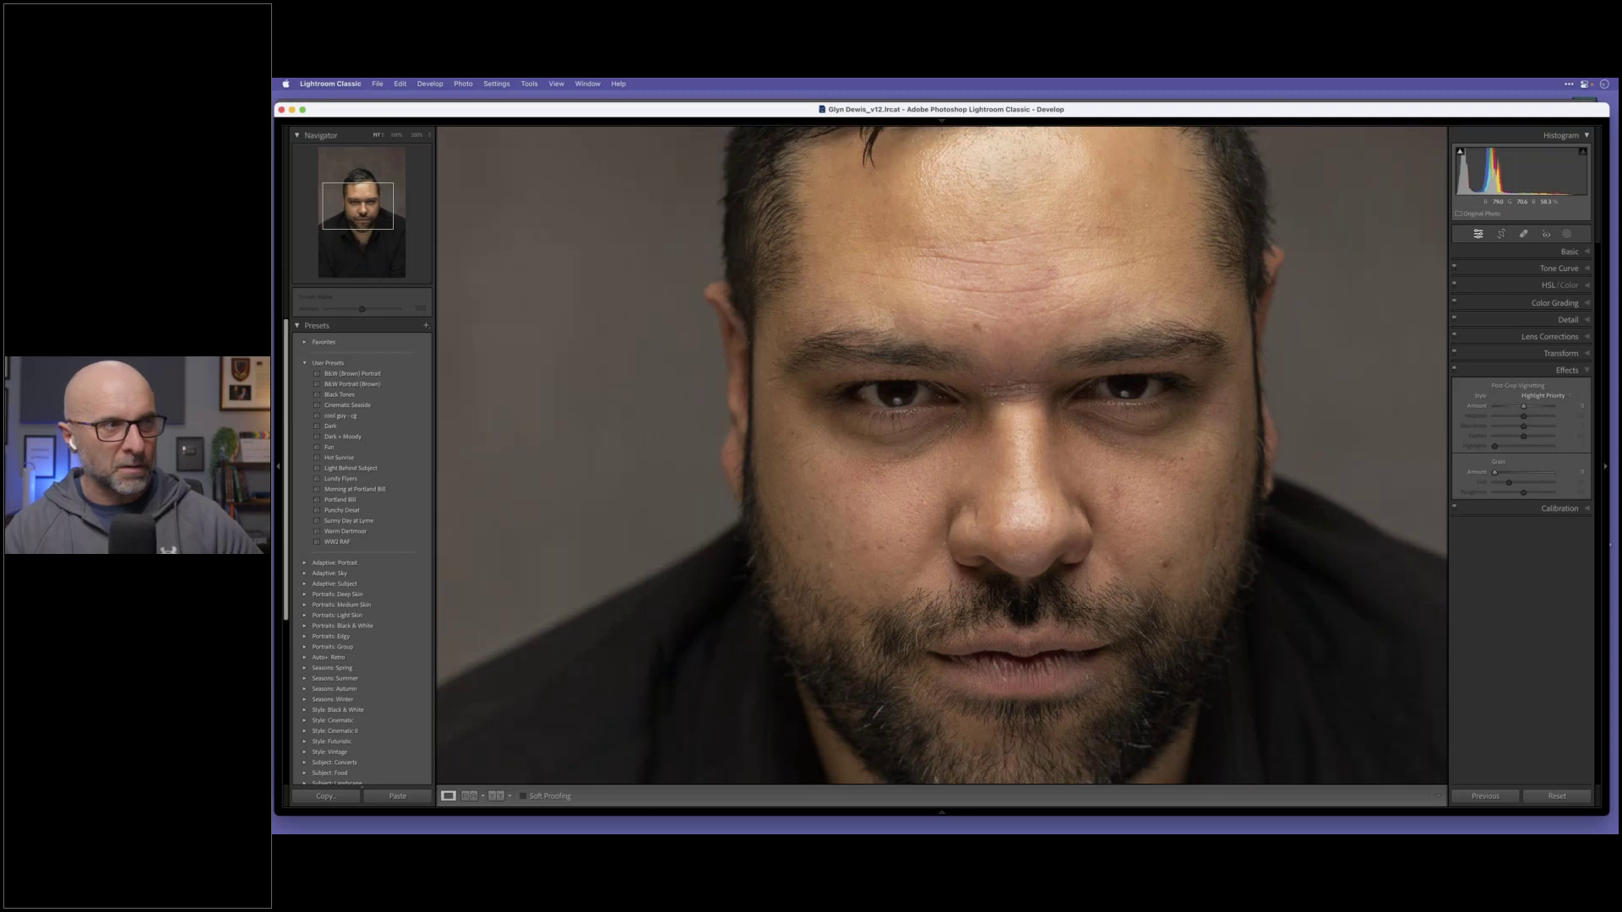
pyautogui.press('z')
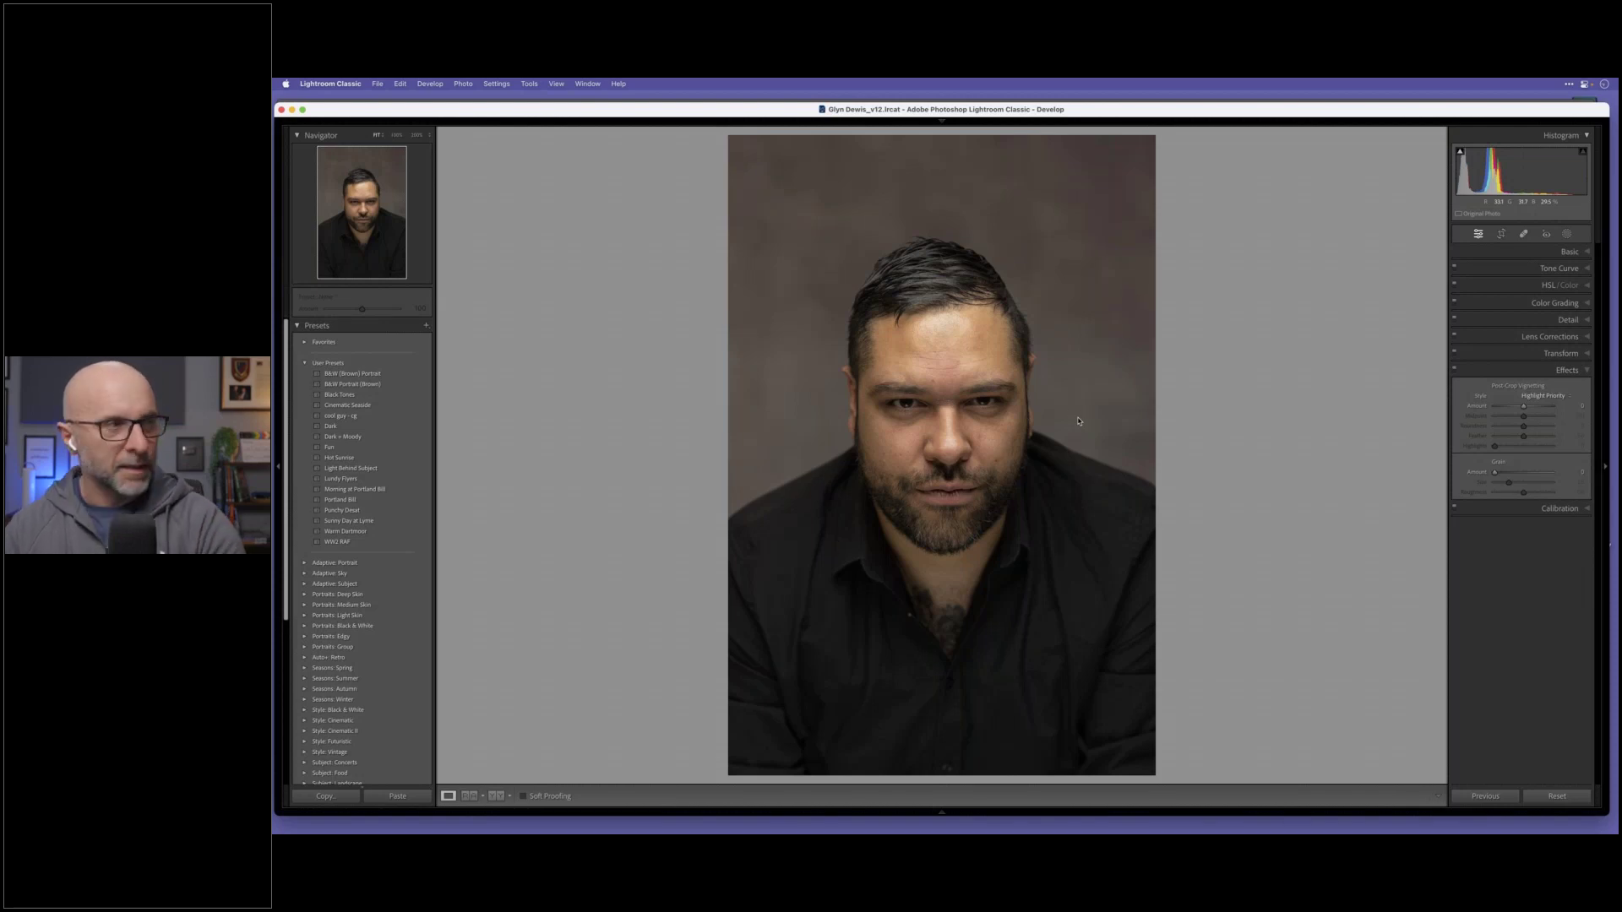
pyautogui.press('super+e')
pyautogui.click(1013, 380)
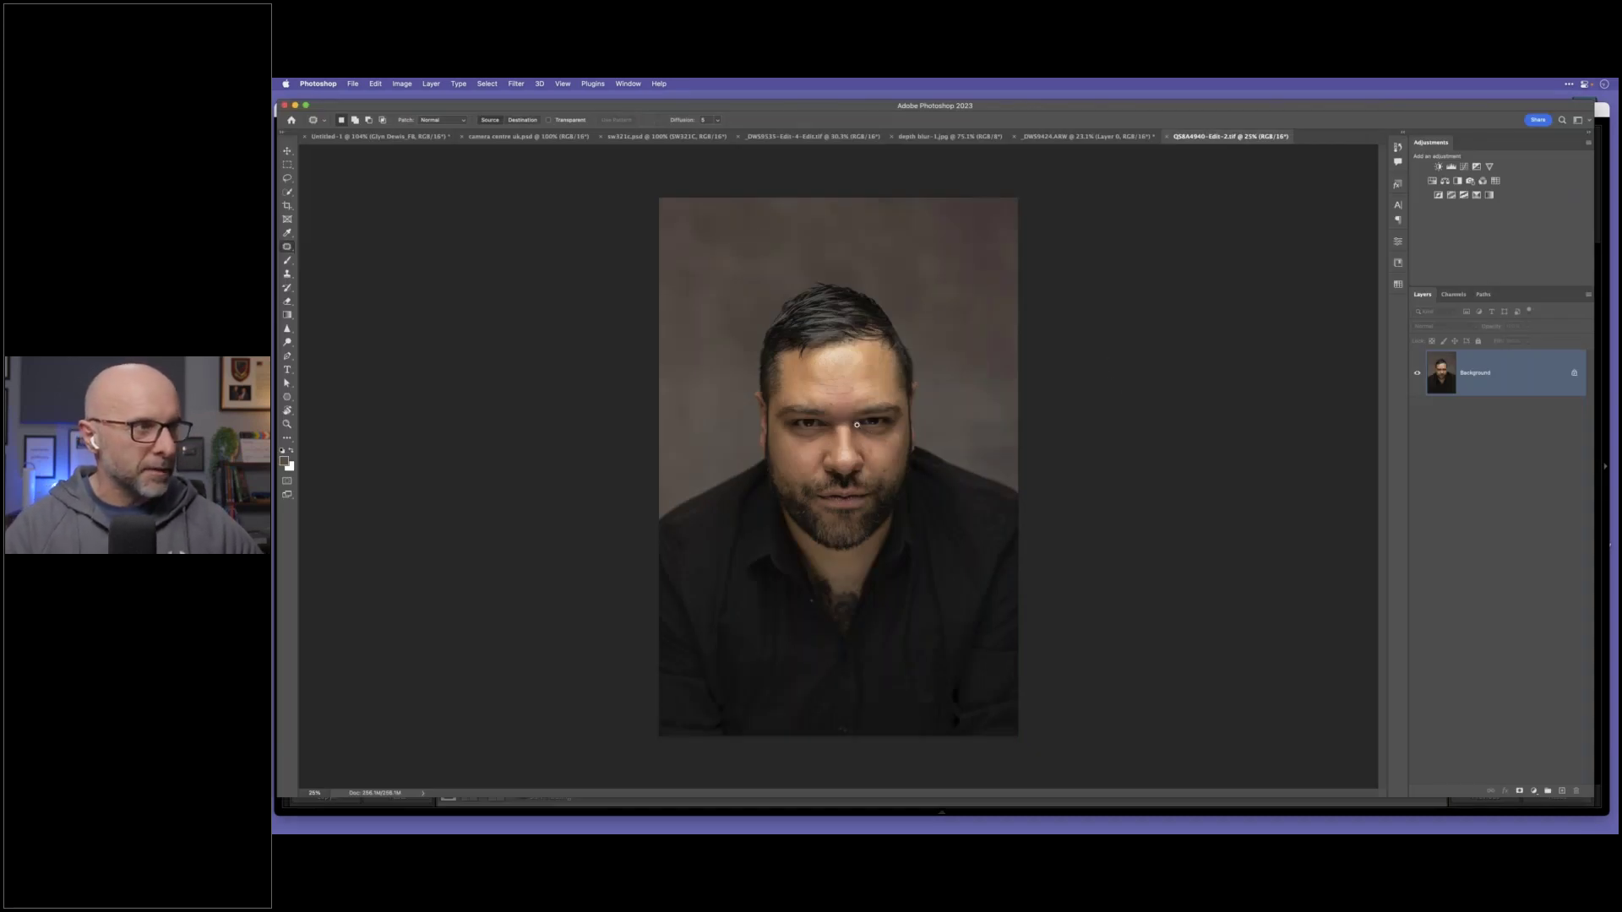
pyautogui.scroll(5, 855, 426)
pyautogui.scroll(8, 969, 443)
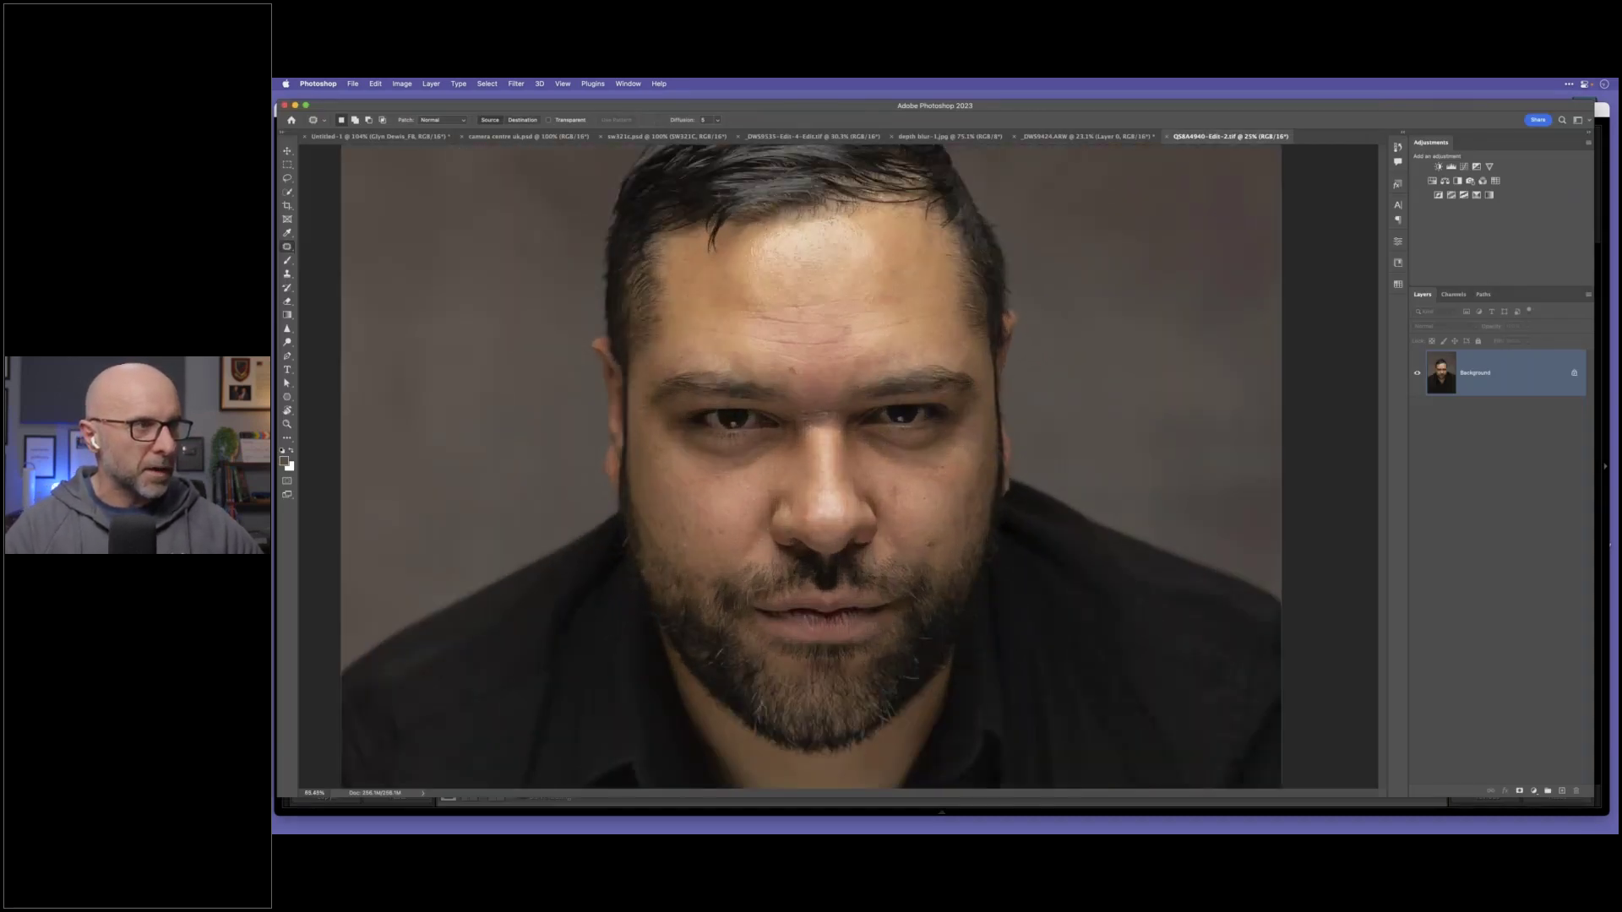
pyautogui.scroll(-1, 970, 443)
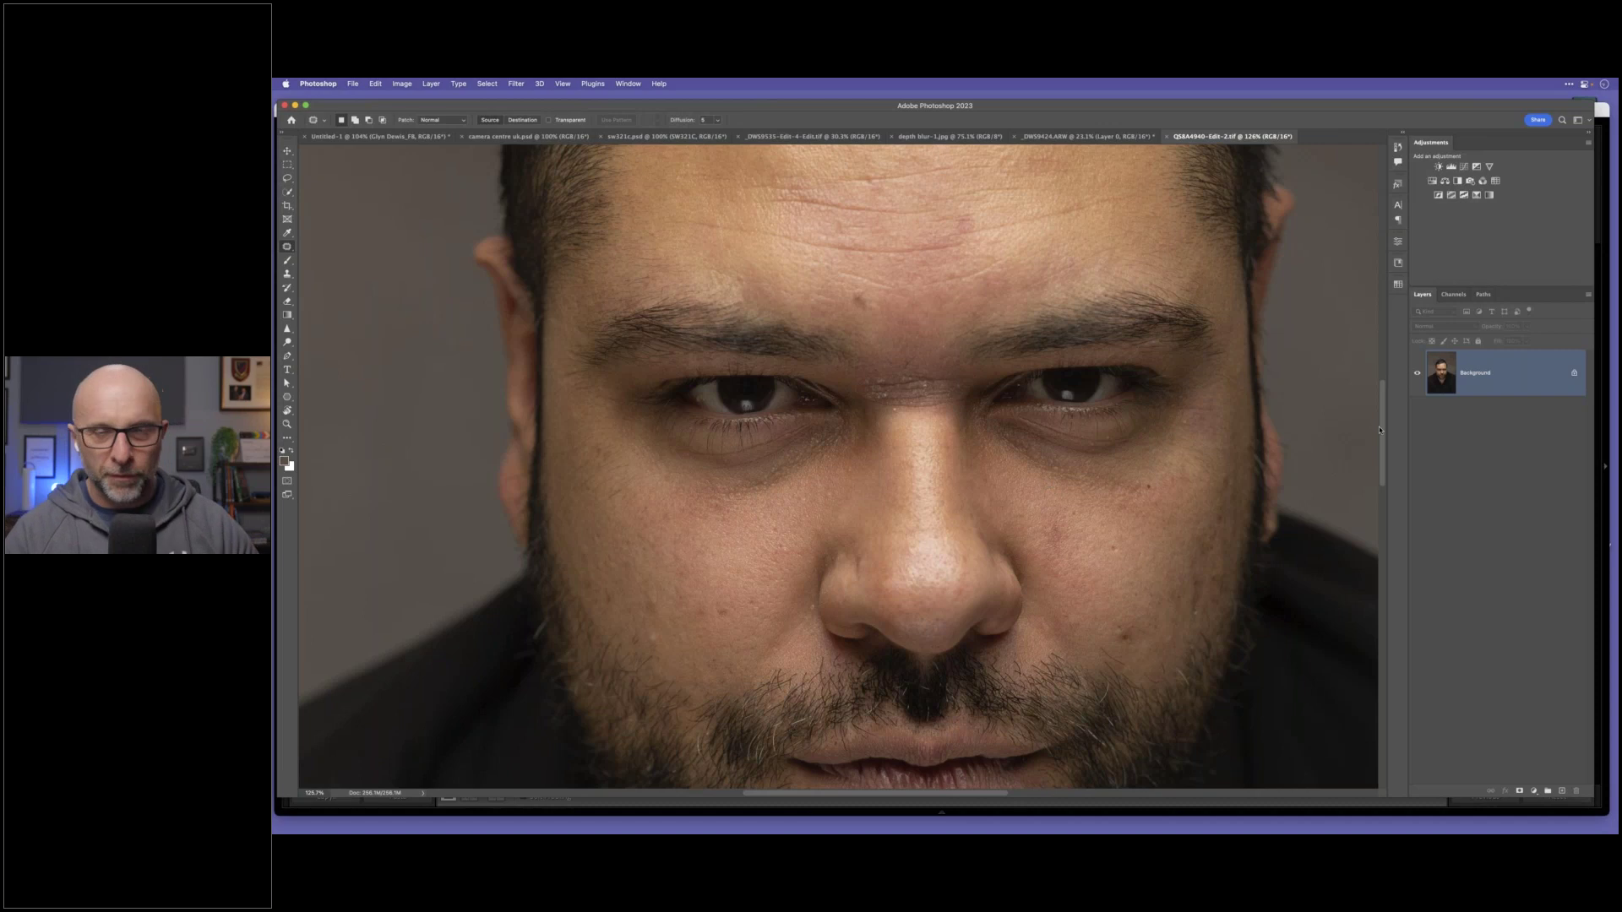
pyautogui.click(1562, 792)
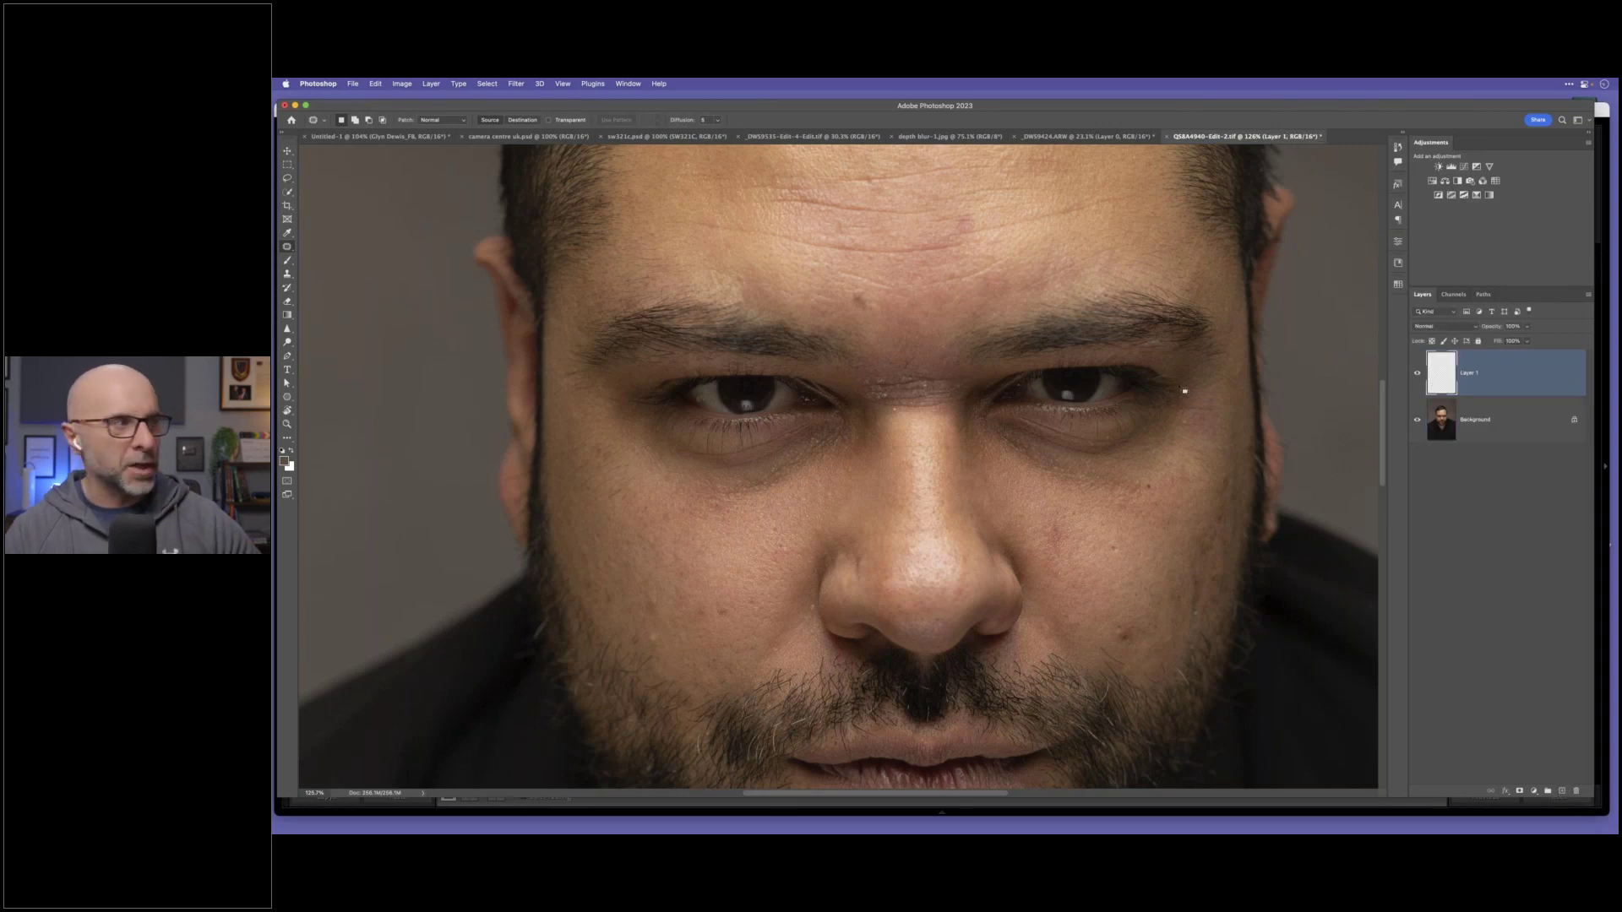
pyautogui.click(287, 328)
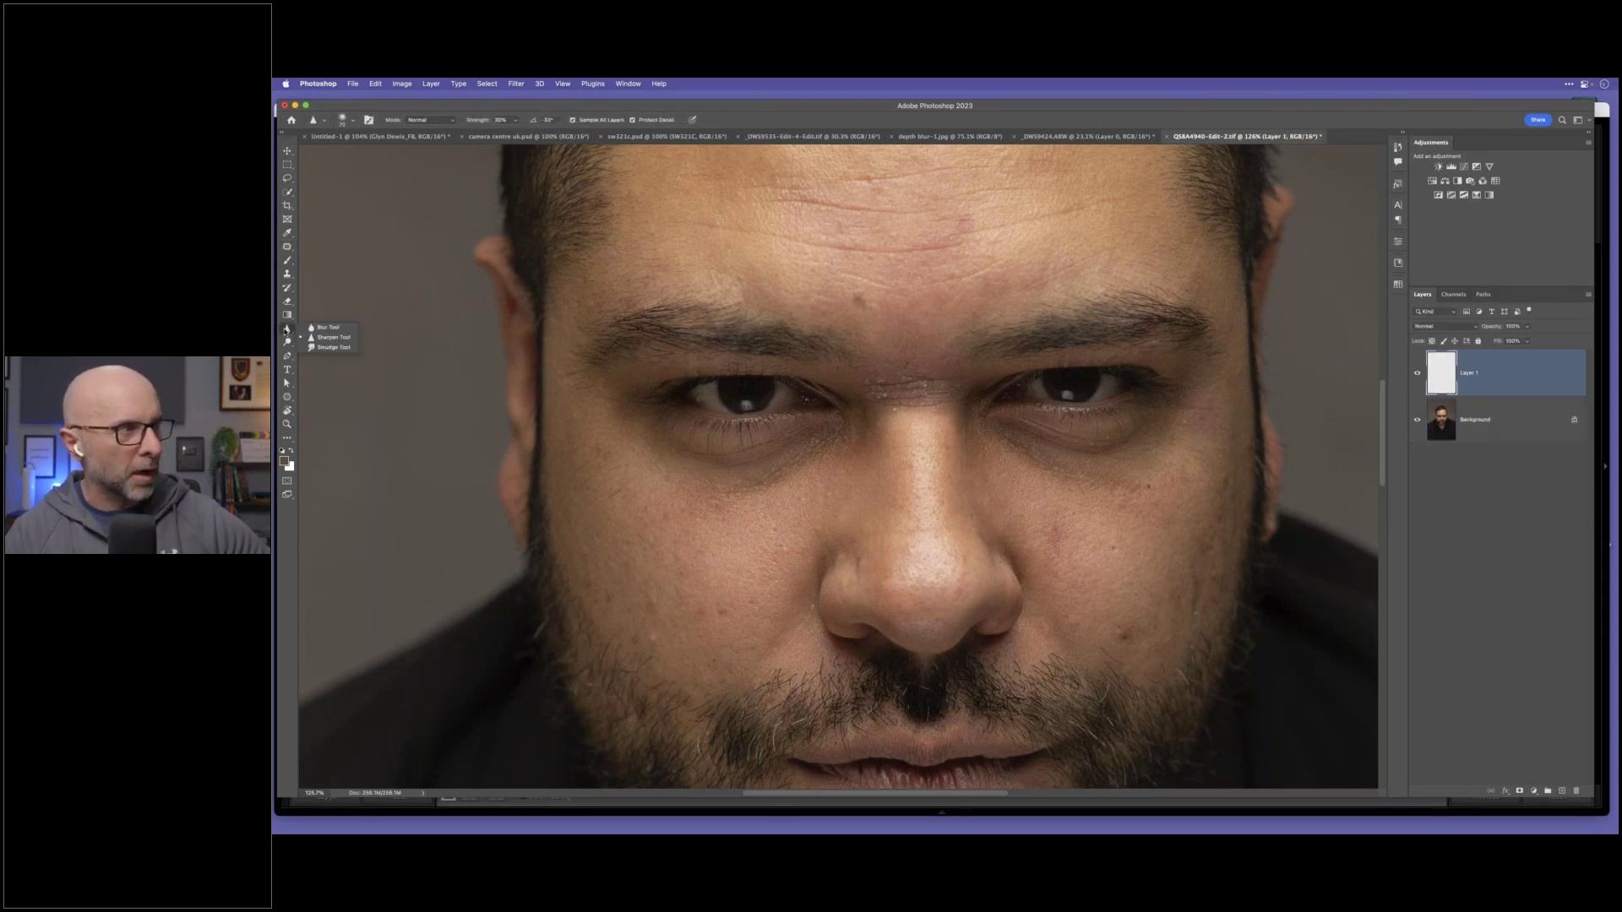
pyautogui.click(325, 338)
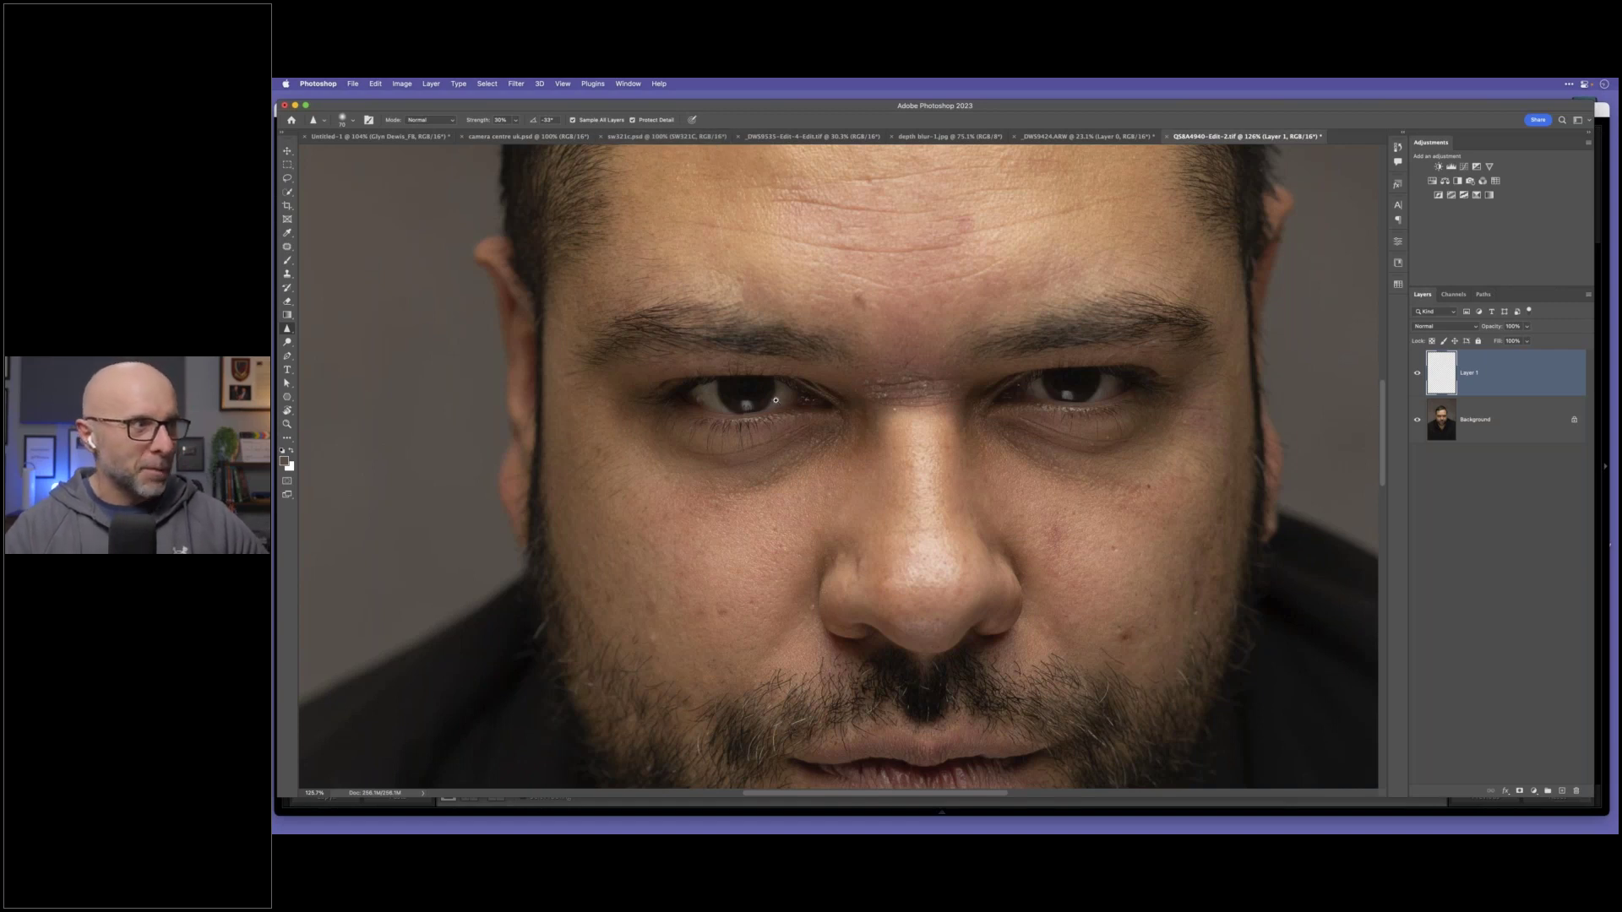
pyautogui.scroll(4, 776, 399)
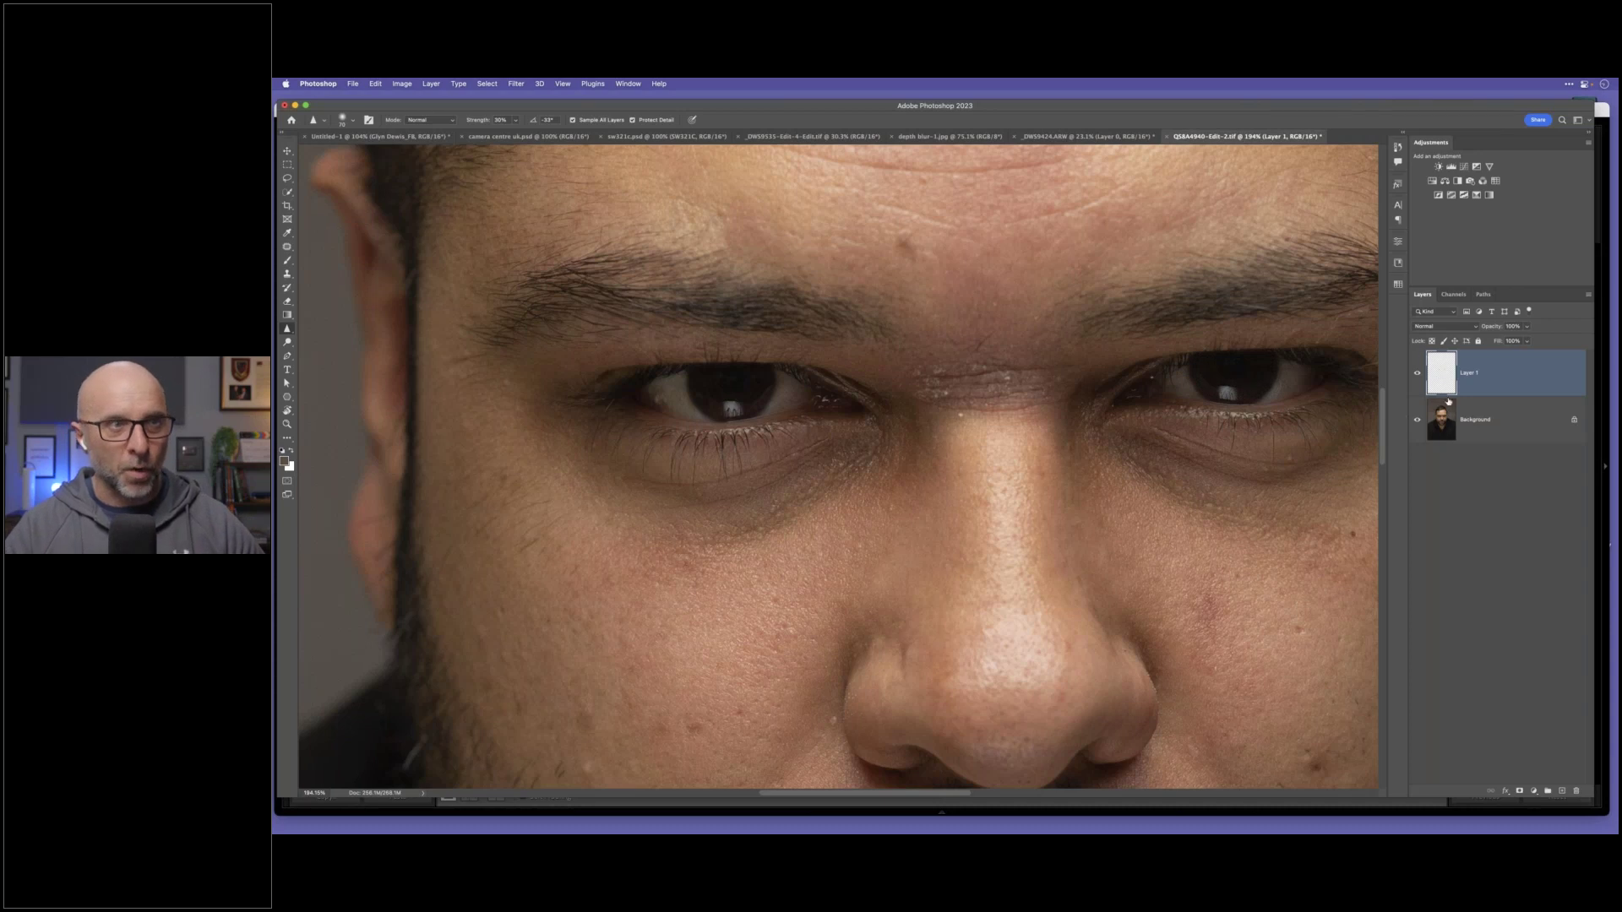
pyautogui.press('BackSpace')
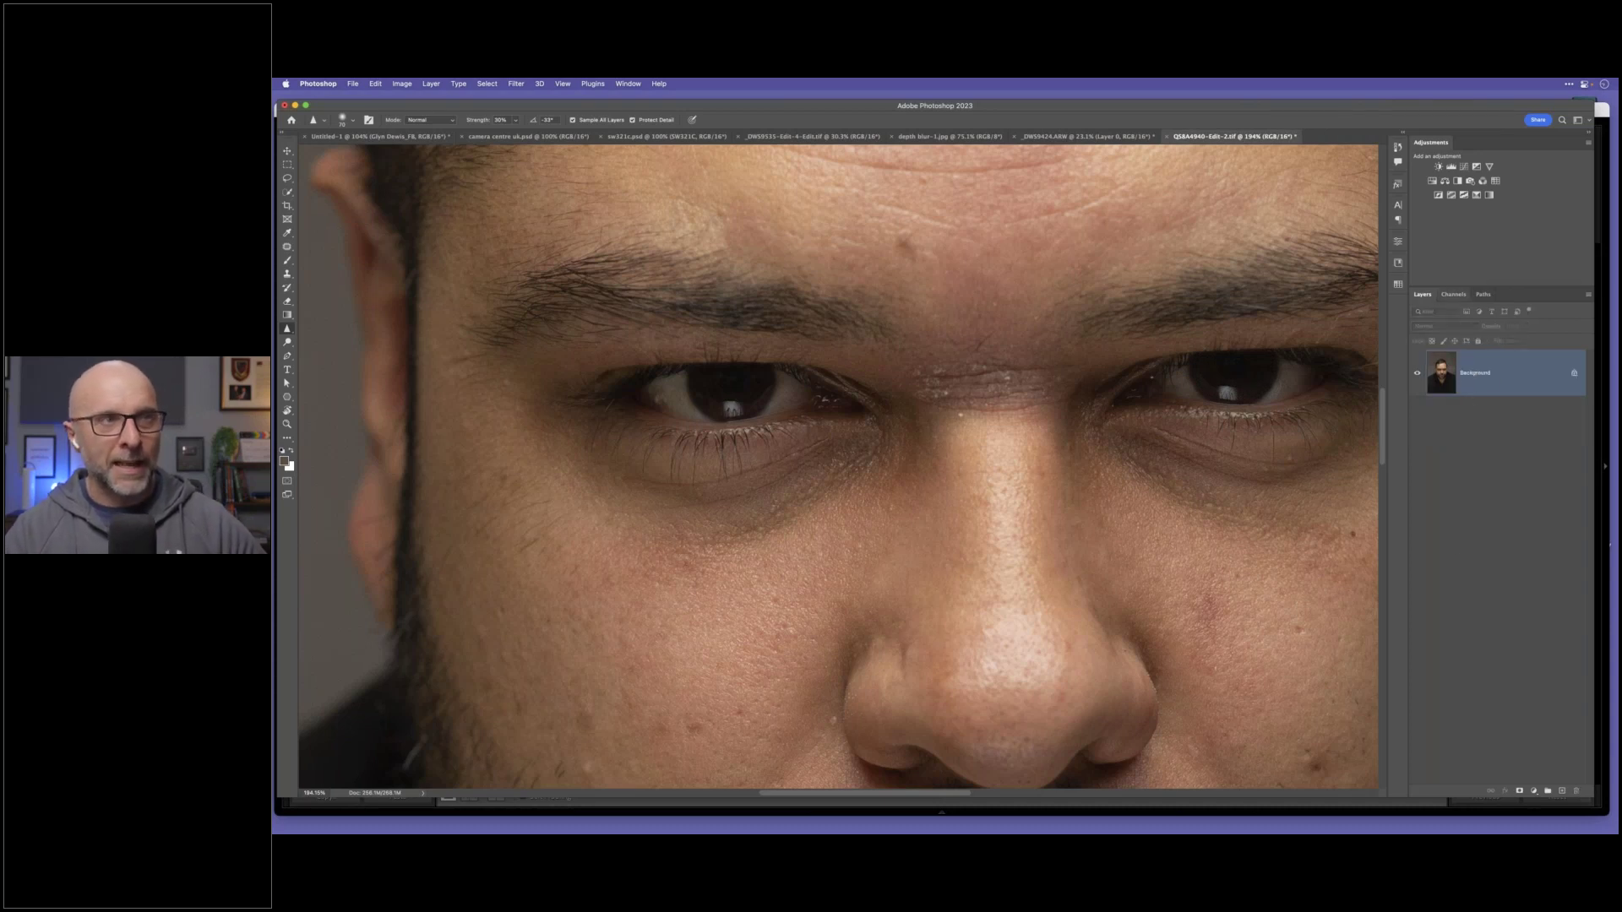
# Step: Select both of the man's irises with circular Elliptical Marquee selections
pyautogui.press('m')
pyautogui.hotkey('shift', 'm')
pyautogui.moveTo(687, 332); pyautogui.dragTo(774, 385)
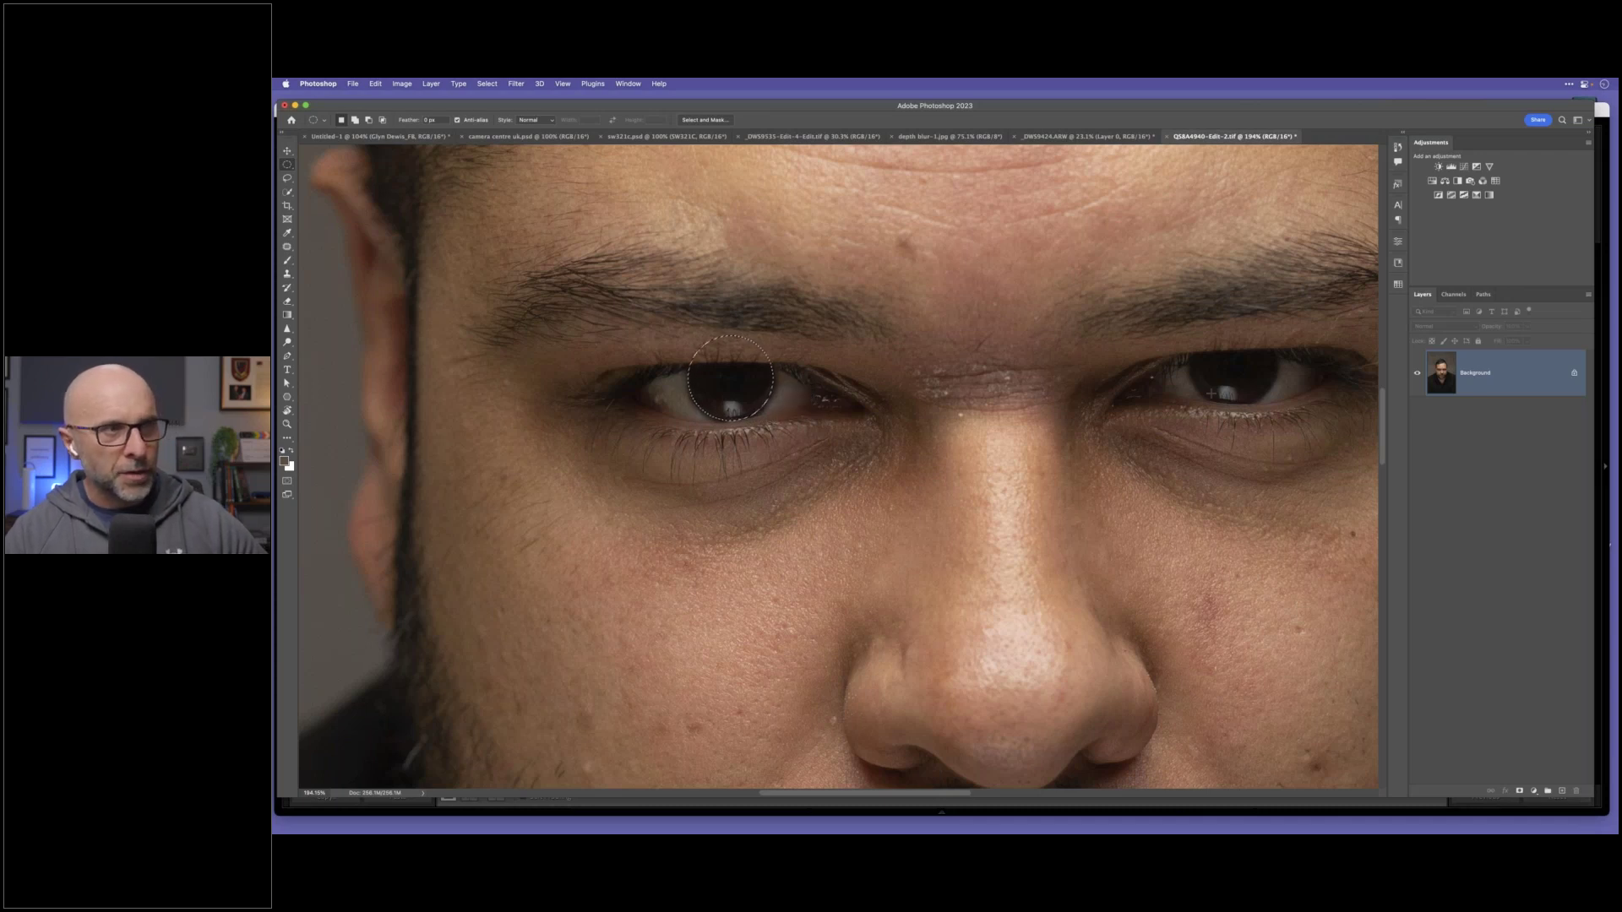
pyautogui.moveTo(1191, 319); pyautogui.dragTo(1277, 384)
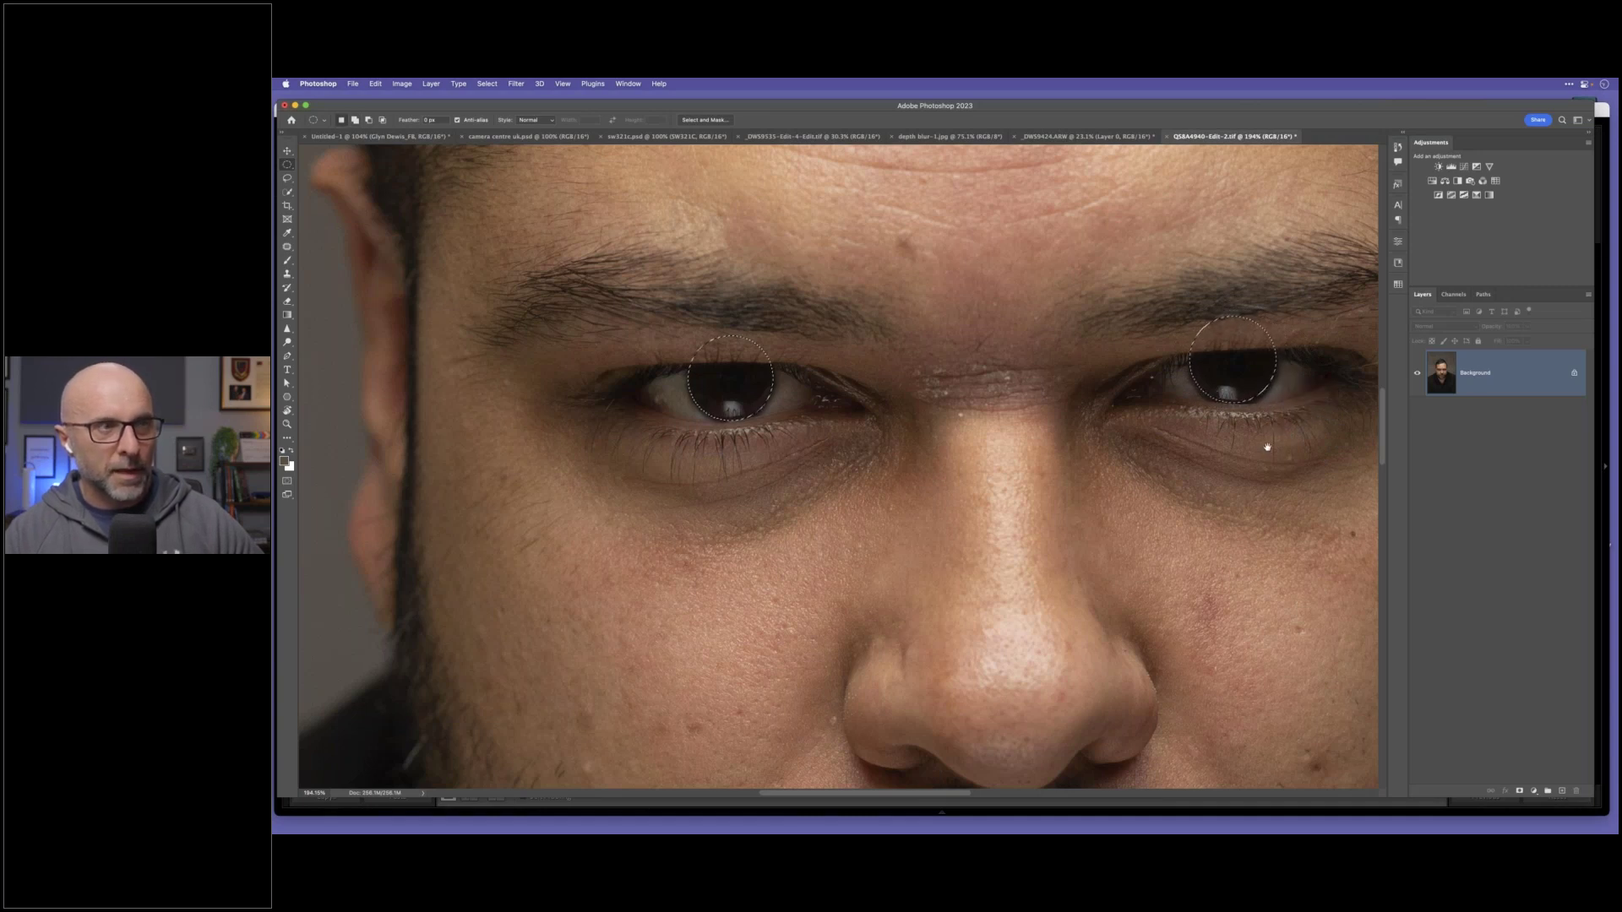
# Step: Add a Levels adjustment layer masked to the selected irises and set its blend mode to Linear Dodge (Add)
pyautogui.click(1451, 167)
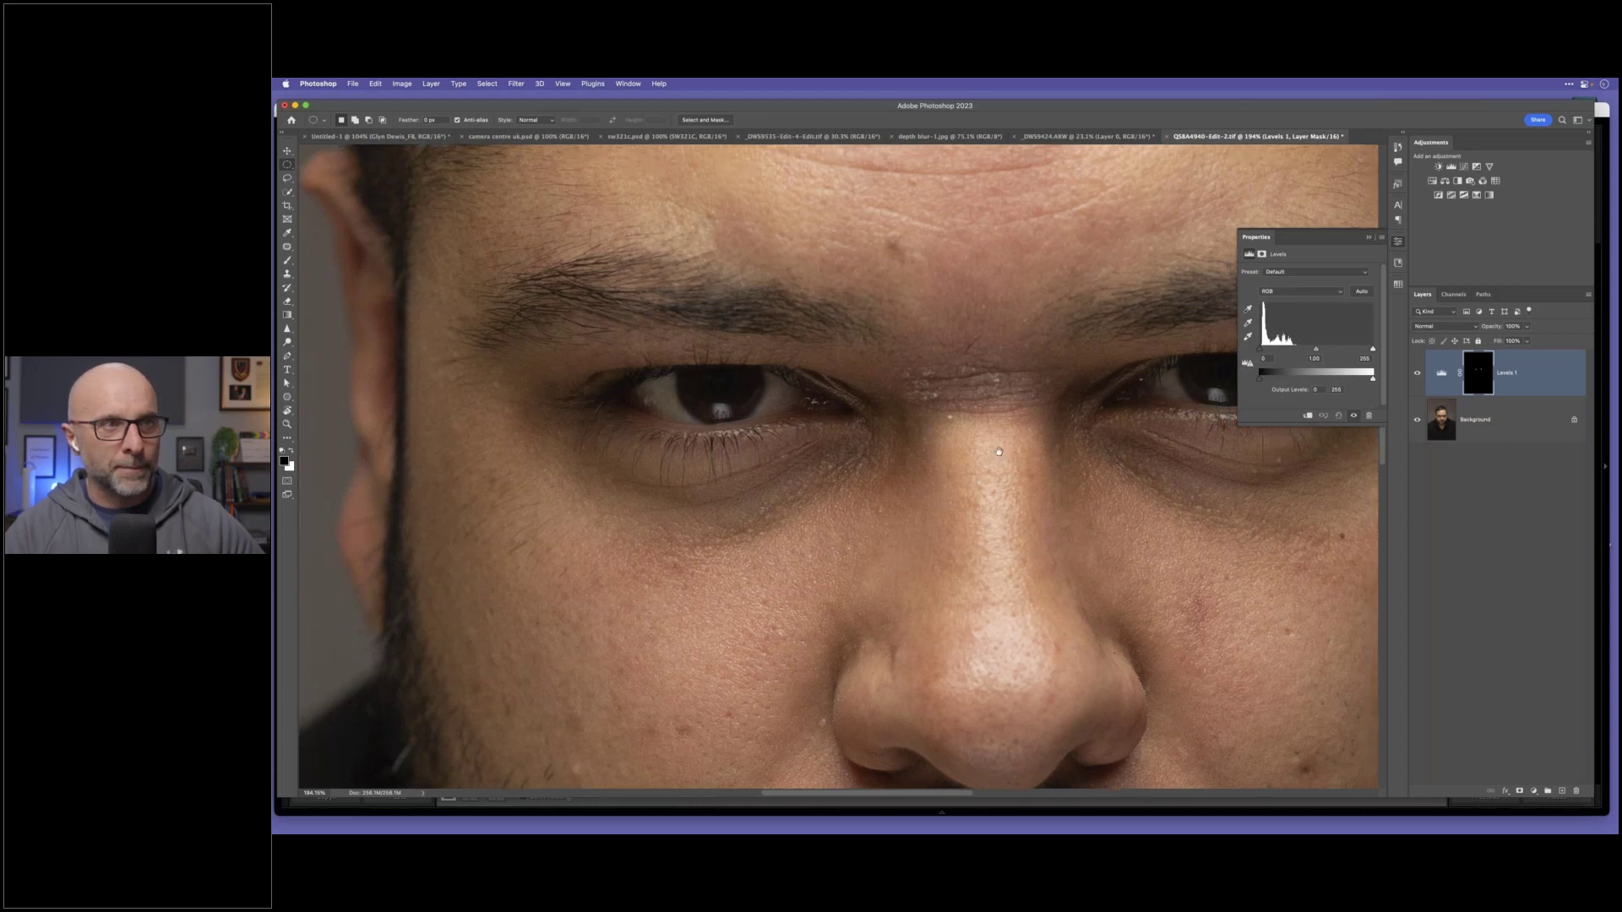
pyautogui.moveTo(1020, 451); pyautogui.dragTo(931, 456)
pyautogui.click(1445, 326)
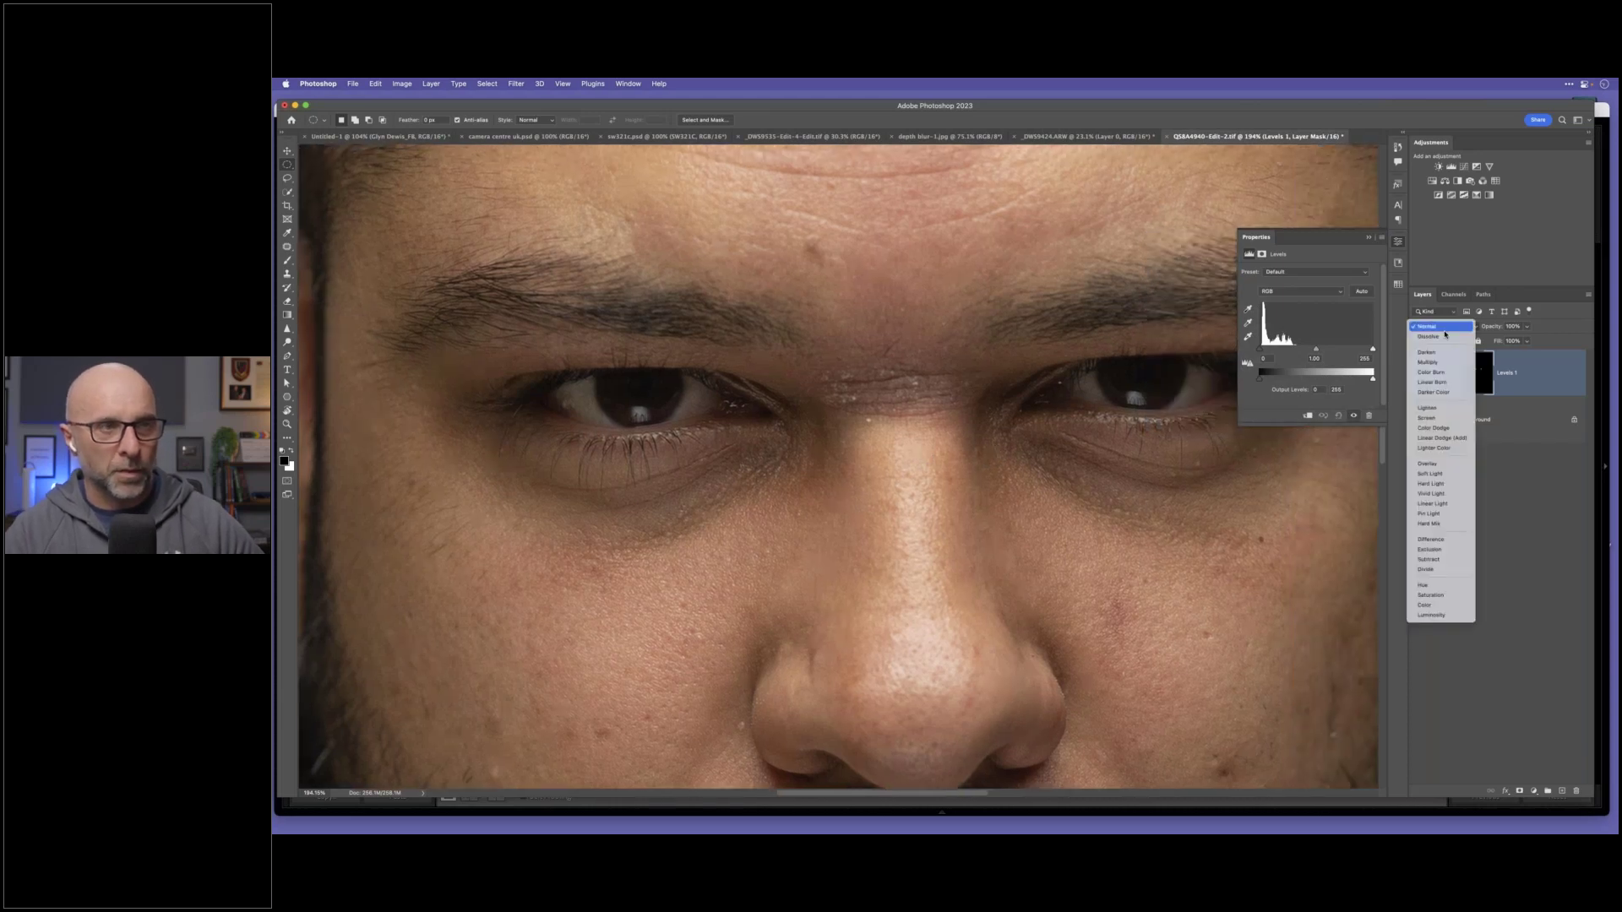
pyautogui.click(1434, 438)
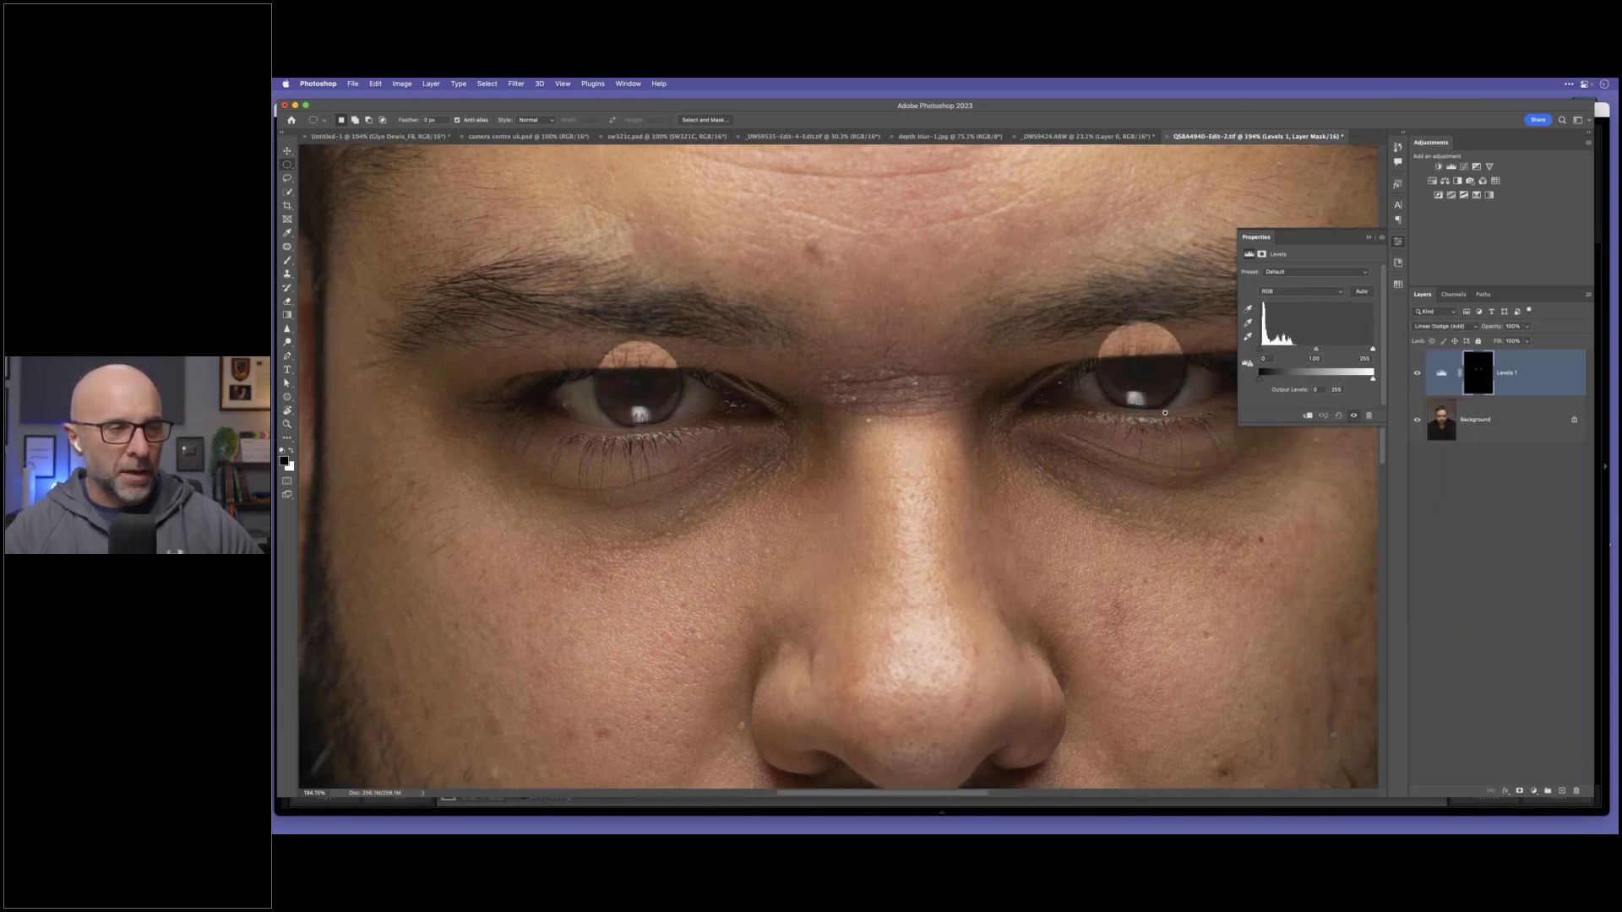
pyautogui.scroll(5, 1090, 385)
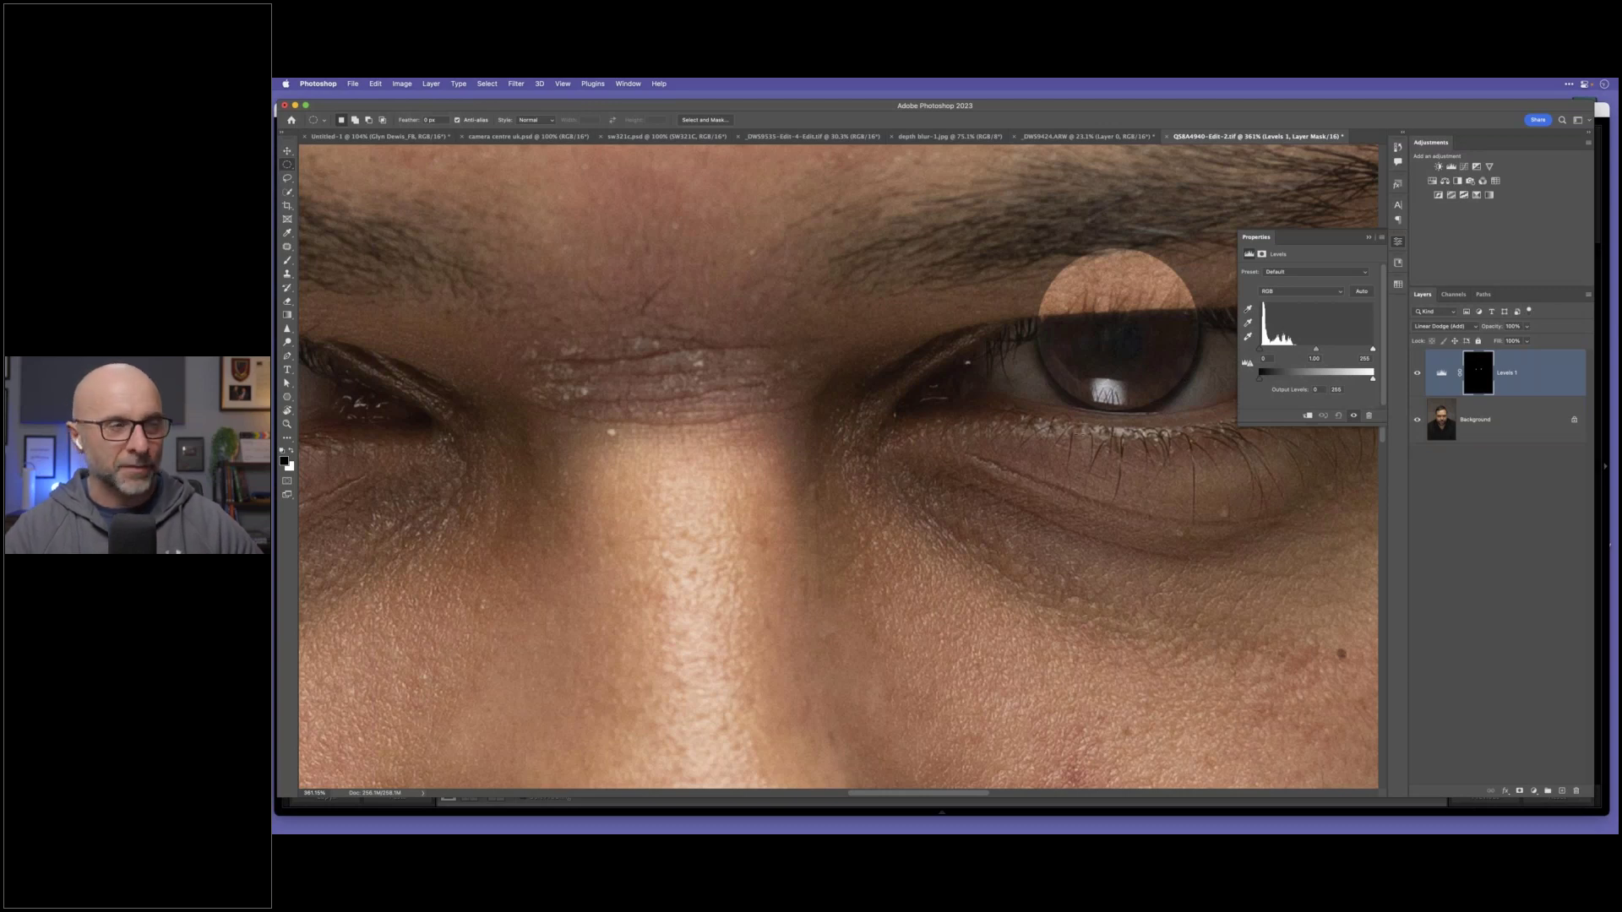
pyautogui.scroll(-3, 1067, 441)
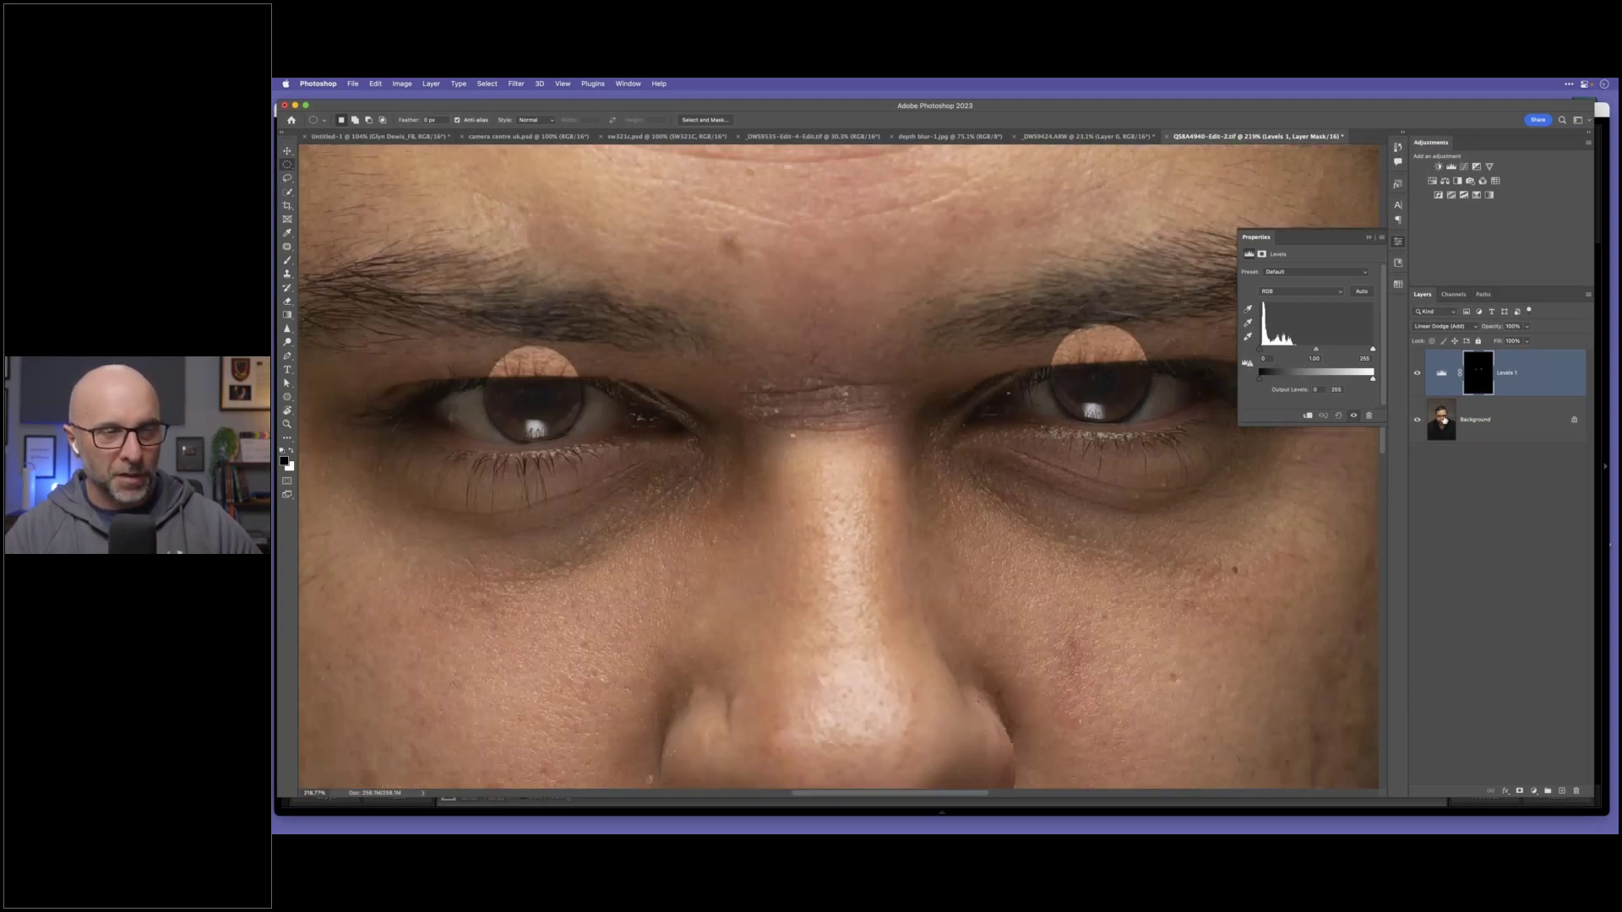
# Step: Add a new layer directly above the Background and brush over both eyes on it with the Sharpen tool
pyautogui.click(1443, 419)
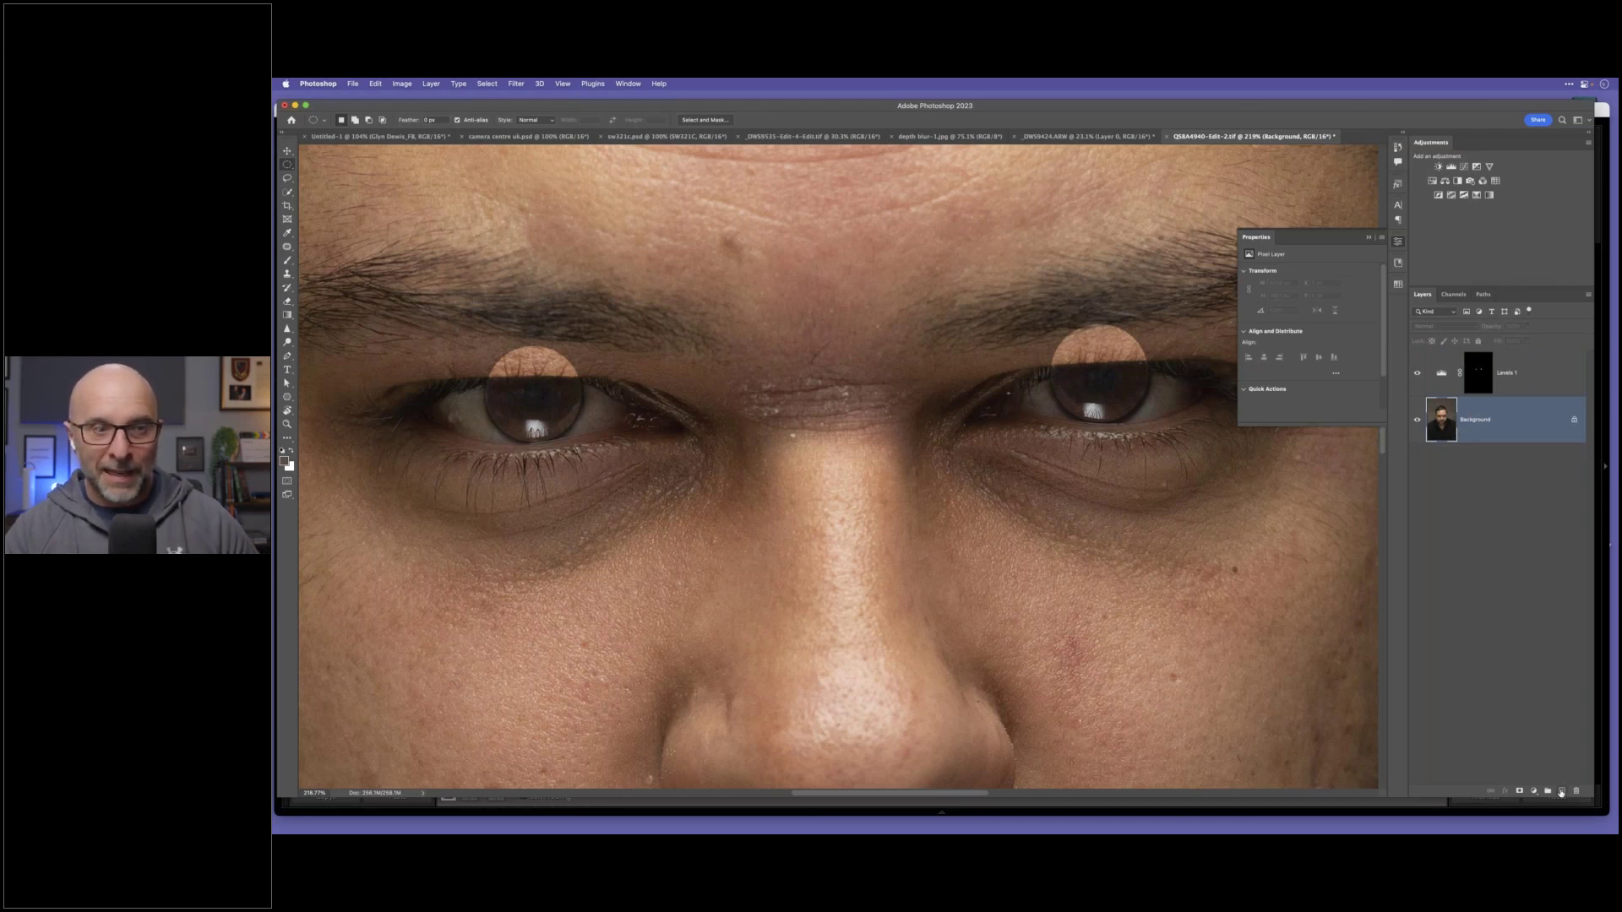
pyautogui.click(1561, 792)
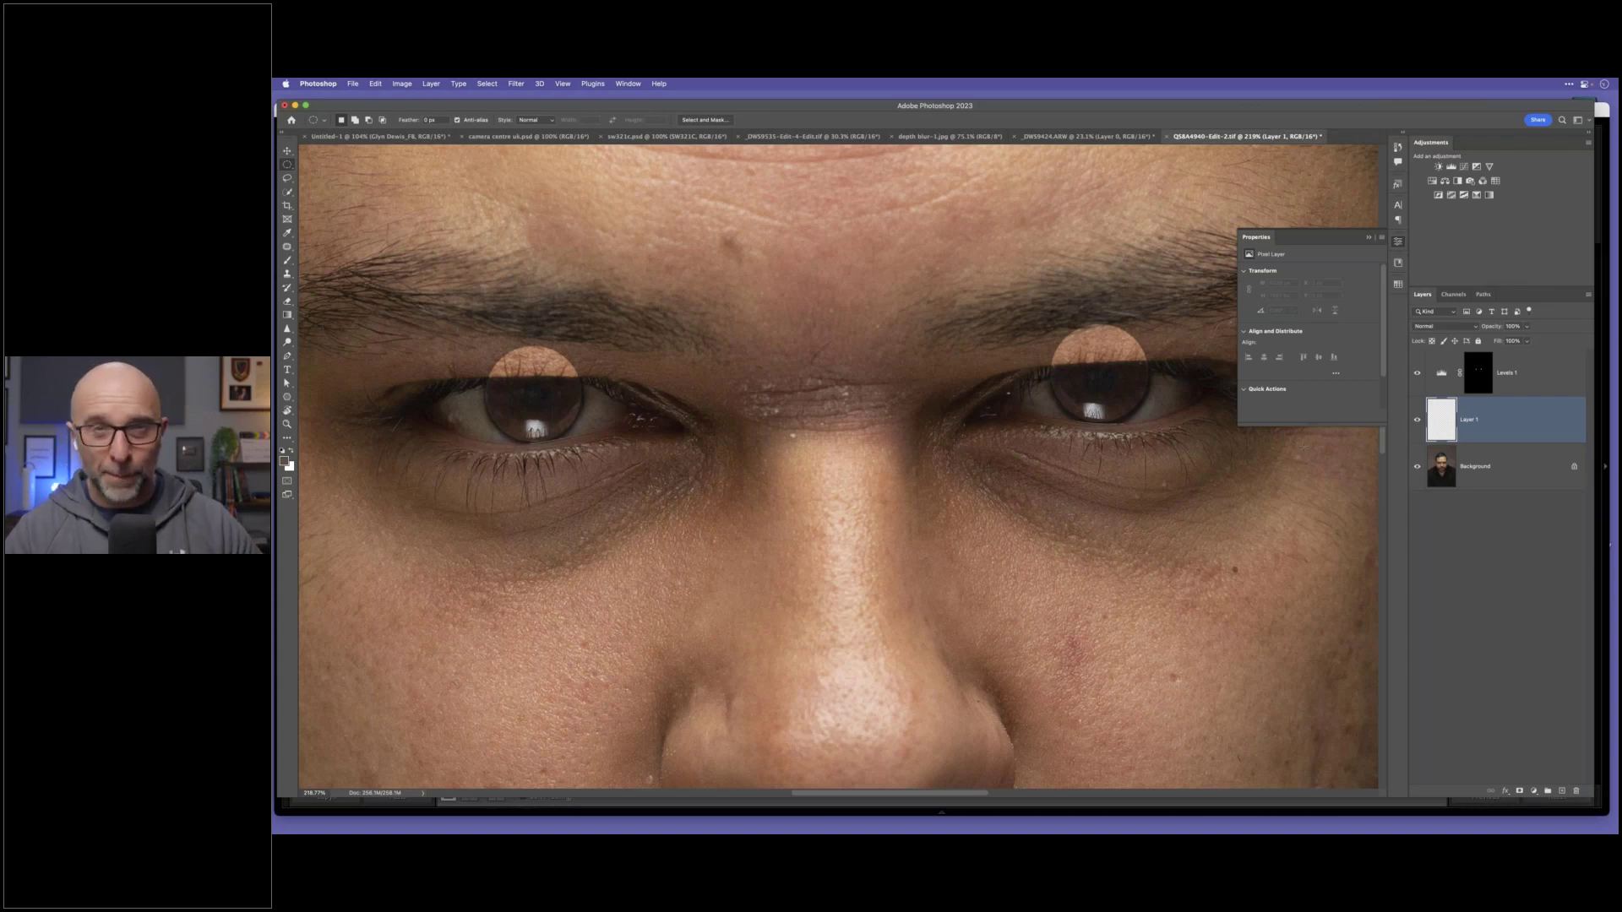
pyautogui.click(287, 328)
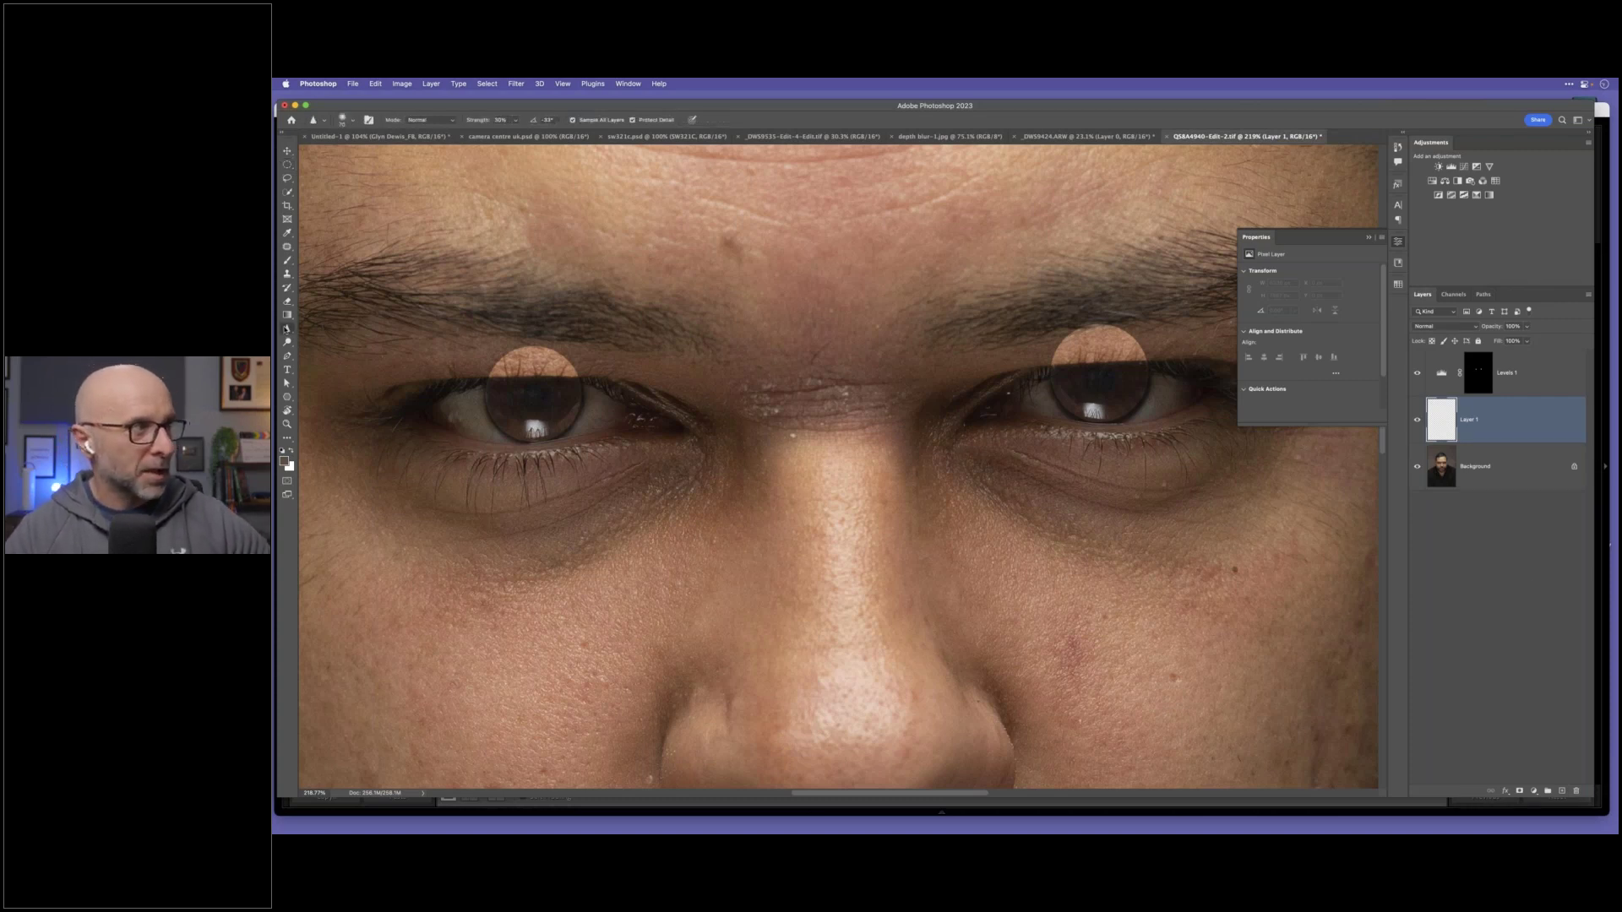
pyautogui.click(324, 327)
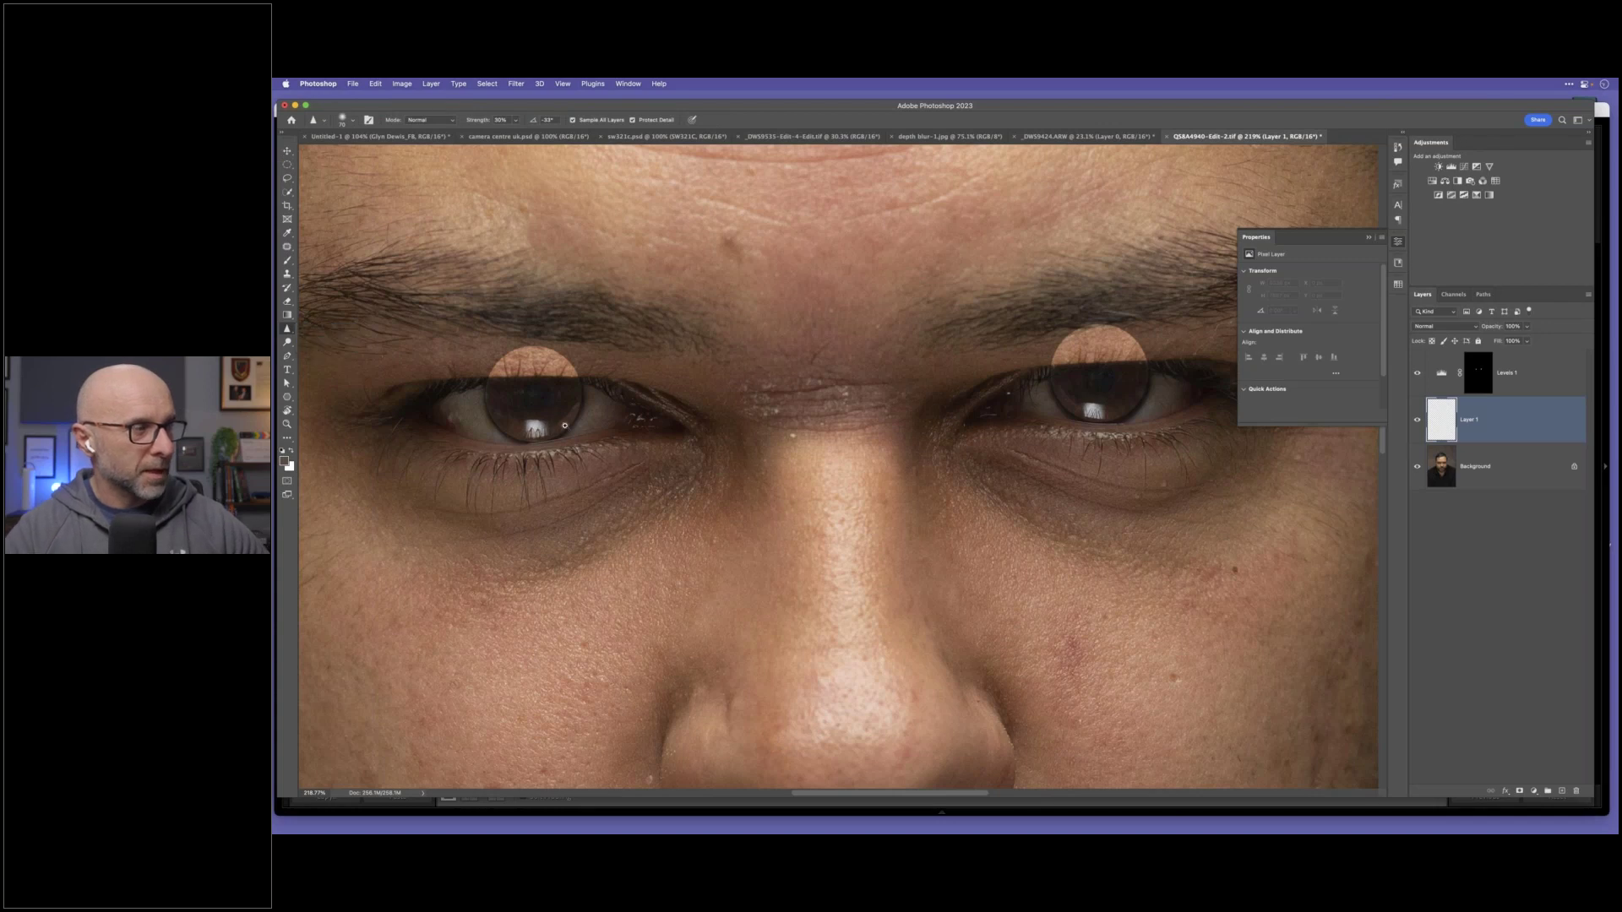
pyautogui.moveTo(675, 424); pyautogui.dragTo(727, 428)
pyautogui.moveTo(487, 400)
pyautogui.mouseDown()
pyautogui.moveTo(747, 389)
pyautogui.moveTo(807, 414)
pyautogui.moveTo(830, 375)
pyautogui.moveTo(806, 406)
pyautogui.moveTo(746, 374)
pyautogui.mouseUp()
pyautogui.moveTo(996, 483); pyautogui.dragTo(801, 446)
pyautogui.moveTo(946, 391)
pyautogui.mouseDown()
pyautogui.moveTo(1050, 377)
pyautogui.moveTo(1004, 411)
pyautogui.moveTo(996, 372)
pyautogui.mouseUp()
pyautogui.moveTo(889, 479); pyautogui.dragTo(972, 463)
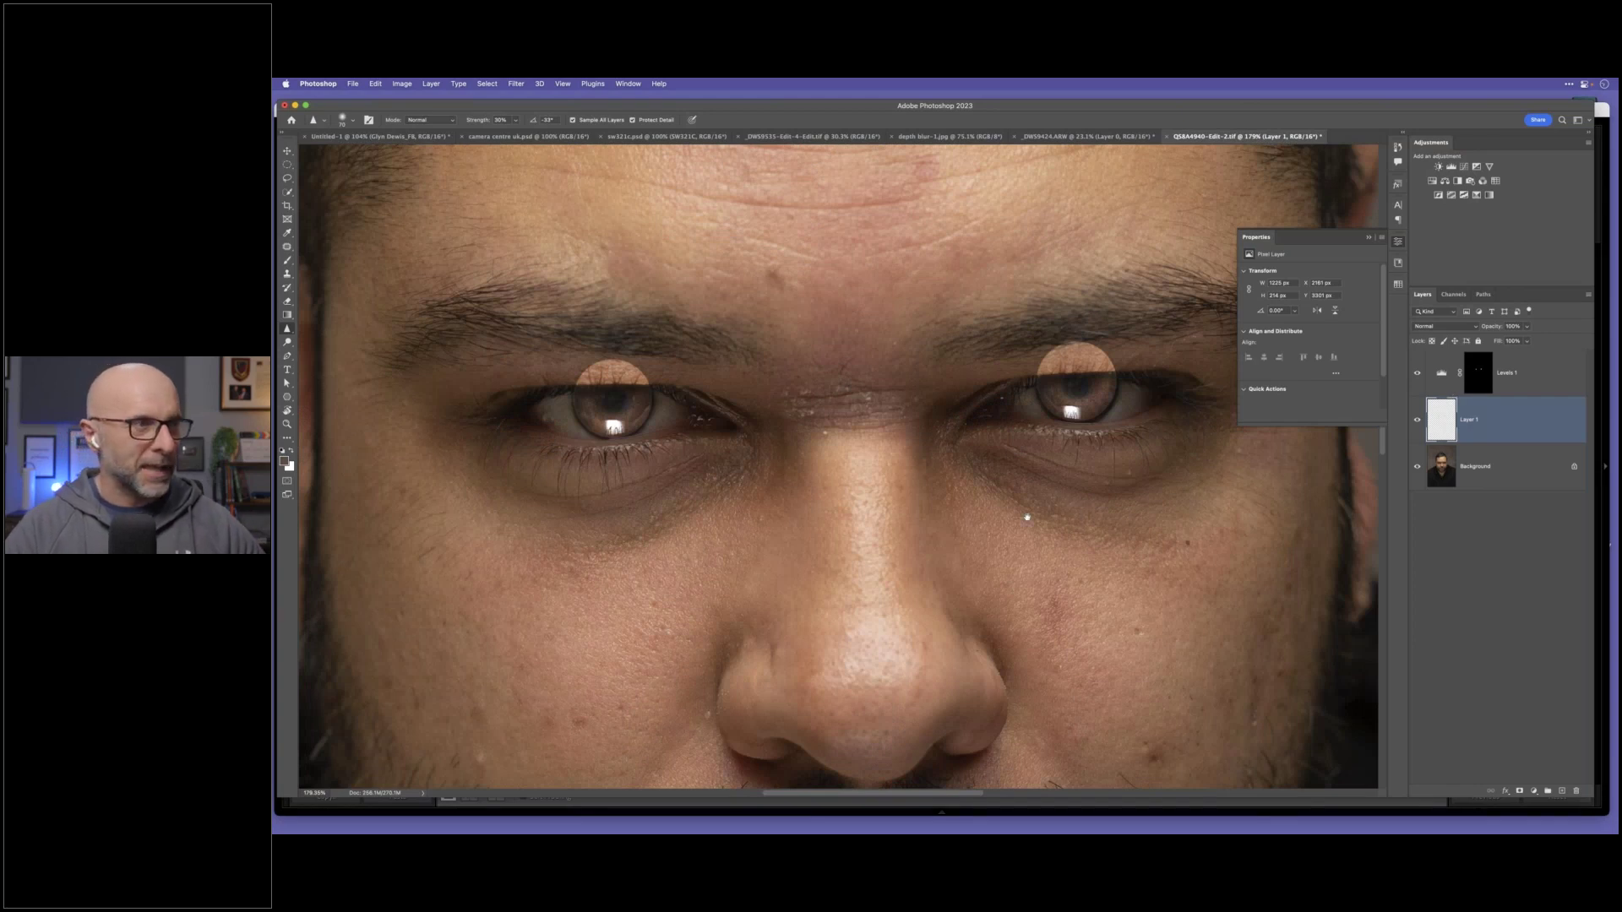
pyautogui.moveTo(1084, 514); pyautogui.dragTo(1001, 512)
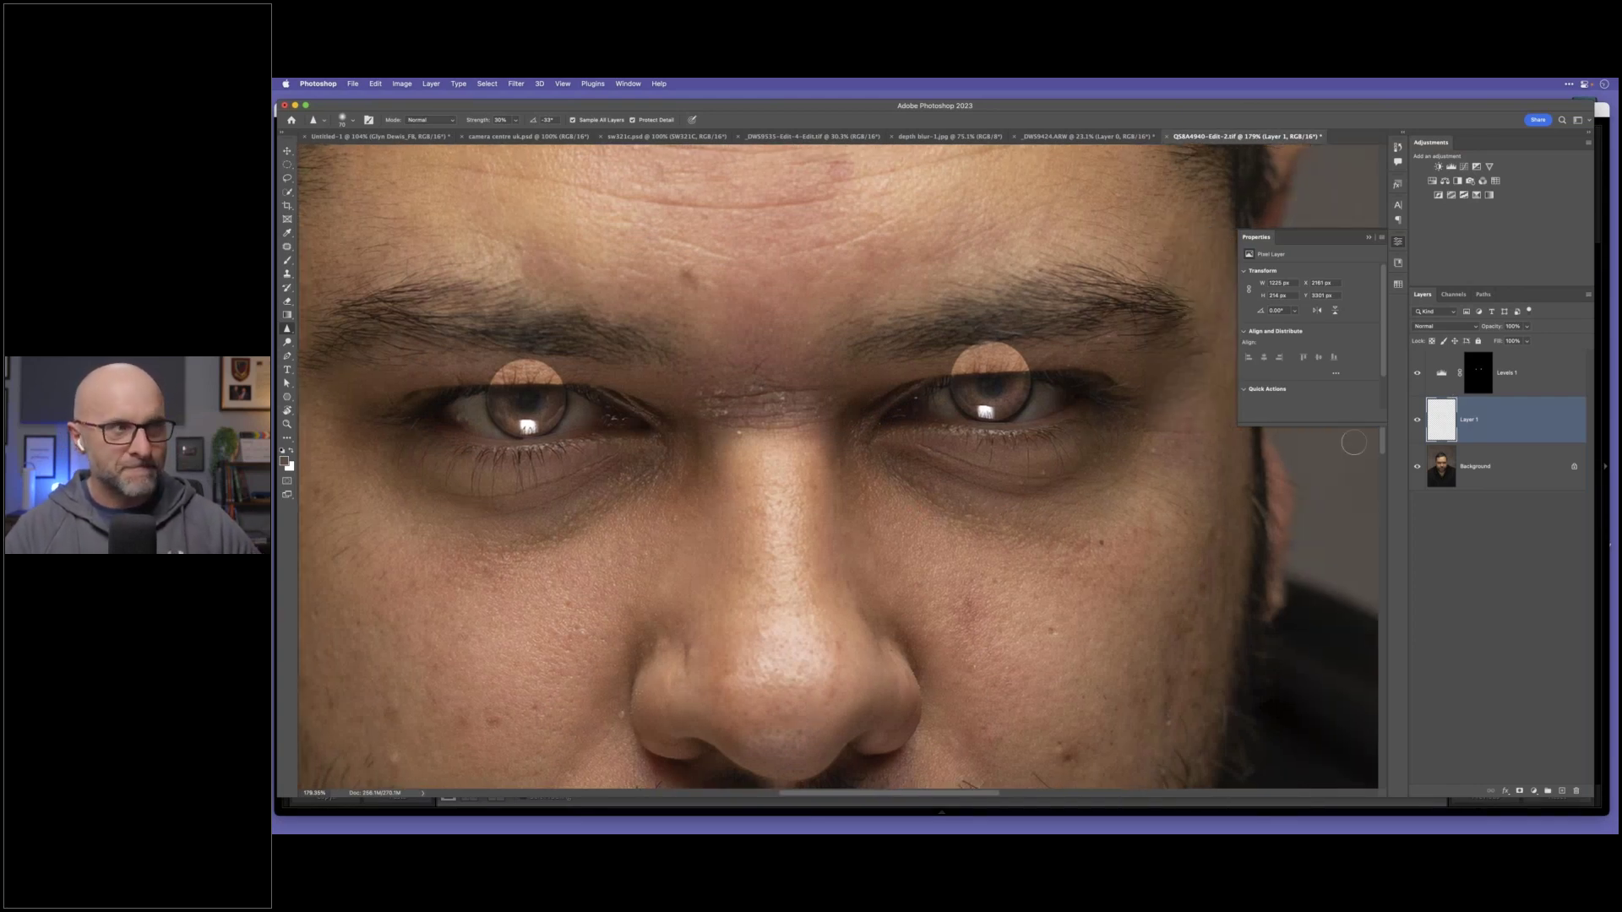
# Step: Paint the Levels mask black over both upper eyelids to limit the brightening to the irises, and set the layer's opacity to 100%
pyautogui.click(1477, 381)
pyautogui.press('m')
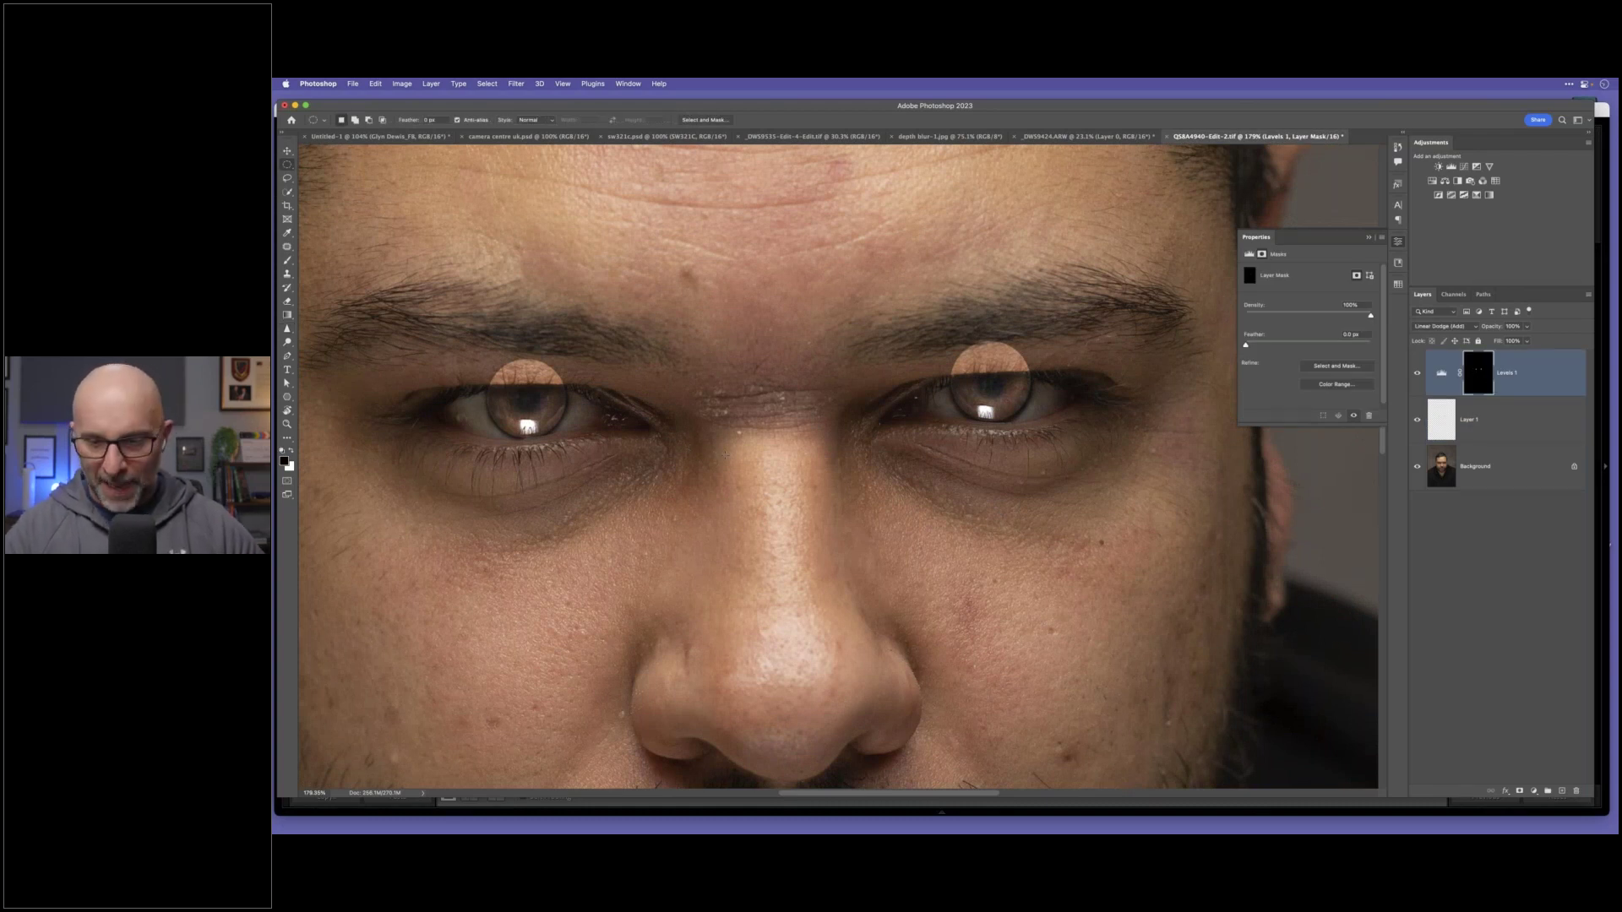
pyautogui.press('b')
pyautogui.moveTo(965, 352); pyautogui.dragTo(1028, 356)
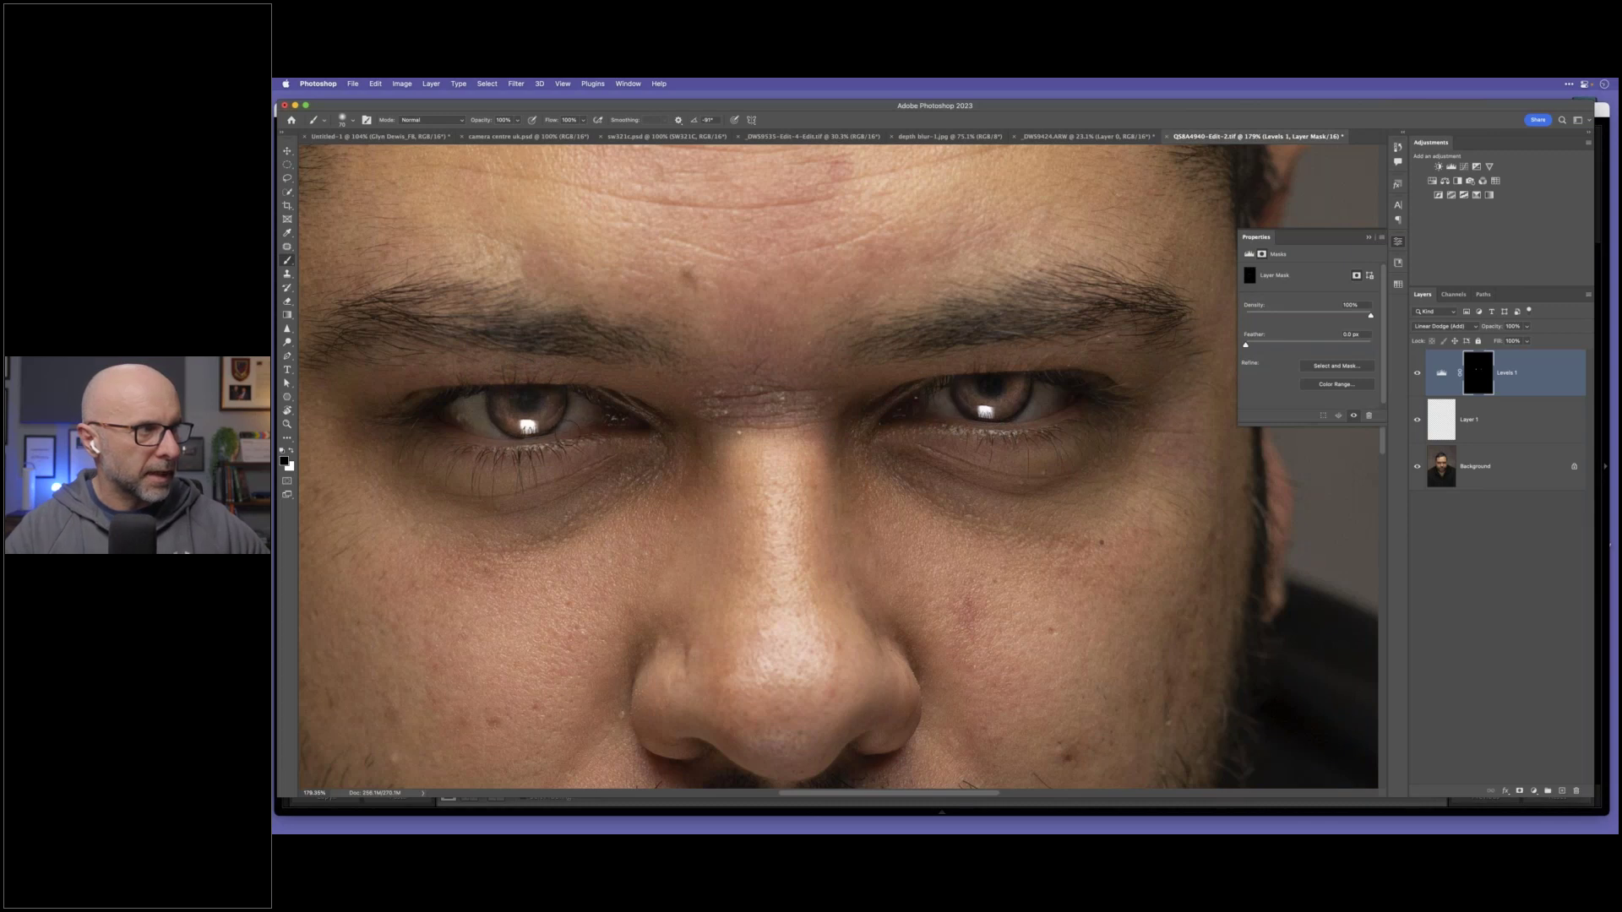
pyautogui.moveTo(1492, 326); pyautogui.dragTo(1456, 324)
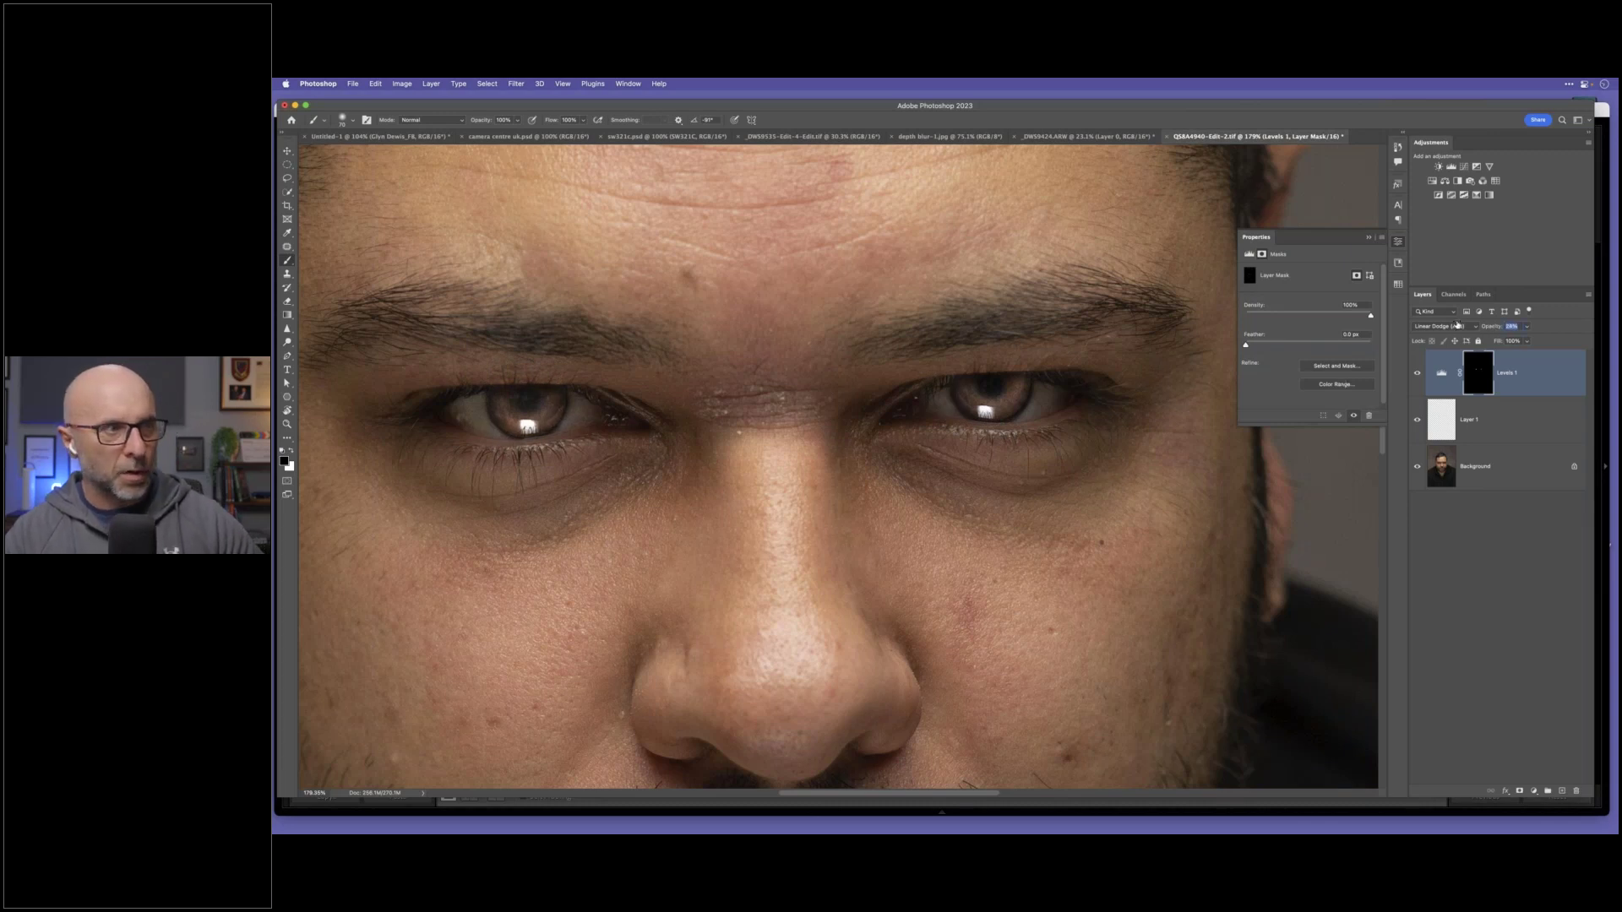
pyautogui.write('100')
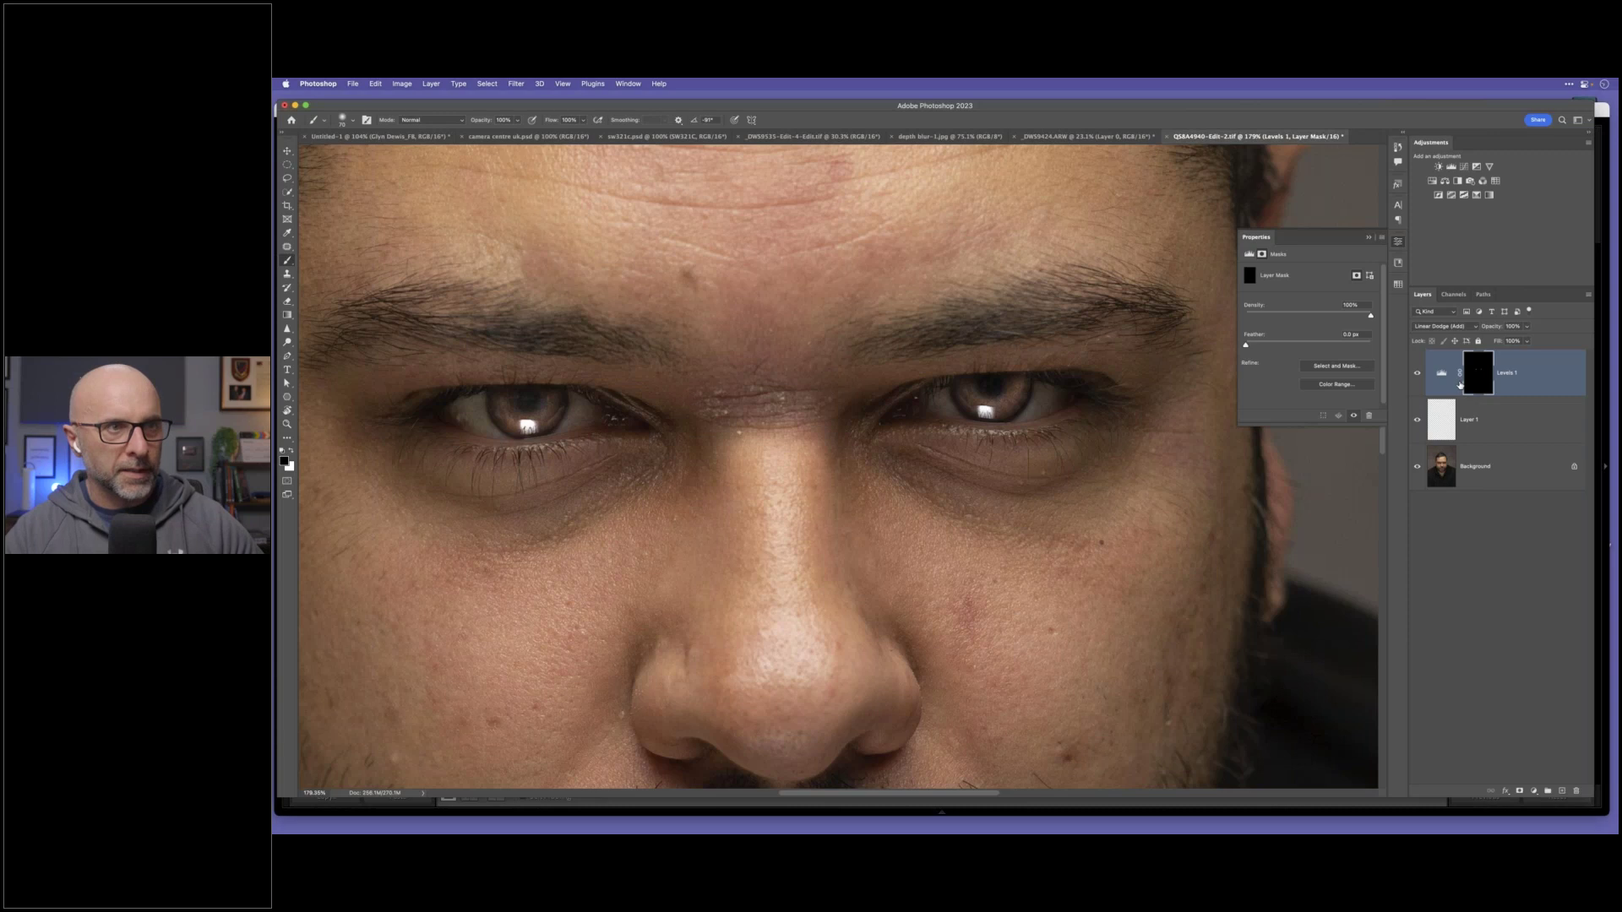
# Step: Try the Levels layer at a lower opacity, restore it to 100%, and examine the brightened irises up close
pyautogui.moveTo(1491, 326); pyautogui.dragTo(1468, 325)
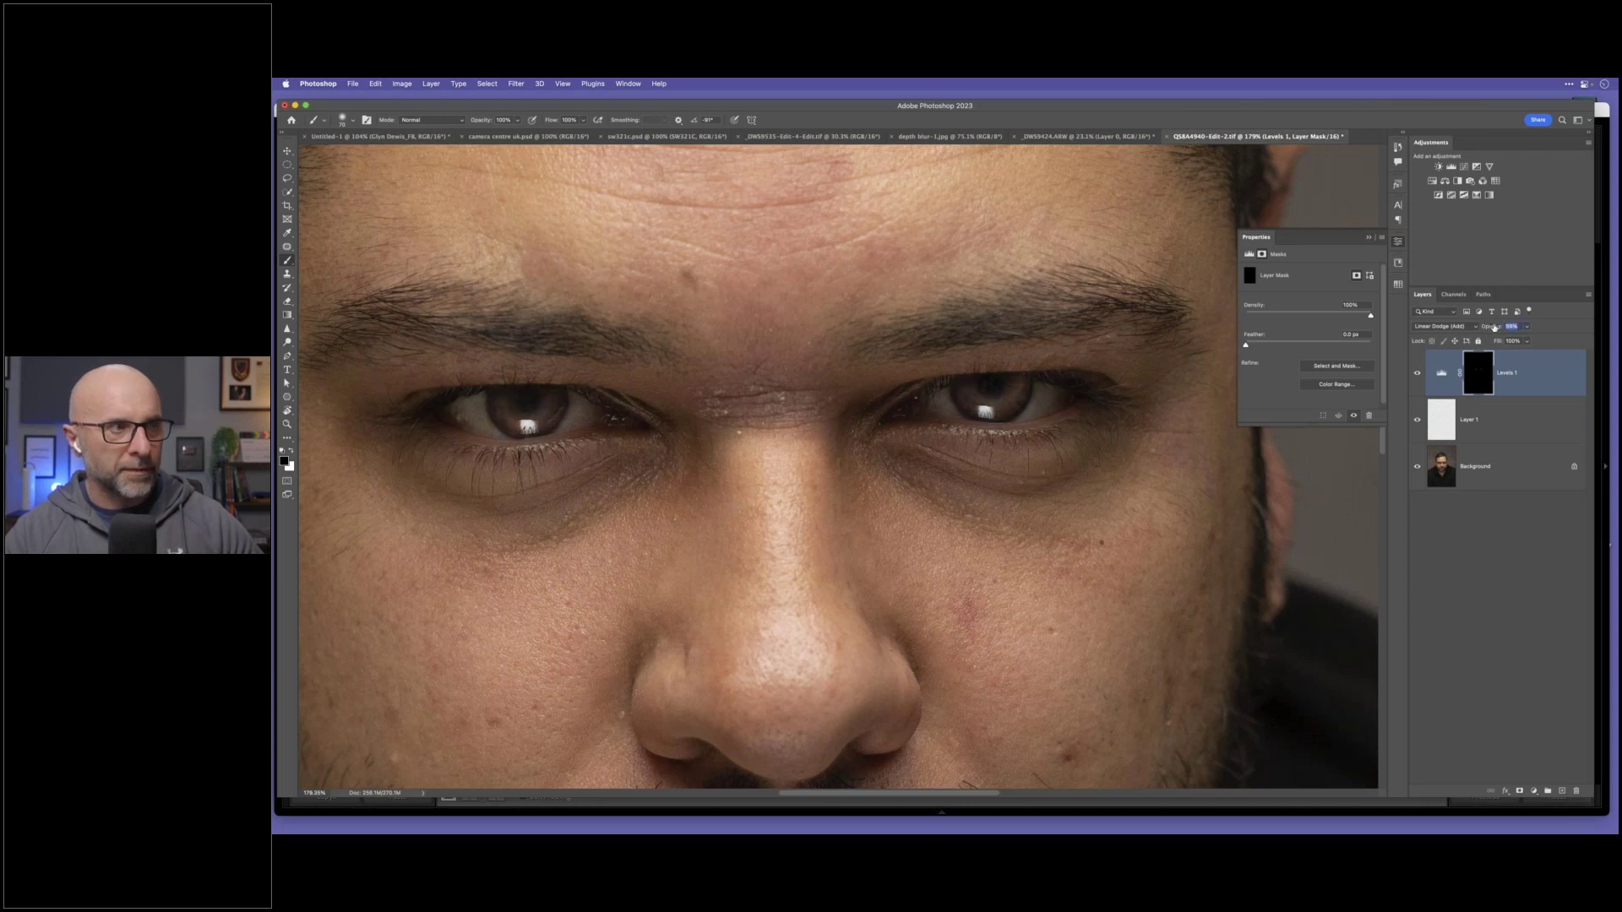
pyautogui.write('100')
pyautogui.press('Return')
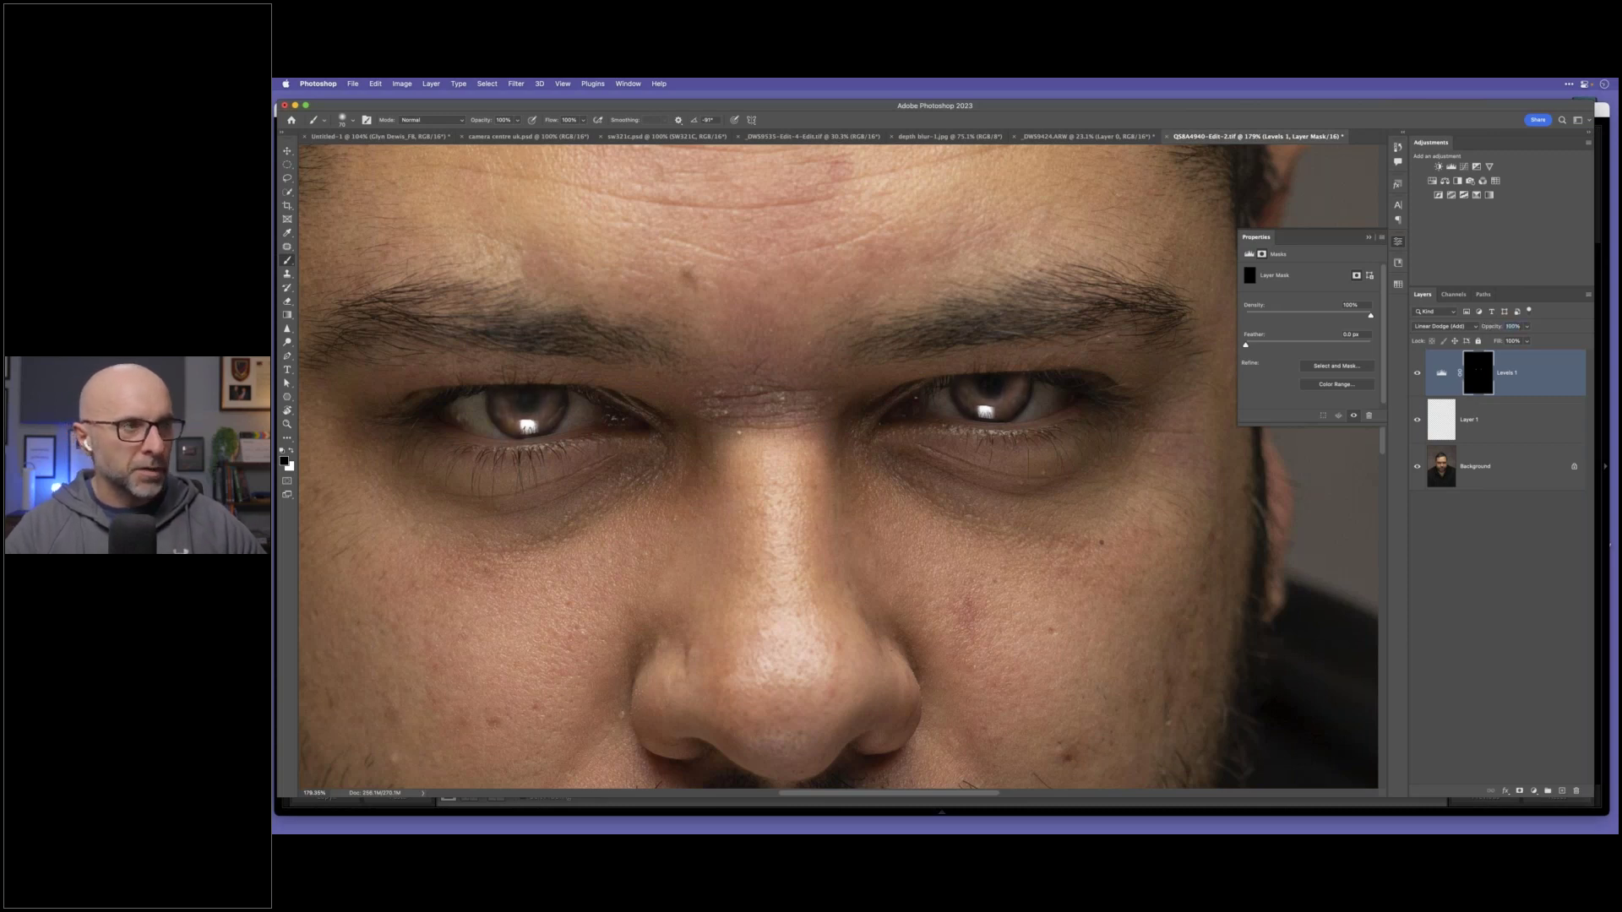
pyautogui.scroll(5, 897, 433)
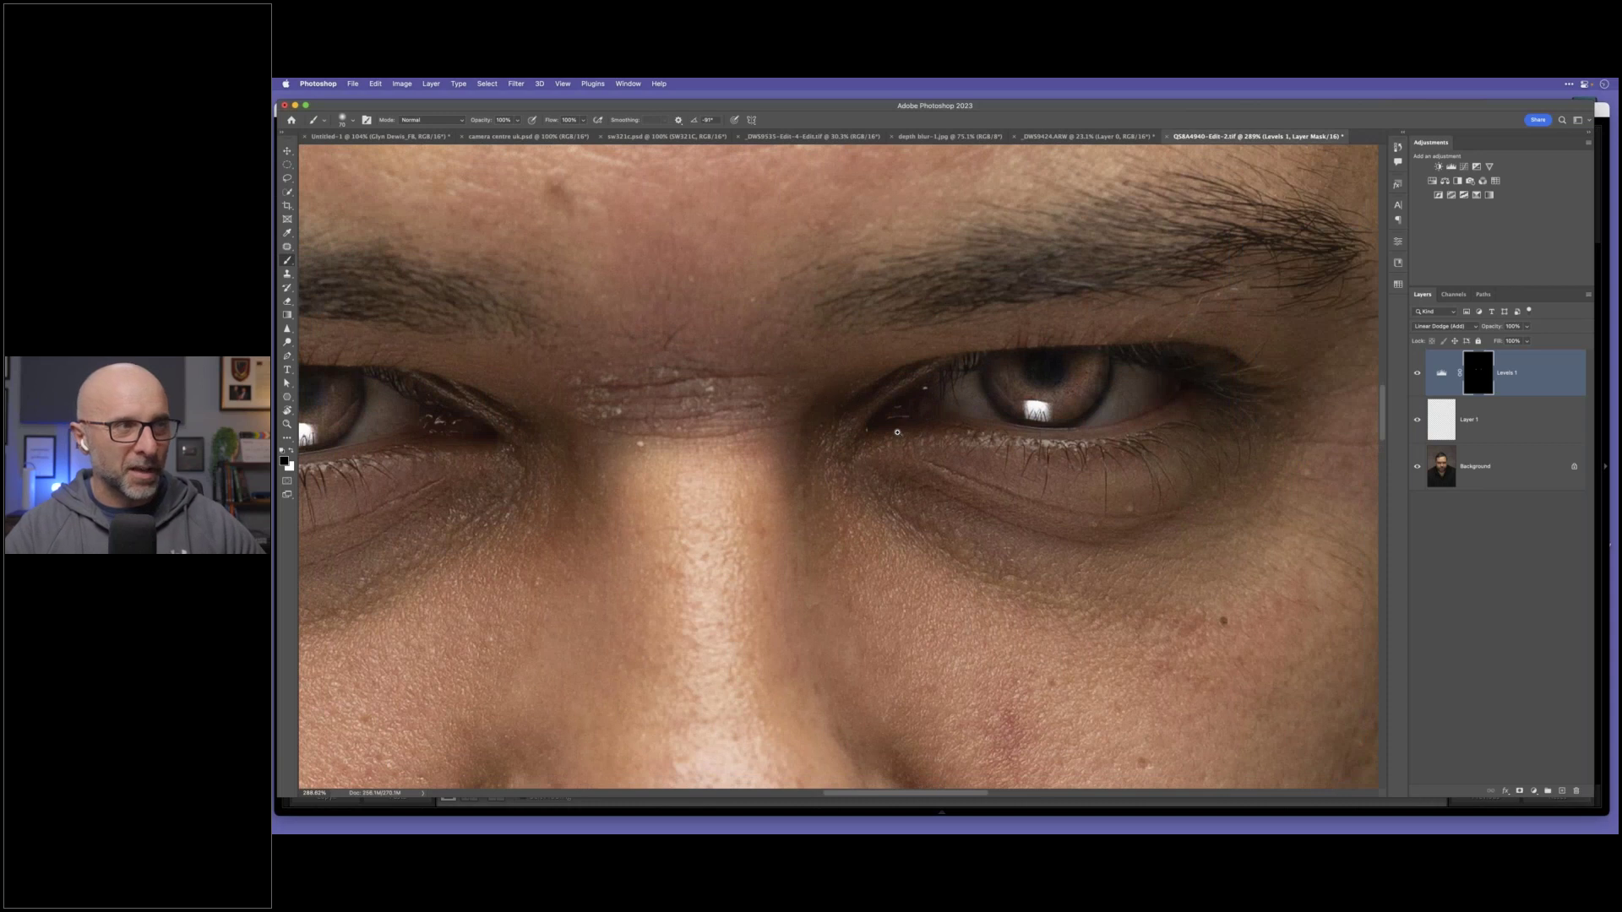
pyautogui.scroll(3, 897, 433)
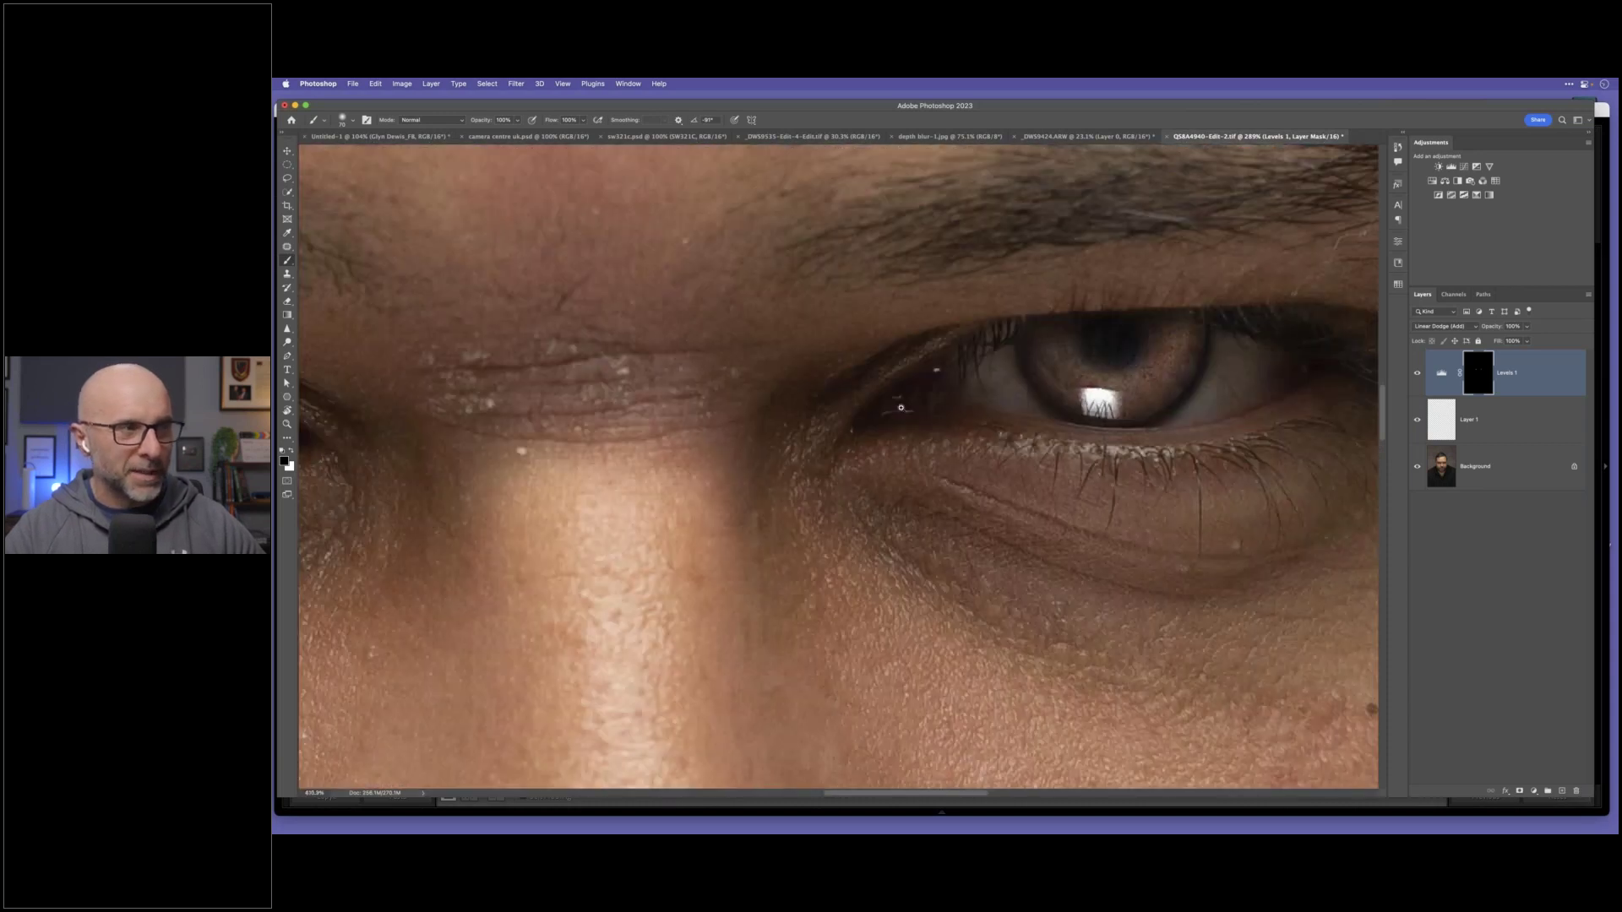
pyautogui.scroll(-4, 901, 408)
pyautogui.scroll(-2, 901, 409)
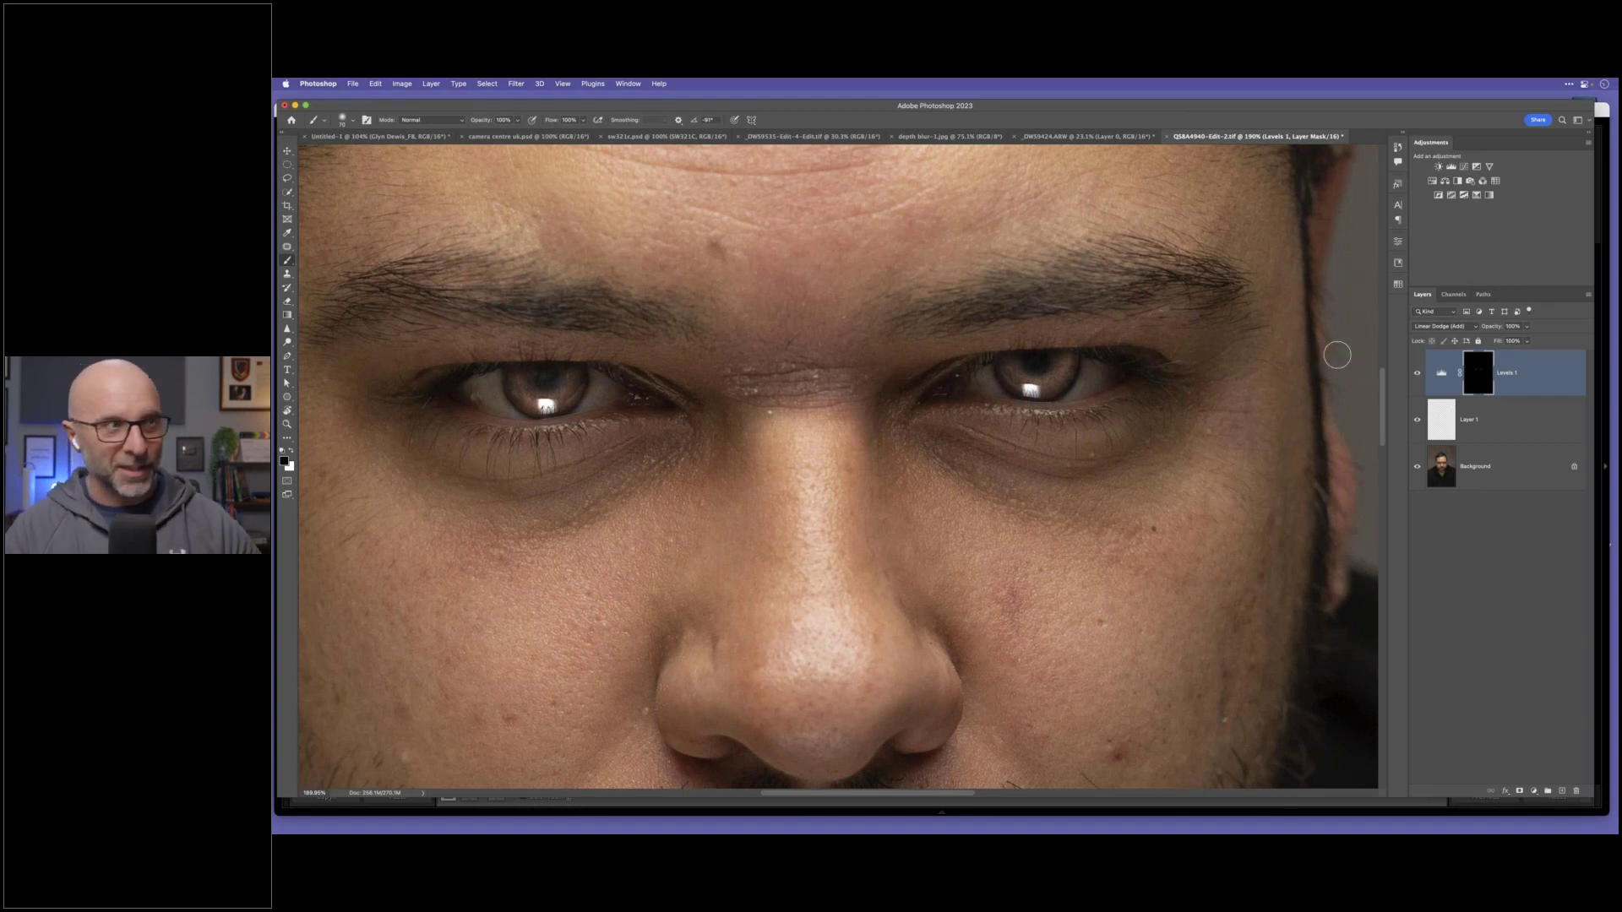
# Step: Add a new top layer and fill a circular marquee selection over the iris of the man's right eye with gray
pyautogui.click(1562, 791)
pyautogui.press('m')
pyautogui.moveTo(507, 345); pyautogui.dragTo(588, 418)
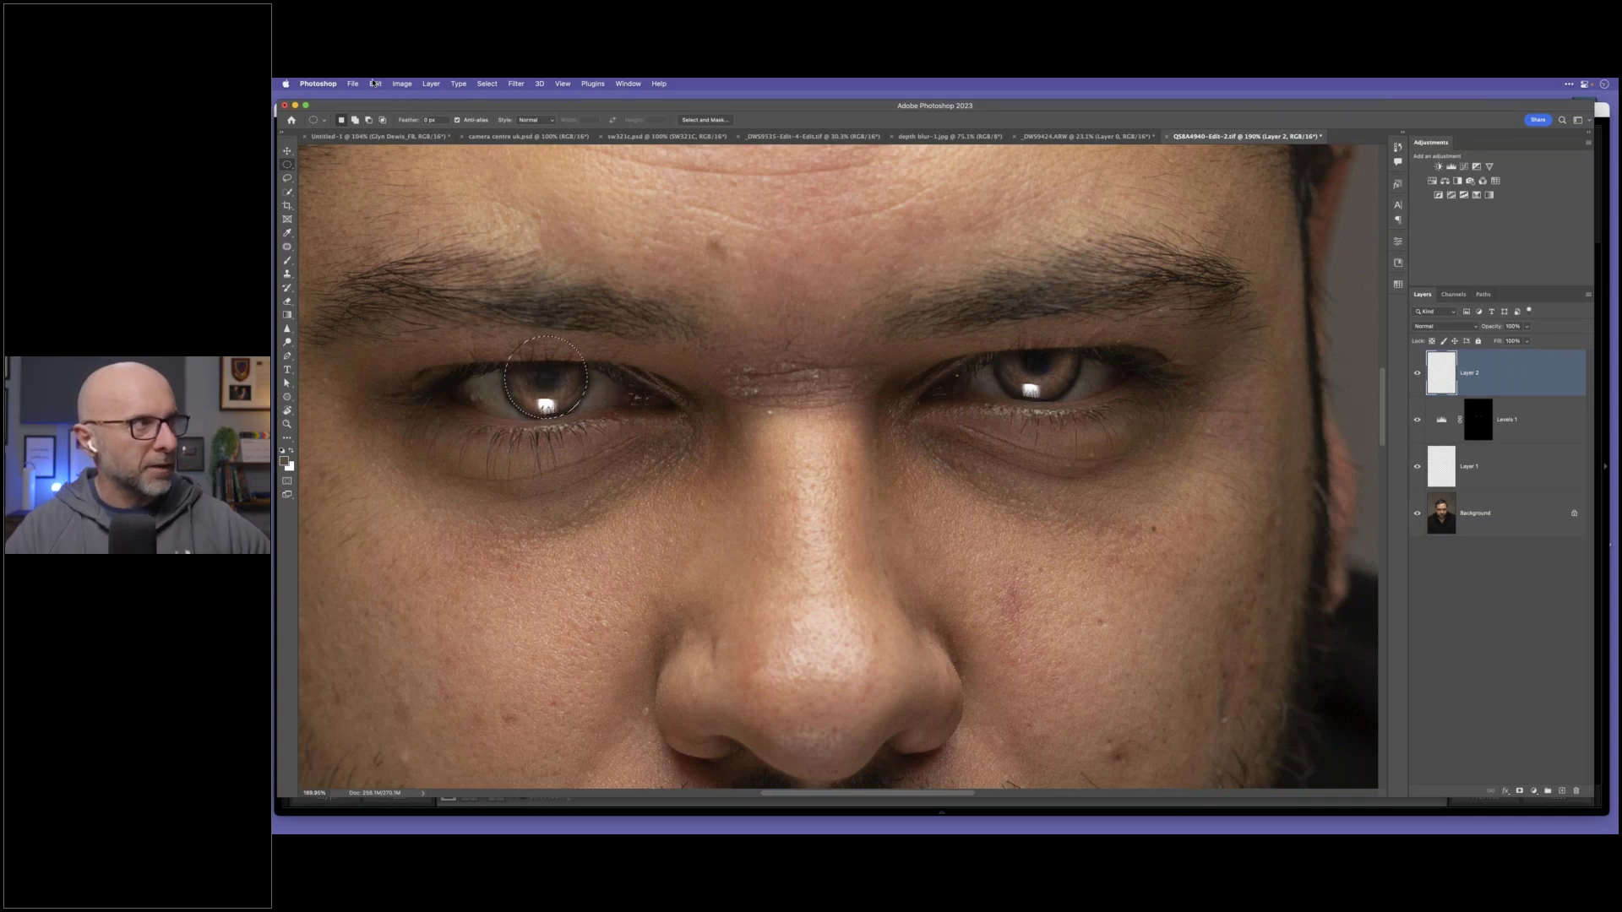
pyautogui.click(373, 83)
pyautogui.click(397, 246)
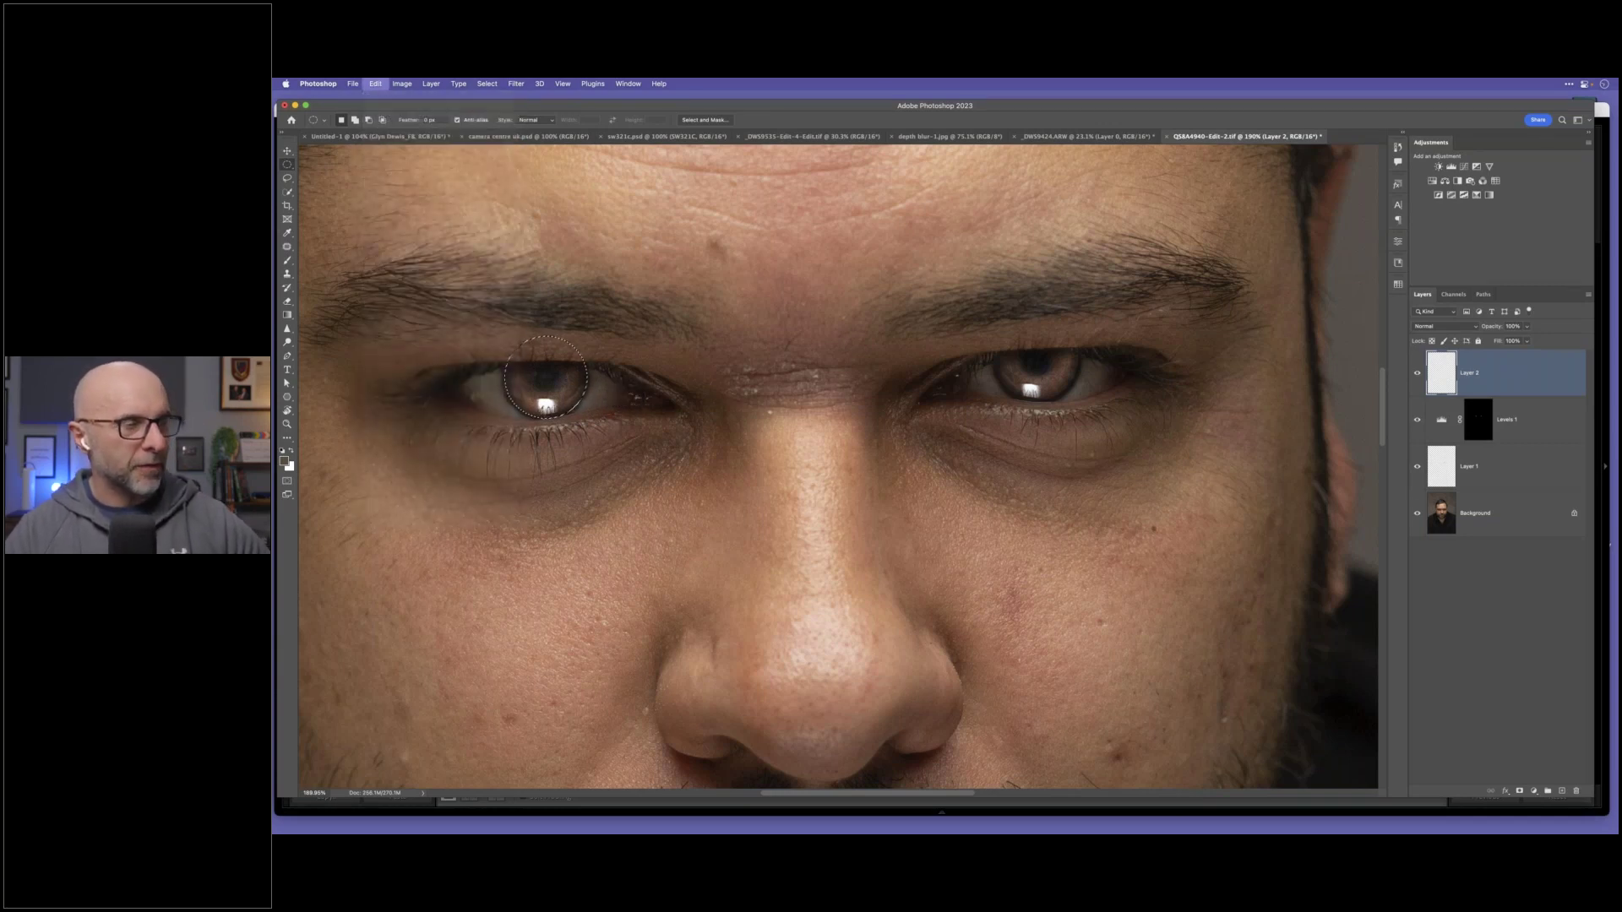
pyautogui.press('Return')
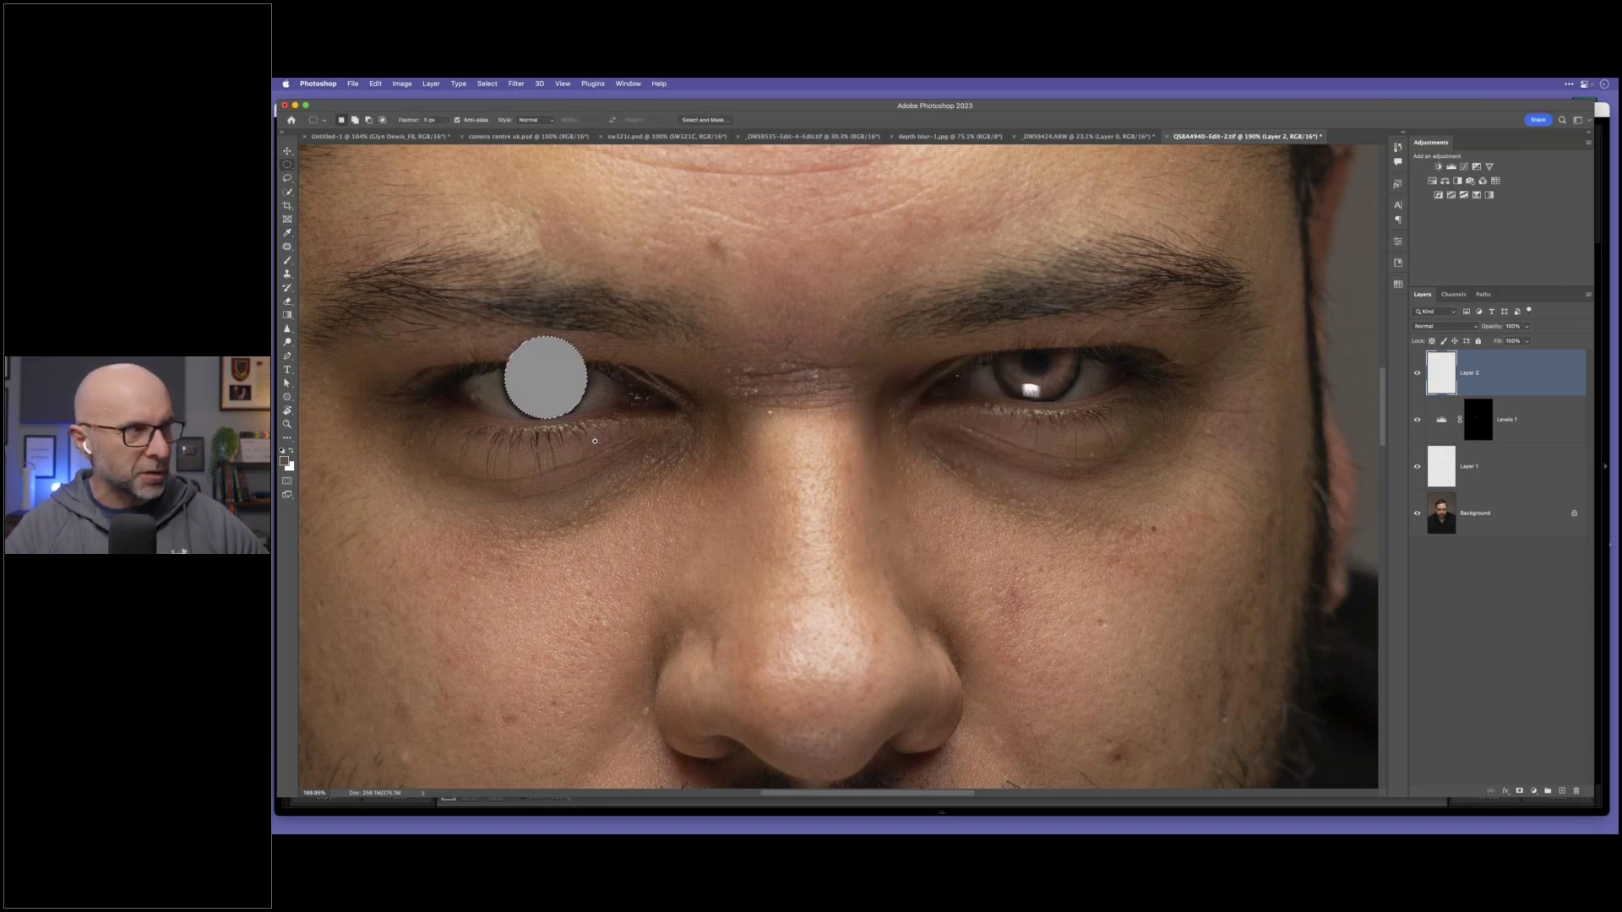
# Step: Apply the Add Noise filter to the gray circle with Uniform distribution and Monochromatic enabled
pyautogui.scroll(5, 595, 440)
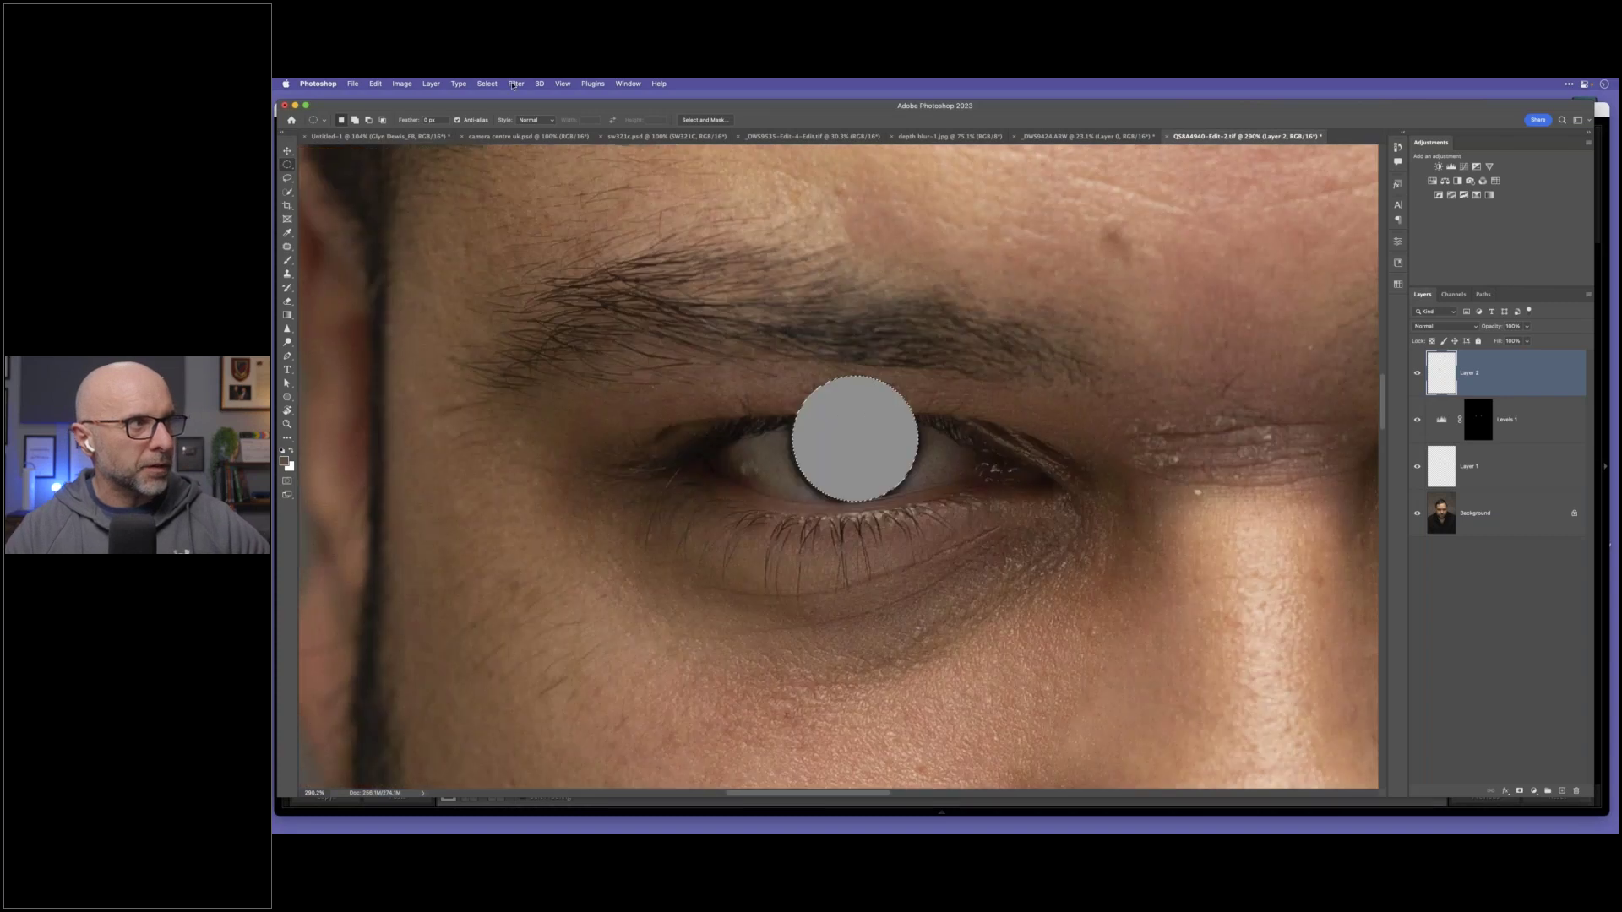
pyautogui.click(515, 85)
pyautogui.moveTo(592, 247)
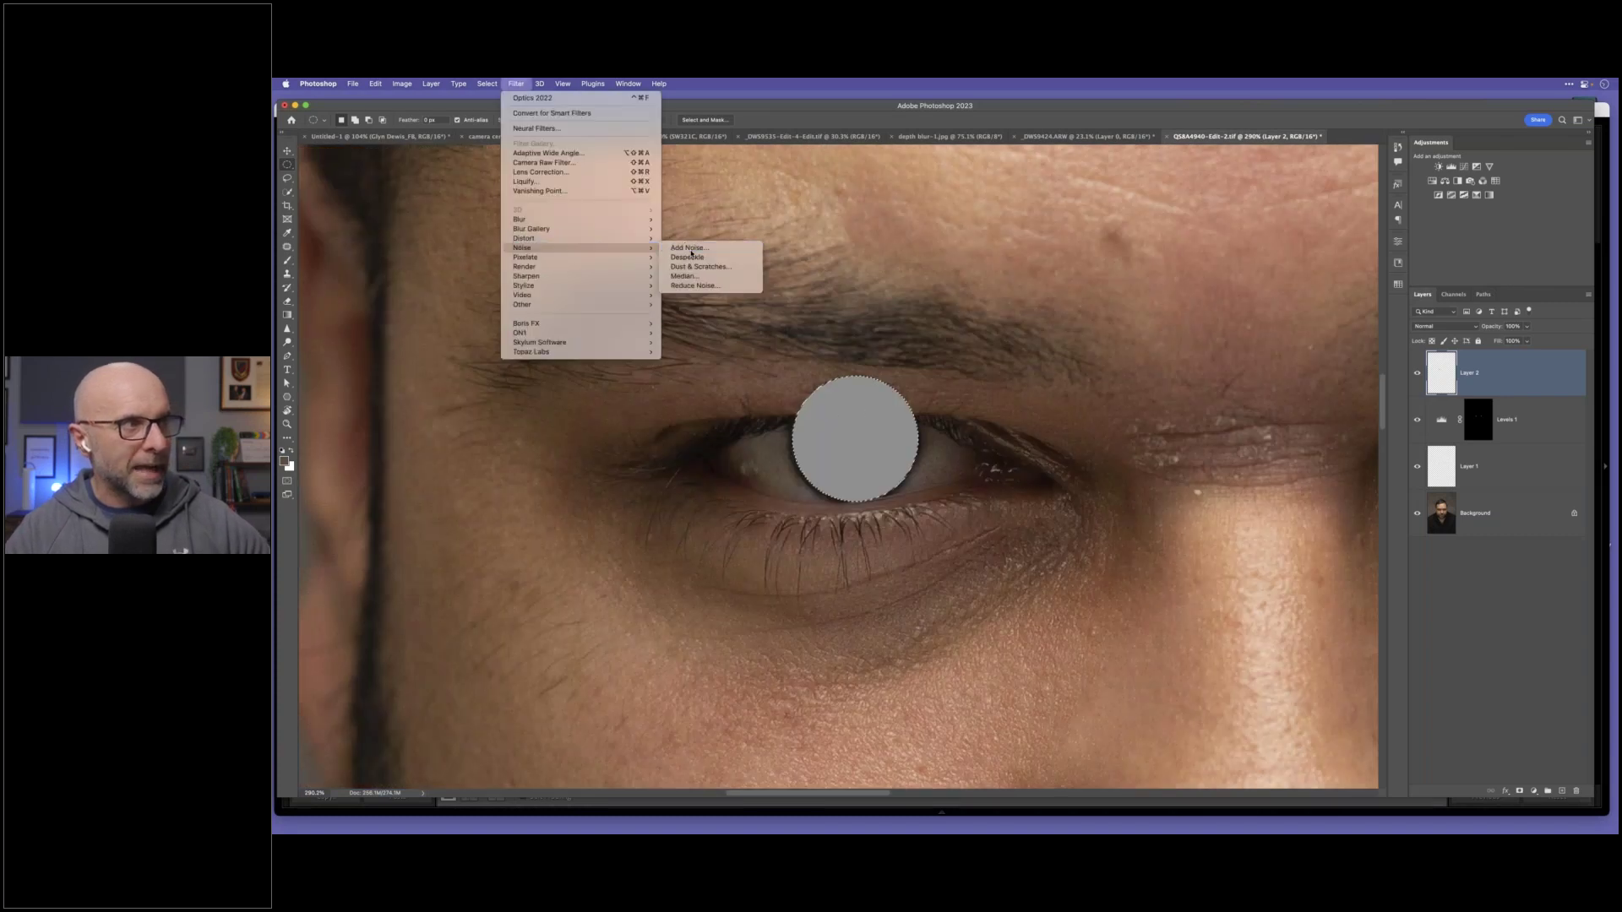
pyautogui.click(690, 248)
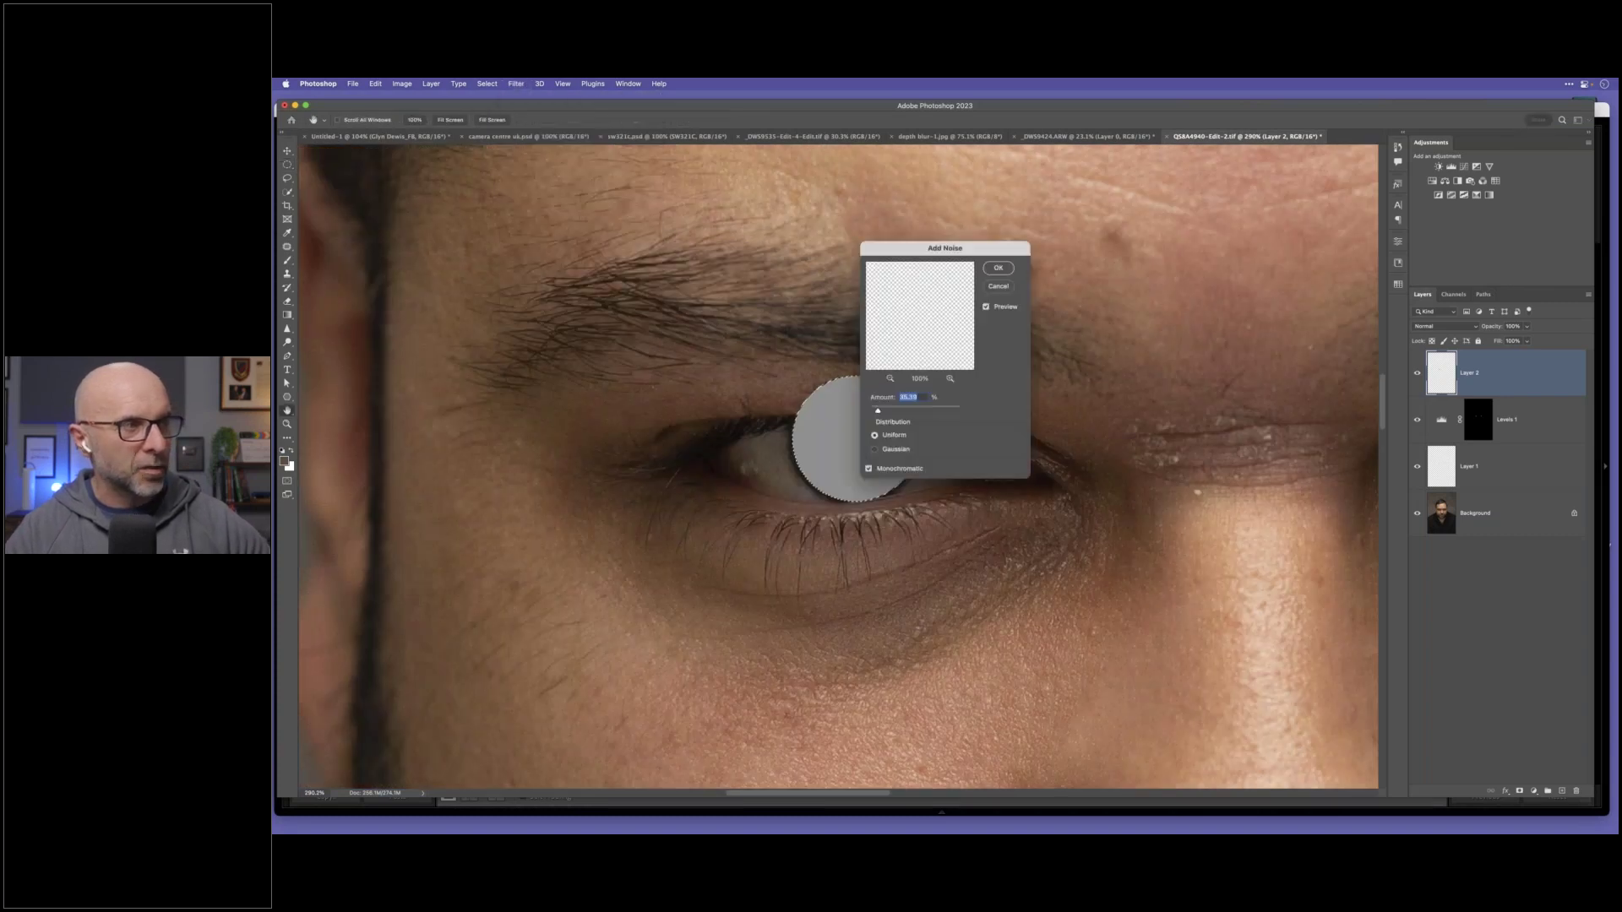
pyautogui.click(870, 471)
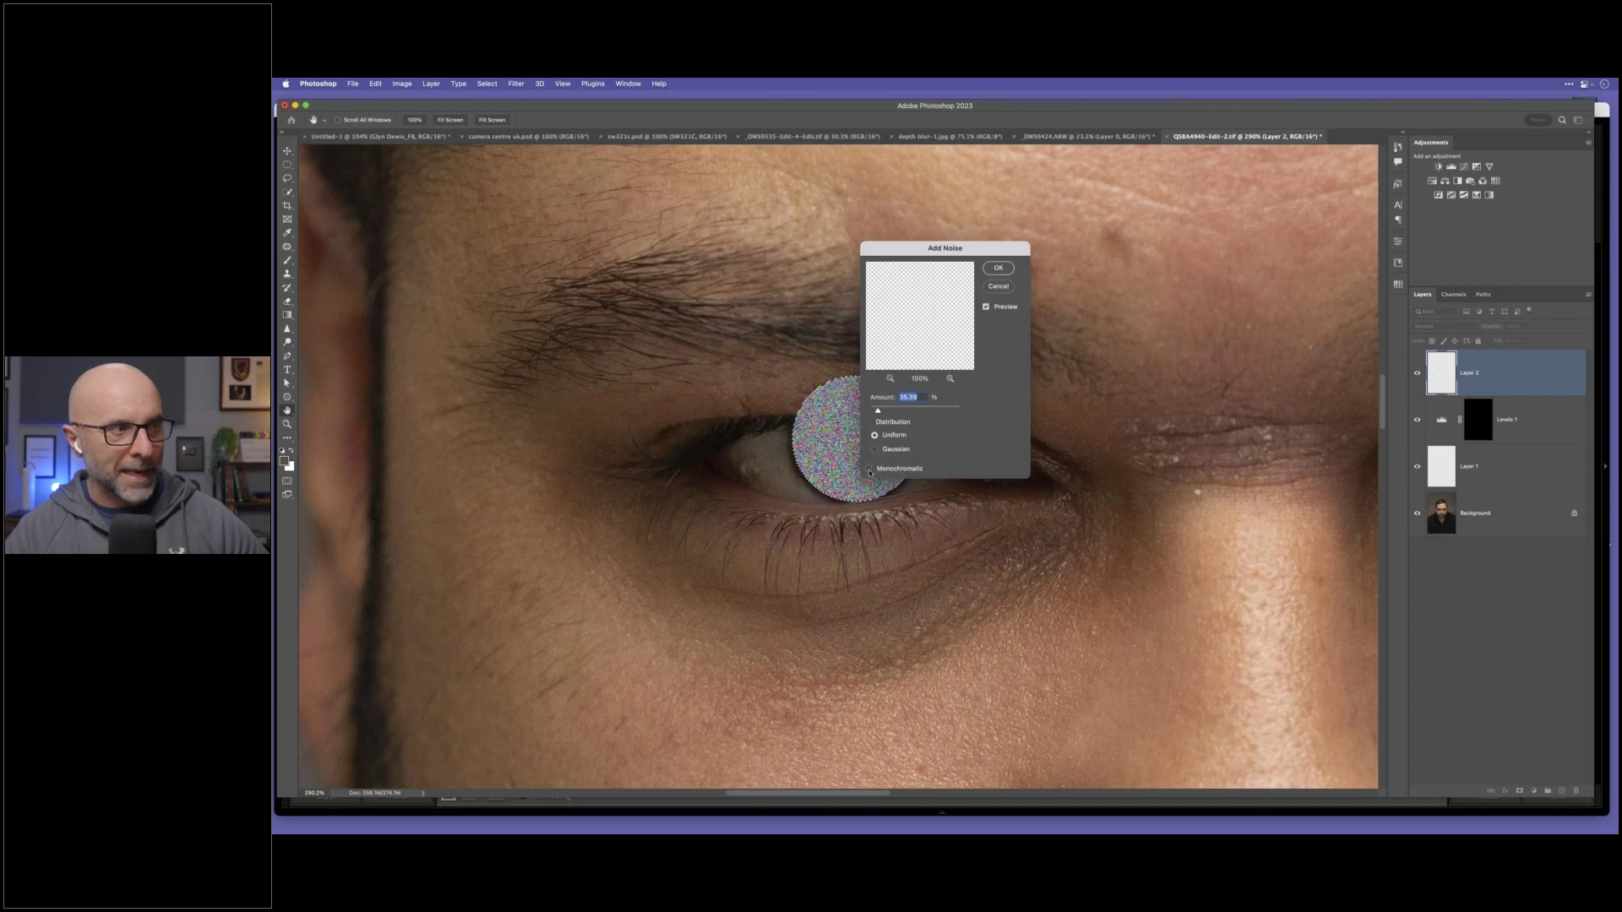
pyautogui.click(870, 470)
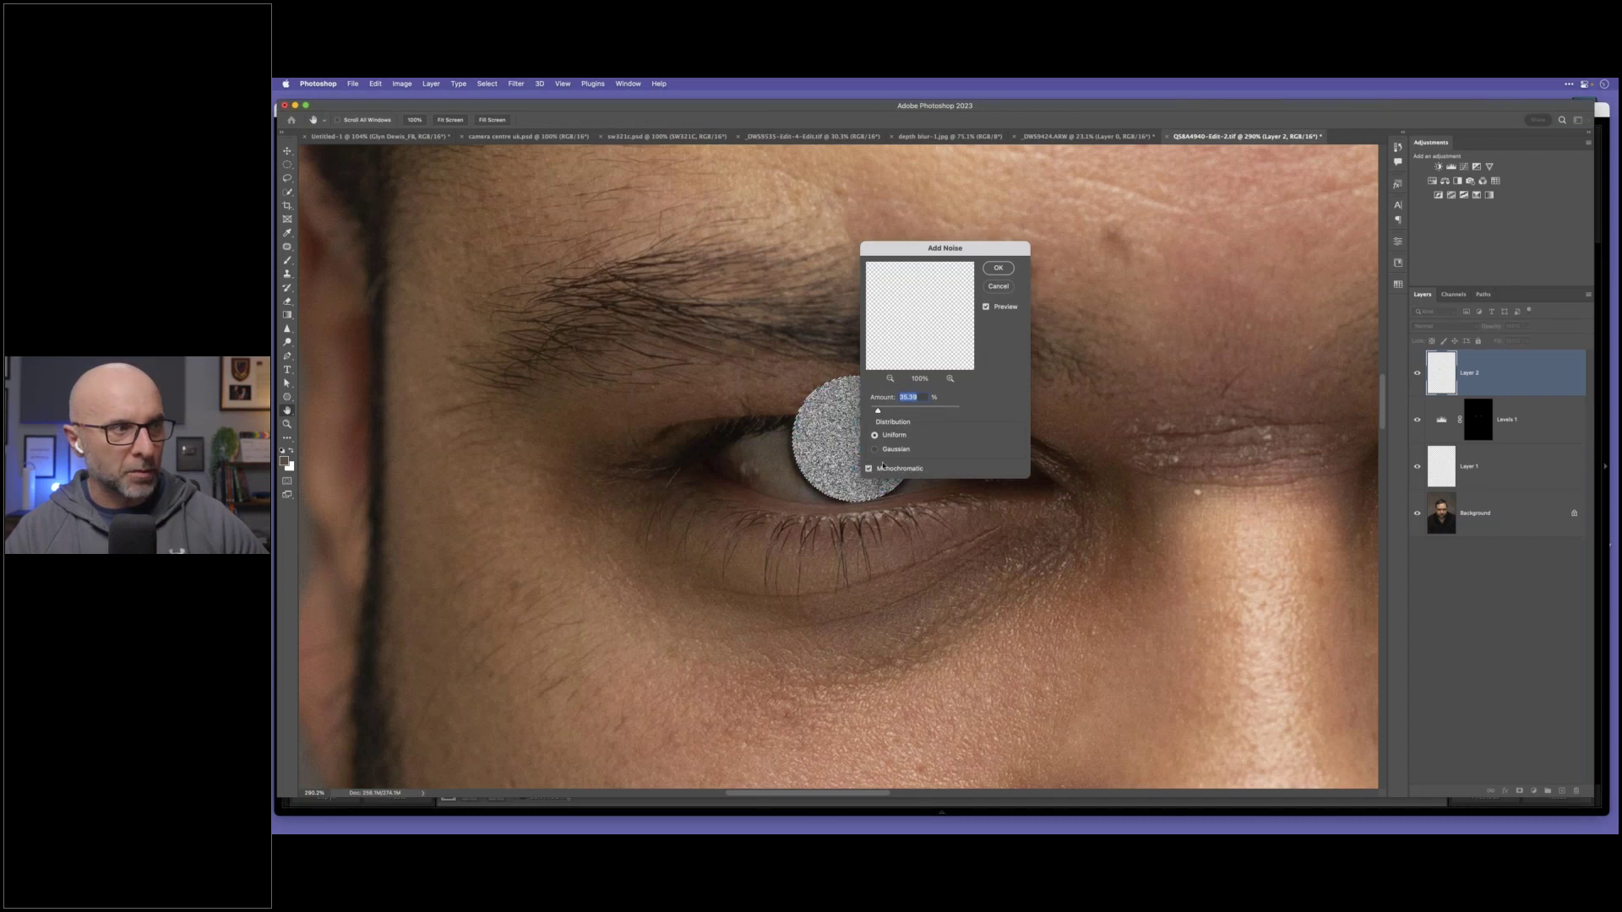
pyautogui.click(995, 269)
# Step: Apply a Radial Blur to the noise circle using the Zoom method at Best quality
pyautogui.click(516, 84)
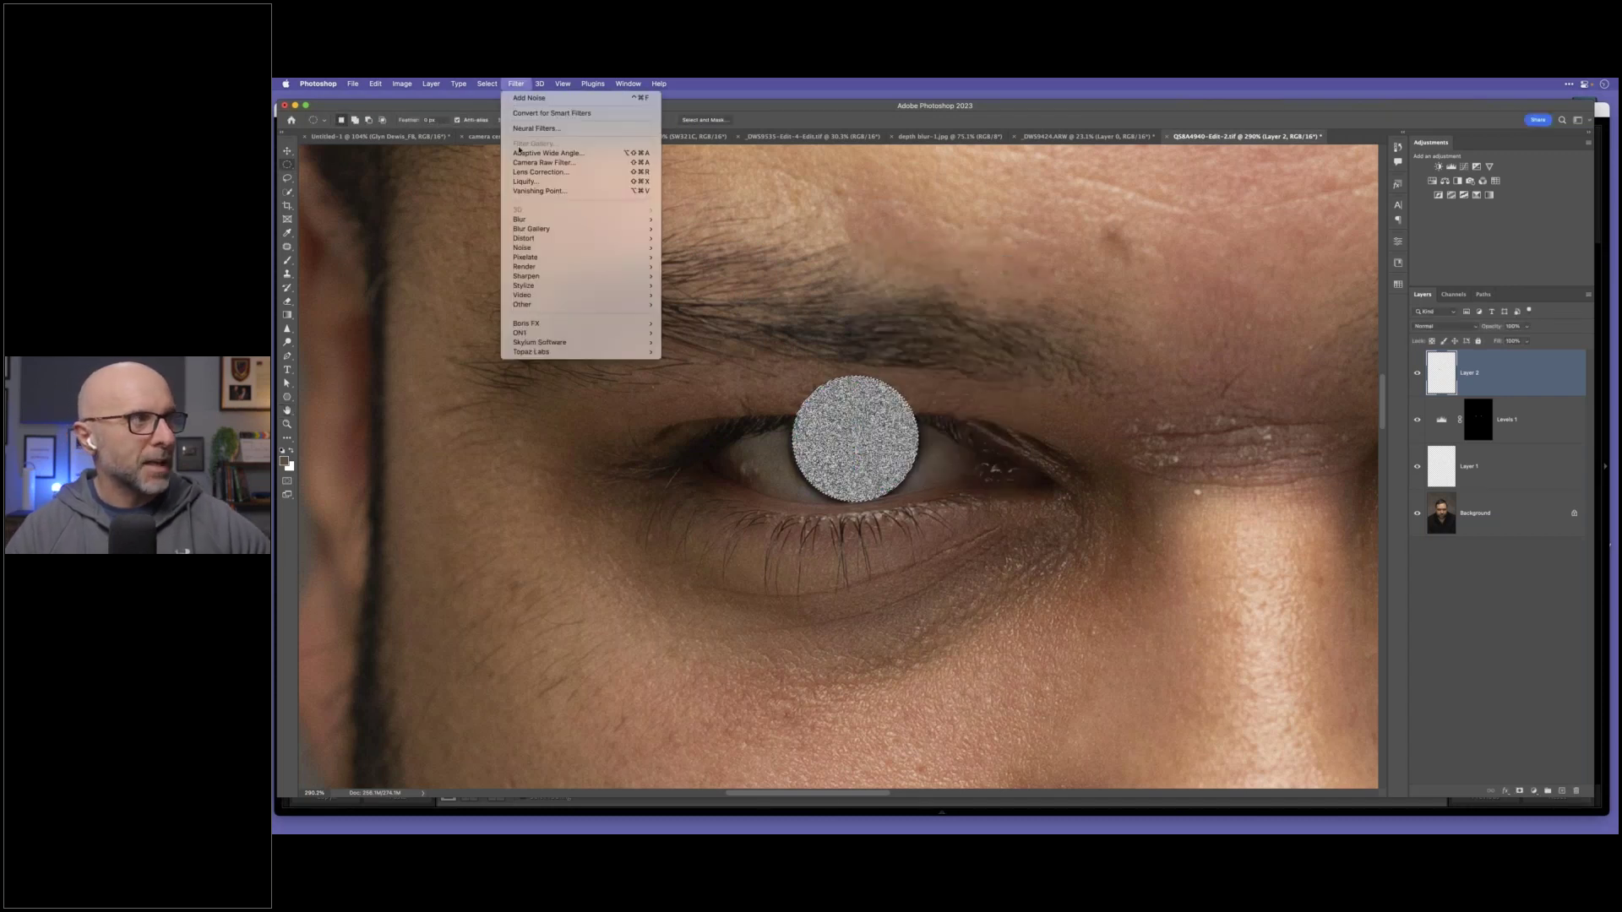
pyautogui.moveTo(583, 219)
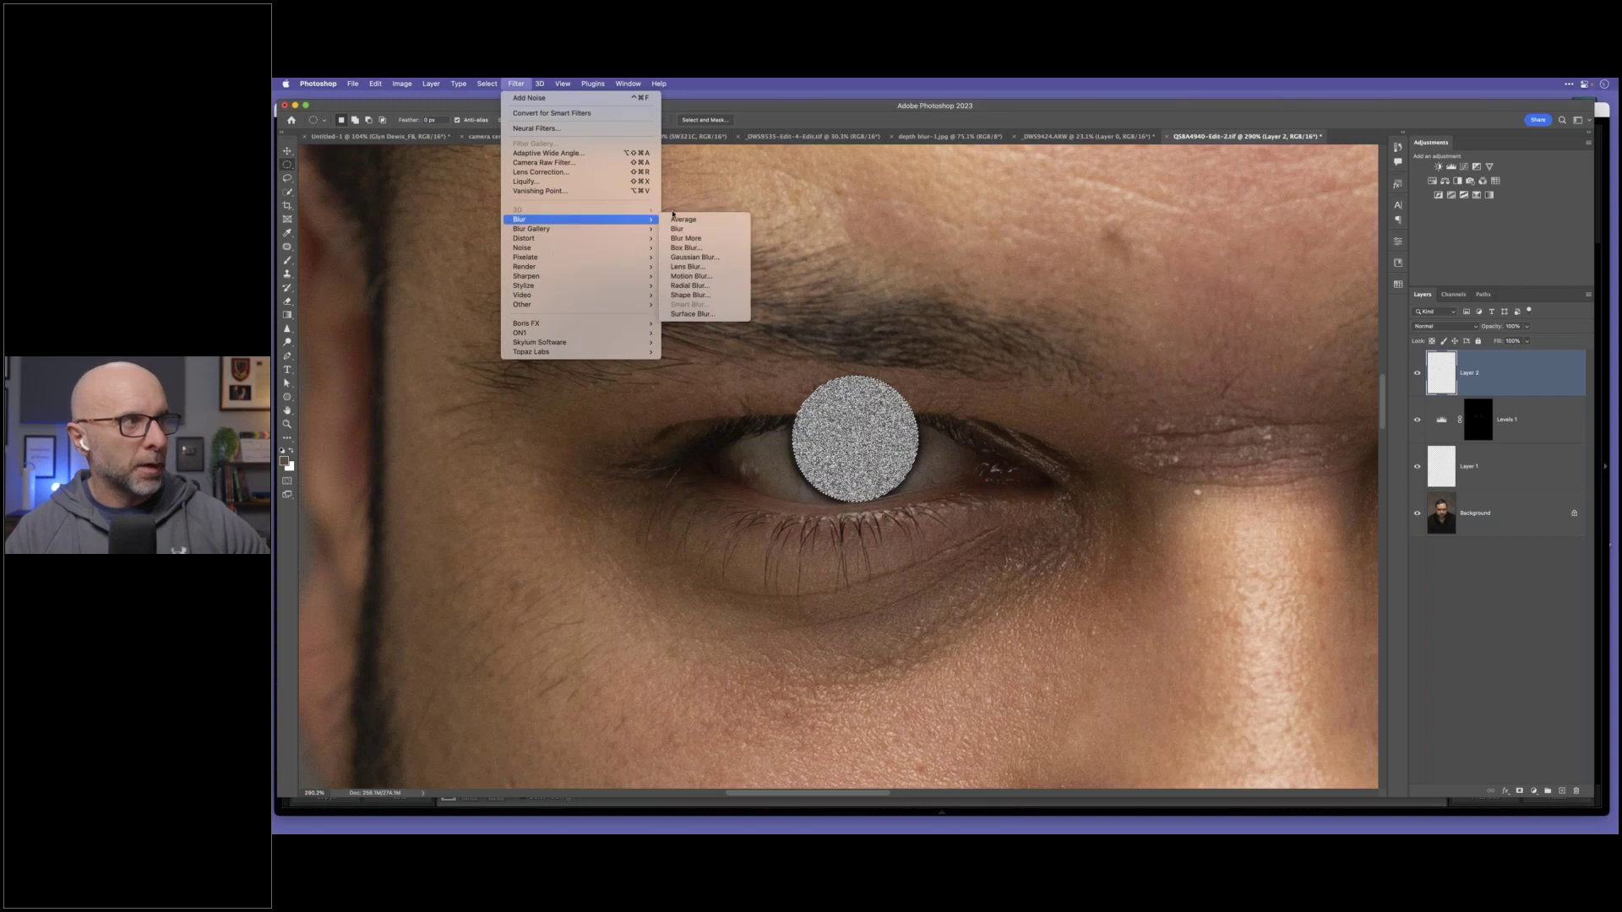
pyautogui.click(689, 285)
pyautogui.click(1049, 373)
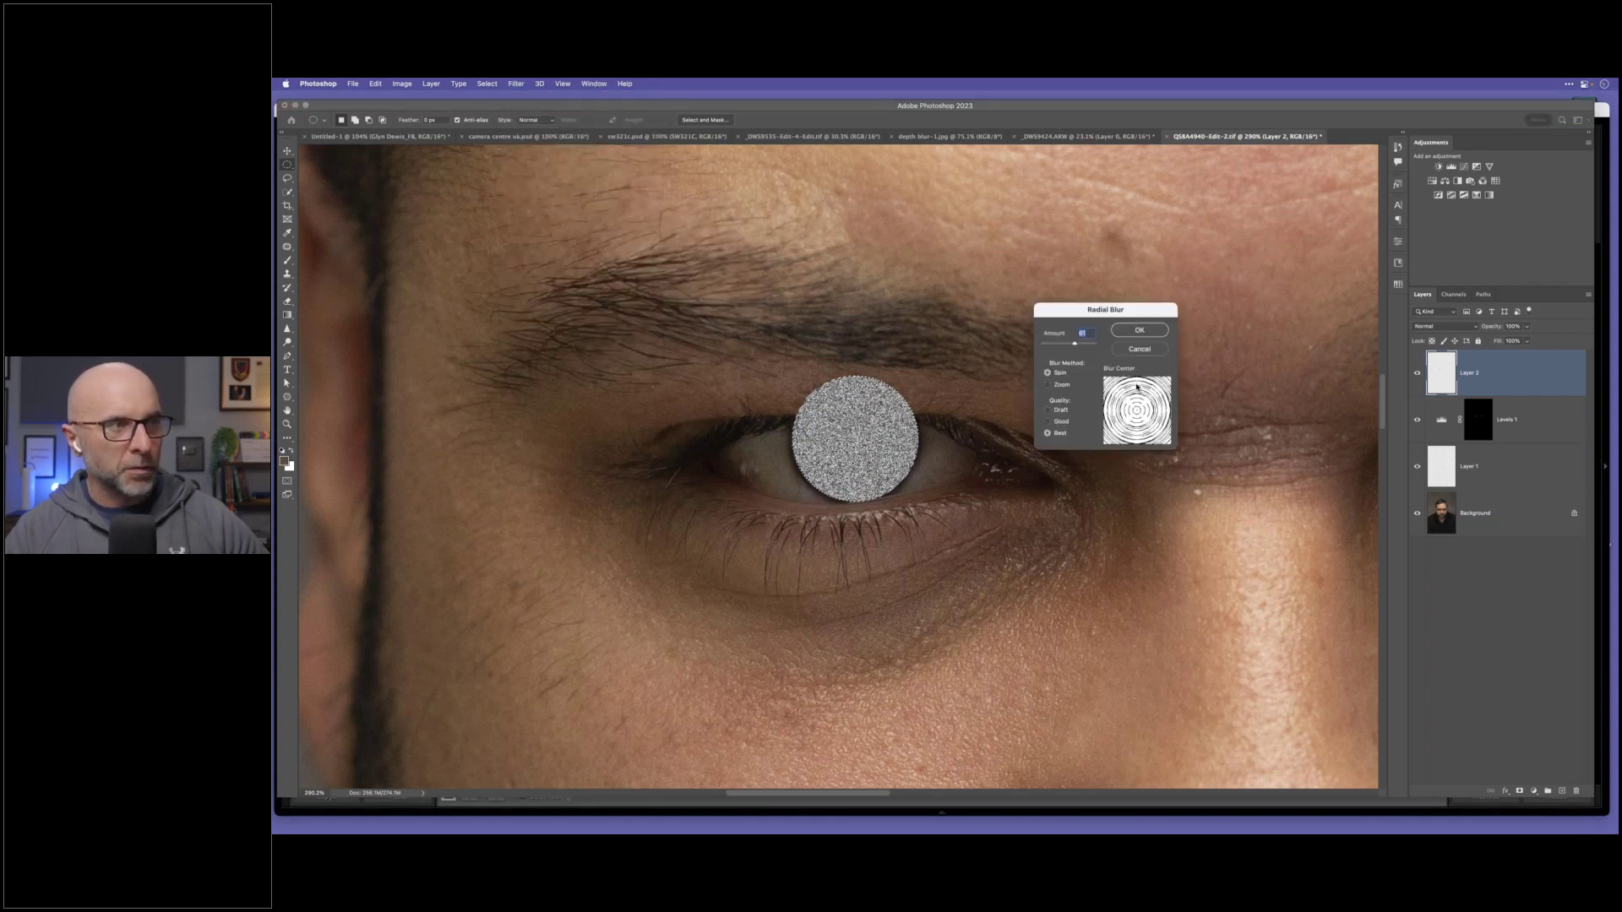
pyautogui.moveTo(1074, 343); pyautogui.dragTo(1068, 344)
pyautogui.click(1049, 385)
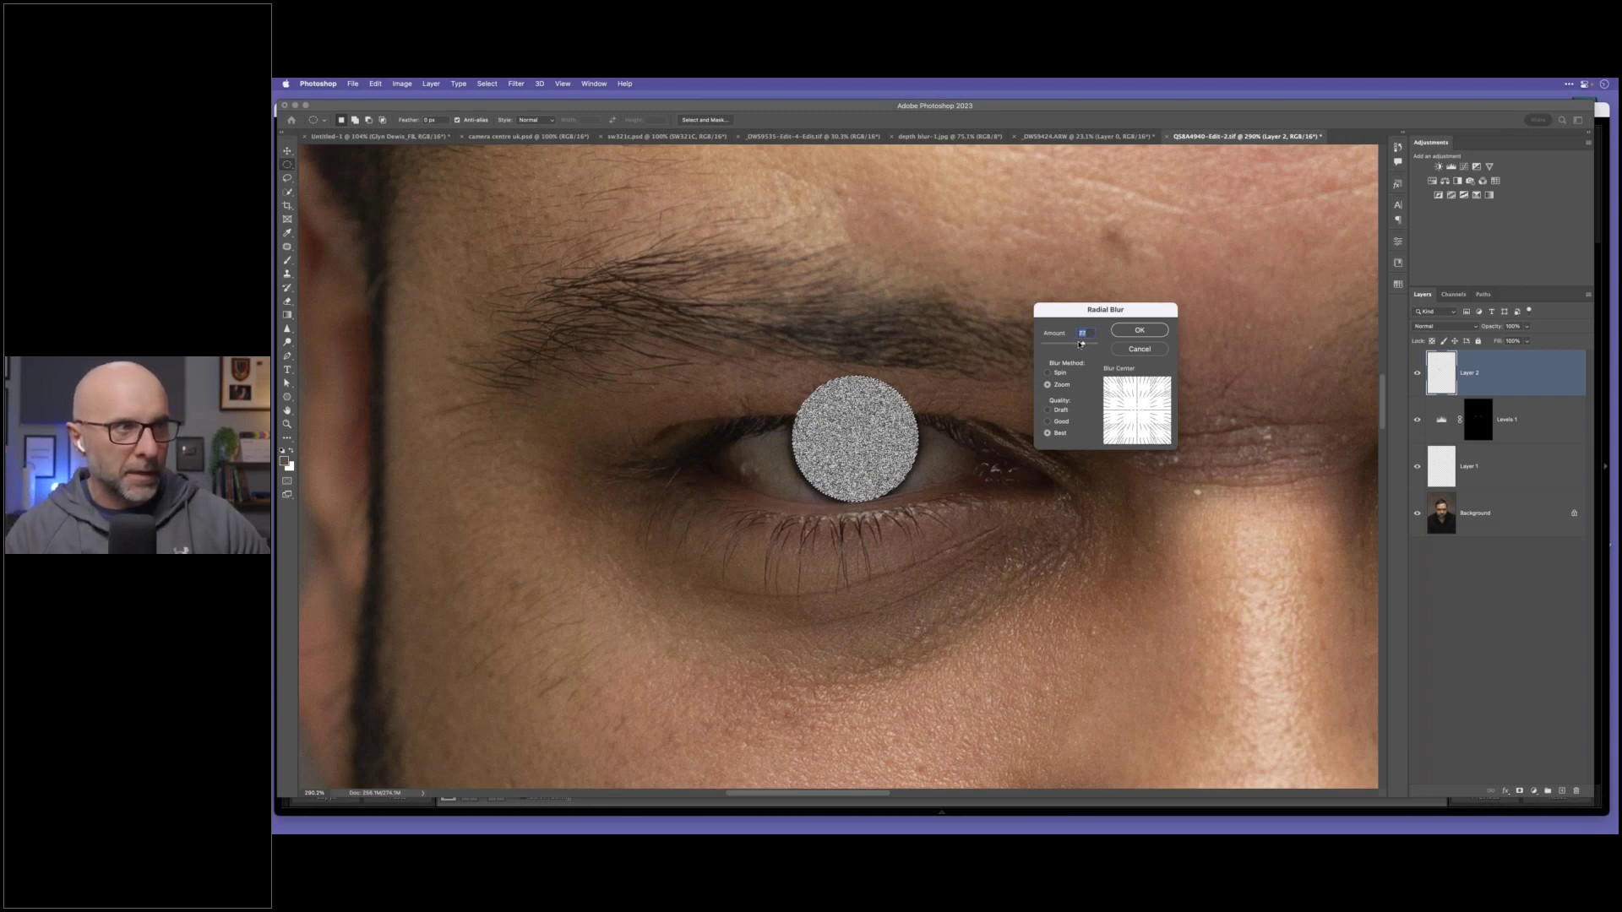
pyautogui.click(1138, 331)
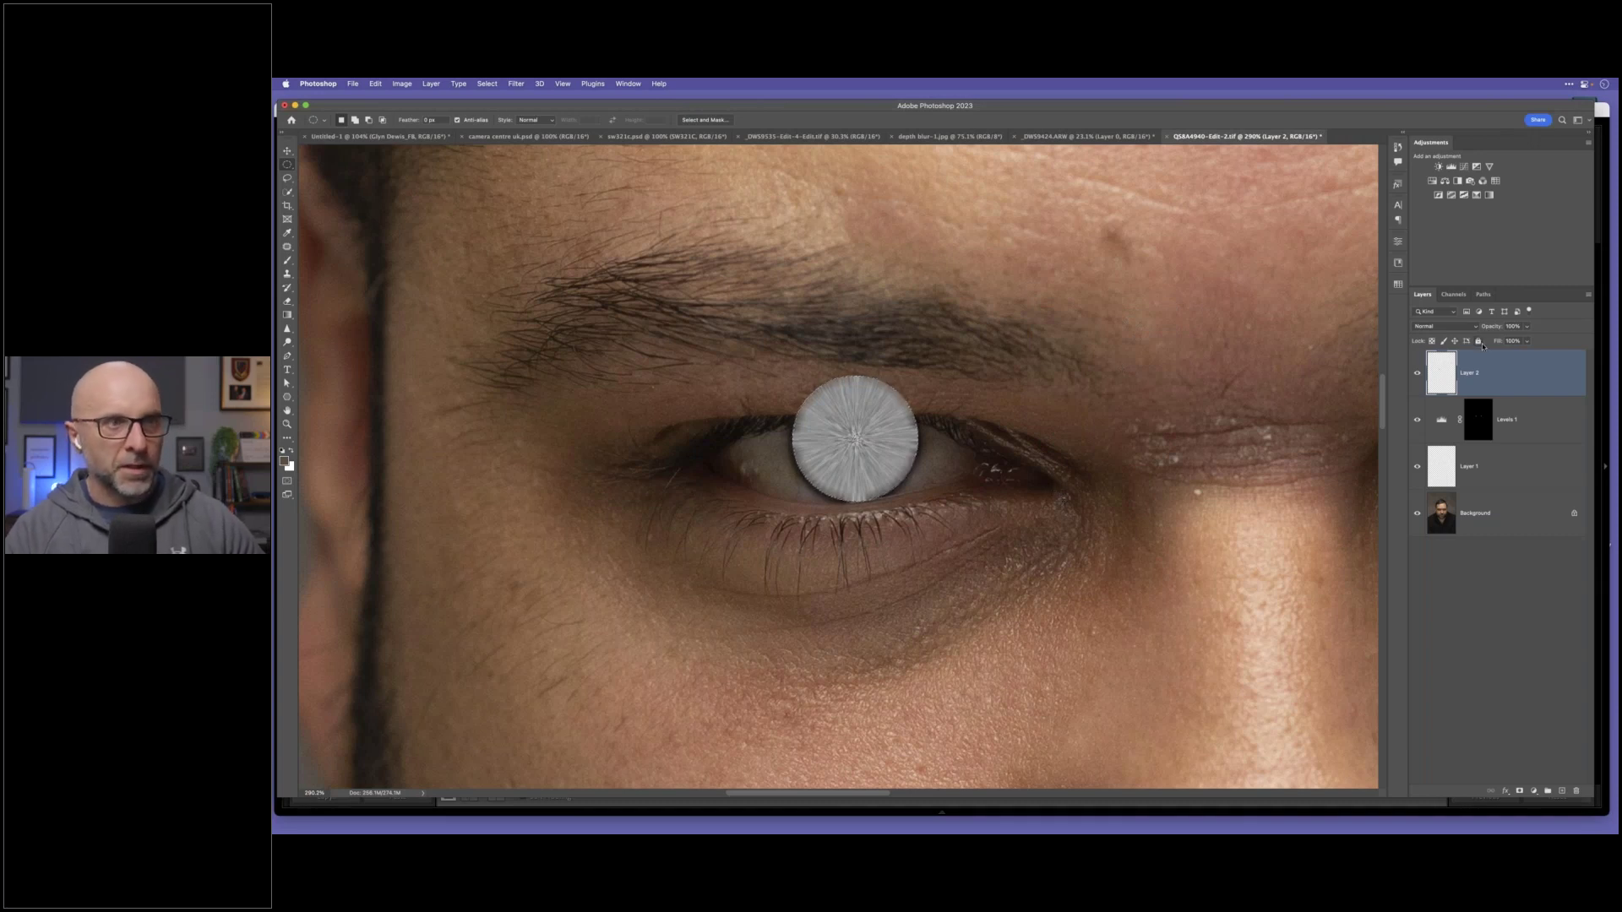
# Step: Set the iris texture layer's blend mode to Soft Light and compare the eye with that layer hidden and shown
pyautogui.click(1441, 326)
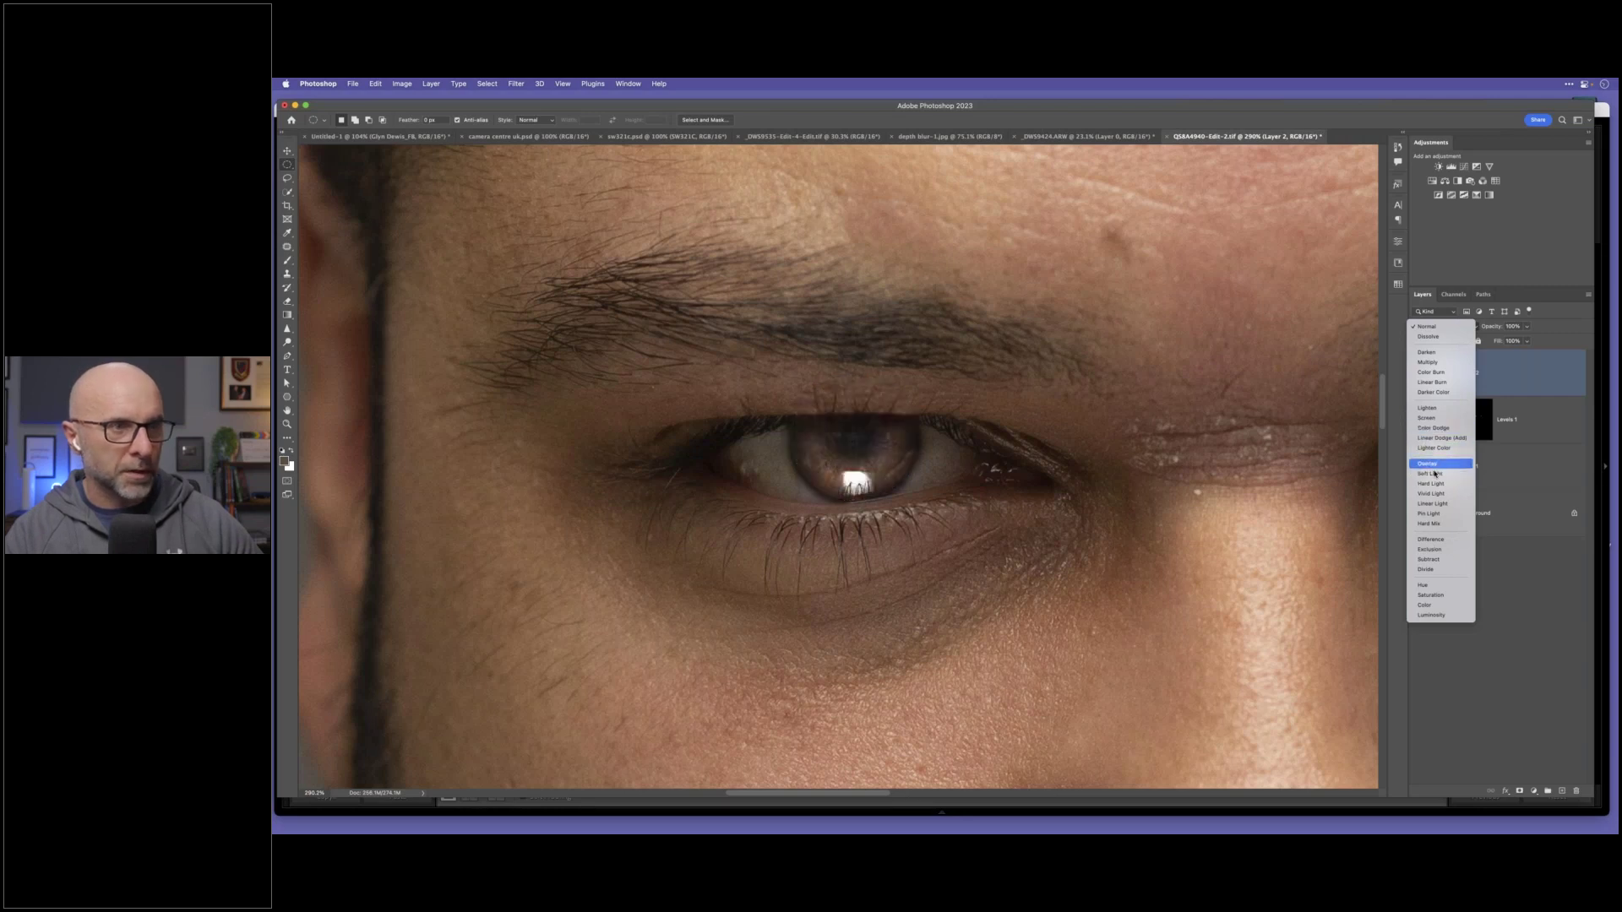
pyautogui.click(1436, 476)
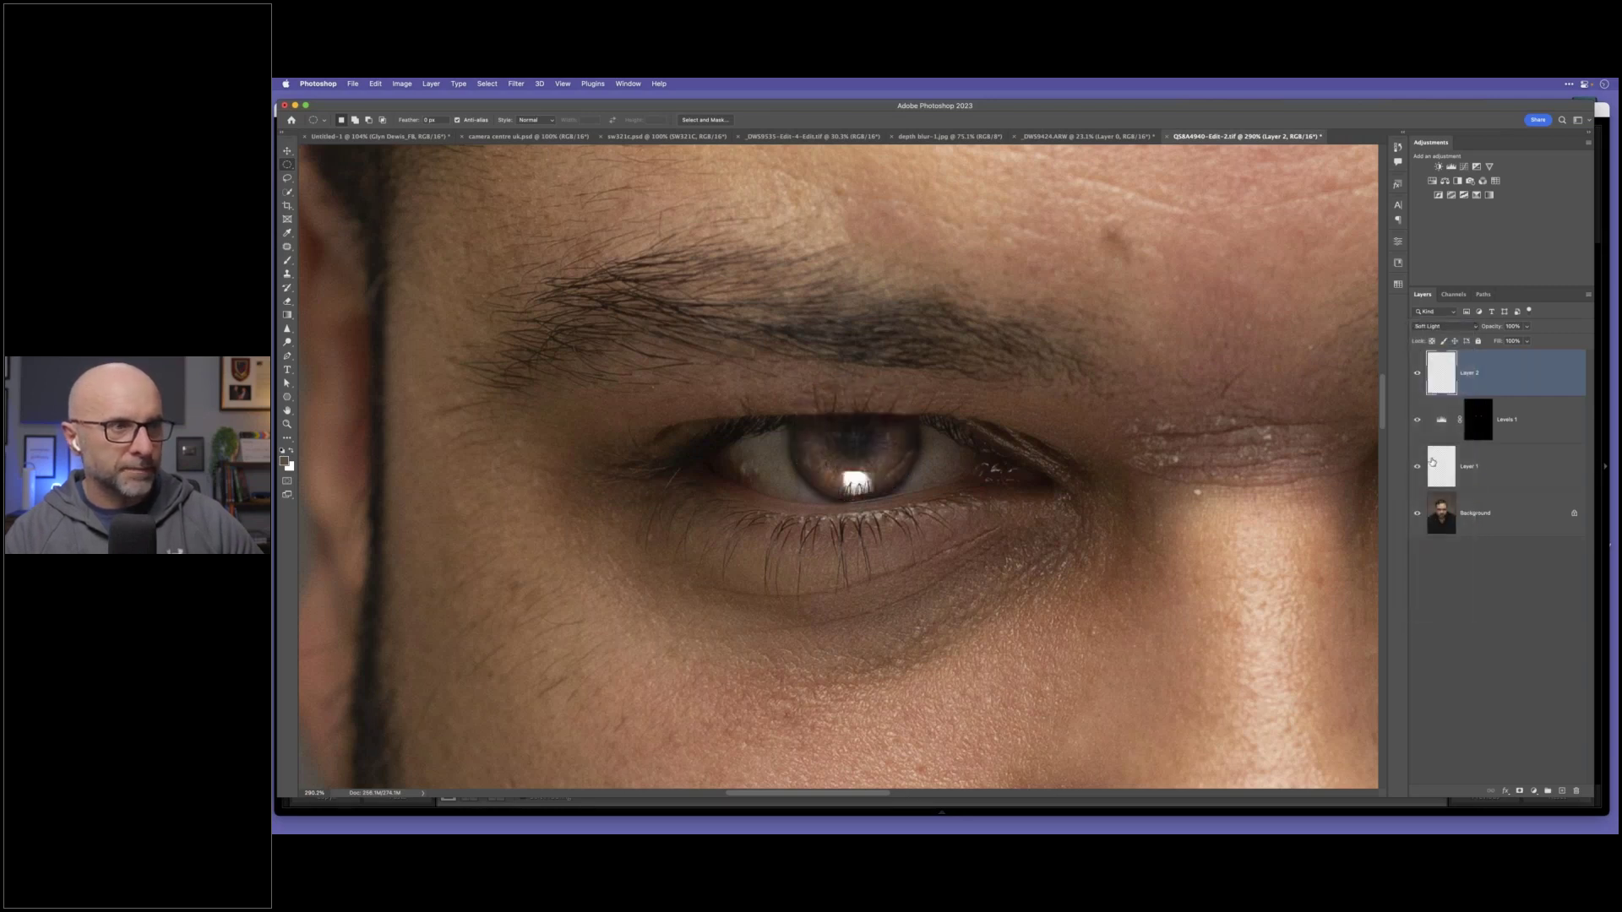
pyautogui.scroll(3, 840, 484)
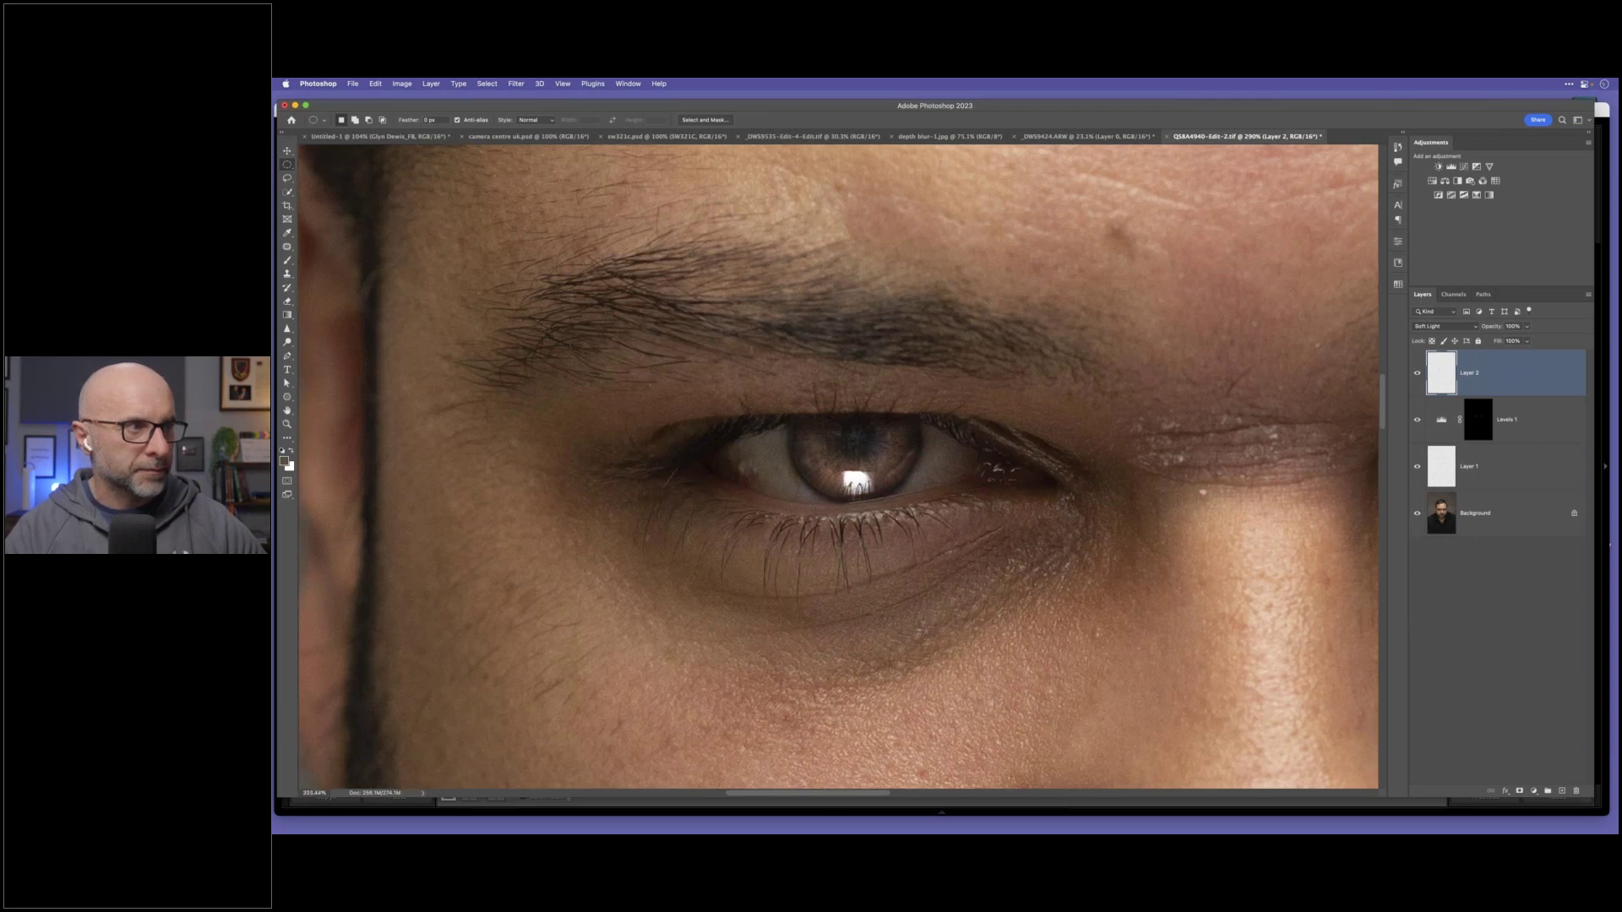
pyautogui.click(1417, 372)
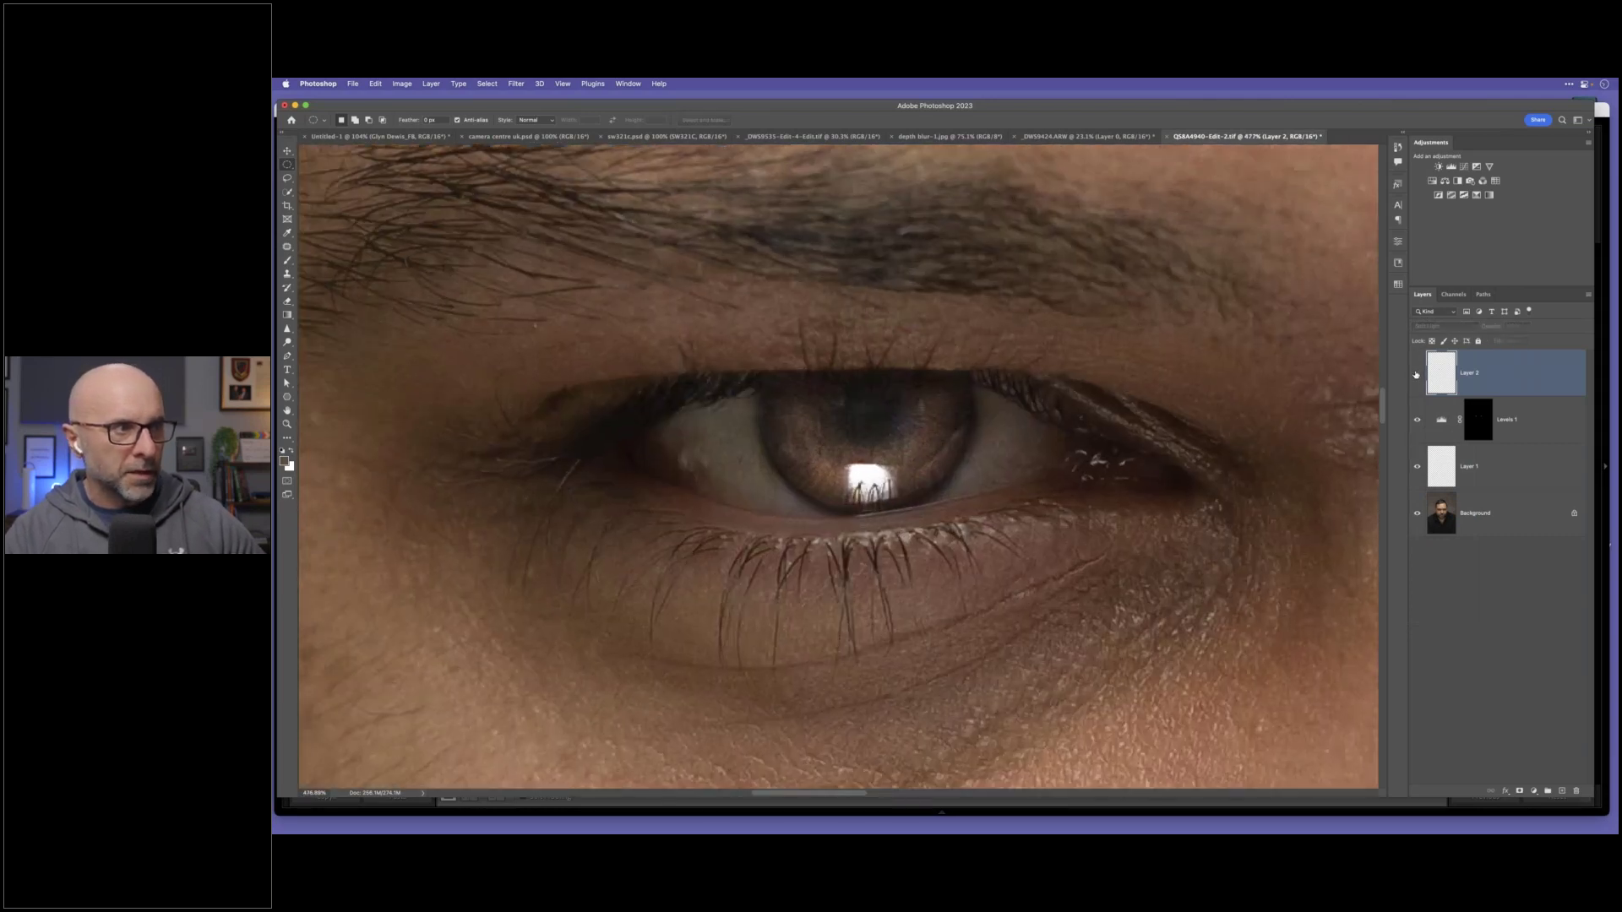
pyautogui.click(1416, 375)
pyautogui.click(1417, 372)
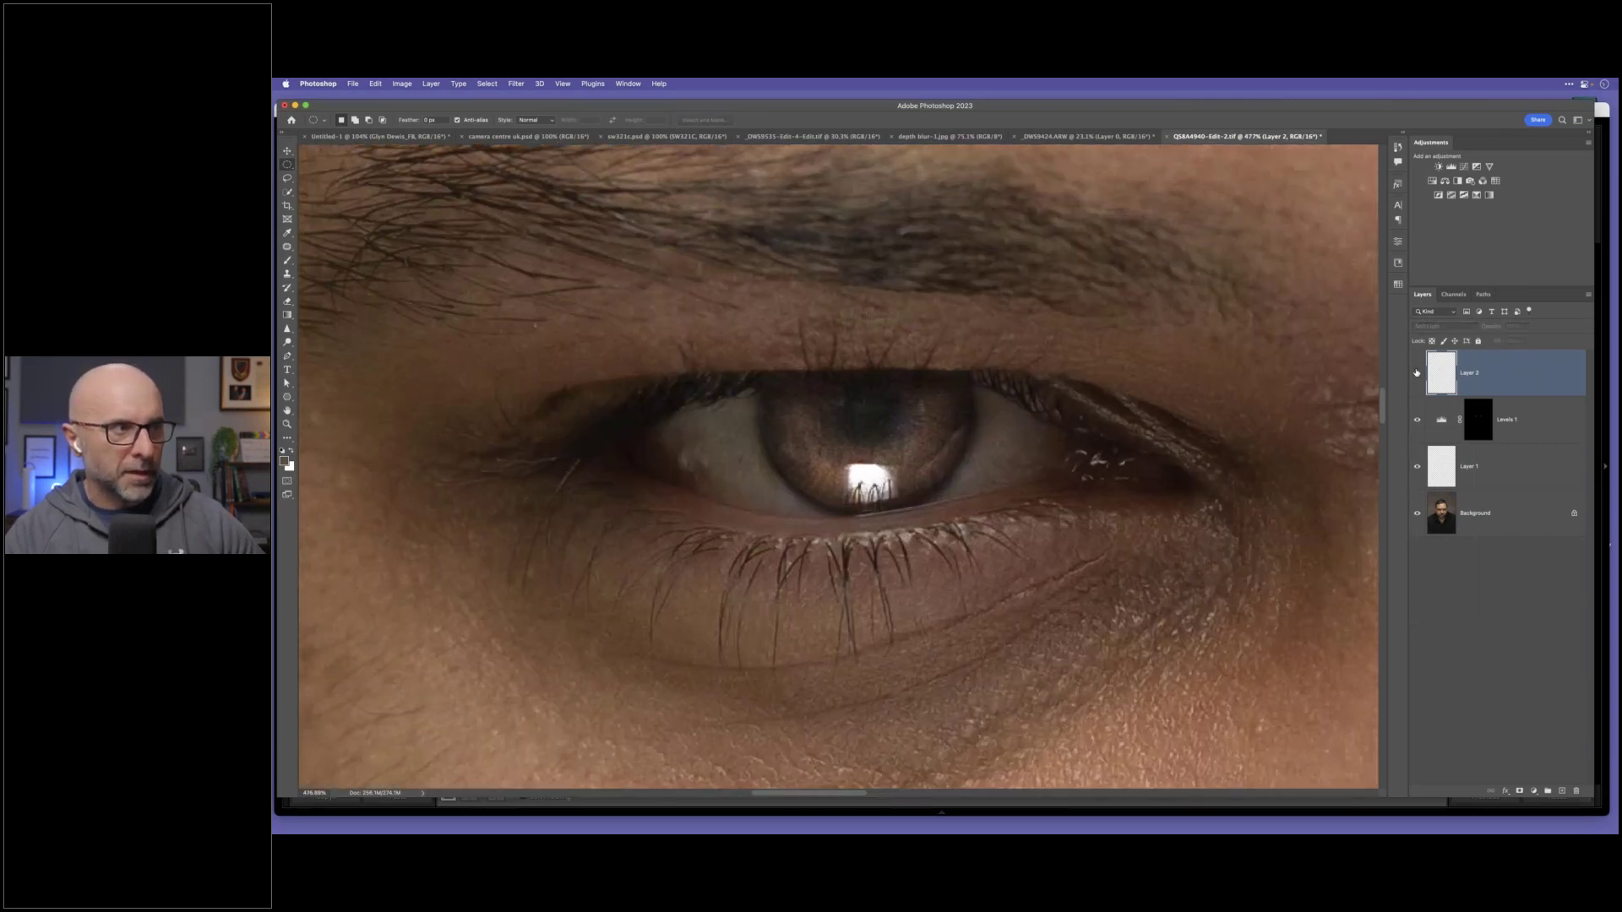
pyautogui.click(1416, 373)
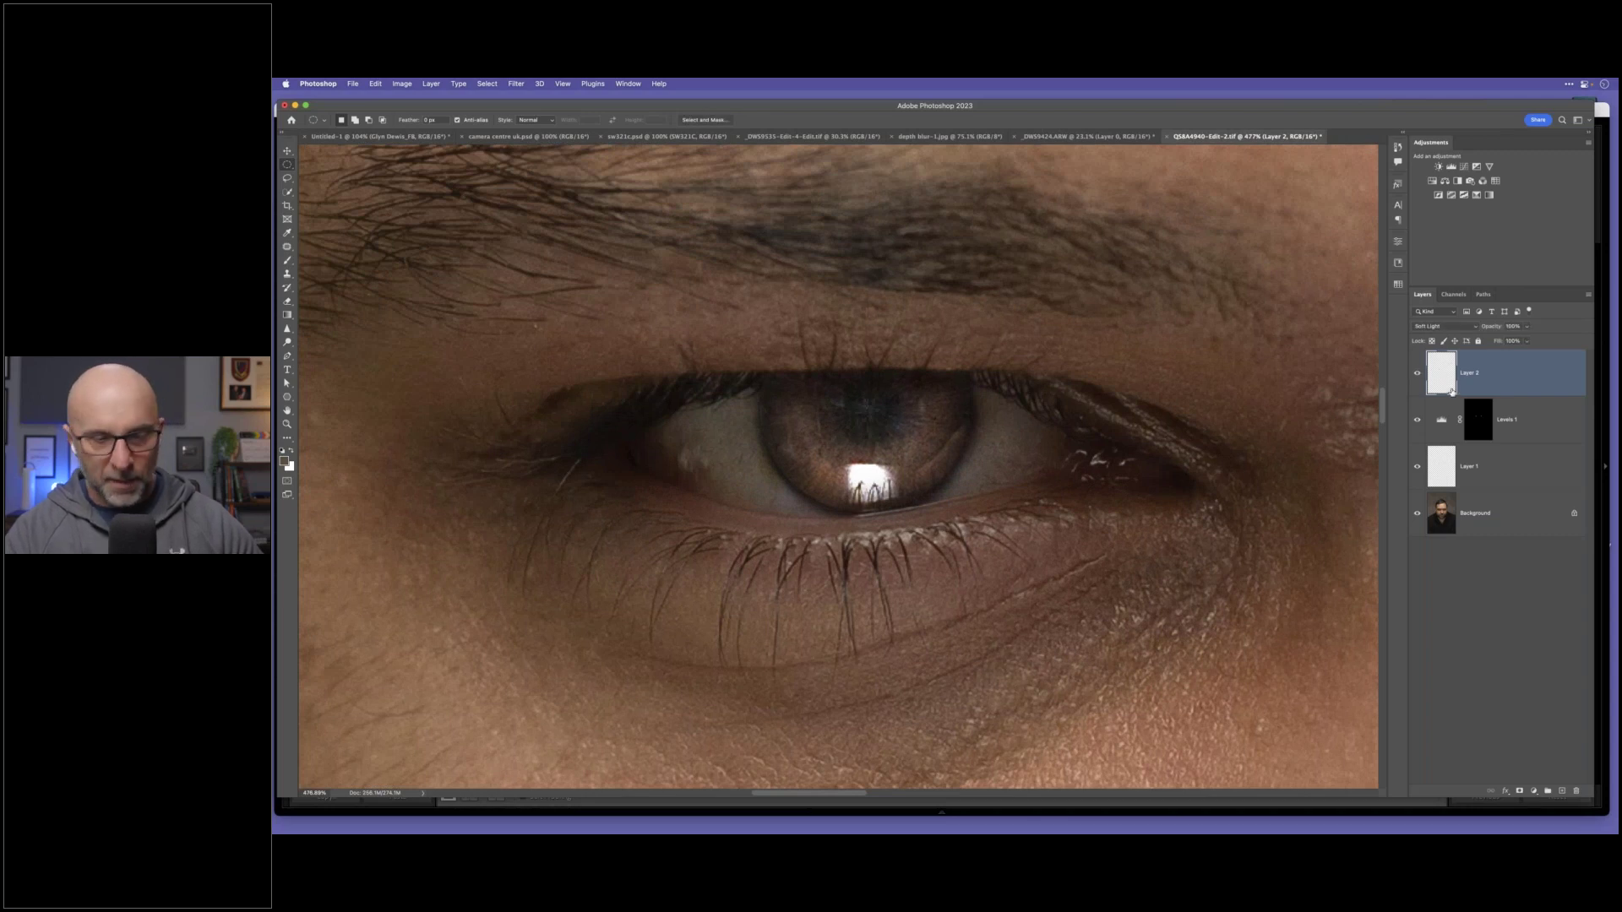
# Step: Add a layer mask to the iris texture layer and brush black where the texture spills onto the eyelids
pyautogui.press('b')
pyautogui.click(1519, 791)
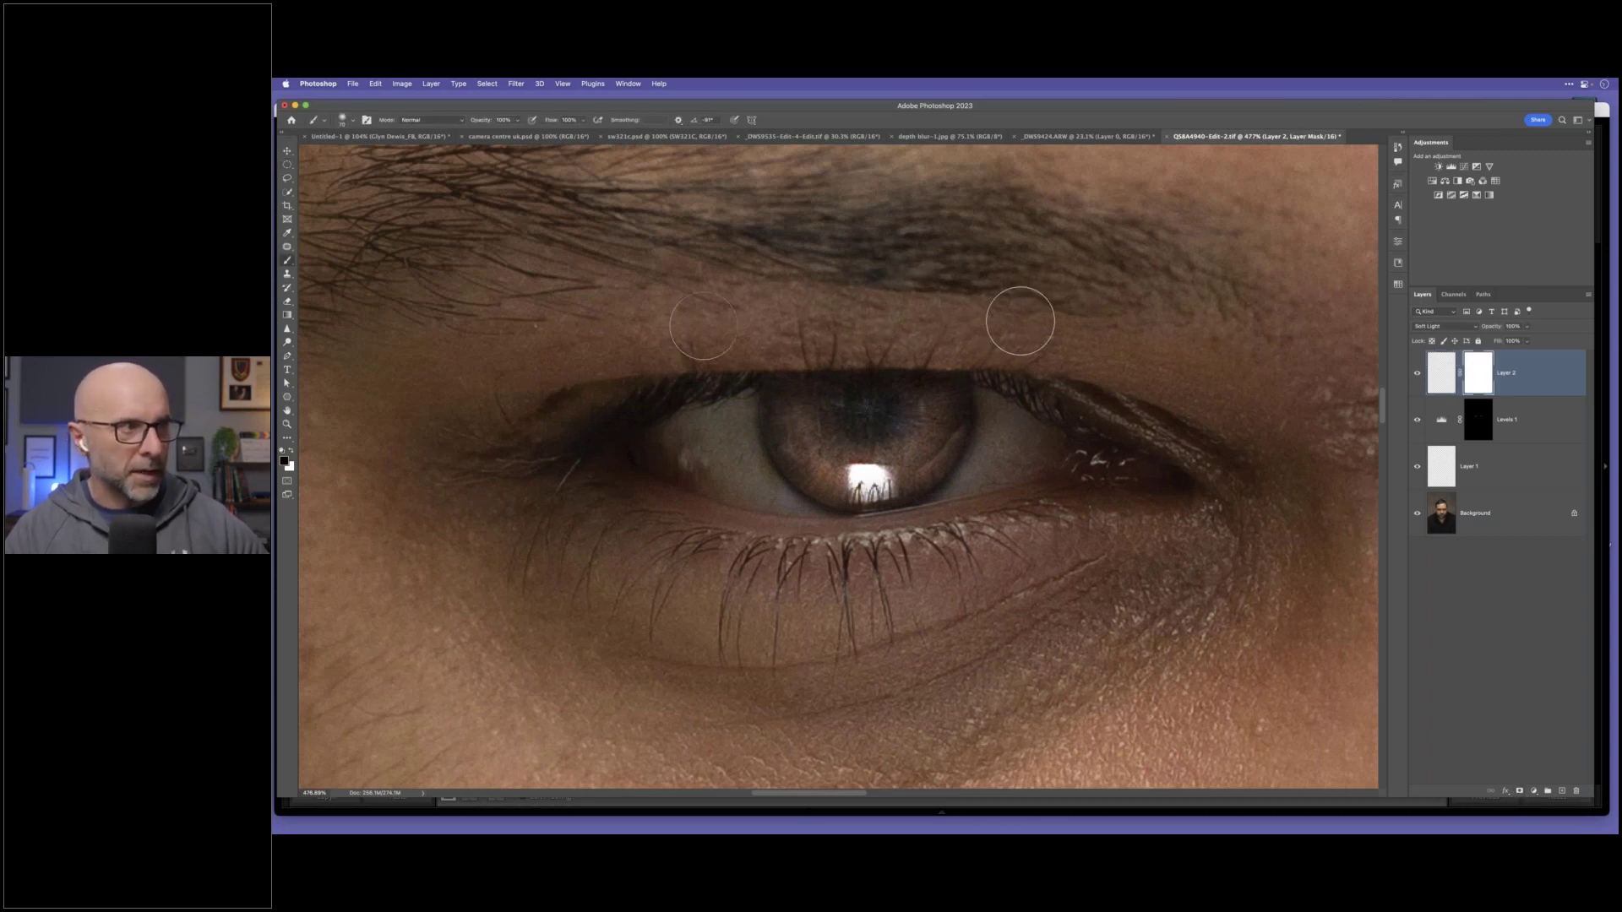
pyautogui.moveTo(824, 525); pyautogui.dragTo(859, 536)
pyautogui.moveTo(990, 510); pyautogui.dragTo(845, 510)
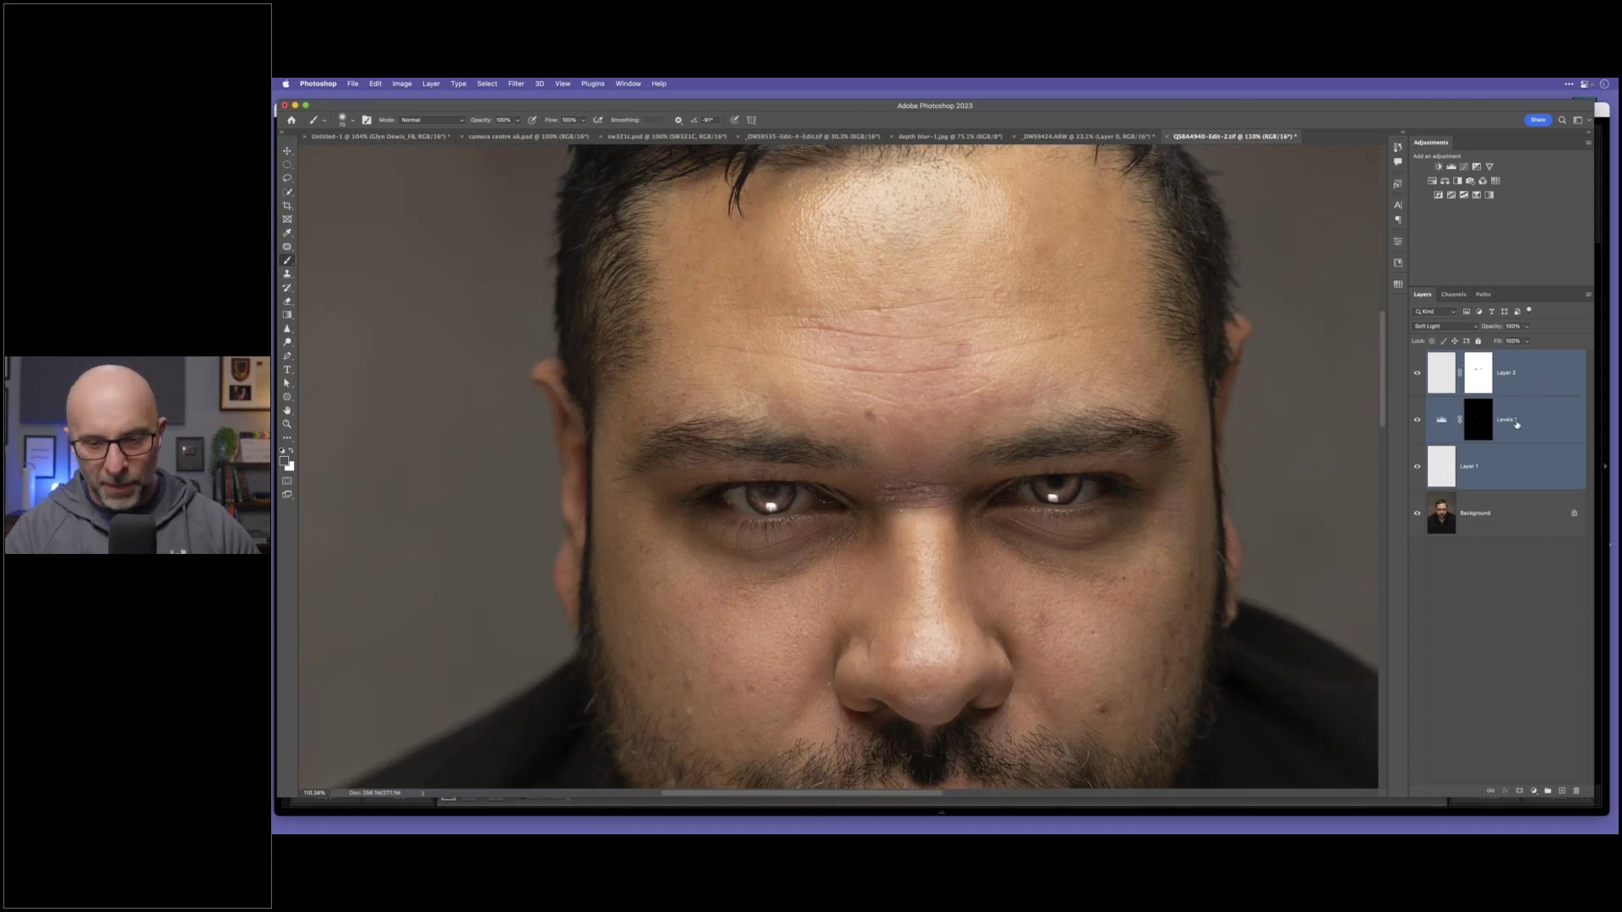
# Step: Group the iris texture, Levels and sharpening layers, and reduce the group's opacity to 37%
pyautogui.press('super+g')
pyautogui.moveTo(1492, 328); pyautogui.dragTo(1421, 325)
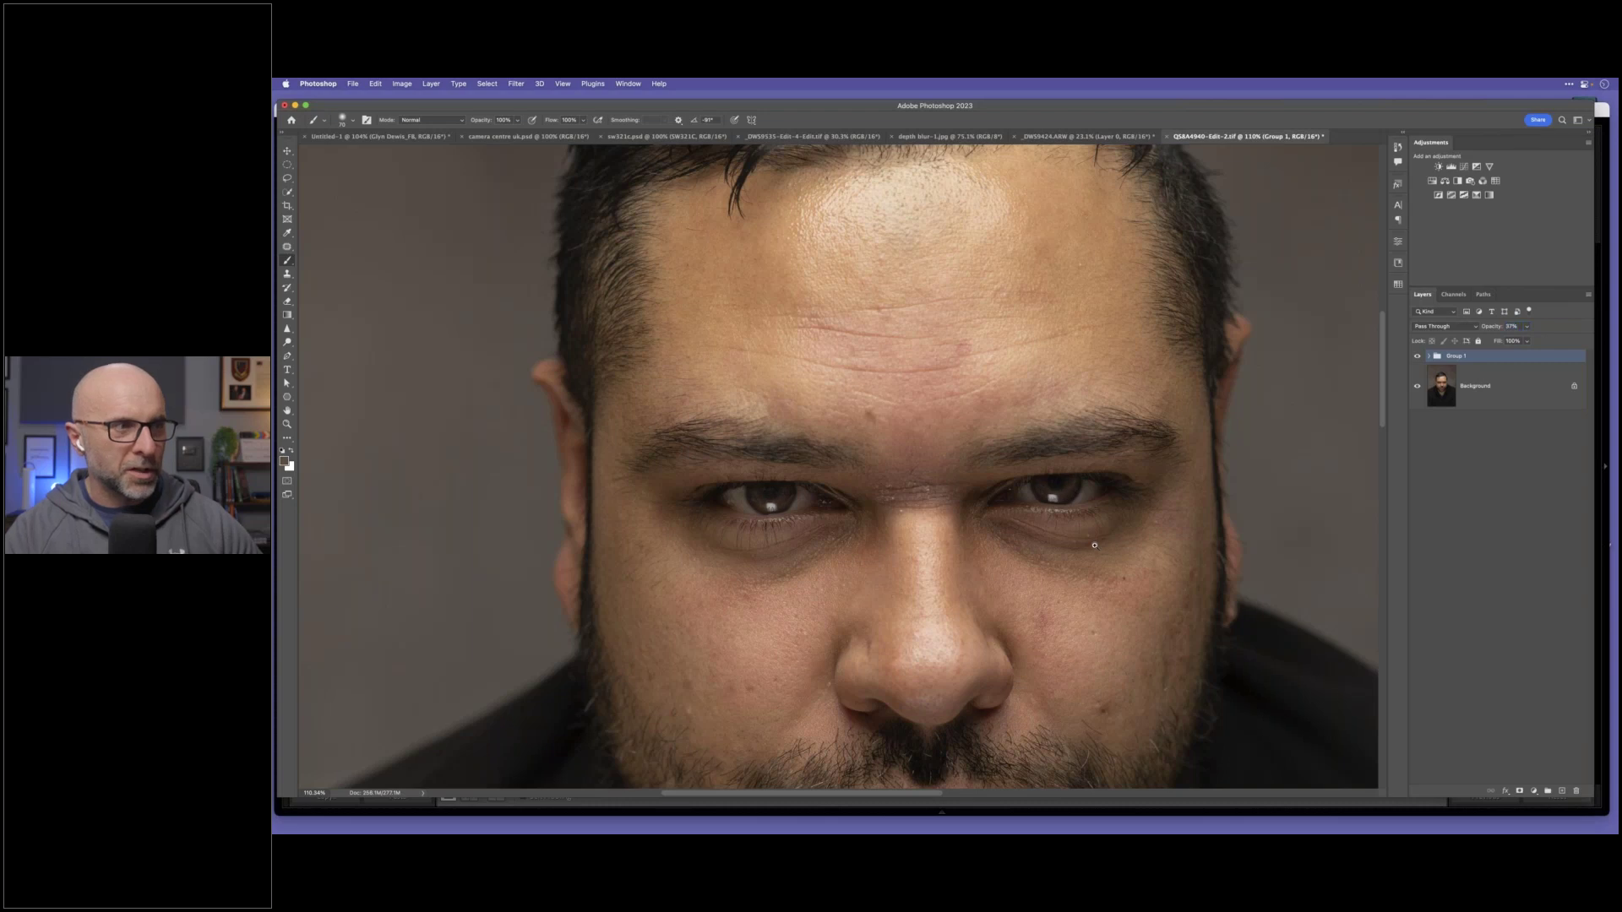
pyautogui.scroll(3, 1072, 534)
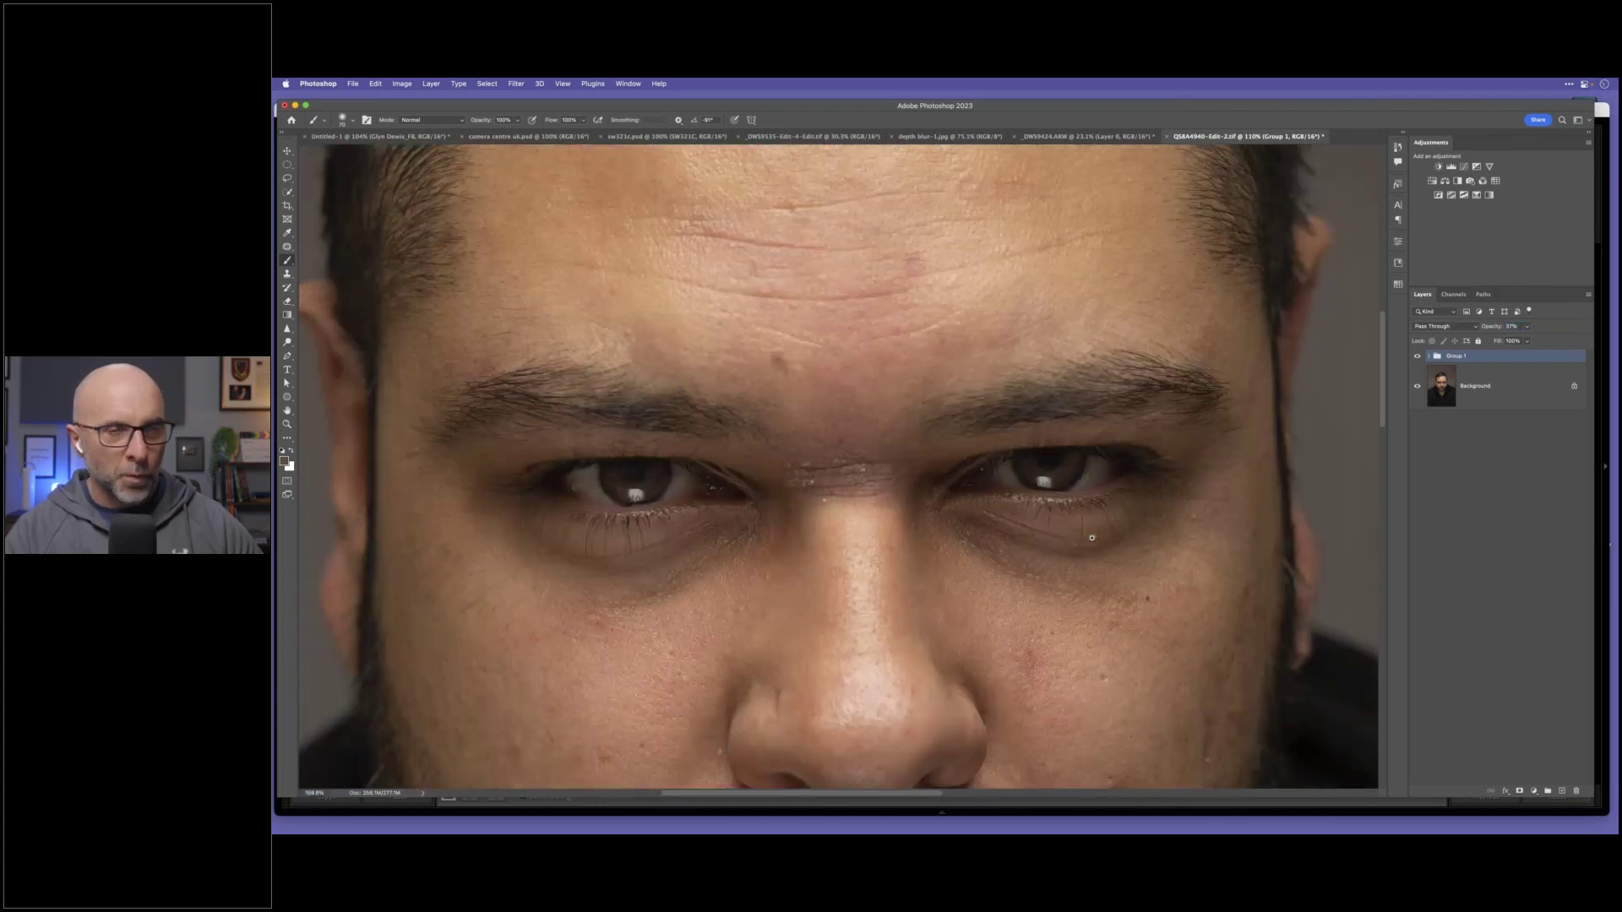
pyautogui.scroll(5, 1005, 520)
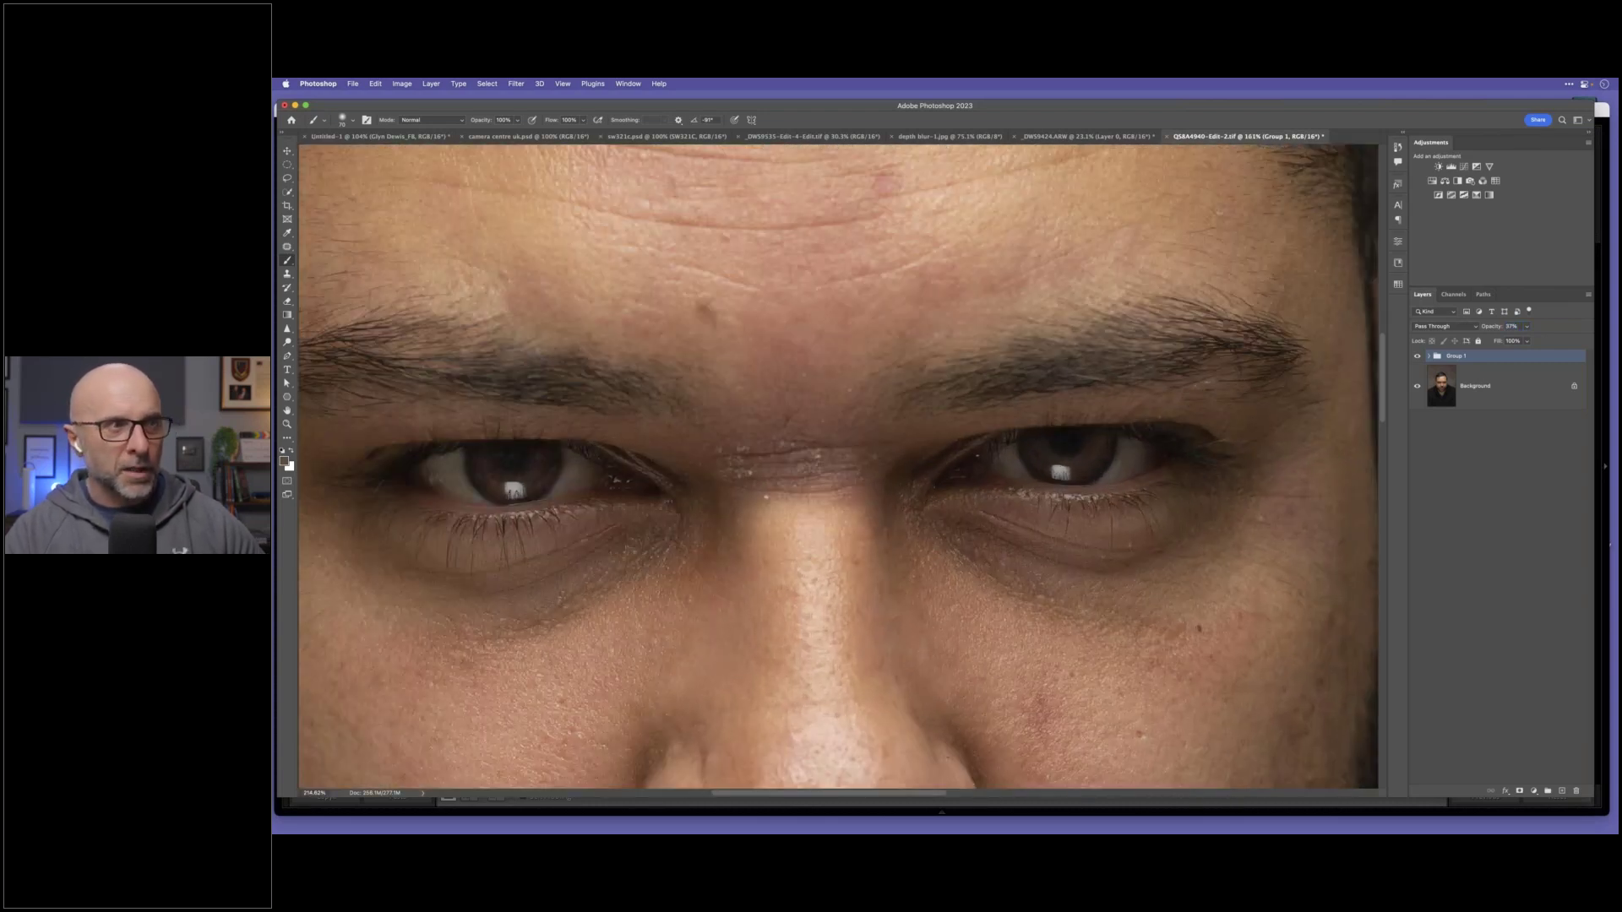
pyautogui.moveTo(1203, 422); pyautogui.dragTo(1075, 456)
pyautogui.scroll(2, 1068, 451)
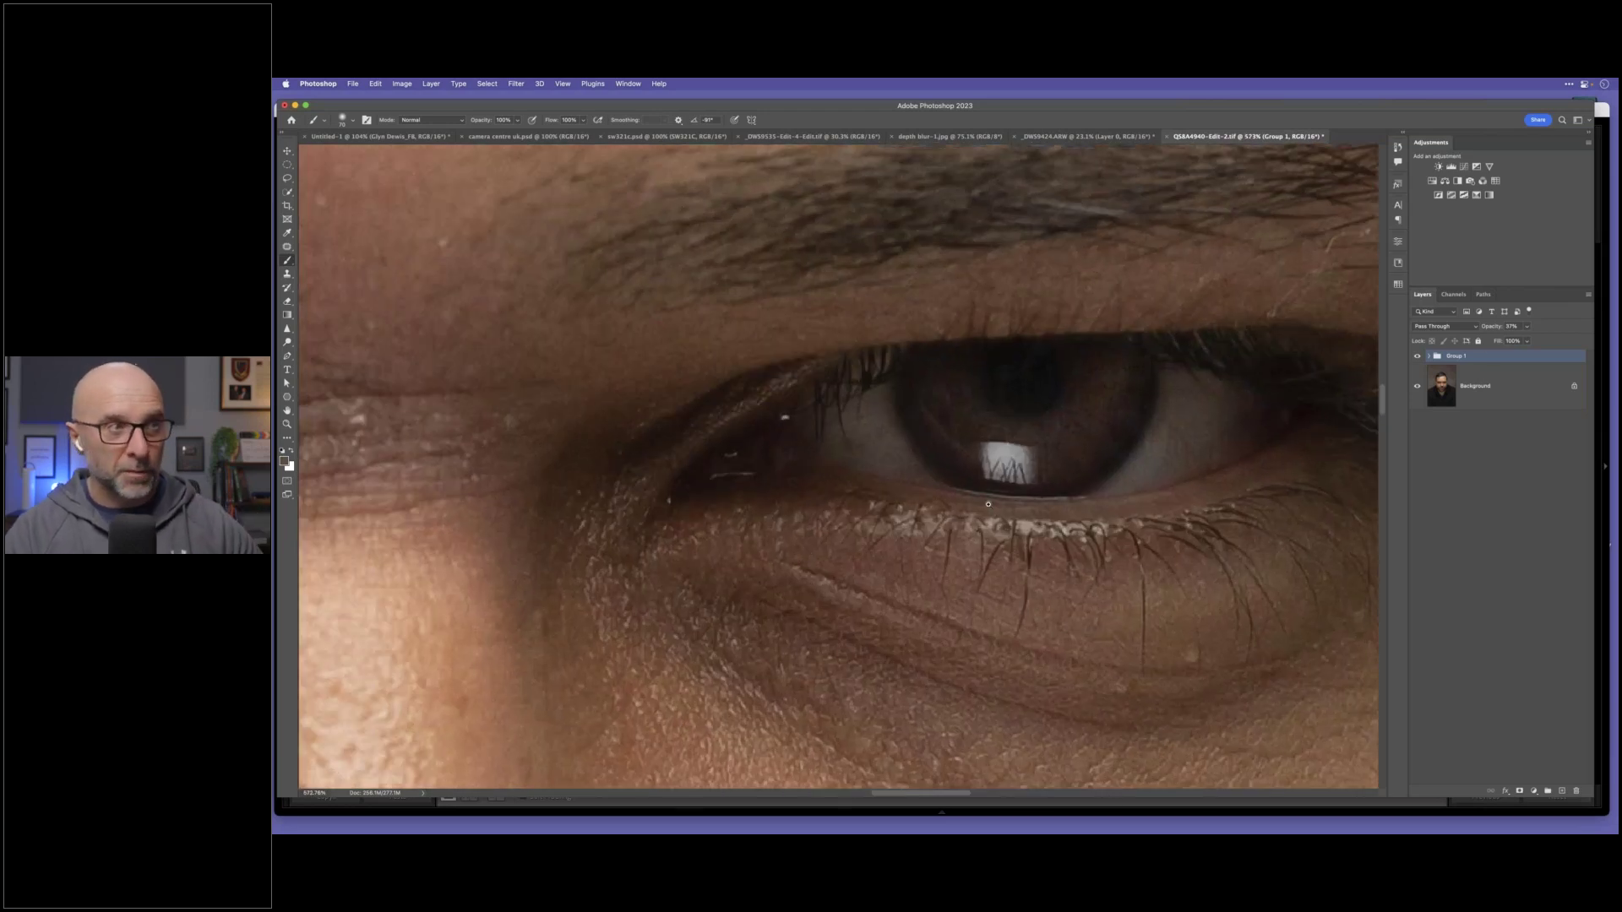
pyautogui.scroll(-3, 923, 489)
pyautogui.press('super+0')
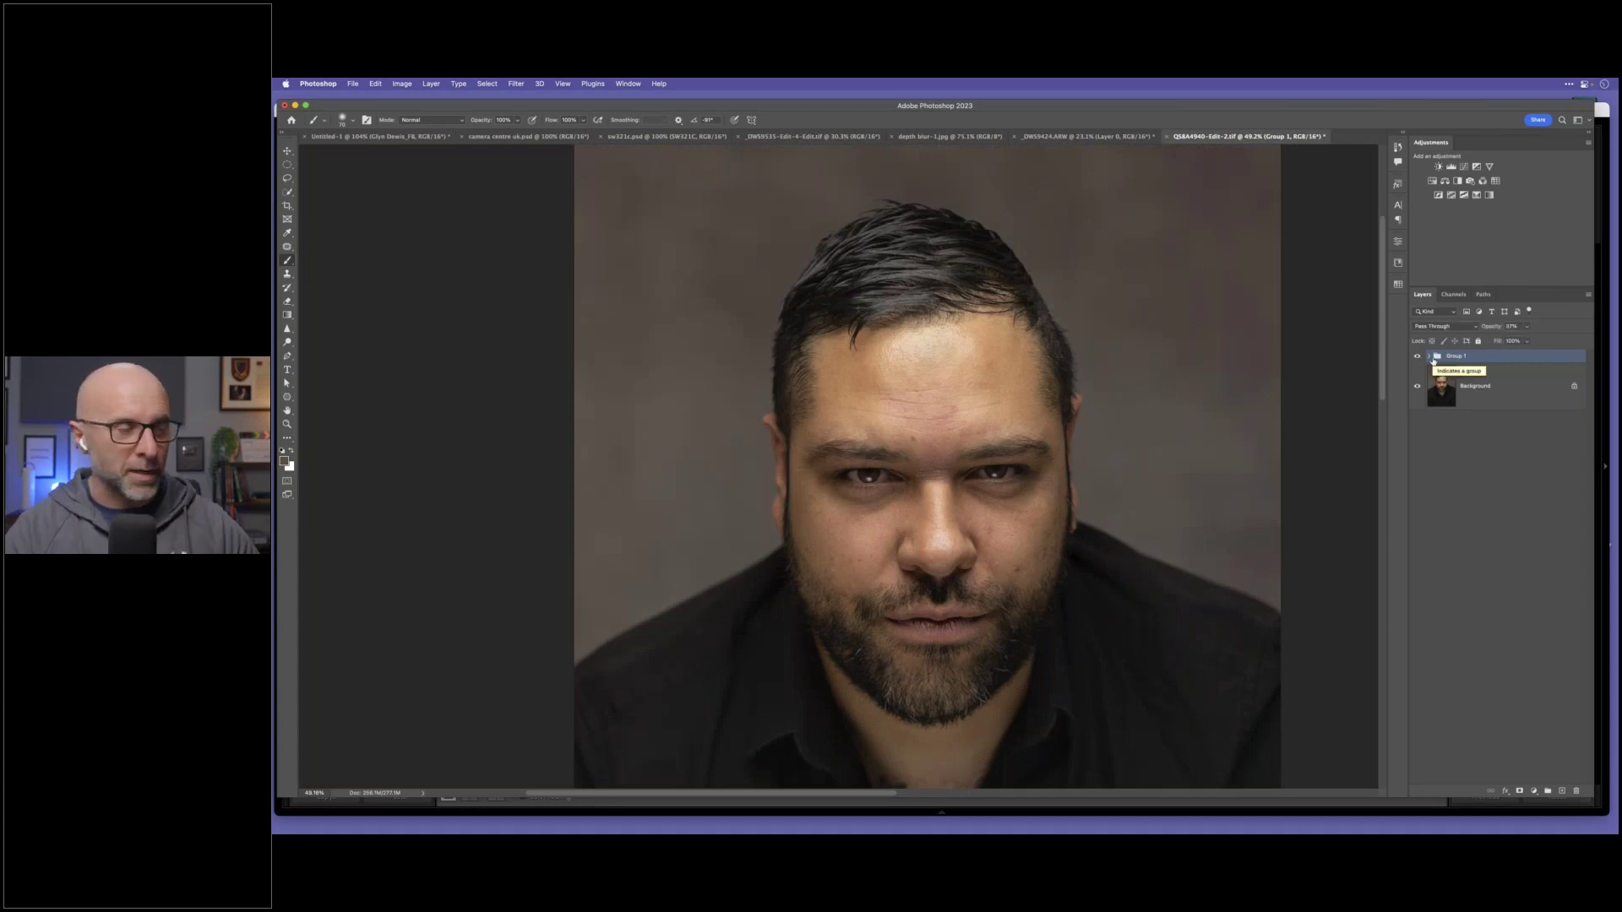
# Step: Raise the eye group's opacity to 47% and compare the portrait with the group hidden and shown
pyautogui.moveTo(1032, 509); pyautogui.dragTo(1373, 376)
pyautogui.click(1418, 356)
pyautogui.click(1418, 357)
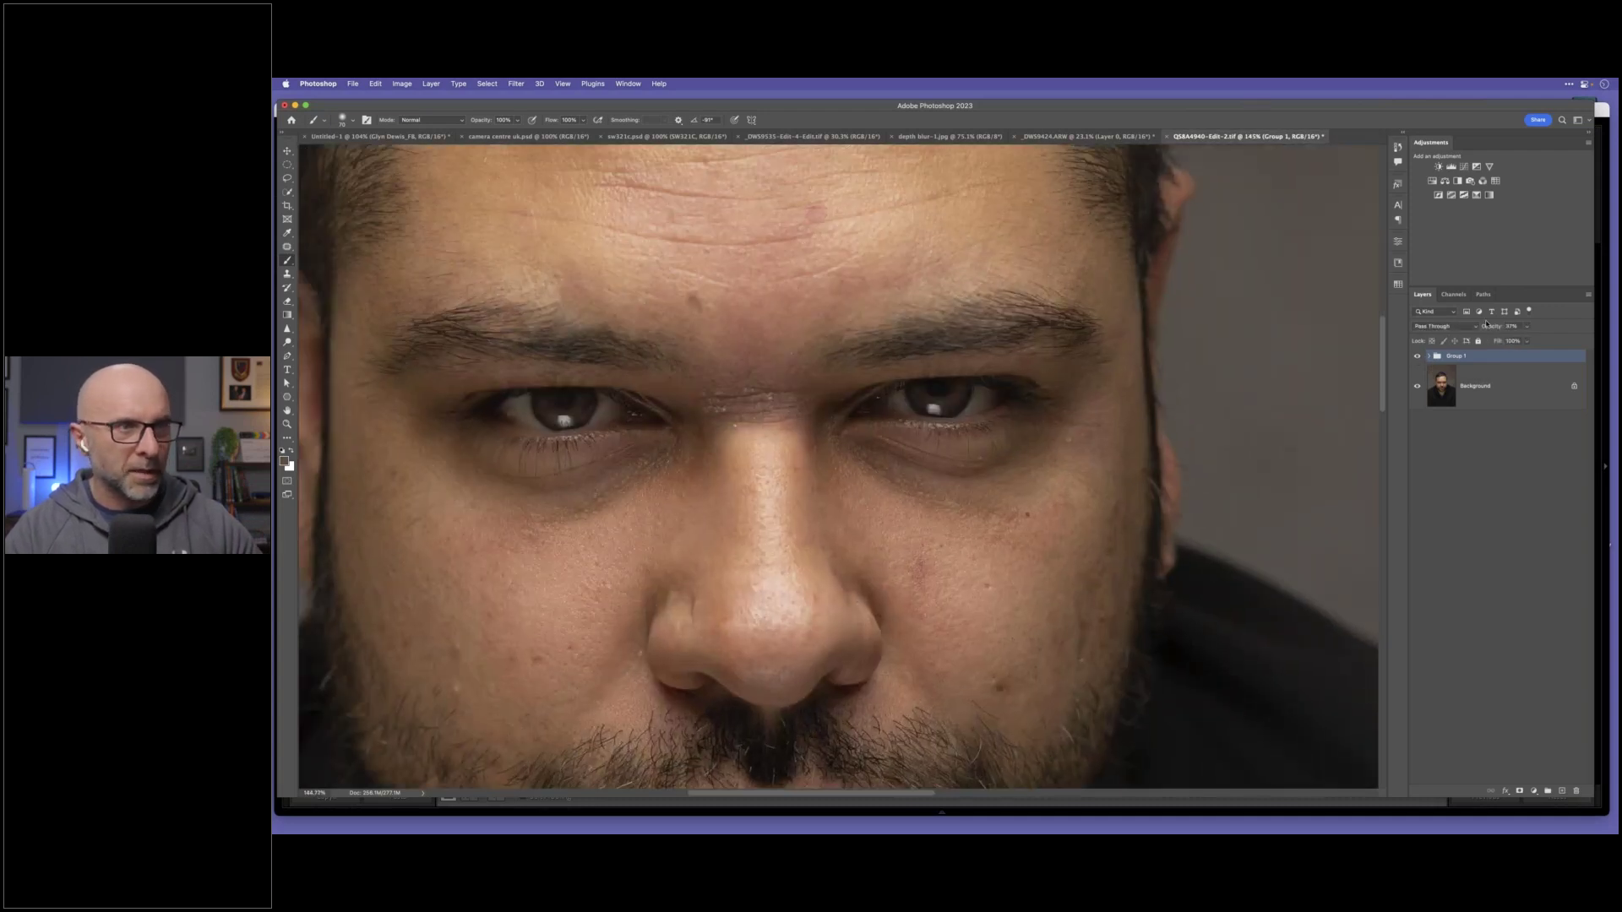
pyautogui.moveTo(1491, 328); pyautogui.dragTo(1505, 328)
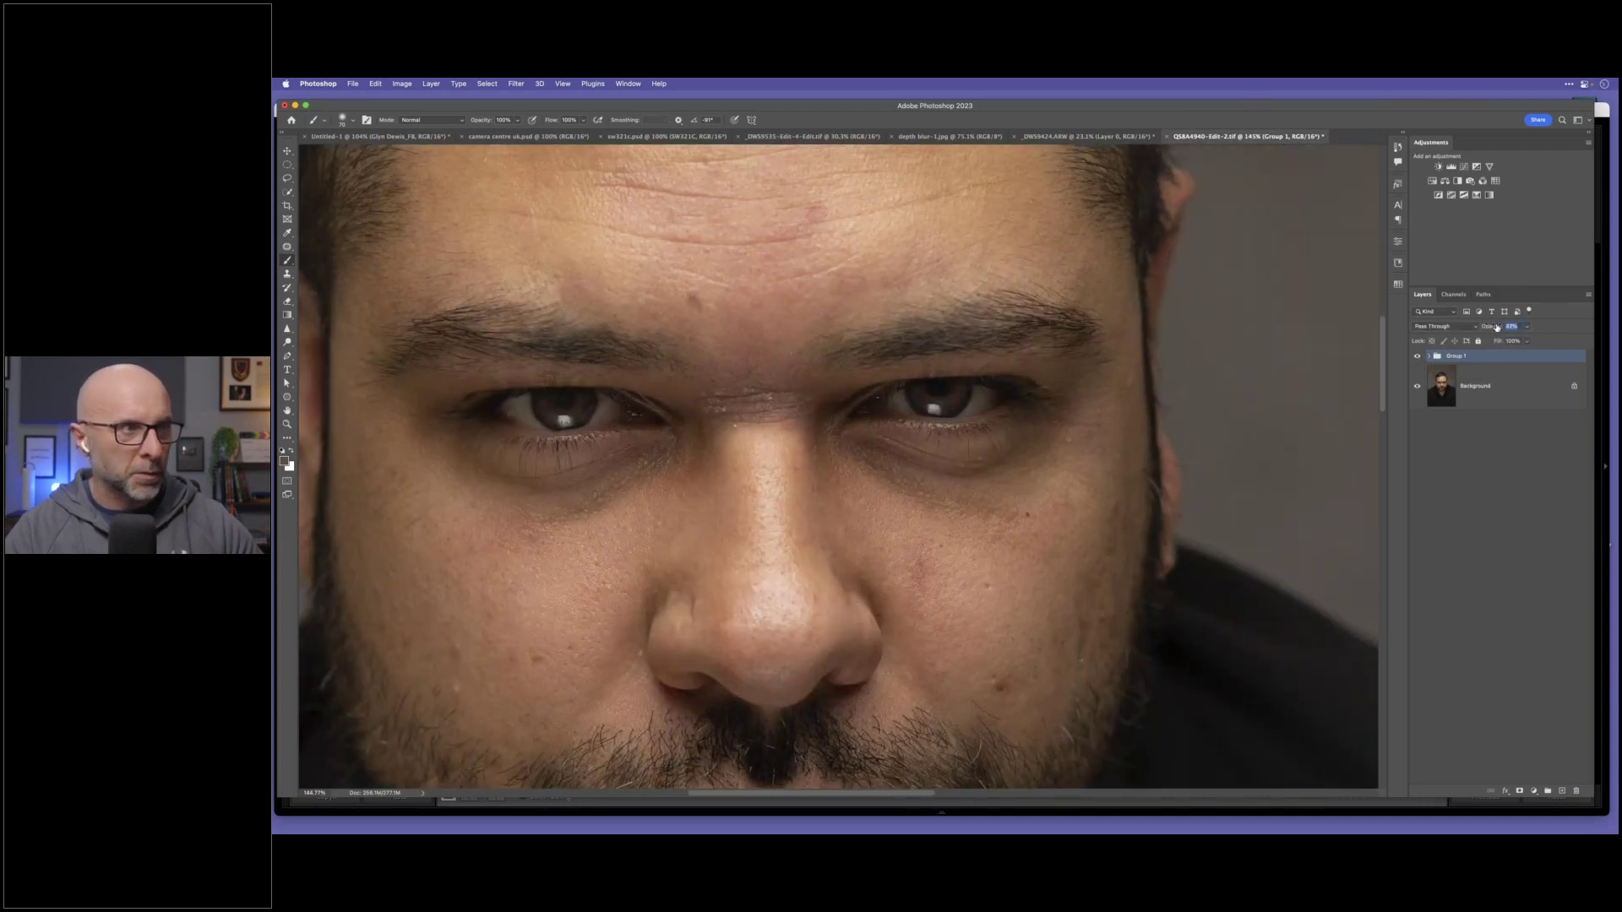
pyautogui.click(1417, 356)
pyautogui.click(1418, 356)
pyautogui.click(1418, 356)
pyautogui.click(1418, 357)
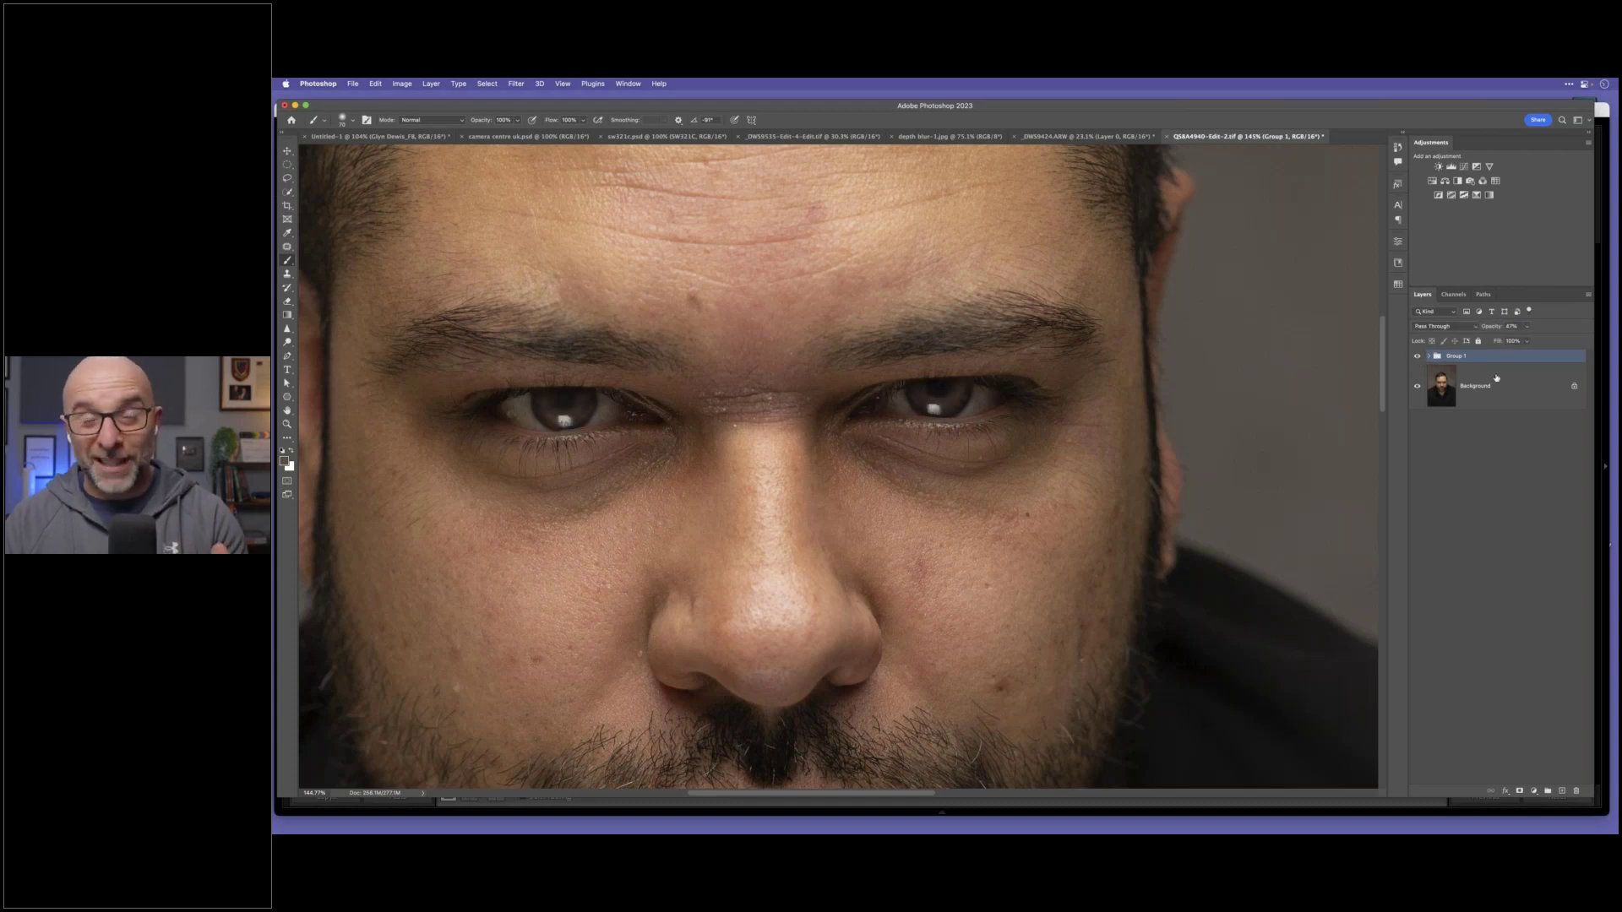